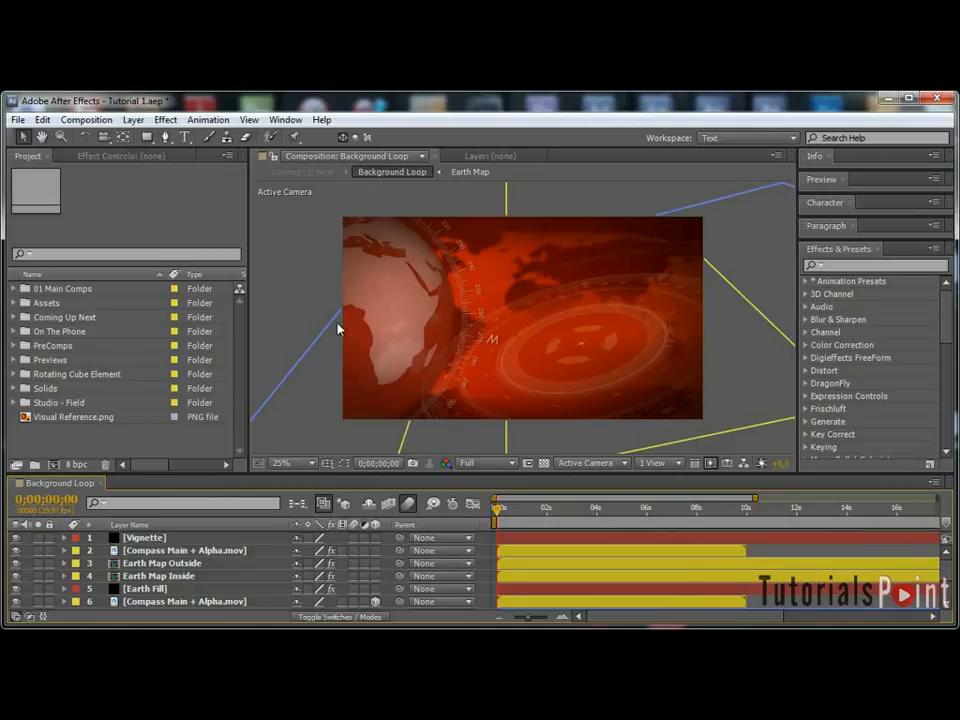
# Create a composition from Visual Reference.png and place the Background Loop comp from 01 Main Comps beneath it.
pyautogui.click(65, 417)
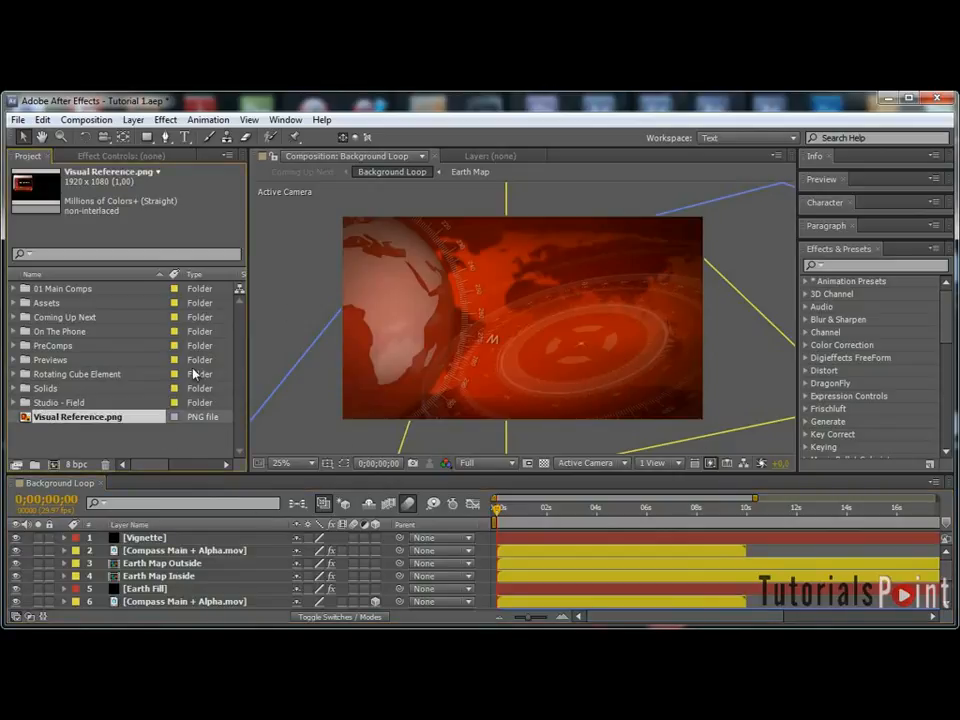
pyautogui.moveTo(65, 417); pyautogui.dragTo(54, 465)
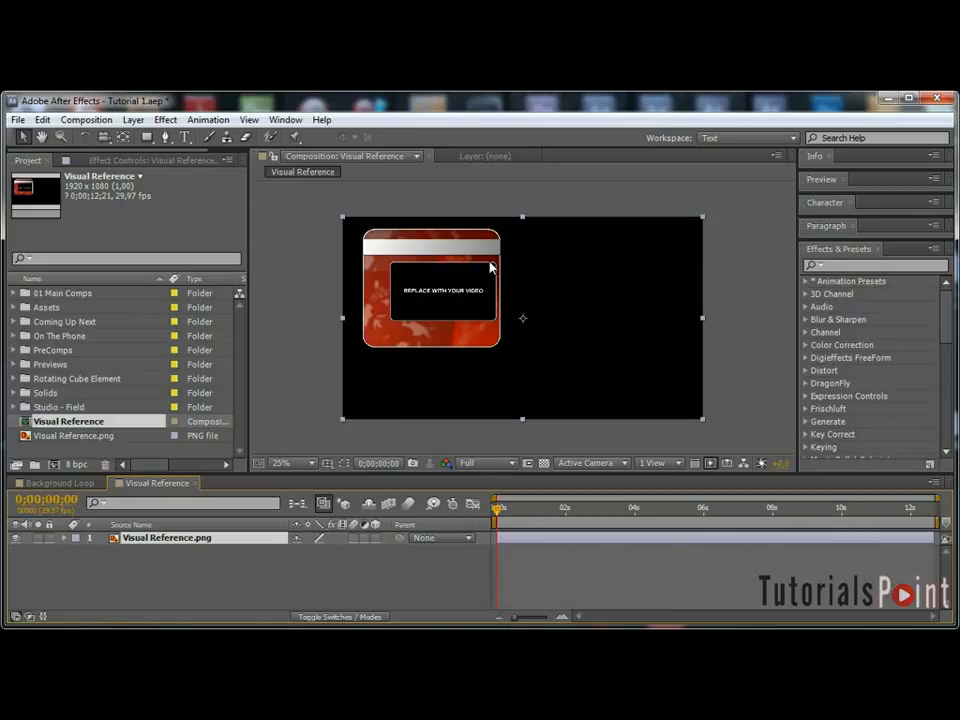
pyautogui.scroll(1, 490, 267)
pyautogui.moveTo(442, 249); pyautogui.dragTo(516, 289)
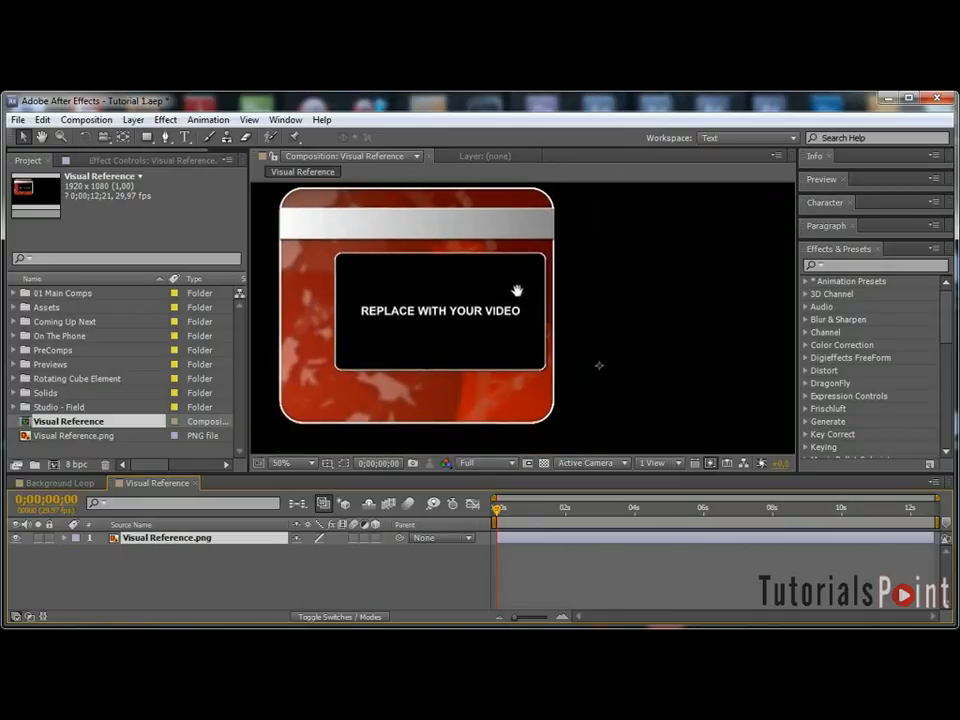
pyautogui.scroll(-1, 516, 289)
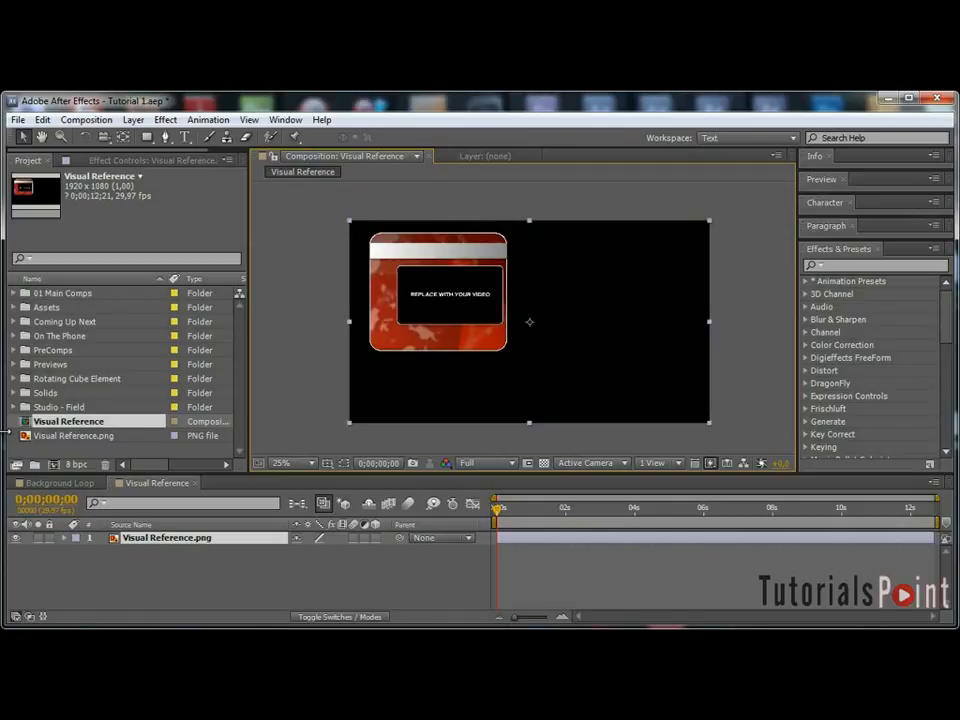
pyautogui.click(14, 293)
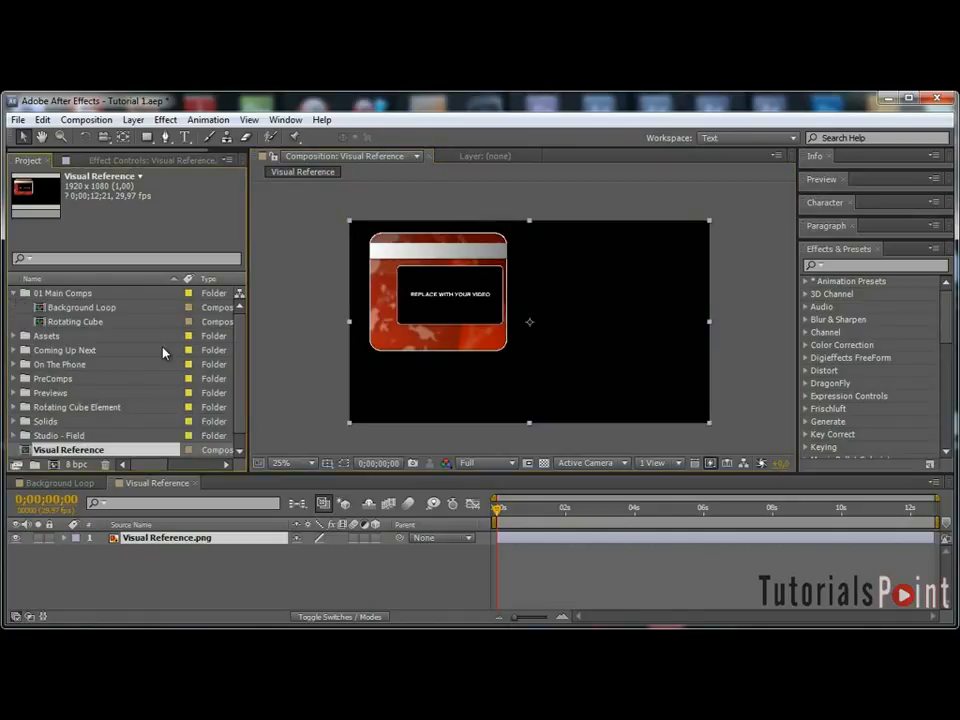
pyautogui.moveTo(68, 309); pyautogui.dragTo(145, 585)
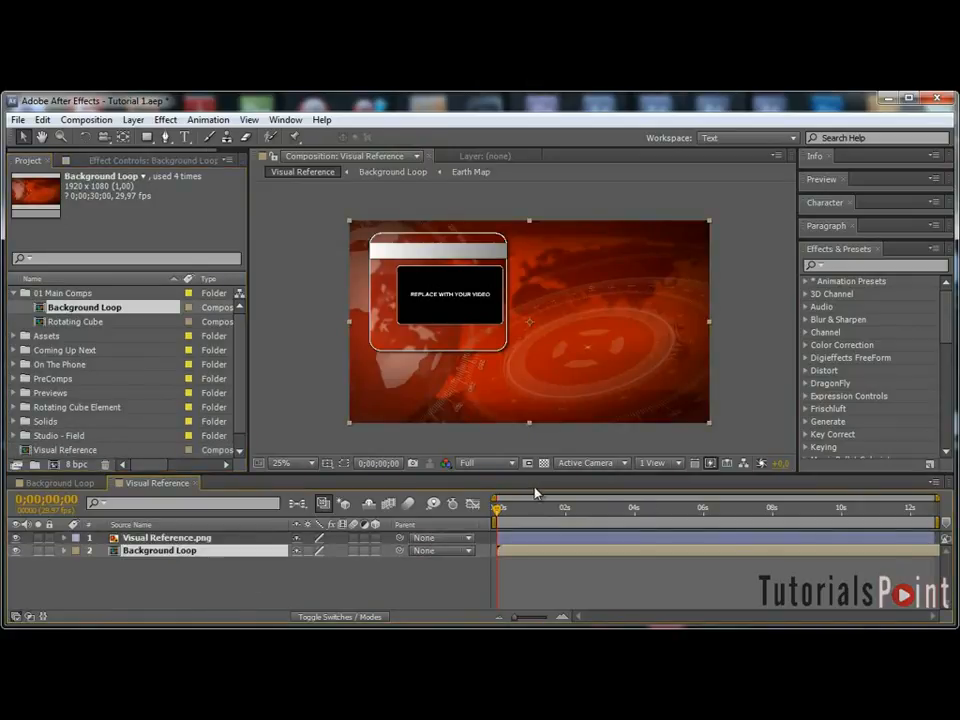
# Show the rulers and place guides along all four outer edges of the rounded reference frame.
pyautogui.scroll(2, 465, 294)
pyautogui.press('`')
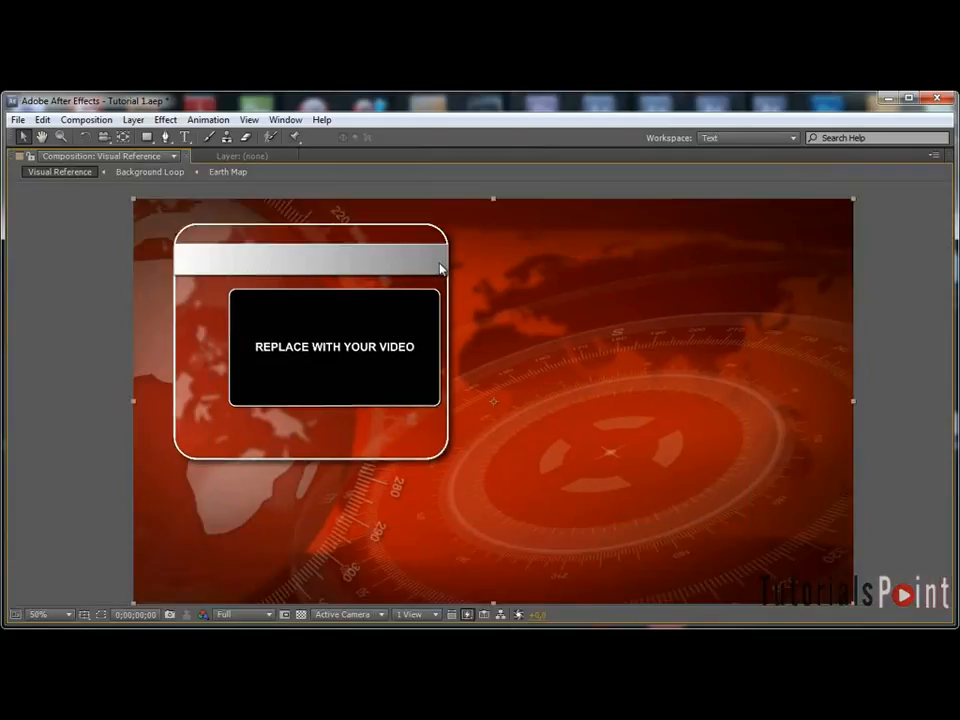
pyautogui.scroll(2, 440, 300)
pyautogui.hotkey('ctrl', 'r')
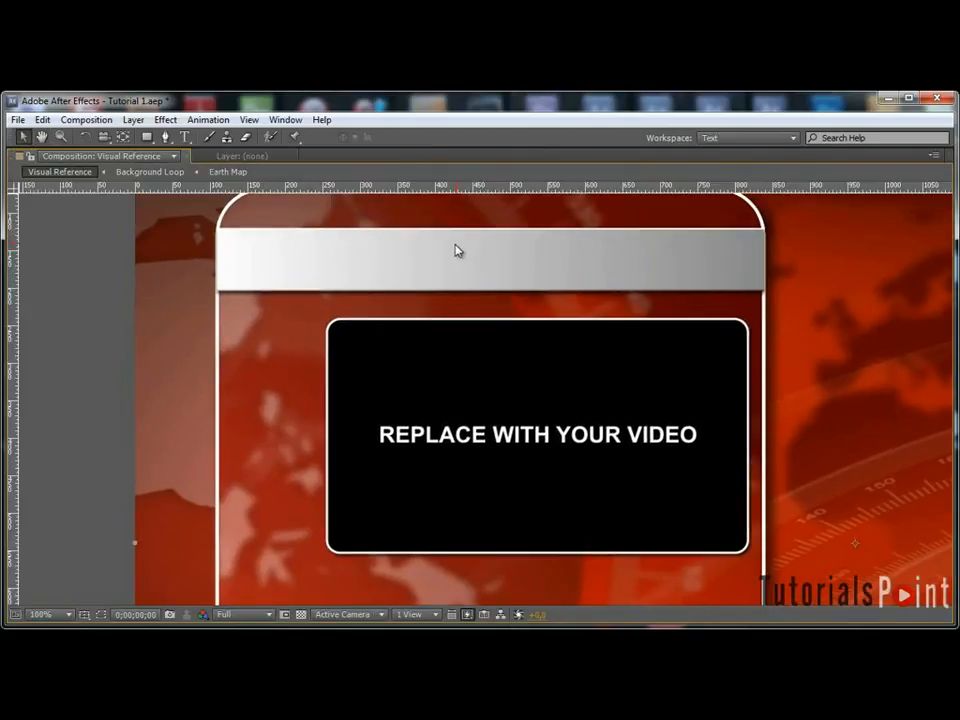
pyautogui.moveTo(456, 246); pyautogui.dragTo(450, 330)
pyautogui.moveTo(426, 187); pyautogui.dragTo(453, 270)
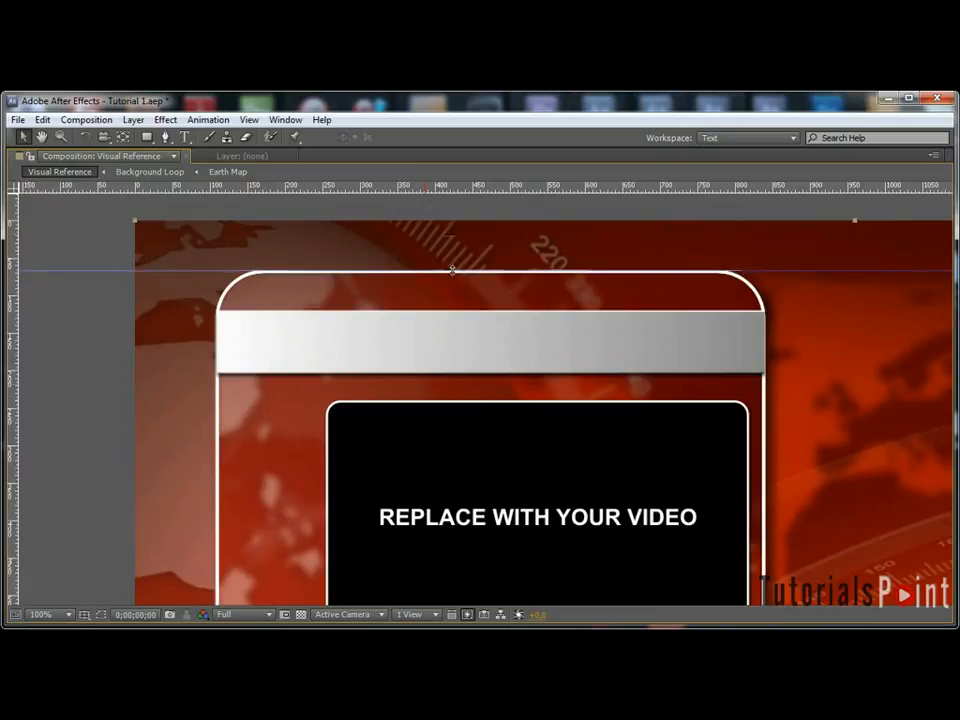
pyautogui.moveTo(12, 284); pyautogui.dragTo(215, 410)
pyautogui.moveTo(538, 443); pyautogui.dragTo(411, 259)
pyautogui.moveTo(12, 252); pyautogui.dragTo(640, 425)
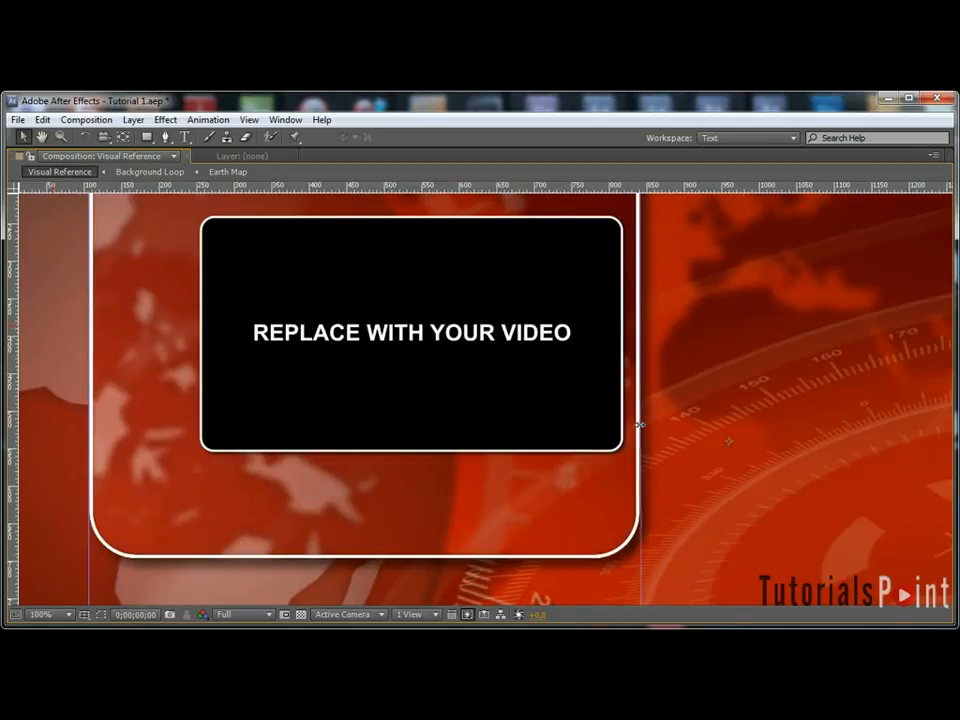
pyautogui.moveTo(650, 186); pyautogui.dragTo(657, 558)
# Mask the Background Loop layer with a rounded rectangle filling the area between the four guides.
pyautogui.press(',')
pyautogui.press(',')
pyautogui.press(',')
pyautogui.press(',')
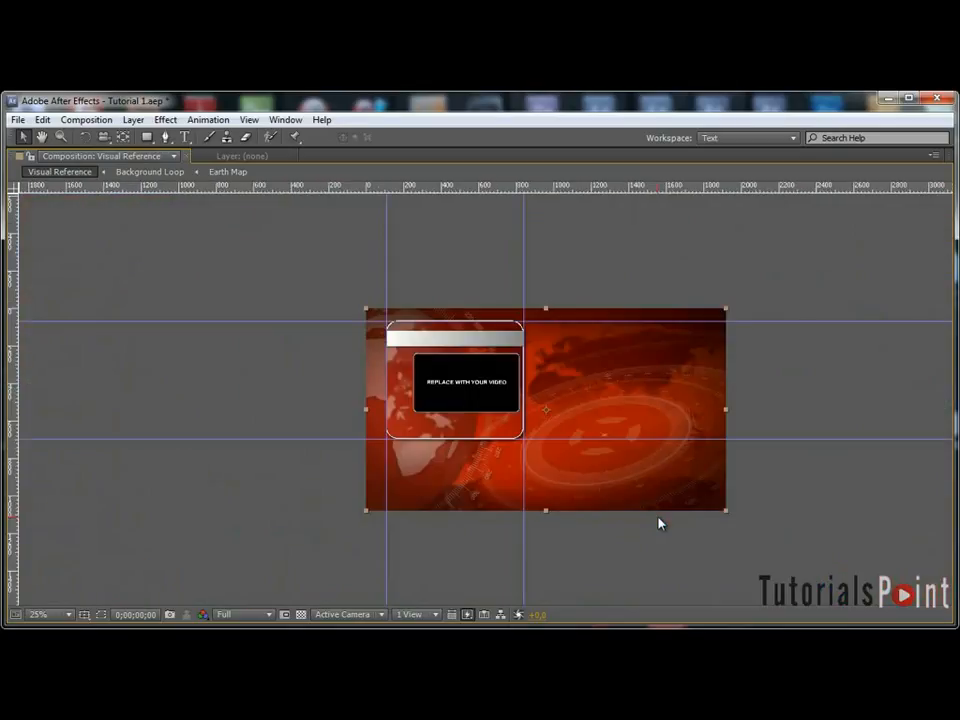
pyautogui.press('`')
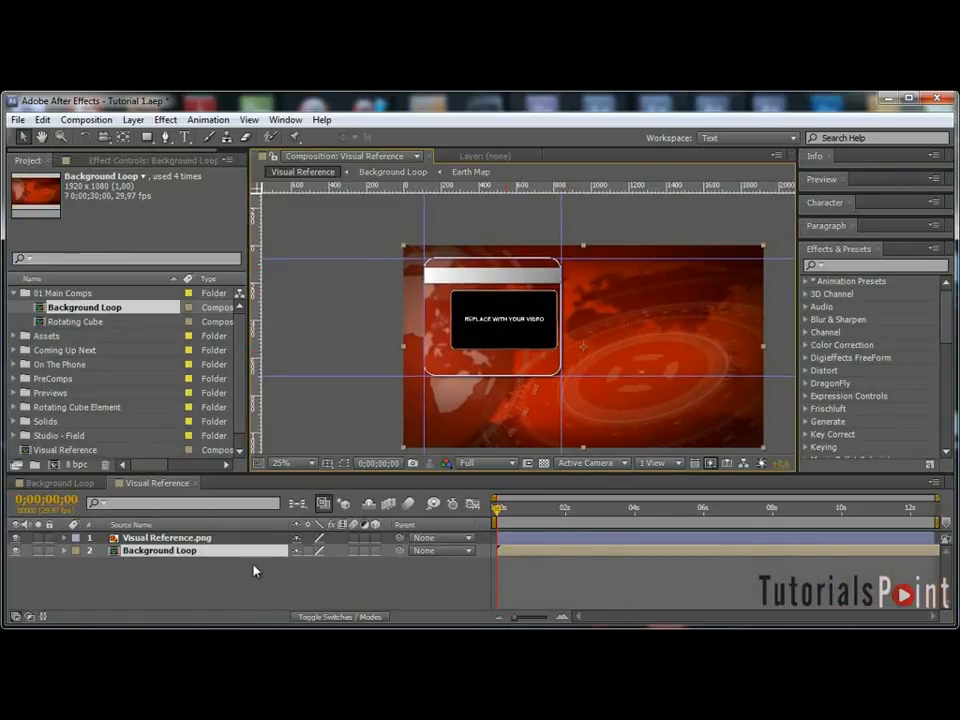
pyautogui.click(149, 139)
pyautogui.moveTo(149, 139); pyautogui.dragTo(183, 153)
pyautogui.press('`')
pyautogui.press('.')
pyautogui.press('.')
pyautogui.press('.')
pyautogui.press('.')
pyautogui.press('.')
pyautogui.moveTo(404, 293); pyautogui.dragTo(654, 525)
pyautogui.moveTo(270, 264); pyautogui.dragTo(583, 328)
pyautogui.scroll(-2, 583, 328)
pyautogui.moveTo(669, 378); pyautogui.dragTo(630, 347)
pyautogui.press('q')
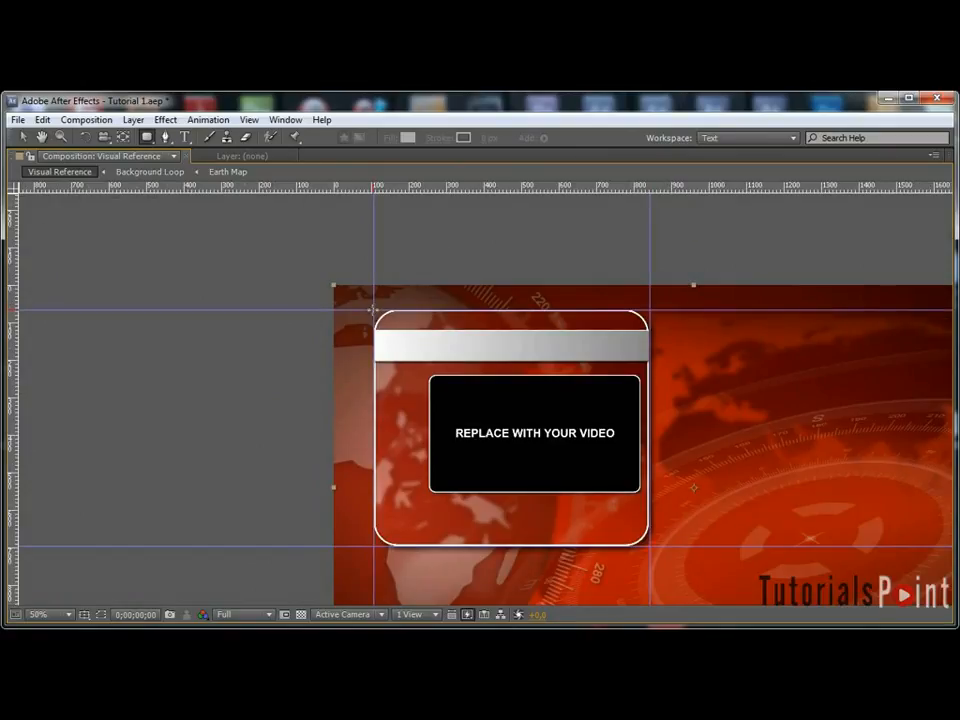
pyautogui.moveTo(374, 311)
pyautogui.mouseDown()
pyautogui.moveTo(519, 394)
pyautogui.moveTo(632, 542)
pyautogui.moveTo(648, 547)
pyautogui.mouseUp()
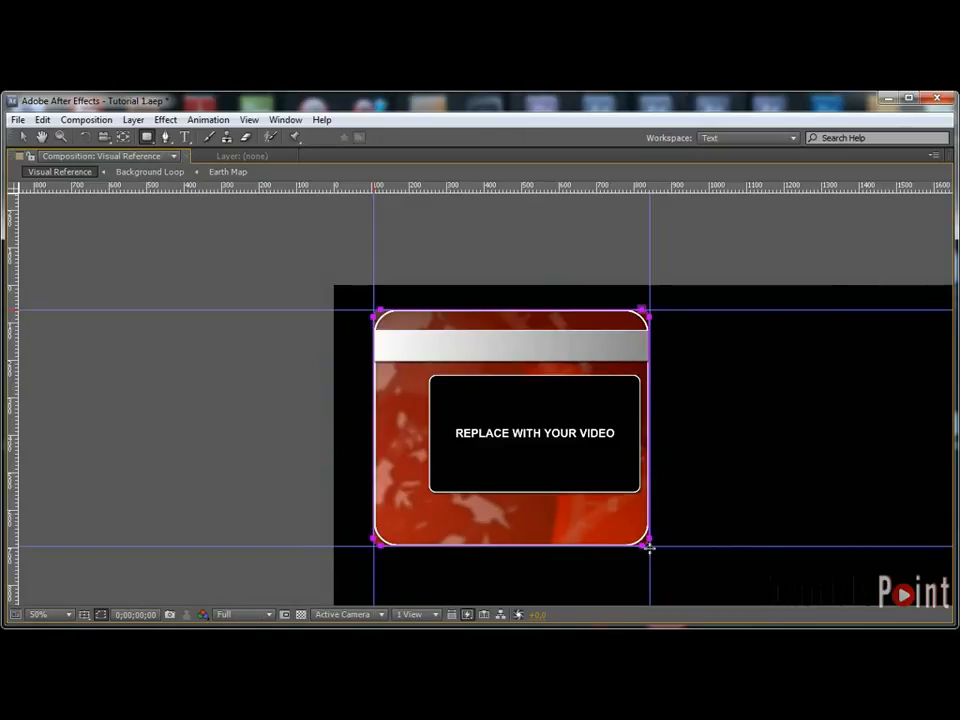
# Enlarge the mask's lower-right corner curve to match the frame, and move the bottom and right guides to the curve's end points.
pyautogui.scroll(2, 686, 413)
pyautogui.scroll(2, 674, 359)
pyautogui.press('v')
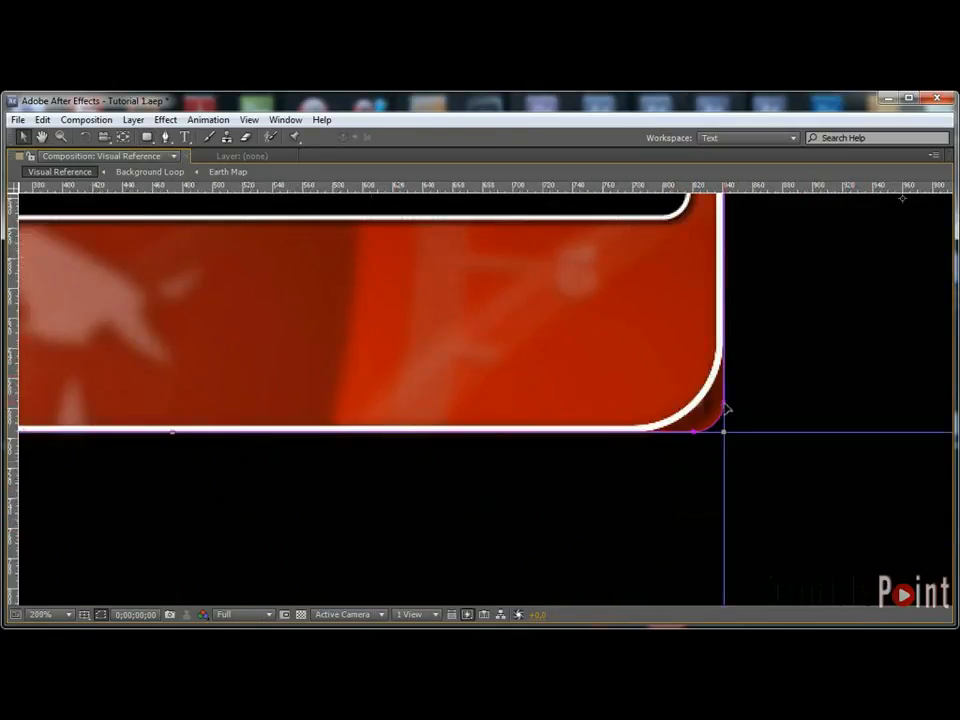
pyautogui.moveTo(724, 432); pyautogui.dragTo(612, 340)
pyautogui.click(800, 347)
pyautogui.moveTo(781, 432); pyautogui.dragTo(769, 334)
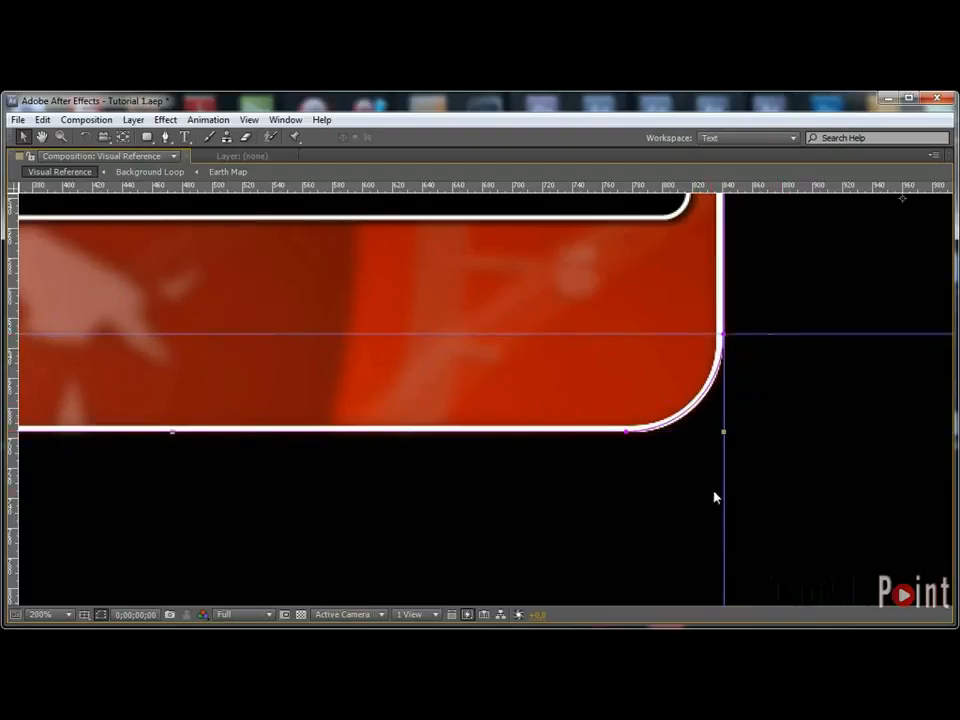
pyautogui.moveTo(725, 474); pyautogui.dragTo(626, 476)
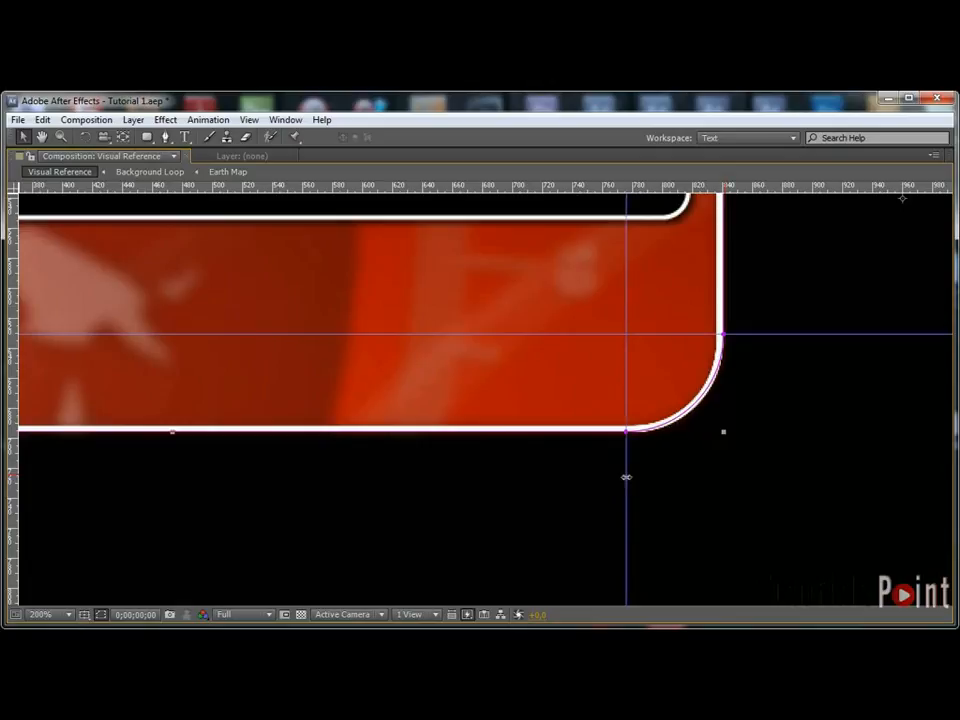
# Free-transform the mask's upper-right corner points to match the frame's curve, and move the top guide to the curve's lower end point.
pyautogui.press('space')
pyautogui.scroll(-1, 655, 335)
pyautogui.moveTo(648, 245); pyautogui.dragTo(656, 566)
pyautogui.moveTo(616, 237); pyautogui.dragTo(626, 345)
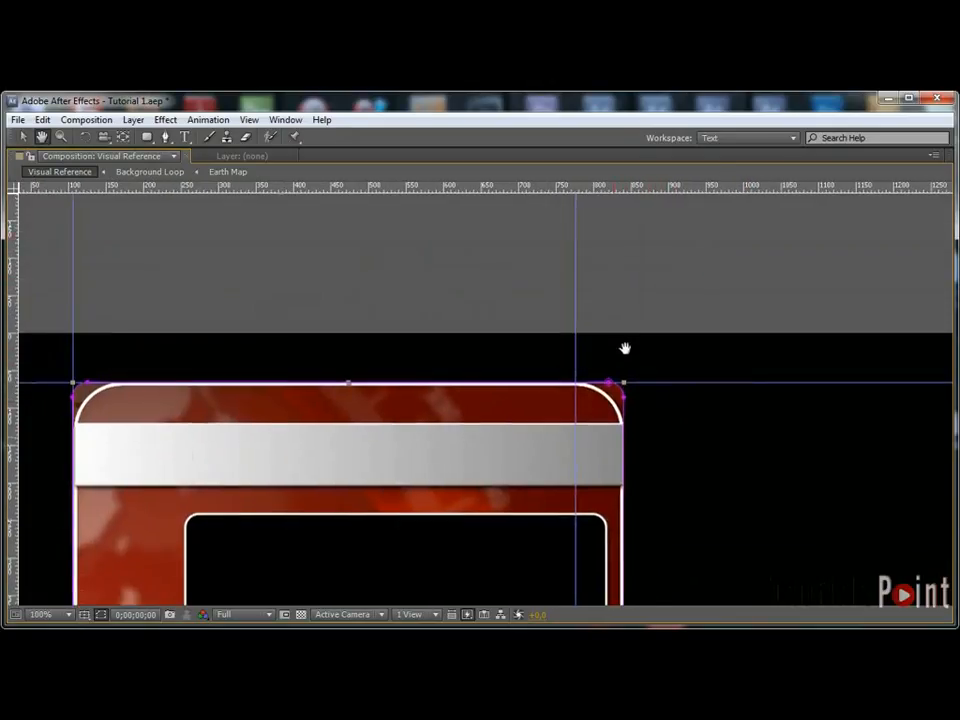
pyautogui.scroll(2, 640, 358)
pyautogui.moveTo(704, 424); pyautogui.dragTo(621, 381)
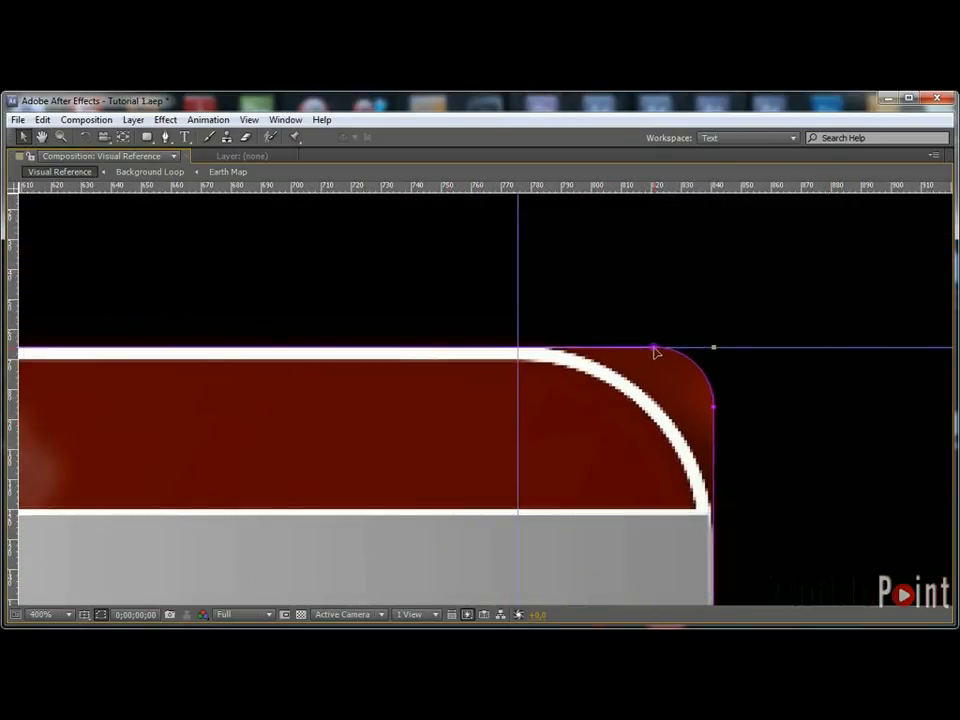
pyautogui.keyDown('shift'); pyautogui.click(714, 410); pyautogui.keyUp('shift')
pyautogui.hotkey('ctrl', 't')
pyautogui.moveTo(651, 408); pyautogui.dragTo(510, 548)
pyautogui.press('Return')
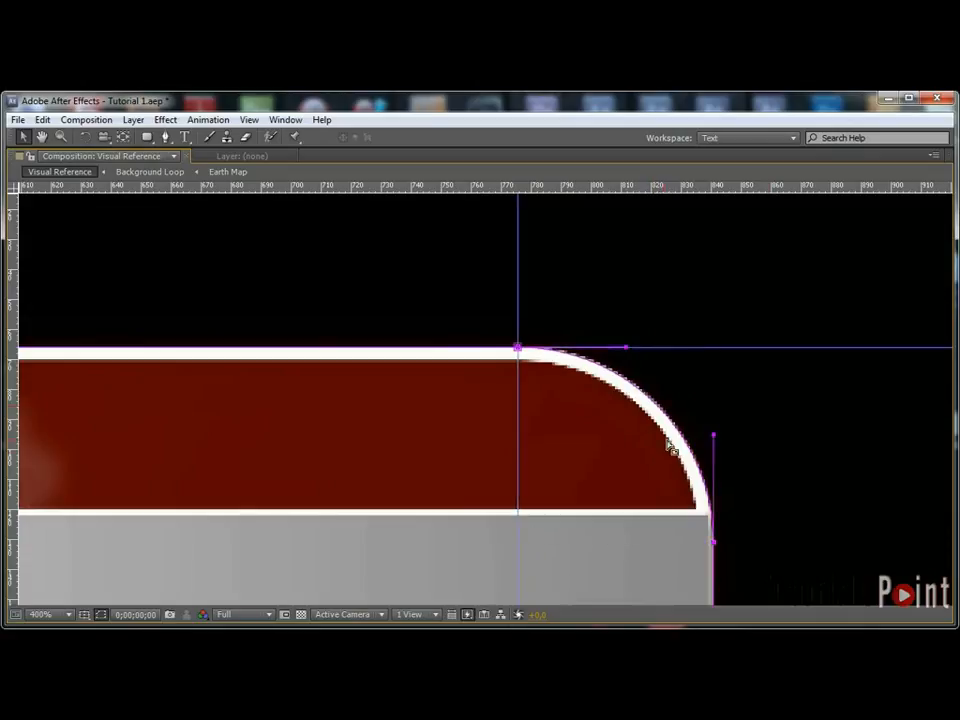
pyautogui.moveTo(778, 346); pyautogui.dragTo(773, 542)
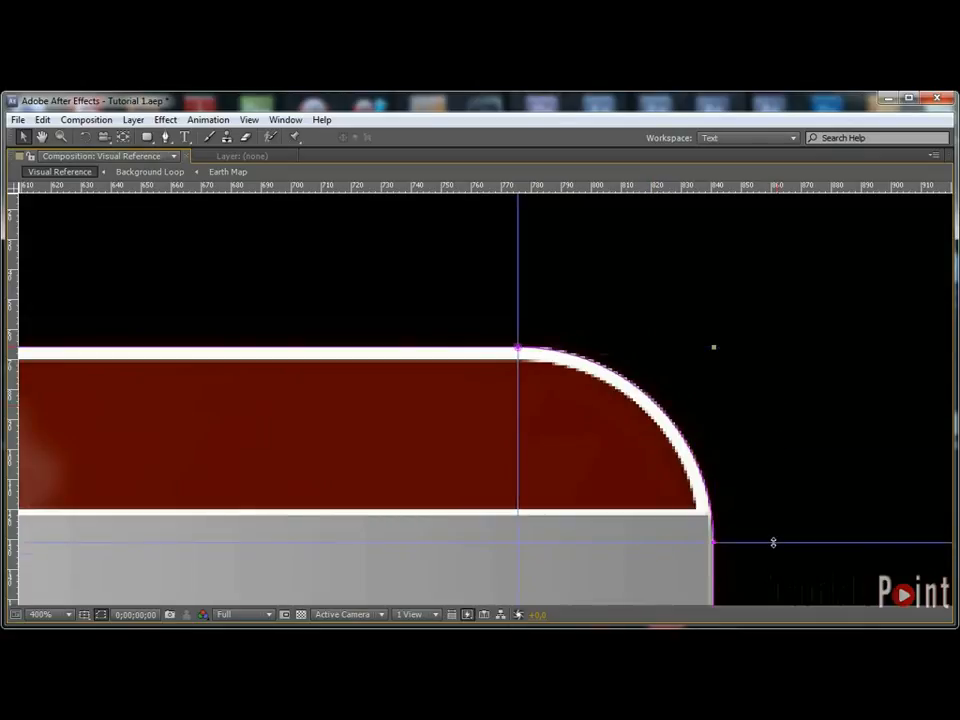
# Scale the mask's upper-left corner points with free transform to follow the frame's curve.
pyautogui.scroll(-1, 773, 542)
pyautogui.moveTo(384, 478); pyautogui.dragTo(809, 472)
pyautogui.moveTo(309, 447); pyautogui.dragTo(855, 433)
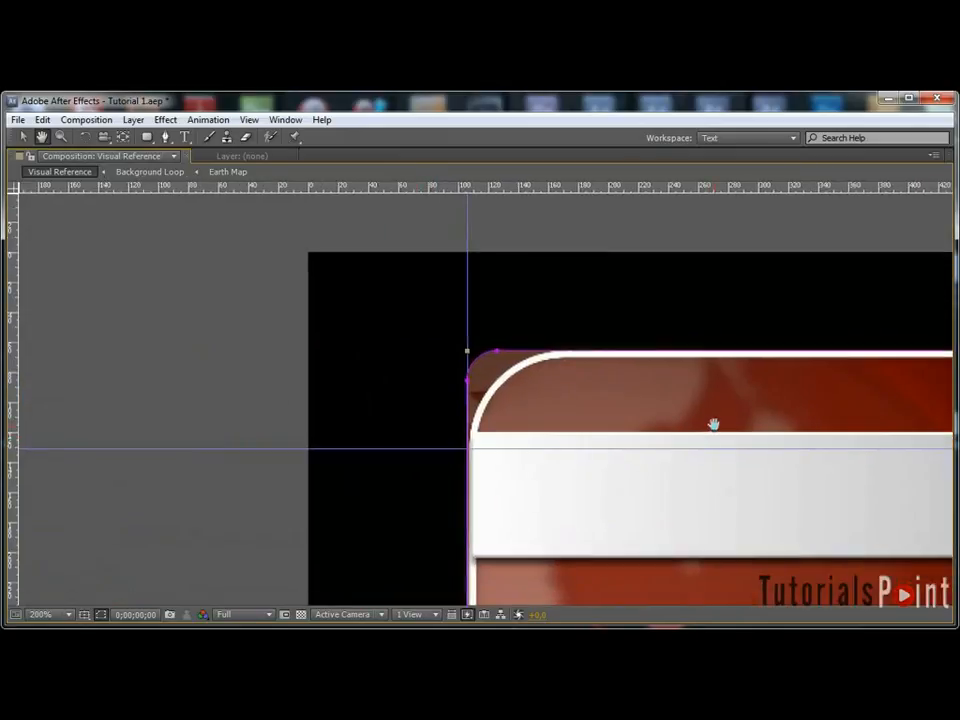
pyautogui.click(497, 351)
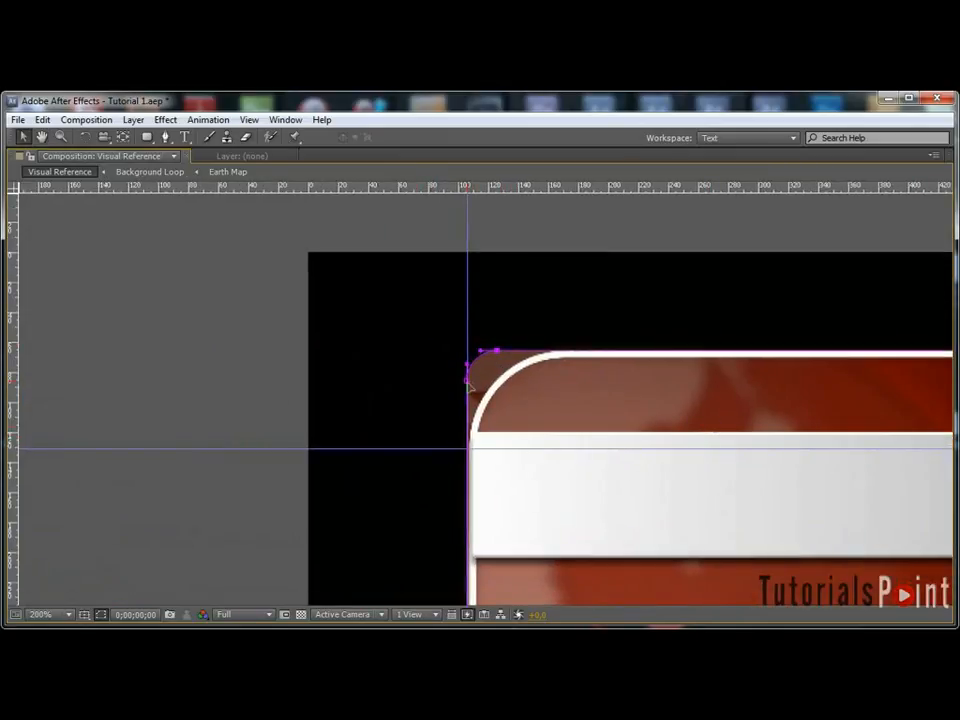
pyautogui.hotkey('ctrl', 't')
pyautogui.moveTo(494, 381); pyautogui.dragTo(566, 455)
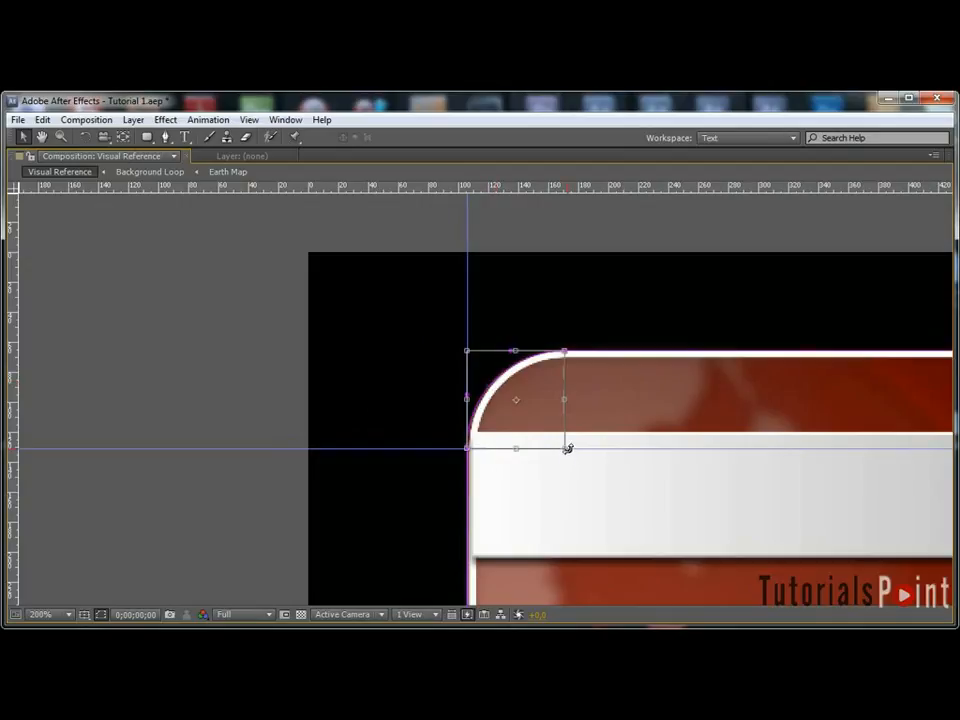
# Scale the mask's lower-left corner points with free transform to follow the frame's curve down to the guide.
pyautogui.press(',')
pyautogui.scroll(-5, 550, 516)
pyautogui.press('v')
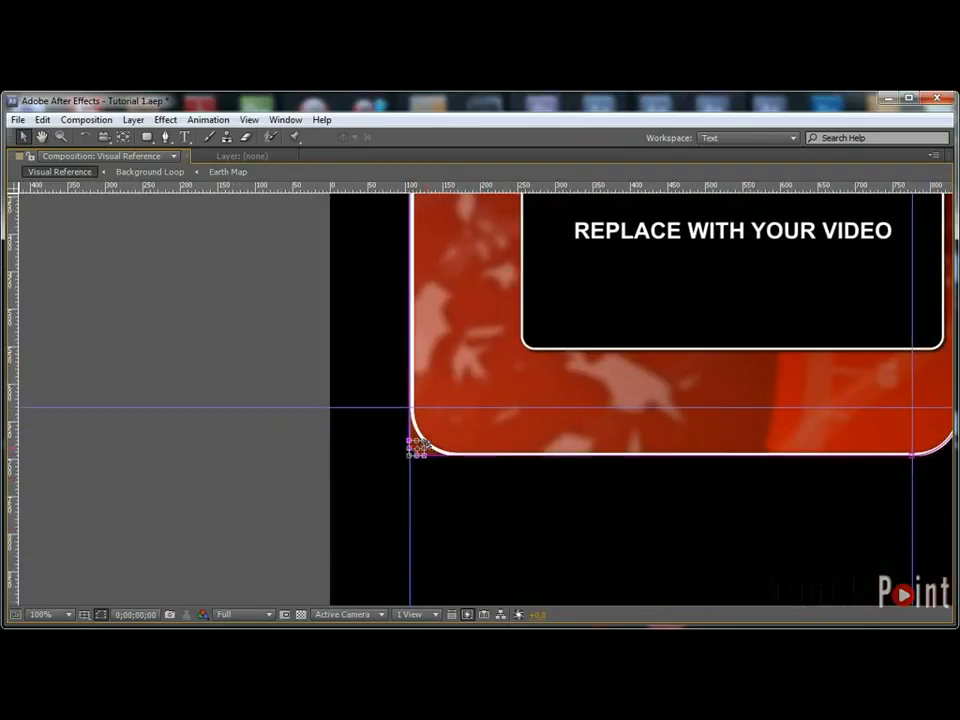
pyautogui.hotkey('ctrl', 't')
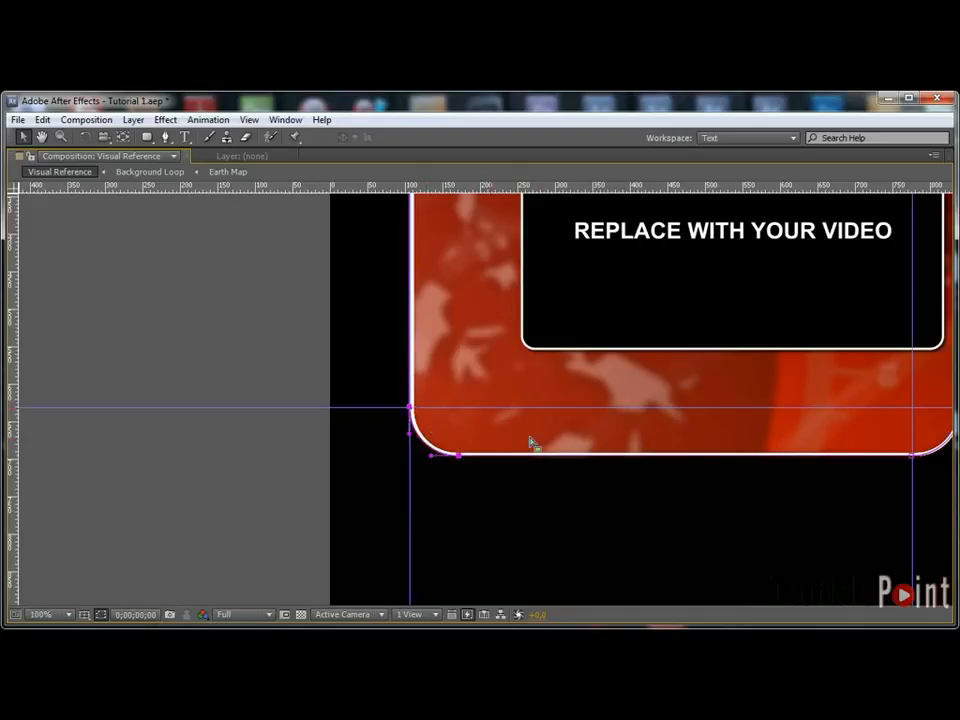
# Align guides with the upper and lower edges and both ends of the grey gradient bar.
pyautogui.press(',')
pyautogui.moveTo(613, 253); pyautogui.dragTo(593, 328)
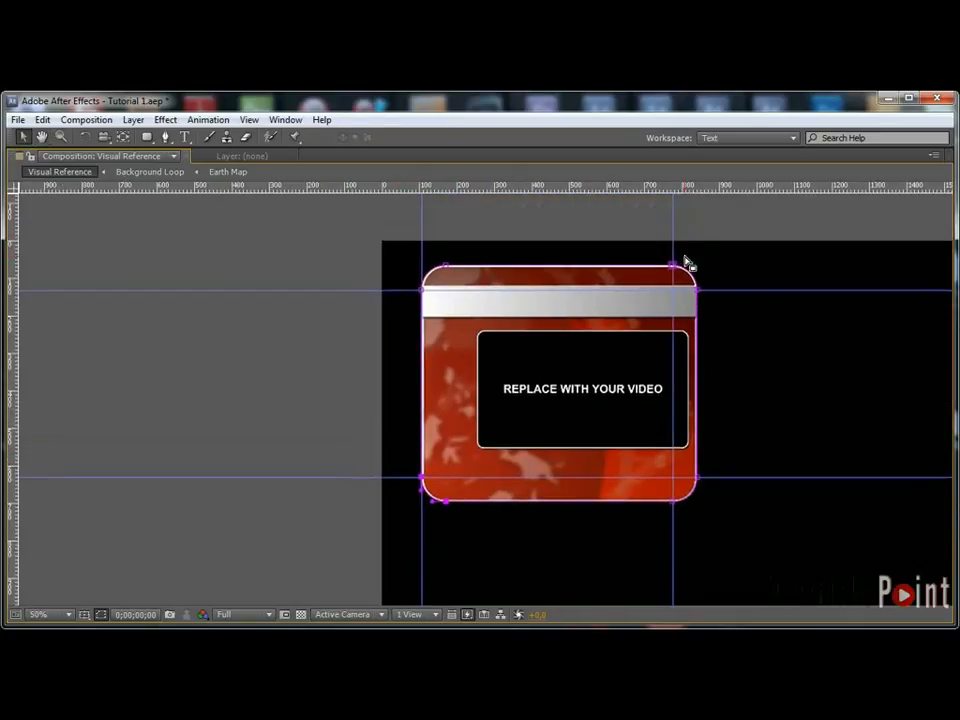
pyautogui.press('`')
pyautogui.press(',')
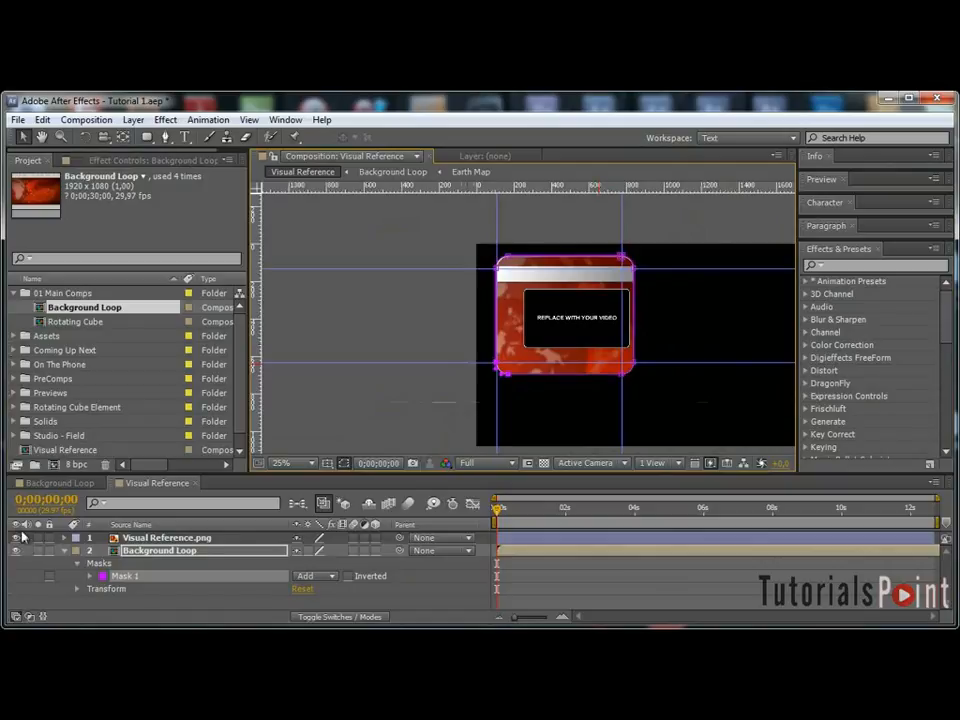
pyautogui.press('`')
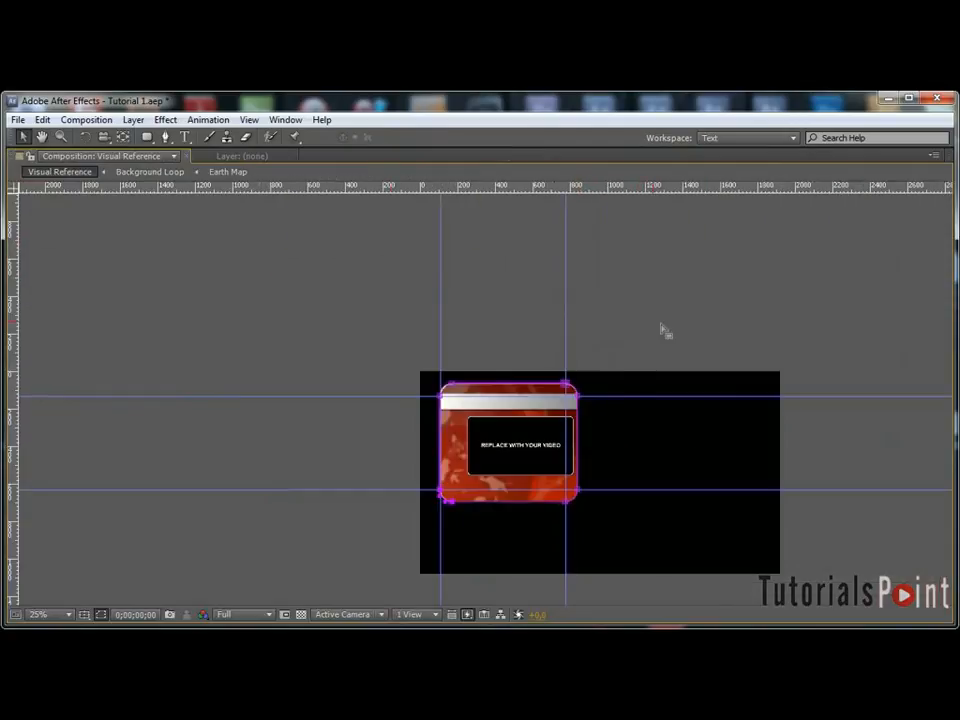
pyautogui.press('.')
pyautogui.press('.')
pyautogui.moveTo(697, 336); pyautogui.dragTo(663, 316)
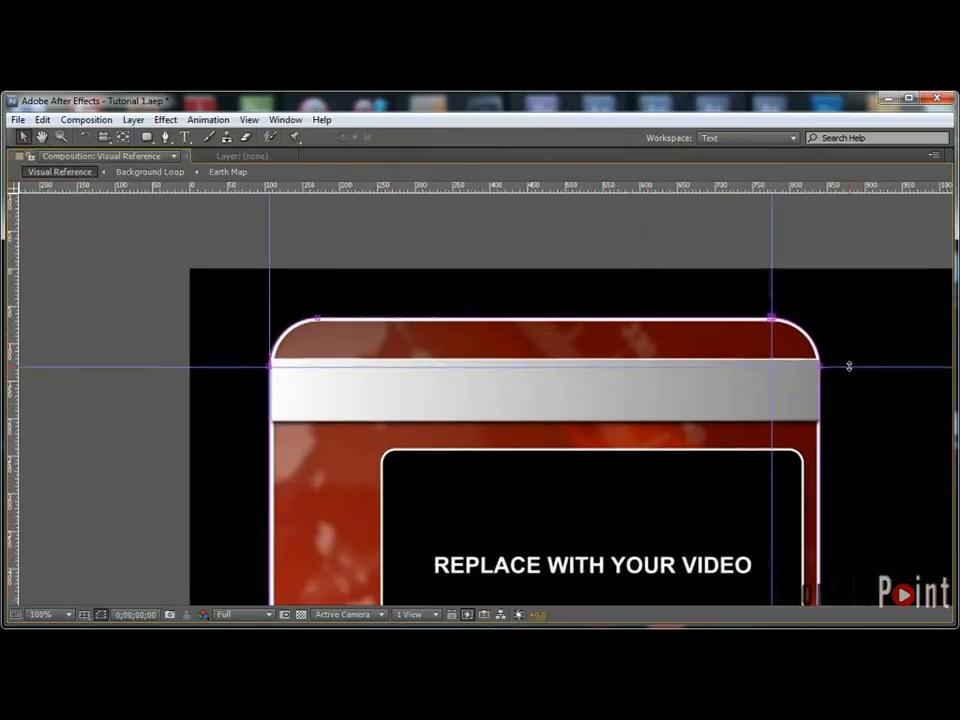
pyautogui.press('.')
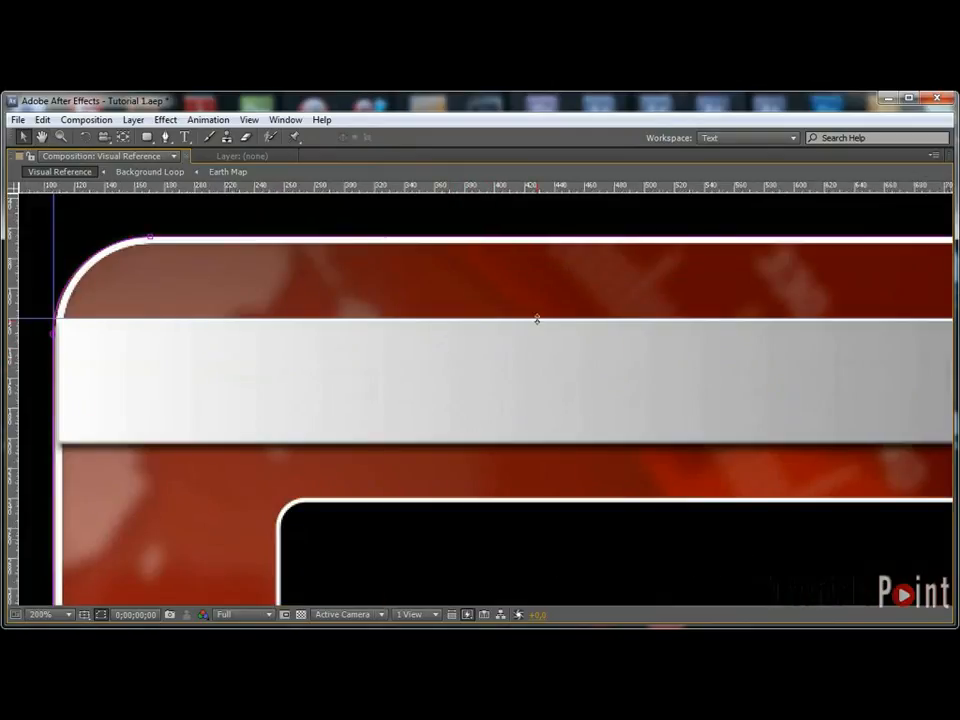
pyautogui.moveTo(539, 321); pyautogui.dragTo(535, 443)
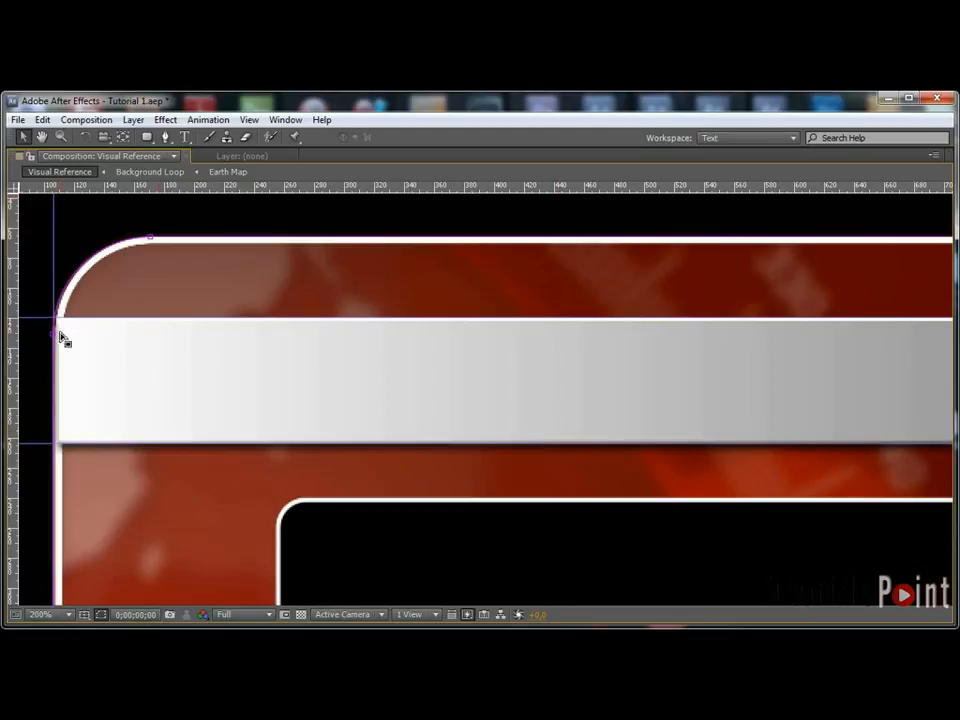
pyautogui.moveTo(55, 261); pyautogui.dragTo(57, 261)
pyautogui.press('space')
pyautogui.moveTo(646, 405); pyautogui.dragTo(197, 380)
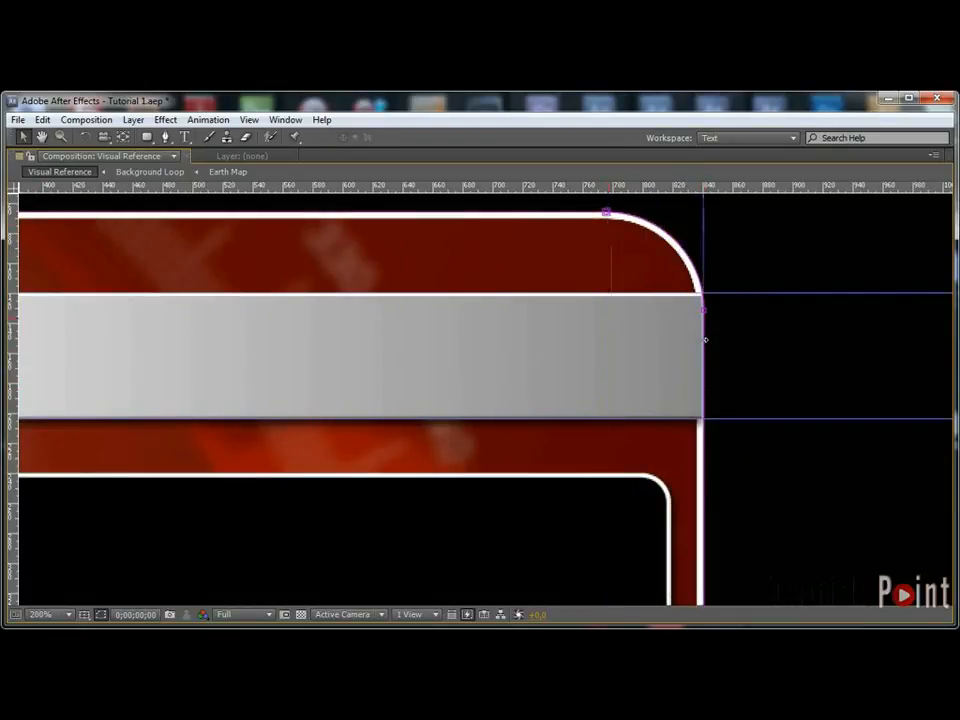
# Move the lower horizontal guide up to the bottom edge of the black video placeholder.
pyautogui.press(',')
pyautogui.press(',')
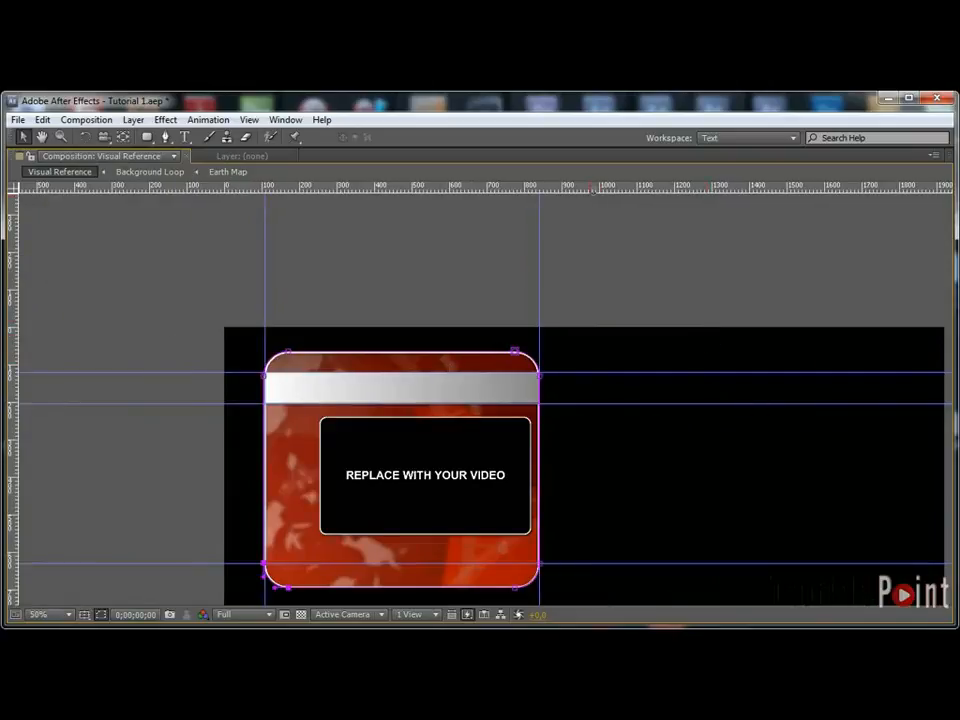
pyautogui.moveTo(568, 566); pyautogui.dragTo(565, 537)
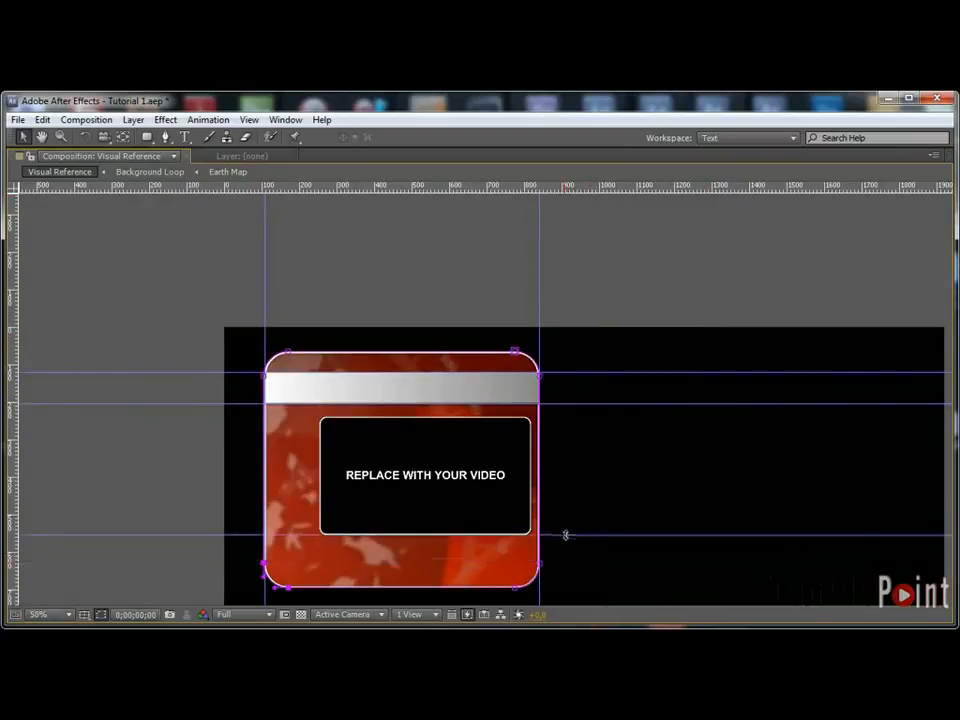
# Place guides along the upper, left and right edges of the black video placeholder.
pyautogui.moveTo(641, 188); pyautogui.dragTo(645, 415)
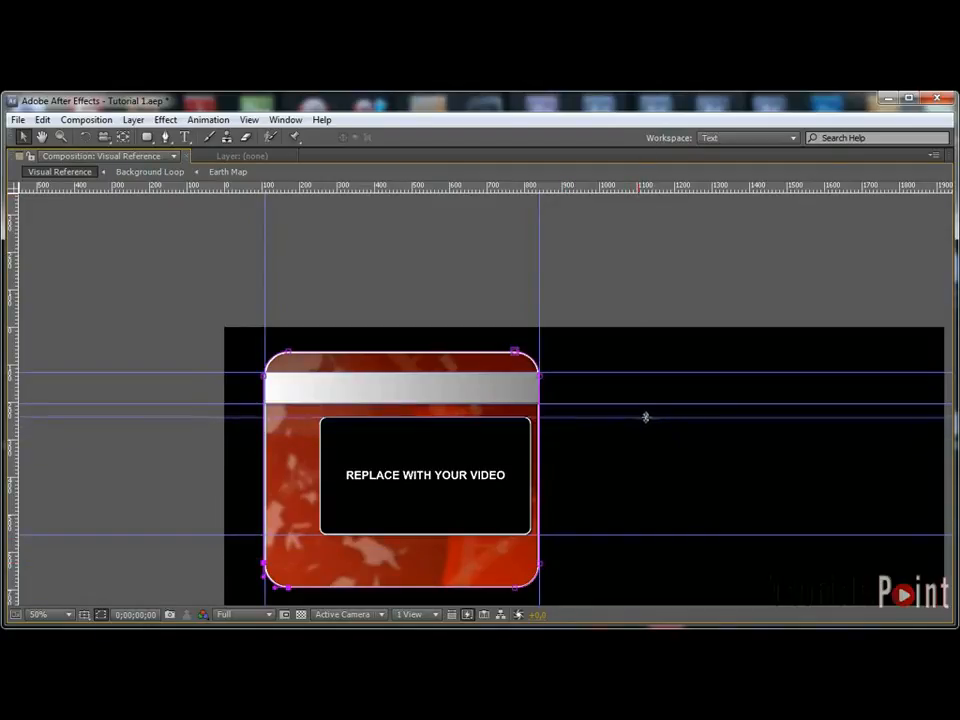
pyautogui.moveTo(16, 440); pyautogui.dragTo(318, 486)
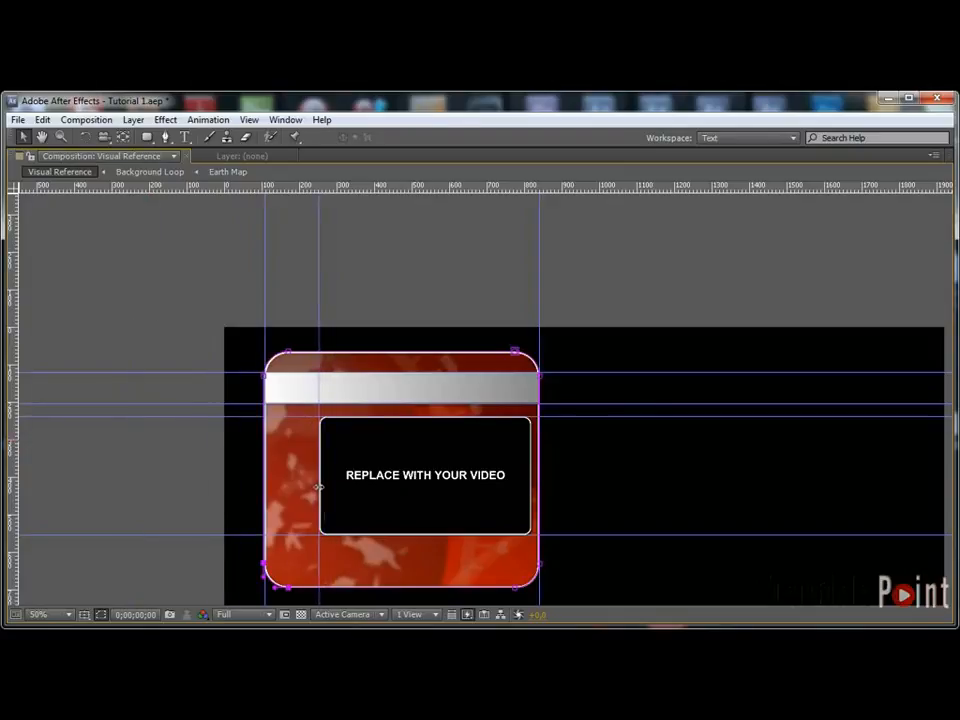
pyautogui.scroll(1, 602, 497)
pyautogui.press('space')
pyautogui.moveTo(682, 506); pyautogui.dragTo(672, 397)
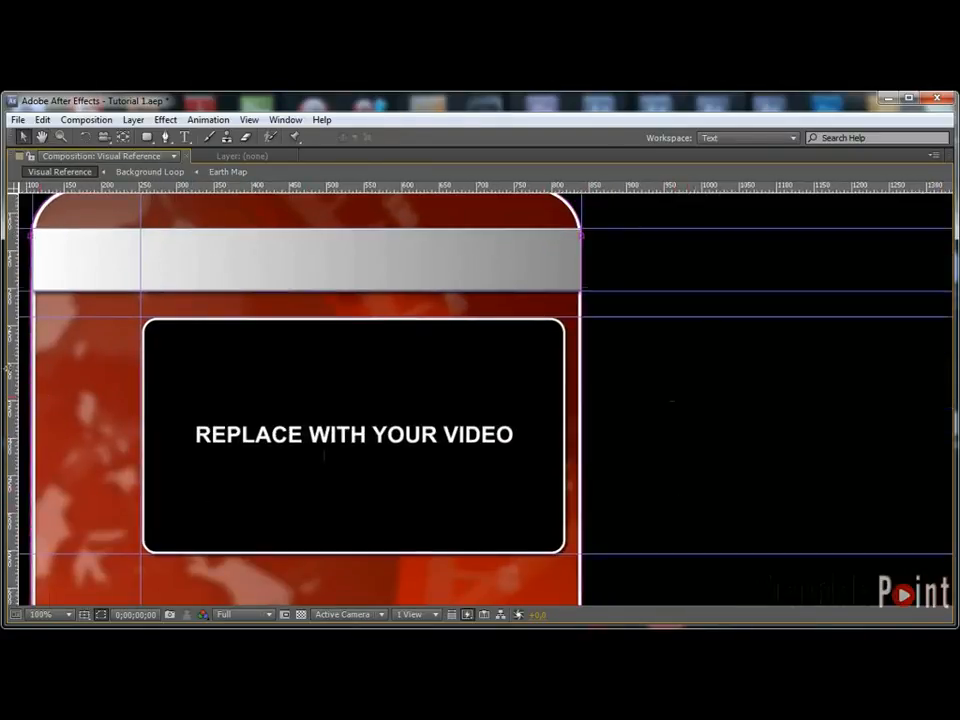
pyautogui.moveTo(17, 368); pyautogui.dragTo(565, 416)
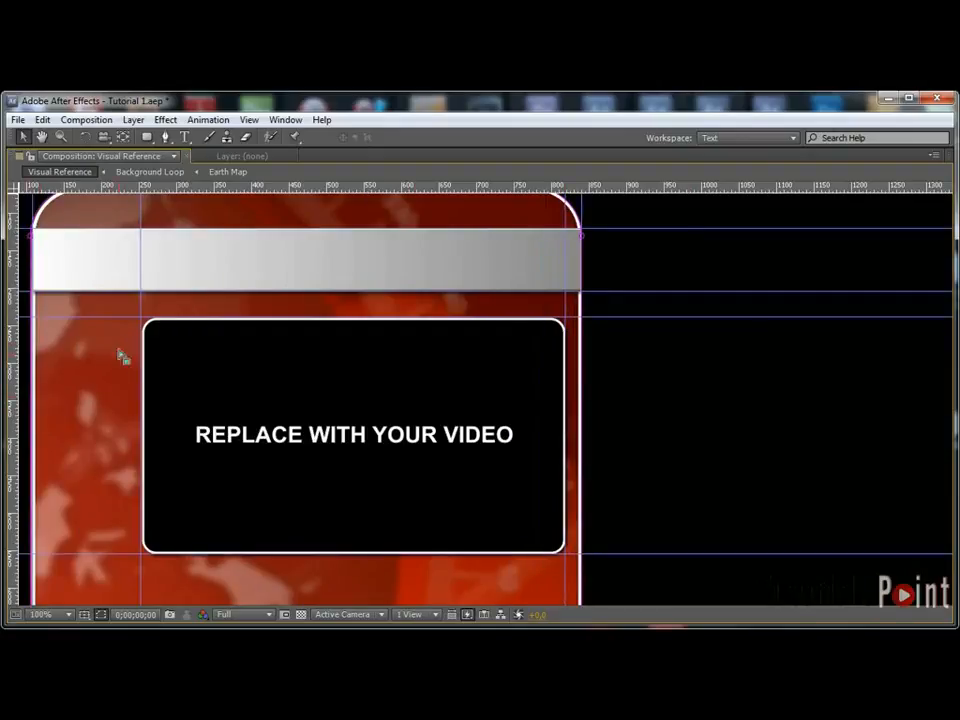
pyautogui.moveTo(141, 348); pyautogui.dragTo(143, 348)
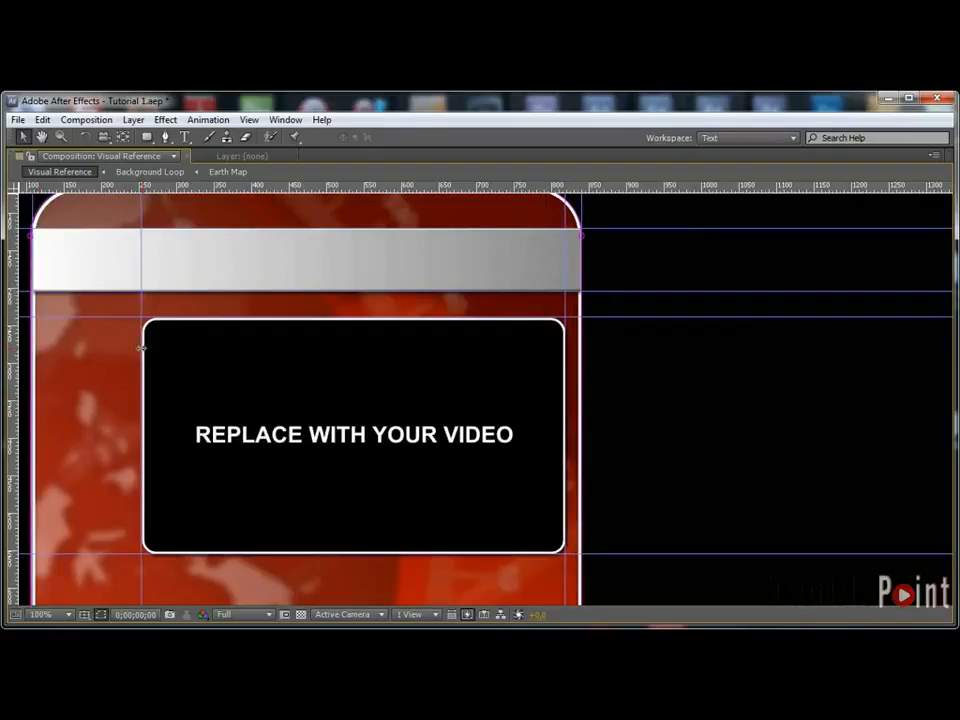
pyautogui.scroll(-4, 470, 338)
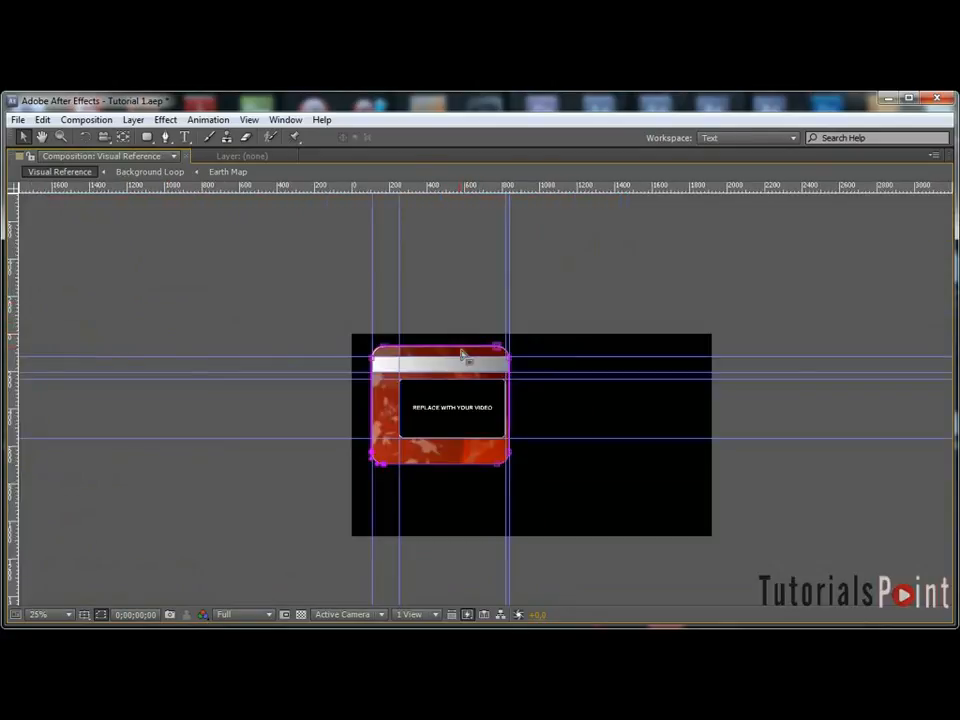
# Restore the full panel layout, collapse the Background Loop layer's properties and hide the Visual Reference.png layer.
pyautogui.press('`')
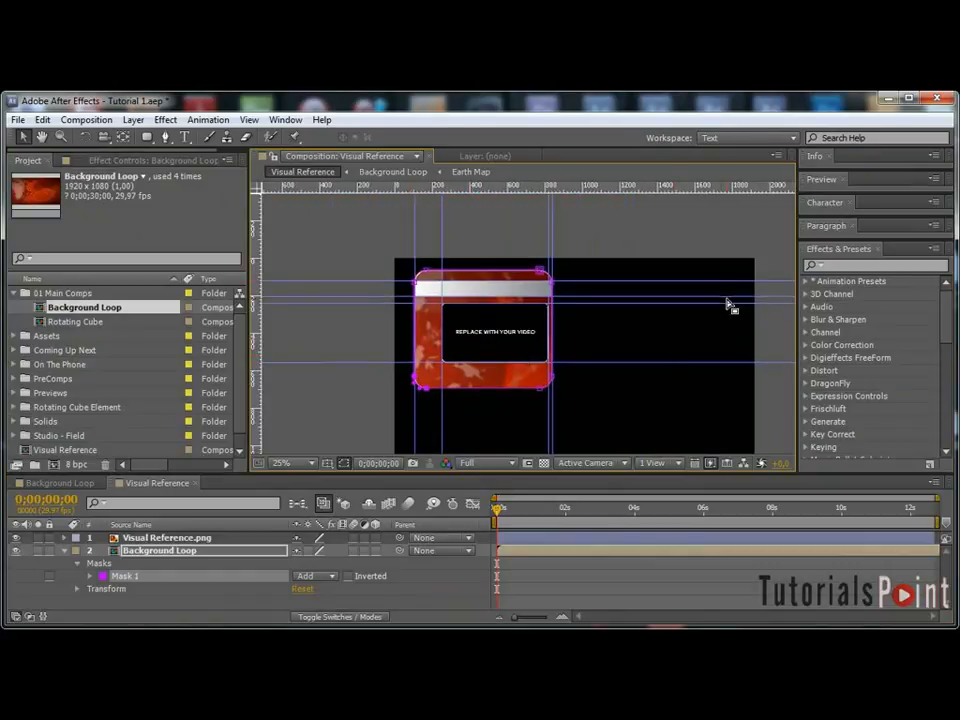
pyautogui.click(65, 551)
pyautogui.click(15, 538)
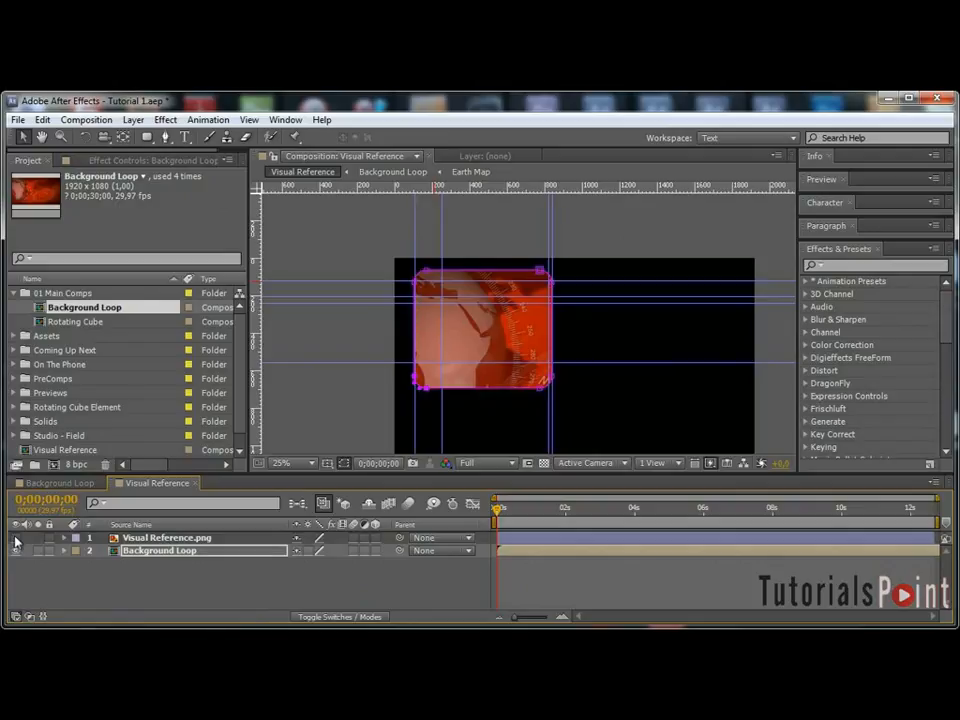
pyautogui.click(15, 538)
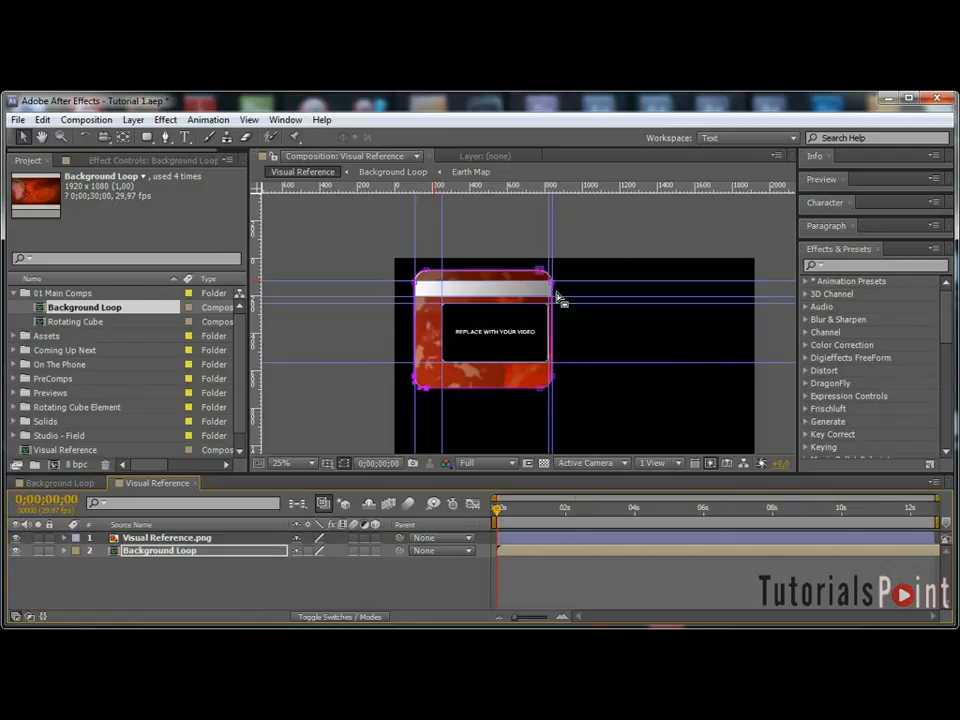
pyautogui.click(15, 538)
pyautogui.click(181, 552)
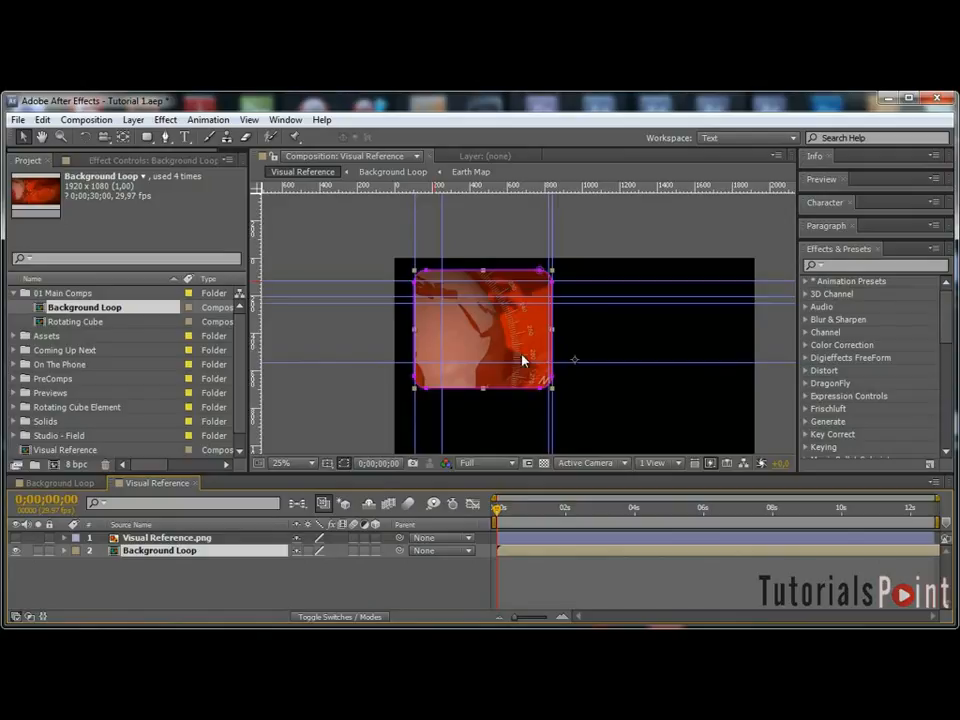
pyautogui.press('F2')
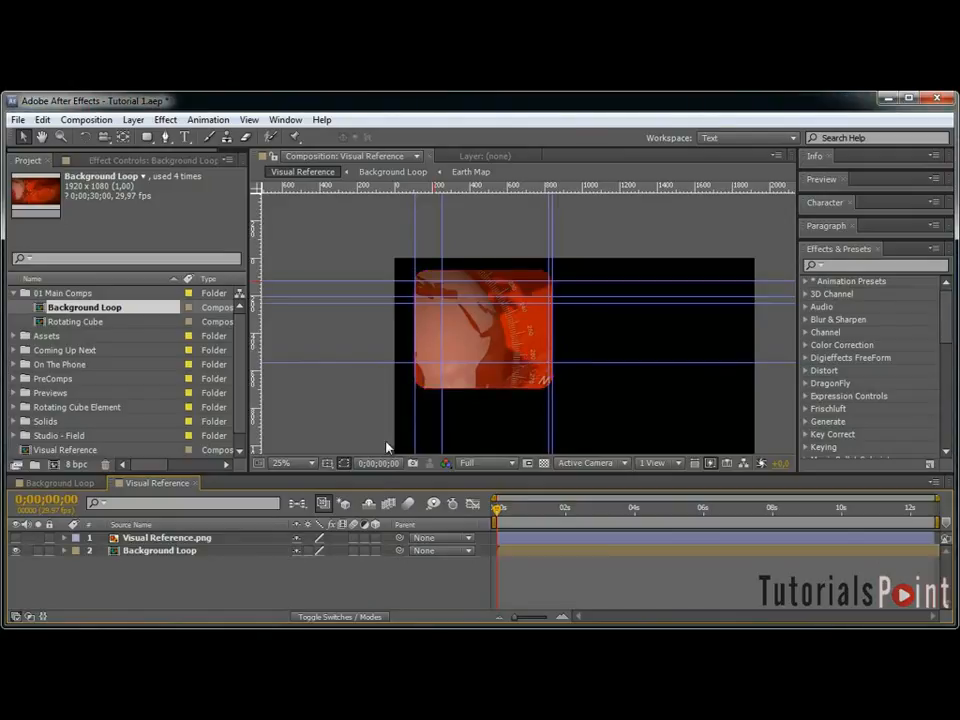
# Apply the Fast Blur effect to the Background Loop layer with a Blurriness of 10.
pyautogui.click(168, 553)
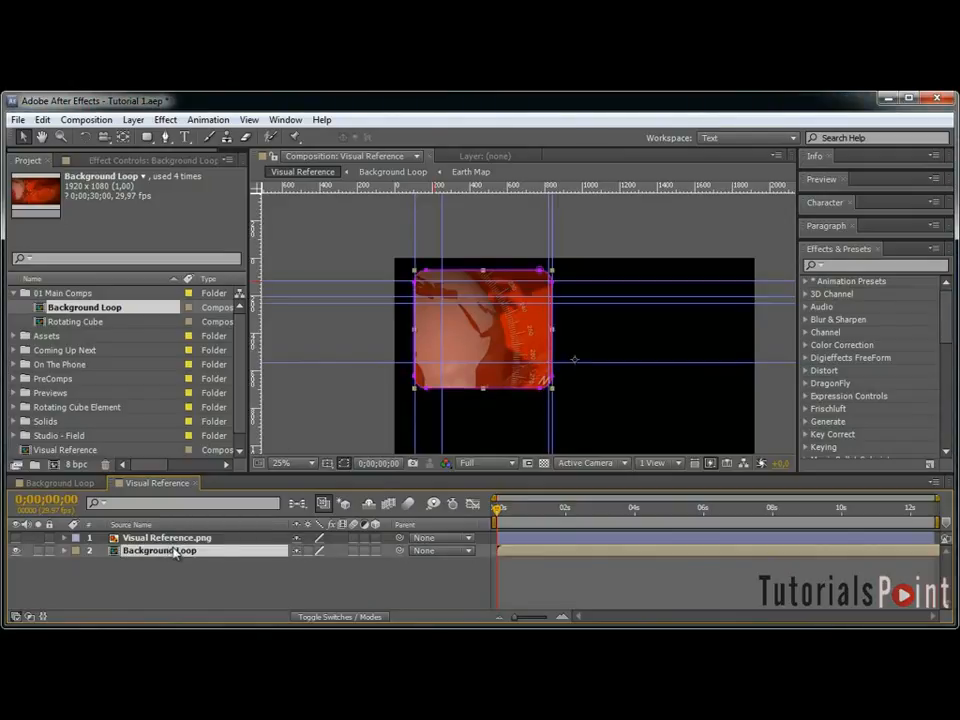
pyautogui.click(207, 120)
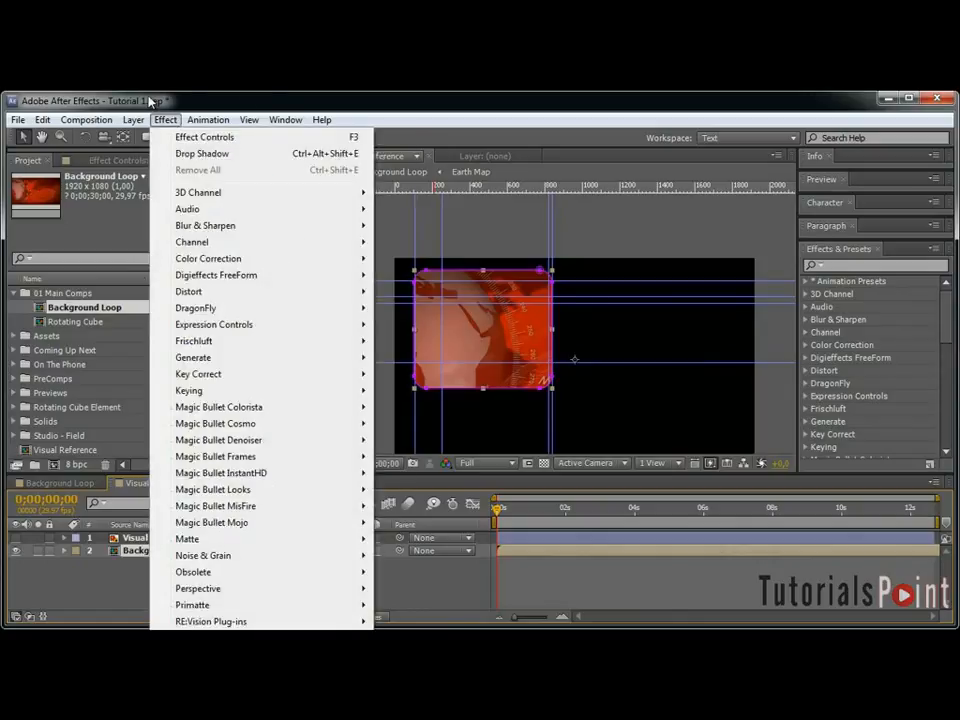
pyautogui.moveTo(252, 231)
pyautogui.click(452, 374)
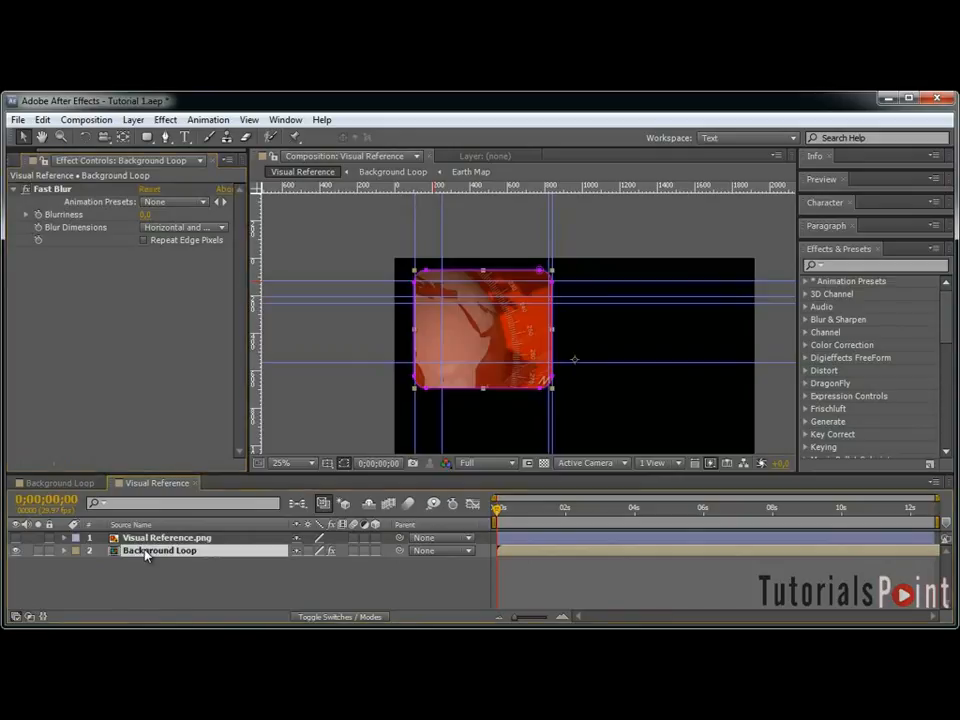
pyautogui.click(148, 214)
pyautogui.write('10')
pyautogui.press('Return')
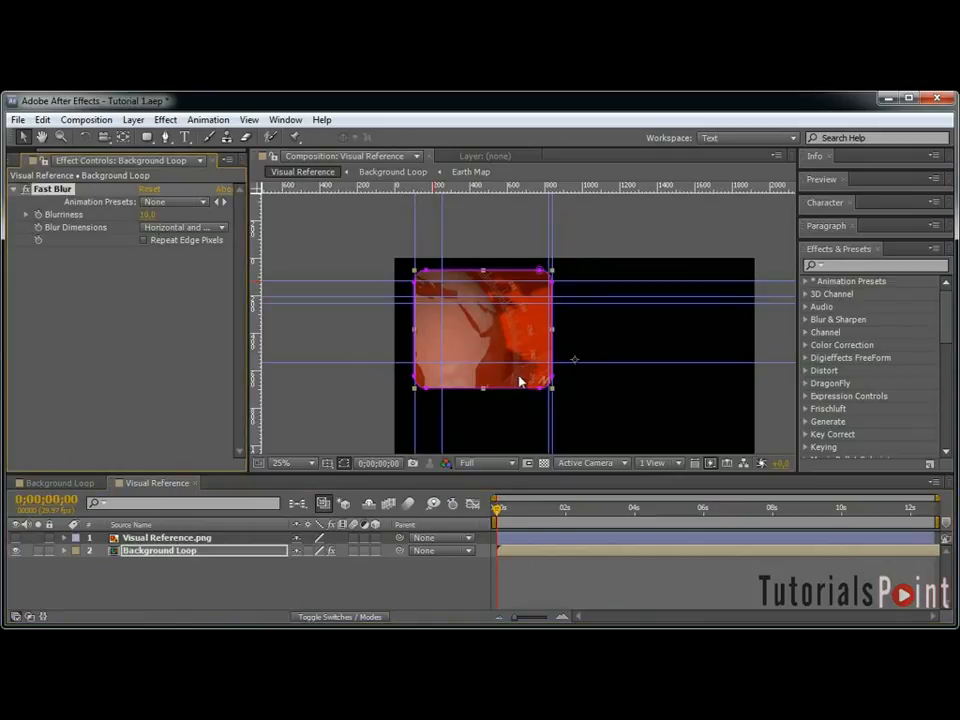
# Compare the masked Background Loop up close with Fast Blur switched off and on.
pyautogui.press('.')
pyautogui.press('.')
pyautogui.moveTo(463, 329); pyautogui.dragTo(510, 318)
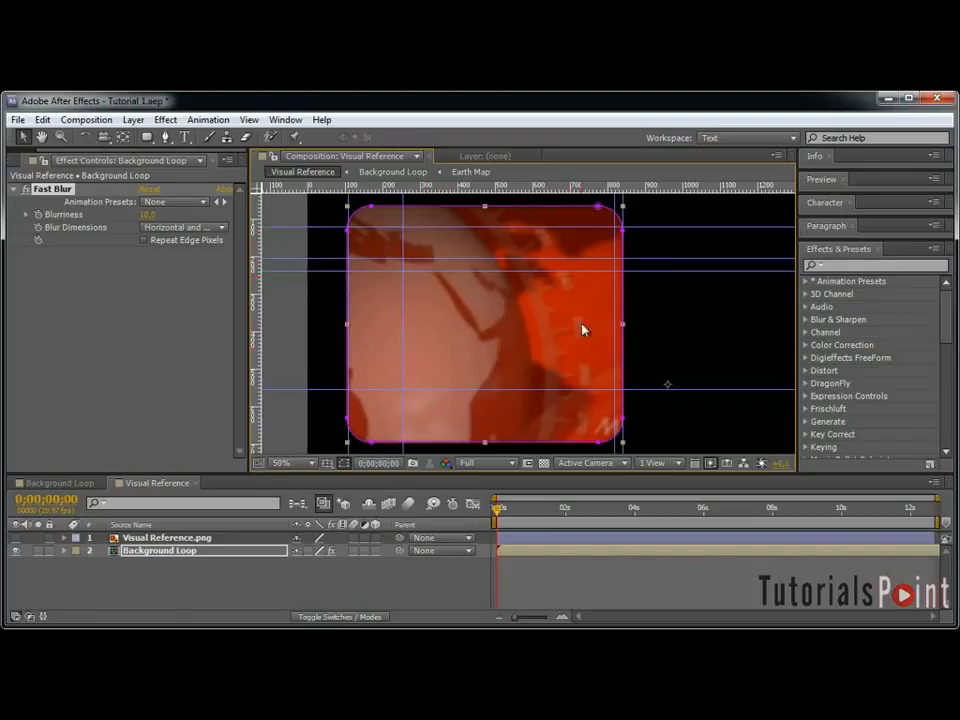
pyautogui.click(25, 189)
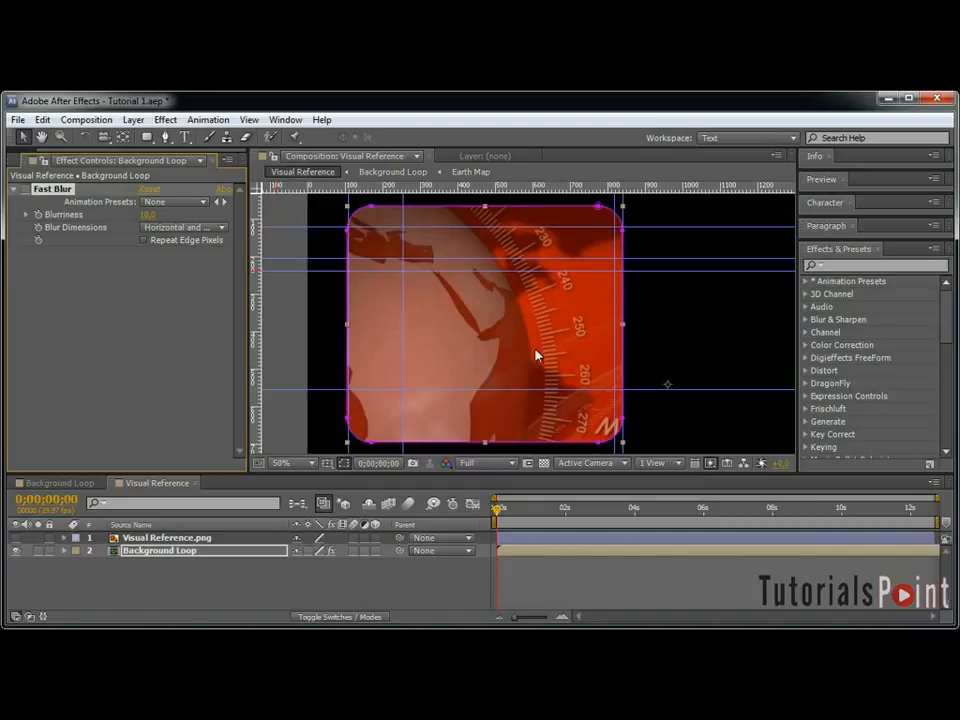
pyautogui.moveTo(377, 473); pyautogui.dragTo(378, 516)
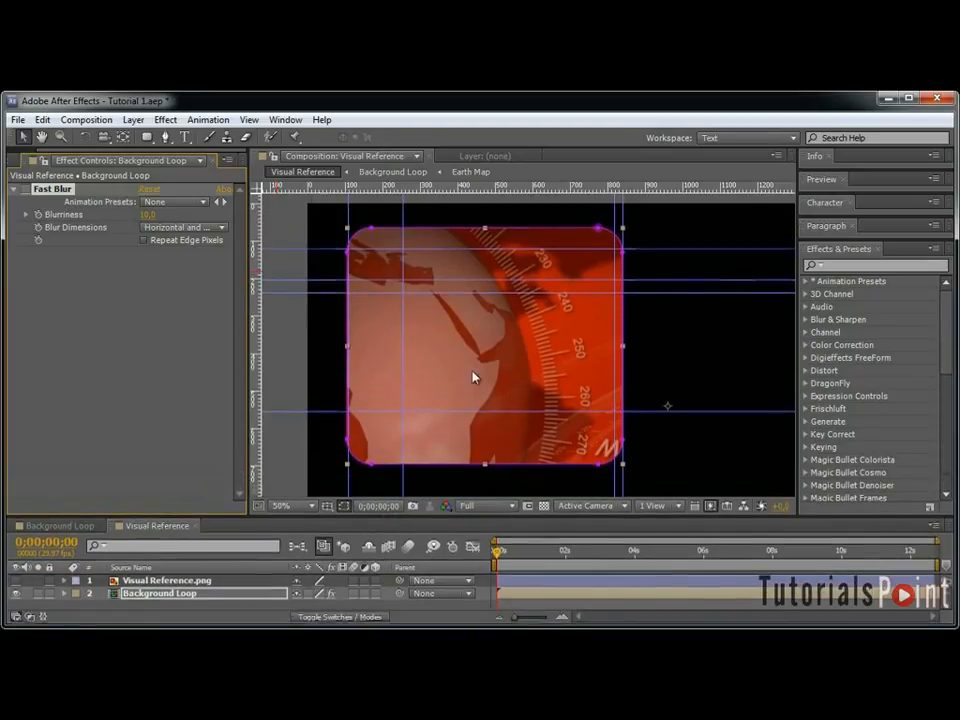
pyautogui.click(27, 187)
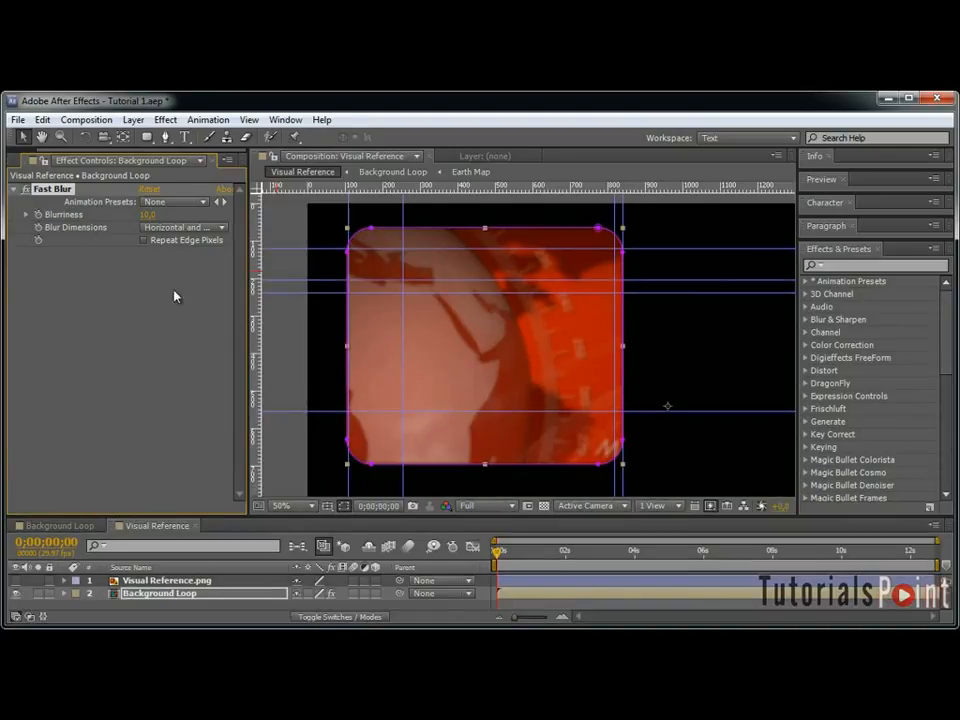
# Set the Fast Blur's Blurriness to 15 and enable Repeat Edge Pixels.
pyautogui.click(147, 216)
pyautogui.write('20')
pyautogui.press('Return')
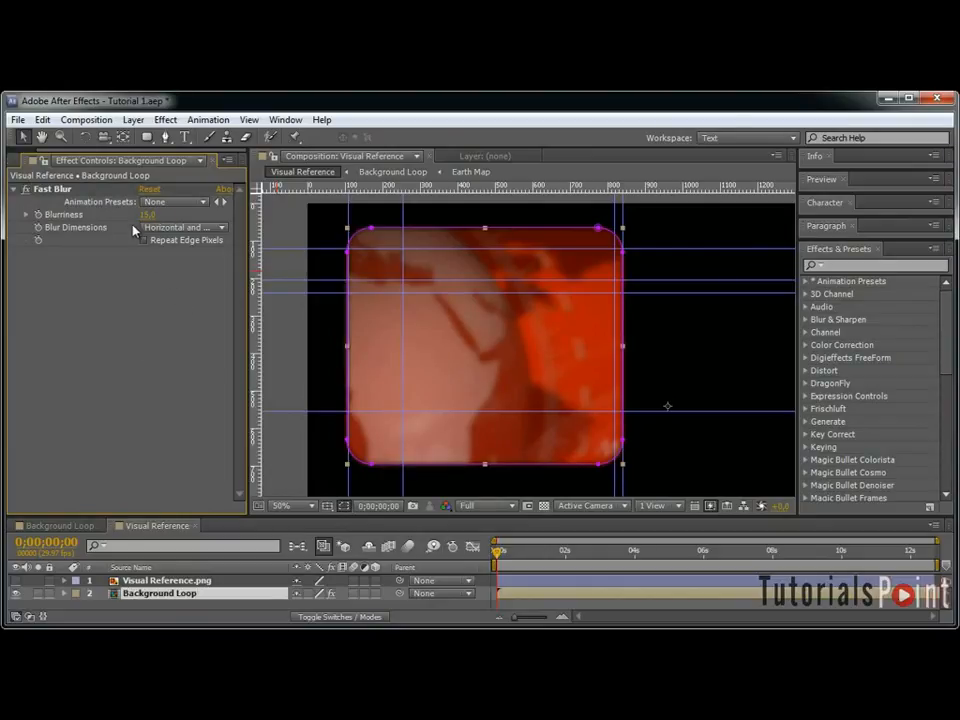
pyautogui.click(144, 241)
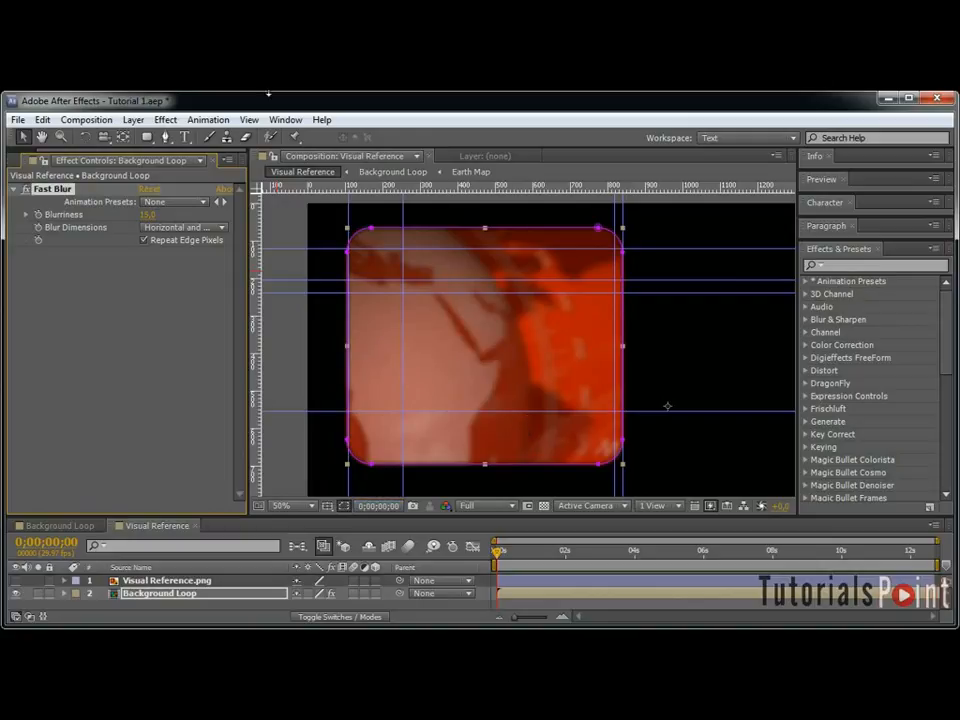
# Apply the Stroke effect to Background Loop's Mask 1 and hide the mask path outlines in the composition view.
pyautogui.click(165, 119)
pyautogui.moveTo(214, 365)
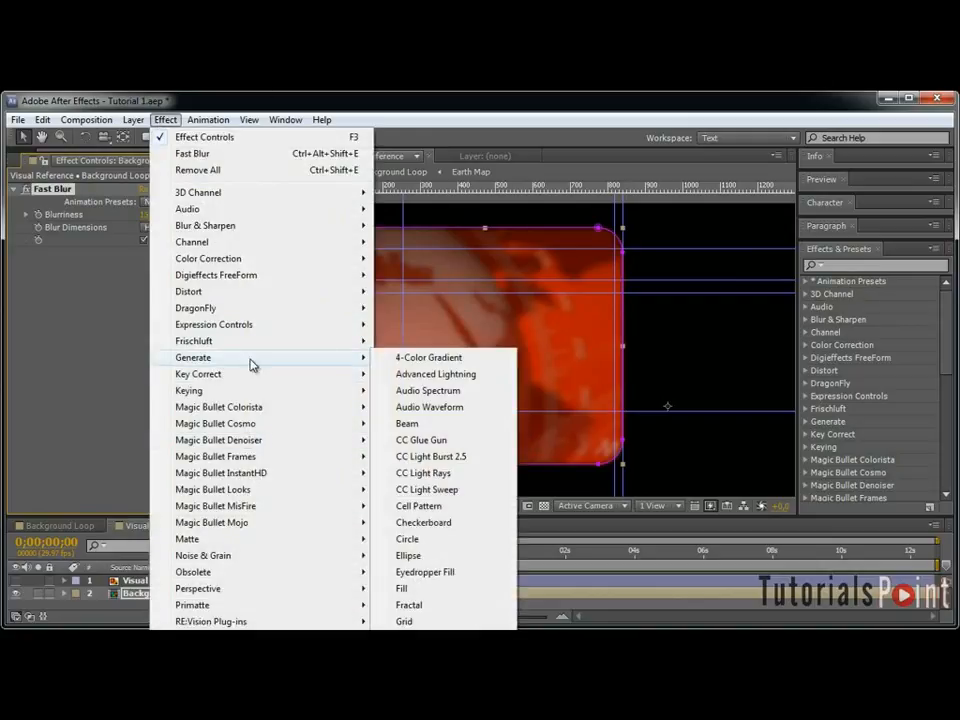
pyautogui.click(425, 718)
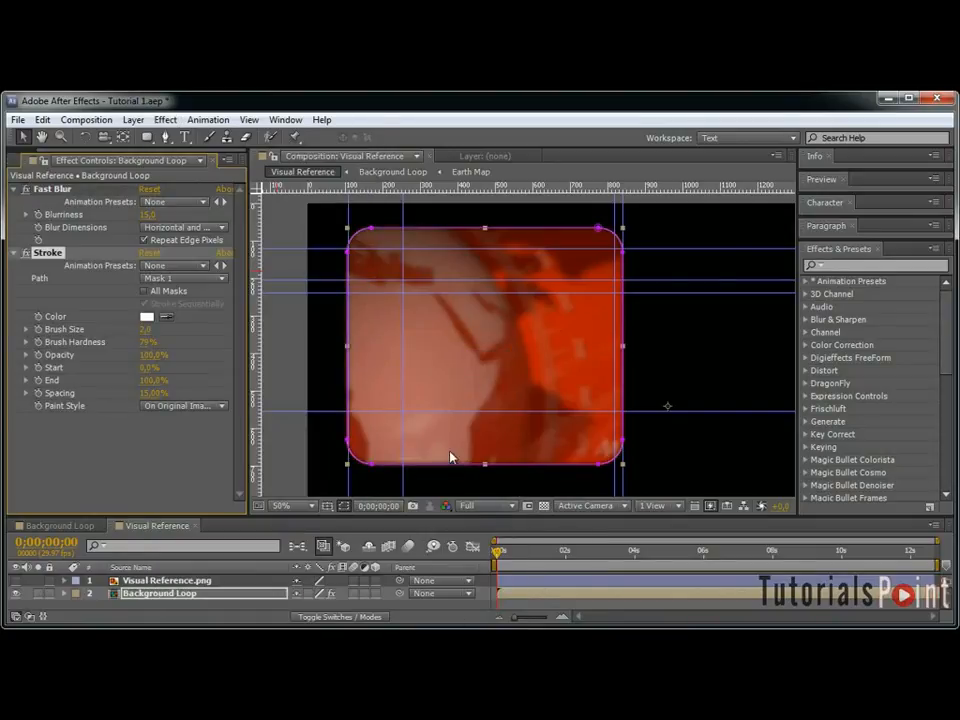
pyautogui.click(343, 505)
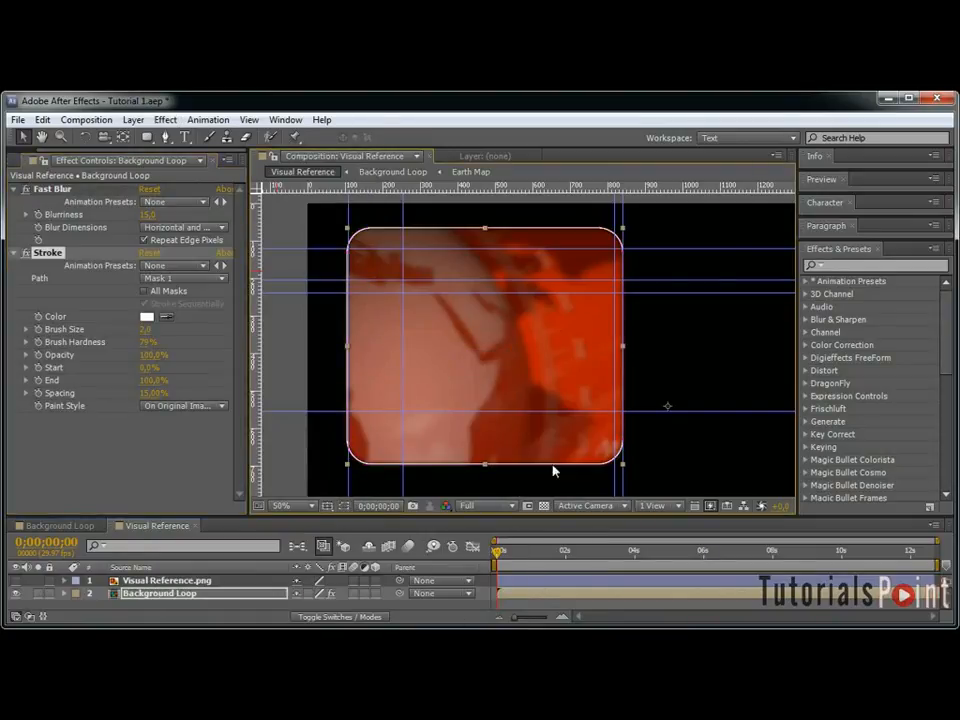
pyautogui.click(344, 506)
pyautogui.click(344, 506)
# Set the Stroke's Brush Hardness to 100% and Spacing to 0%, and collapse the Fast Blur and Stroke settings.
pyautogui.moveTo(201, 343); pyautogui.dragTo(225, 343)
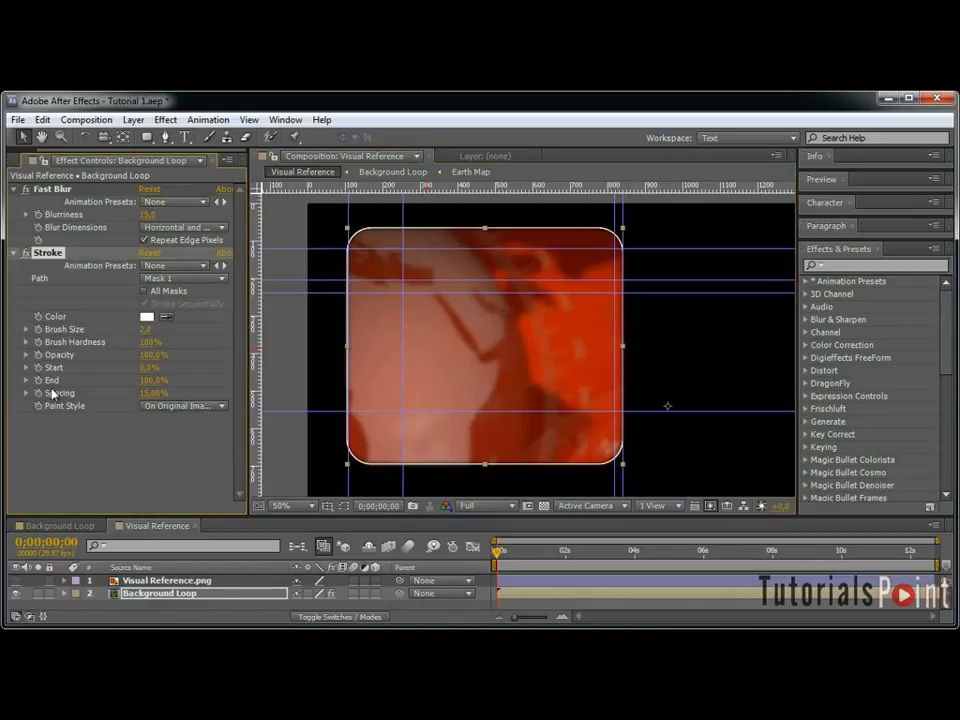
pyautogui.moveTo(140, 394); pyautogui.dragTo(14, 404)
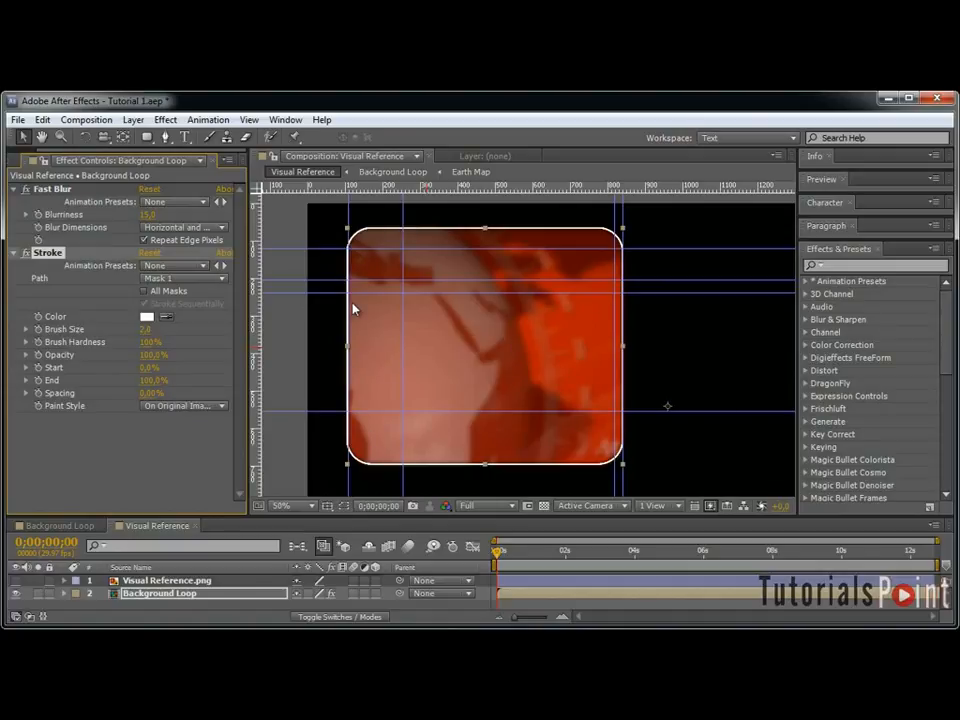
pyautogui.click(15, 189)
pyautogui.click(15, 202)
# Apply the Drop Shadow effect to Background Loop with an Opacity of 65%.
pyautogui.click(165, 119)
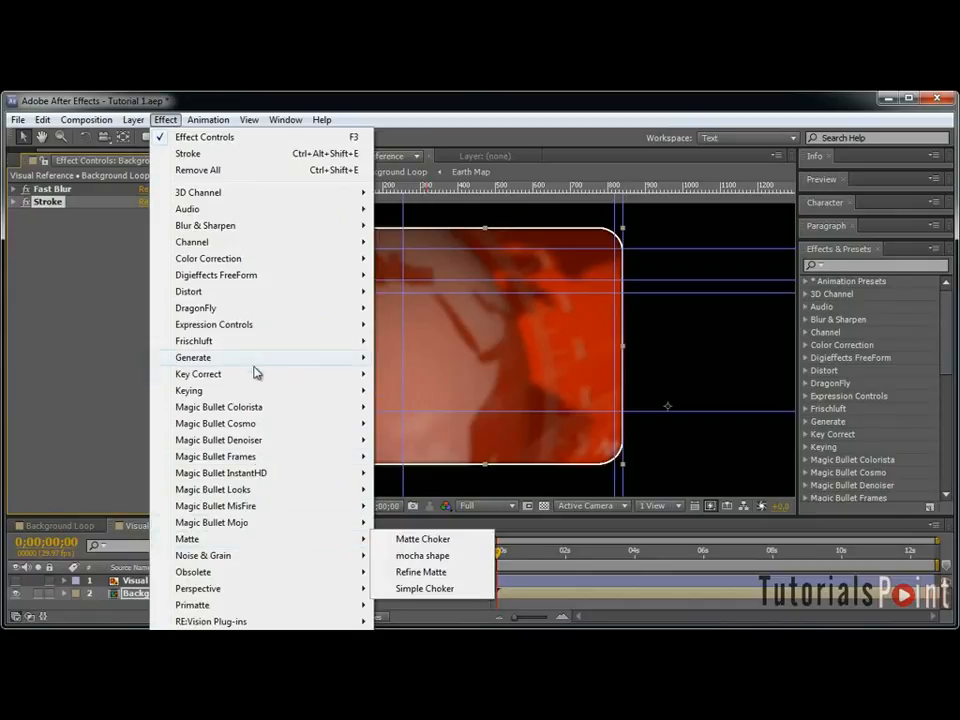
pyautogui.moveTo(248, 594)
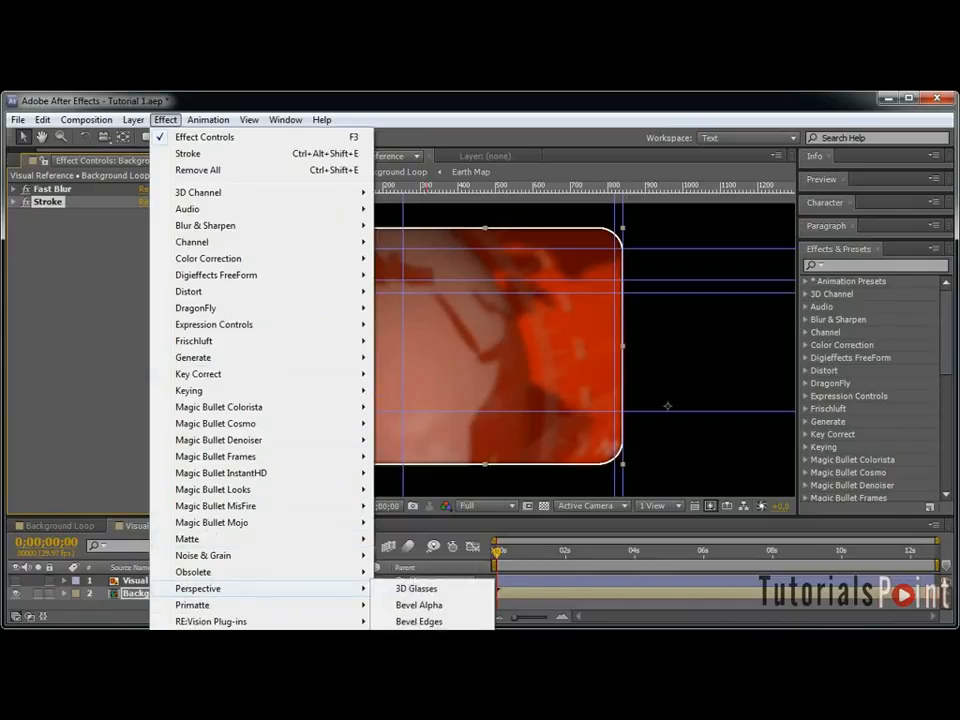
pyautogui.click(419, 638)
pyautogui.click(145, 253)
pyautogui.write('65')
pyautogui.press('Return')
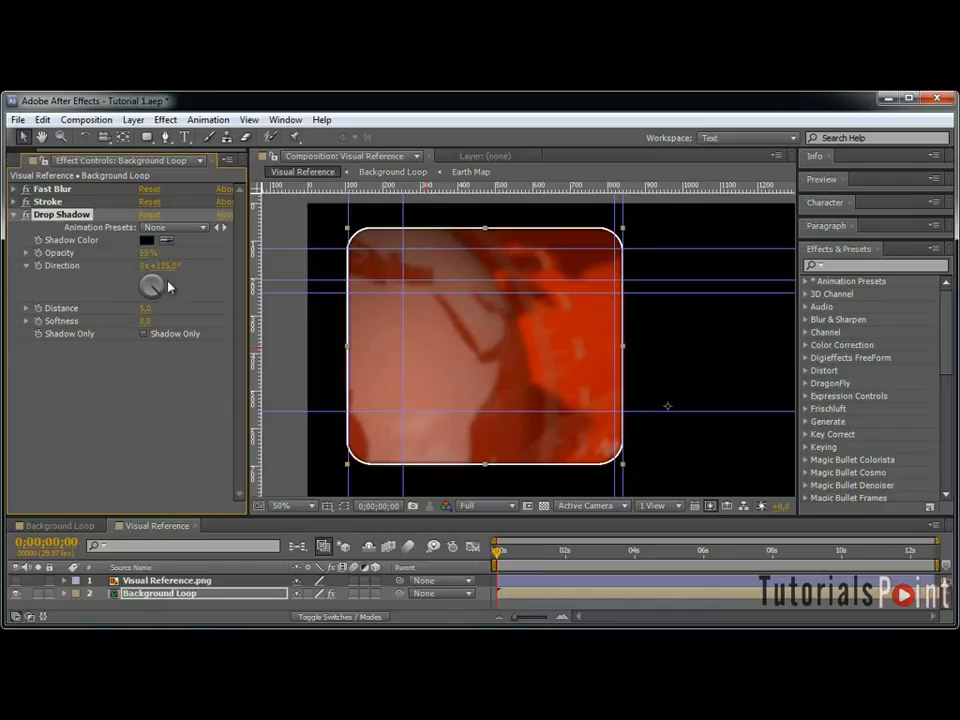
# Set the Drop Shadow's Distance to 15 and its Softness to 30.
pyautogui.moveTo(145, 308); pyautogui.dragTo(188, 313)
pyautogui.click(143, 322)
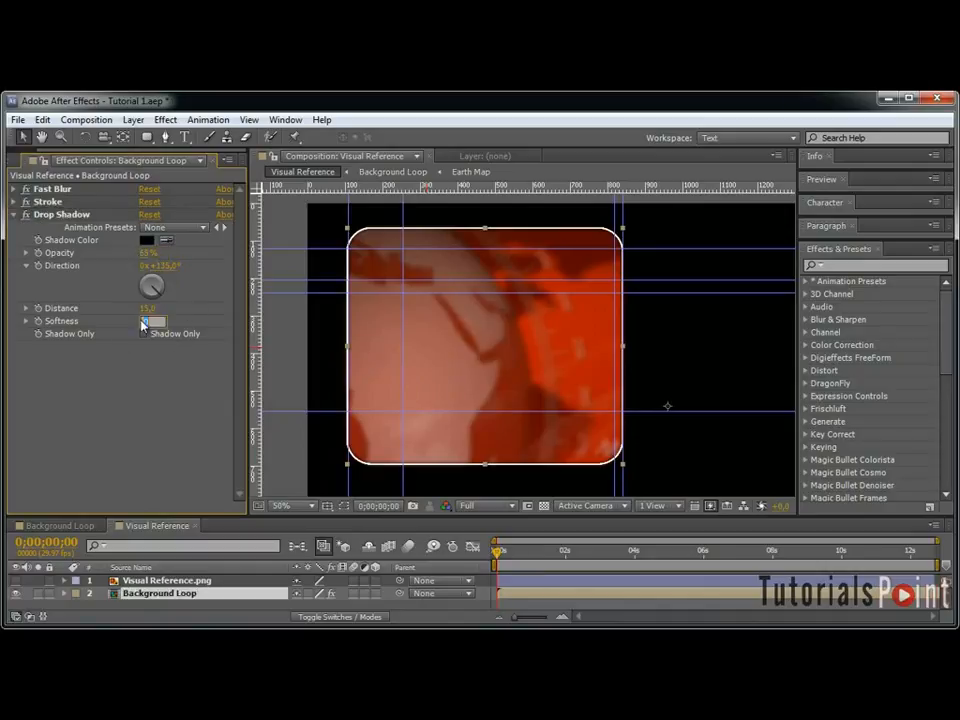
pyautogui.write('50')
pyautogui.press('Return')
# Show the transparency grid and compare the frame's lower-right corner with Drop Shadow off and on.
pyautogui.click(544, 505)
pyautogui.scroll(2, 645, 453)
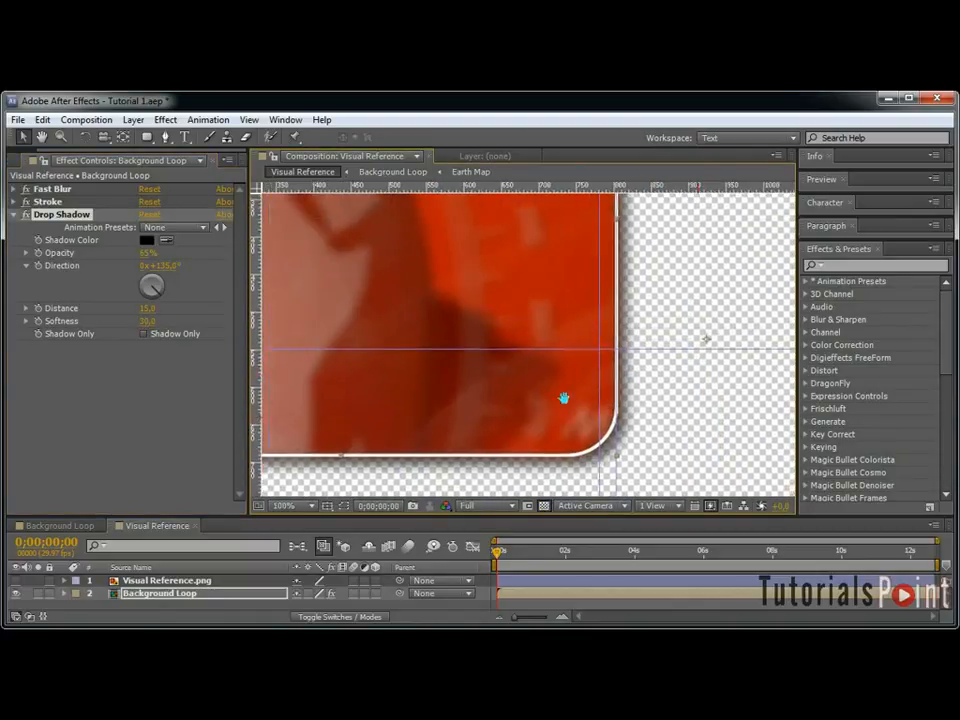
pyautogui.click(26, 215)
pyautogui.click(26, 215)
pyautogui.click(26, 215)
pyautogui.click(25, 215)
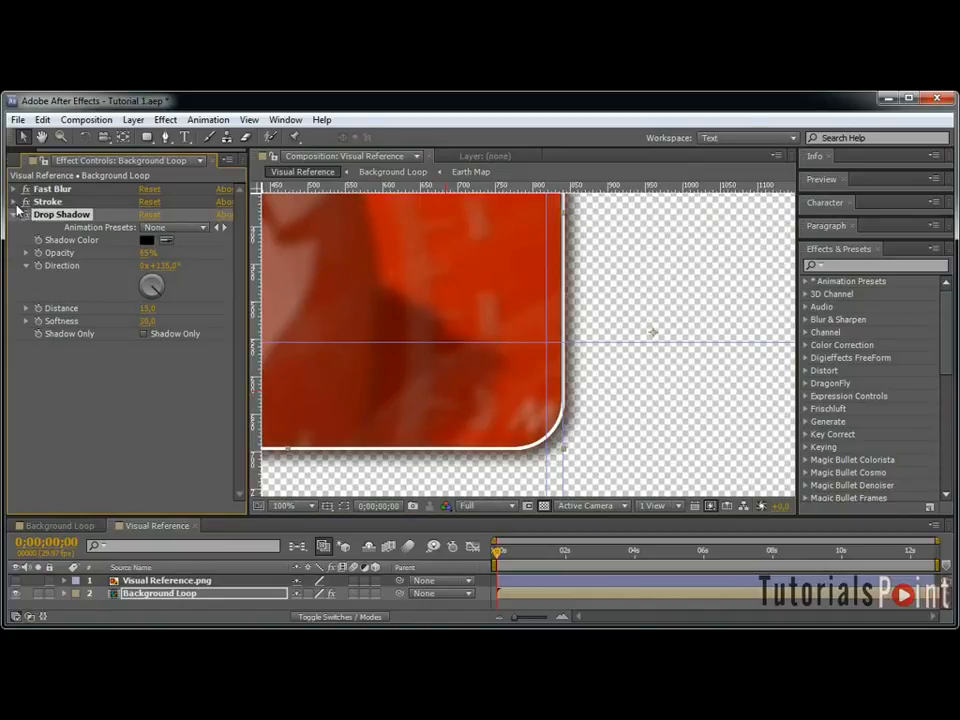
# Expand the Fast Blur settings, review Repeat Edge Pixels with Drop Shadow off and on, and collapse the Drop Shadow settings.
pyautogui.click(13, 188)
pyautogui.click(134, 187)
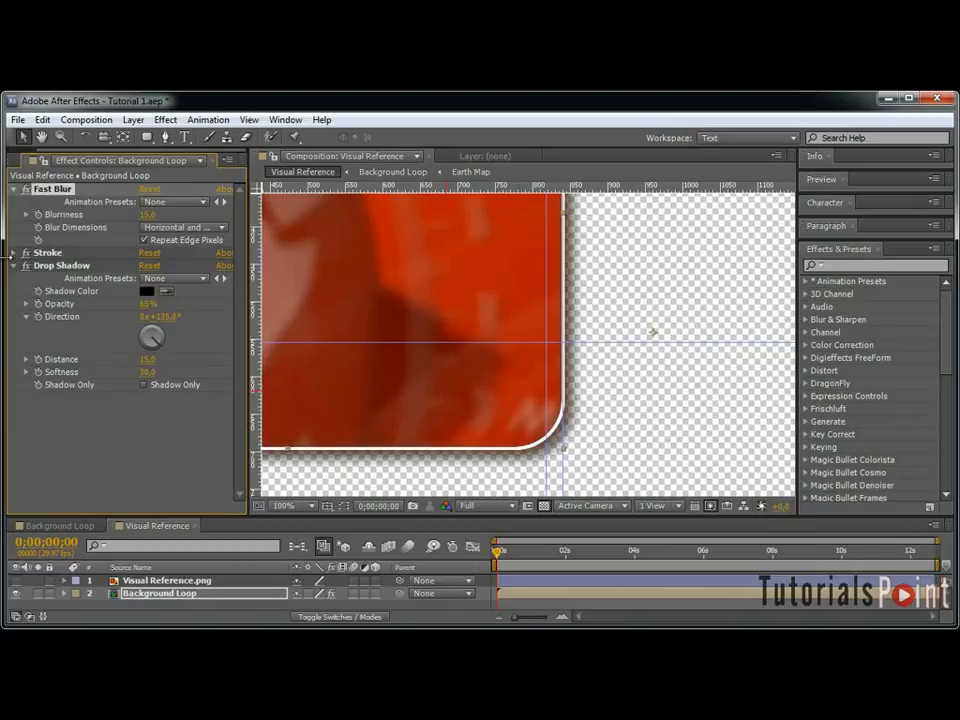
pyautogui.click(25, 265)
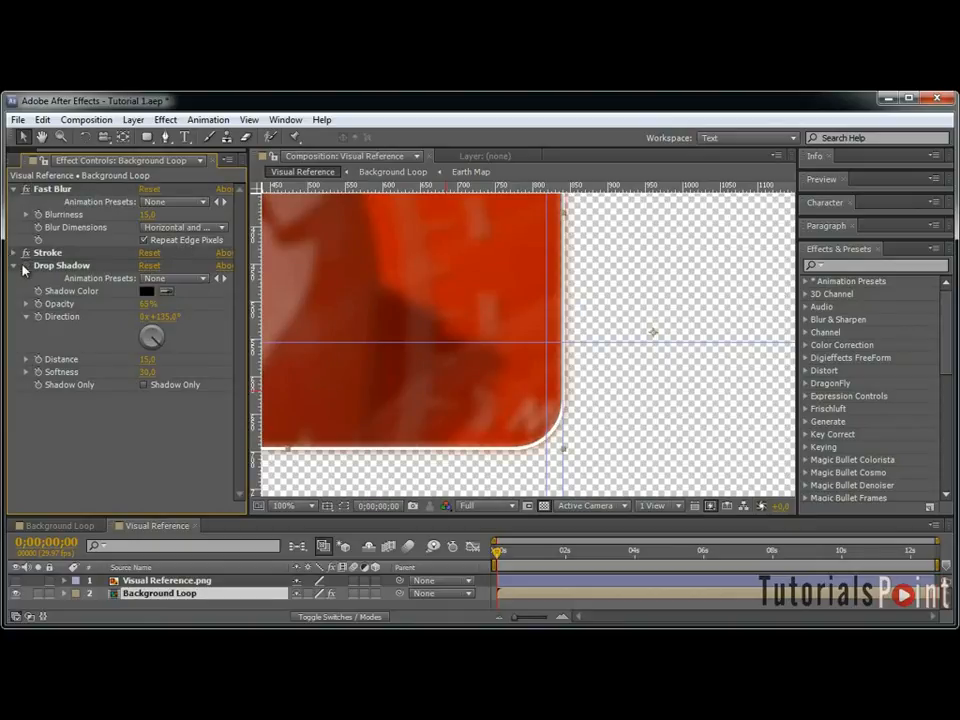
pyautogui.click(115, 187)
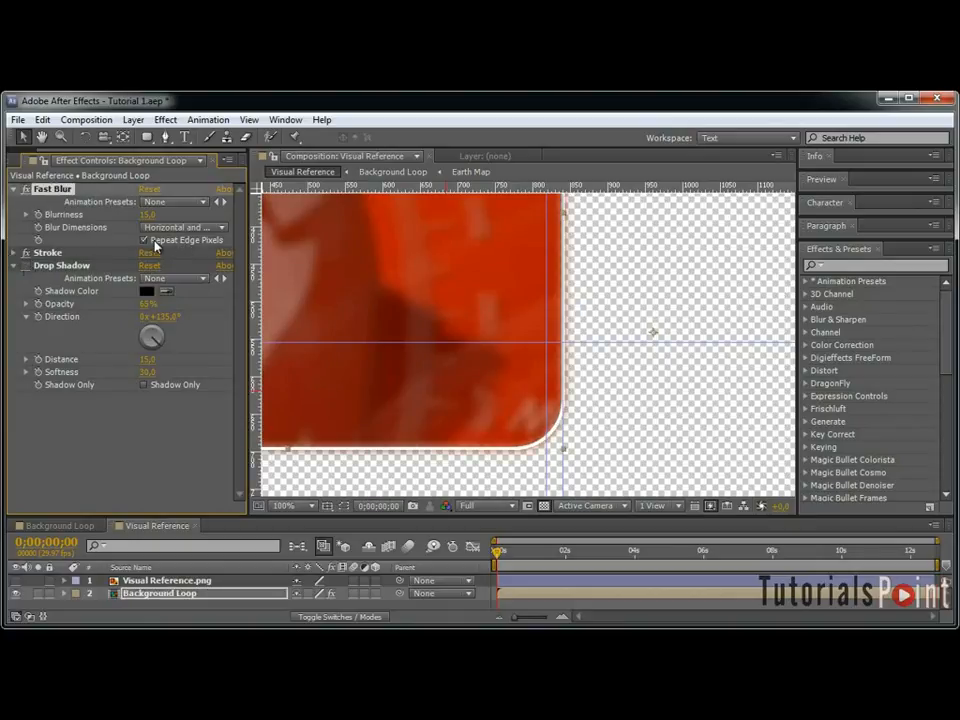
pyautogui.click(25, 265)
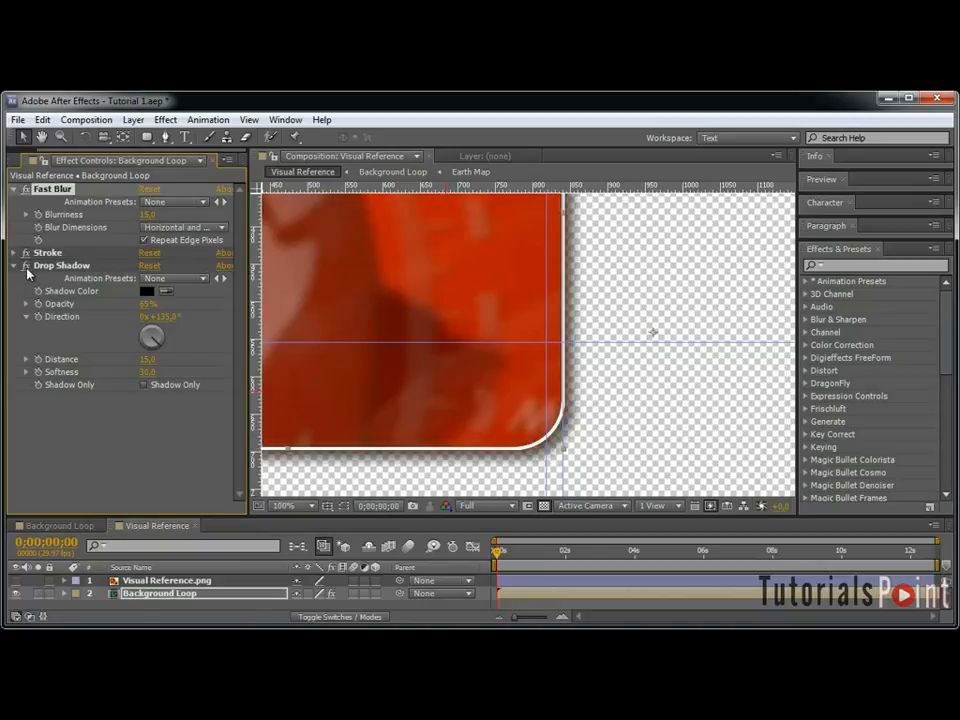
pyautogui.click(14, 265)
# Start a new composition and set its duration to 0;00;30;00.
pyautogui.scroll(-4, 534, 347)
pyautogui.moveTo(436, 281); pyautogui.dragTo(541, 304)
pyautogui.moveTo(573, 365); pyautogui.dragTo(511, 351)
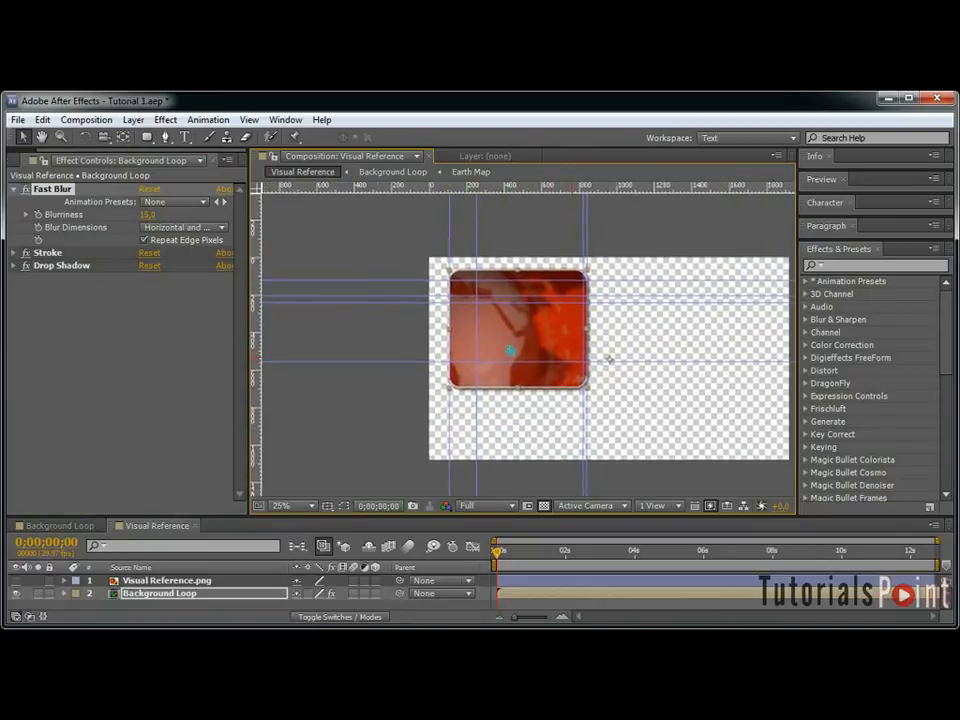
pyautogui.moveTo(230, 517); pyautogui.dragTo(230, 434)
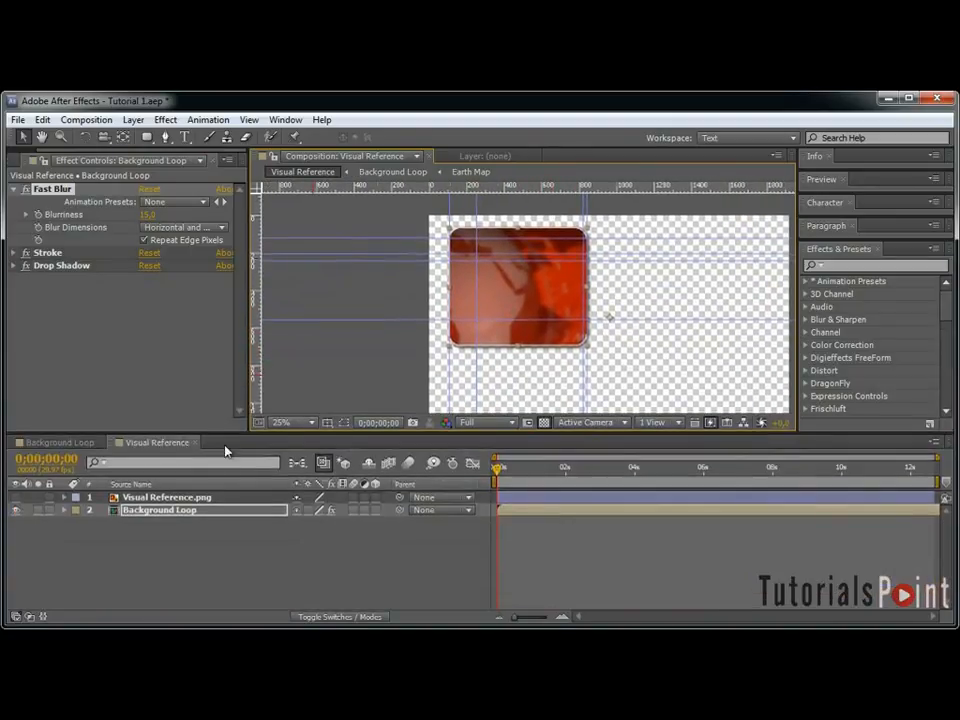
pyautogui.hotkey('ctrl', 'n')
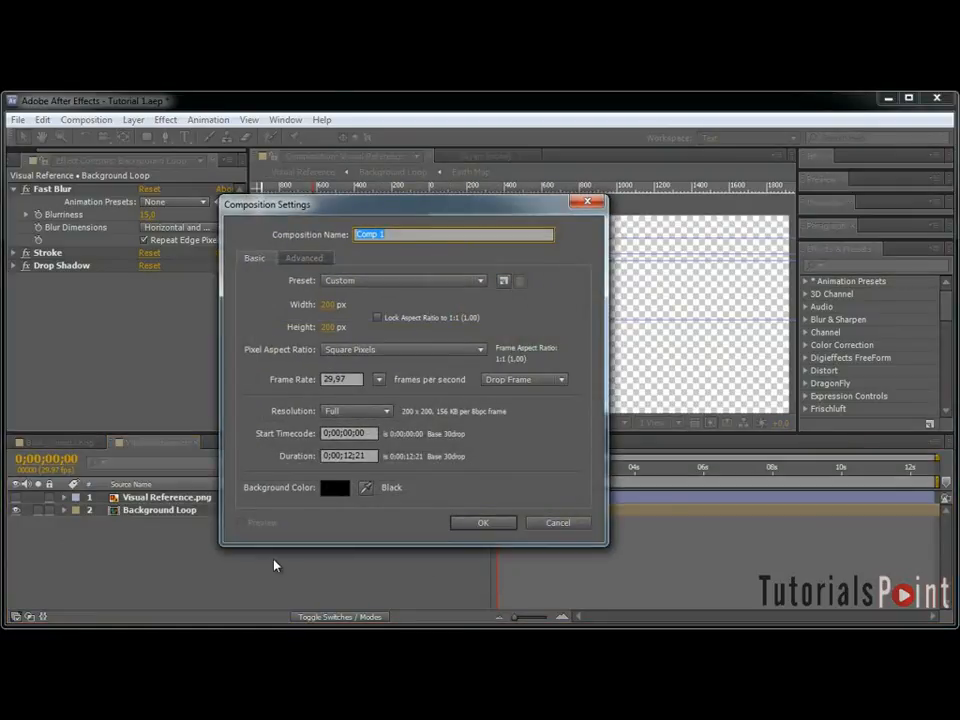
pyautogui.doubleClick(348, 456)
pyautogui.write('30')
pyautogui.press('BackSpace')
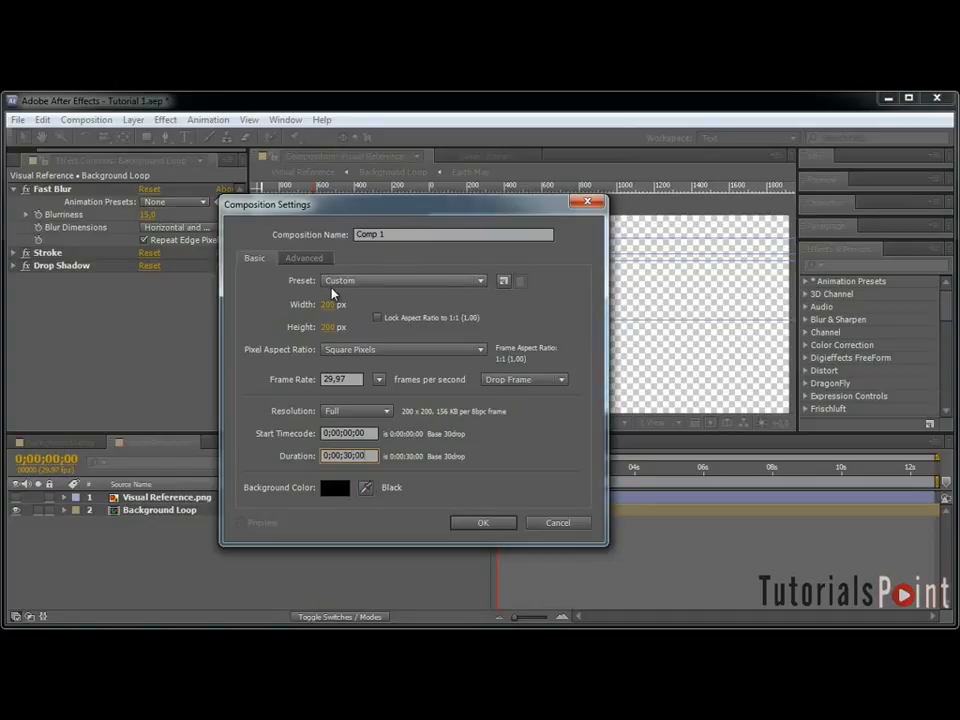
# Apply the HDTV 1080 29.97 preset, name the new composition "Over the shoulder window replace video" and create it.
pyautogui.click(439, 280)
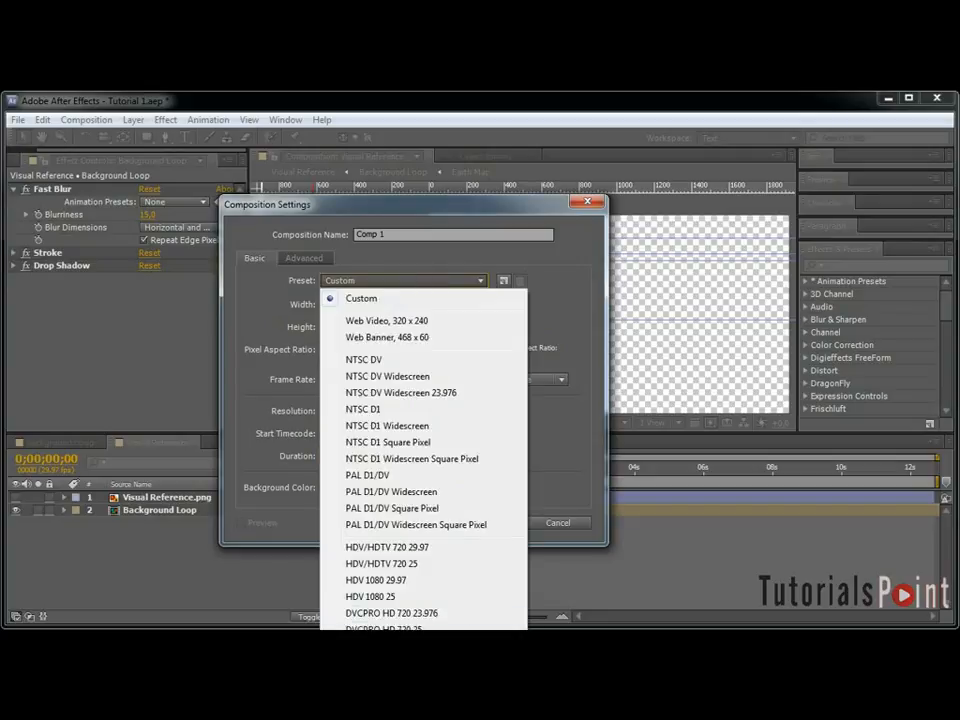
pyautogui.click(388, 716)
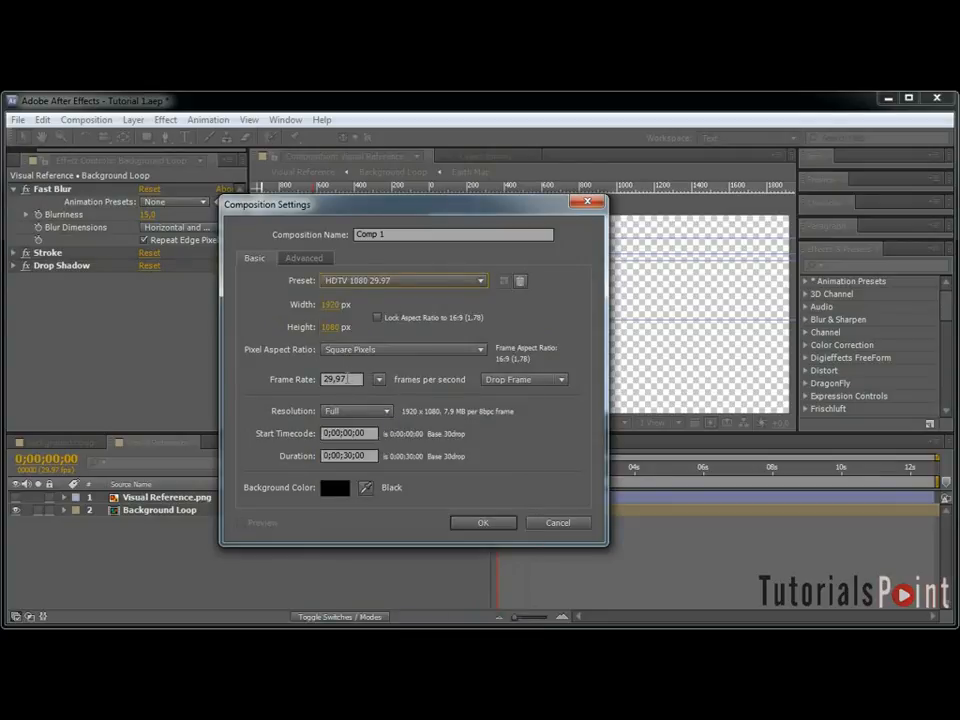
pyautogui.moveTo(467, 235); pyautogui.dragTo(357, 234)
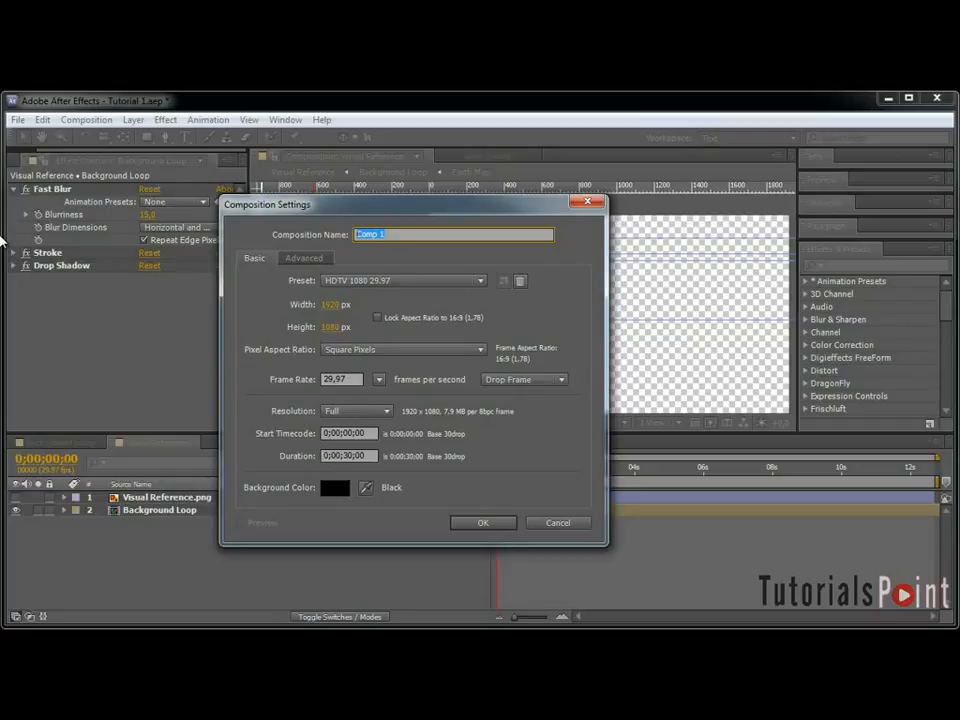
pyautogui.write('Over the shoulder window replace')
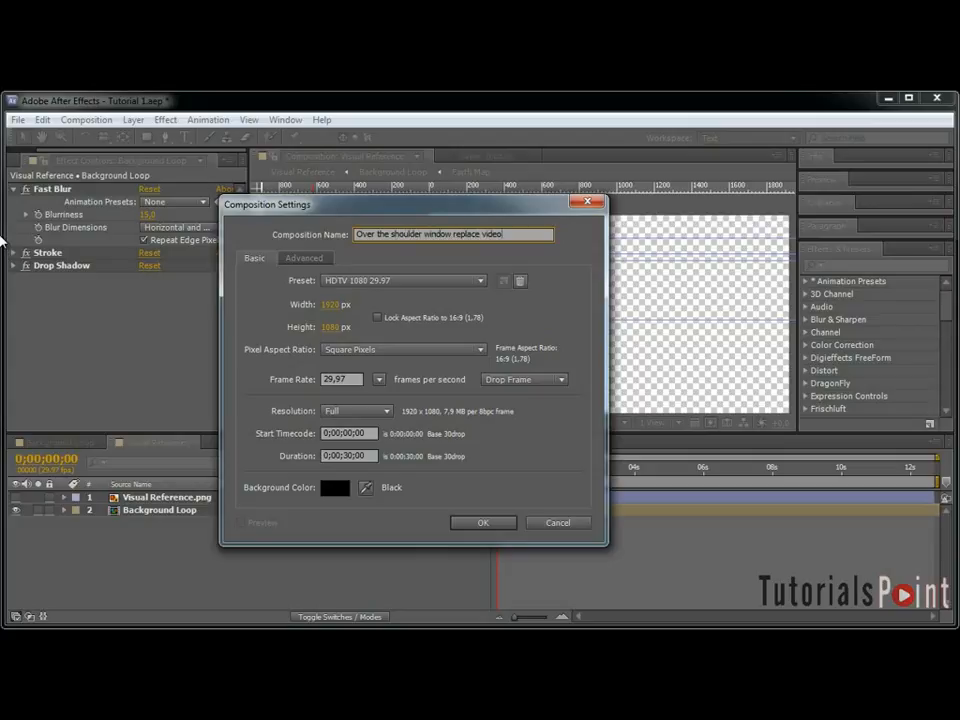
pyautogui.click(484, 523)
# Set the Visual Reference composition's duration to 0;00;30;00.
pyautogui.click(152, 442)
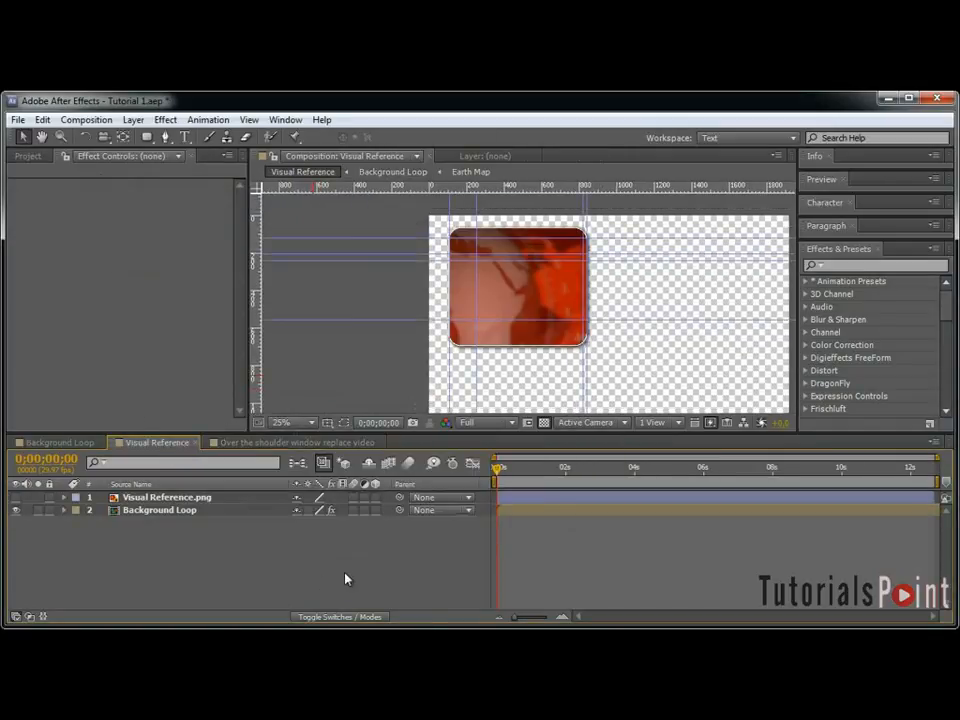
pyautogui.hotkey('ctrl', 'k')
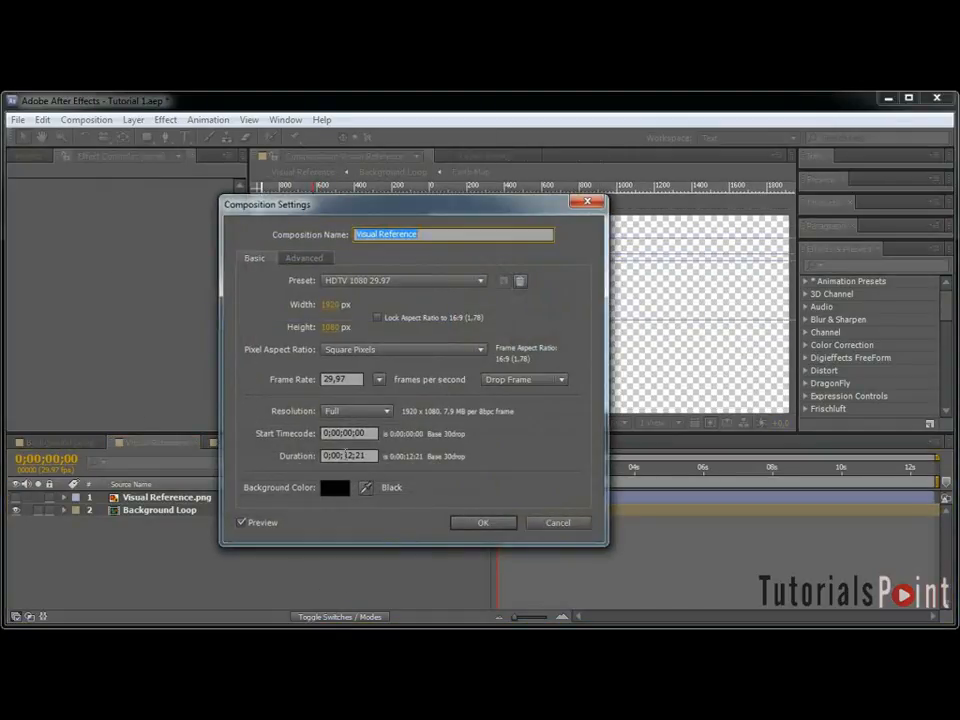
pyautogui.click(346, 456)
pyautogui.write('30')
pyautogui.press('BackSpace')
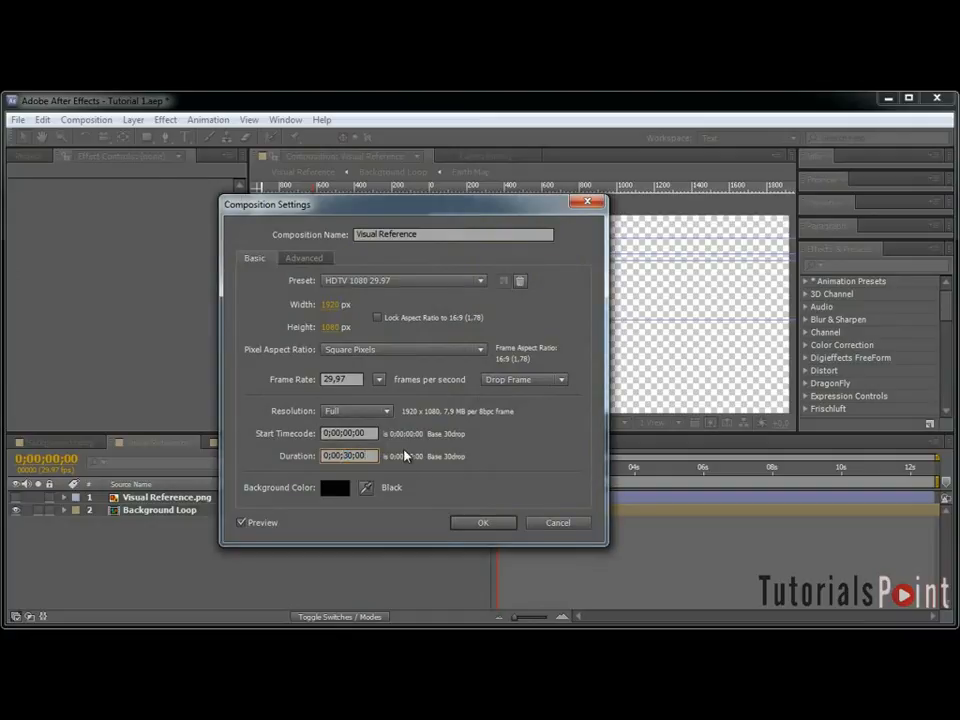
pyautogui.press('Return')
# Add a 1920 x 1080 black solid to the Over the shoulder window replace video composition.
pyautogui.click(345, 442)
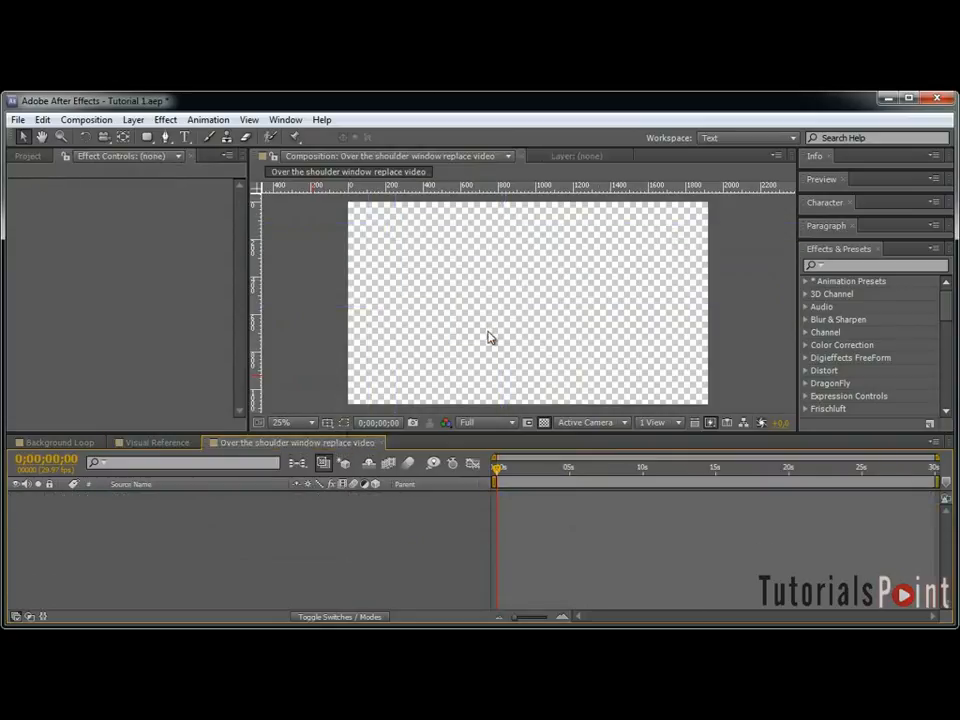
pyautogui.hotkey('ctrl', 'y')
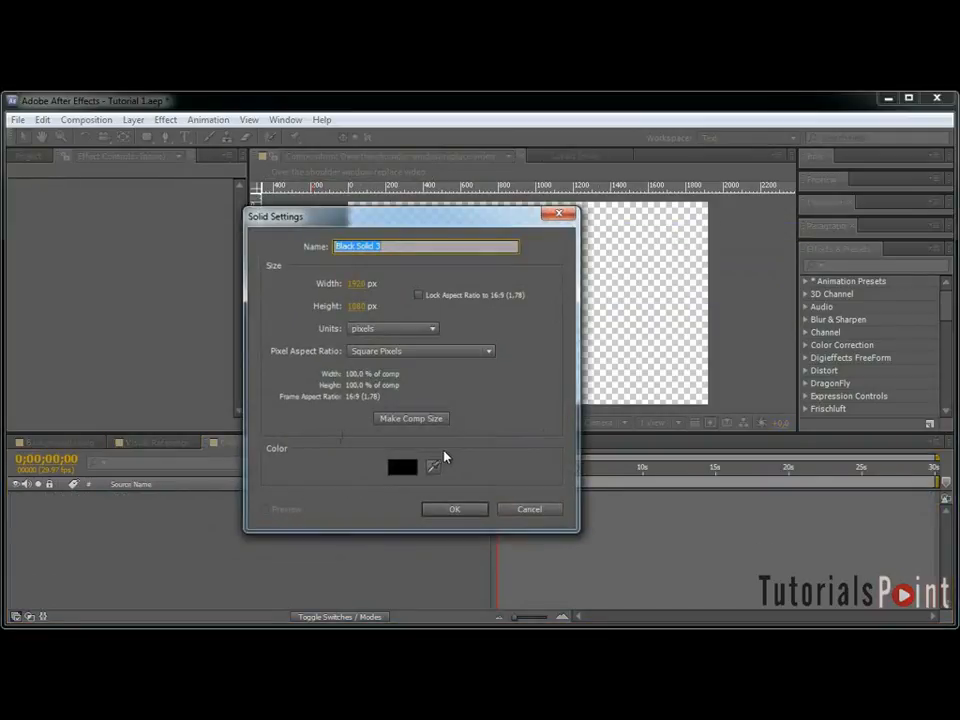
pyautogui.click(452, 508)
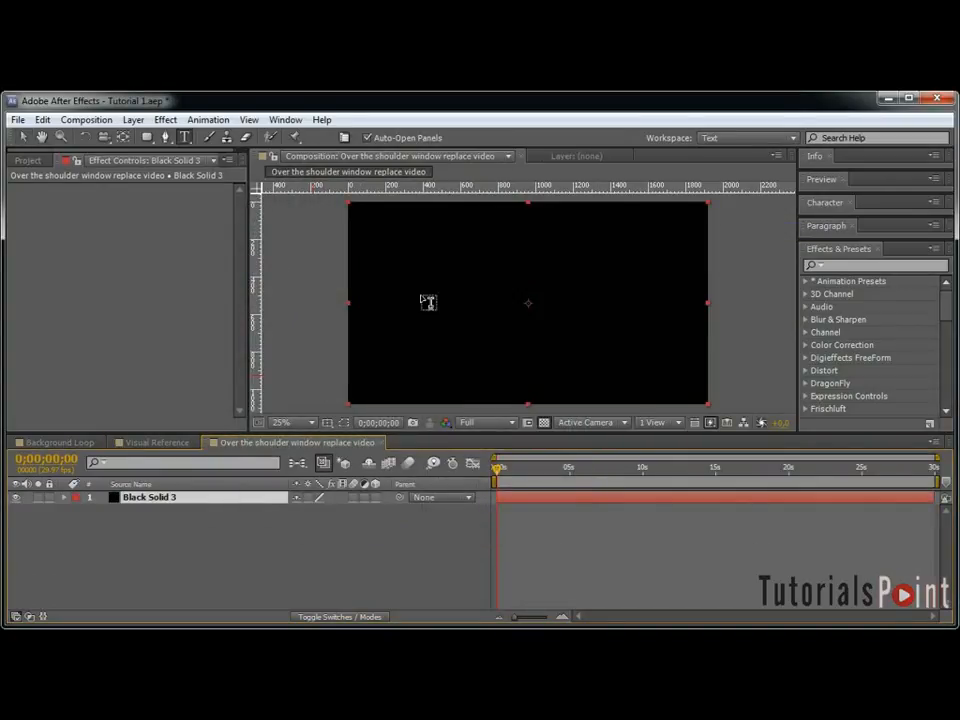
# Add a text layer reading "REPLACE WITH YOUR VIDEO" over the black solid.
pyautogui.click(422, 298)
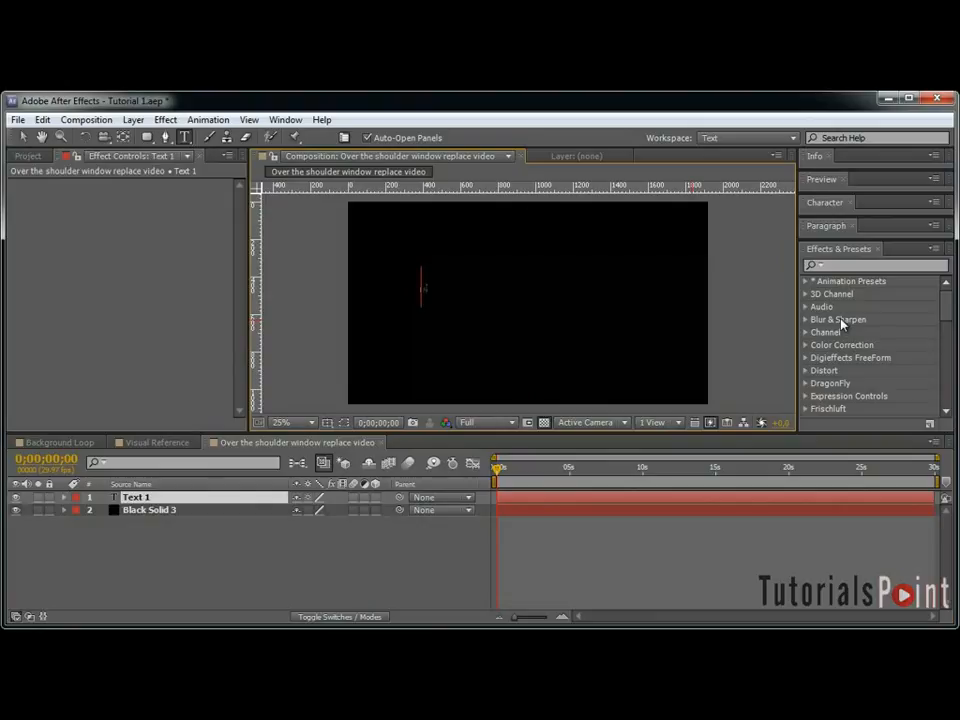
pyautogui.write('REPLACE WITH ')
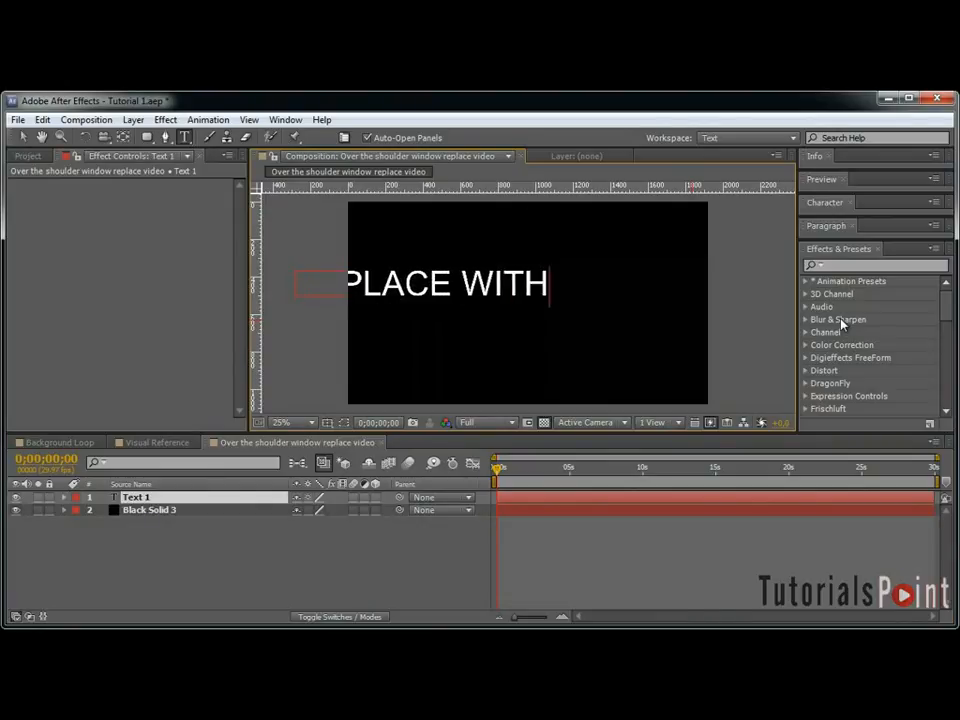
pyautogui.write('YOUR VIDEO')
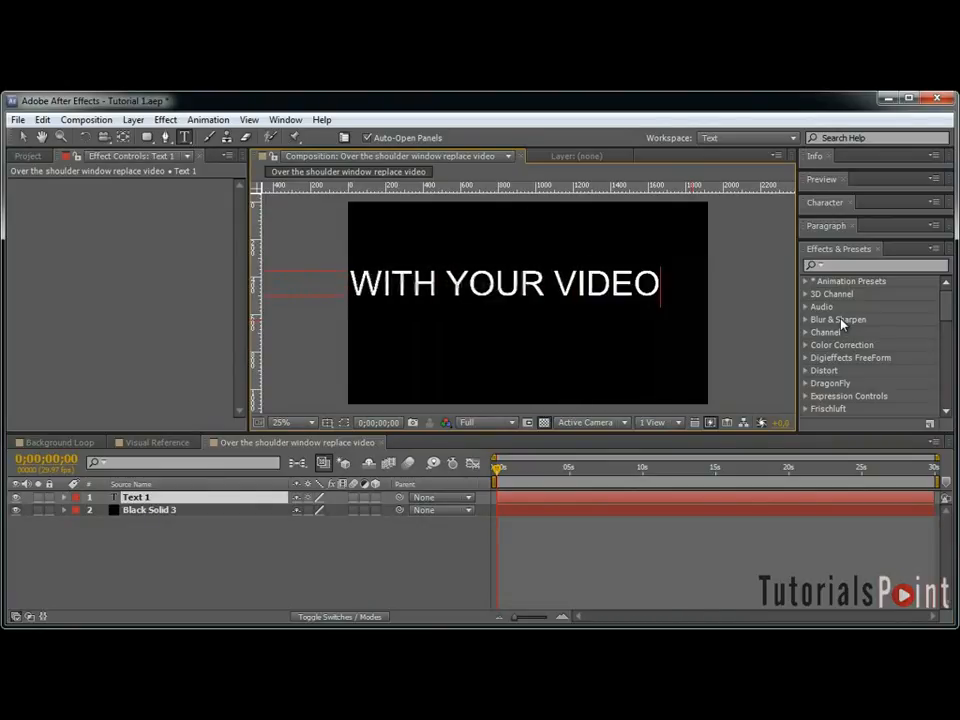
# Reveal the character settings, move the text towards the middle of the frame and set its font size to 100 px.
pyautogui.hotkey('ctrl', 'a')
pyautogui.moveTo(838, 215); pyautogui.dragTo(834, 341)
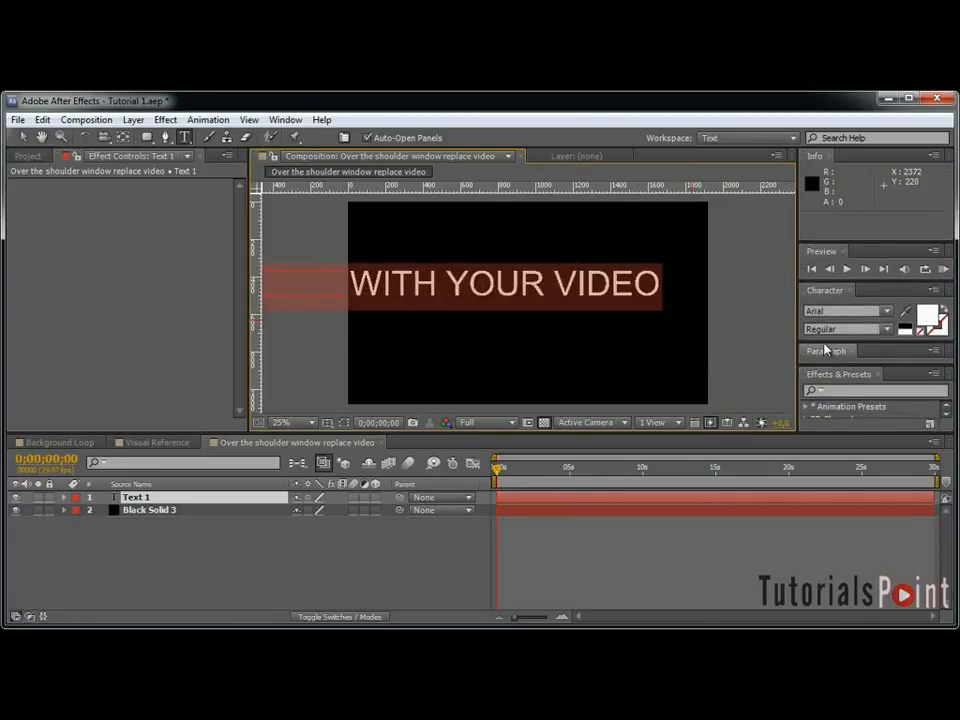
pyautogui.click(830, 352)
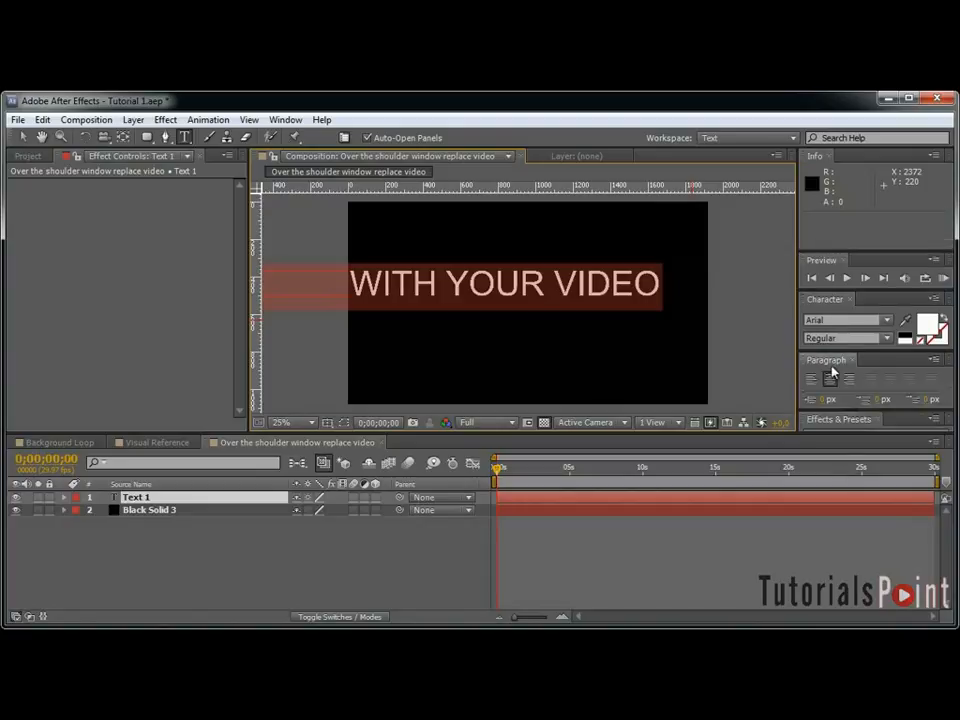
pyautogui.moveTo(832, 352); pyautogui.dragTo(832, 432)
pyautogui.moveTo(832, 359); pyautogui.dragTo(740, 324)
pyautogui.click(22, 137)
pyautogui.moveTo(600, 300); pyautogui.dragTo(690, 305)
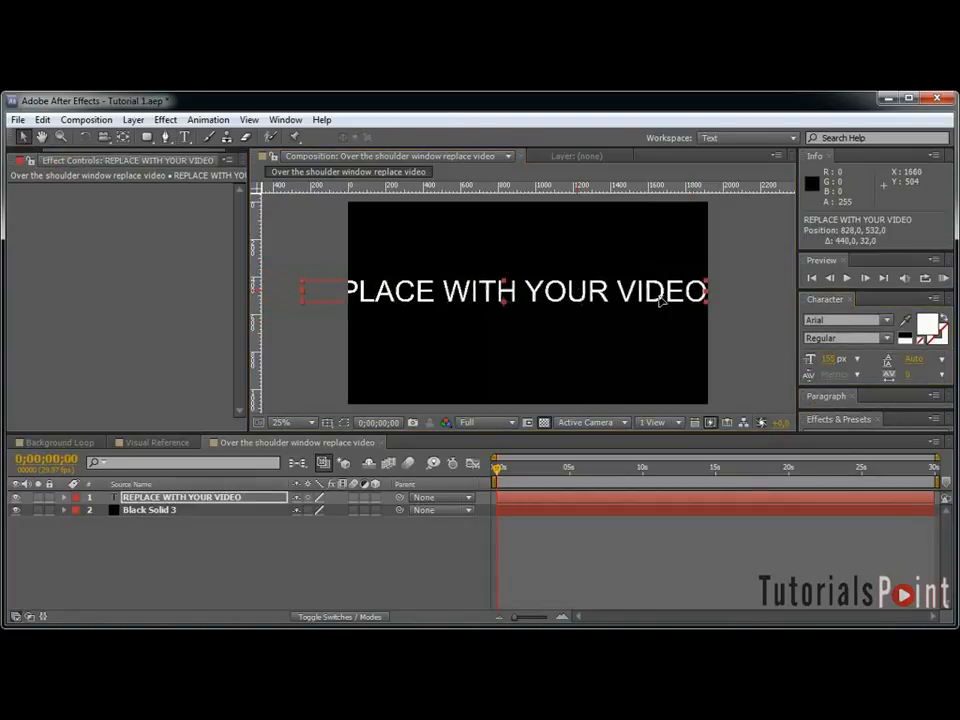
pyautogui.moveTo(830, 357); pyautogui.dragTo(811, 358)
pyautogui.write('100')
pyautogui.press('Return')
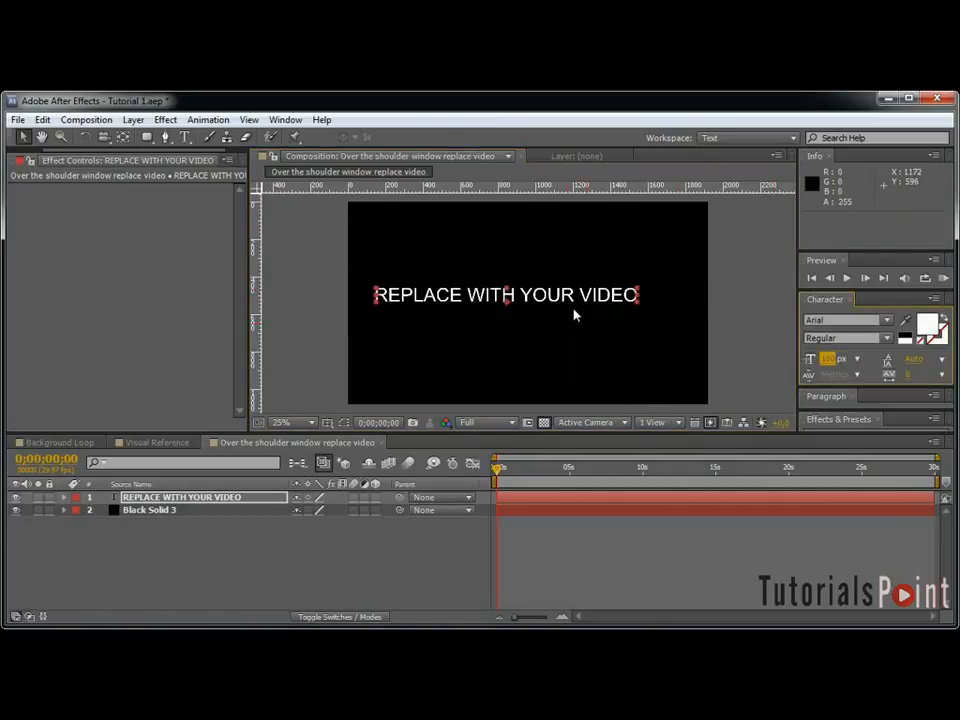
# Centre the text in the frame at position 960, 536 with the help of the safe-zone guides.
pyautogui.press("'")
pyautogui.moveTo(556, 302); pyautogui.dragTo(577, 302)
pyautogui.press("'")
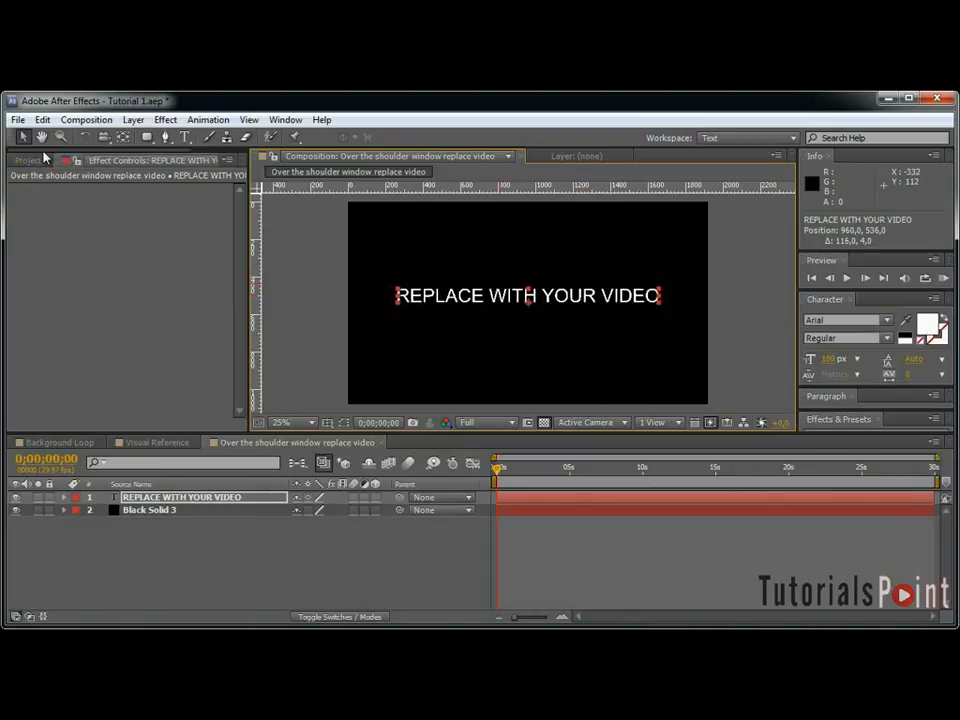
# Enlarge the project list, move the Over the shoulder window replace video composition out of 01 Main Comps and collapse that folder.
pyautogui.click(28, 160)
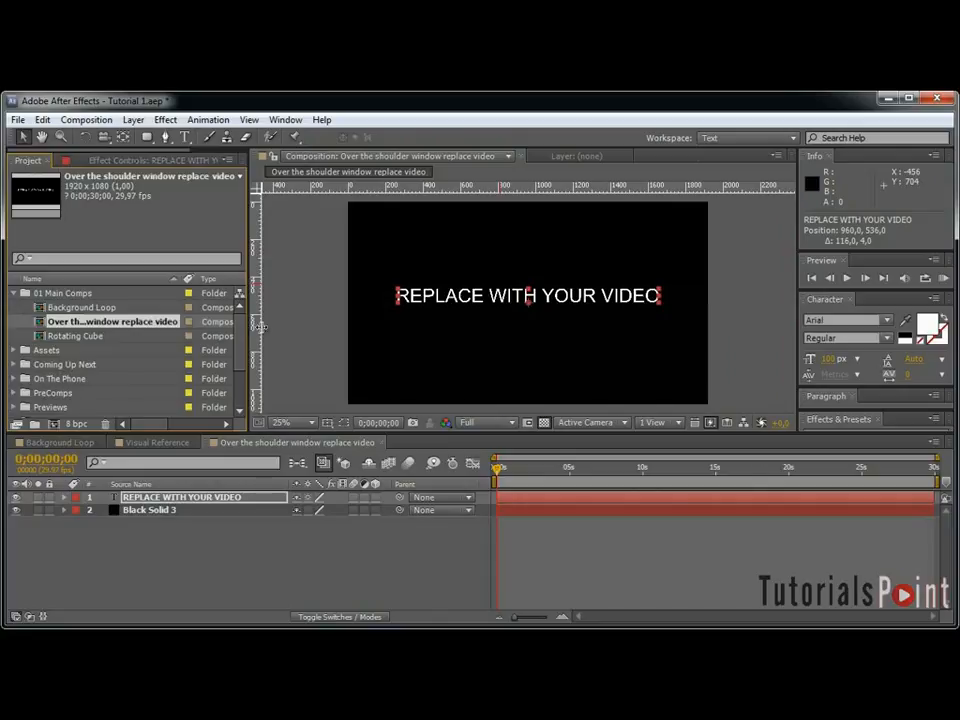
pyautogui.moveTo(247, 323); pyautogui.dragTo(443, 323)
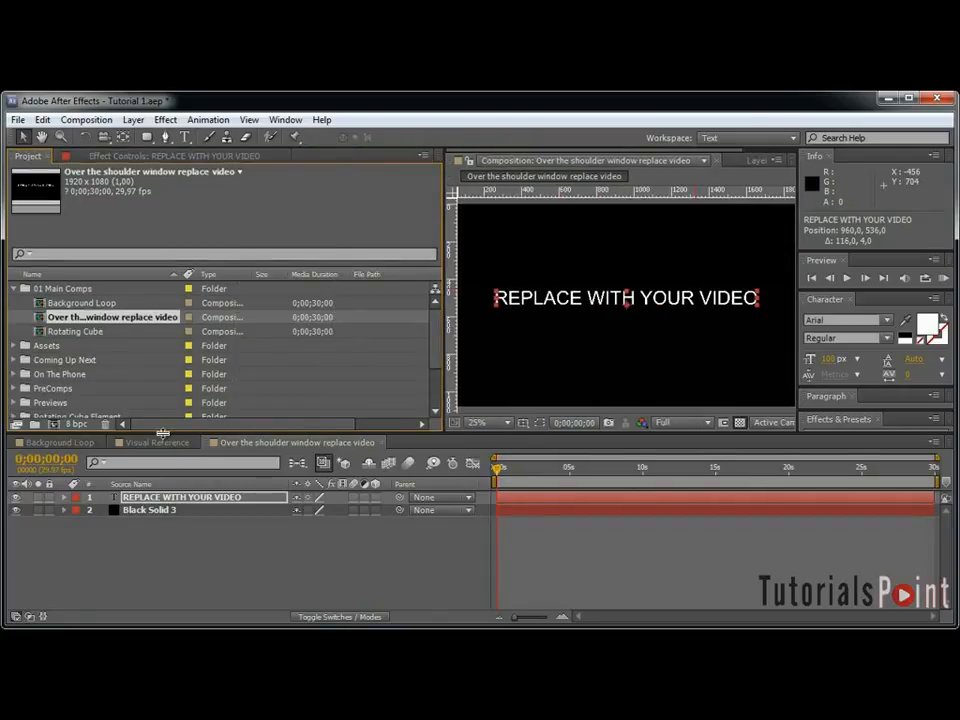
pyautogui.moveTo(163, 434); pyautogui.dragTo(168, 545)
pyautogui.moveTo(115, 317); pyautogui.dragTo(127, 510)
pyautogui.click(13, 288)
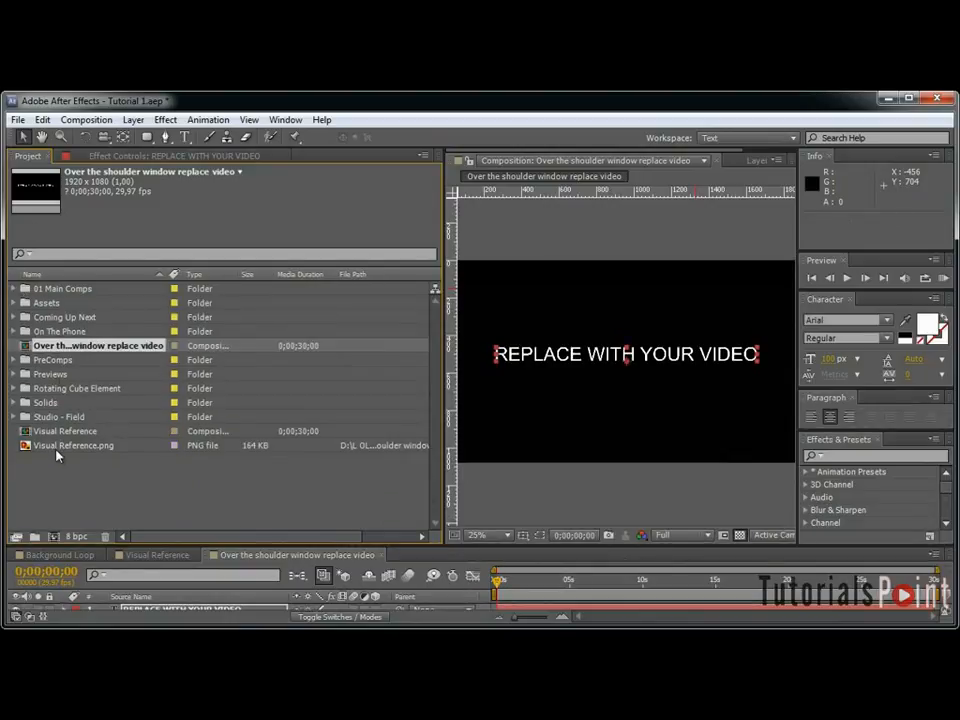
# Rename the Visual Reference composition as "Over the shoulder" in the project.
pyautogui.click(70, 431)
pyautogui.press('Return')
pyautogui.write('Over the')
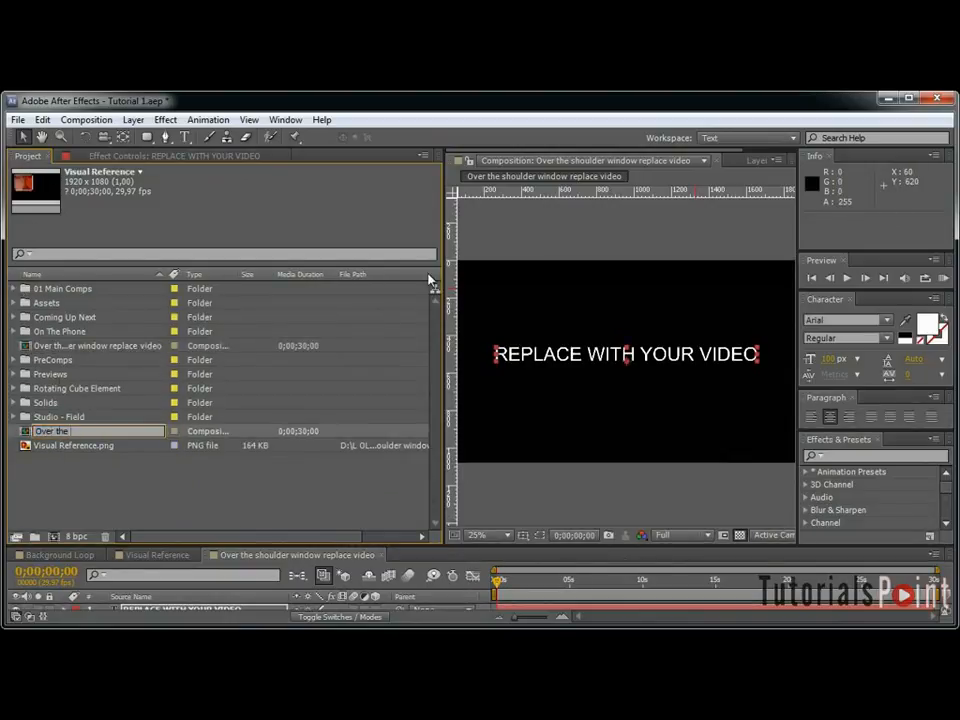
pyautogui.write(' shoulder')
pyautogui.press('Return')
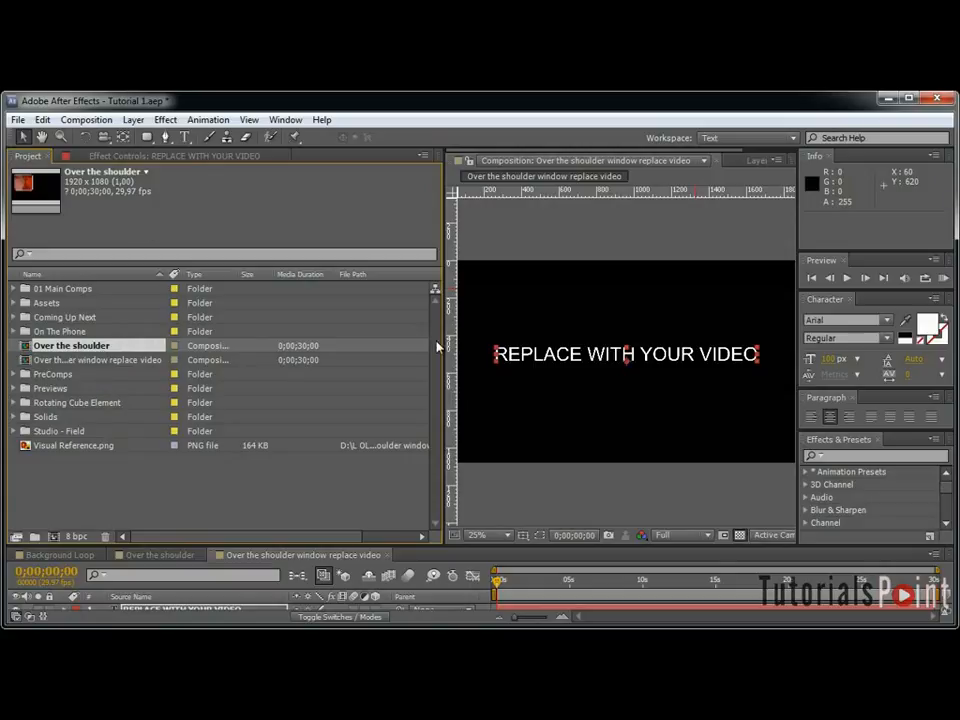
# Group the Over the shoulder and Over the shoulder window replace video compositions into a new folder named "Over the shoulder".
pyautogui.moveTo(439, 329); pyautogui.dragTo(342, 330)
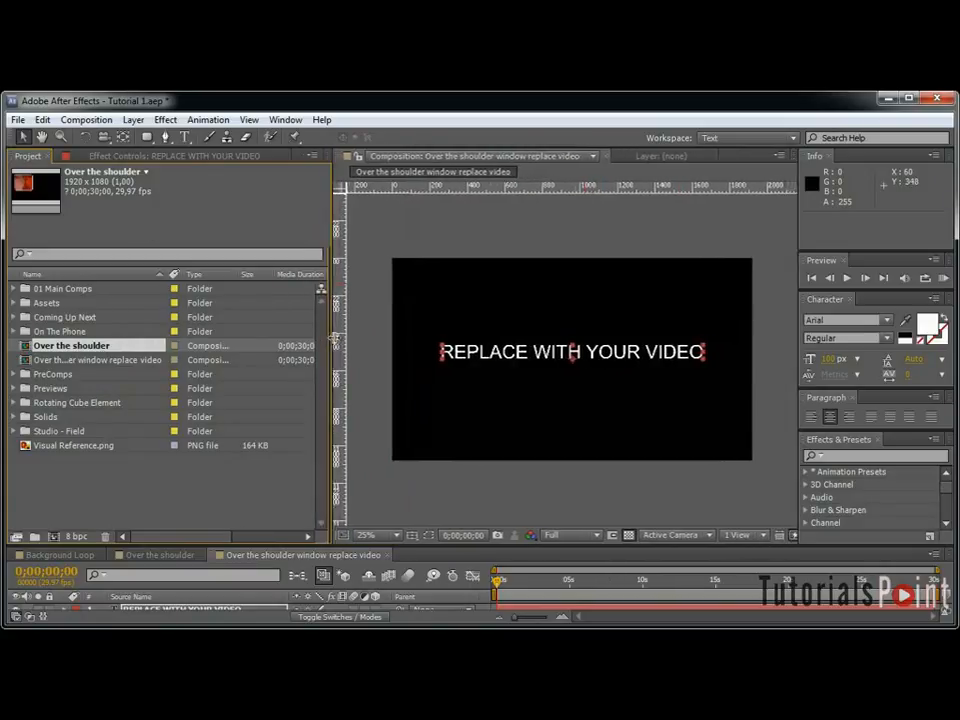
pyautogui.keyDown('ctrl'); pyautogui.click(75, 359); pyautogui.keyUp('ctrl')
pyautogui.moveTo(75, 359); pyautogui.dragTo(35, 537)
pyautogui.write('Over')
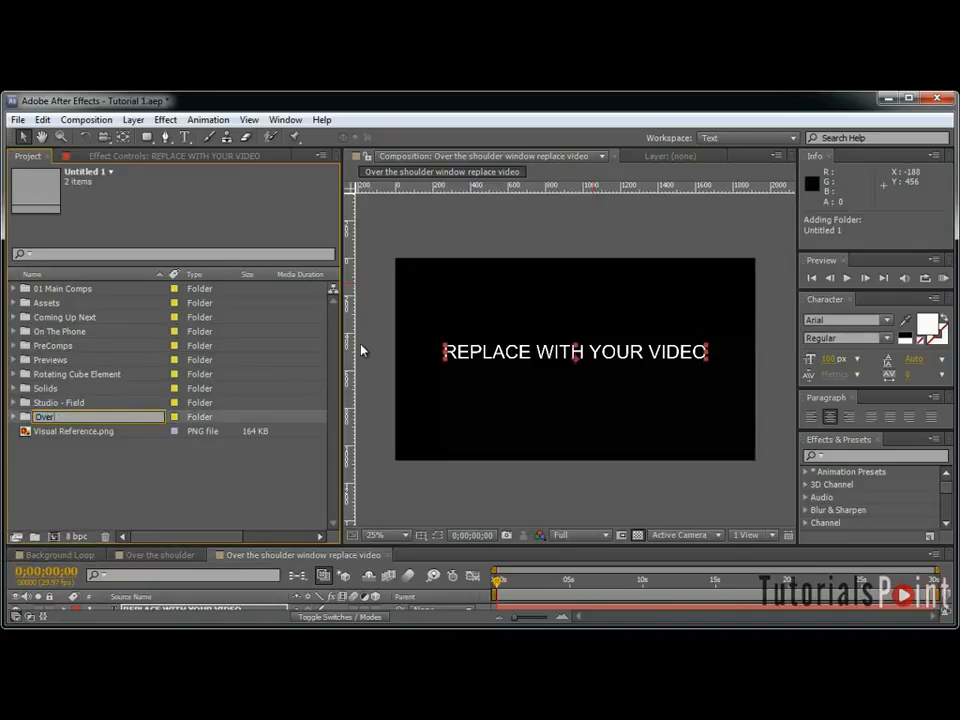
pyautogui.write(' the shoulder')
pyautogui.click(118, 505)
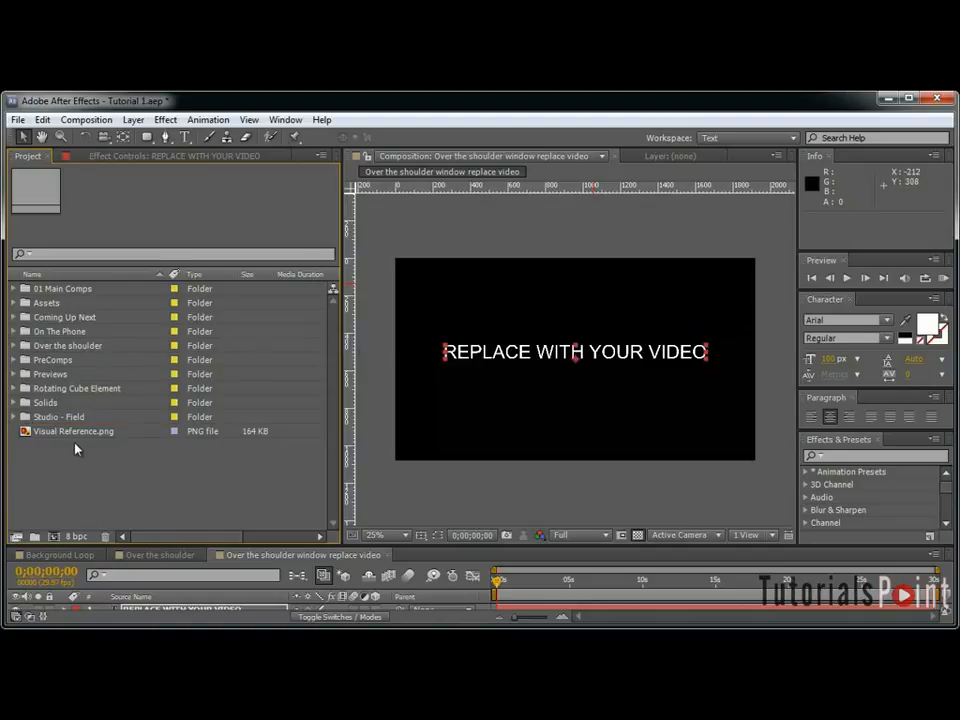
# Enlarge the timeline area and delete Visual Reference.png from the project.
pyautogui.click(90, 433)
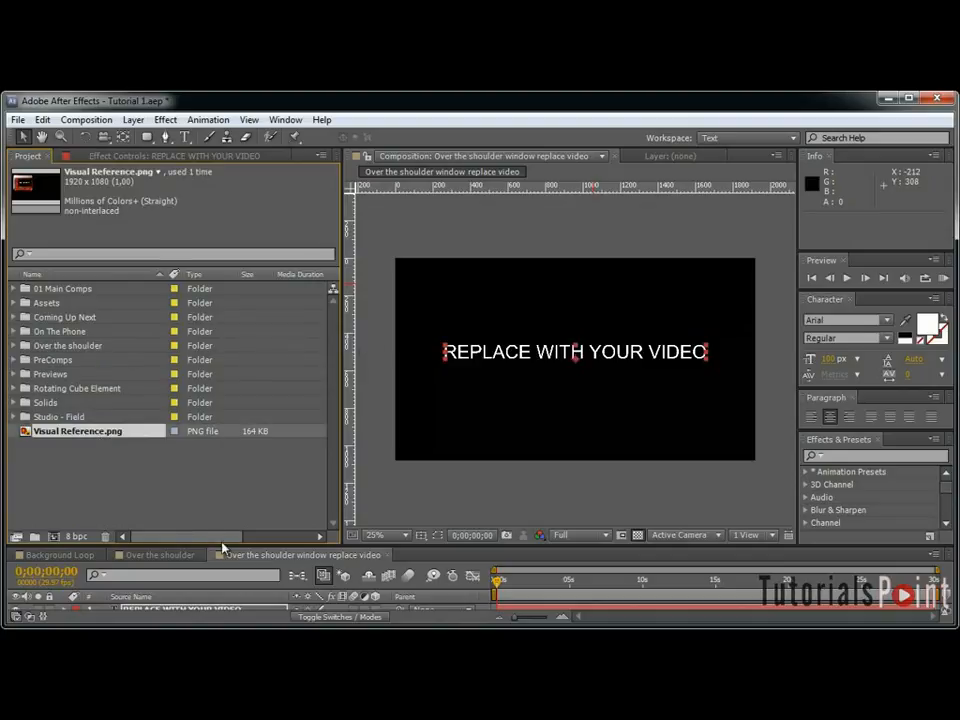
pyautogui.moveTo(225, 547); pyautogui.dragTo(212, 480)
pyautogui.moveTo(203, 456); pyautogui.dragTo(203, 466)
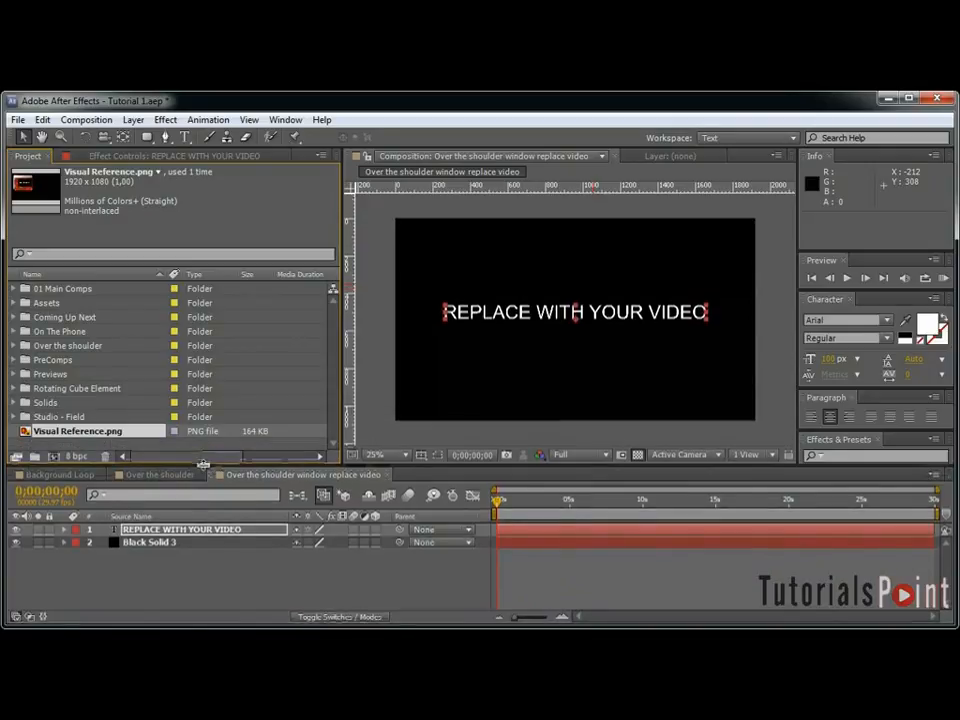
pyautogui.moveTo(165, 431); pyautogui.dragTo(140, 450)
pyautogui.click(135, 433)
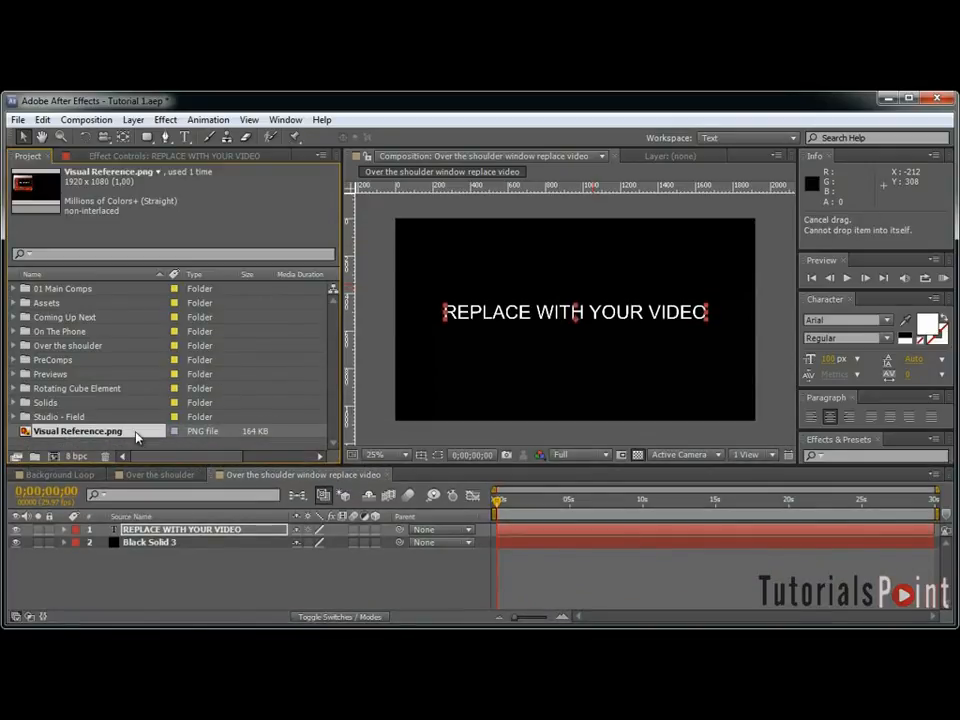
pyautogui.press('Delete')
pyautogui.click(555, 386)
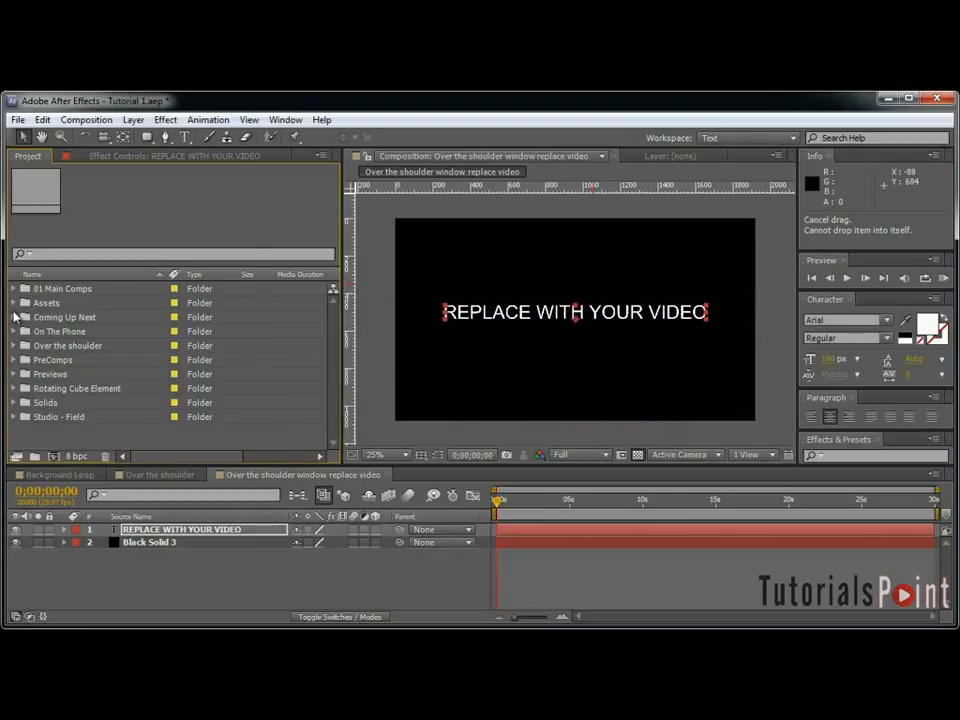
# Place the Over the shoulder window replace video composition as the top layer of the Over the shoulder composition.
pyautogui.click(130, 475)
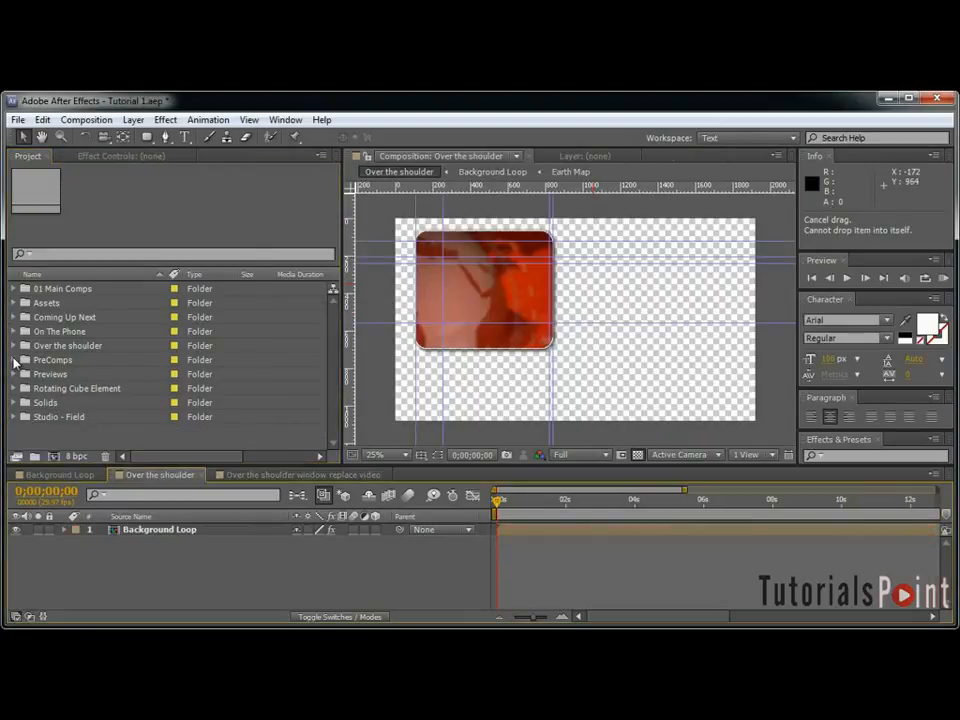
pyautogui.click(14, 346)
pyautogui.moveTo(113, 373); pyautogui.dragTo(330, 535)
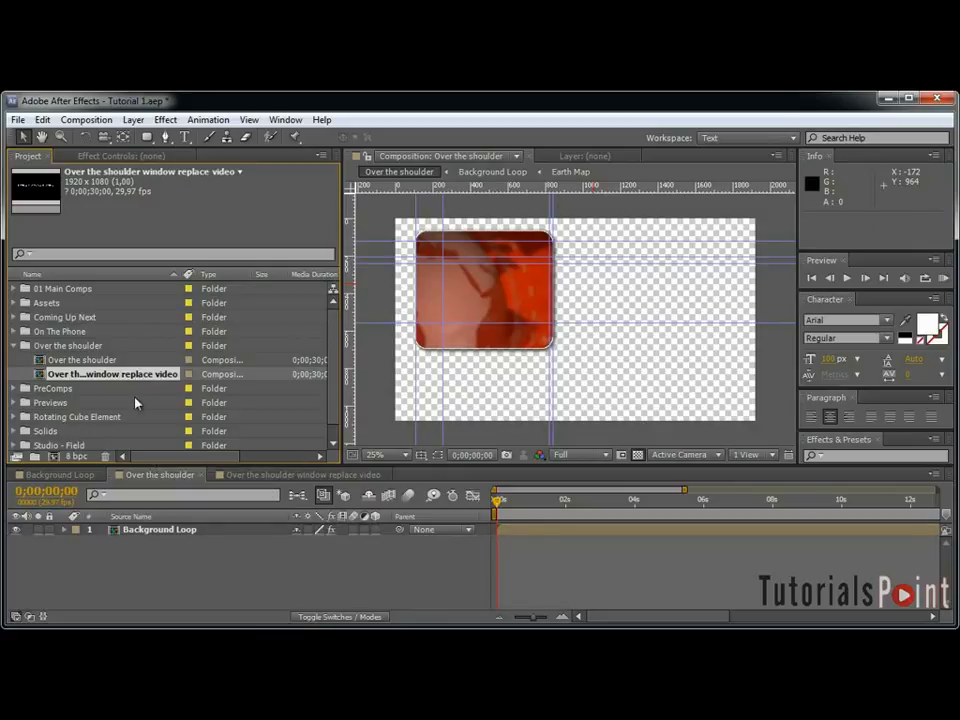
pyautogui.moveTo(128, 382); pyautogui.dragTo(224, 534)
# Scale the placeholder video layer to 30% and position it inside the rounded frame at about 530, 392.
pyautogui.press('s')
pyautogui.moveTo(340, 543); pyautogui.dragTo(296, 547)
pyautogui.scroll(1, 617, 349)
pyautogui.moveTo(614, 350); pyautogui.dragTo(473, 298)
pyautogui.press('space')
pyautogui.moveTo(475, 289); pyautogui.dragTo(627, 312)
pyautogui.moveTo(338, 546); pyautogui.dragTo(350, 546)
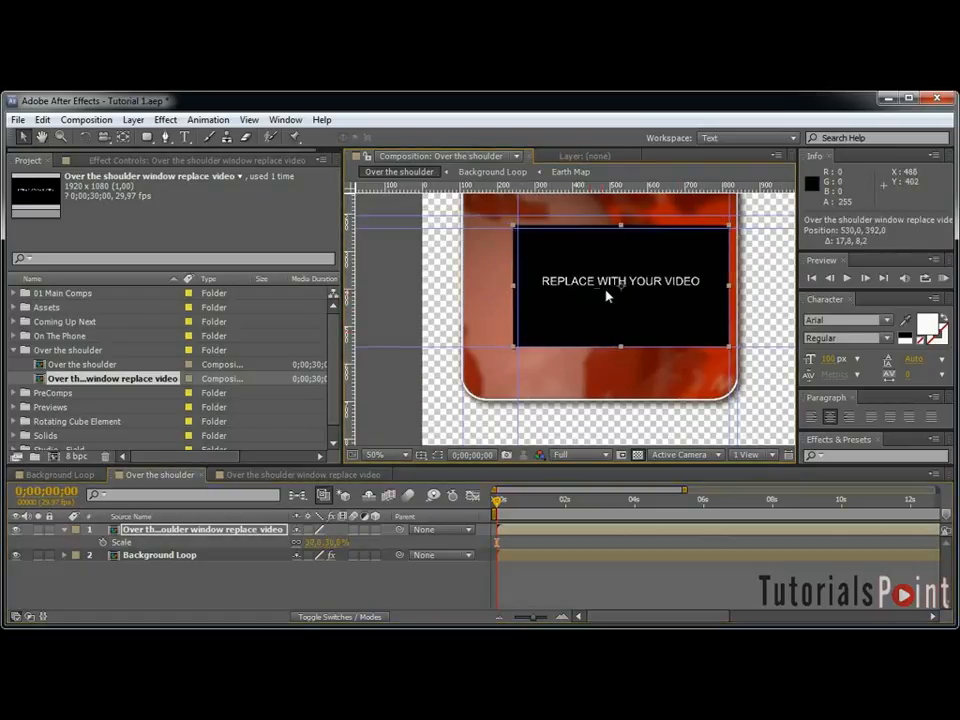
# Nudge the placeholder layer a few pixels right and down so it sits evenly around the guides.
pyautogui.press('`')
pyautogui.scroll(1, 590, 294)
pyautogui.press('v')
pyautogui.press('Right')
pyautogui.press('Right')
pyautogui.press('Right')
pyautogui.press('Right')
pyautogui.press('Right')
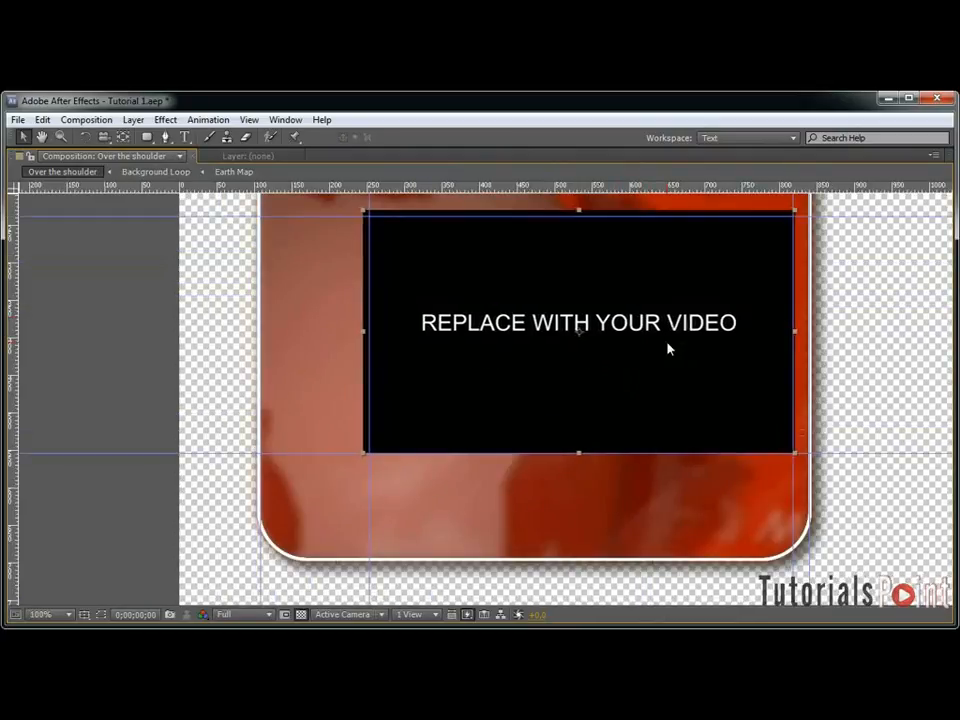
pyautogui.press('Down')
pyautogui.press('Down')
pyautogui.press('Down')
pyautogui.press('Down')
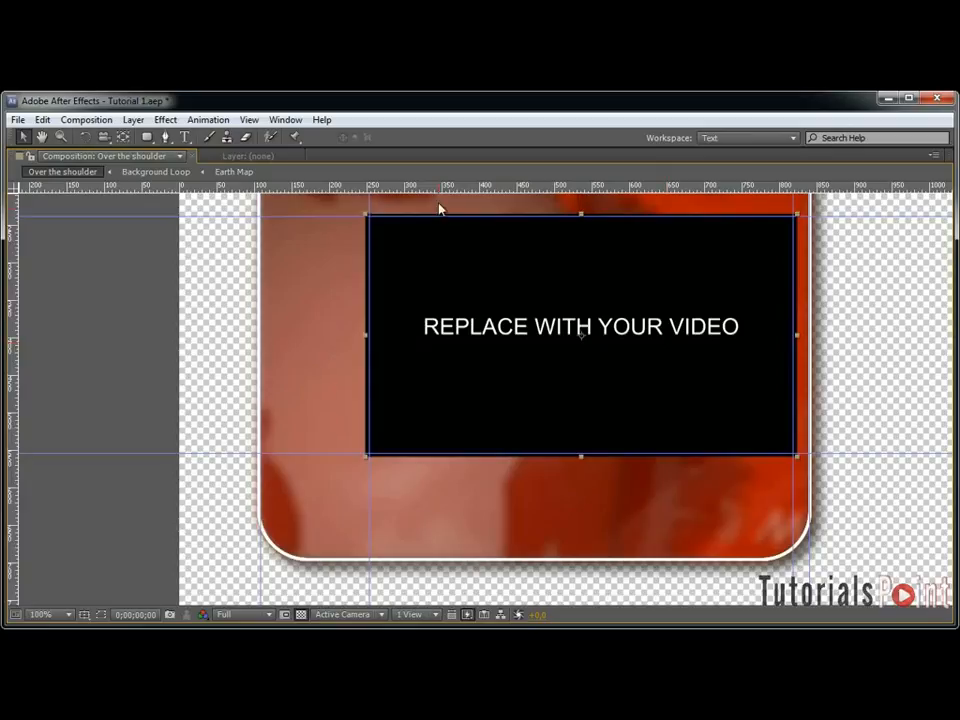
# Add a full-size rounded rectangle mask to the placeholder video layer.
pyautogui.hotkey('ctrl', 'shift', 'a')
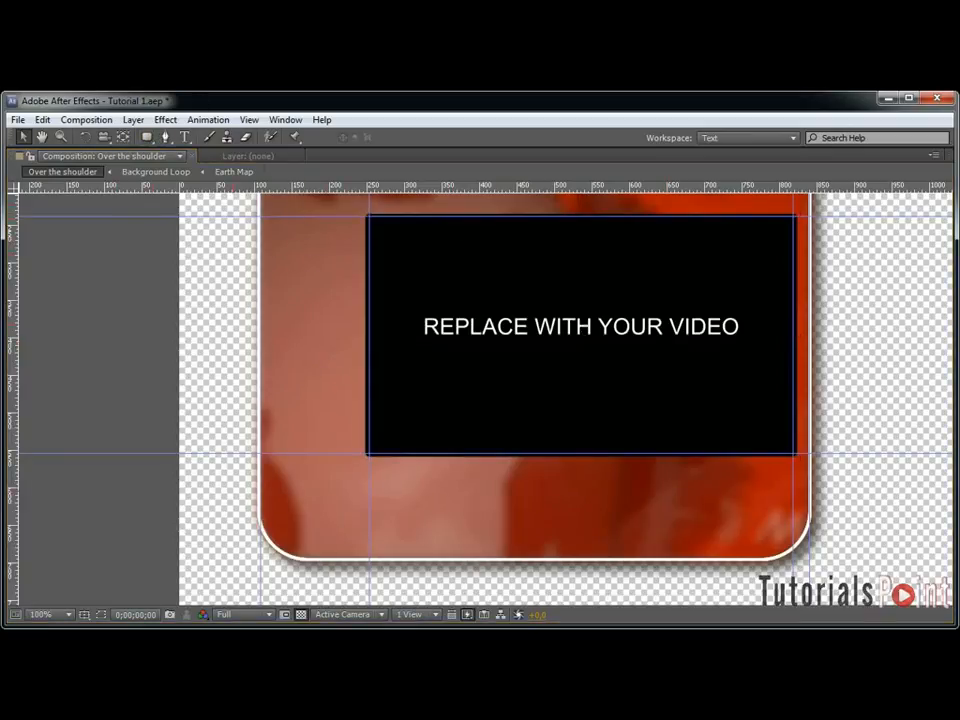
pyautogui.click(474, 305)
pyautogui.press('`')
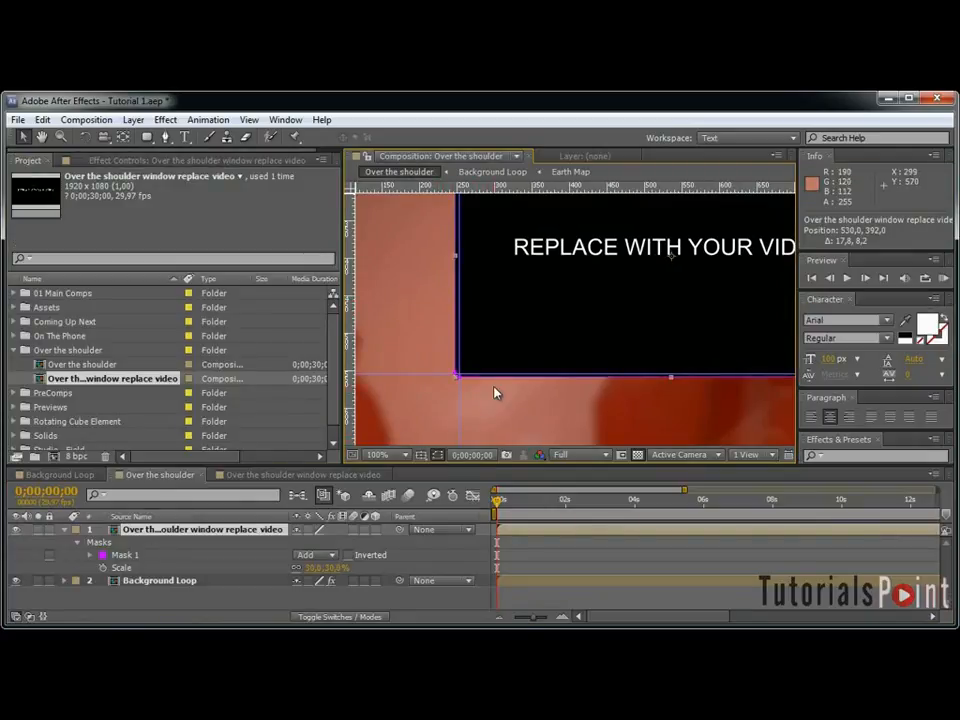
# Enlarge the mask's lower-left corner rounding and move the left inner vertical guide to its bottom vertex, at about 269.
pyautogui.press('`')
pyautogui.press('.')
pyautogui.press('.')
pyautogui.moveTo(240, 544); pyautogui.dragTo(579, 310)
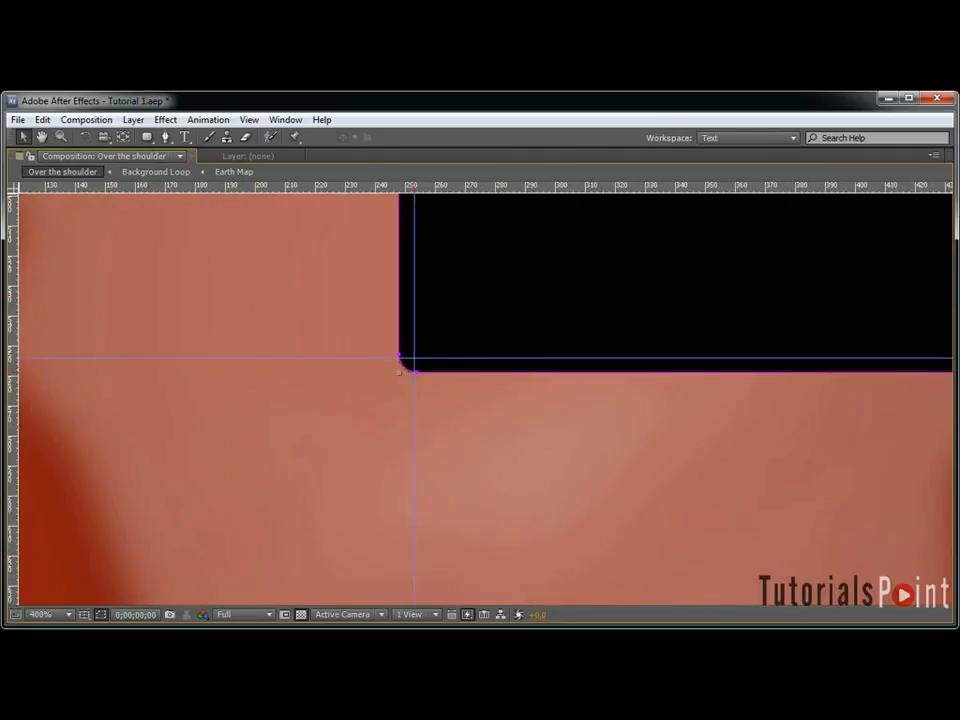
pyautogui.moveTo(407, 360); pyautogui.dragTo(503, 316)
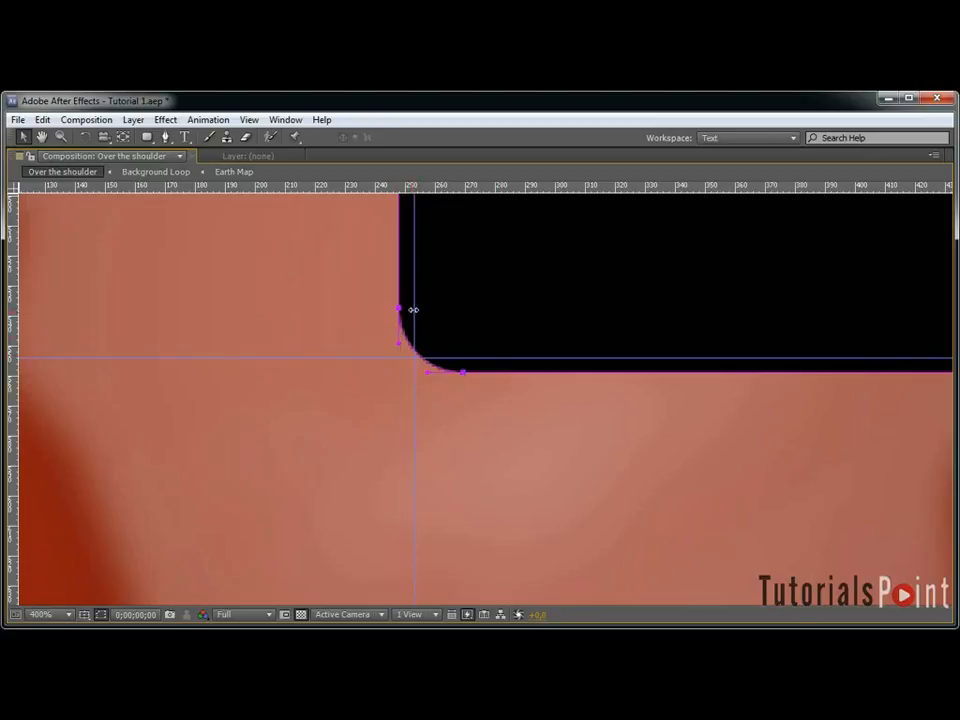
pyautogui.moveTo(413, 308); pyautogui.dragTo(462, 314)
# Enlarge the mask's lower-right corner rounding to match the lower-left corner.
pyautogui.moveTo(493, 358); pyautogui.dragTo(88, 341)
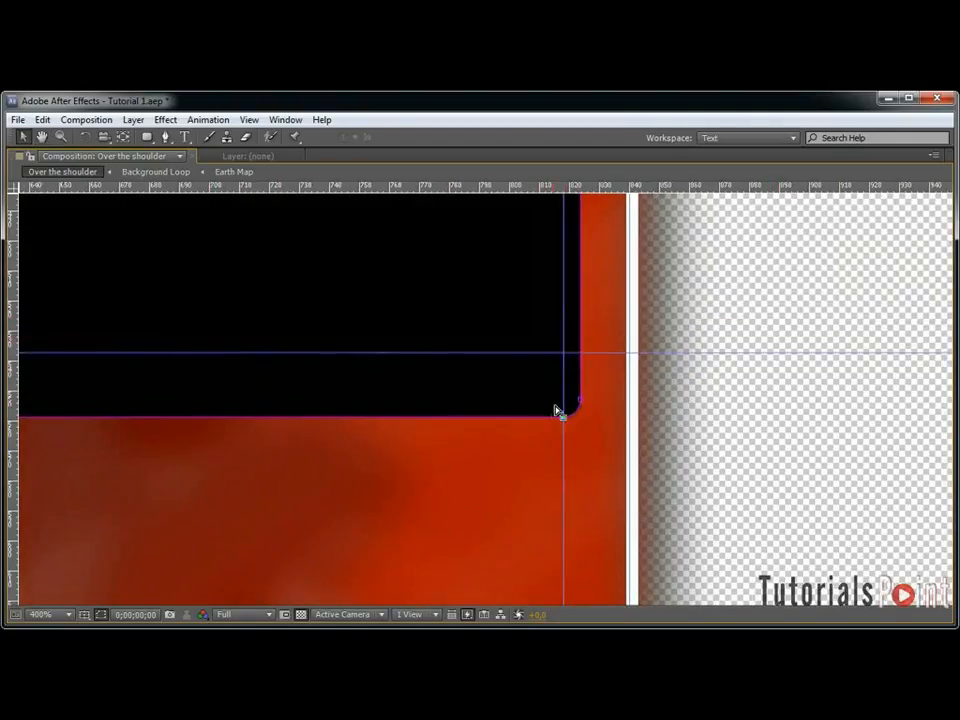
pyautogui.doubleClick(566, 416)
pyautogui.moveTo(561, 398); pyautogui.dragTo(466, 358)
pyautogui.press('Return')
# Move the right inner vertical guide to the bottom vertex of the mask's lower-right corner, at about 802.
pyautogui.scroll(-1, 517, 352)
pyautogui.moveTo(553, 231); pyautogui.dragTo(599, 445)
pyautogui.moveTo(614, 252); pyautogui.dragTo(605, 427)
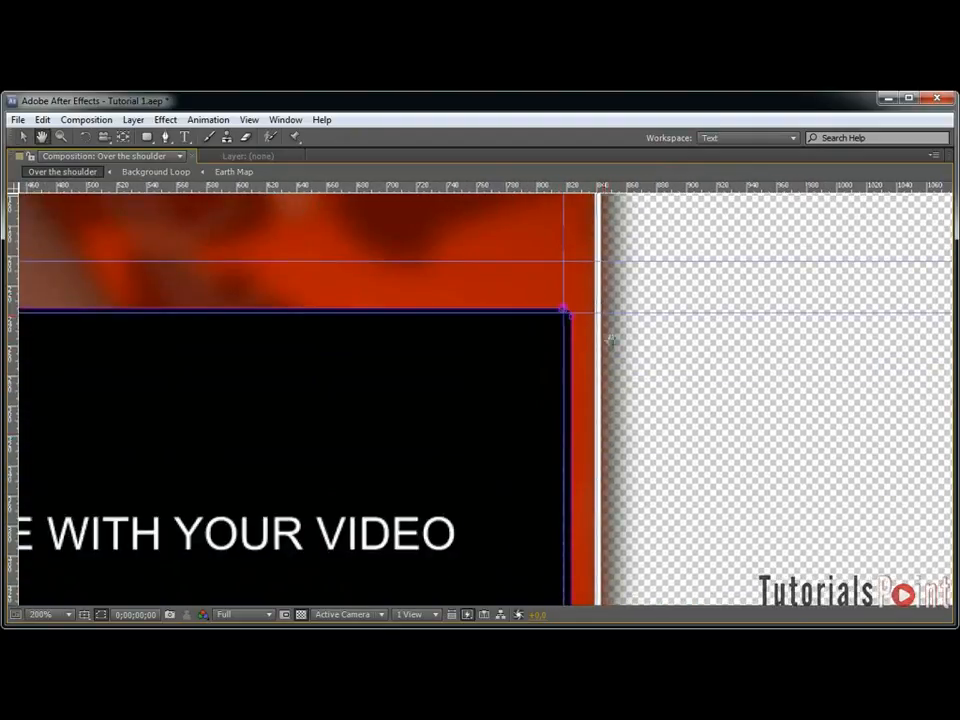
pyautogui.scroll(-3, 596, 306)
pyautogui.press('.')
pyautogui.scroll(-2, 630, 500)
pyautogui.press('v')
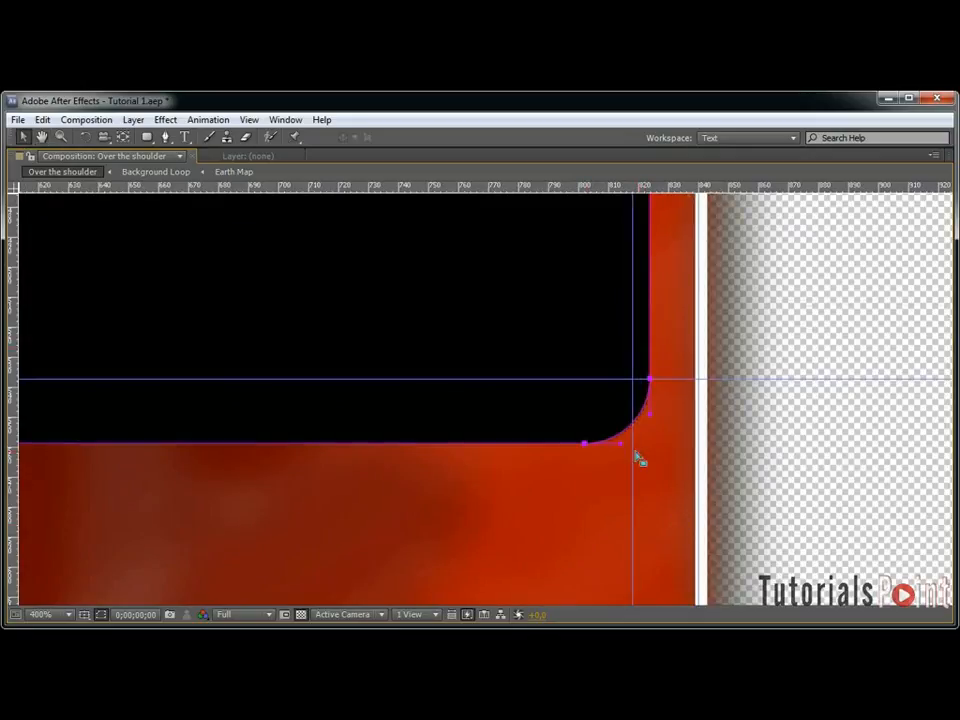
pyautogui.moveTo(633, 456); pyautogui.dragTo(585, 467)
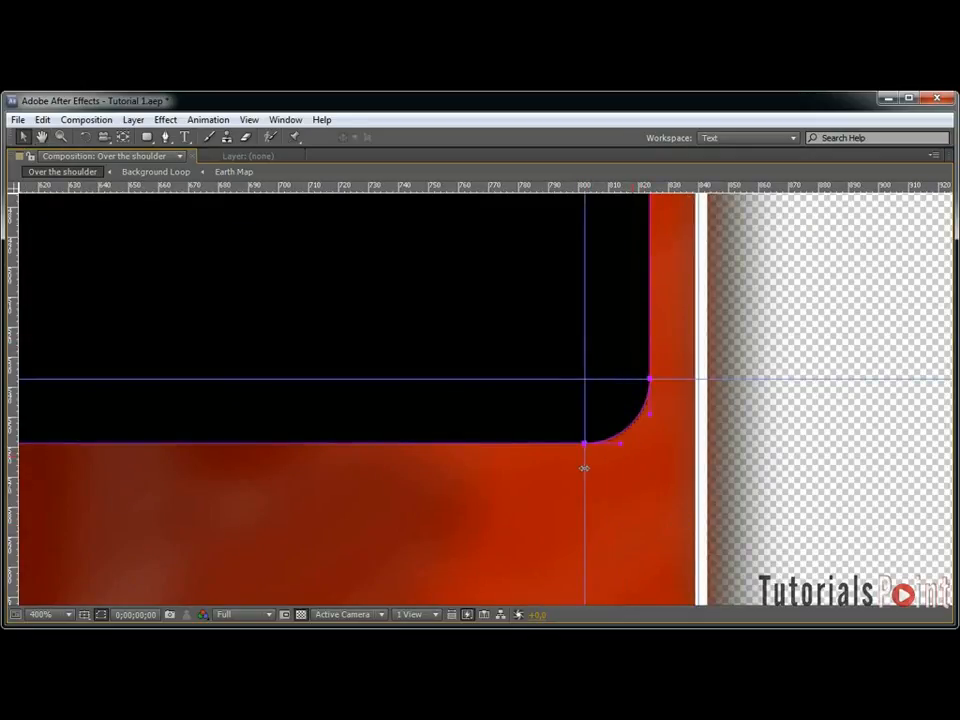
# Enlarge the mask's upper-right corner rounding to meet the right inner vertical guide.
pyautogui.press(',')
pyautogui.scroll(10, 590, 470)
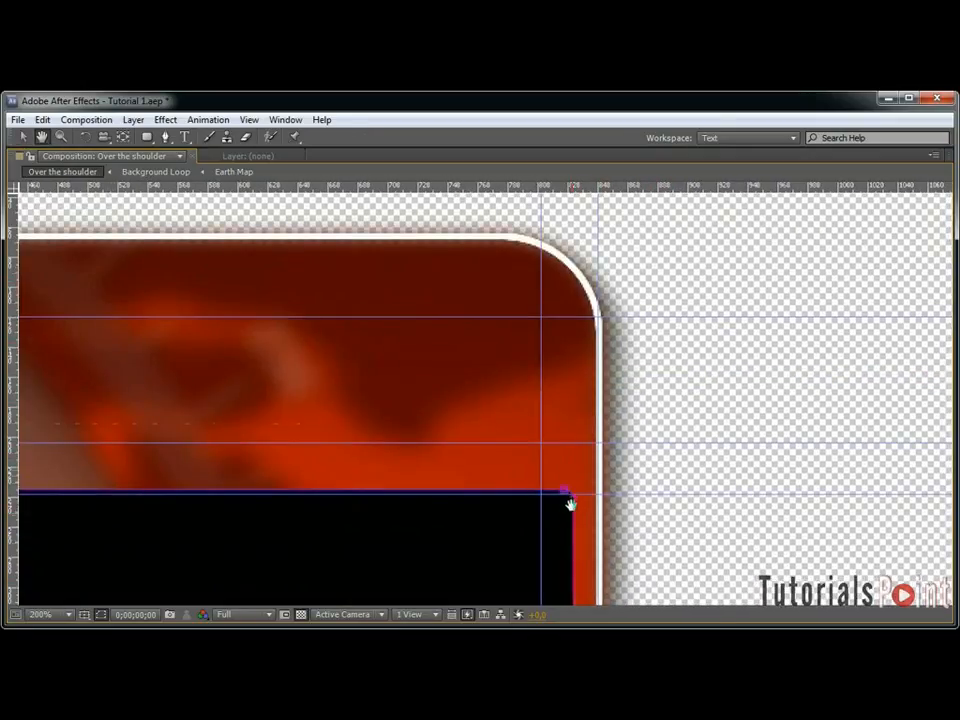
pyautogui.scroll(1, 571, 505)
pyautogui.moveTo(590, 530); pyautogui.dragTo(544, 328)
pyautogui.press('v')
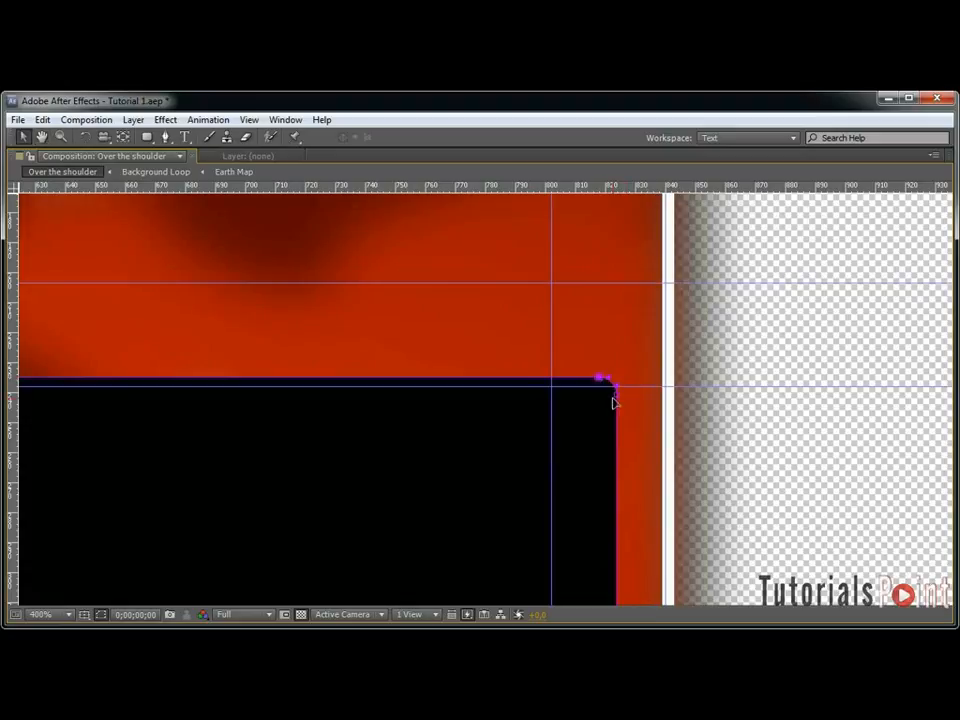
pyautogui.moveTo(617, 399); pyautogui.dragTo(555, 450)
pyautogui.press('Return')
# Enlarge the mask's upper-left corner rounding to meet the left inner vertical guide, then check the whole masked window.
pyautogui.scroll(-1, 589, 441)
pyautogui.press('space')
pyautogui.moveTo(290, 540); pyautogui.dragTo(798, 500)
pyautogui.moveTo(621, 410); pyautogui.dragTo(638, 300)
pyautogui.moveTo(264, 292); pyautogui.dragTo(702, 506)
pyautogui.scroll(2, 380, 389)
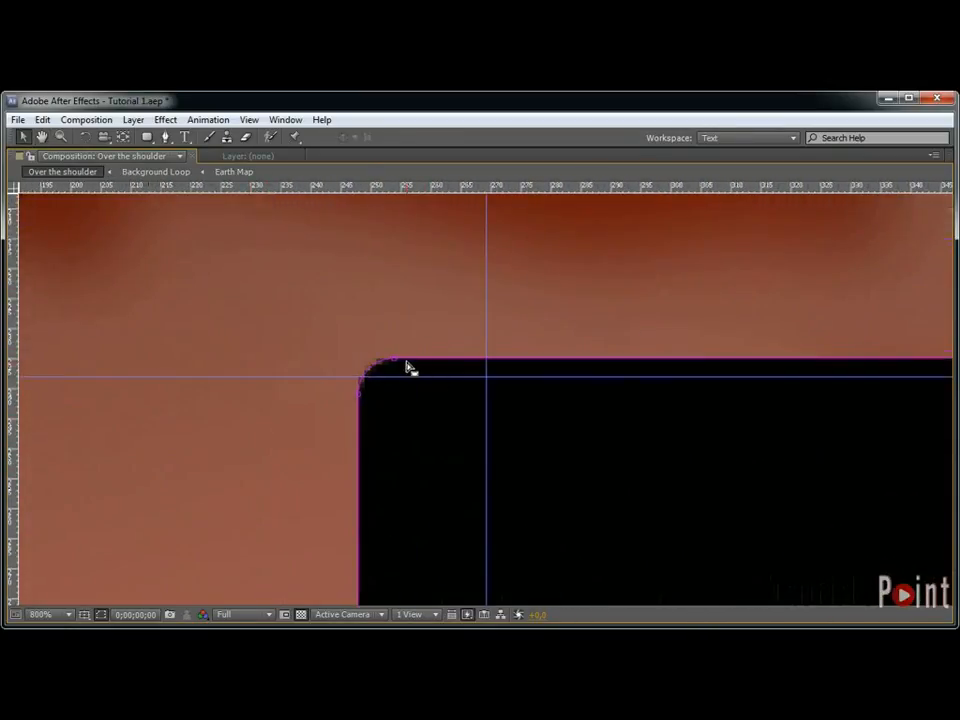
pyautogui.hotkey('ctrl', 't')
pyautogui.moveTo(392, 392); pyautogui.dragTo(540, 467)
pyautogui.press('Return')
pyautogui.scroll(-3, 540, 467)
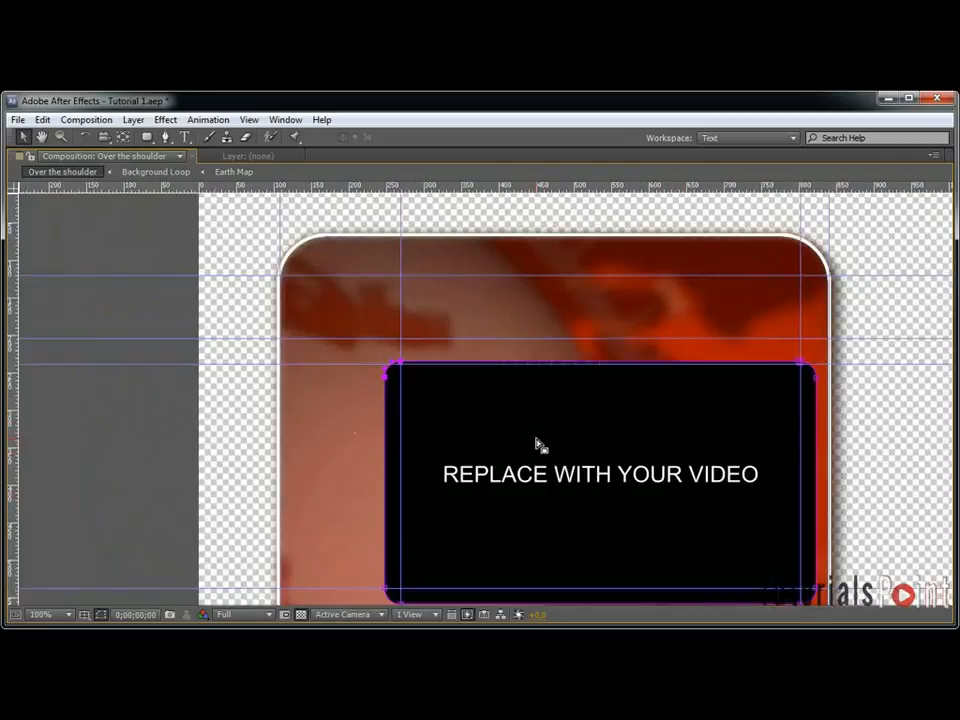
pyautogui.moveTo(686, 471); pyautogui.dragTo(639, 407)
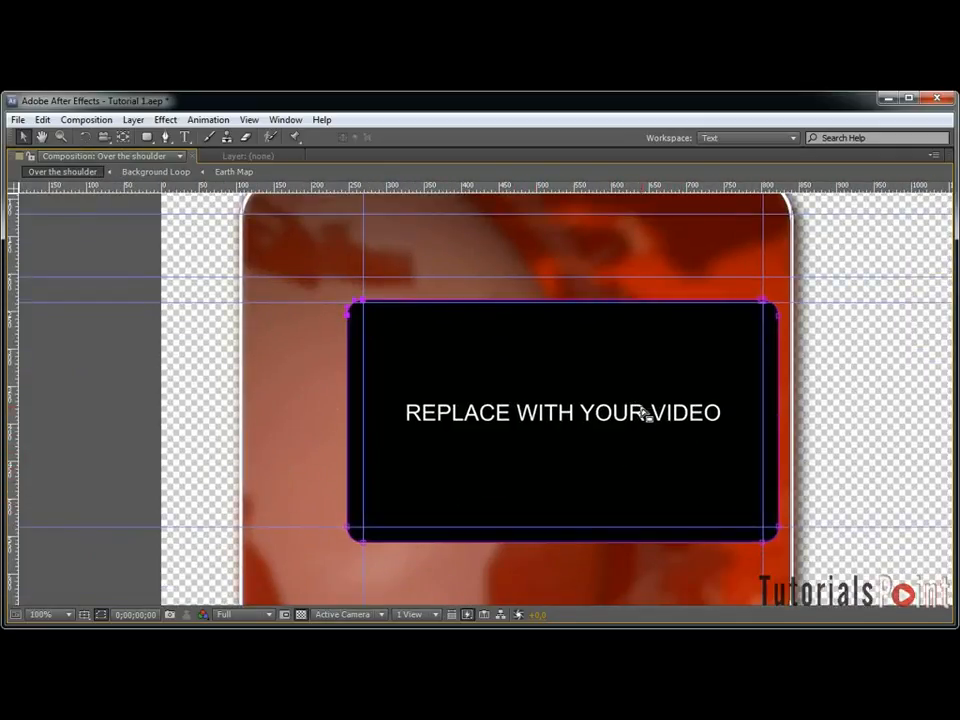
# Collapse the Over the shoulder project folder and apply a Stroke effect to the masked placeholder layer.
pyautogui.press('`')
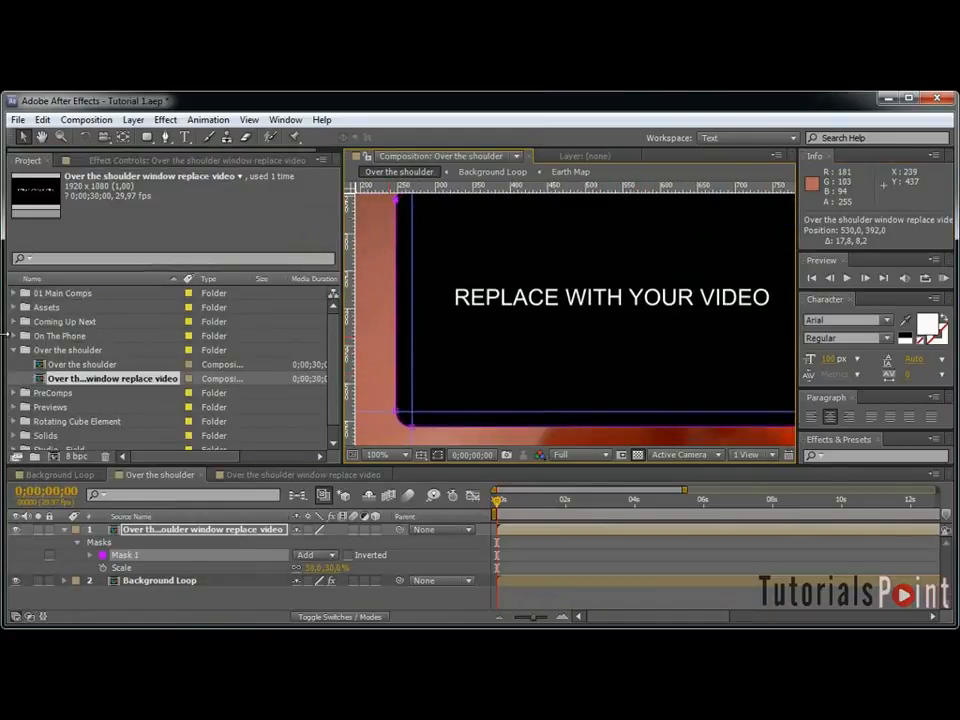
pyautogui.click(15, 352)
pyautogui.click(165, 120)
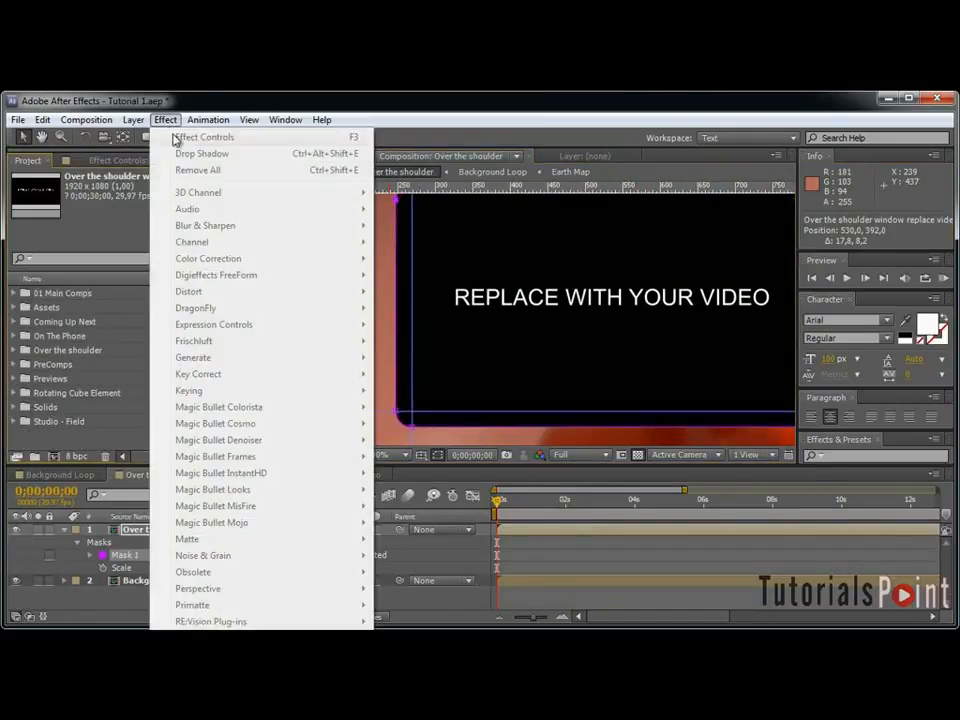
pyautogui.click(166, 120)
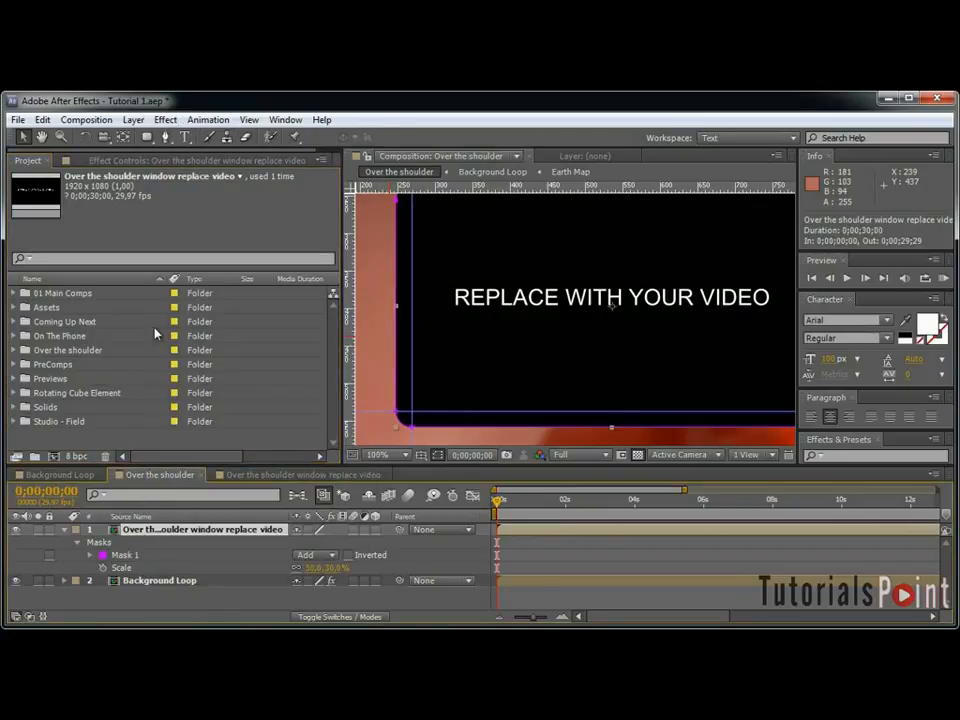
pyautogui.click(166, 120)
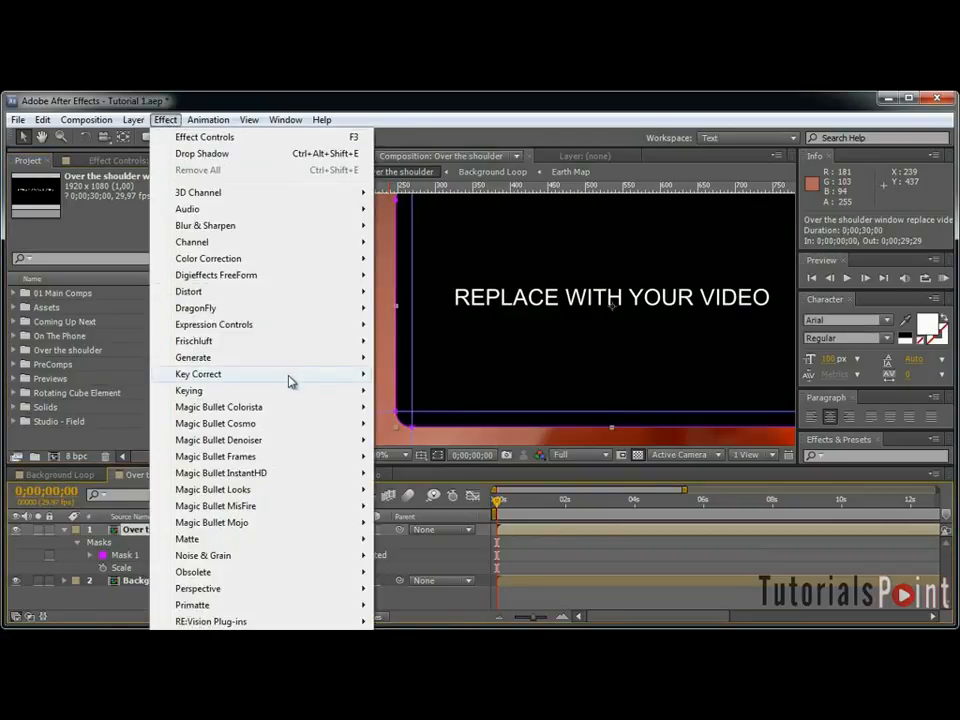
pyautogui.moveTo(289, 362)
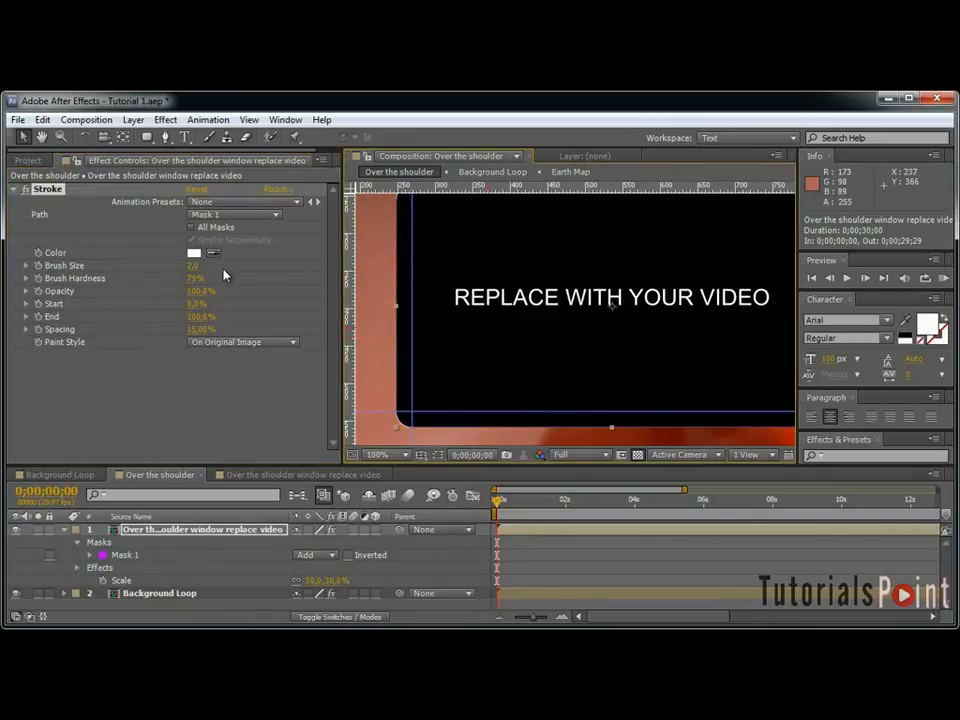
# Set the Stroke effect's Brush Hardness to 100%, Spacing to 0% and Brush Size to 5.
pyautogui.moveTo(214, 278); pyautogui.dragTo(196, 283)
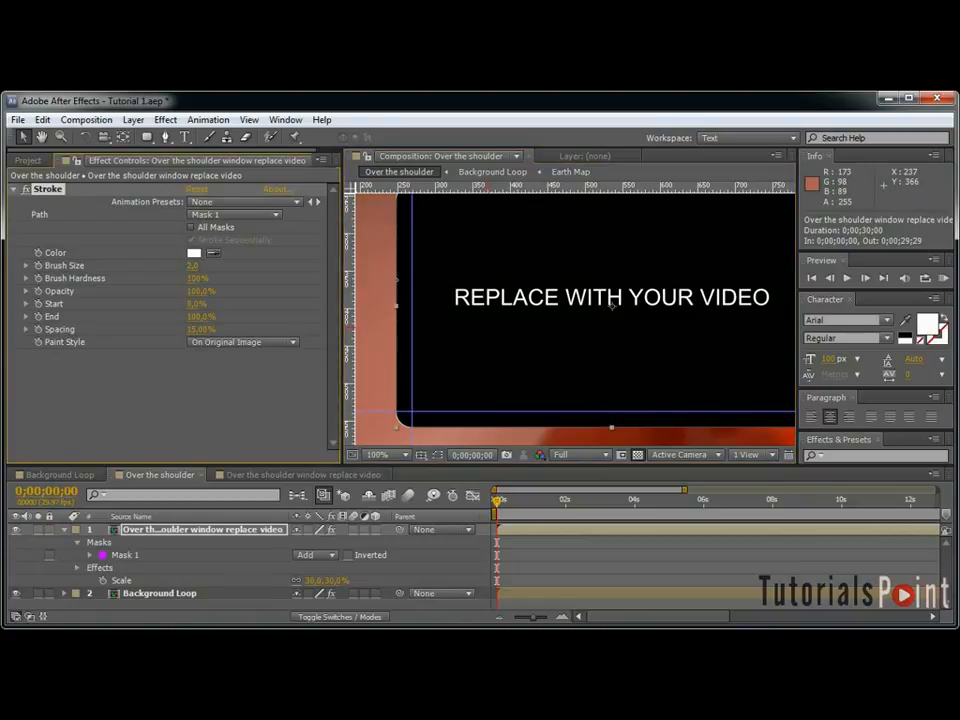
pyautogui.moveTo(185, 340); pyautogui.dragTo(18, 340)
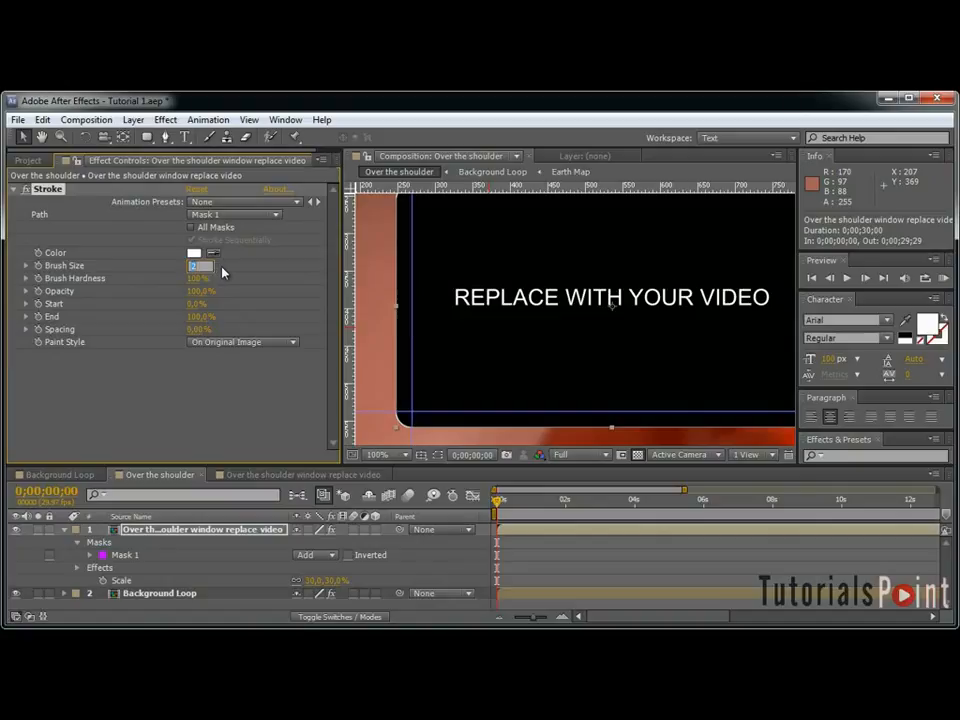
pyautogui.press('Return')
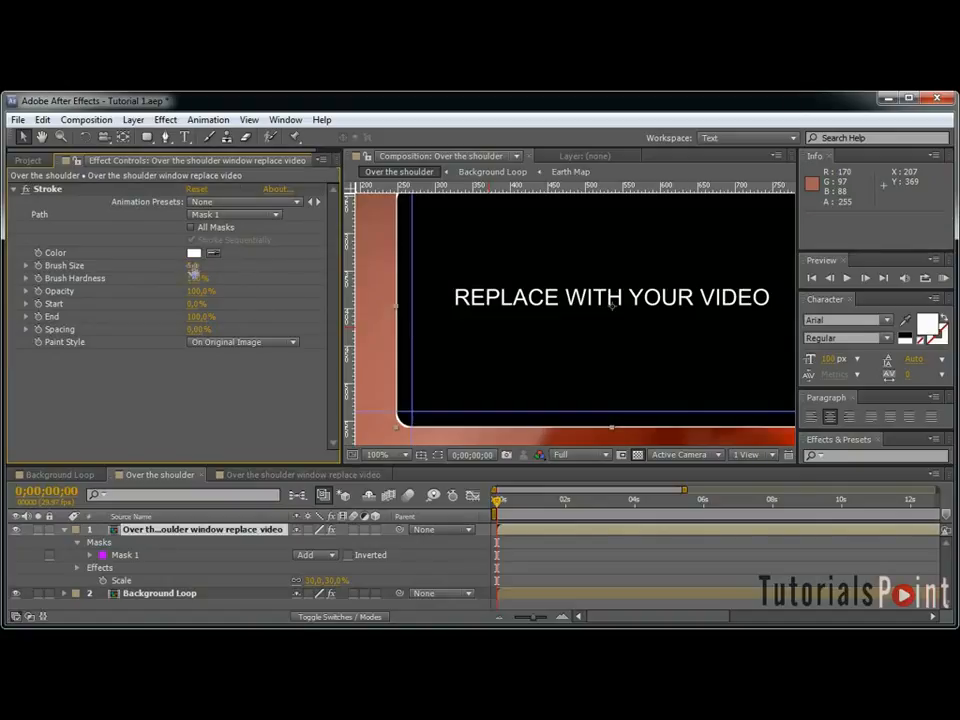
pyautogui.click(53, 189)
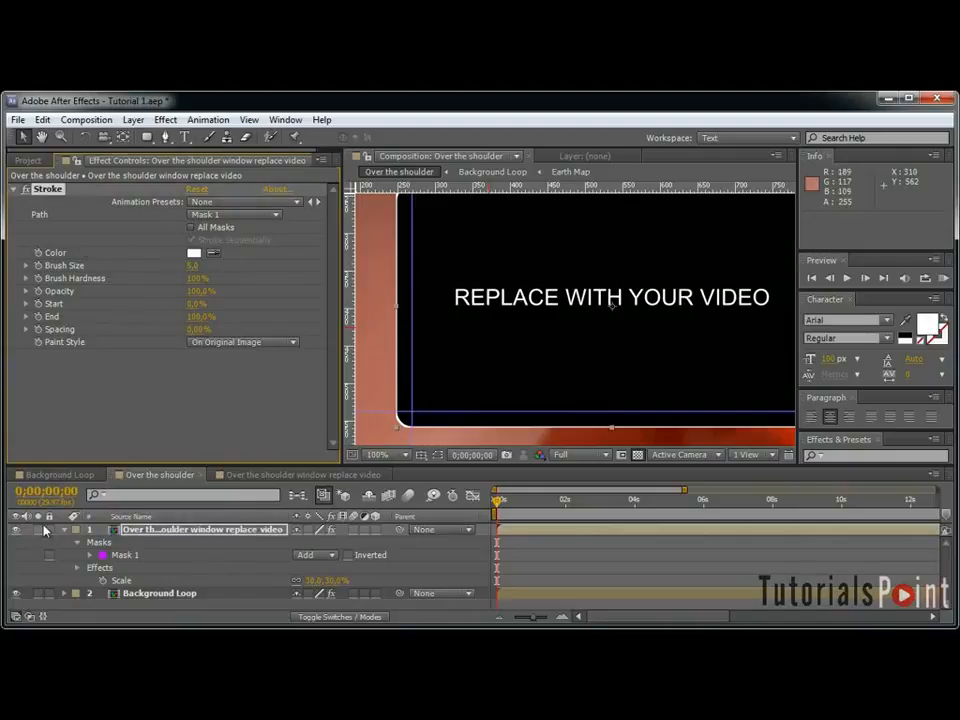
# Show only the Scale property of the placeholder layer in the timeline.
pyautogui.click(73, 533)
pyautogui.click(150, 529)
pyautogui.press('s')
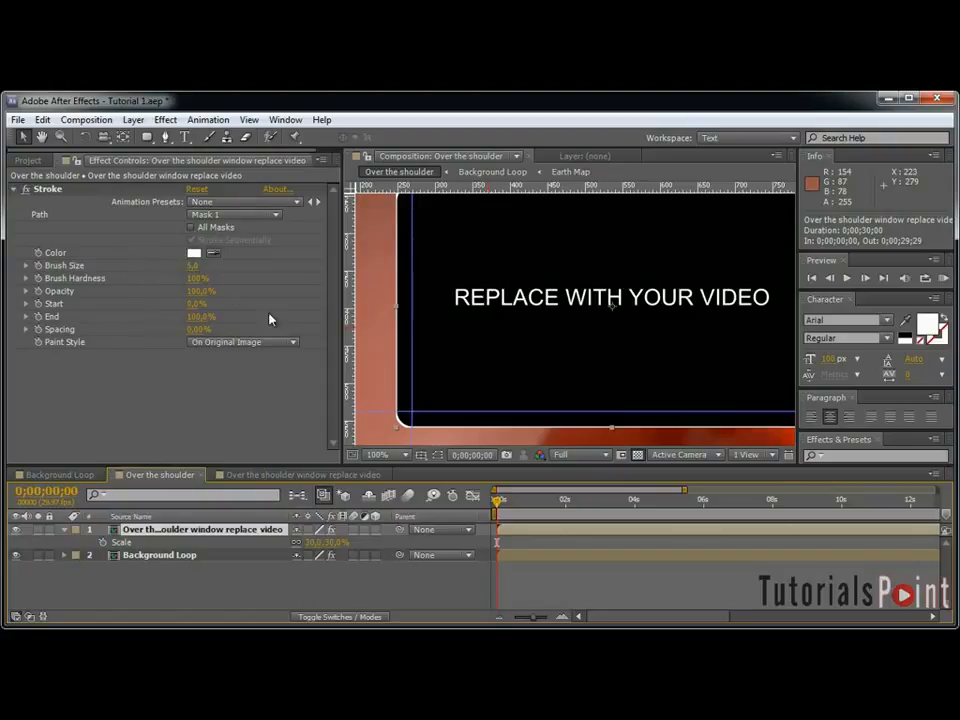
# Collapse the Stroke effect's settings and apply a Drop Shadow effect to the placeholder layer.
pyautogui.click(14, 189)
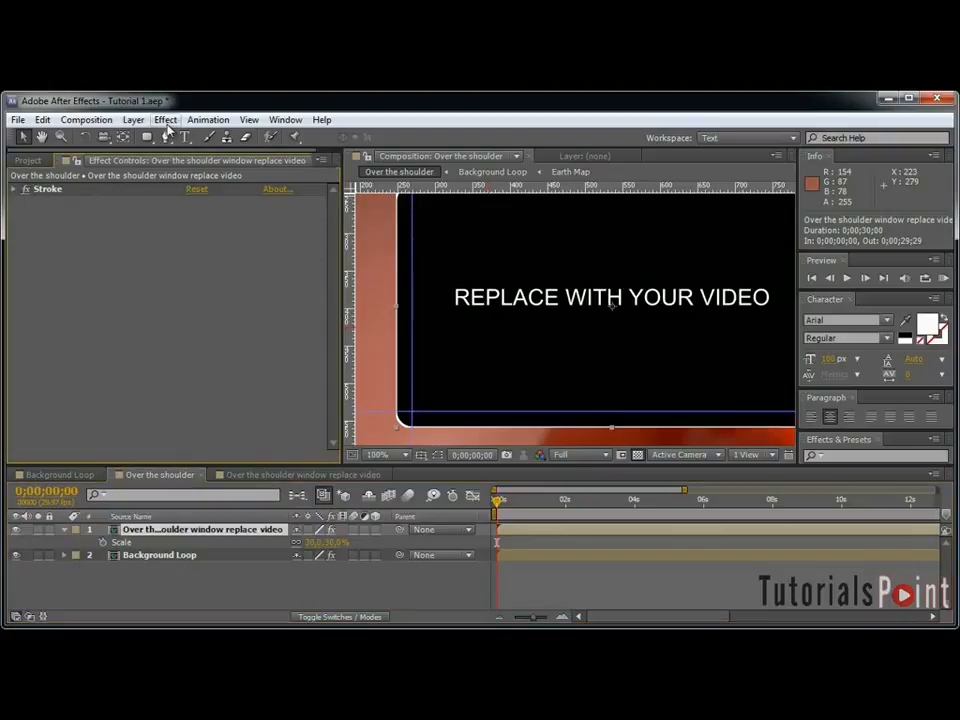
pyautogui.click(14, 190)
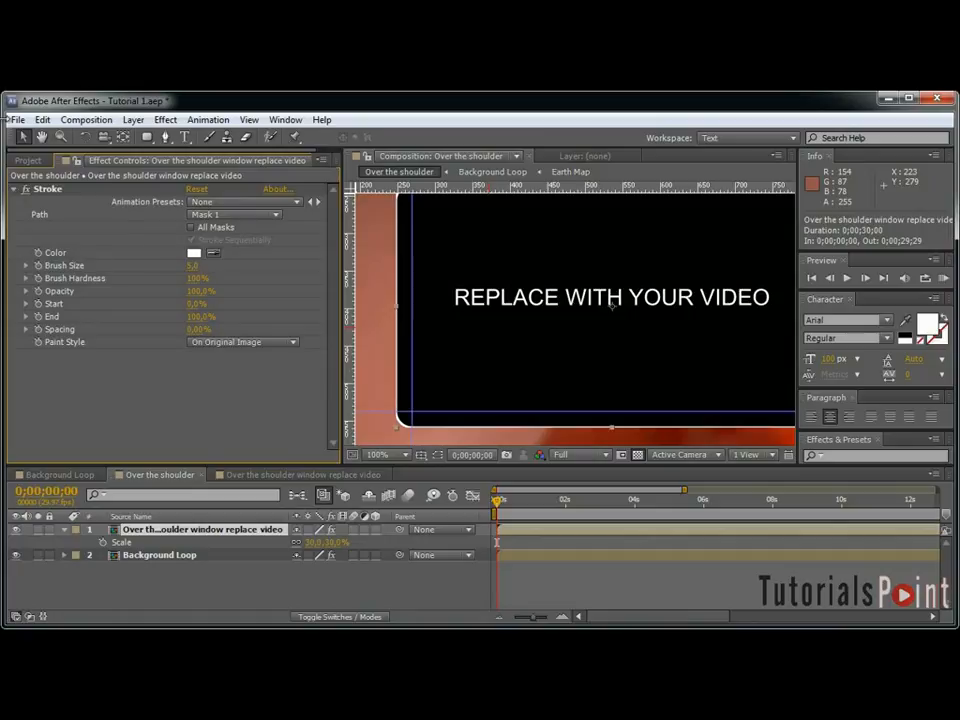
pyautogui.click(14, 189)
pyautogui.click(165, 119)
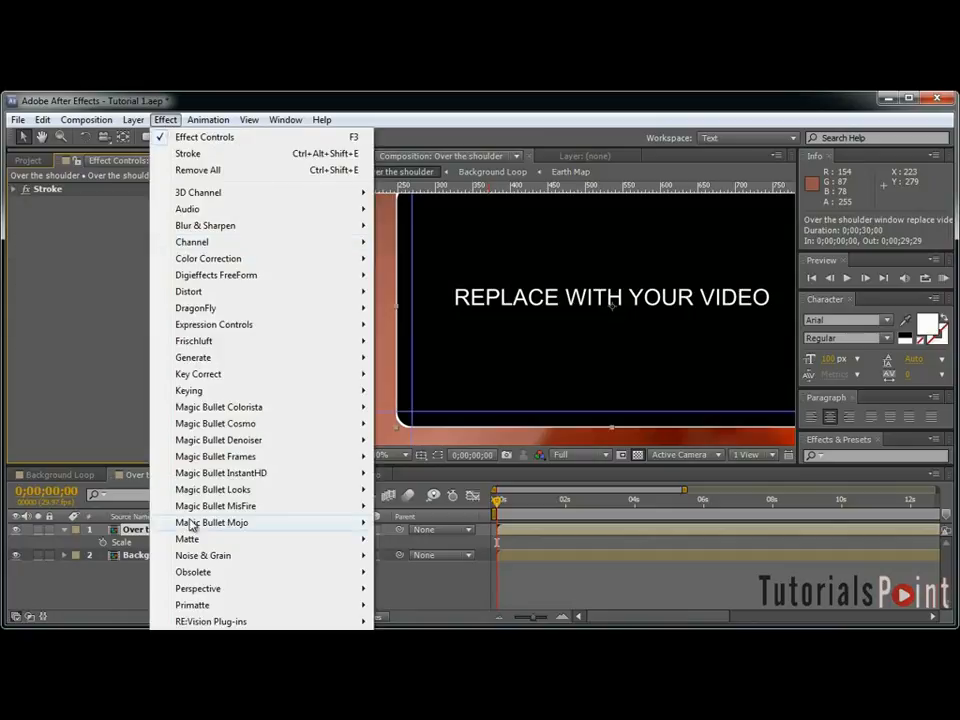
pyautogui.moveTo(336, 595)
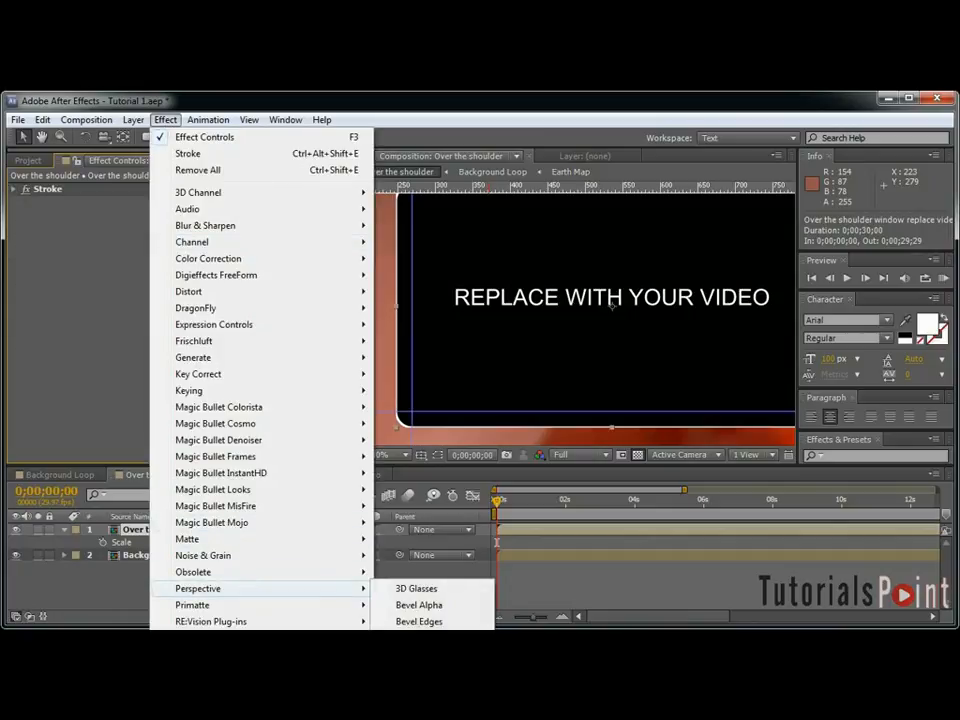
pyautogui.click(418, 637)
# Set the Drop Shadow's Opacity to 65%, Distance to 15 and Softness to 30.
pyautogui.click(196, 241)
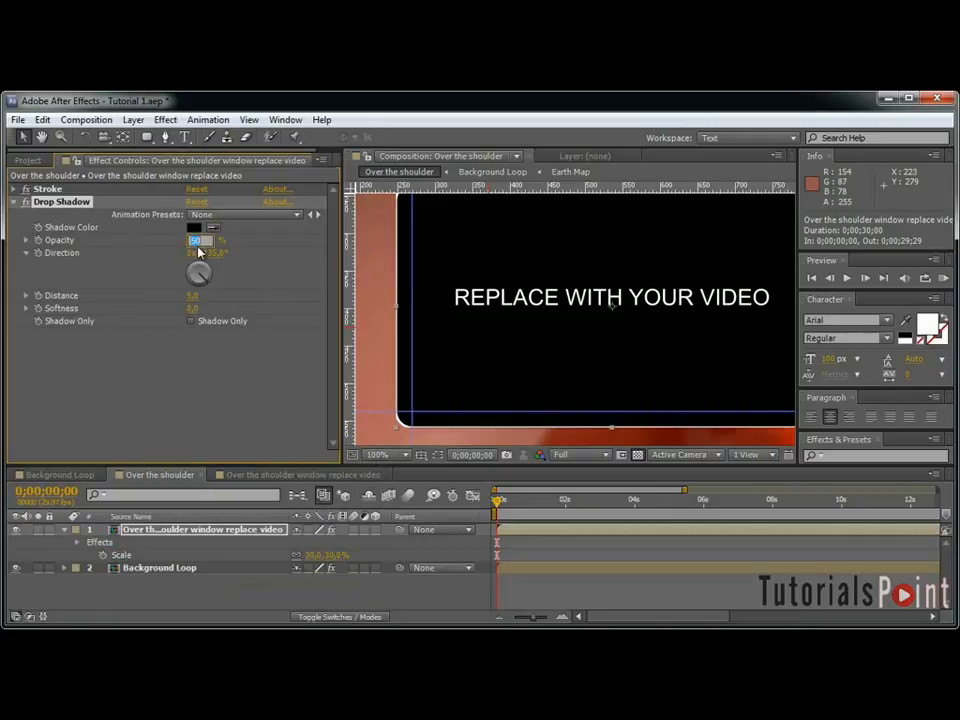
pyautogui.write('65')
pyautogui.press('Return')
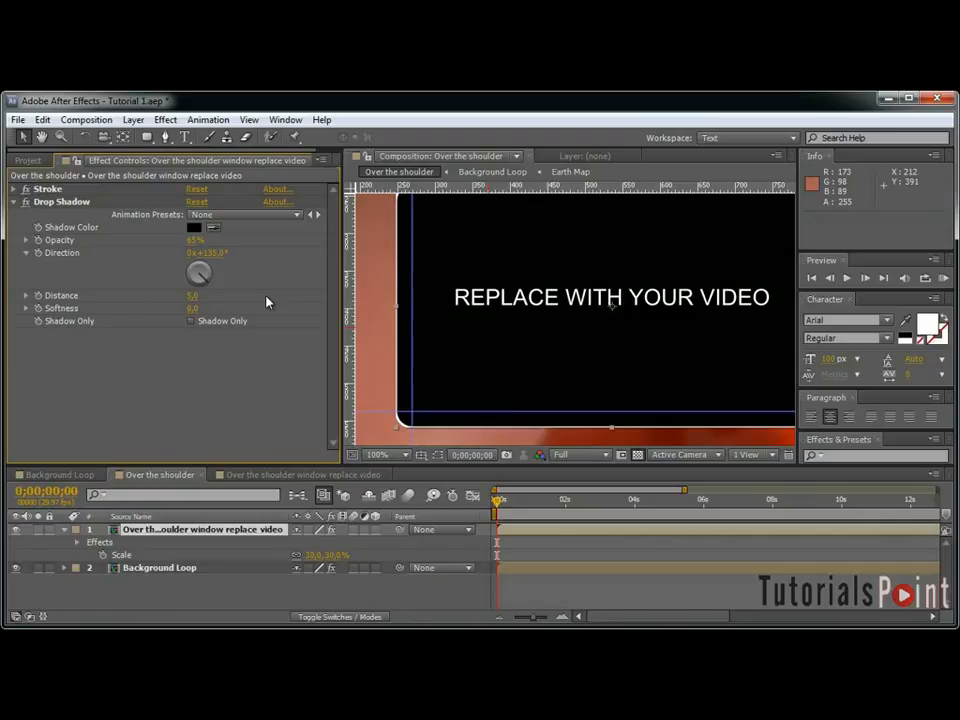
pyautogui.click(193, 296)
pyautogui.write('15')
pyautogui.click(195, 309)
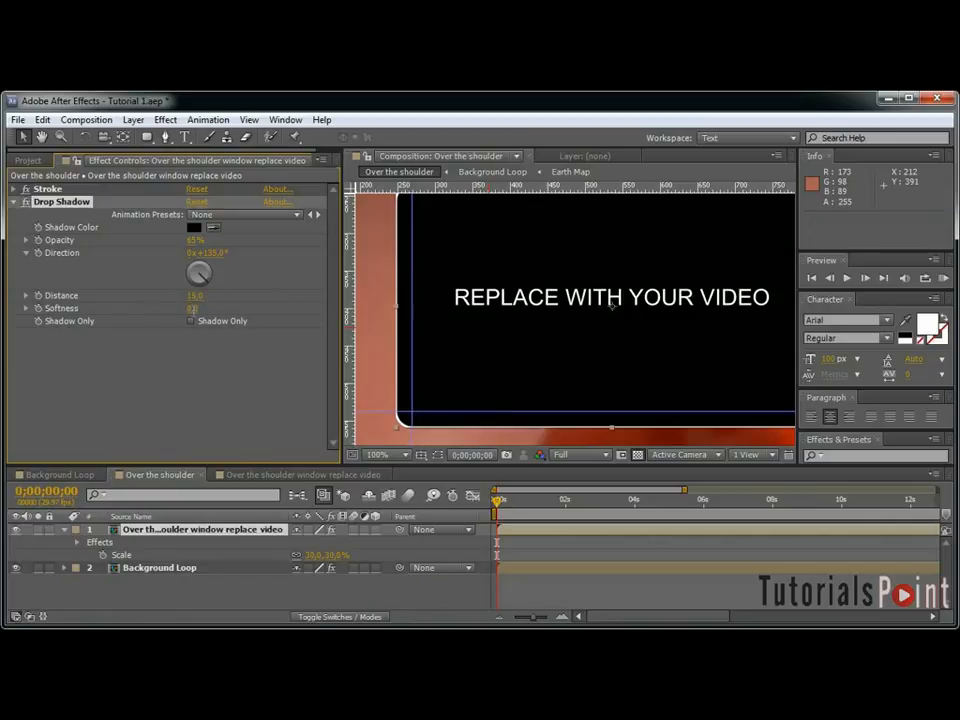
pyautogui.write('30')
pyautogui.press('Return')
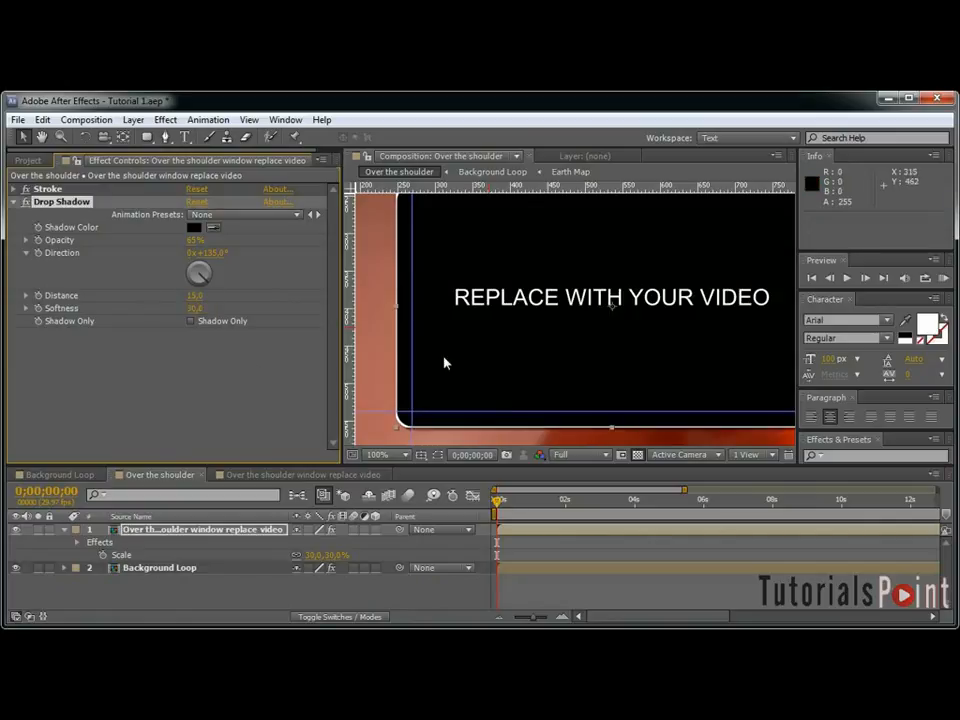
# Examine the placeholder window's drop shadow up close around its lower-right corner against the frame background.
pyautogui.press('`')
pyautogui.press('`')
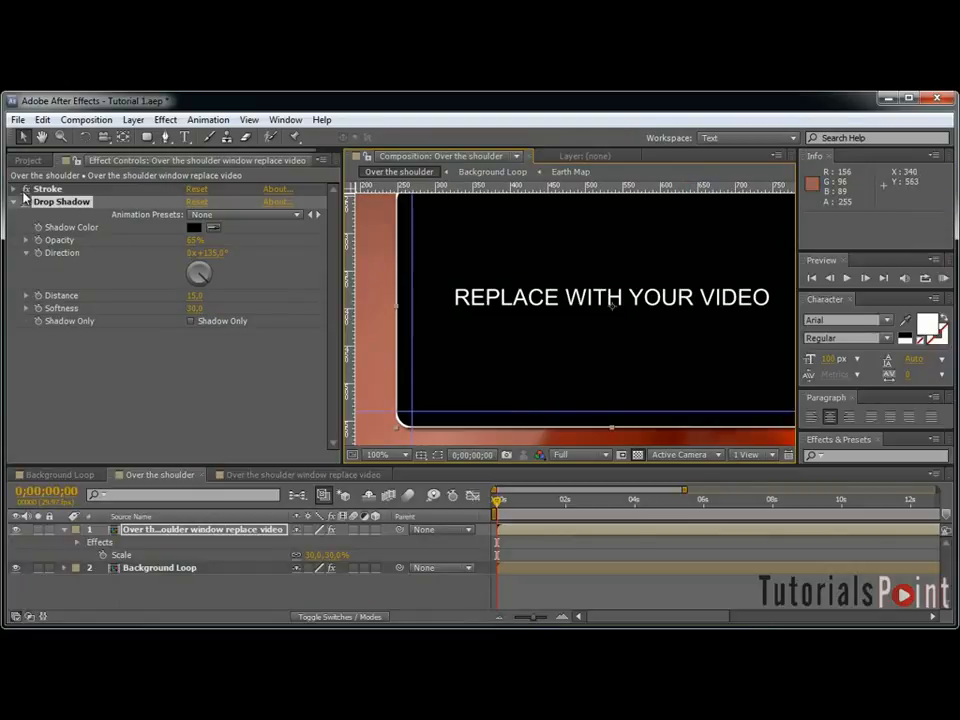
pyautogui.moveTo(540, 262); pyautogui.dragTo(513, 254)
pyautogui.press('`')
pyautogui.scroll(1, 650, 418)
pyautogui.moveTo(857, 518); pyautogui.dragTo(743, 481)
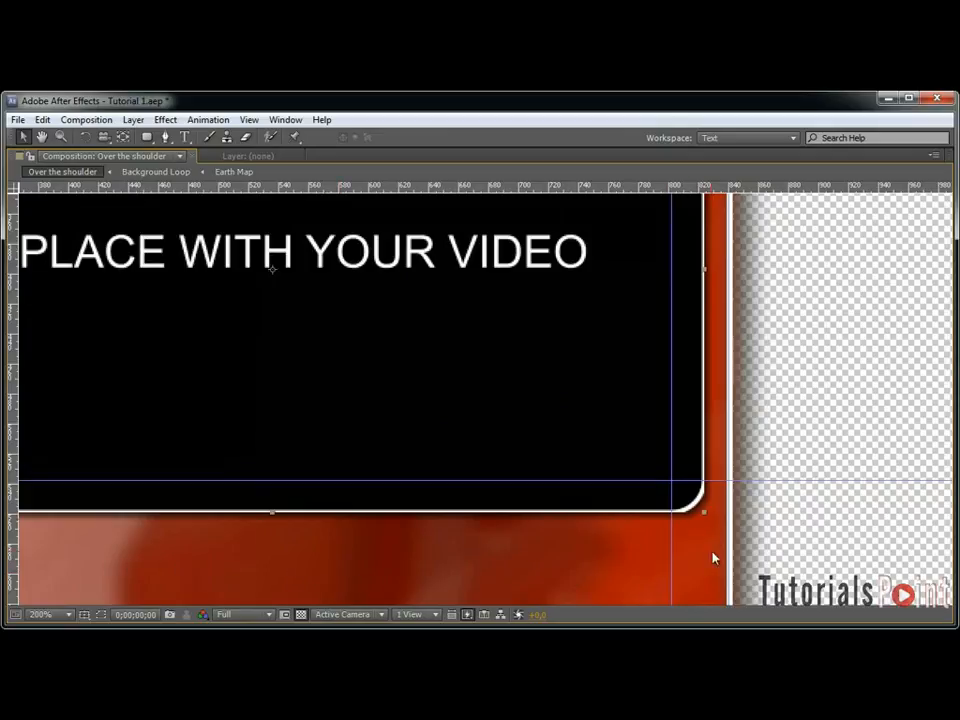
pyautogui.press('`')
pyautogui.scroll(1, 643, 401)
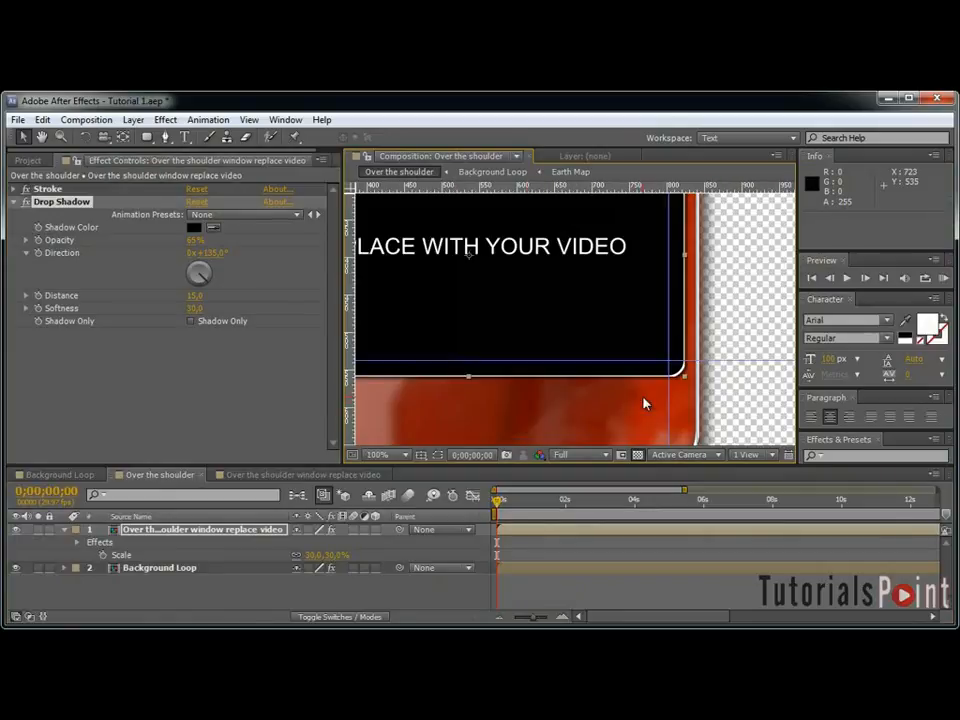
# Try scaling the placeholder window up to about 43%, undo the scaling and check the whole window.
pyautogui.moveTo(684, 377); pyautogui.dragTo(758, 425)
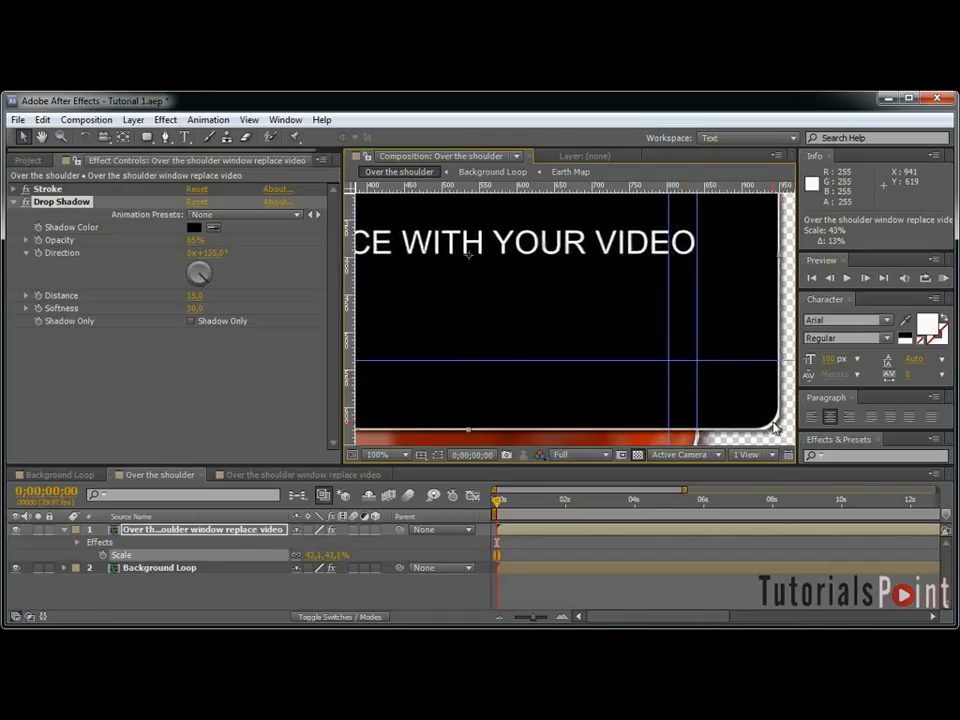
pyautogui.hotkey('ctrl', 'z')
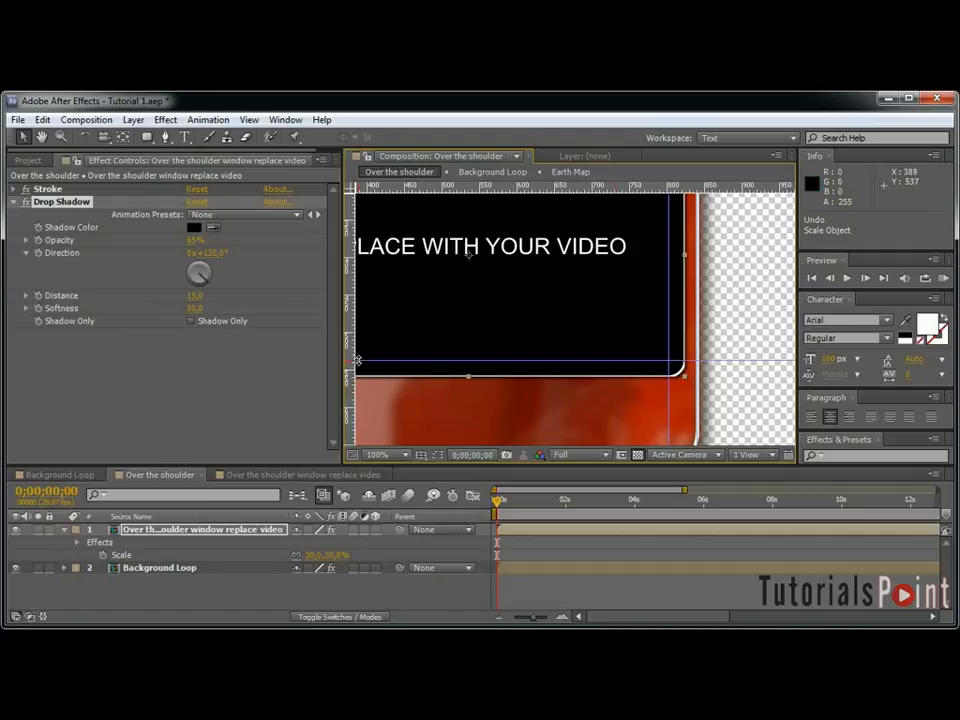
pyautogui.moveTo(549, 283); pyautogui.dragTo(658, 317)
pyautogui.moveTo(589, 262); pyautogui.dragTo(590, 291)
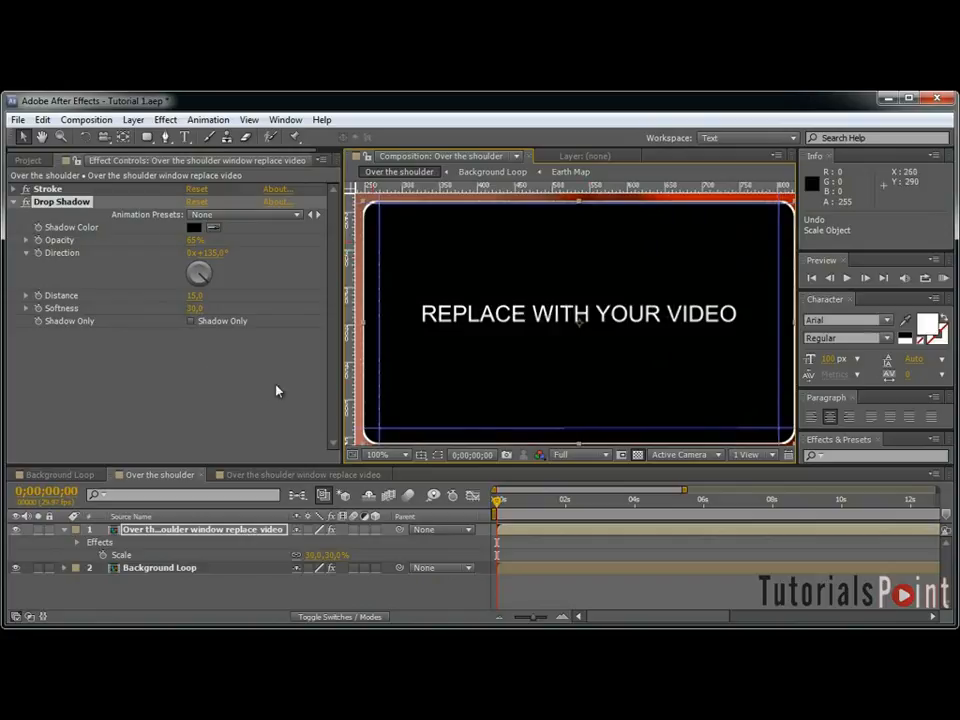
# Collapse the Drop Shadow settings and the placeholder layer, and create a black solid named Title Bar.
pyautogui.click(248, 538)
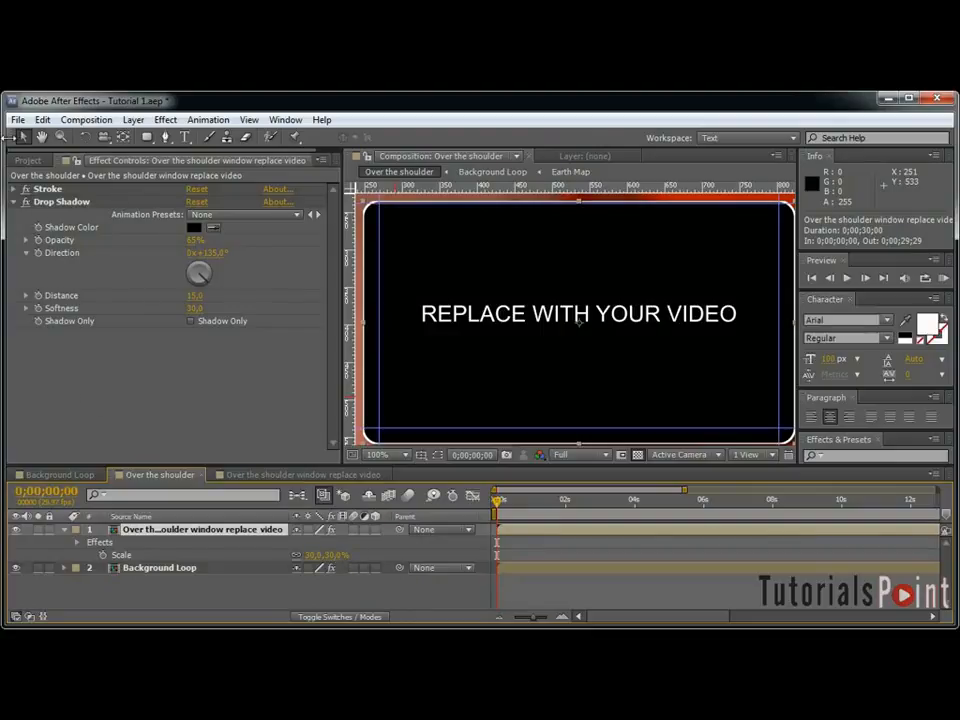
pyautogui.click(13, 201)
pyautogui.scroll(-2, 574, 268)
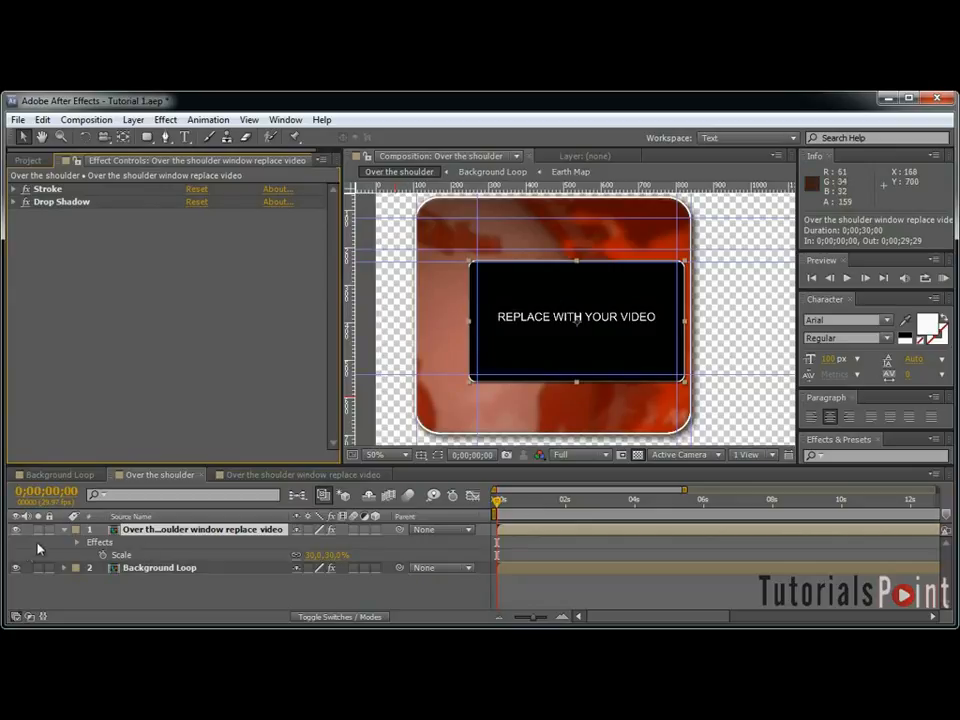
pyautogui.click(66, 531)
pyautogui.hotkey('ctrl', 'y')
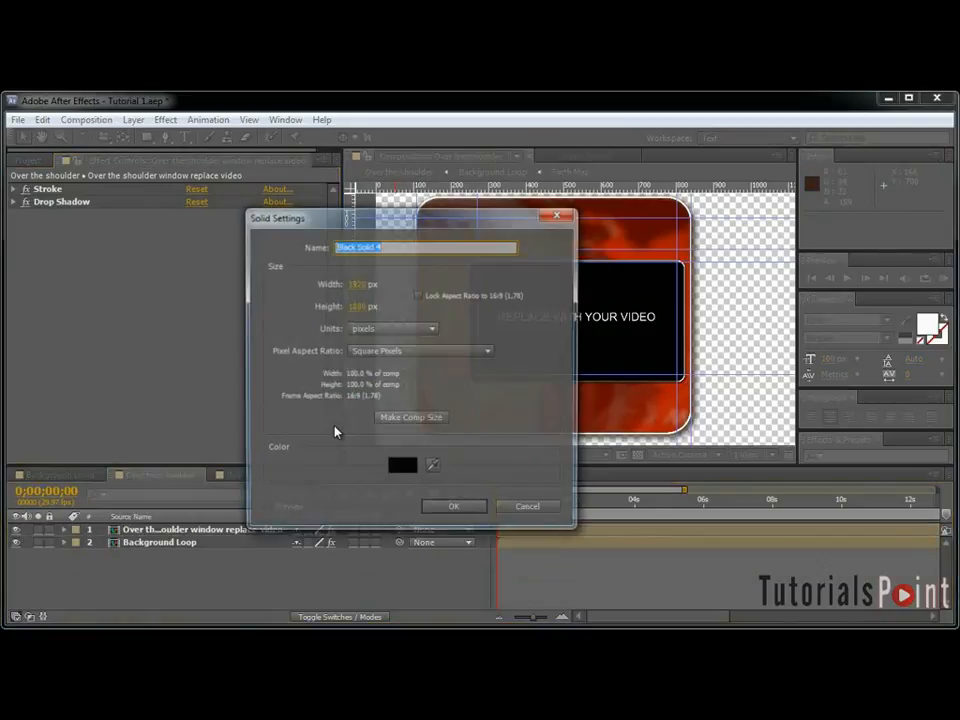
pyautogui.write('Title Bar')
pyautogui.press('Return')
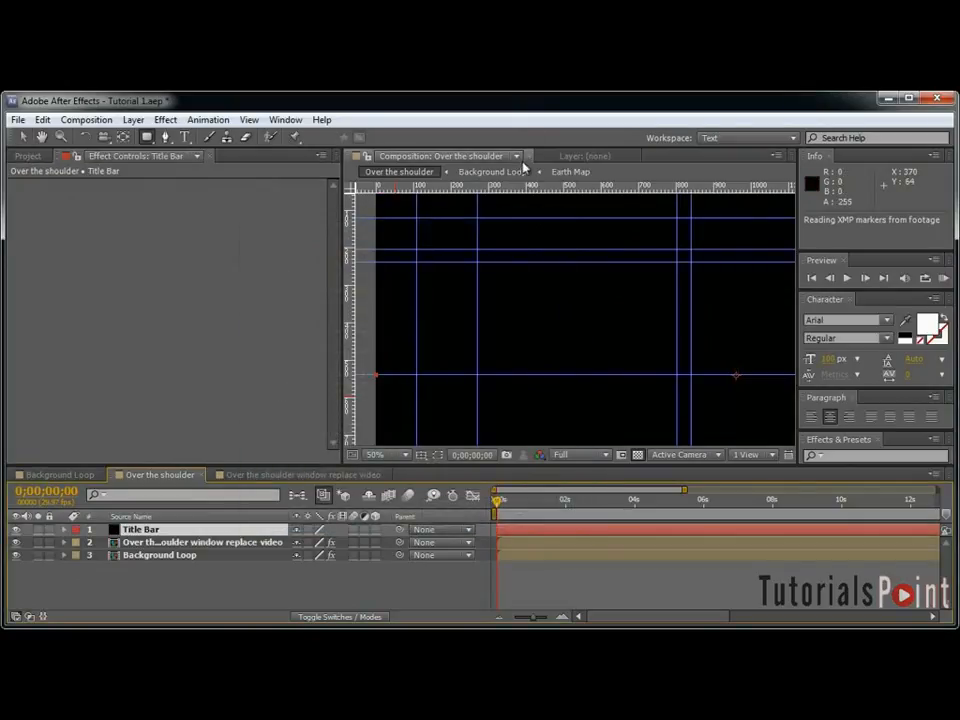
# Hide the Title Bar solid and draw a rectangular mask on it across the frame's full width between the two upper horizontal guides.
pyautogui.click(147, 136)
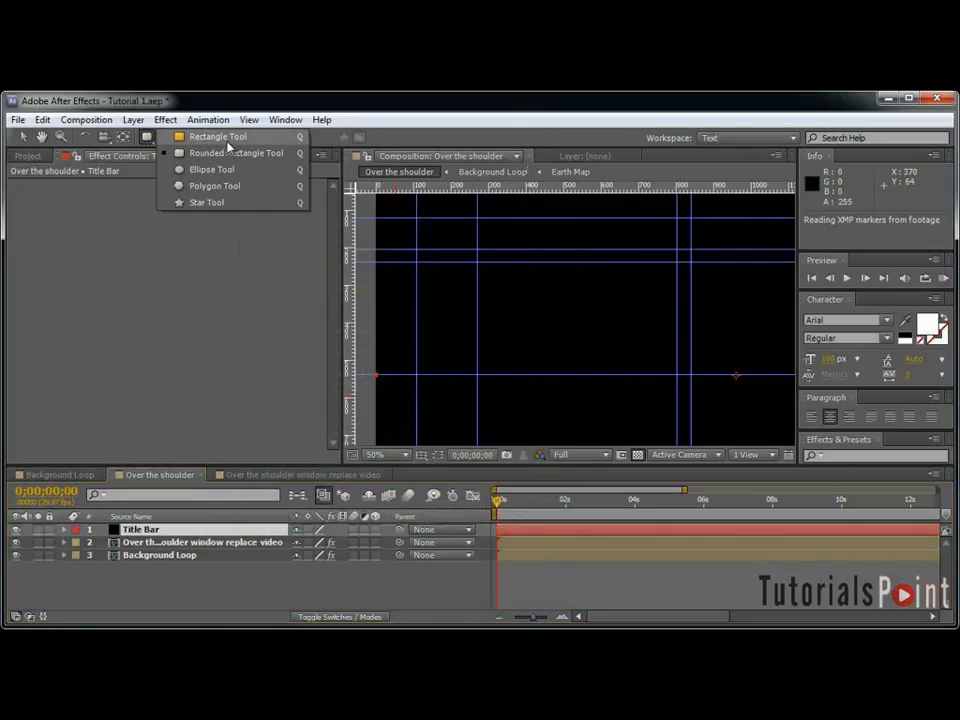
pyautogui.click(227, 142)
pyautogui.press('`')
pyautogui.scroll(1, 378, 279)
pyautogui.moveTo(384, 250); pyautogui.dragTo(424, 409)
pyautogui.press('`')
pyautogui.click(14, 529)
pyautogui.press('`')
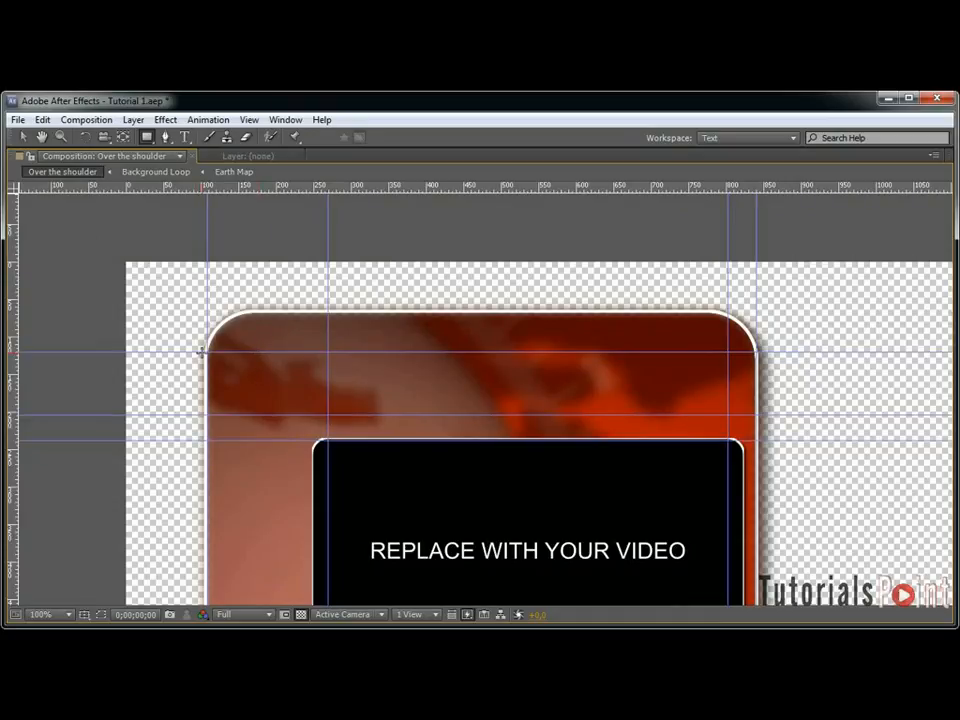
pyautogui.moveTo(206, 351); pyautogui.dragTo(753, 413)
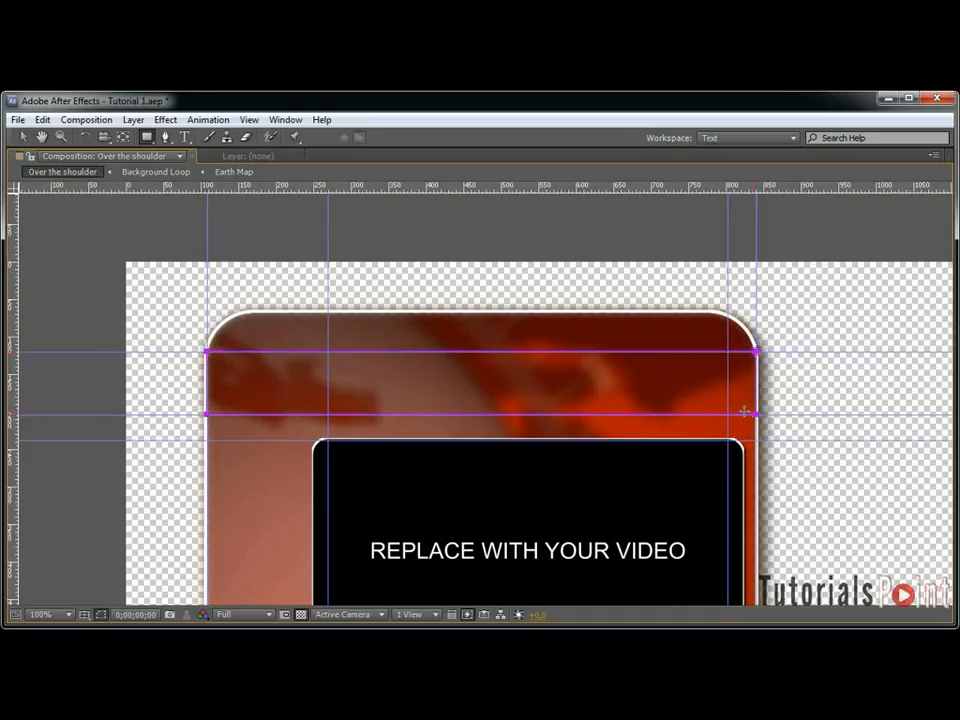
# Inspect the Title Bar mask's corners and edges against the guides and the frame outline.
pyautogui.moveTo(201, 391); pyautogui.dragTo(495, 388)
pyautogui.scroll(1, 495, 388)
pyautogui.press('v')
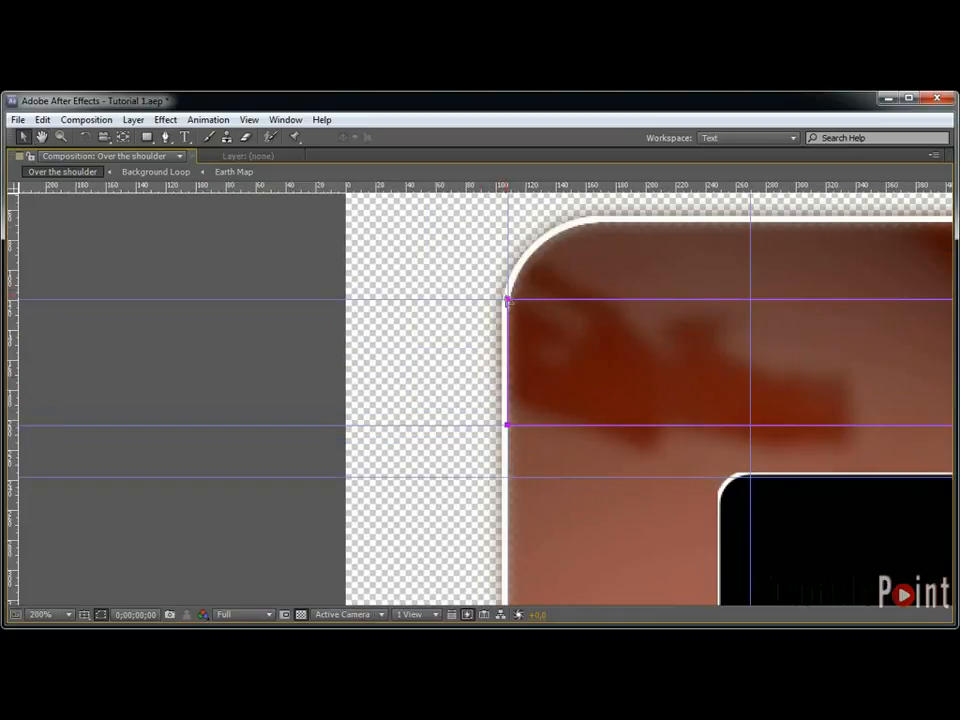
pyautogui.scroll(-3, 768, 305)
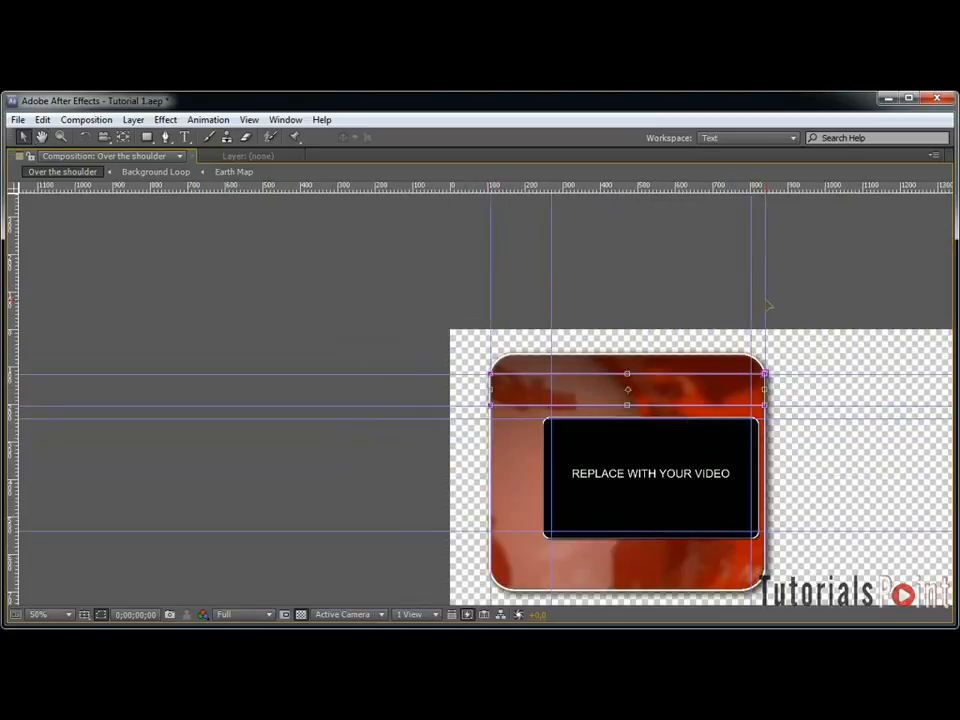
pyautogui.scroll(-2, 745, 365)
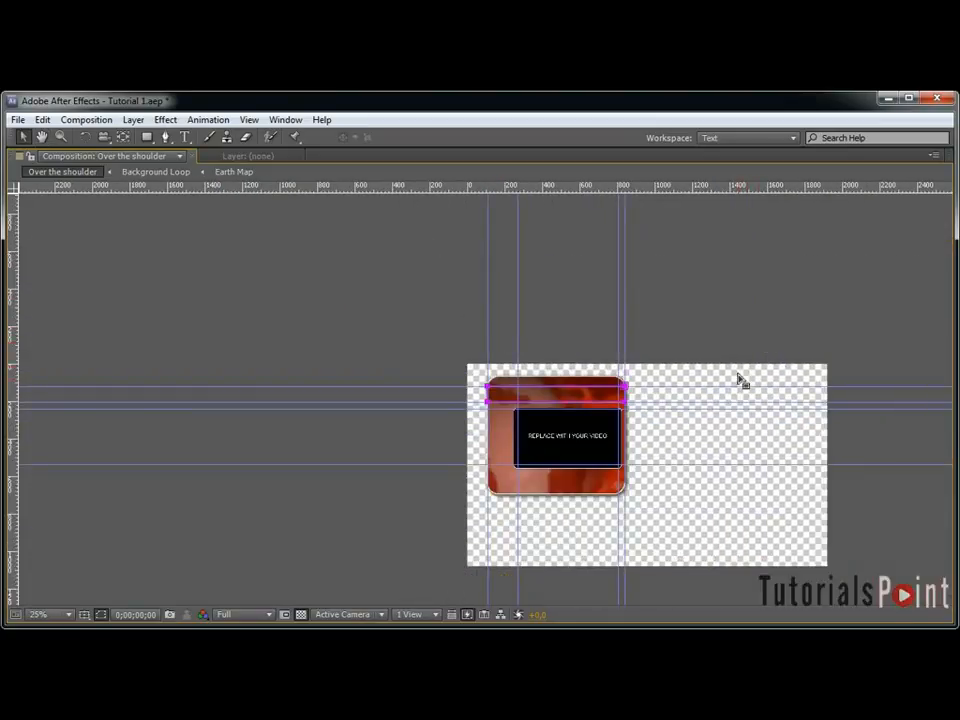
pyautogui.scroll(4, 571, 398)
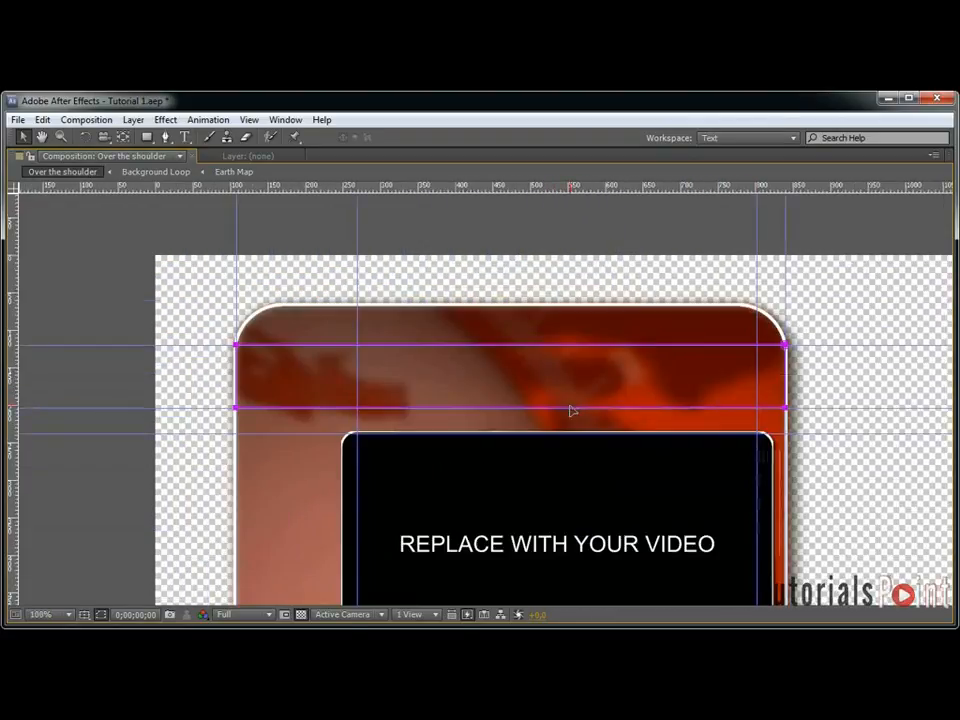
pyautogui.scroll(-2, 571, 410)
pyautogui.press('`')
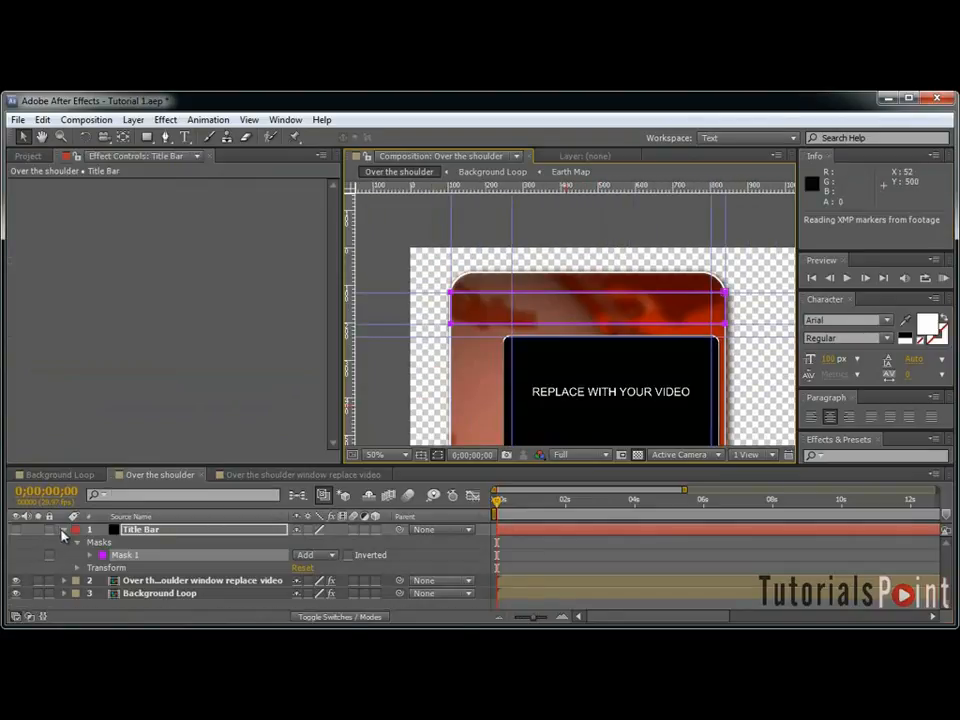
# Collapse the Title Bar layer, make it visible again and apply a Ramp effect to it.
pyautogui.click(63, 530)
pyautogui.click(15, 529)
pyautogui.click(165, 529)
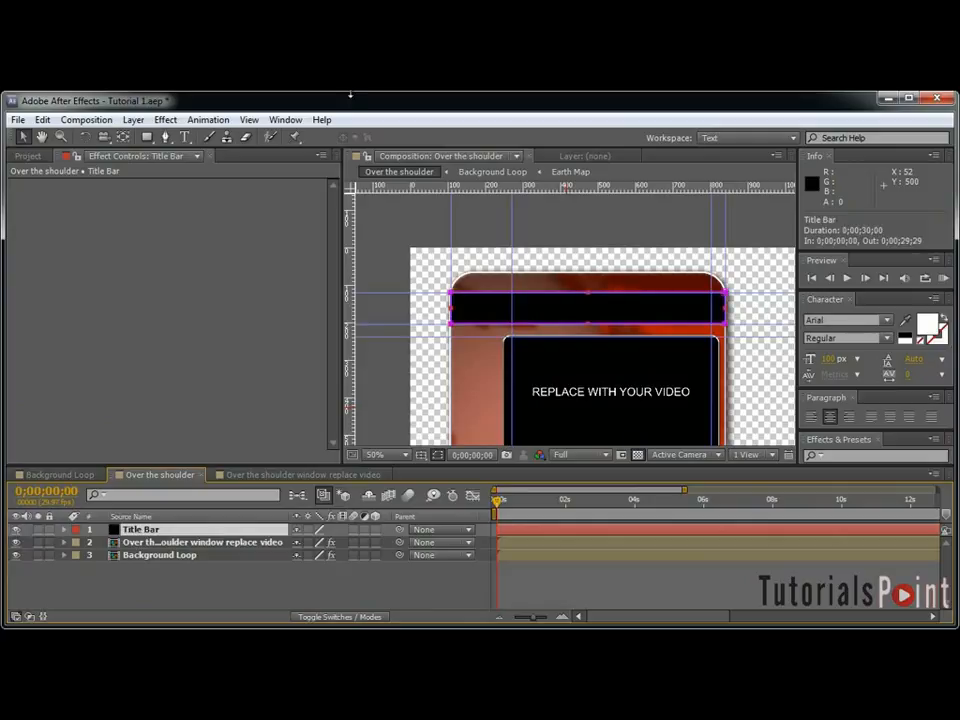
pyautogui.click(165, 119)
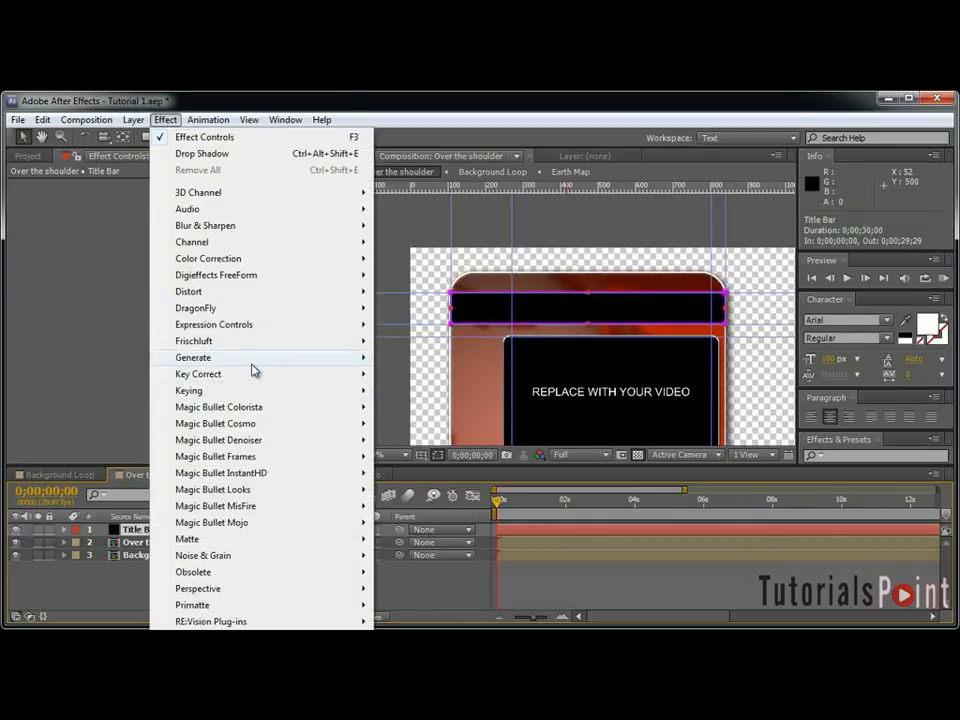
pyautogui.moveTo(253, 362)
pyautogui.click(410, 704)
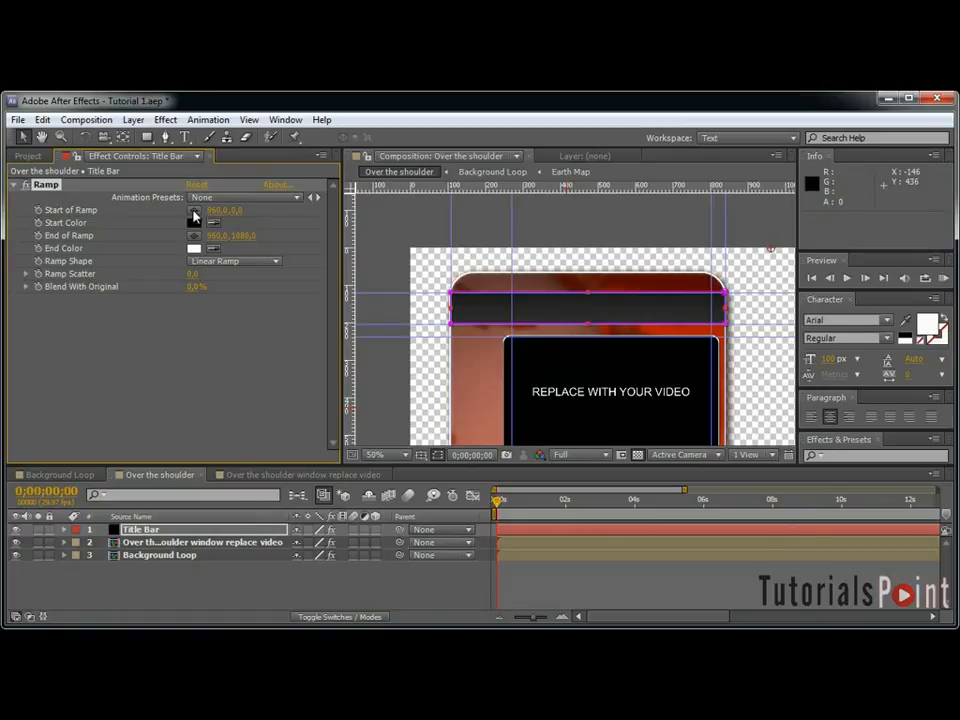
# Place the Ramp's start point at the bar's left edge (102, 158) and its end point at the right edge (844, 162).
pyautogui.click(194, 210)
pyautogui.click(451, 306)
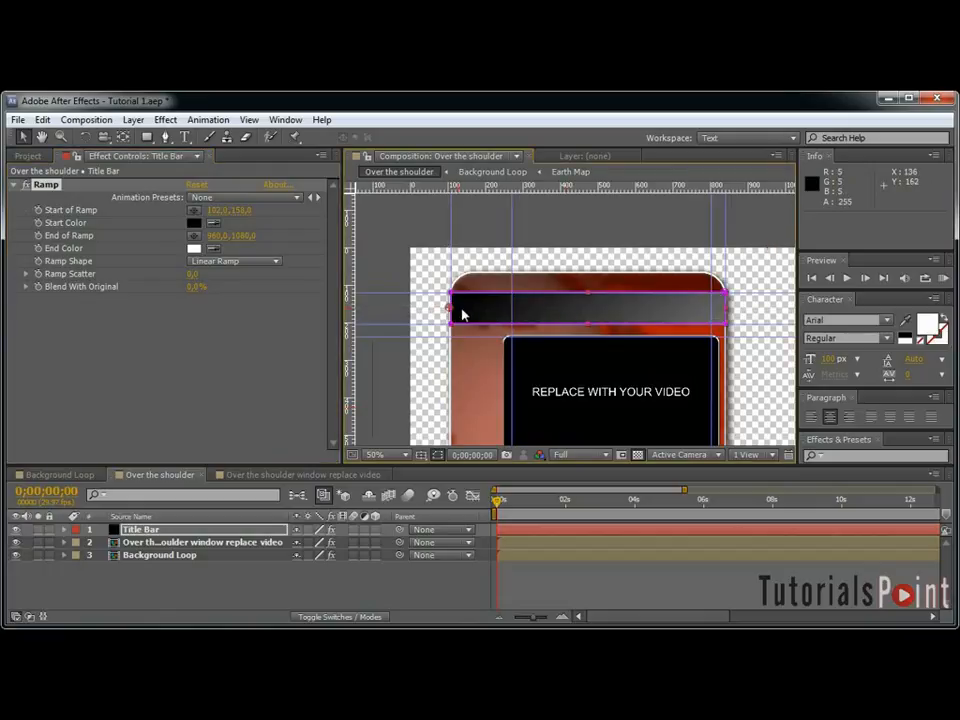
pyautogui.click(400, 283)
pyautogui.moveTo(400, 283); pyautogui.dragTo(727, 308)
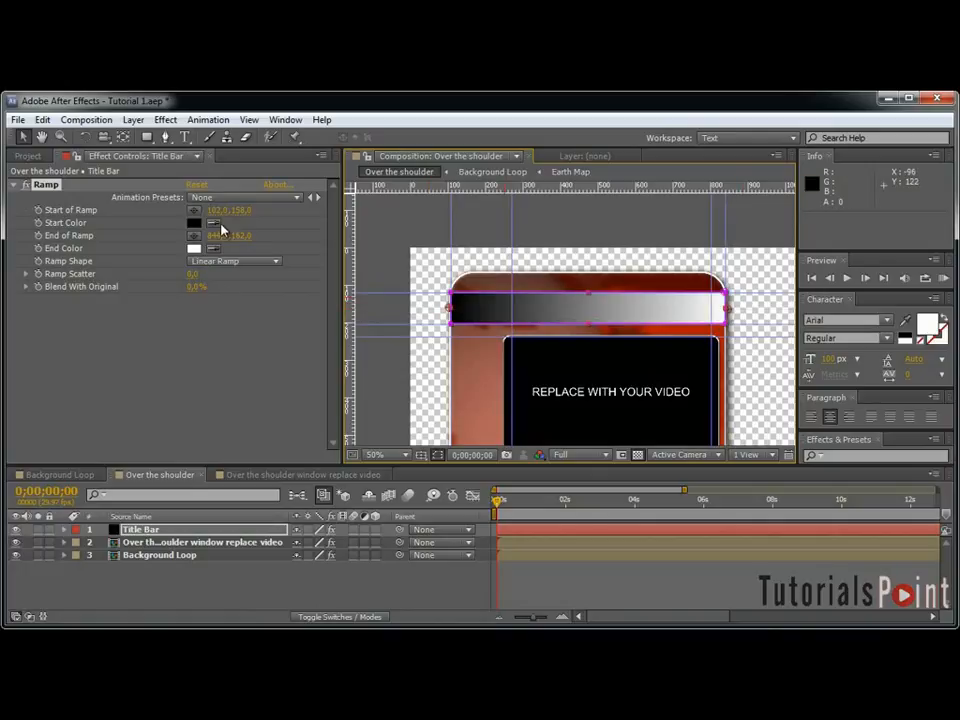
# Set the Ramp's start color to grey 898989 and move its start point horizontally to X 1.
pyautogui.click(194, 223)
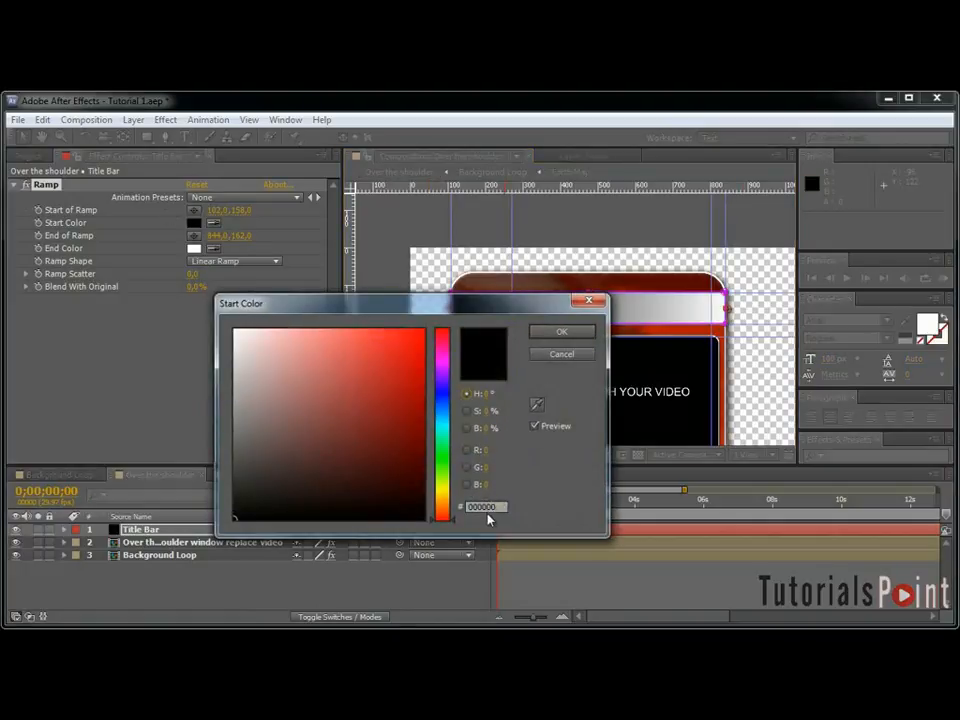
pyautogui.write('898989')
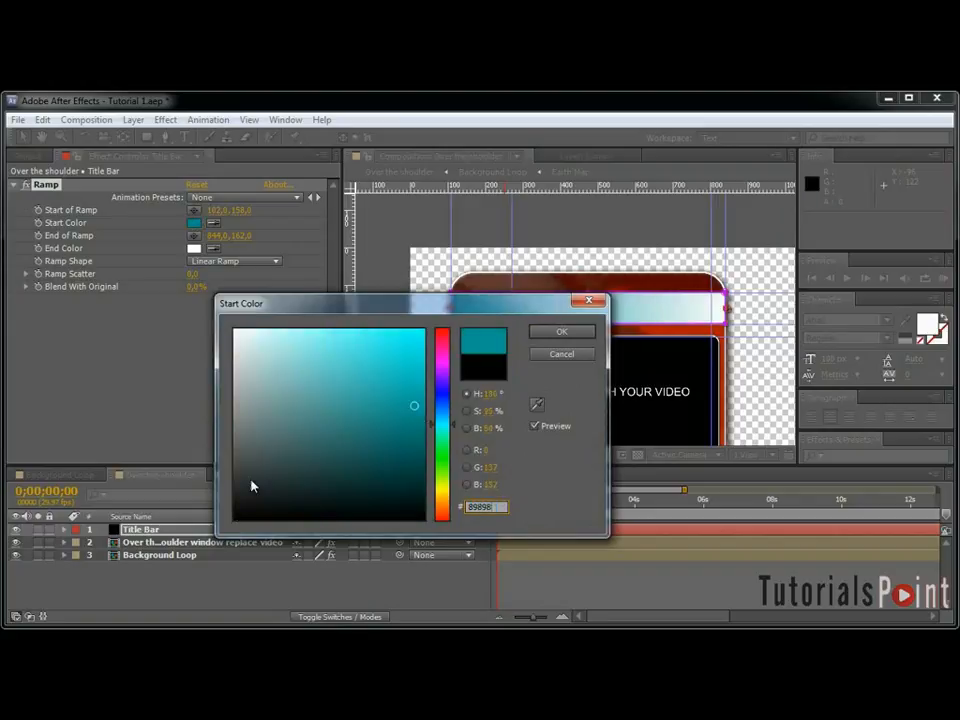
pyautogui.click(562, 331)
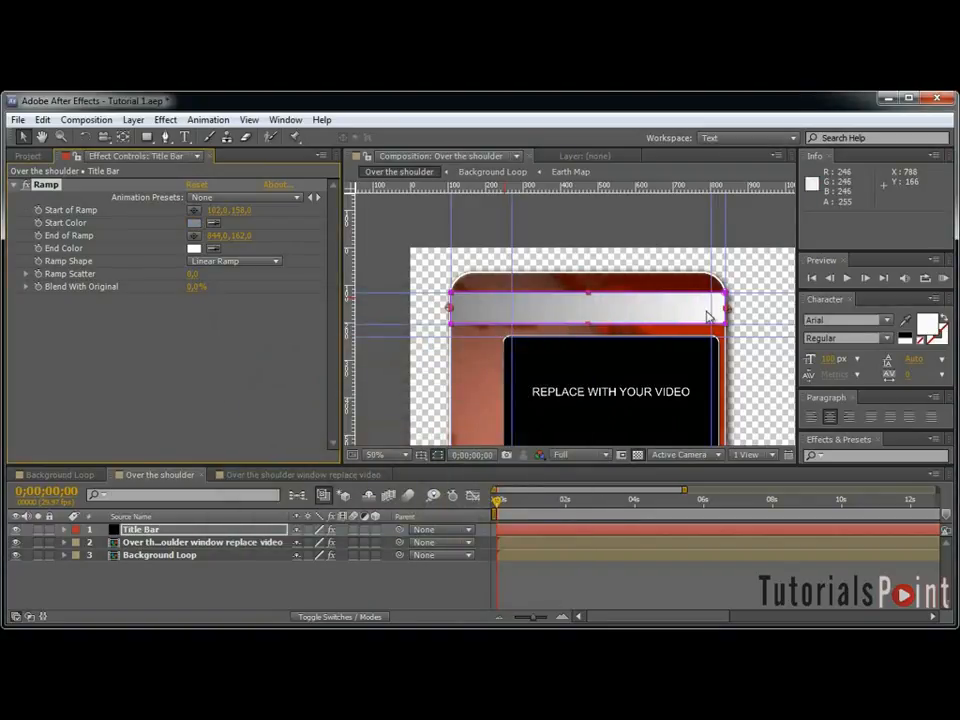
pyautogui.moveTo(214, 210); pyautogui.dragTo(156, 215)
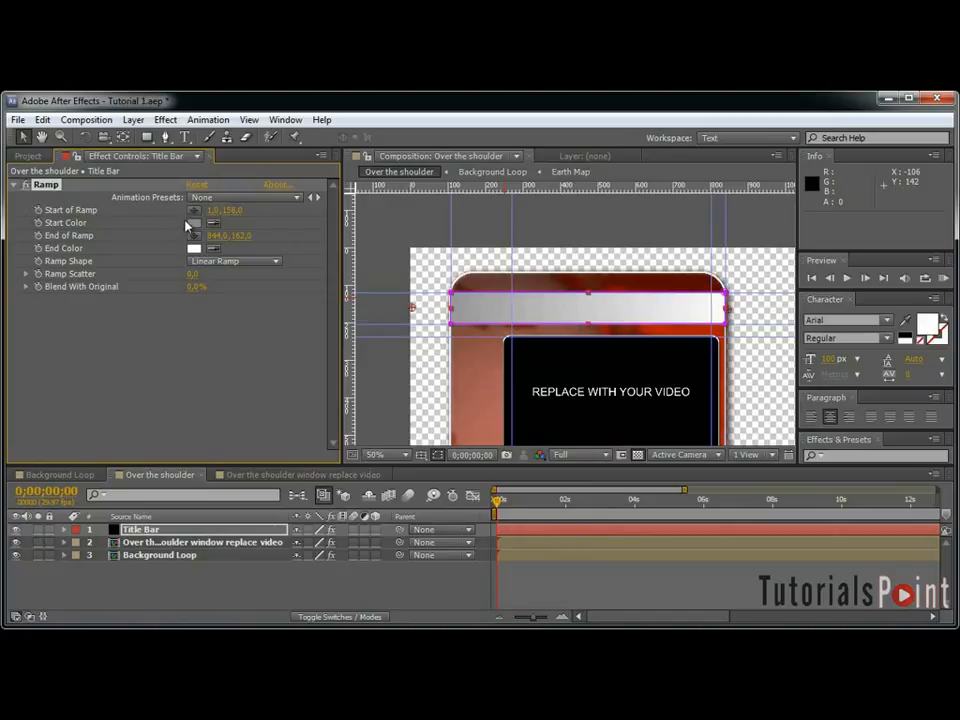
# Apply a Drop Shadow effect to the Title Bar layer and set the shadow's opacity to 65%.
pyautogui.click(165, 119)
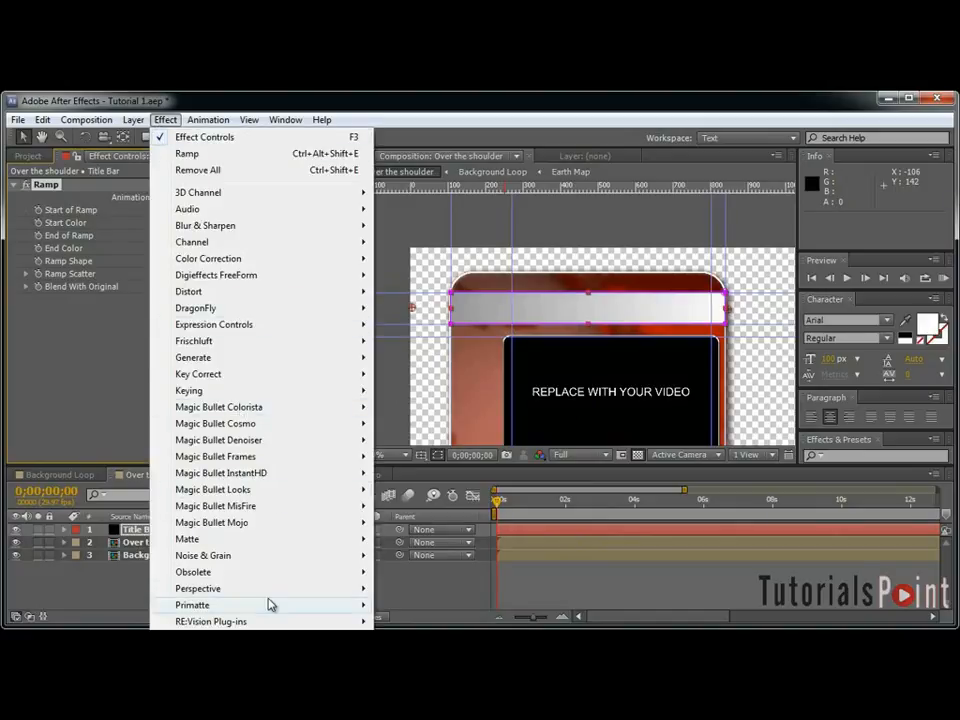
pyautogui.moveTo(313, 591)
pyautogui.click(430, 687)
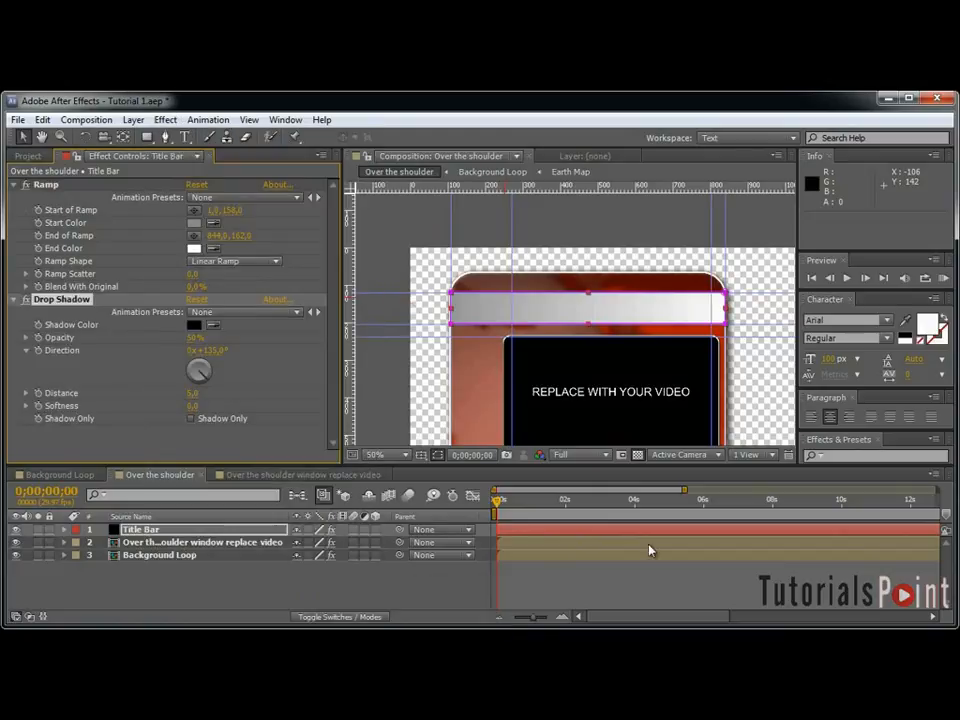
pyautogui.click(204, 334)
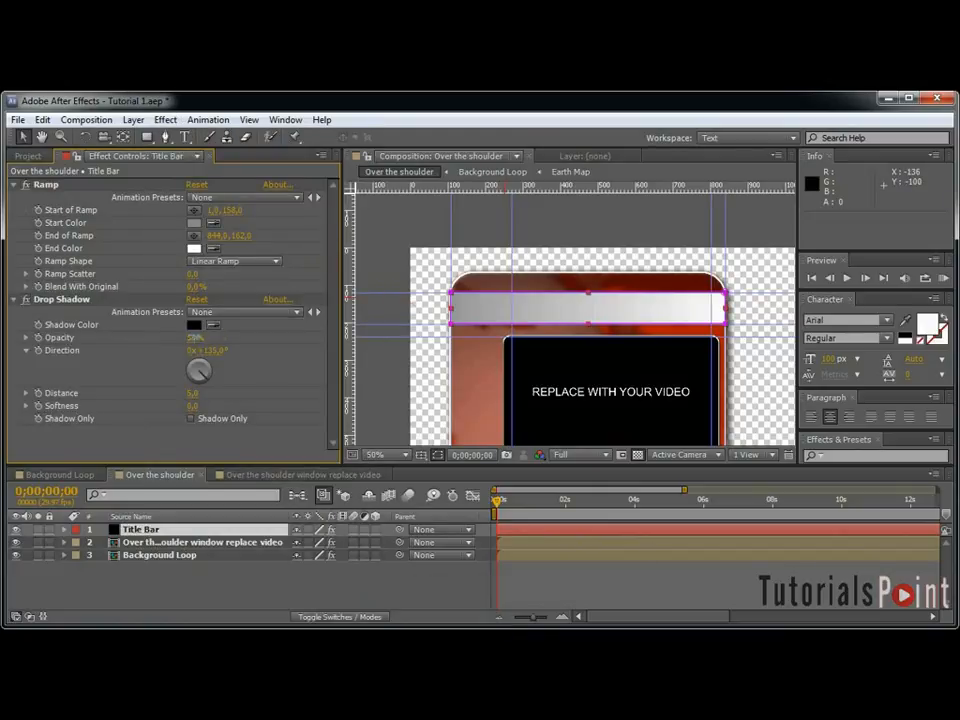
pyautogui.press('Return')
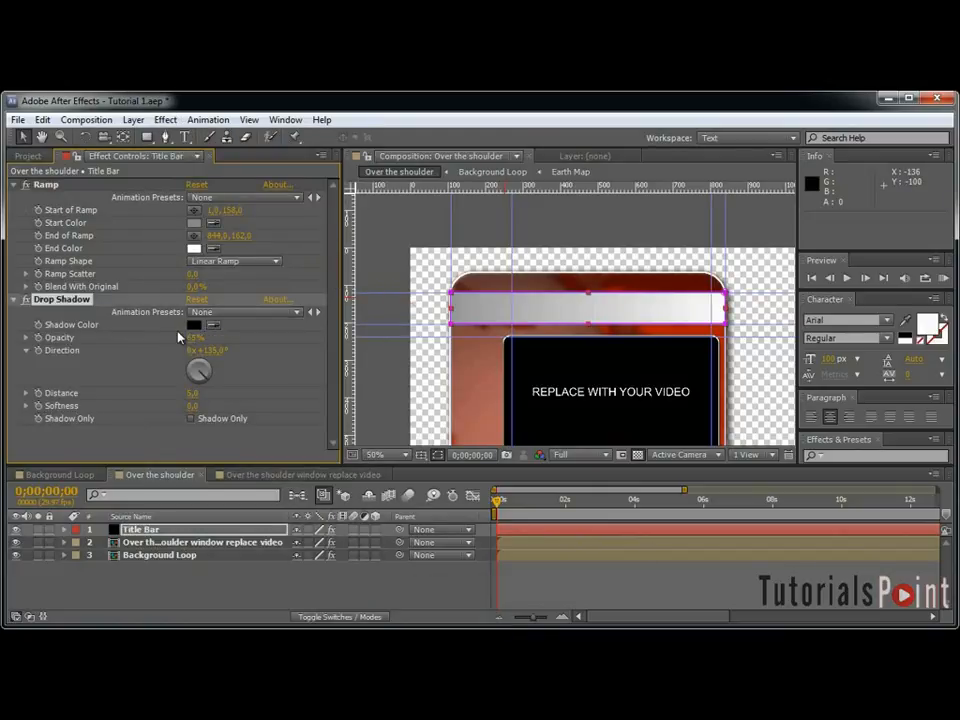
# Set the direction of the Title Bar's drop shadow to 180° so it falls straight down.
pyautogui.scroll(4, 634, 328)
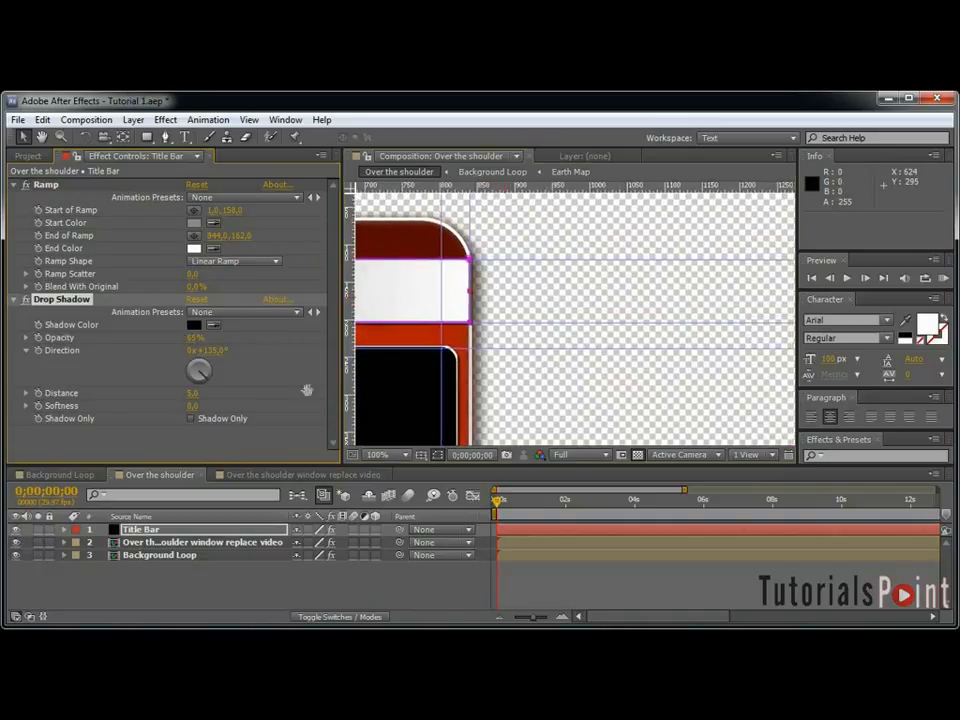
pyautogui.moveTo(530, 376); pyautogui.dragTo(858, 372)
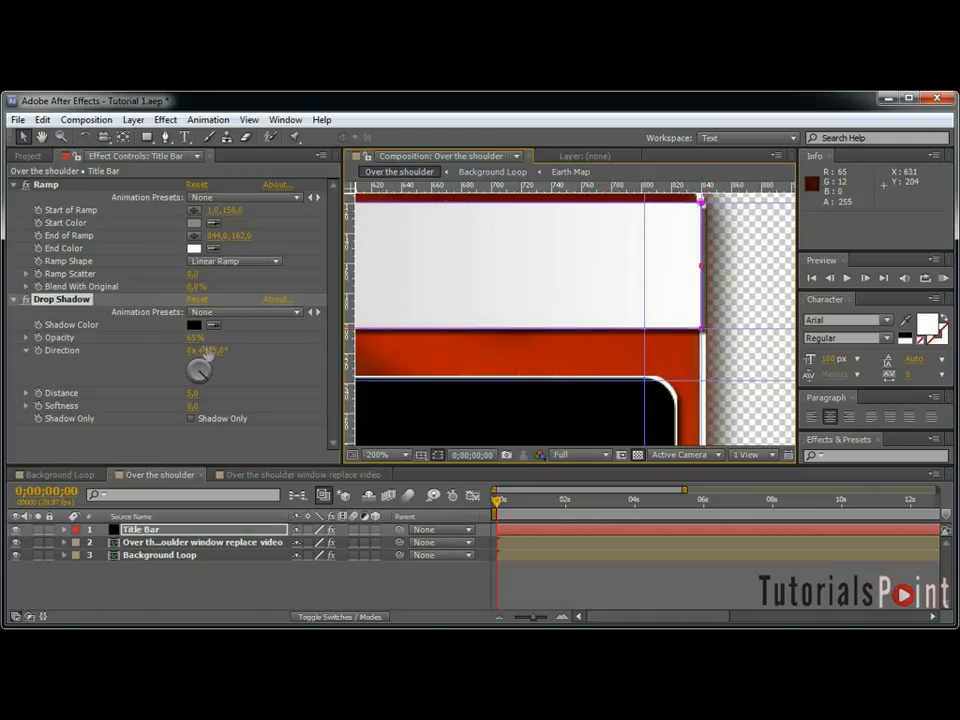
pyautogui.moveTo(207, 350); pyautogui.dragTo(253, 355)
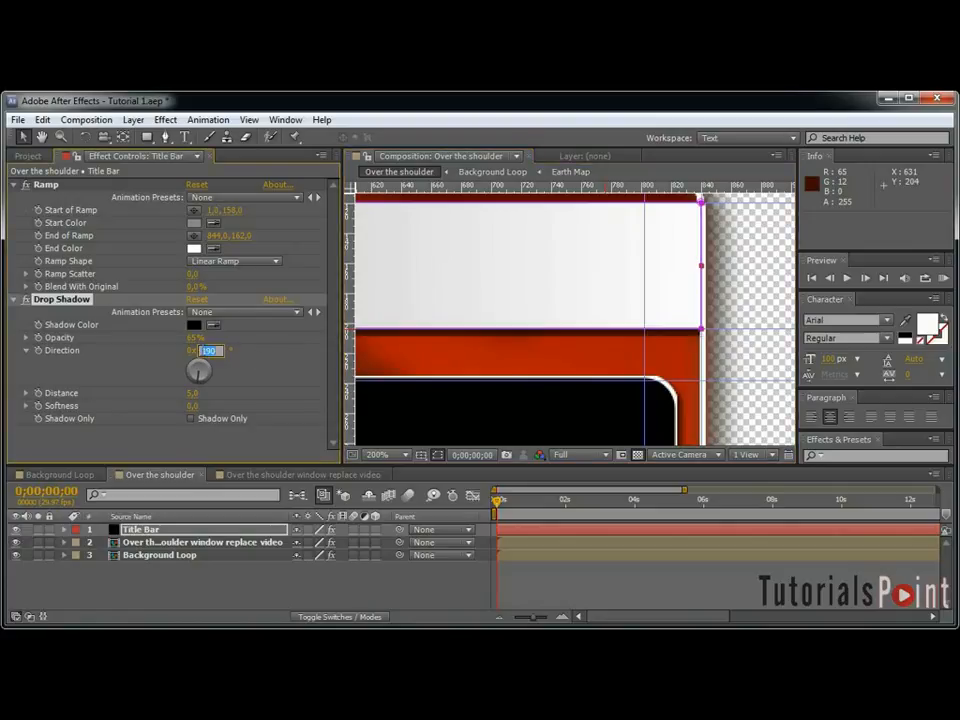
pyautogui.write('180')
pyautogui.press('Return')
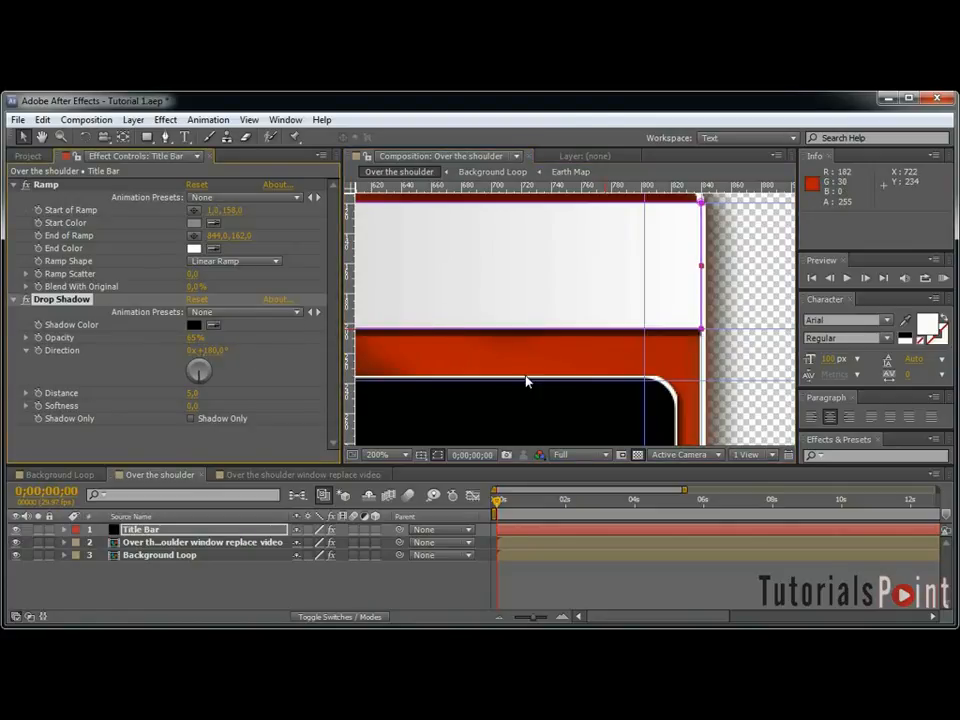
# Set the Title Bar shadow's distance to 4 and its softness to 8.
pyautogui.moveTo(463, 379); pyautogui.dragTo(541, 356)
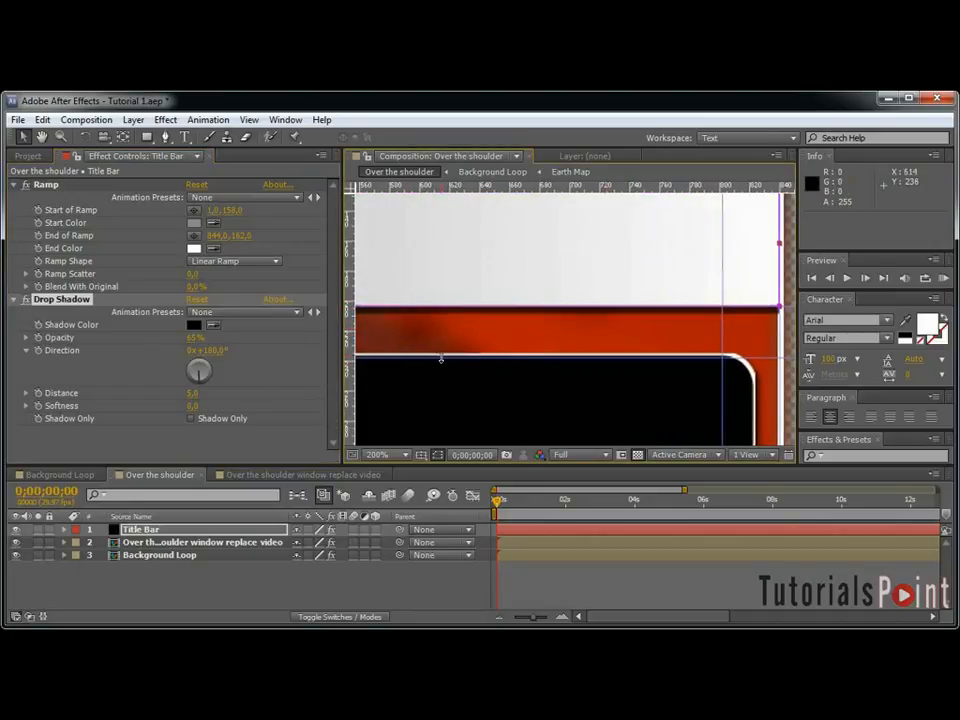
pyautogui.click(229, 394)
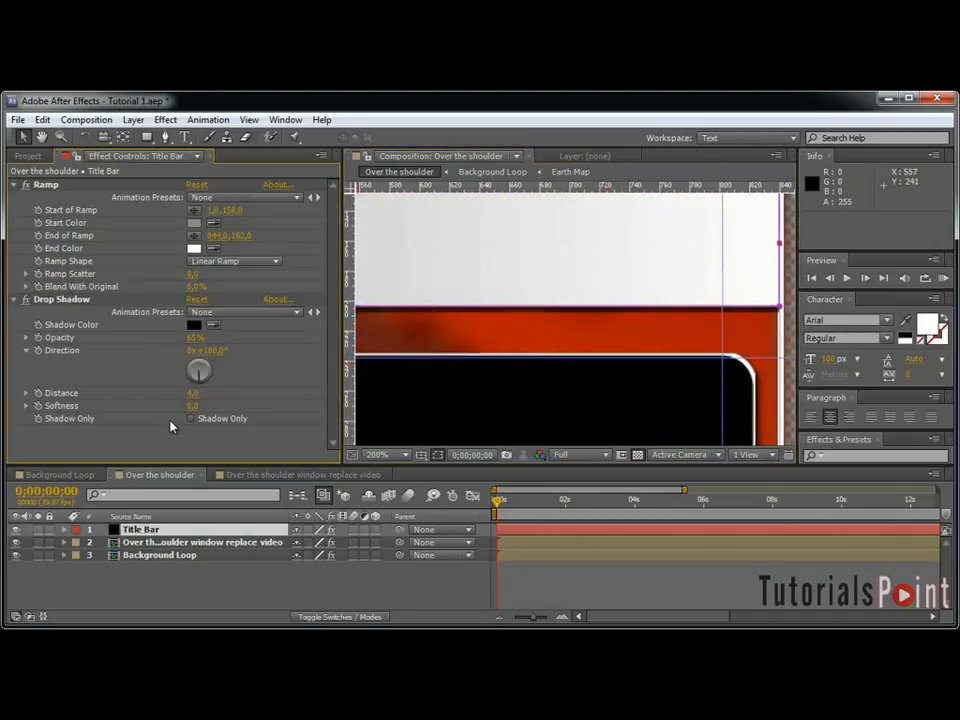
pyautogui.click(193, 407)
pyautogui.click(154, 369)
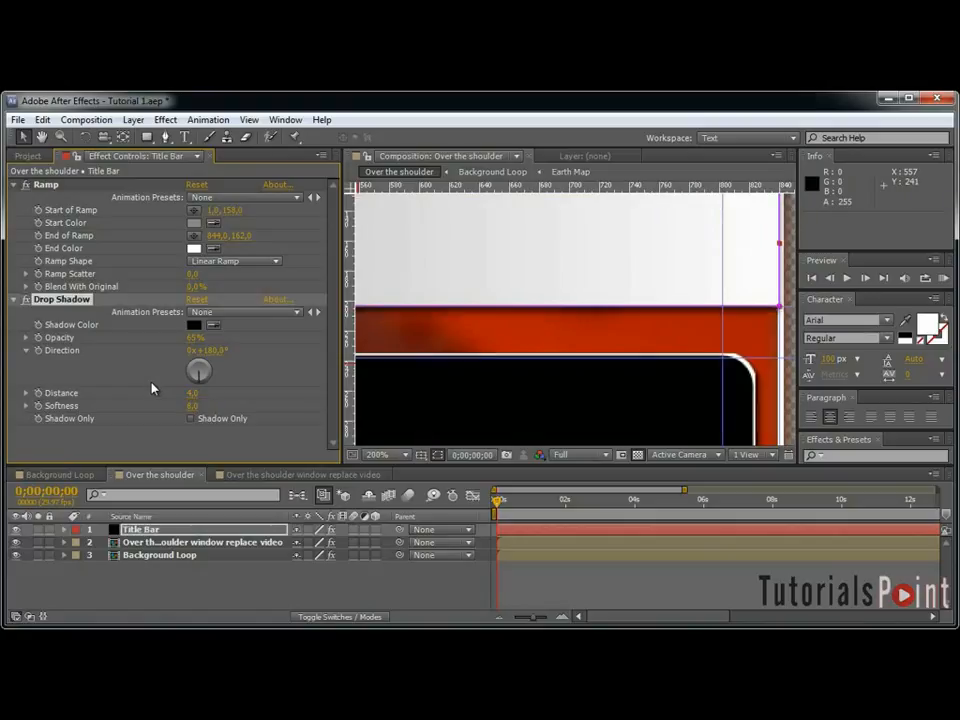
# Hide the guides and inspect the title bar's shadow along the whole width of the frame.
pyautogui.press('`')
pyautogui.press('space')
pyautogui.moveTo(420, 414); pyautogui.dragTo(783, 416)
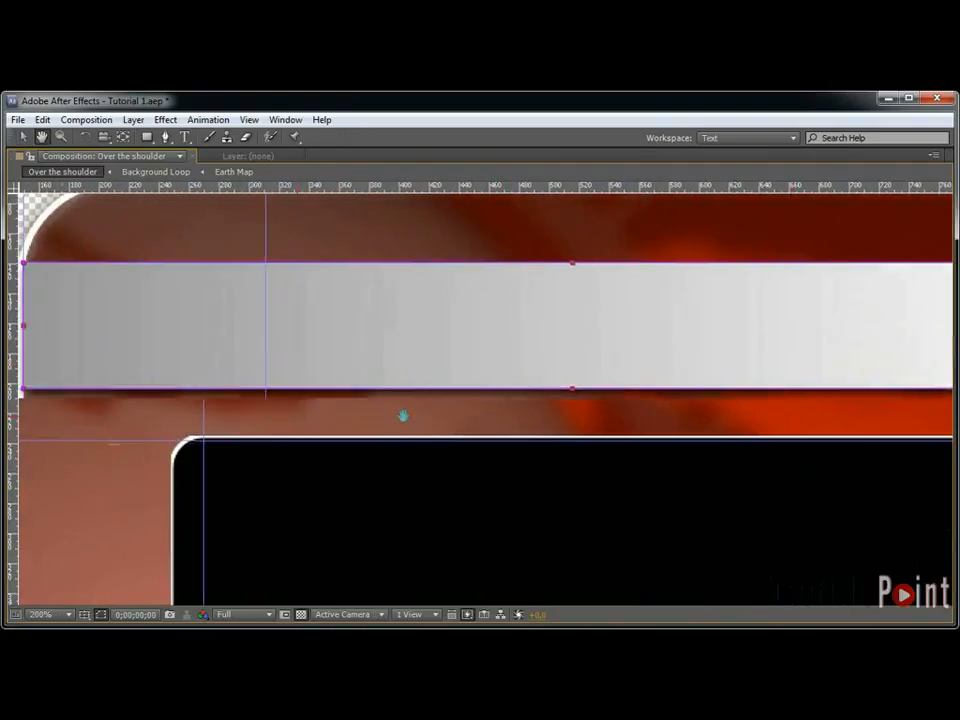
pyautogui.moveTo(298, 416); pyautogui.dragTo(676, 414)
pyautogui.hotkey('ctrl', ';')
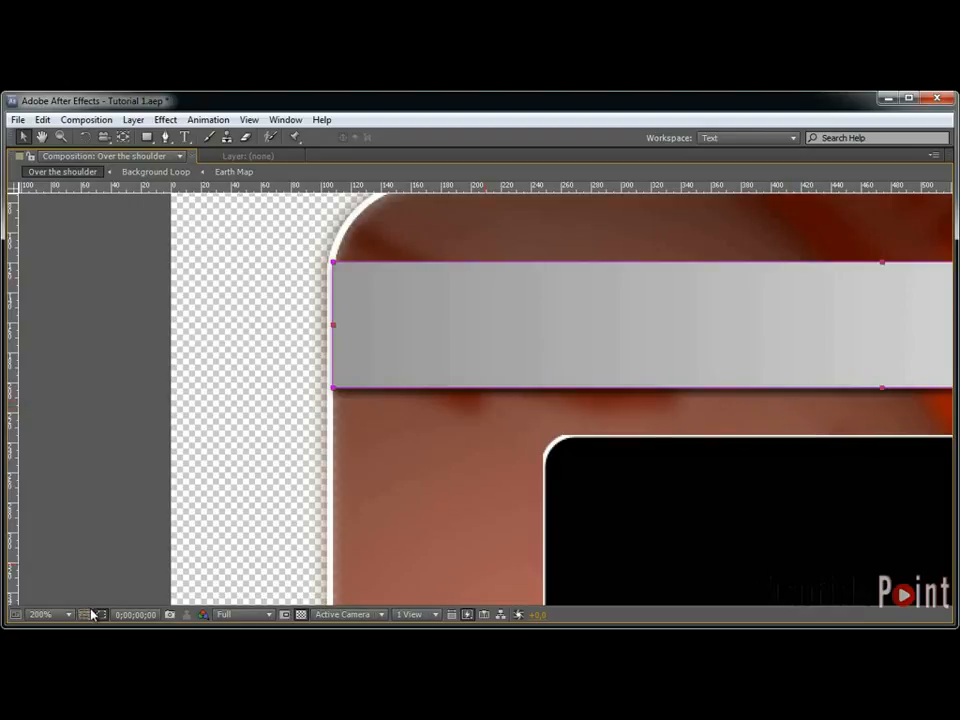
pyautogui.press('space')
pyautogui.moveTo(758, 424); pyautogui.dragTo(370, 423)
pyautogui.scroll(-1, 507, 428)
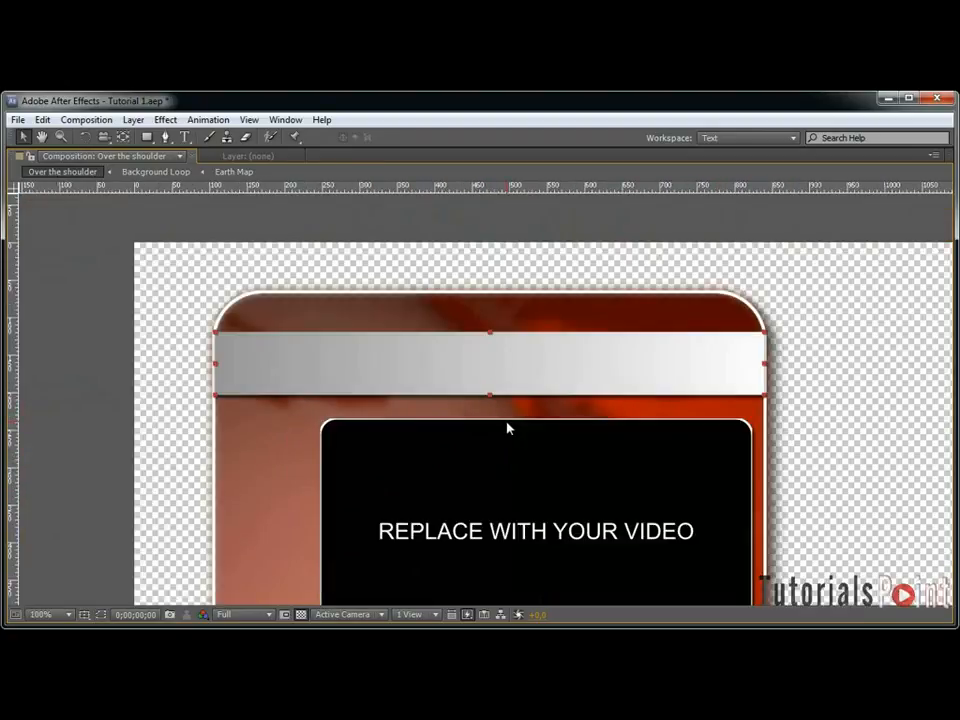
pyautogui.press('`')
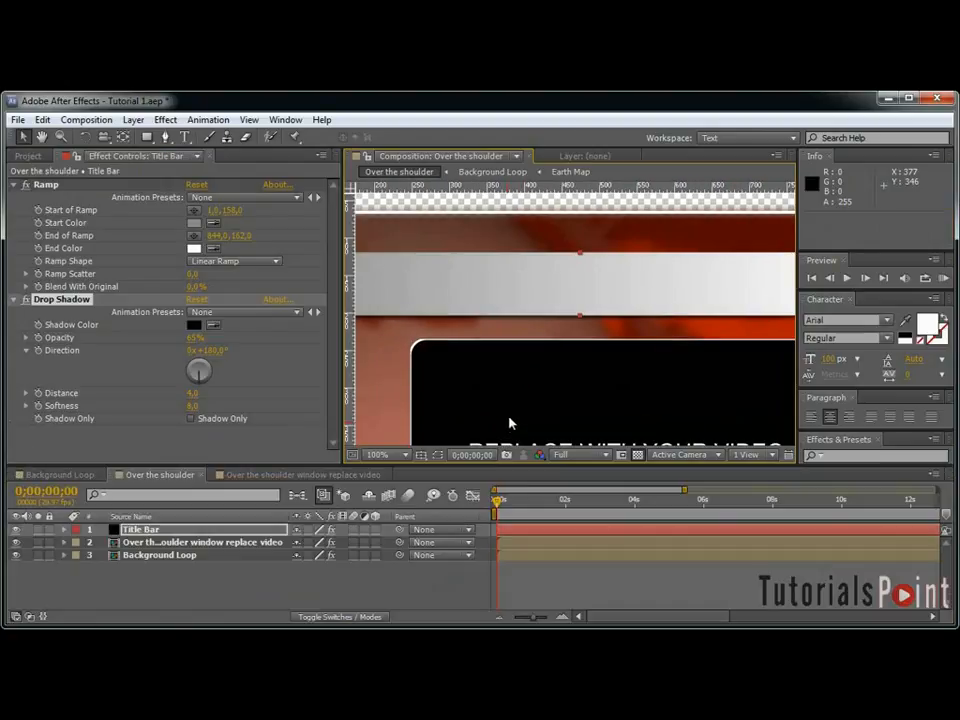
# Apply Bevel Alpha to the Title Bar with a light angle of 0° and a light intensity of 0.60.
pyautogui.click(165, 119)
pyautogui.moveTo(274, 590)
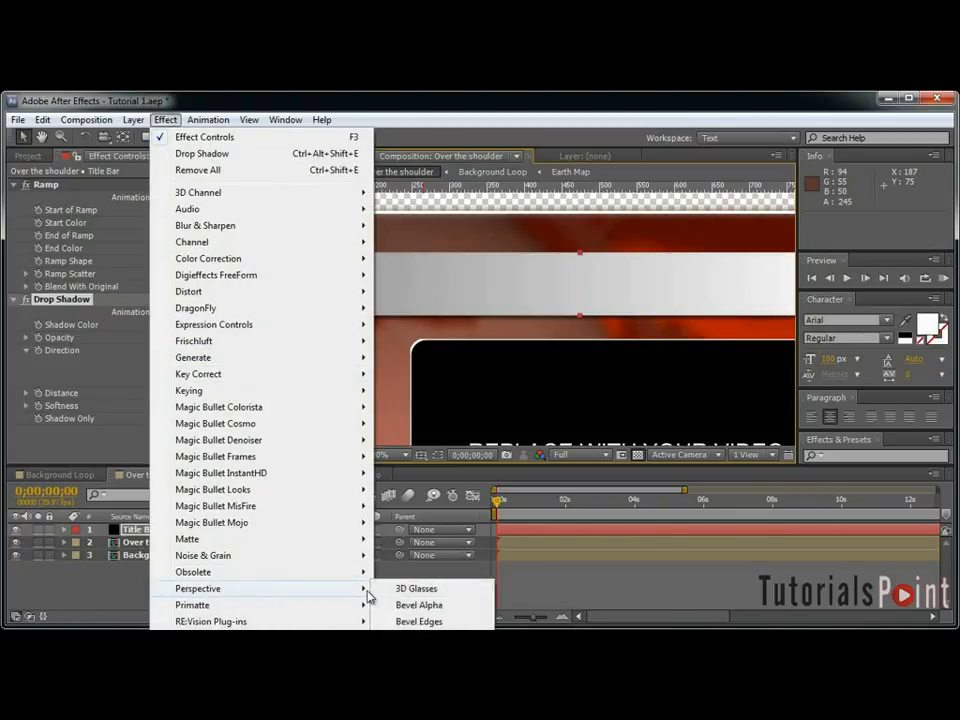
pyautogui.click(406, 606)
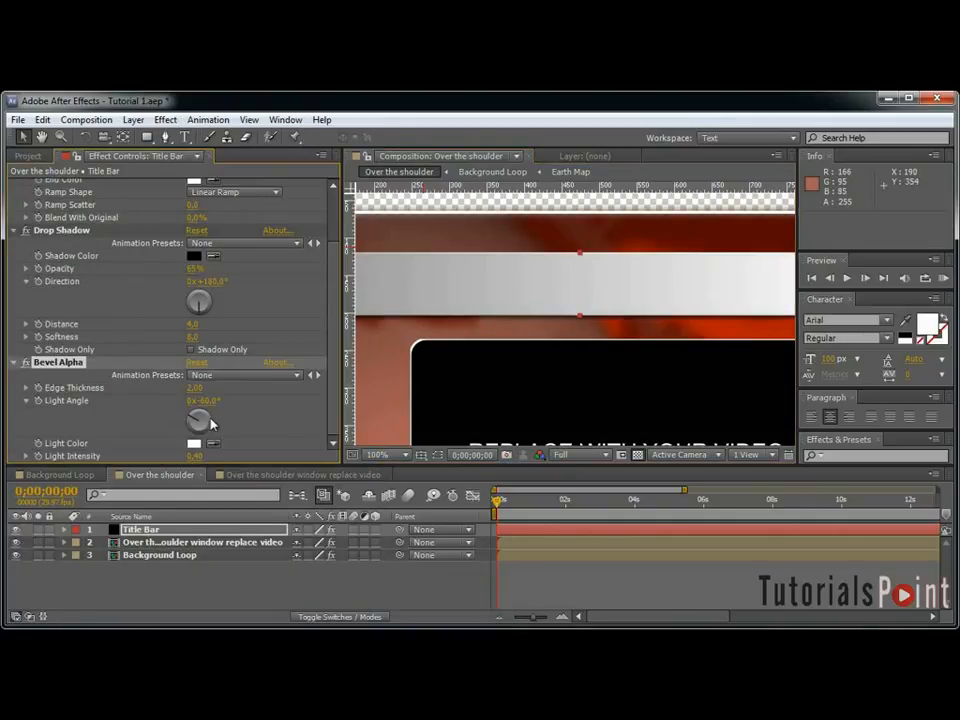
pyautogui.click(204, 400)
pyautogui.press('Return')
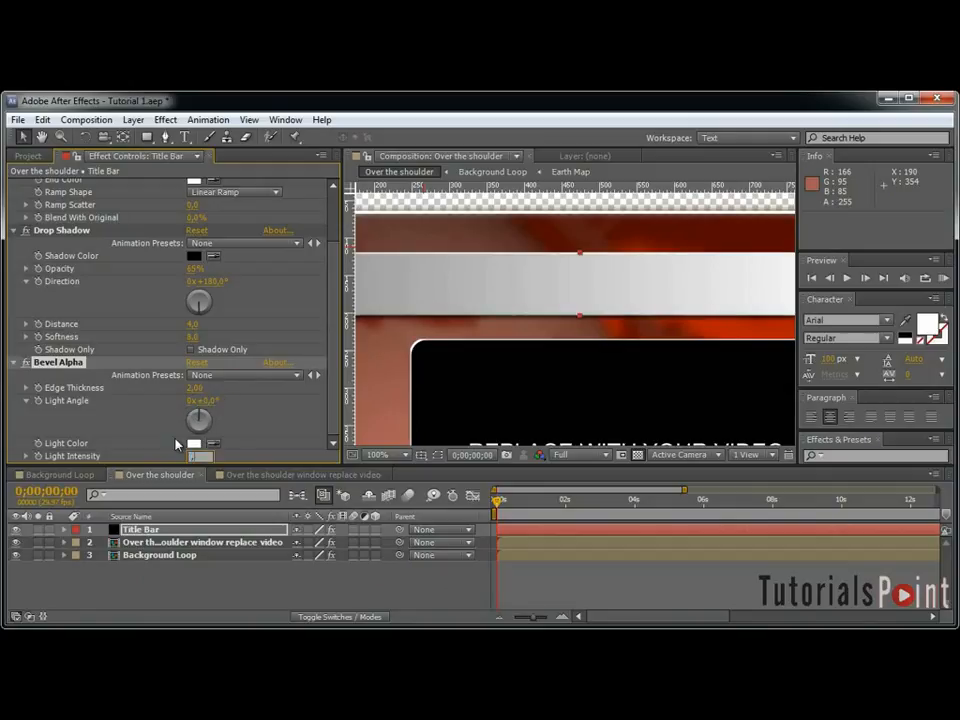
pyautogui.press('`')
pyautogui.press('`')
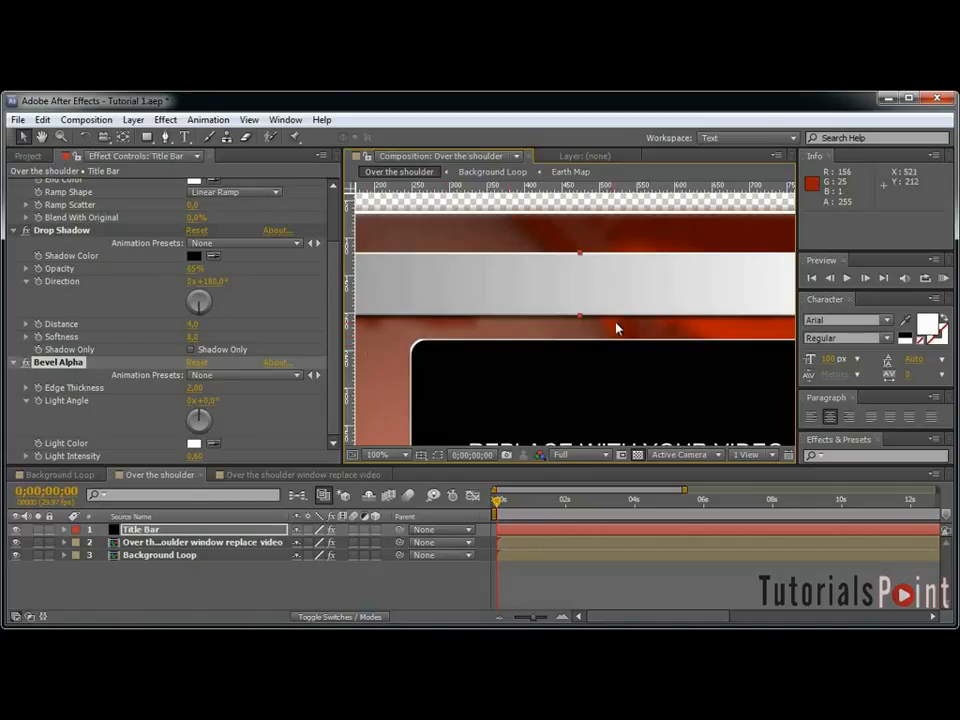
pyautogui.press('`')
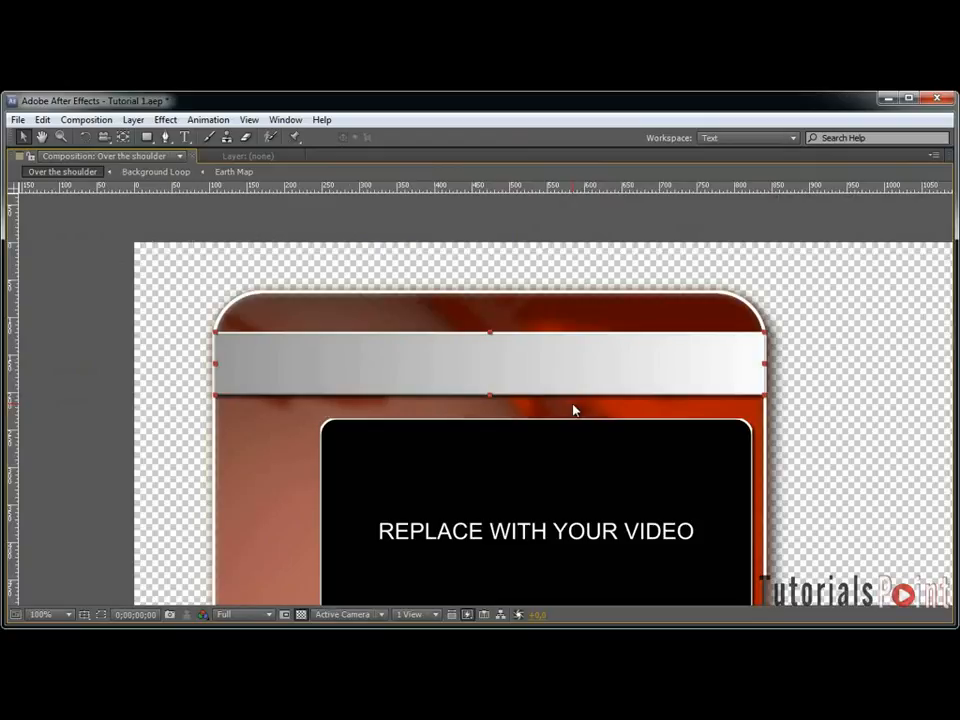
pyautogui.press('`')
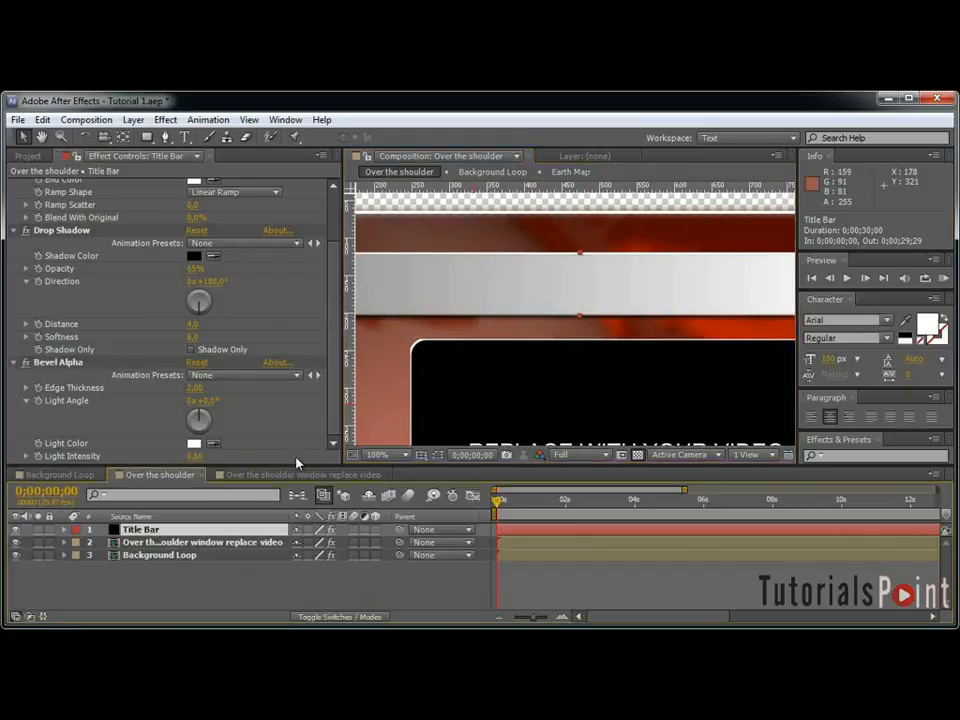
# Extend the right edge of the Title Bar mask outward to the outer edge of the frame's white outline.
pyautogui.press('`')
pyautogui.scroll(1, 772, 326)
pyautogui.moveTo(827, 319); pyautogui.dragTo(506, 345)
pyautogui.scroll(1, 804, 294)
pyautogui.moveTo(827, 287); pyautogui.dragTo(384, 457)
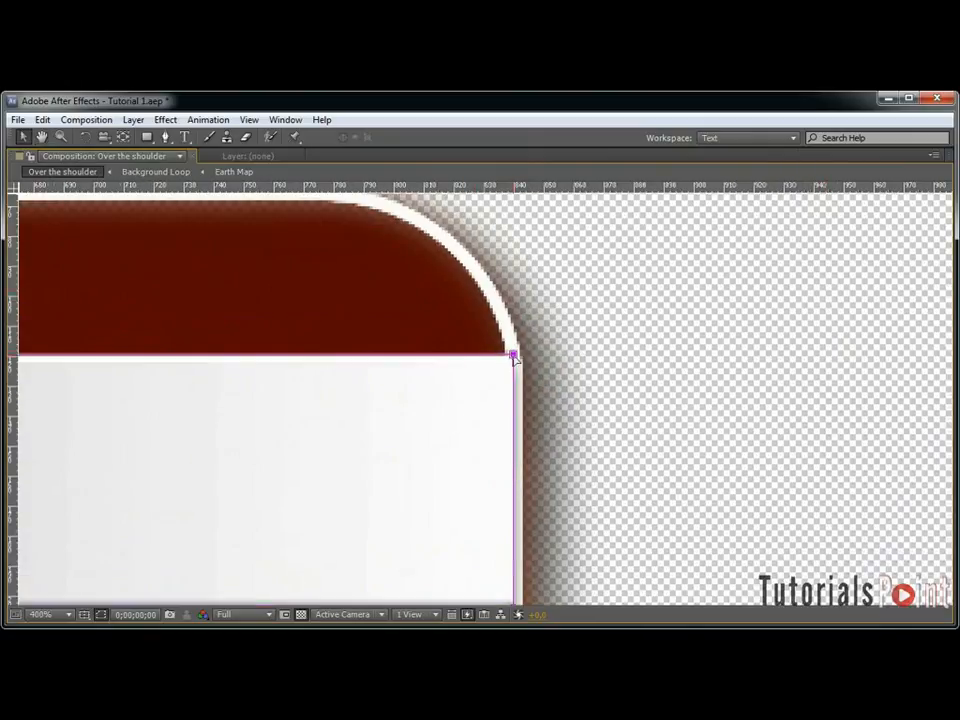
pyautogui.moveTo(513, 480); pyautogui.dragTo(520, 484)
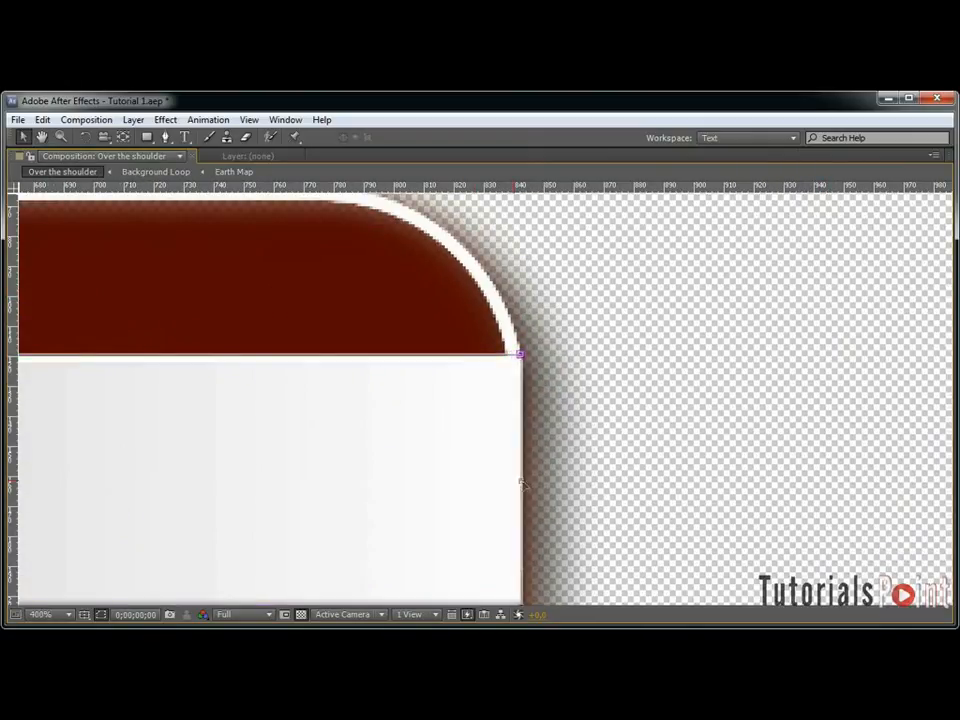
# Extend the left edge of the Title Bar mask outward to the outer edge of the frame's white outline.
pyautogui.scroll(-1, 520, 484)
pyautogui.moveTo(296, 452); pyautogui.dragTo(853, 438)
pyautogui.moveTo(331, 437); pyautogui.dragTo(711, 437)
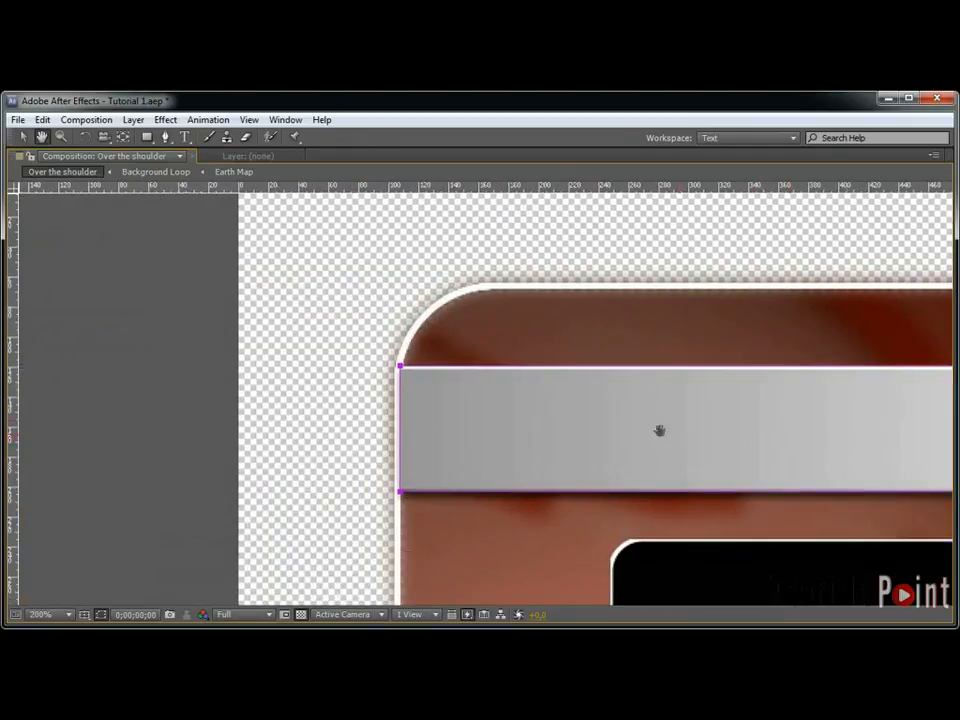
pyautogui.press('.')
pyautogui.moveTo(277, 377); pyautogui.dragTo(315, 377)
pyautogui.press('v')
pyautogui.click(358, 348)
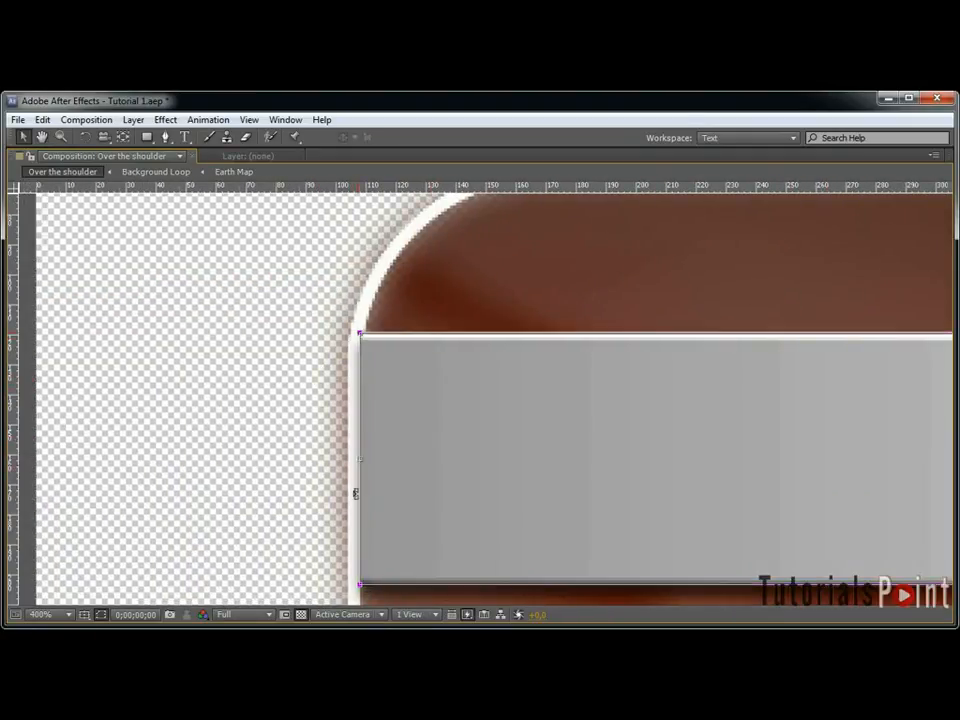
pyautogui.moveTo(358, 459)
pyautogui.mouseDown()
pyautogui.moveTo(366, 456)
pyautogui.moveTo(350, 463)
pyautogui.mouseUp()
pyautogui.scroll(-3, 350, 463)
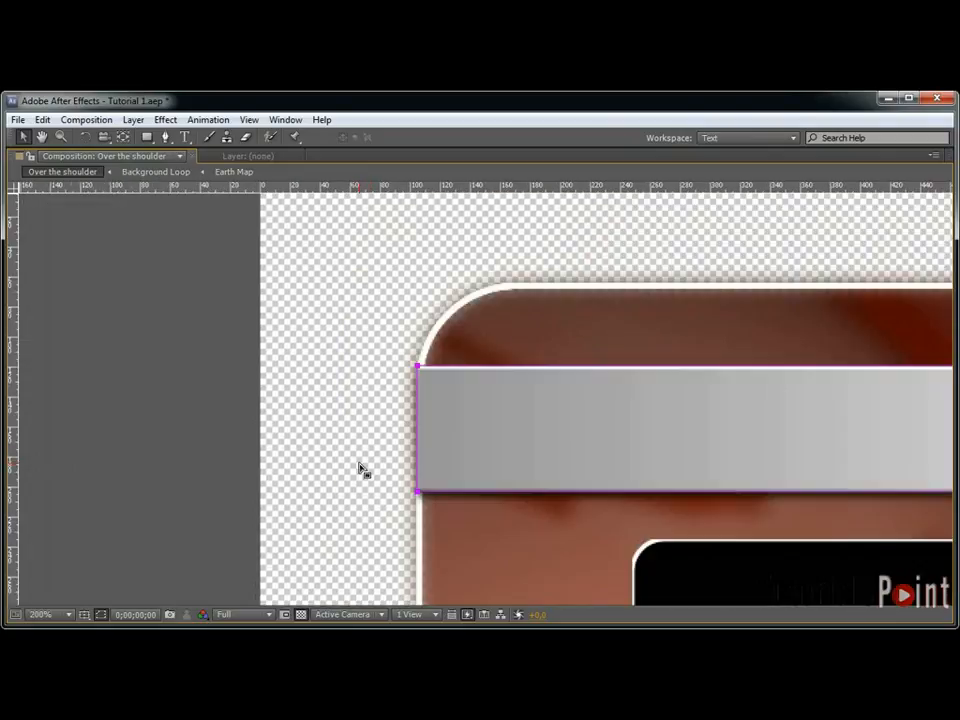
# Examine the complete frame graphic with the title bar and placeholder window at reduced magnification.
pyautogui.press('`')
pyautogui.press('`')
pyautogui.moveTo(716, 394); pyautogui.dragTo(531, 326)
pyautogui.scroll(-2, 540, 400)
pyautogui.moveTo(546, 467); pyautogui.dragTo(467, 362)
pyautogui.press('v')
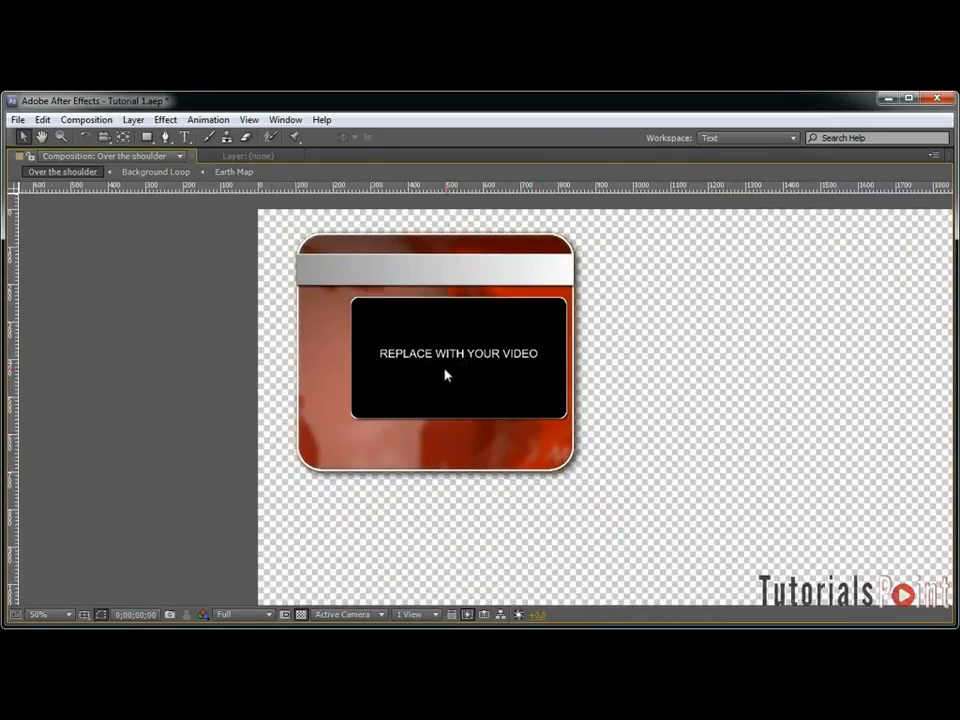
pyautogui.press('`')
pyautogui.scroll(-2, 525, 317)
# Parent the Title Bar and Over the shoulder window replace video layers to the Background Loop layer.
pyautogui.click(190, 542)
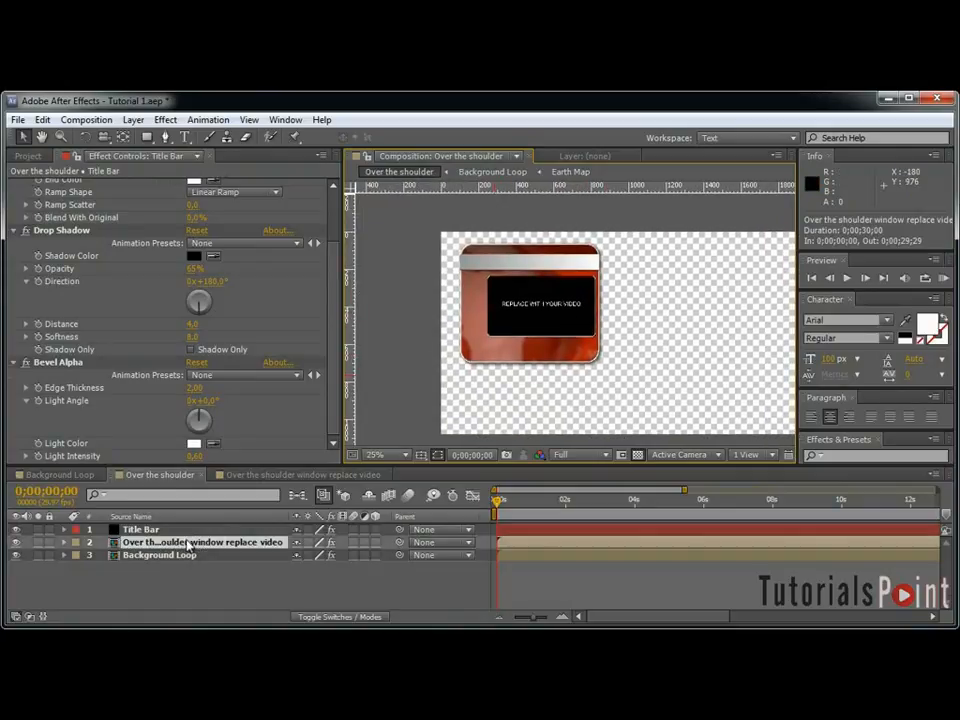
pyautogui.keyDown('ctrl'); pyautogui.click(140, 529); pyautogui.keyUp('ctrl')
pyautogui.moveTo(399, 529); pyautogui.dragTo(165, 556)
# Keyframe Background Loop's Position at 960, 540 on 0;00;00;20 and at -140, 540 on the first frame for an off-screen start.
pyautogui.click(160, 555)
pyautogui.press('p')
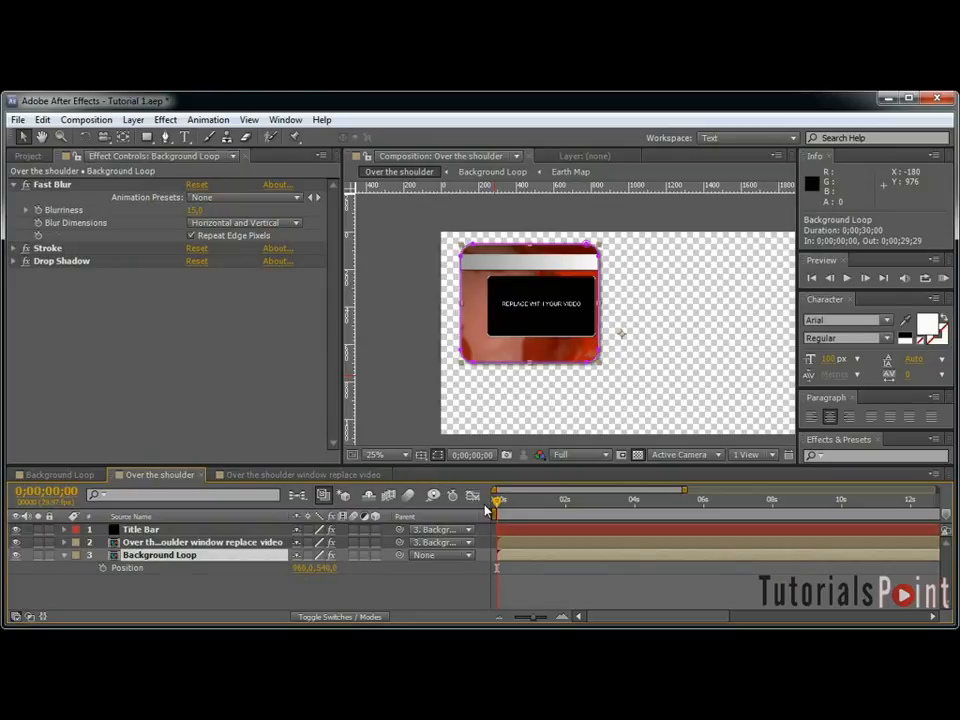
pyautogui.hotkey('shift', 'pagedown')
pyautogui.hotkey('shift', 'pagedown')
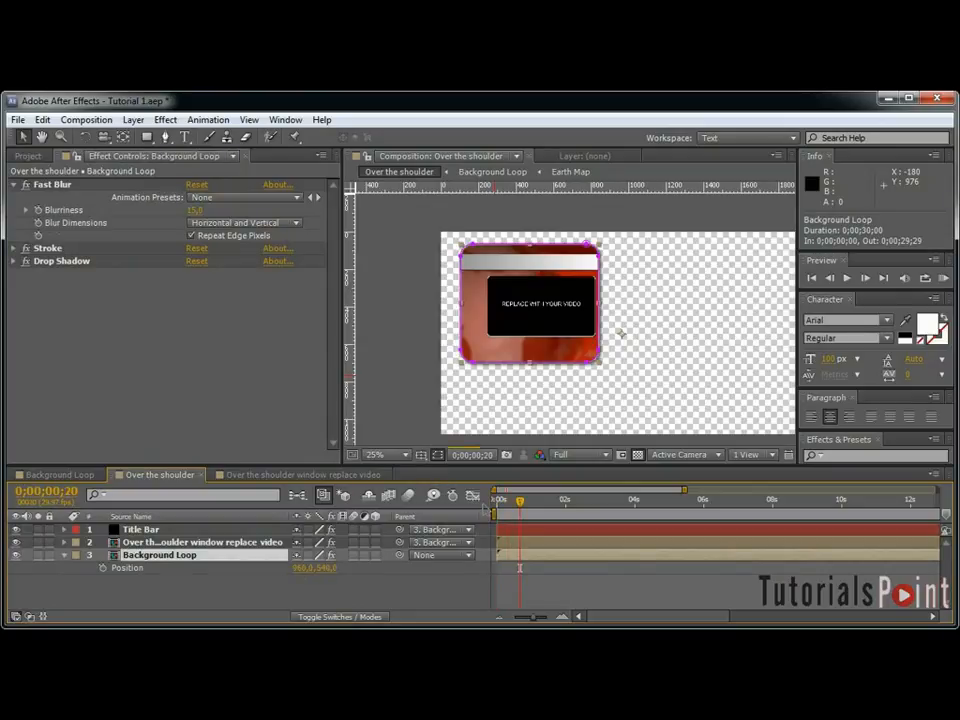
pyautogui.click(102, 568)
pyautogui.press('Home')
pyautogui.moveTo(298, 577); pyautogui.dragTo(210, 577)
# Enable motion blur for all three layers and the composition, and ease the Background Loop Position keyframe at 0;00;00;20.
pyautogui.moveTo(356, 555); pyautogui.dragTo(356, 529)
pyautogui.click(410, 496)
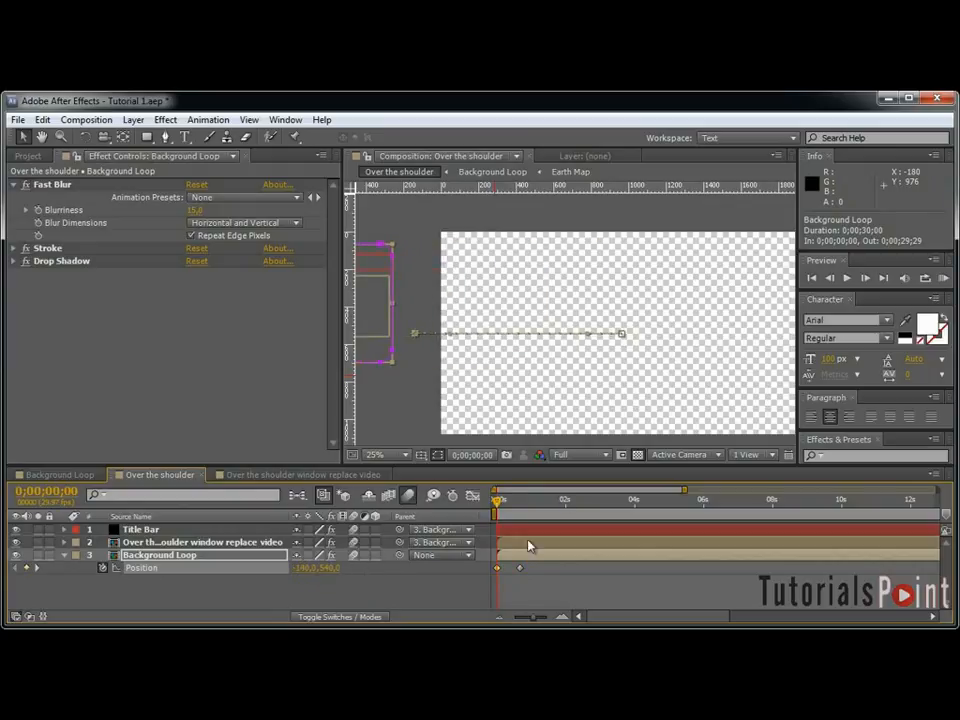
pyautogui.click(520, 568)
pyautogui.rightClick(520, 568)
pyautogui.moveTo(600, 719)
pyautogui.click(755, 640)
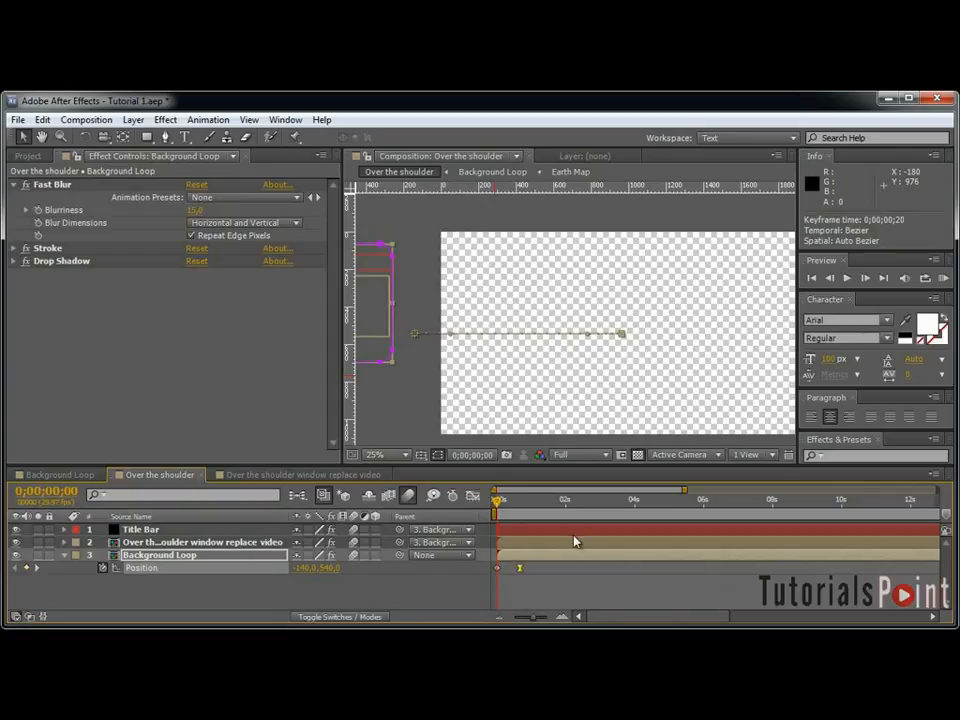
pyautogui.moveTo(497, 502); pyautogui.dragTo(524, 513)
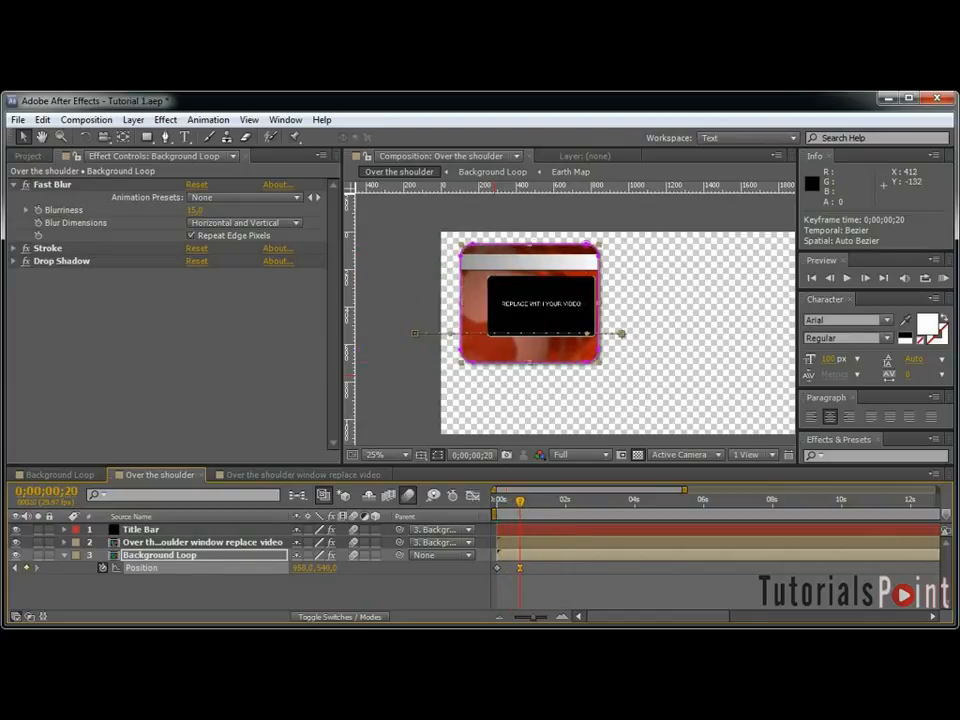
# Show the project's folder list and close the Over the shoulder window replace video timeline.
pyautogui.click(30, 156)
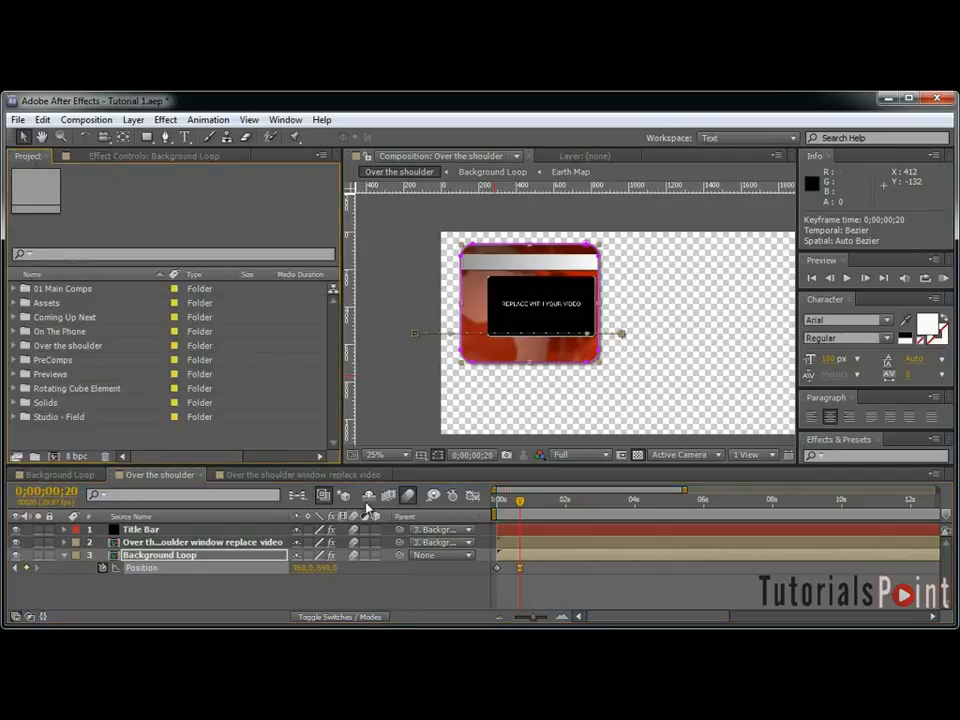
pyautogui.click(285, 476)
pyautogui.click(389, 476)
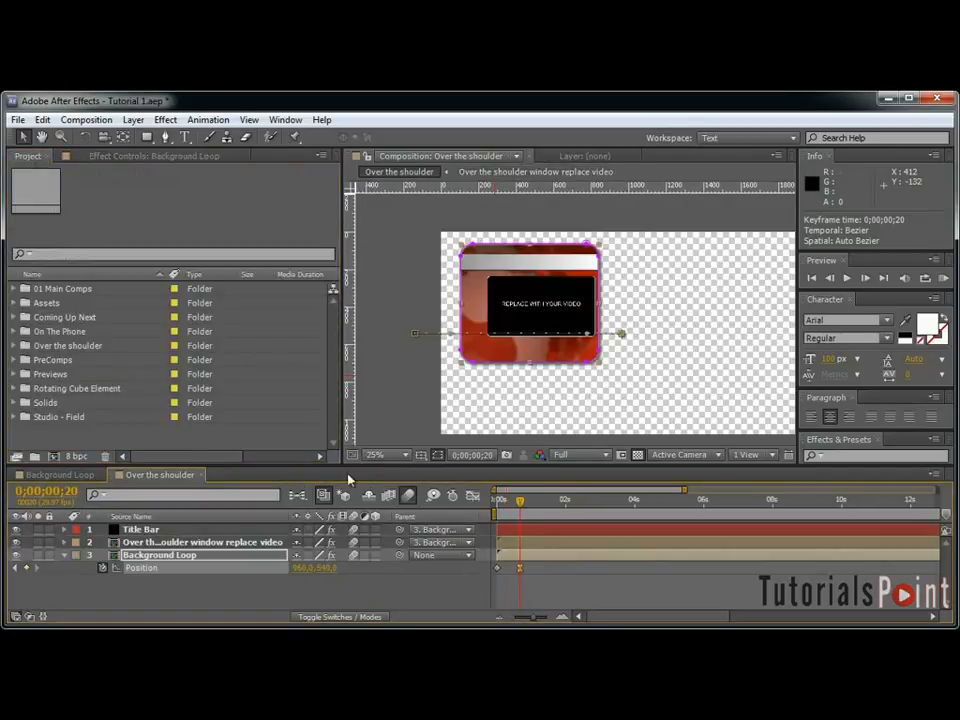
# Collapse the Background Loop layer's properties and expand the Lower 3rd references folder in the project.
pyautogui.click(64, 556)
pyautogui.moveTo(425, 466); pyautogui.dragTo(425, 497)
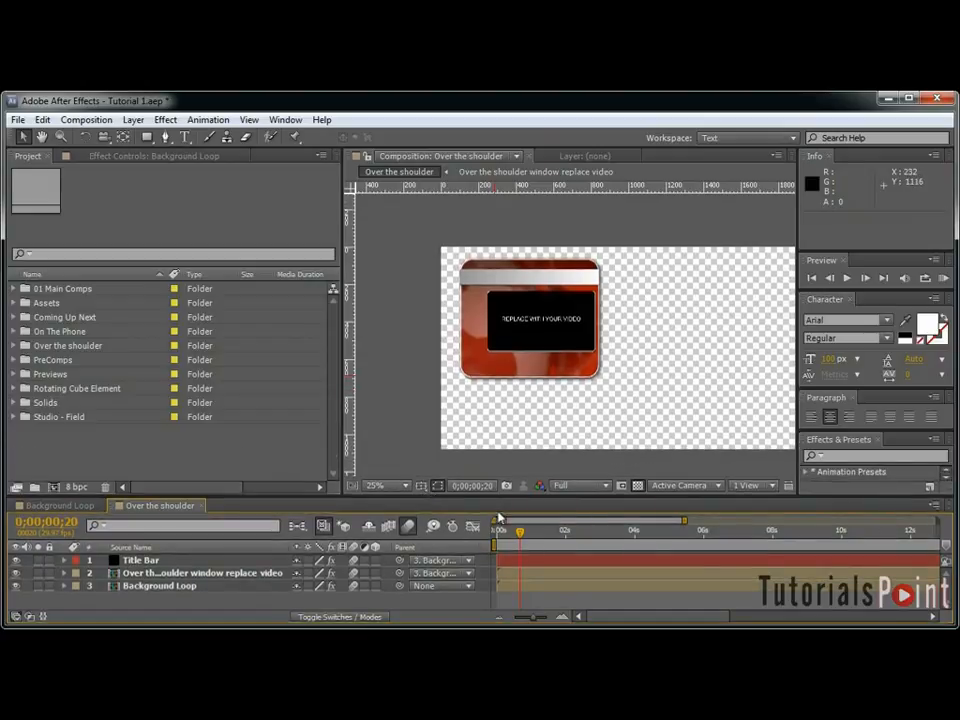
pyautogui.hotkey('ctrl', 'z')
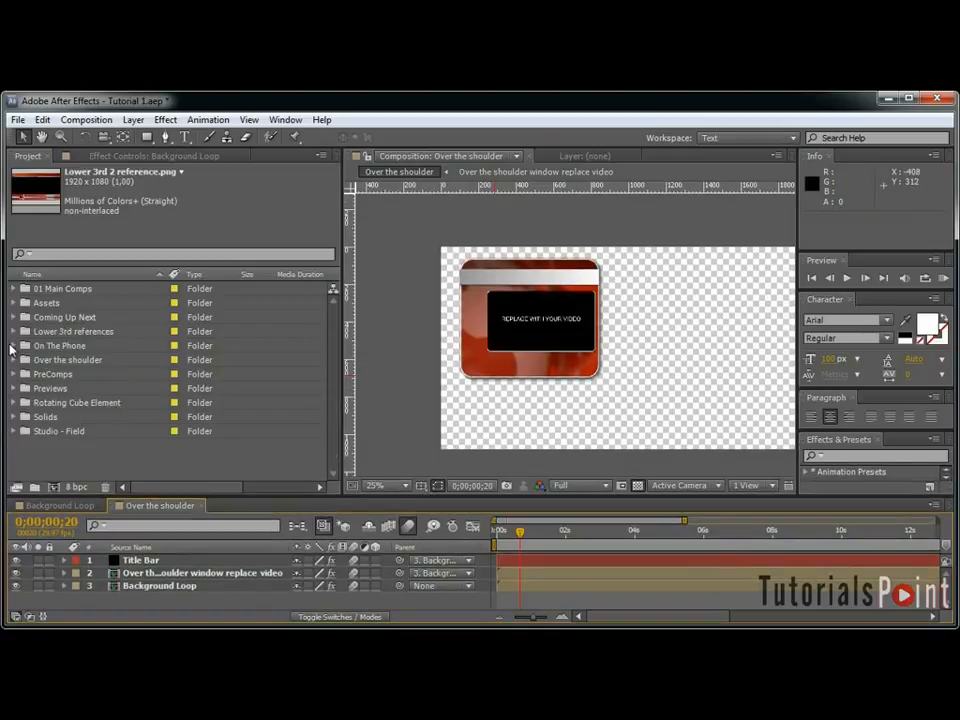
pyautogui.click(70, 331)
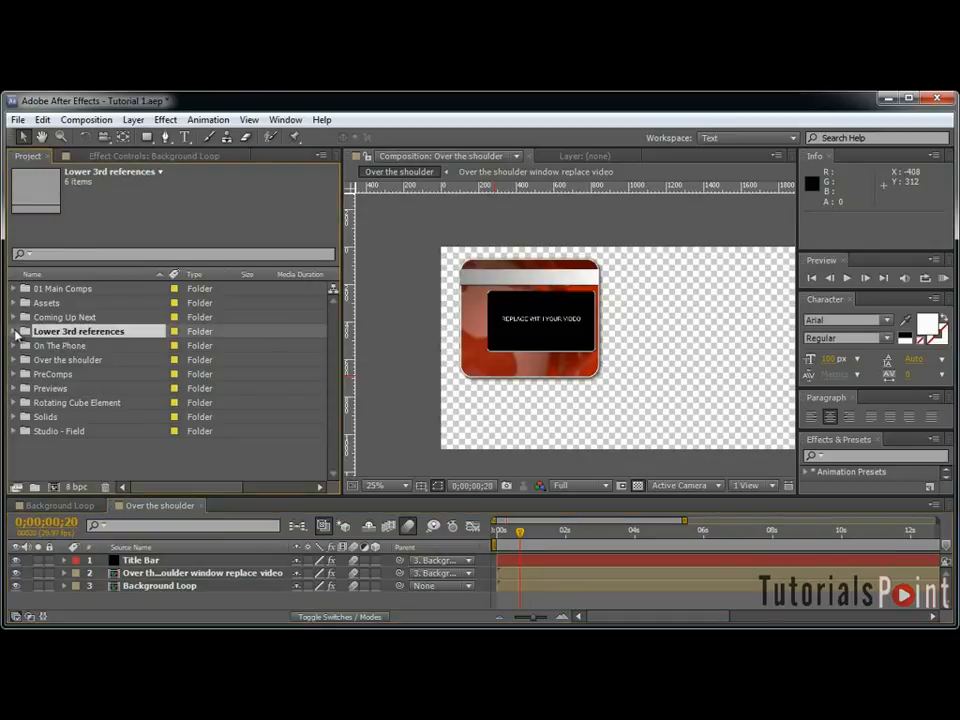
pyautogui.click(14, 331)
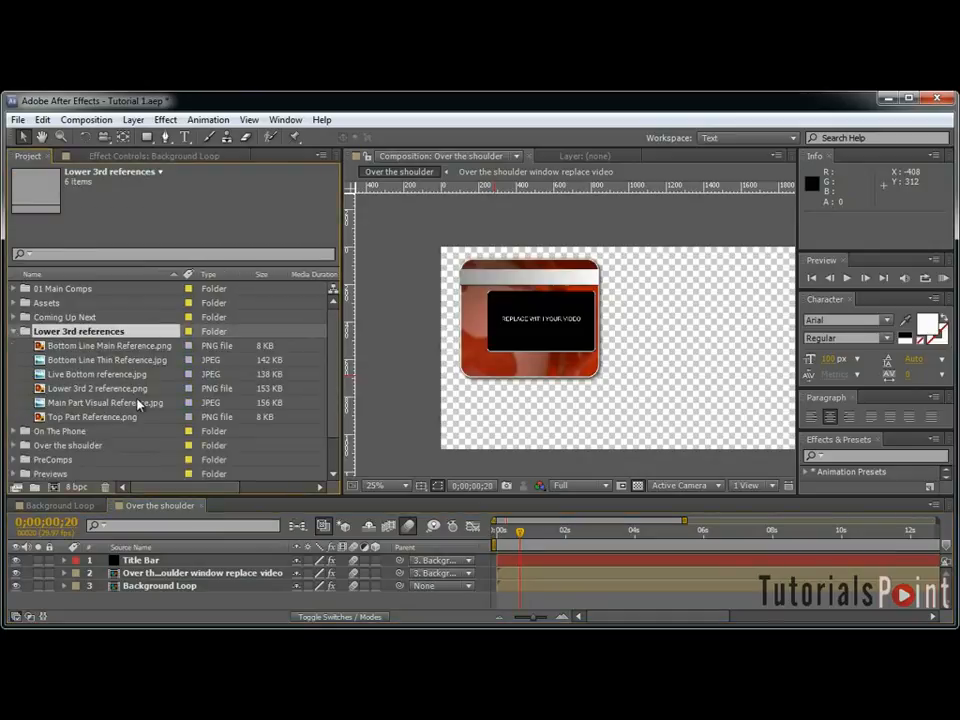
pyautogui.moveTo(694, 343)
pyautogui.mouseDown()
pyautogui.moveTo(675, 330)
pyautogui.moveTo(690, 327)
pyautogui.mouseUp()
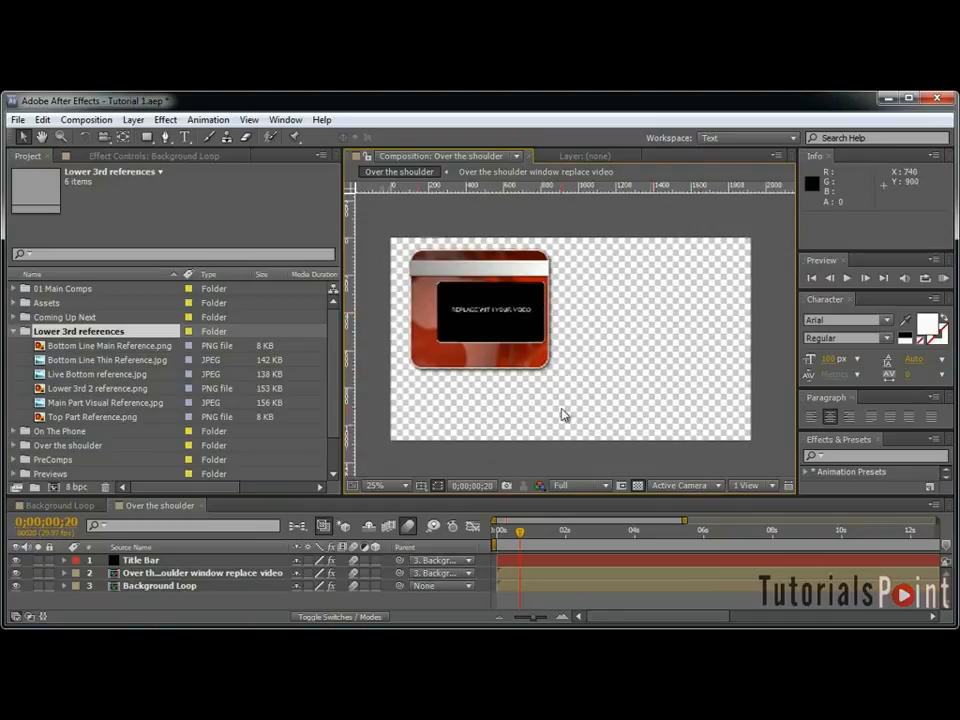
# Create a composition from Bottom Line Main Reference.png and rename it Lower 3rd V1.
pyautogui.click(100, 346)
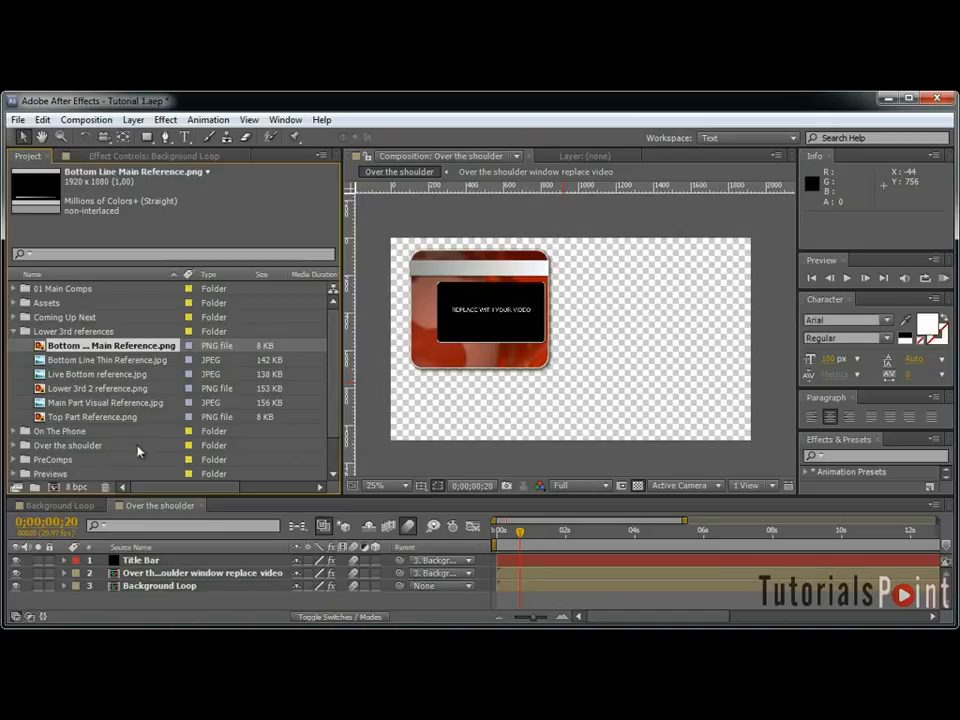
pyautogui.hotkey('ctrl', 'n')
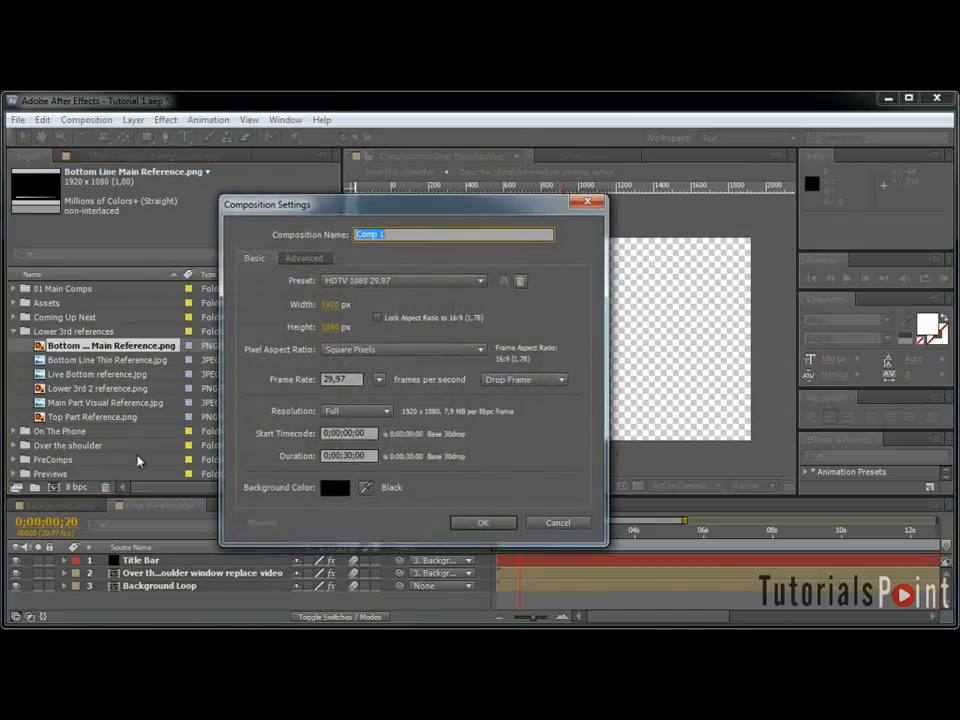
pyautogui.press('Escape')
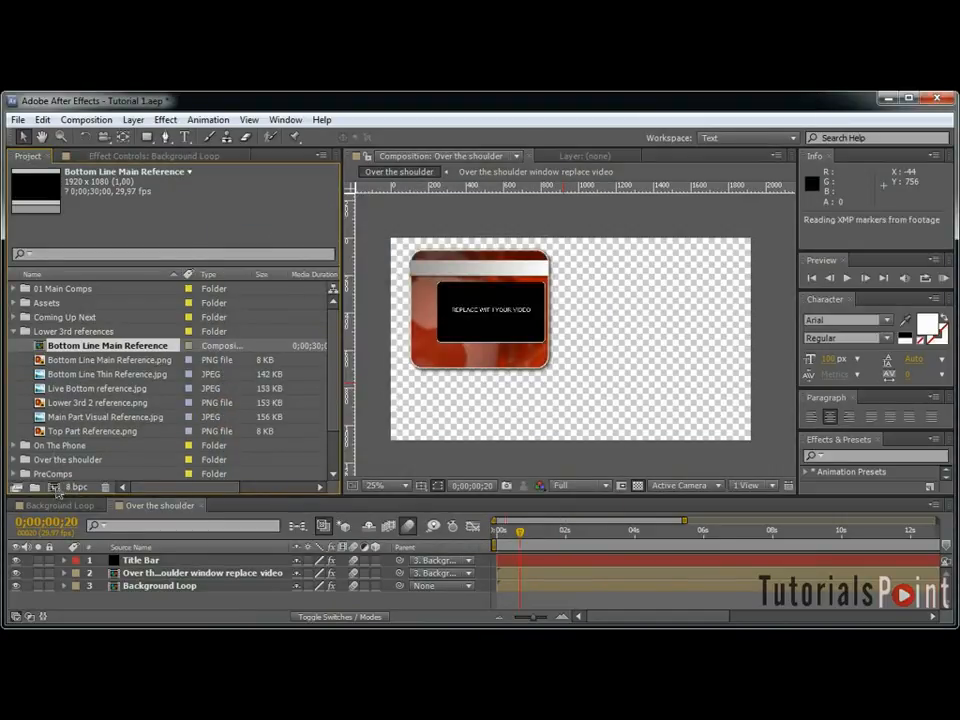
pyautogui.moveTo(57, 489); pyautogui.dragTo(53, 487)
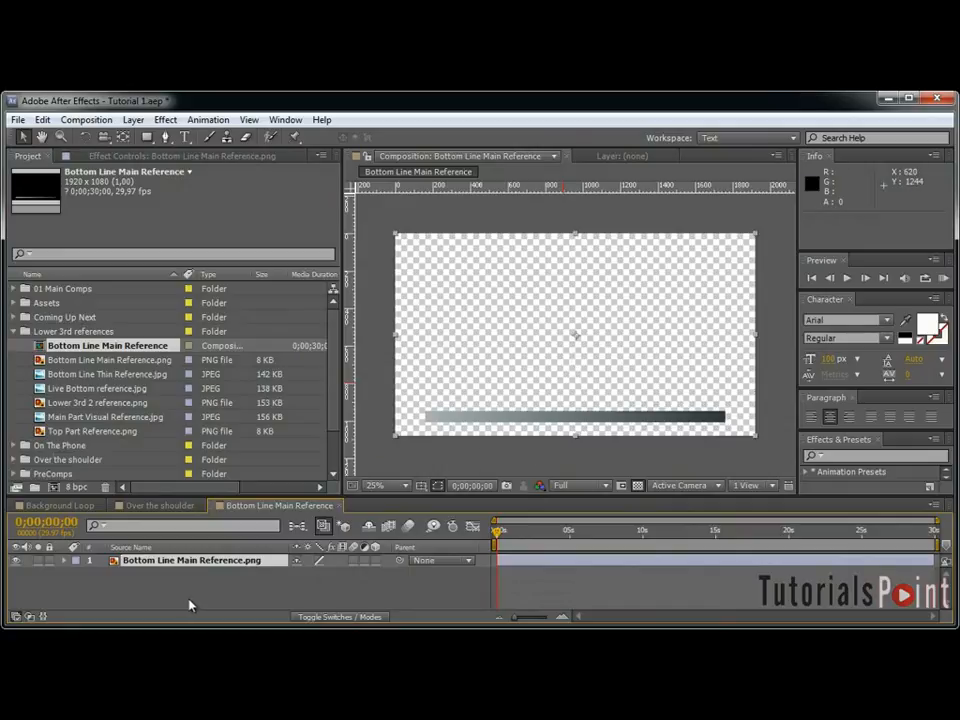
pyautogui.hotkey('ctrl', 'k')
pyautogui.write('Lo')
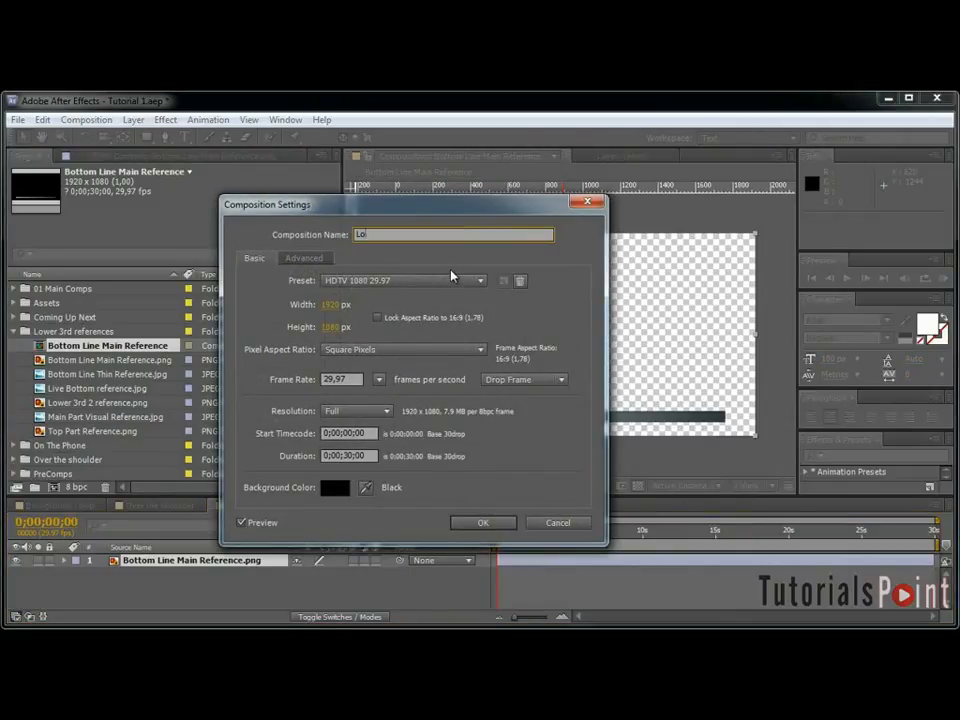
pyautogui.write('wer 3rd V1')
pyautogui.click(487, 523)
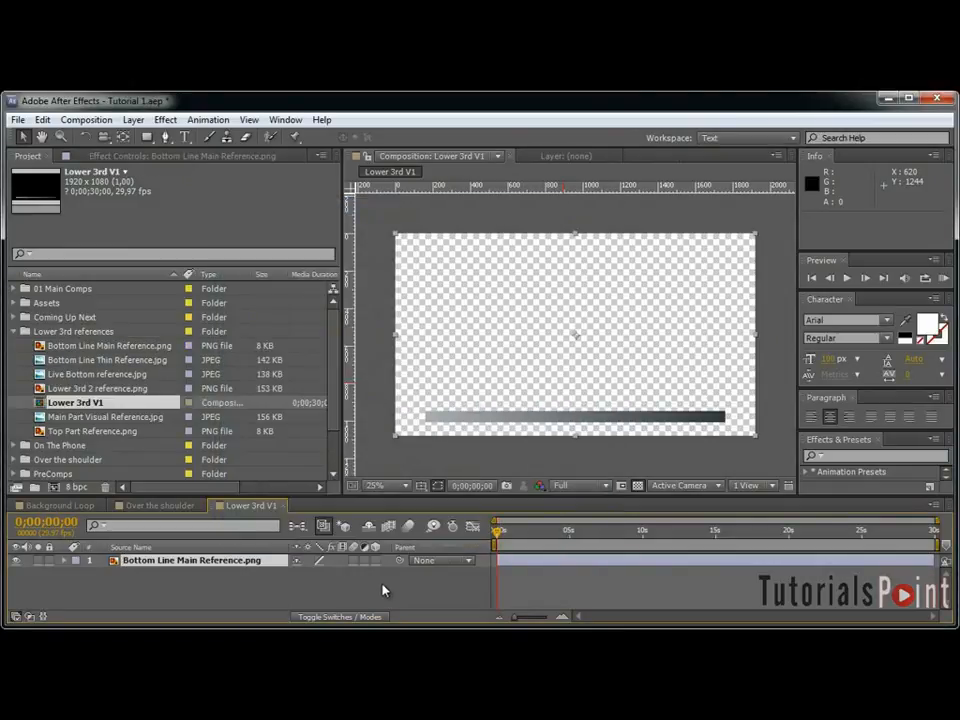
# Add a black 1920 x 1080 solid named Bottom Line to the Lower 3rd V1 composition.
pyautogui.hotkey('ctrl', 'y')
pyautogui.write('Bottom Line')
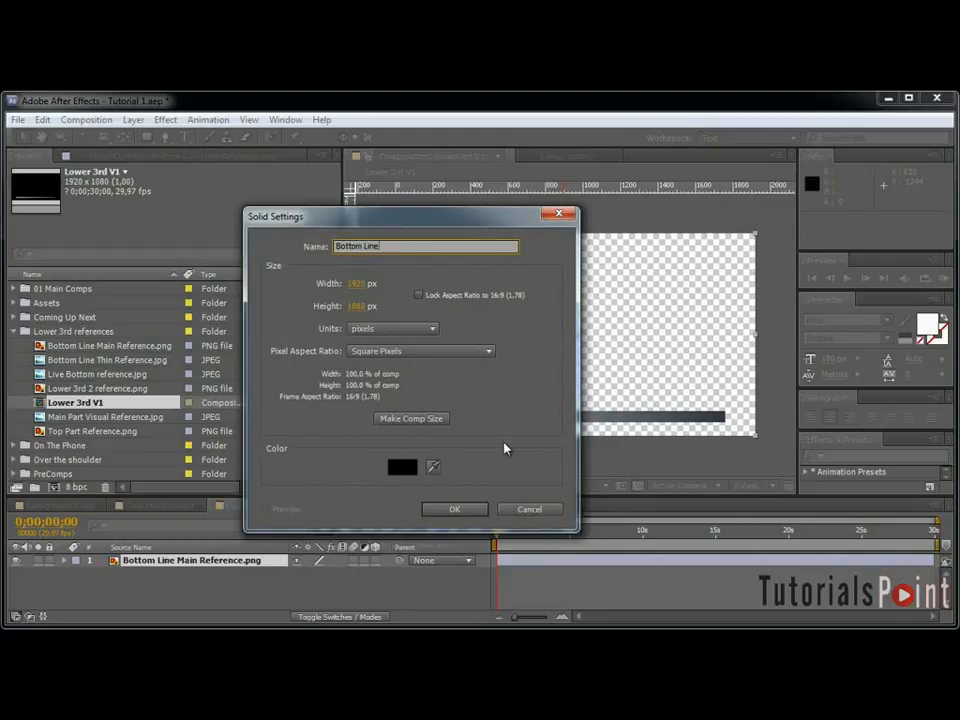
pyautogui.click(463, 511)
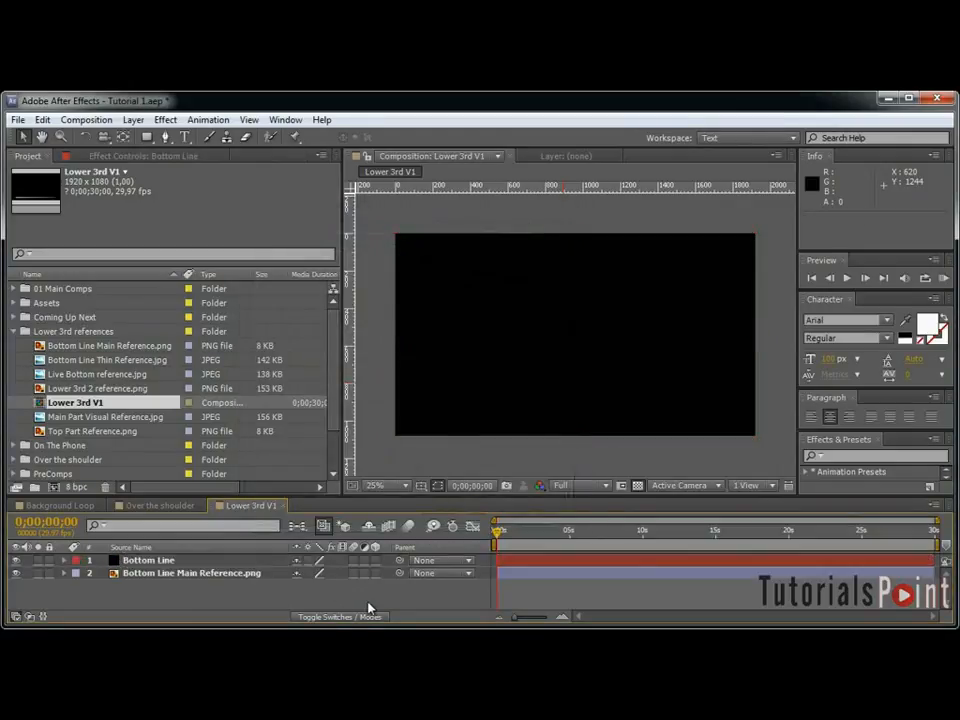
pyautogui.hotkey('ctrl', 'k')
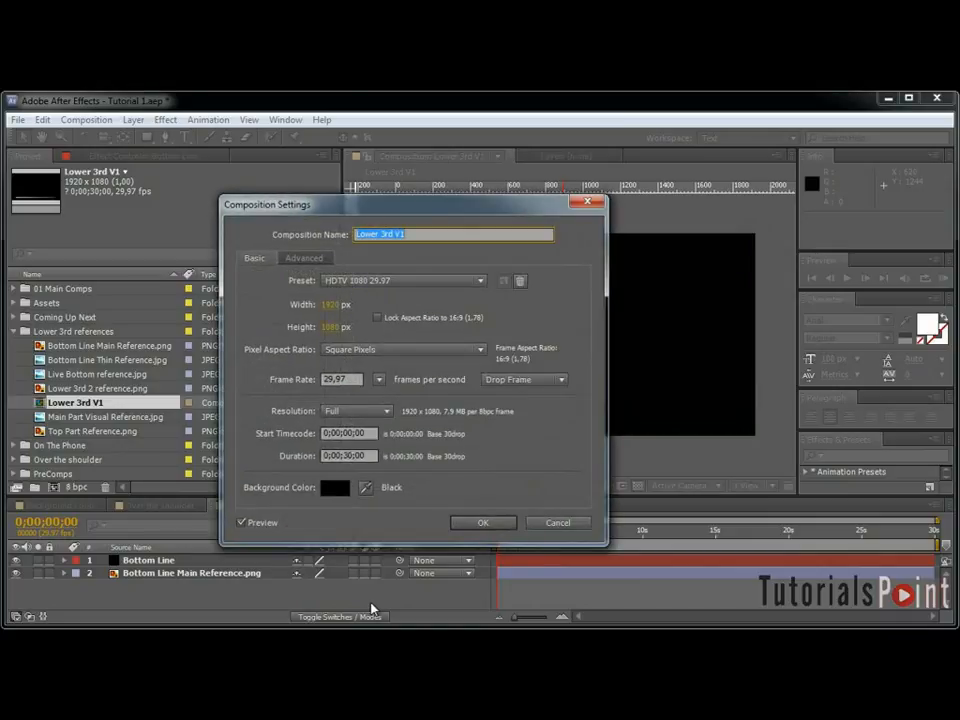
pyautogui.press('Return')
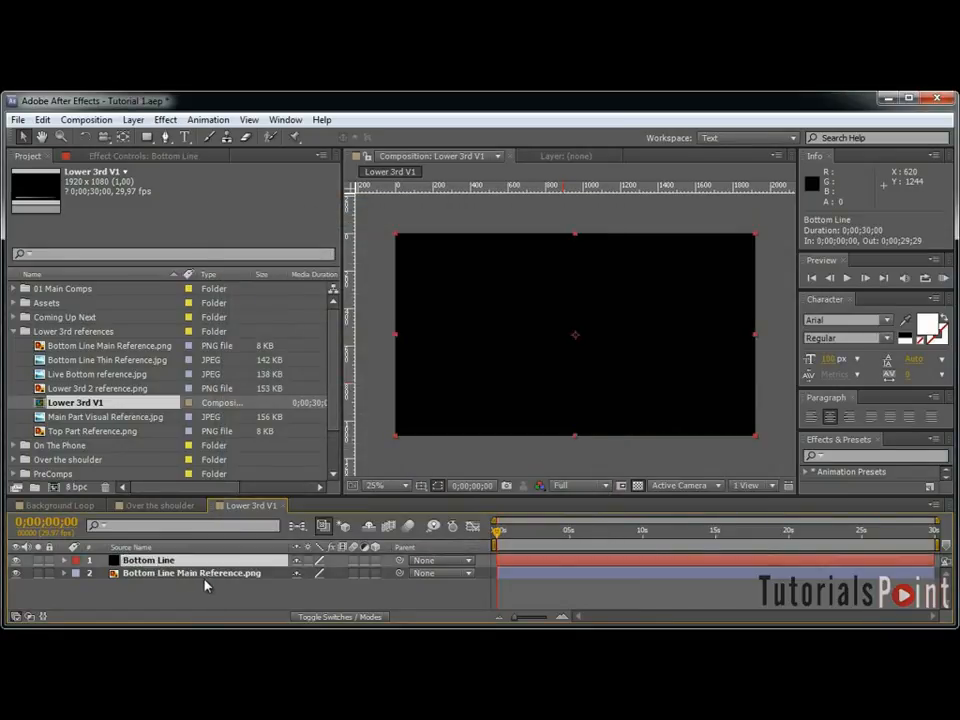
# Pre-compose the Bottom Line solid and its reference image into a composition named Bottom Line, moving all attributes.
pyautogui.keyDown('shift'); pyautogui.click(160, 574); pyautogui.keyUp('shift')
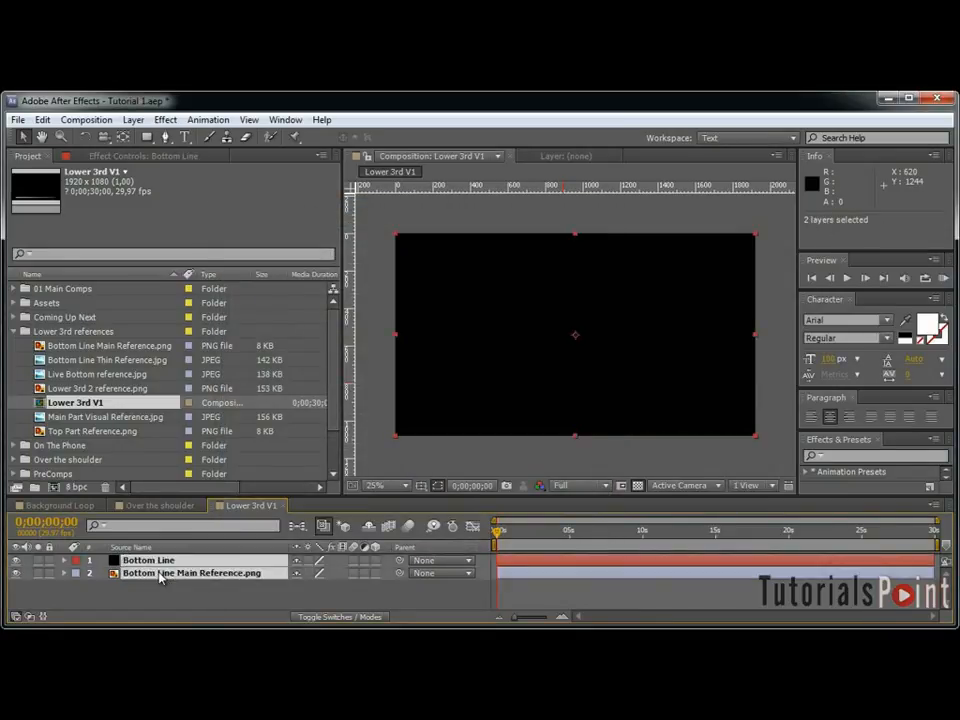
pyautogui.hotkey('ctrl', 'shift', 'c')
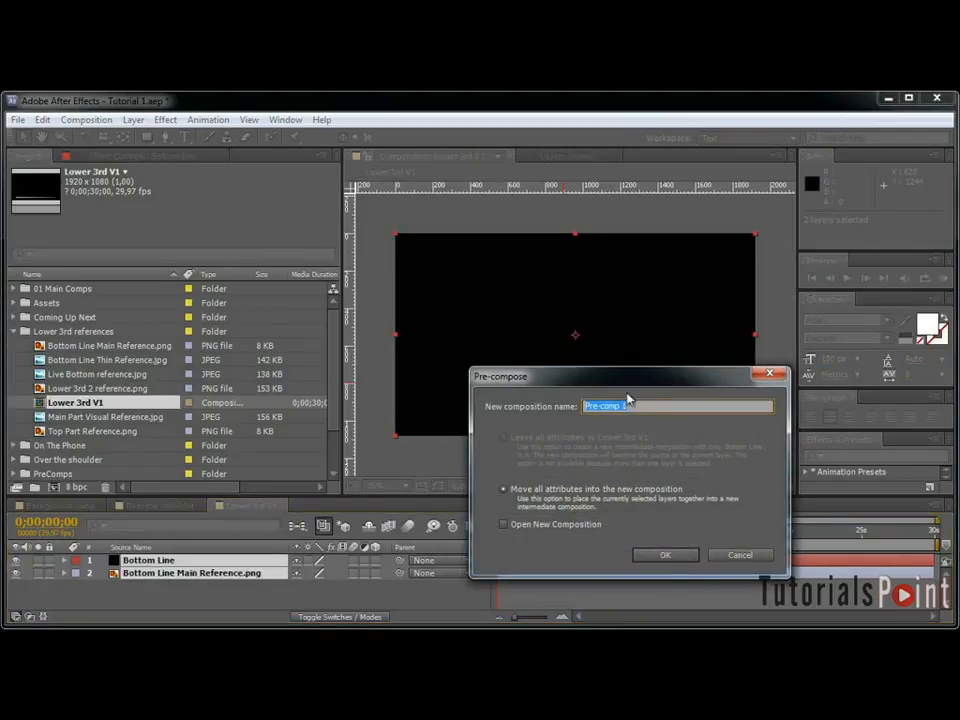
pyautogui.moveTo(652, 380); pyautogui.dragTo(617, 298)
pyautogui.write('Bot')
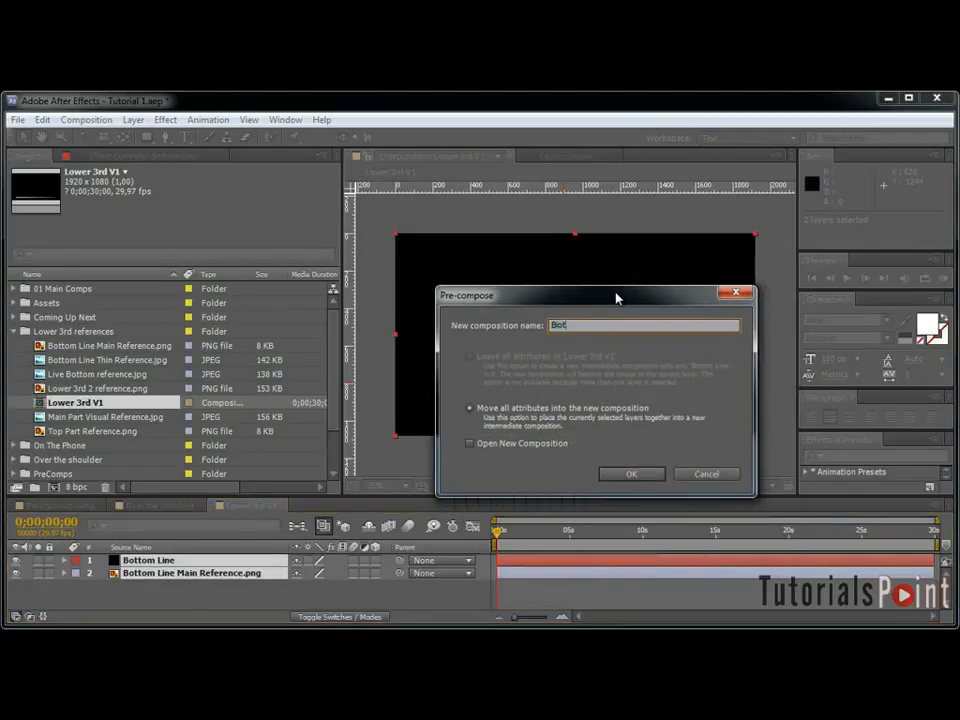
pyautogui.write('tom Line')
pyautogui.press('Return')
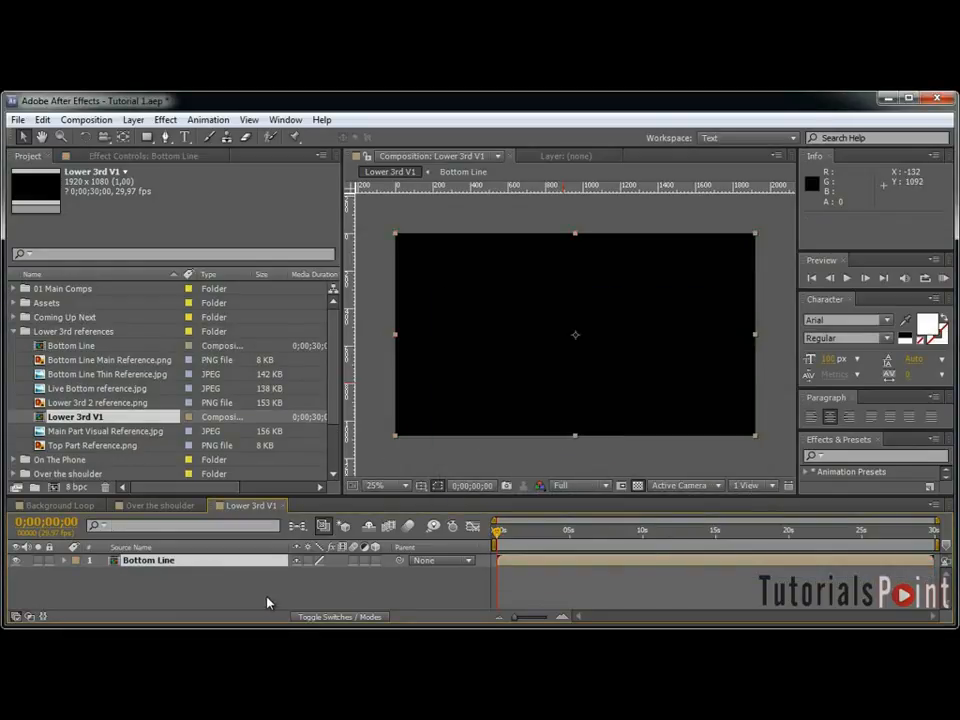
# In the Bottom Line composition, hide the black solid and place horizontal guides along the reference bar's upper and lower edges.
pyautogui.doubleClick(218, 562)
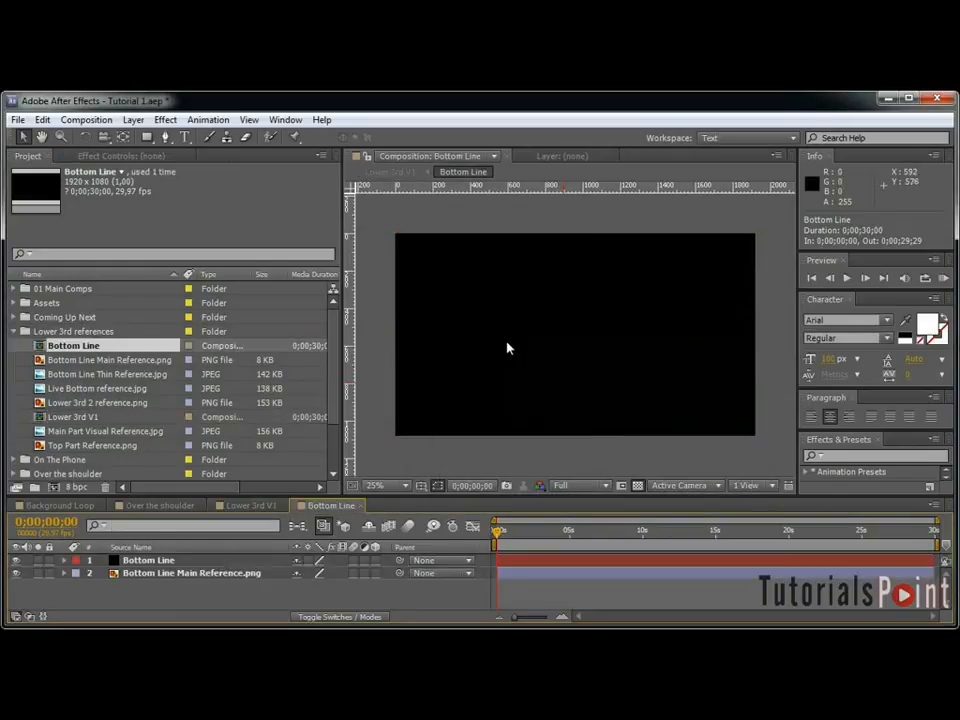
pyautogui.click(15, 561)
pyautogui.press('`')
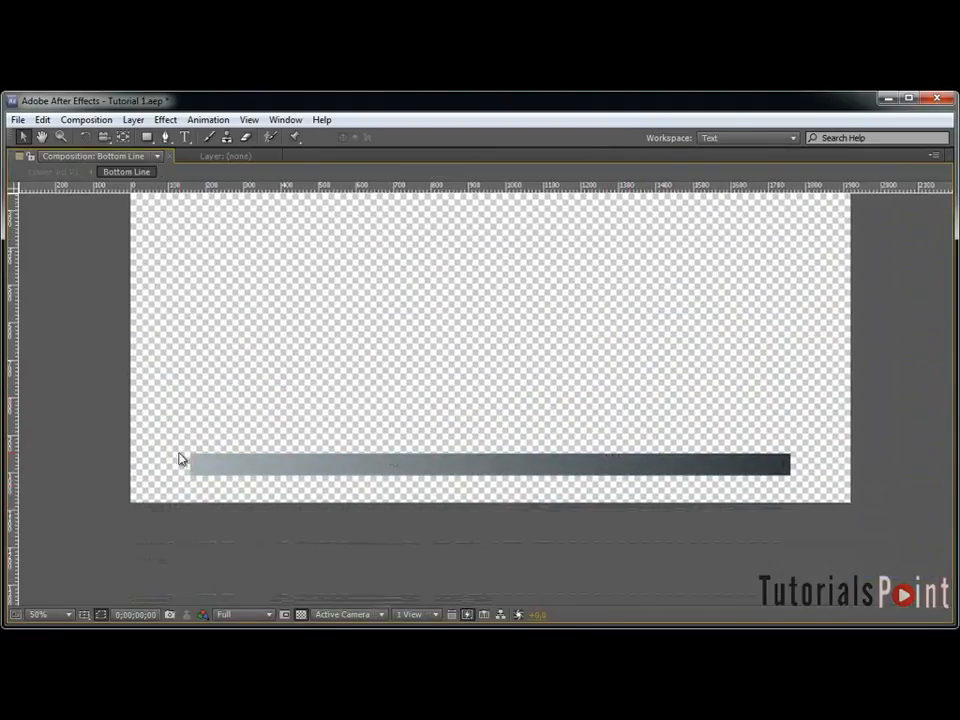
pyautogui.press('`')
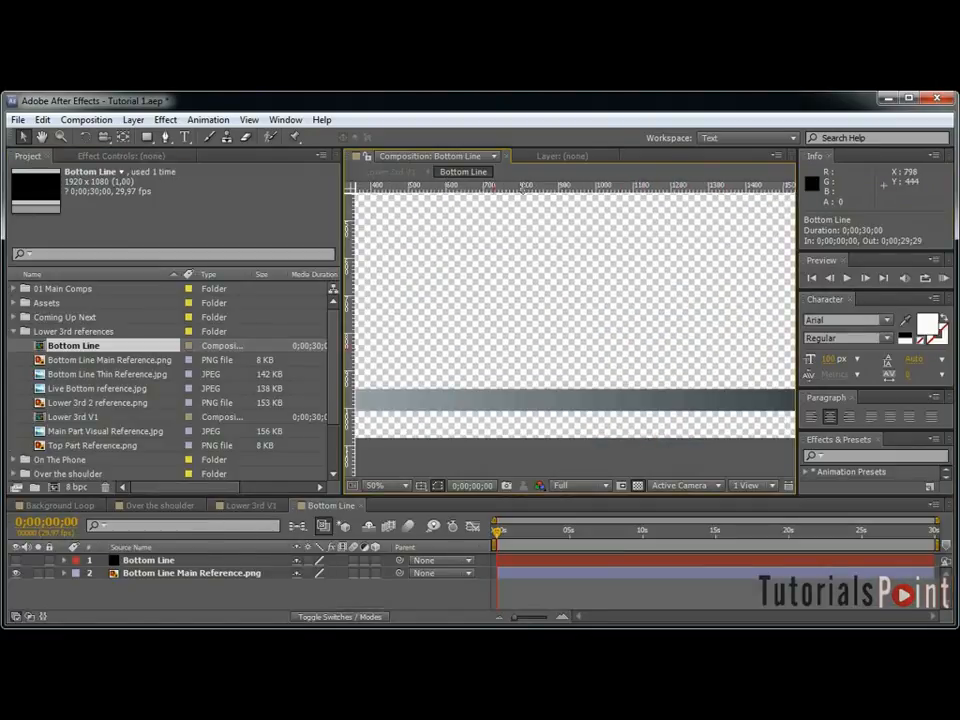
pyautogui.press('`')
pyautogui.scroll(5, 669, 471)
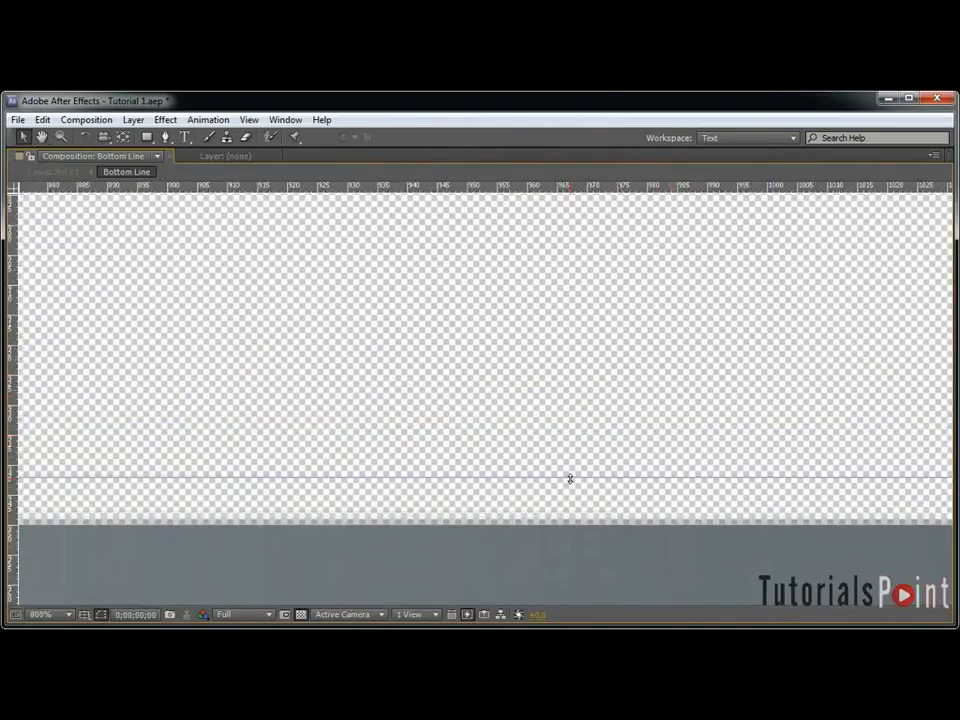
pyautogui.moveTo(568, 476); pyautogui.dragTo(590, 521)
pyautogui.scroll(-3, 590, 521)
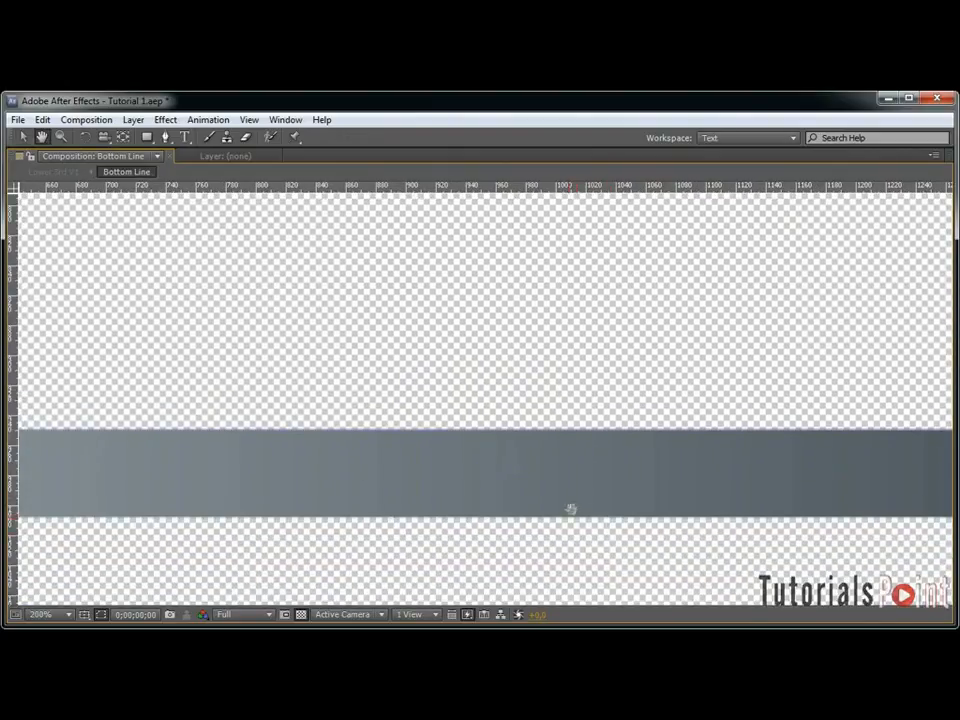
pyautogui.moveTo(680, 513); pyautogui.dragTo(681, 489)
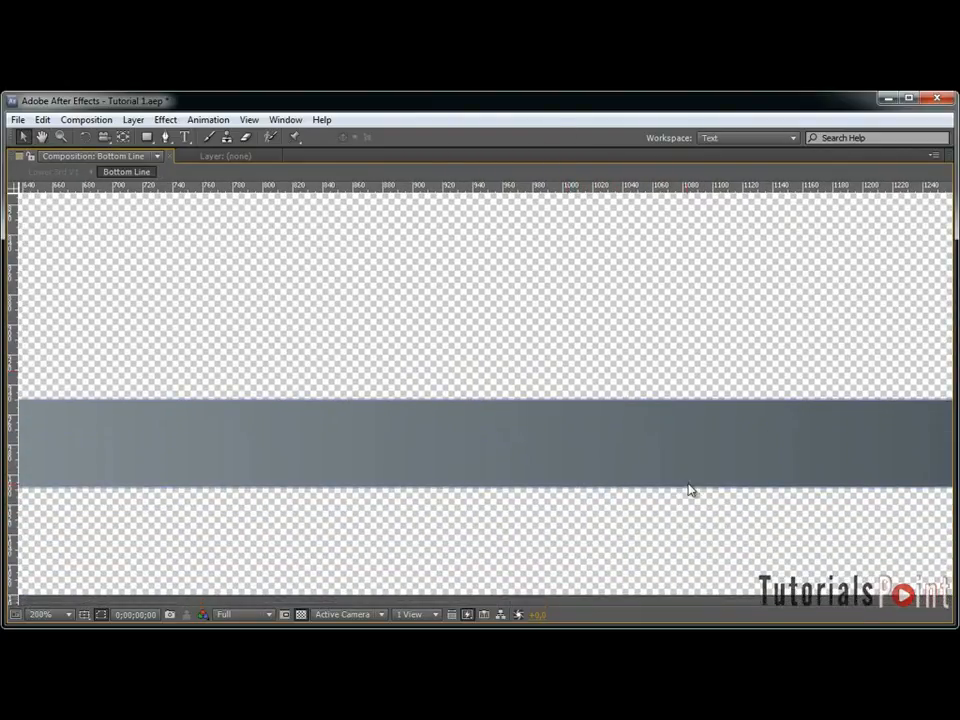
# Place vertical guides at the reference bar's two ends, at about 1760 and 160 px.
pyautogui.hscroll(10, 834, 459)
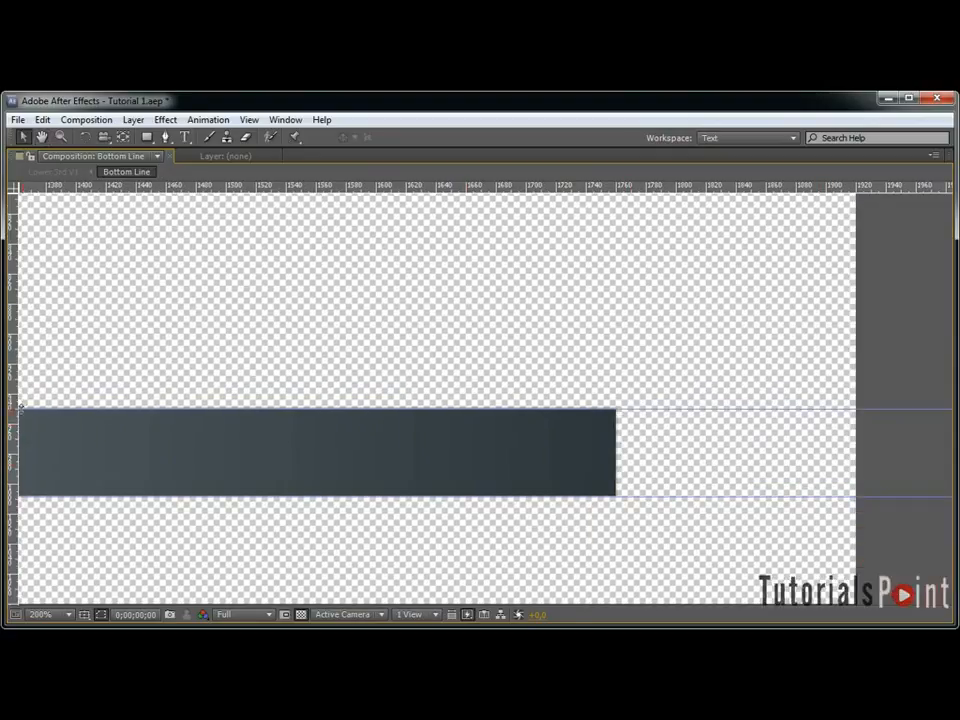
pyautogui.moveTo(13, 410); pyautogui.dragTo(616, 491)
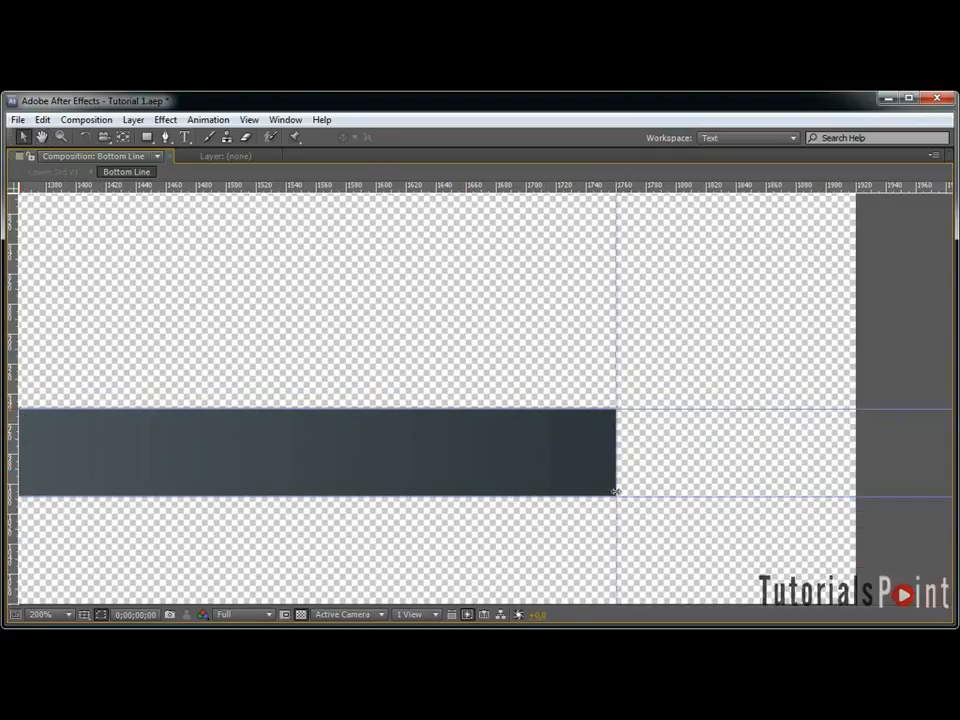
pyautogui.hscroll(-20, 463, 452)
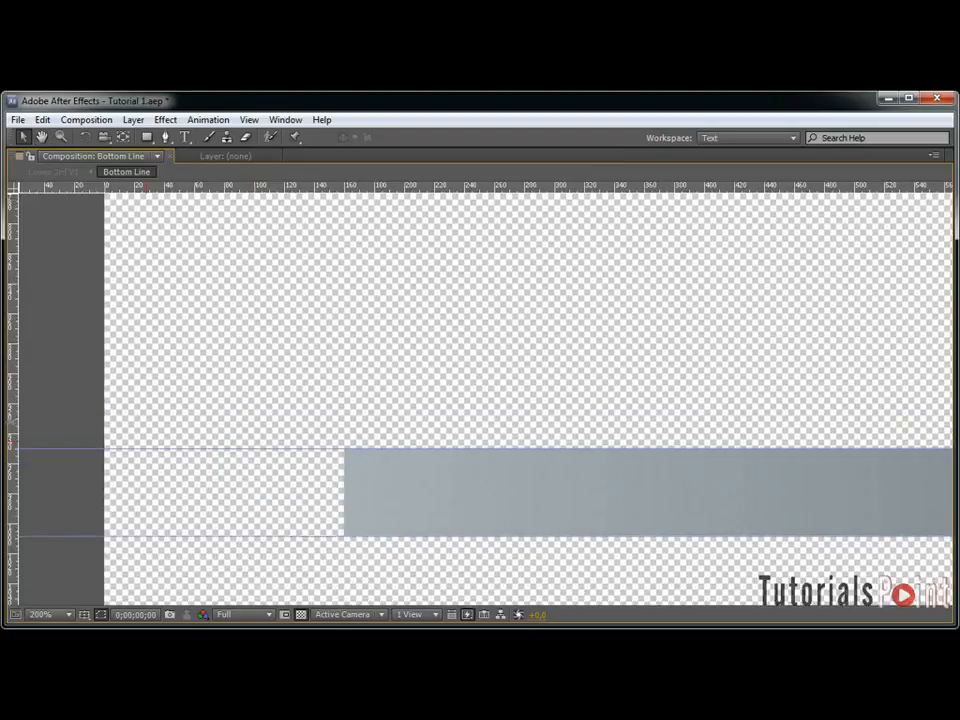
pyautogui.moveTo(12, 463); pyautogui.dragTo(344, 463)
pyautogui.press('`')
pyautogui.scroll(-6, 525, 418)
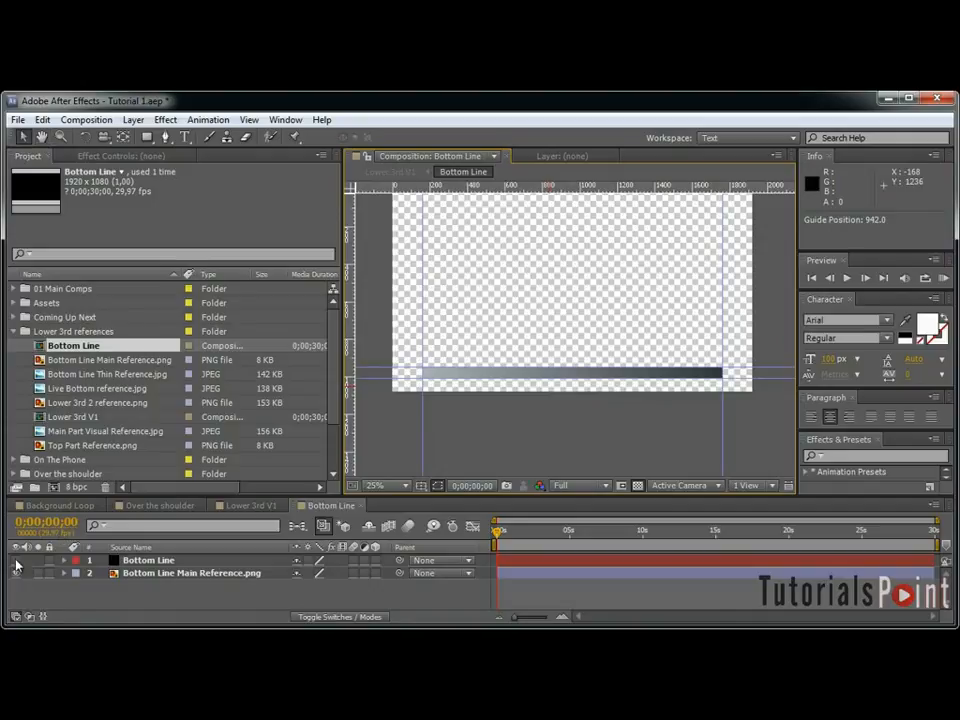
# Show the Bottom Line solid, hide the reference image, and mask the solid to the rectangle enclosed by the four guides.
pyautogui.click(16, 561)
pyautogui.click(501, 369)
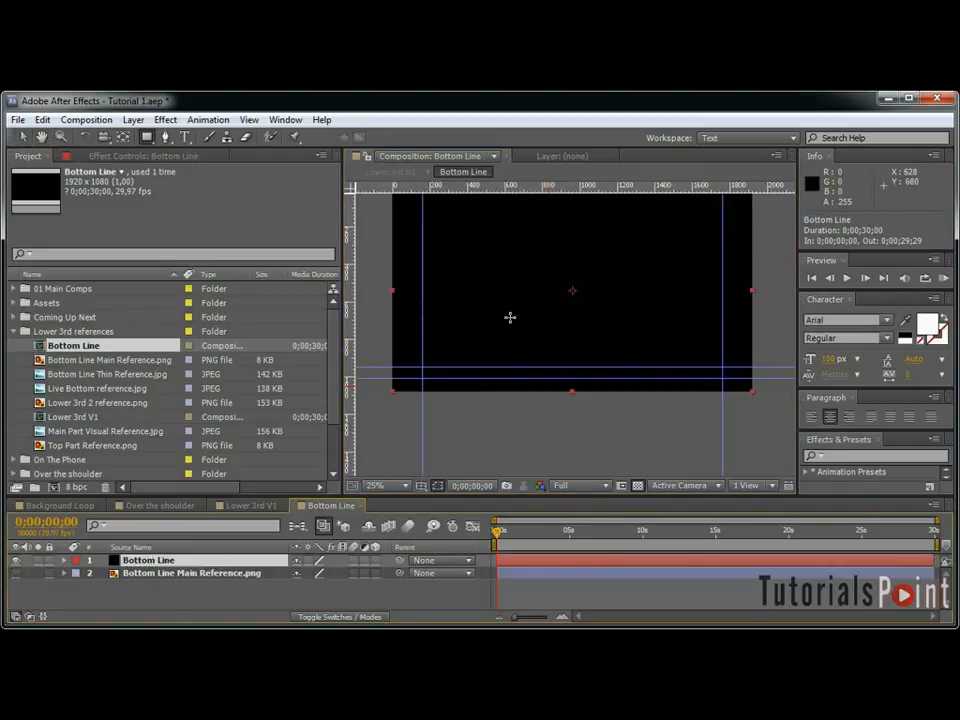
pyautogui.press('`')
pyautogui.scroll(4, 449, 409)
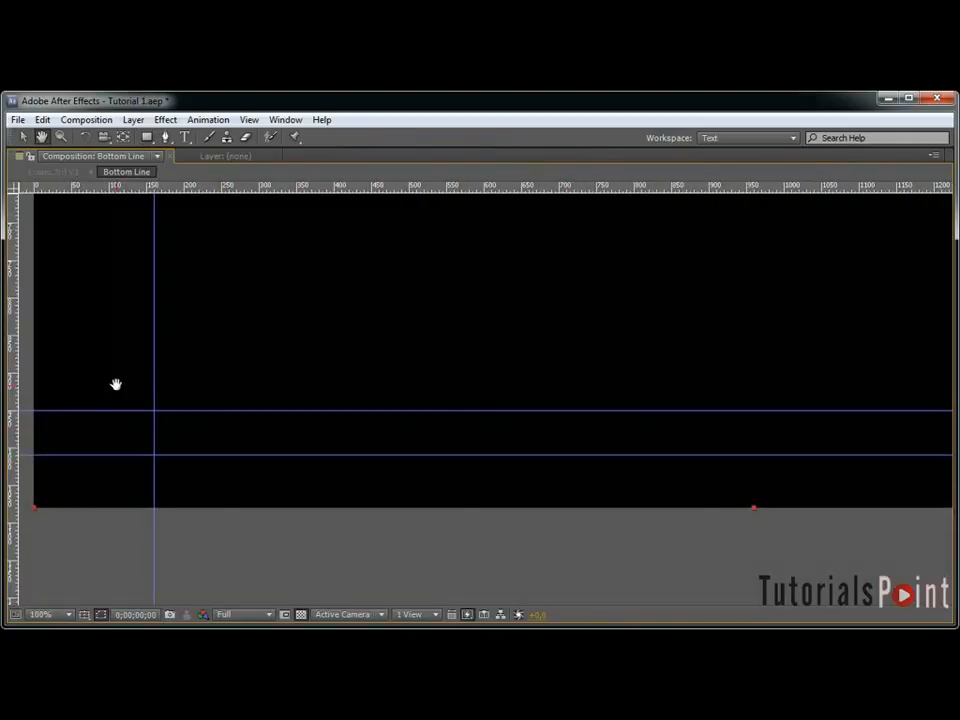
pyautogui.moveTo(153, 410); pyautogui.dragTo(285, 455)
pyautogui.press('v')
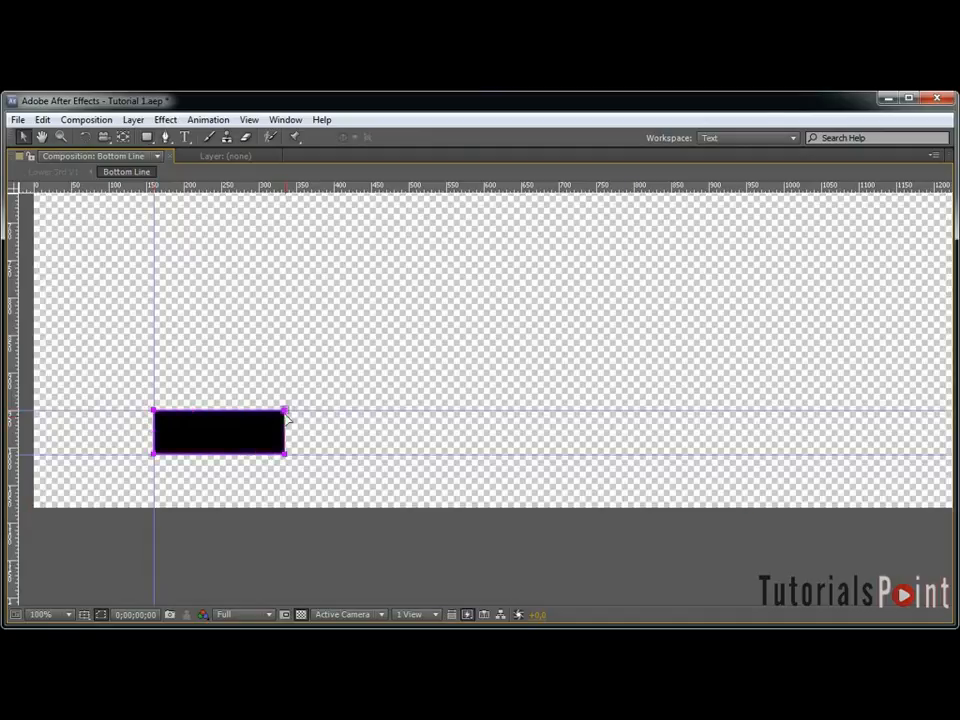
pyautogui.scroll(-2, 325, 410)
pyautogui.moveTo(387, 416); pyautogui.dragTo(910, 427)
pyautogui.moveTo(827, 360); pyautogui.dragTo(757, 374)
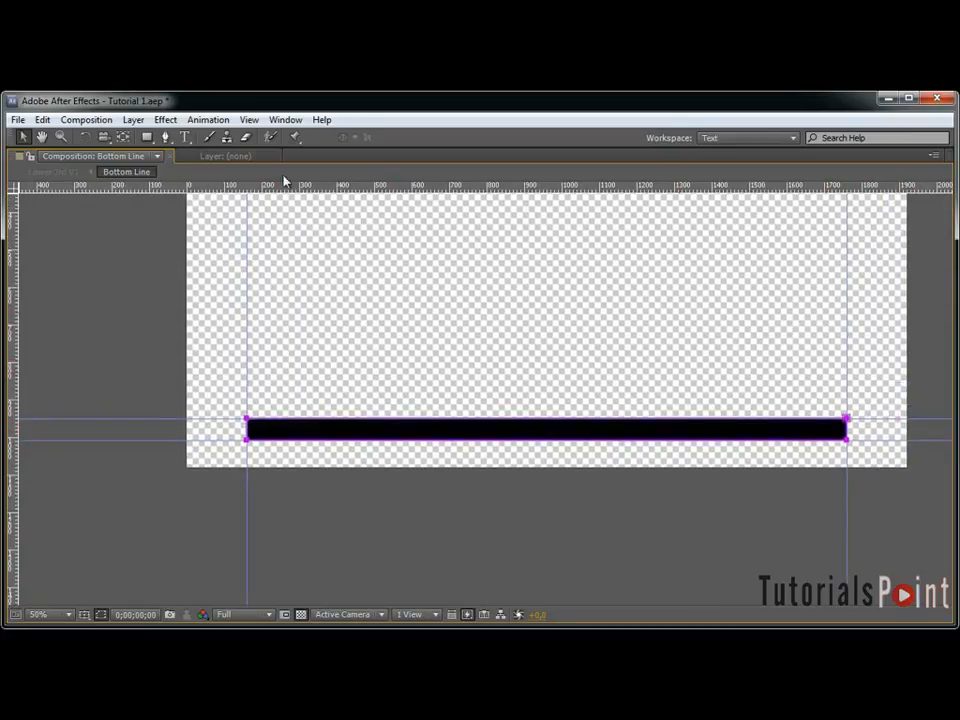
# Apply the Ramp effect to the masked Bottom Line solid.
pyautogui.click(165, 120)
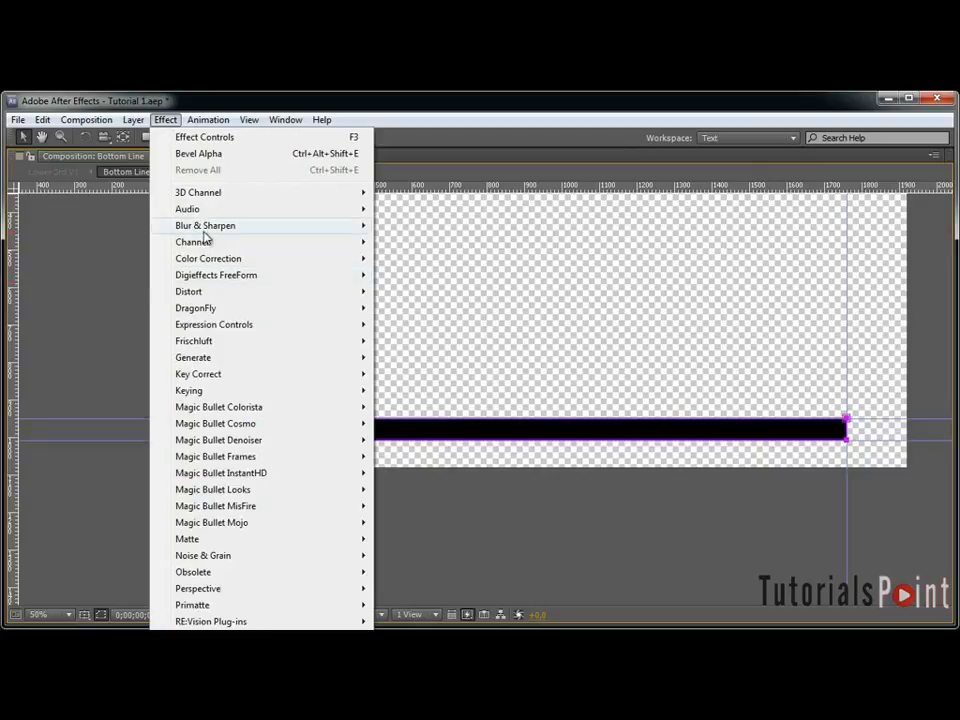
pyautogui.moveTo(206, 230)
pyautogui.moveTo(225, 360)
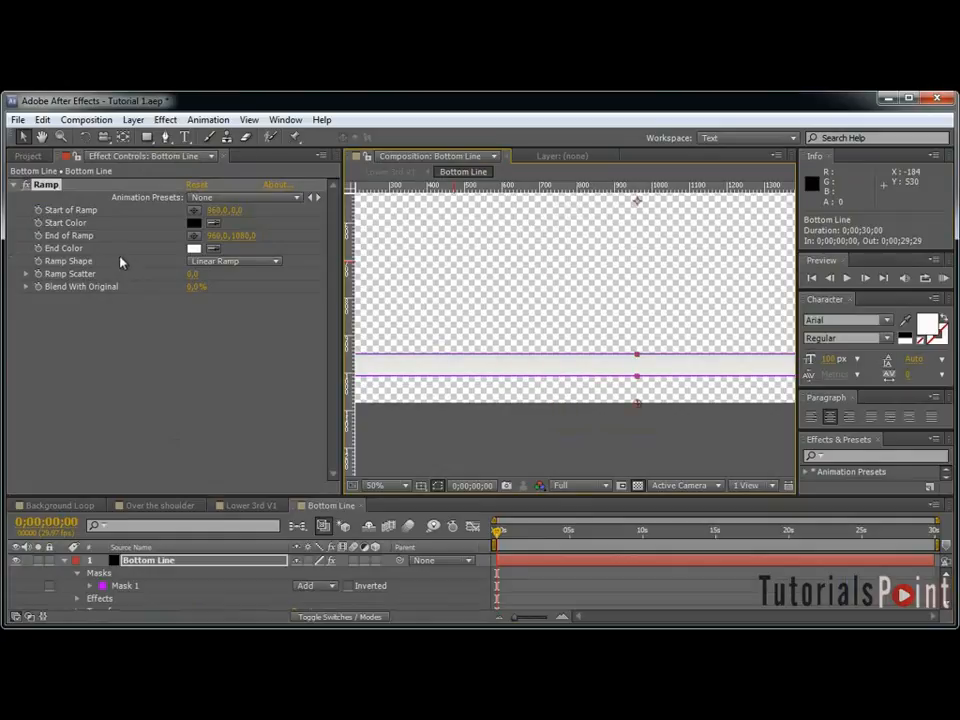
# Place the Ramp's start point on the bar's left end, midway up its edge, at about 158, 978.
pyautogui.moveTo(523, 291); pyautogui.dragTo(750, 285)
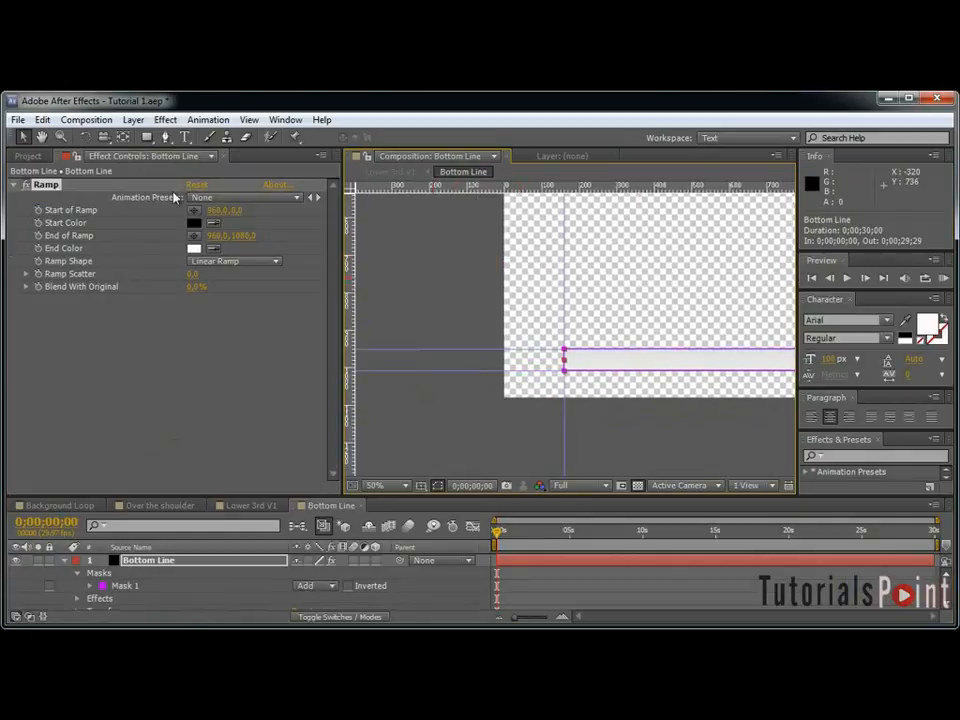
pyautogui.click(195, 211)
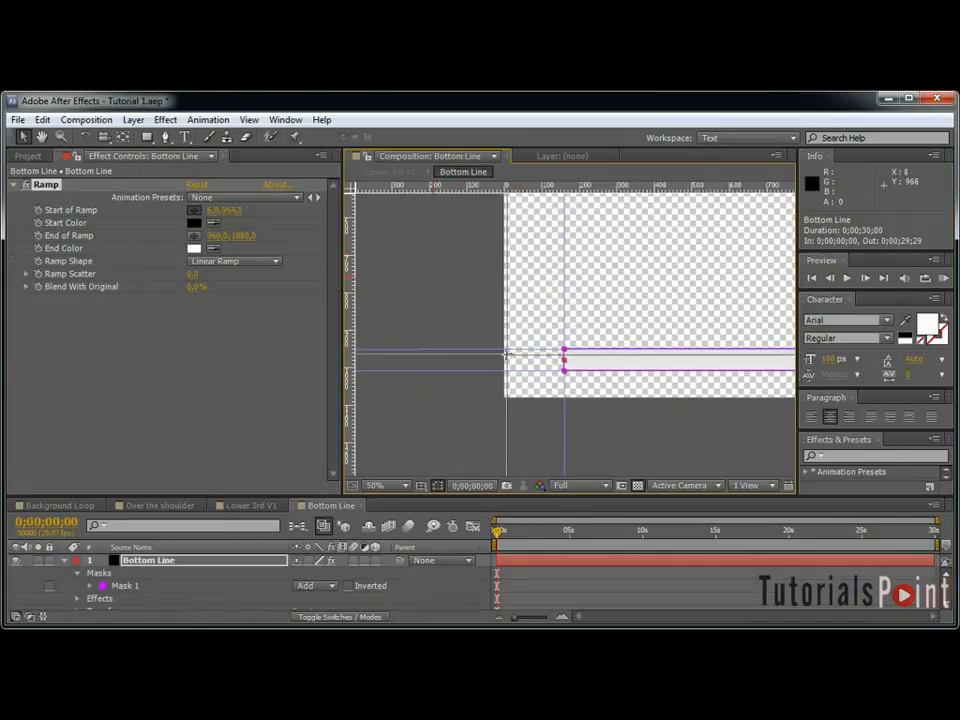
pyautogui.click(564, 358)
# Place the Ramp's end point midway up the bar's right end, fine-tuning it to about 1760, 978.5.
pyautogui.scroll(-1, 587, 358)
pyautogui.moveTo(625, 336); pyautogui.dragTo(436, 332)
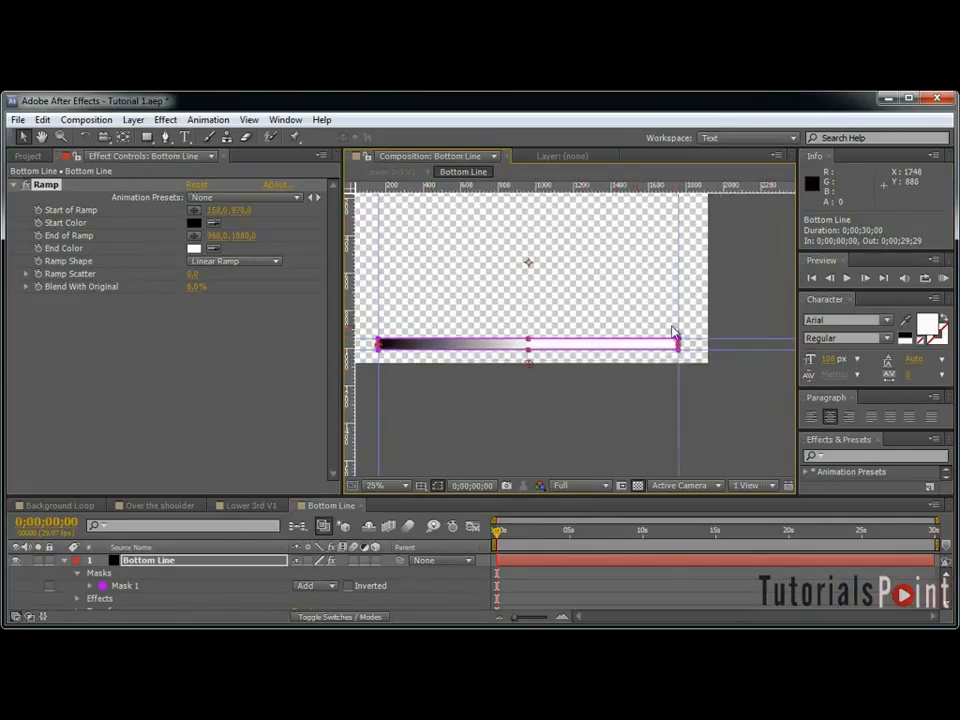
pyautogui.click(194, 236)
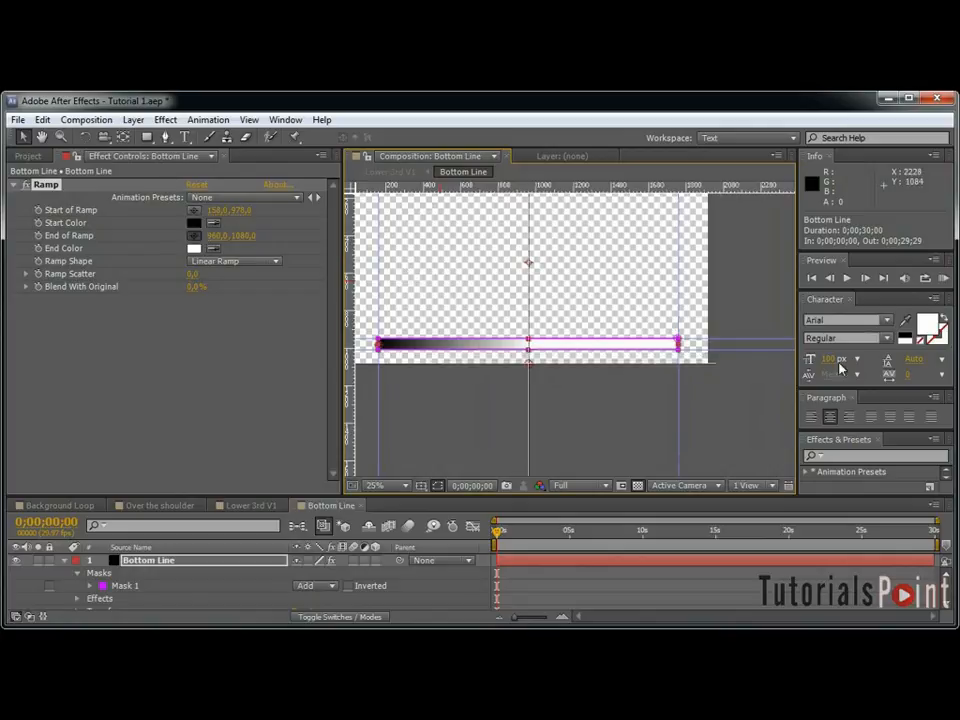
pyautogui.click(679, 345)
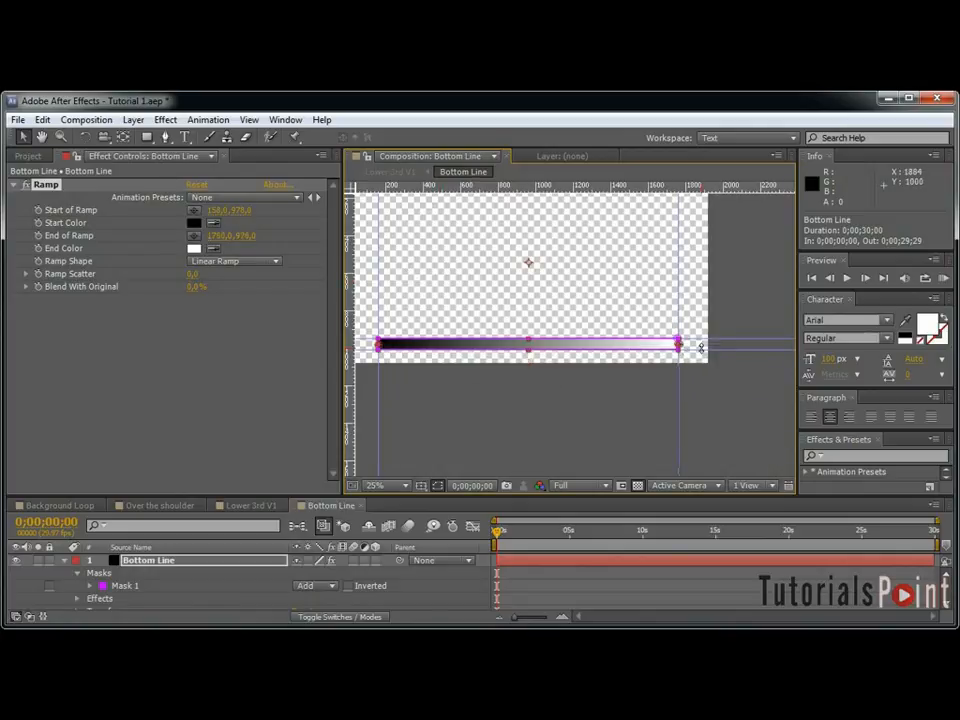
pyautogui.press('`')
pyautogui.scroll(6, 707, 386)
pyautogui.hscroll(5, 843, 487)
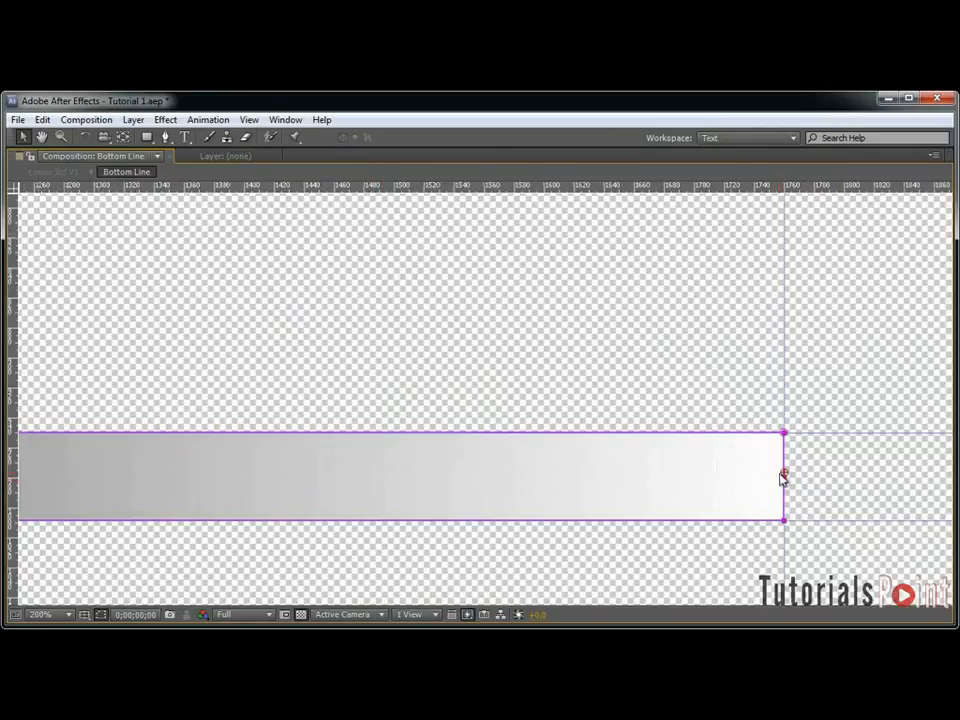
pyautogui.scroll(-4, 784, 480)
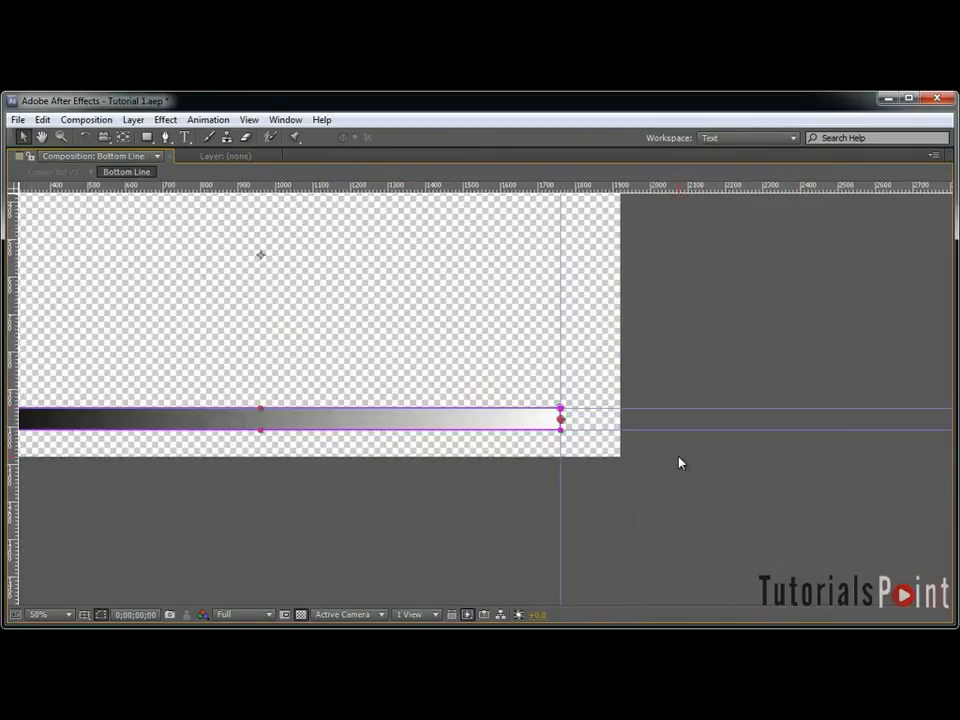
pyautogui.moveTo(291, 396); pyautogui.dragTo(546, 400)
pyautogui.press('`')
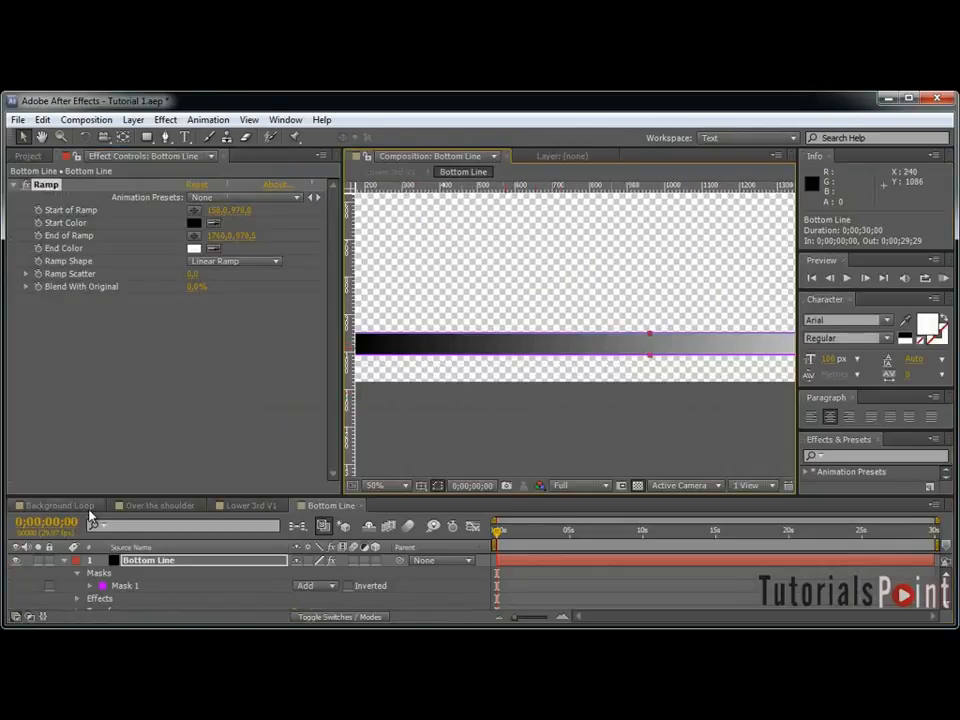
# Temporarily show the reference image in place of the Bottom Line solid to check its gradient direction and colours.
pyautogui.click(16, 560)
pyautogui.click(66, 562)
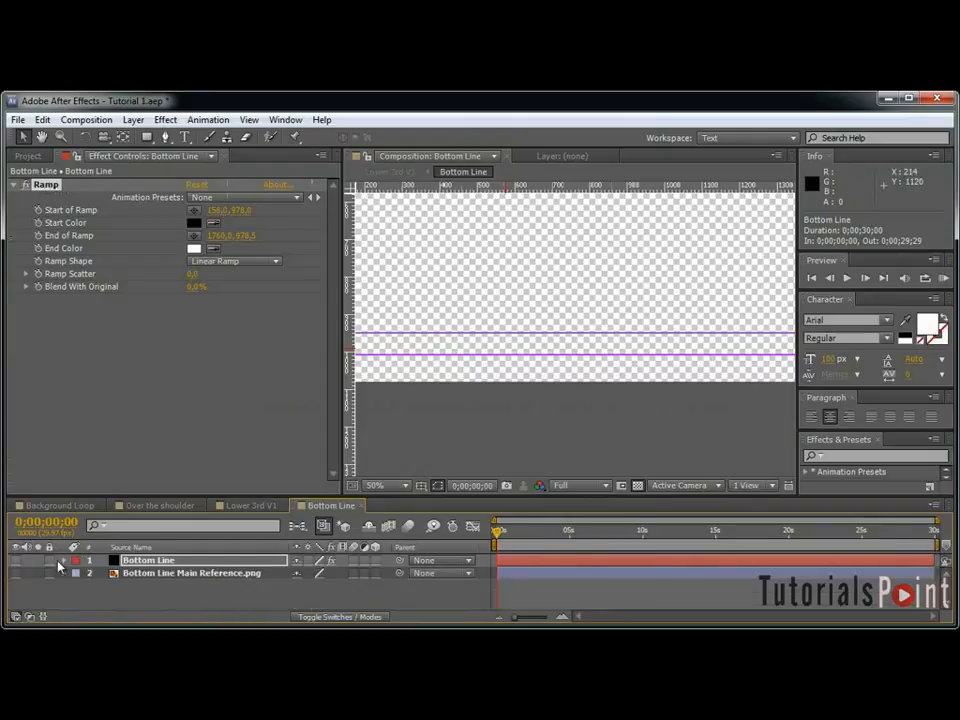
pyautogui.click(16, 573)
pyautogui.scroll(-2, 414, 392)
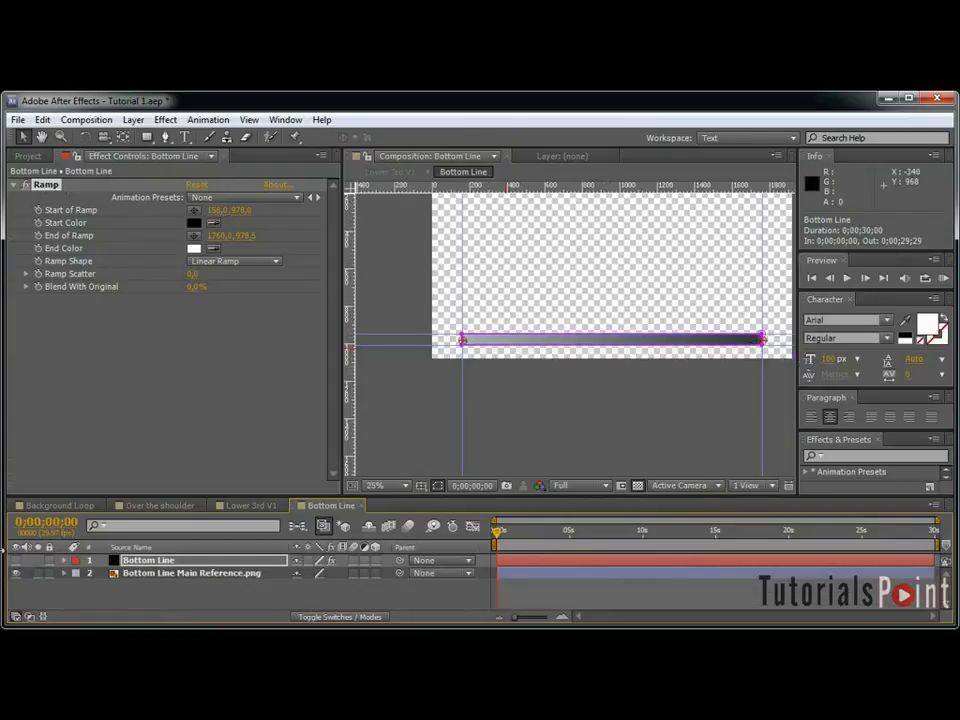
pyautogui.click(16, 573)
pyautogui.click(16, 560)
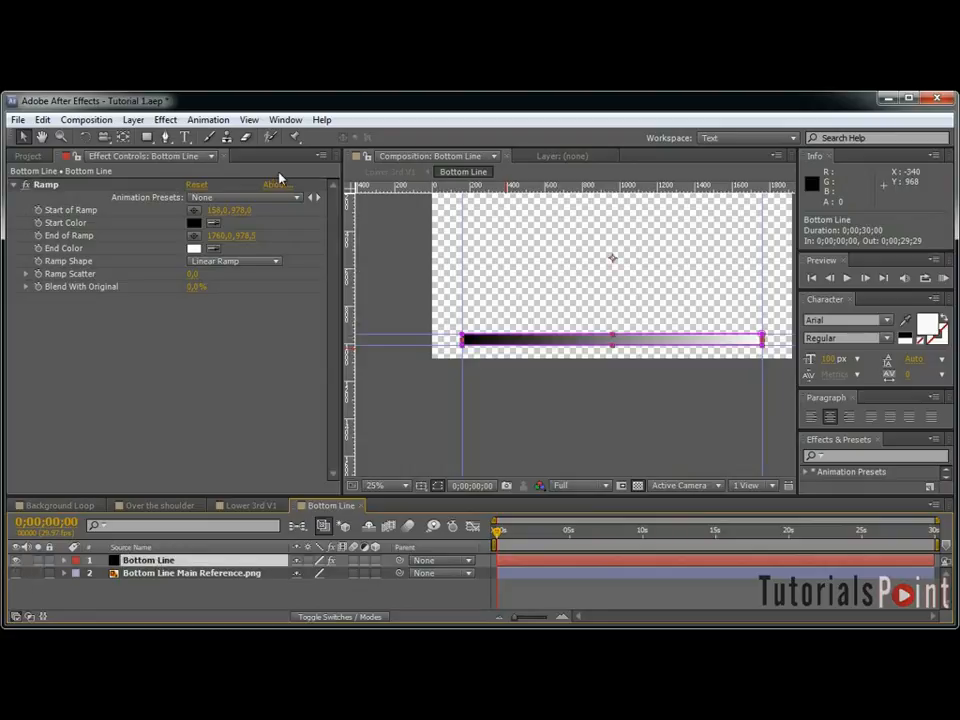
# Set the Ramp's start colour to AAB2B8.
pyautogui.click(194, 223)
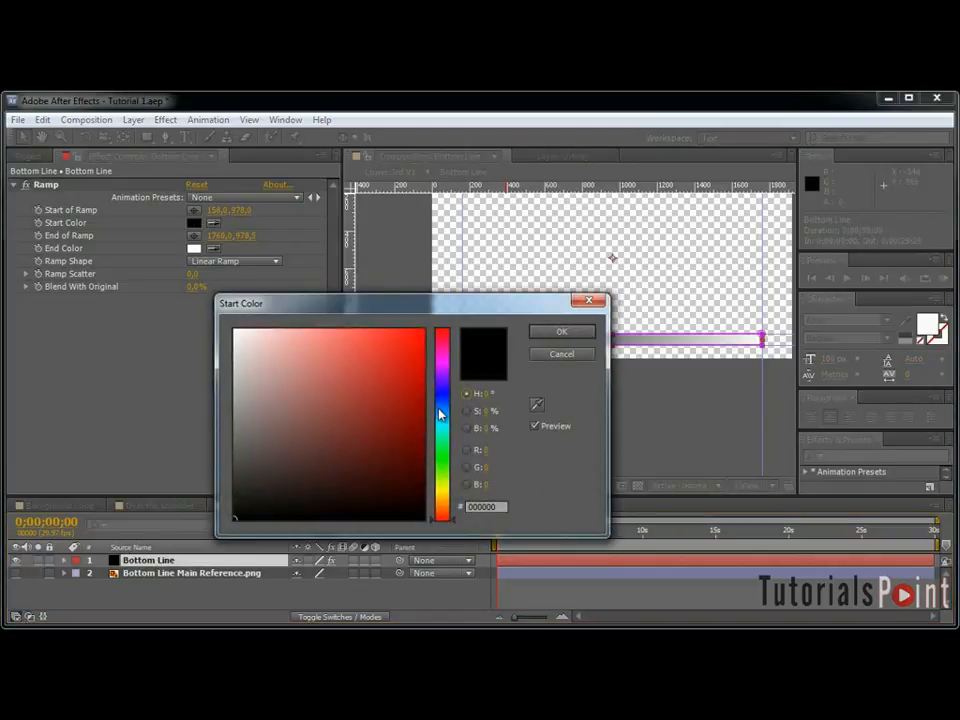
pyautogui.click(487, 507)
pyautogui.write('A')
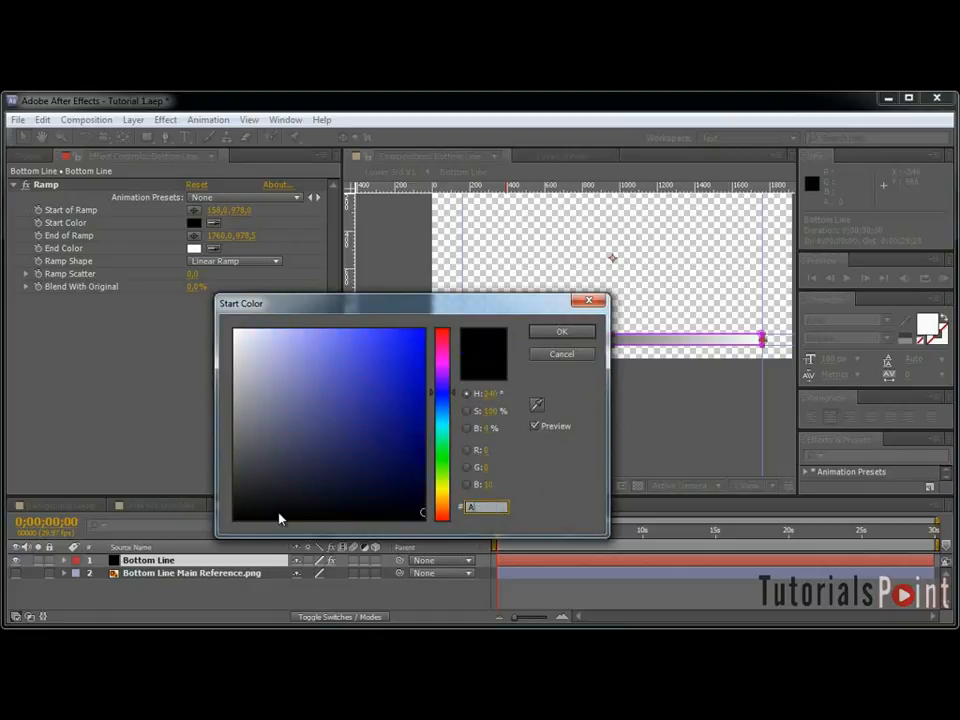
pyautogui.write('AB2B8')
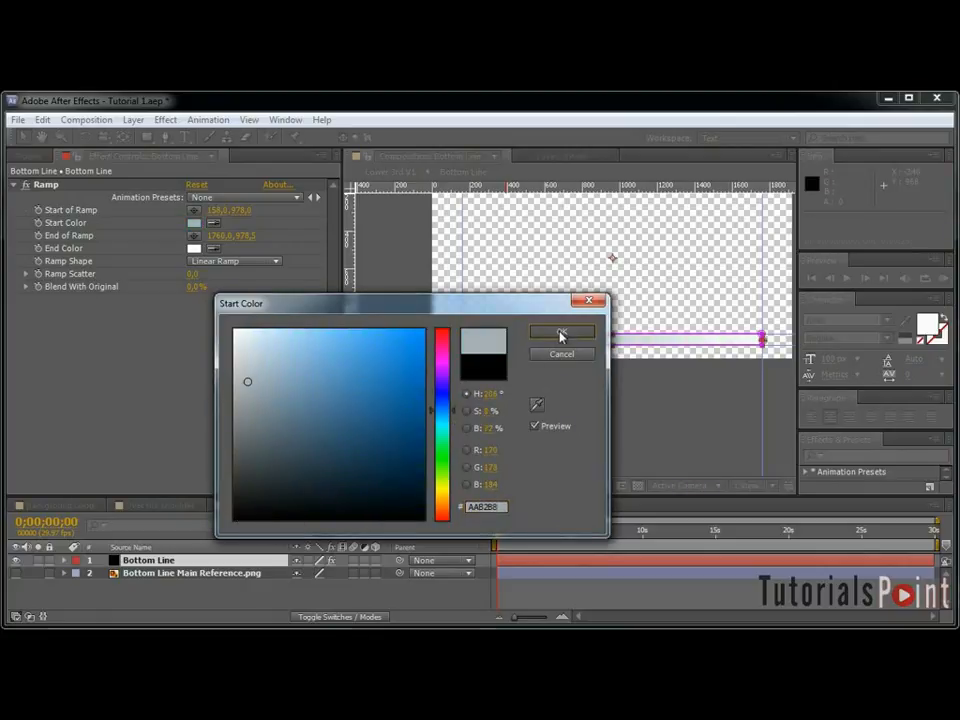
pyautogui.click(561, 331)
# Set the Ramp's end colour to 31373E and deselect the layer.
pyautogui.click(195, 248)
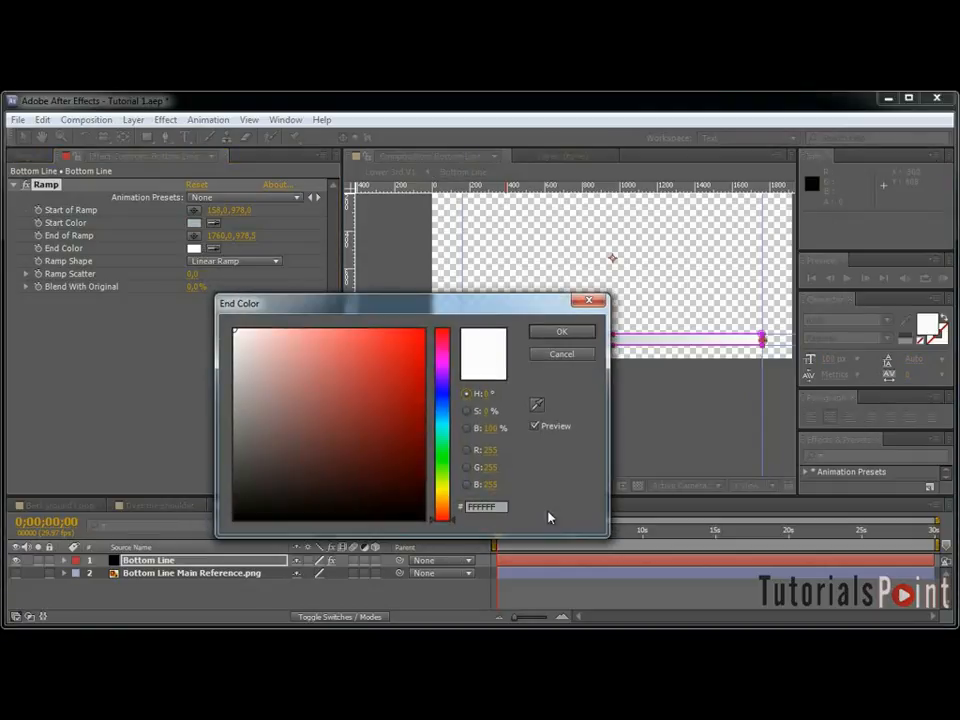
pyautogui.write('003137')
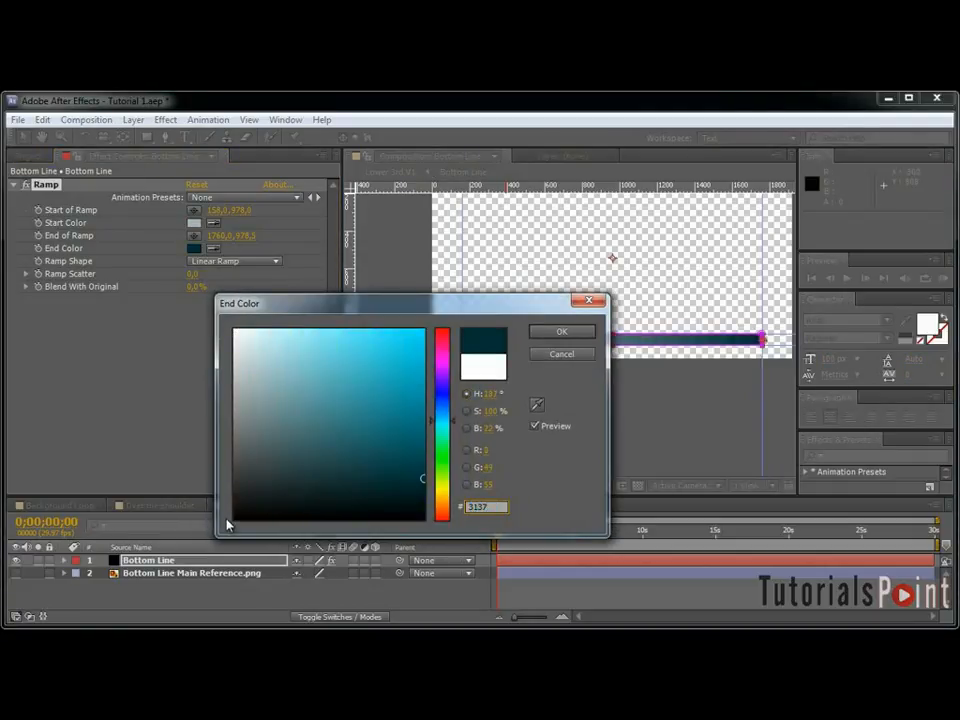
pyautogui.write('3')
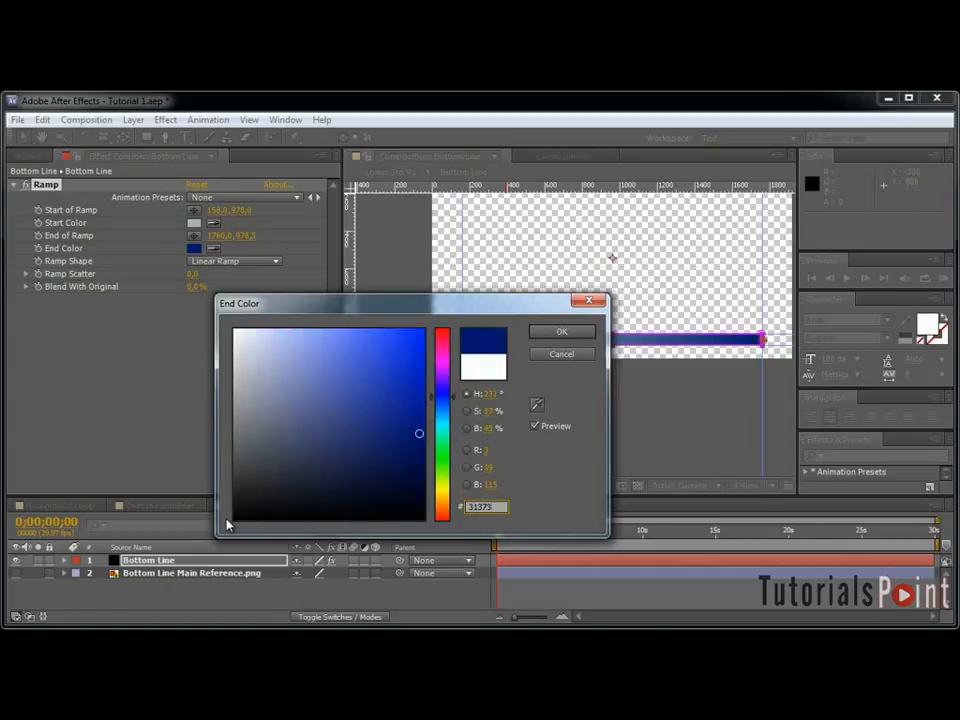
pyautogui.write('E')
pyautogui.click(562, 333)
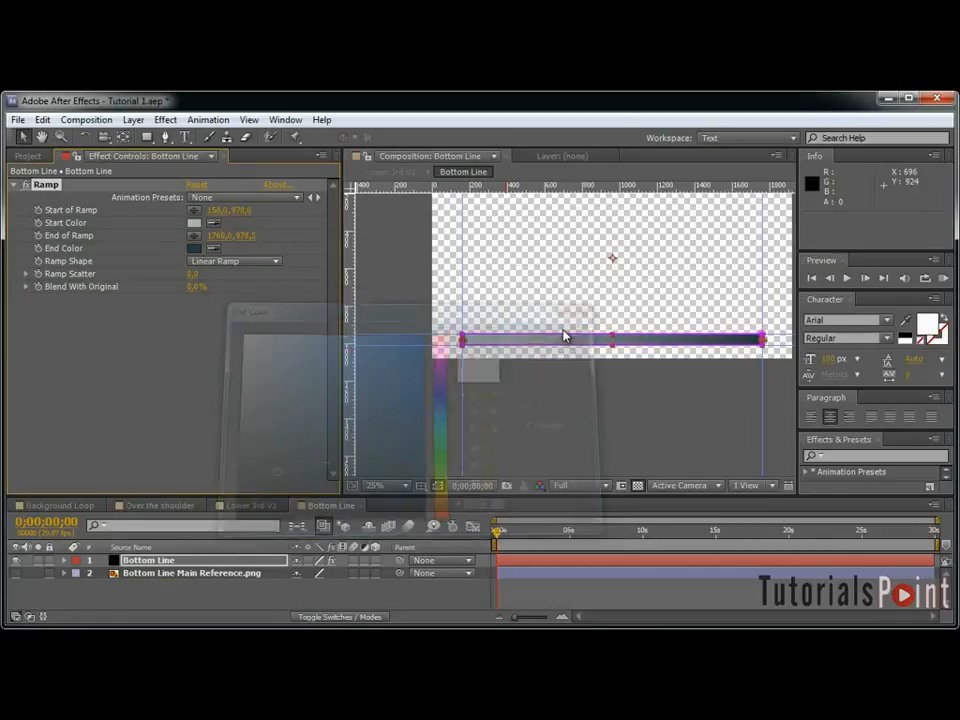
pyautogui.click(414, 606)
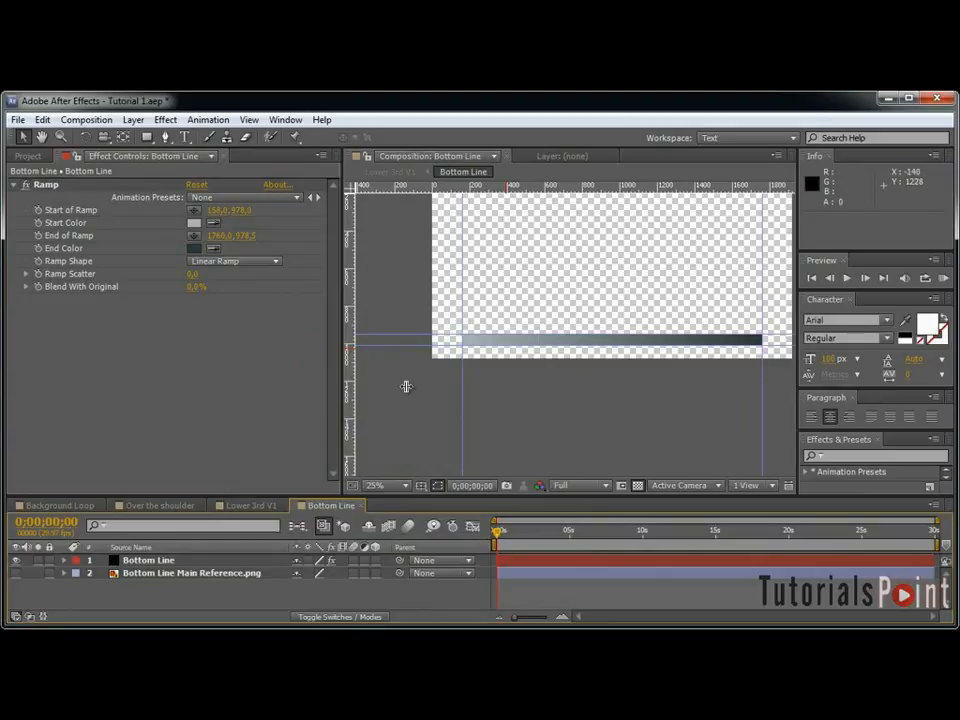
# Duplicate the Bottom Line layer, make the copy a new solid named Fractal Noise, and remove its Ramp effect.
pyautogui.click(610, 340)
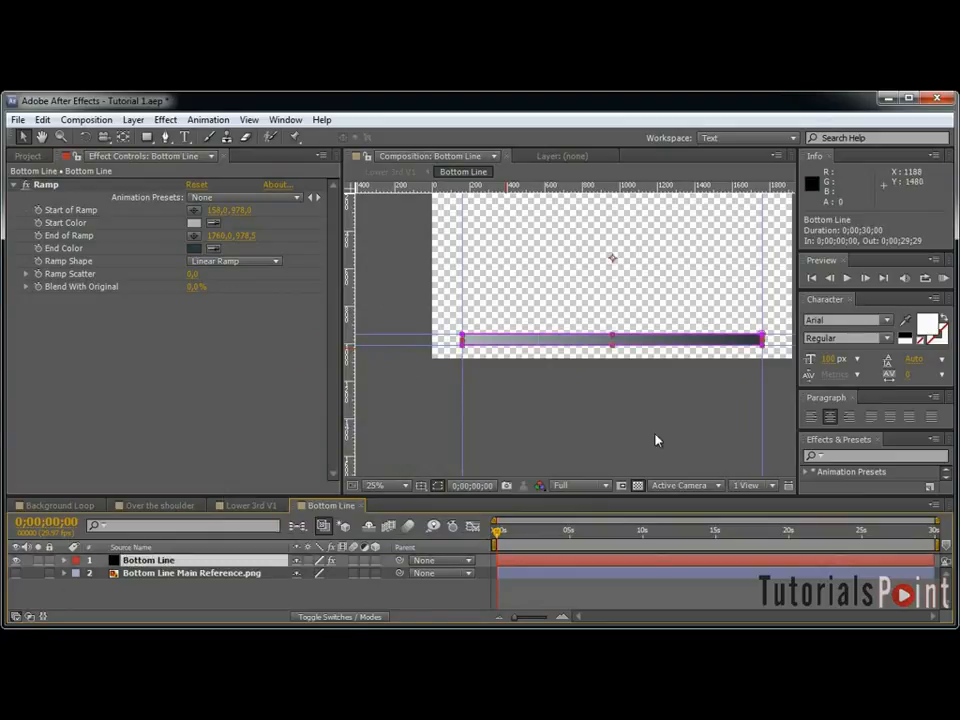
pyautogui.hotkey('ctrl', 'd')
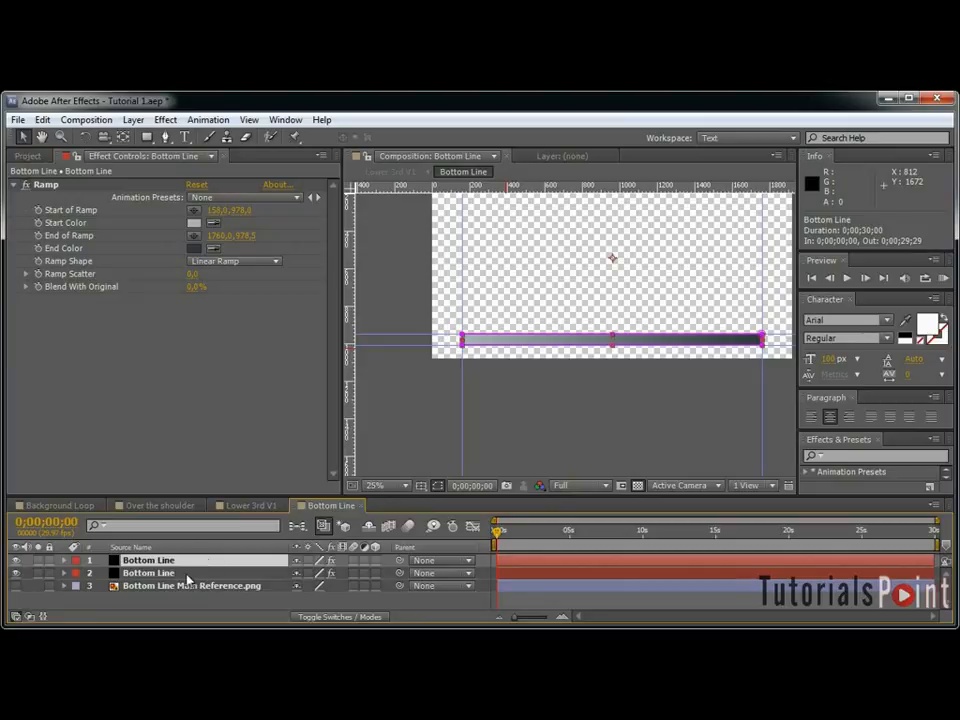
pyautogui.hotkey('ctrl', 'shift', 'y')
pyautogui.write('Fra')
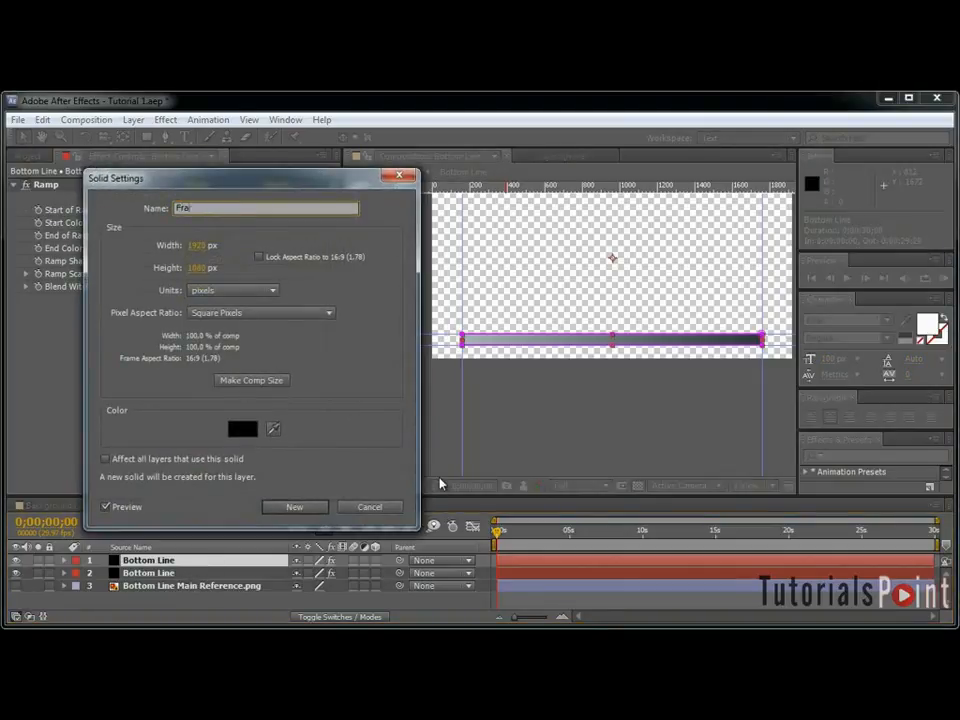
pyautogui.write('ctal Noise')
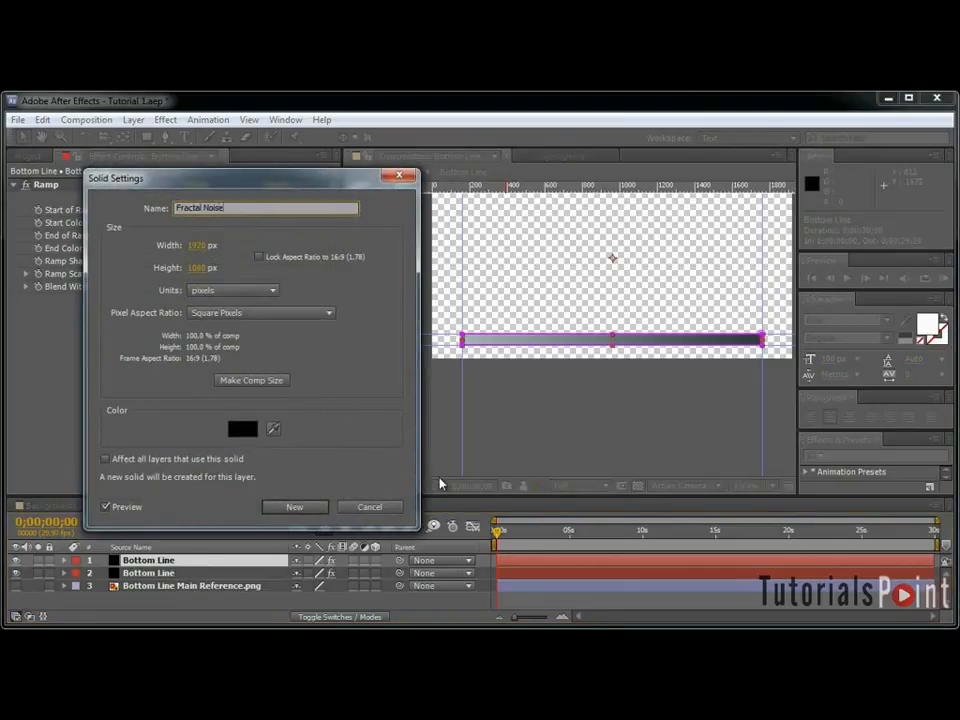
pyautogui.press('Return')
pyautogui.press('Delete')
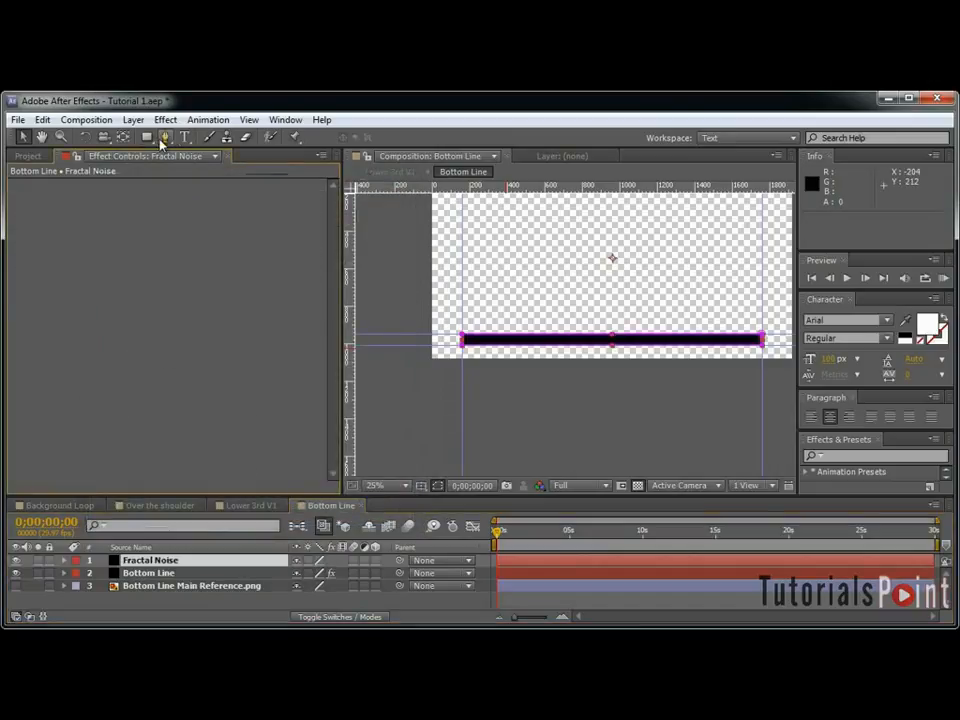
# Apply the Fractal Noise effect to the Fractal Noise solid and enlarge the composition view around the bar.
pyautogui.click(165, 119)
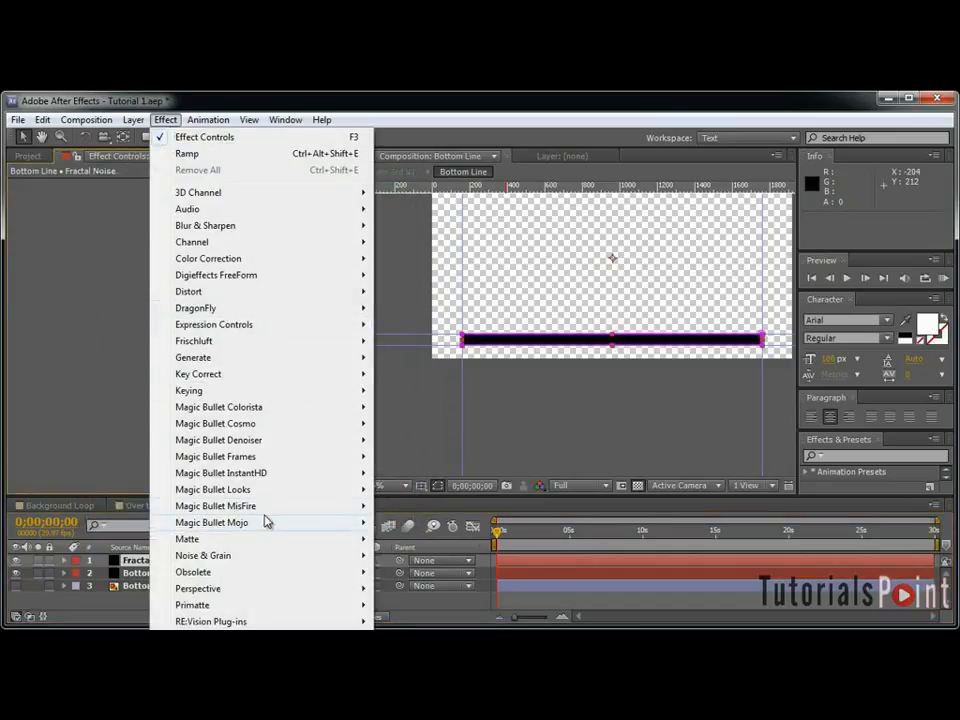
pyautogui.moveTo(270, 558)
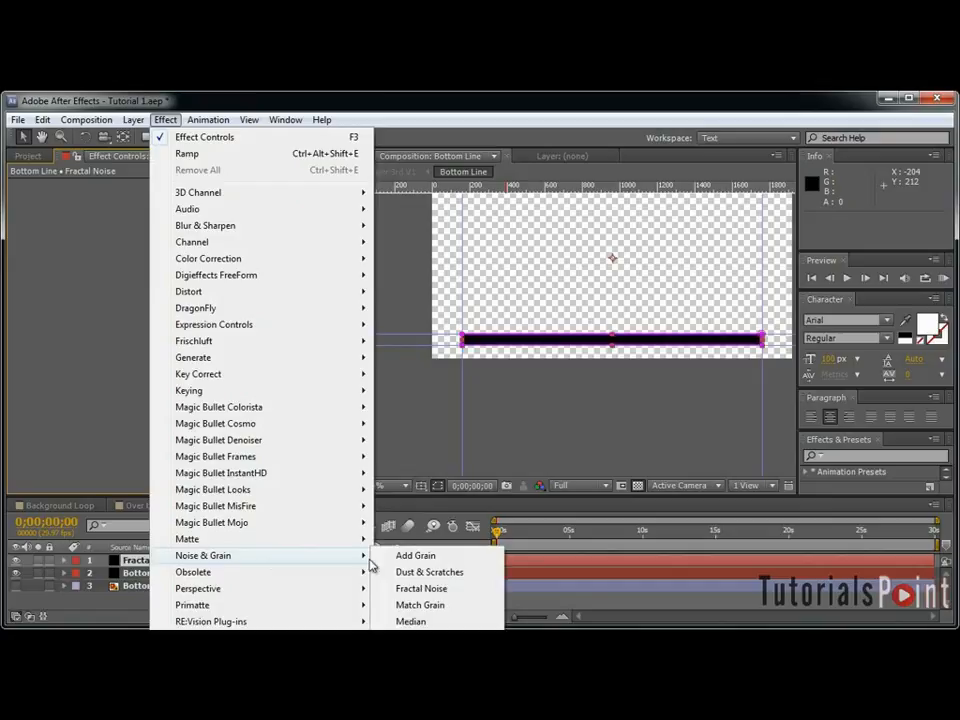
pyautogui.click(418, 588)
pyautogui.moveTo(653, 289); pyautogui.dragTo(619, 291)
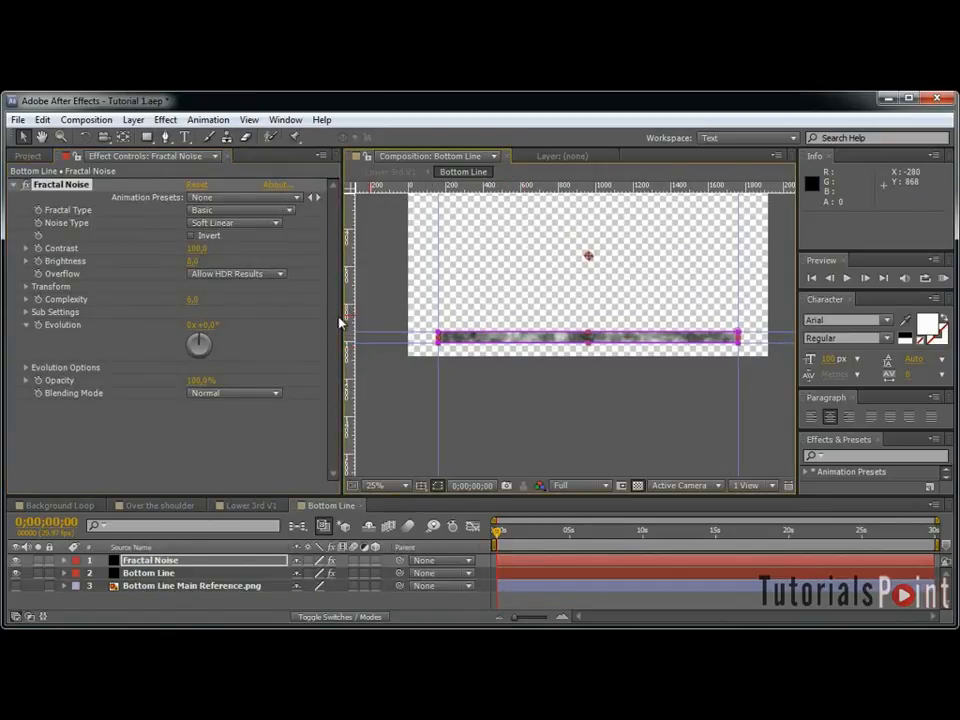
pyautogui.moveTo(342, 316); pyautogui.dragTo(266, 322)
pyautogui.scroll(2, 612, 317)
pyautogui.moveTo(633, 316); pyautogui.dragTo(568, 305)
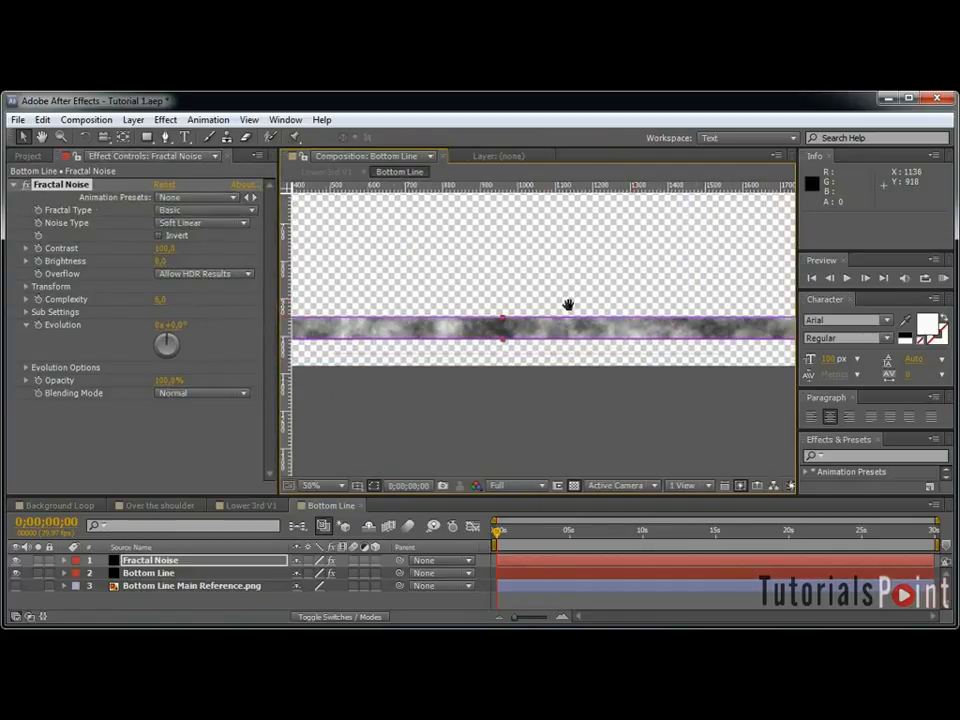
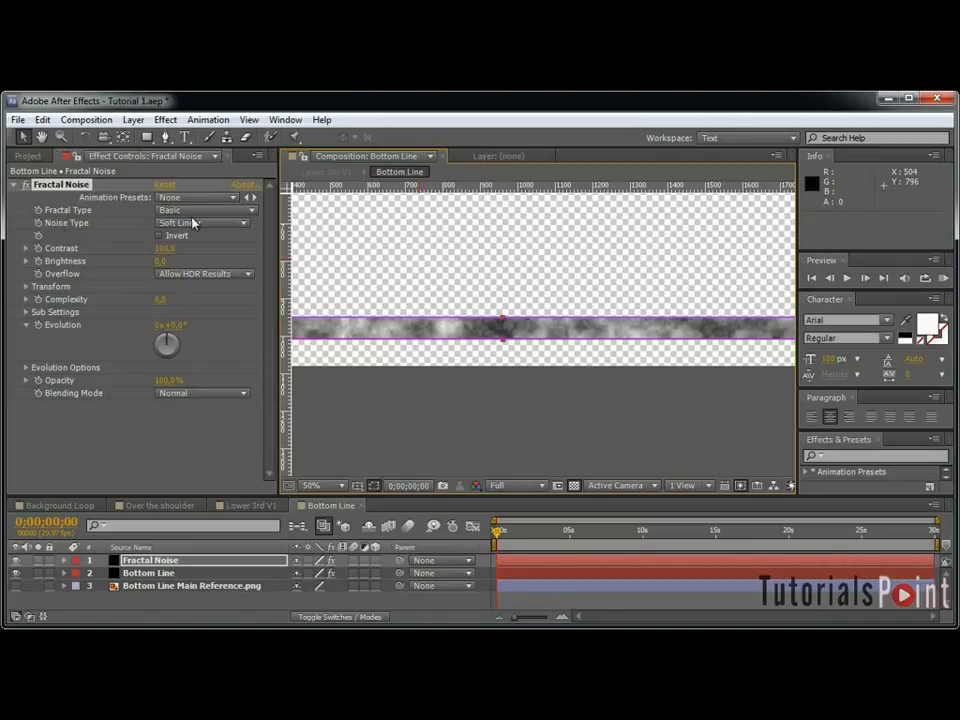
# Set the Fractal Noise brightness to 5, comparing it with 0.
pyautogui.click(160, 261)
pyautogui.write('5')
pyautogui.press('Return')
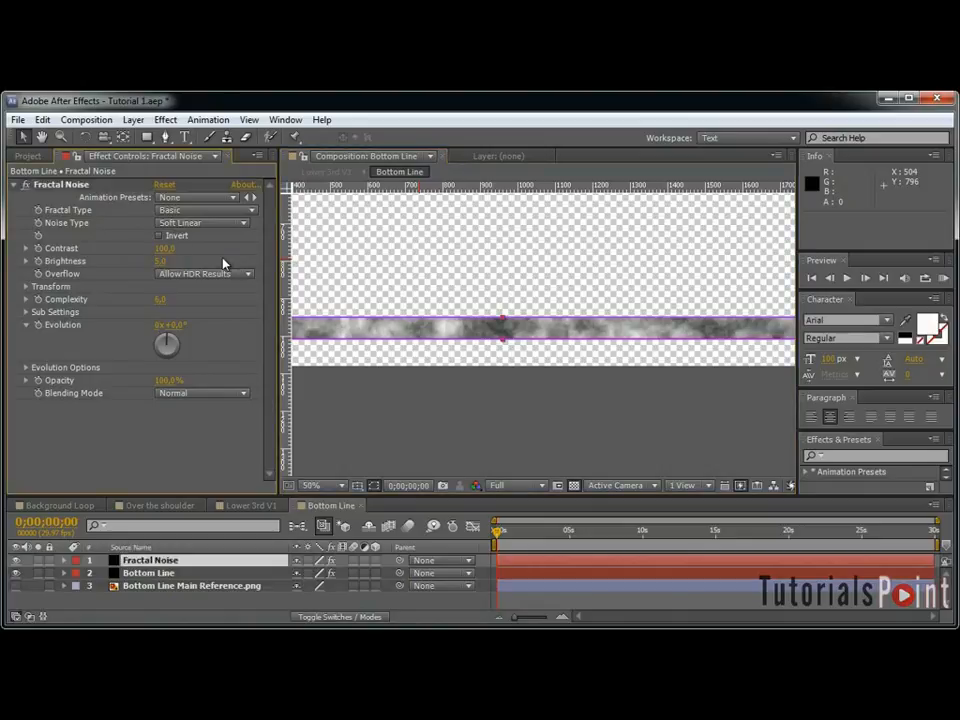
pyautogui.click(160, 261)
pyautogui.write('0')
pyautogui.click(161, 294)
pyautogui.click(160, 261)
pyautogui.write('5')
pyautogui.press('Return')
# Turn off the noise's Uniform Scaling and set Scale Width to 5000 and Scale Height to 60.
pyautogui.click(26, 286)
pyautogui.click(159, 313)
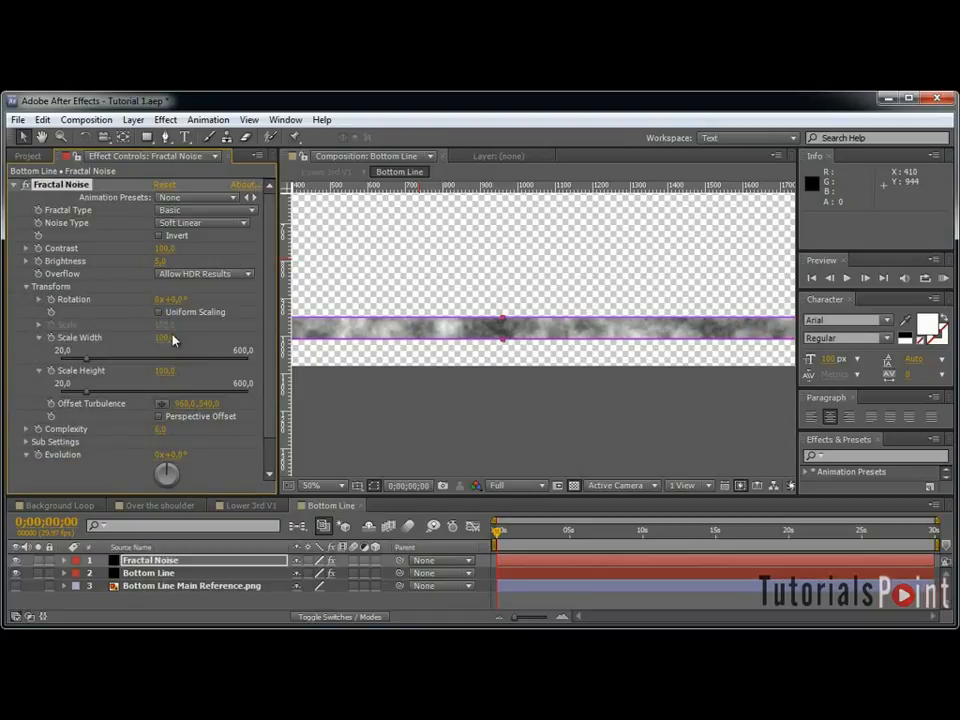
pyautogui.click(162, 338)
pyautogui.write('5000')
pyautogui.press('Return')
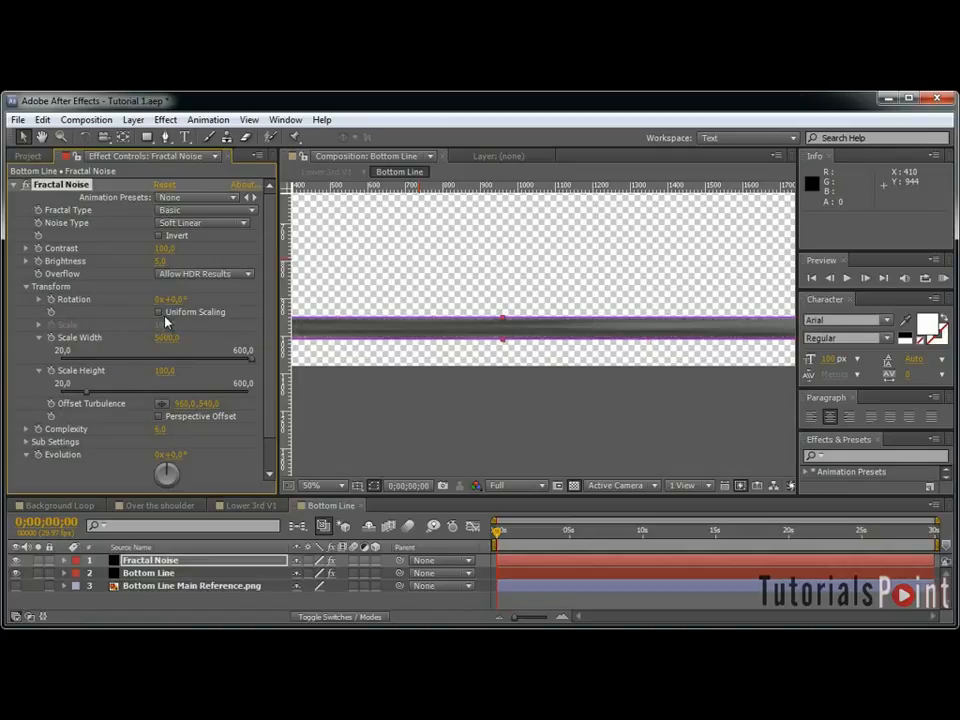
pyautogui.click(163, 371)
pyautogui.write('60')
pyautogui.press('Return')
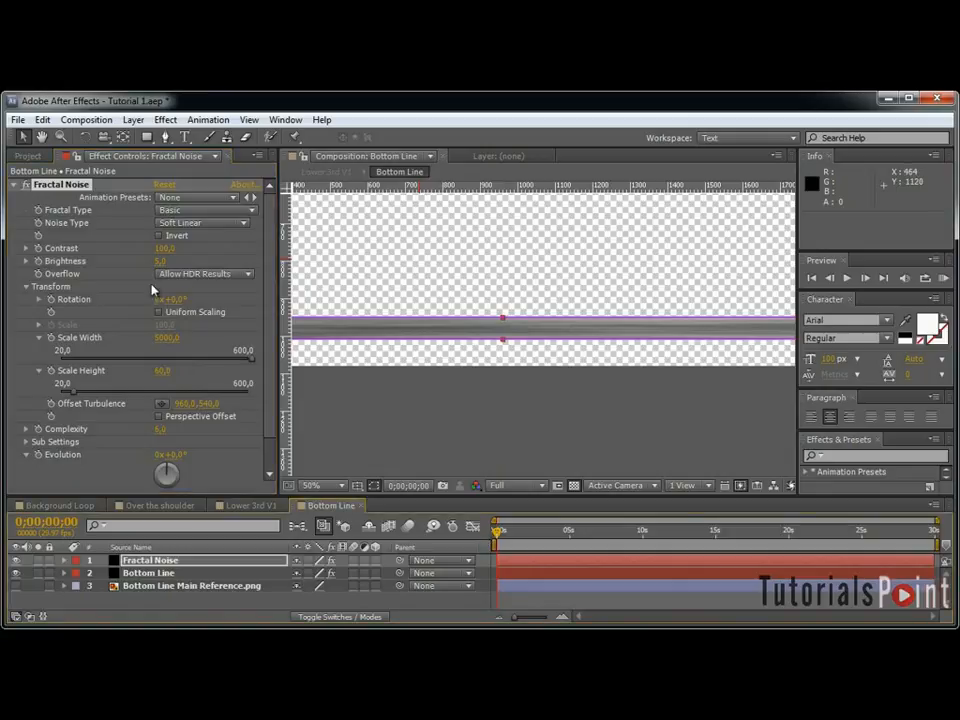
# Set the Fractal Noise complexity to 2.
pyautogui.click(163, 429)
pyautogui.write('2')
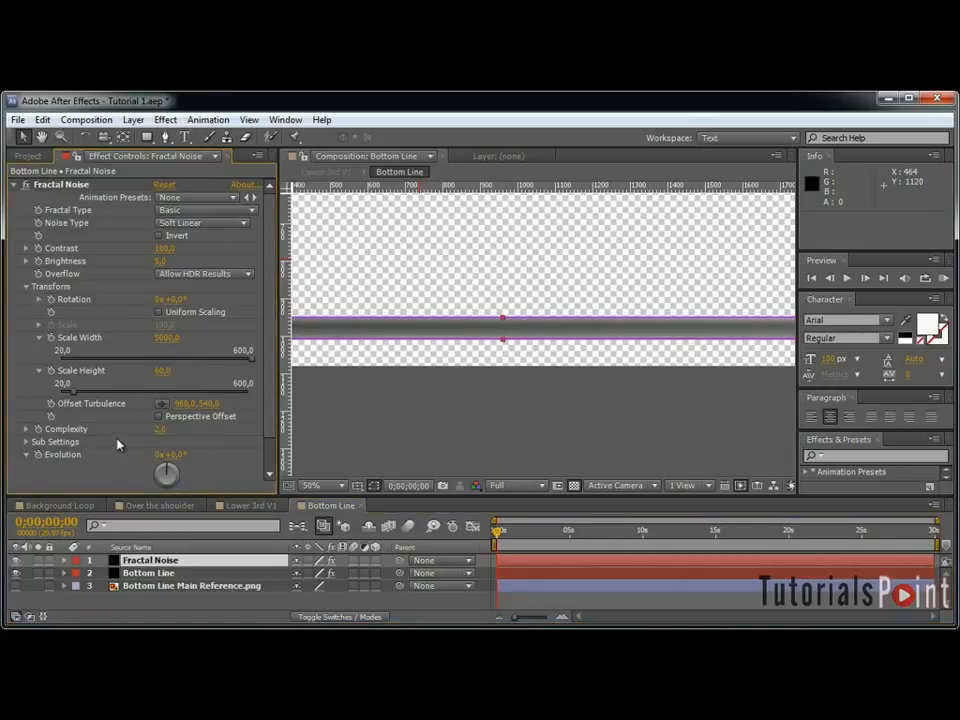
pyautogui.scroll(-1, 133, 446)
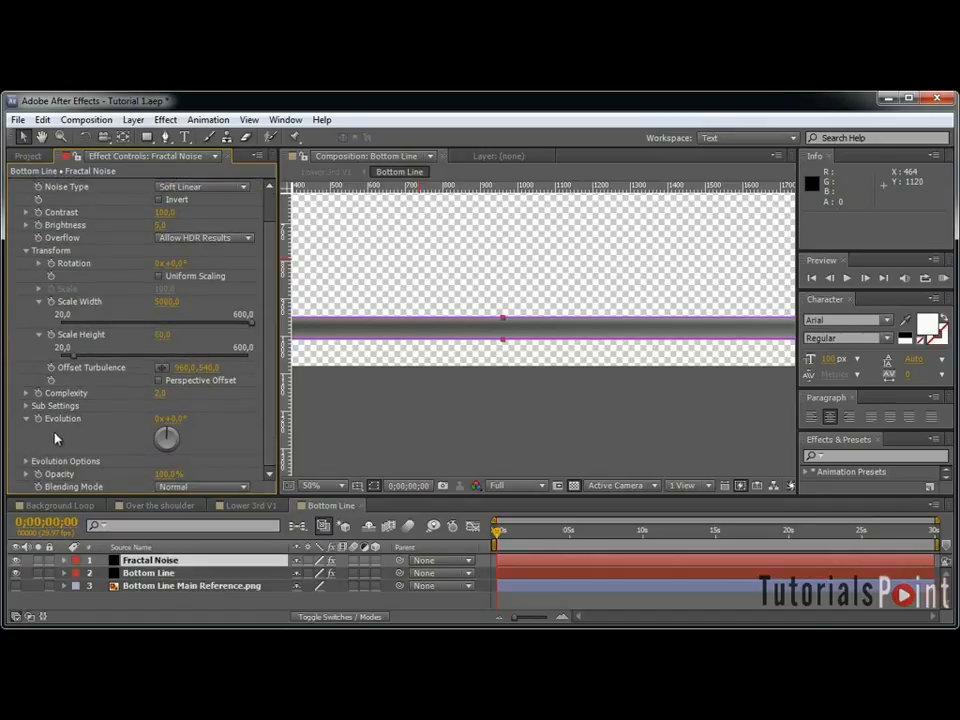
# Add the expression time*100 to the Fractal Noise Evolution and scrub the timeline to preview the animated texture.
pyautogui.click(27, 462)
pyautogui.scroll(-1, 27, 465)
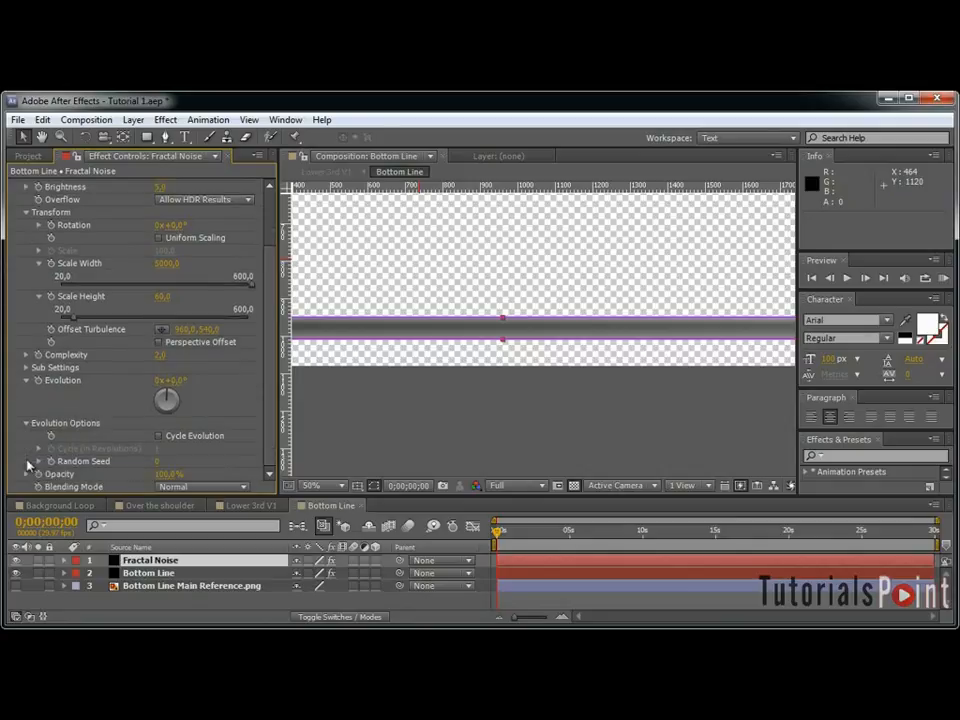
pyautogui.keyDown('alt'); pyautogui.click(39, 381); pyautogui.keyUp('alt')
pyautogui.write('time*100')
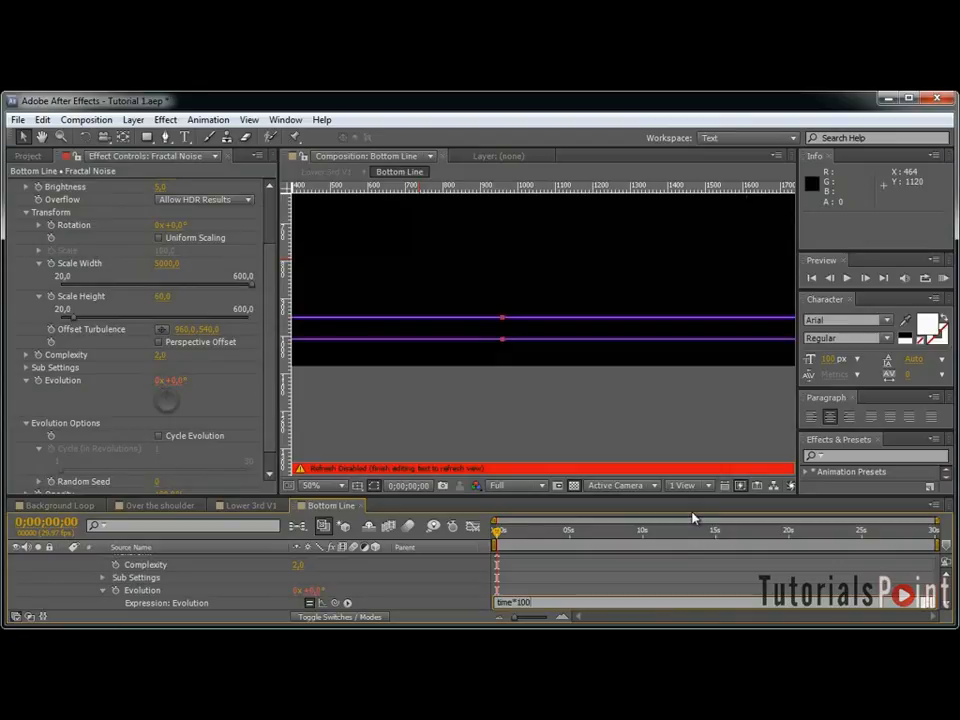
pyautogui.click(509, 577)
pyautogui.moveTo(499, 531); pyautogui.dragTo(664, 531)
# Collapse the Fractal Noise settings, enlarge the layer list area and set the Fractal Noise layer's blending mode to Overlay.
pyautogui.scroll(2, 40, 247)
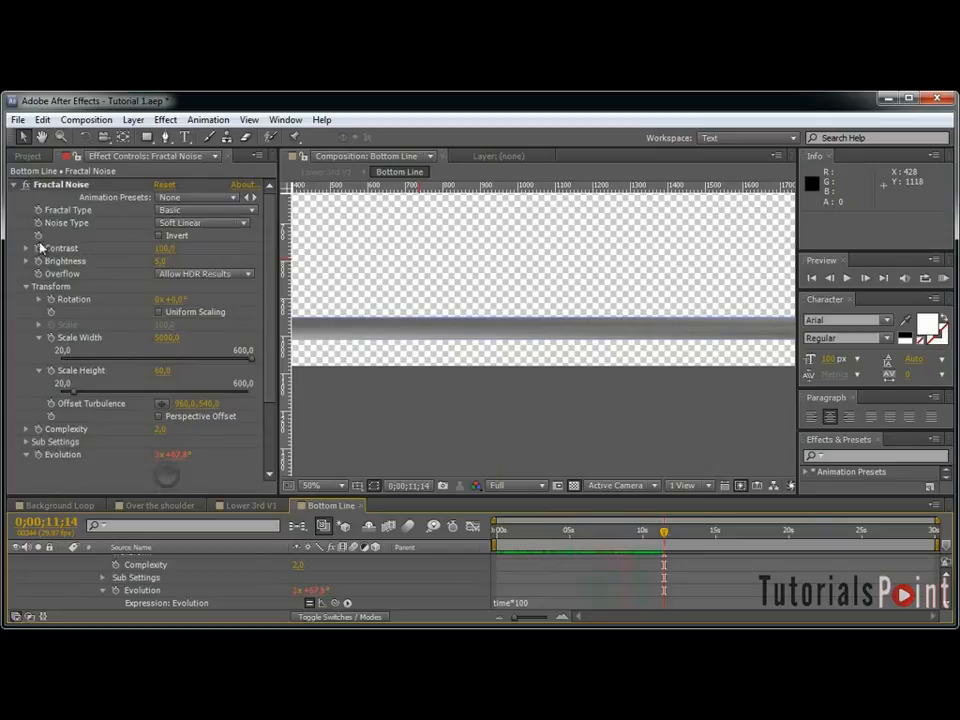
pyautogui.click(14, 183)
pyautogui.scroll(6, 100, 575)
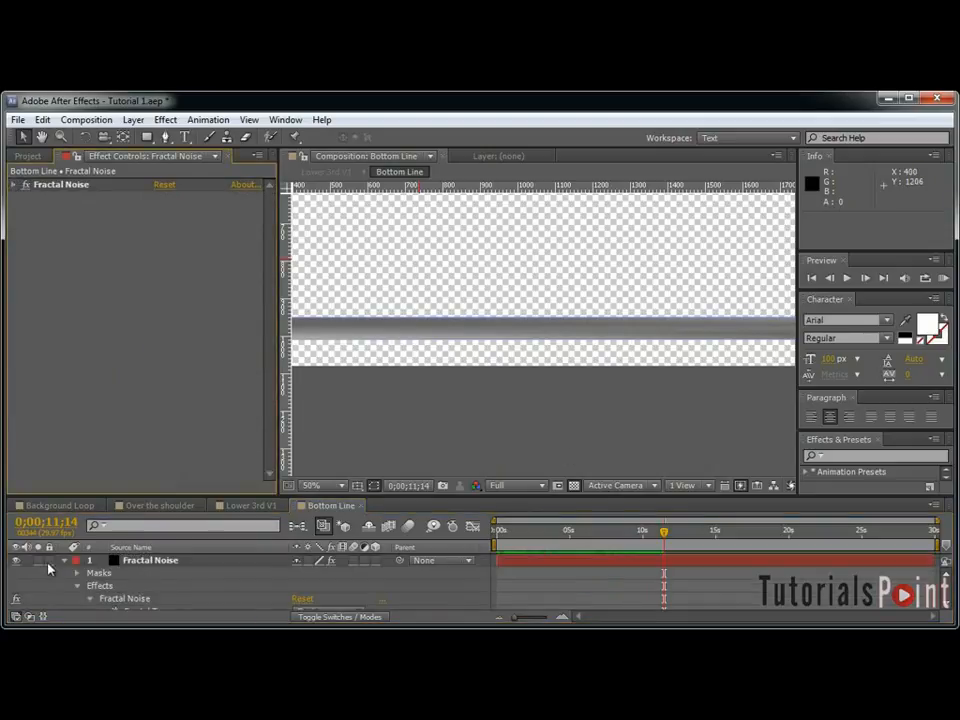
pyautogui.click(66, 563)
pyautogui.moveTo(258, 497); pyautogui.dragTo(258, 404)
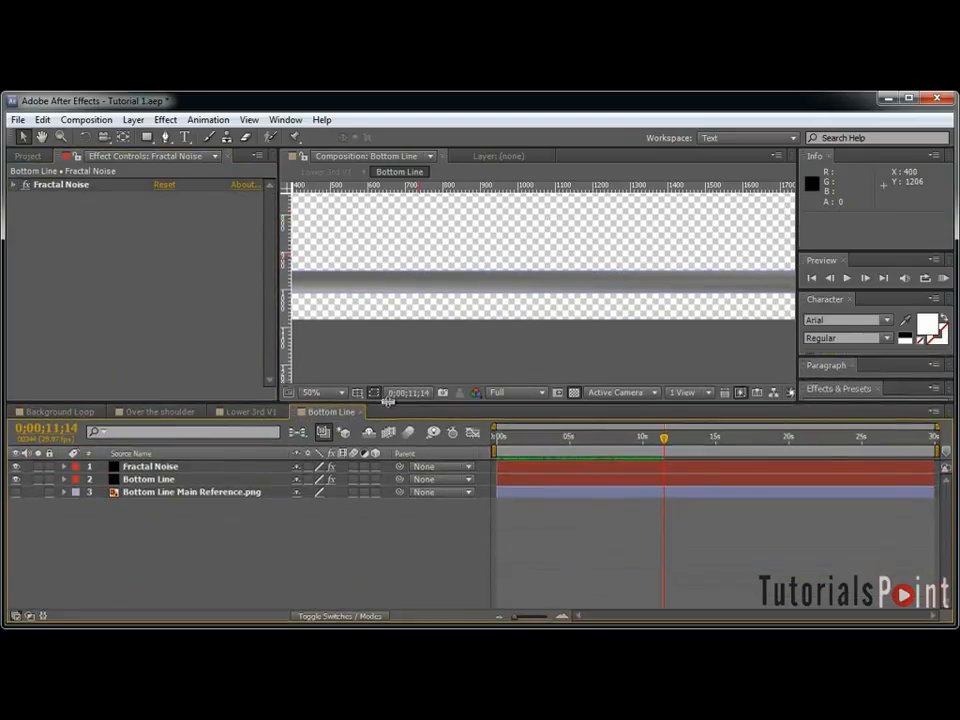
pyautogui.click(255, 467)
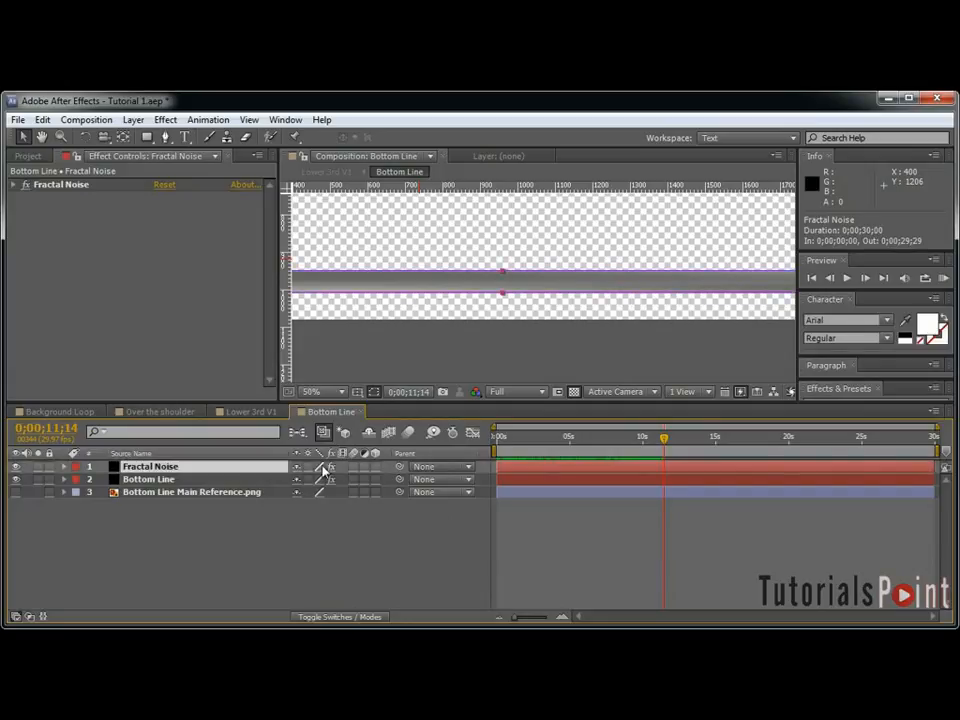
pyautogui.press('F4')
pyautogui.click(326, 467)
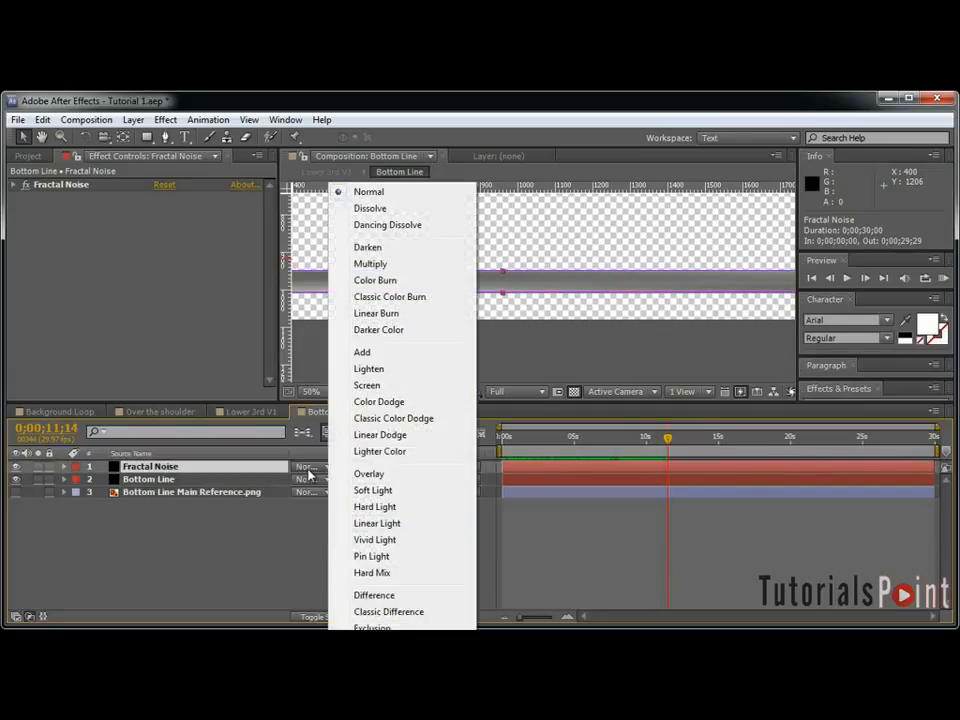
pyautogui.click(396, 473)
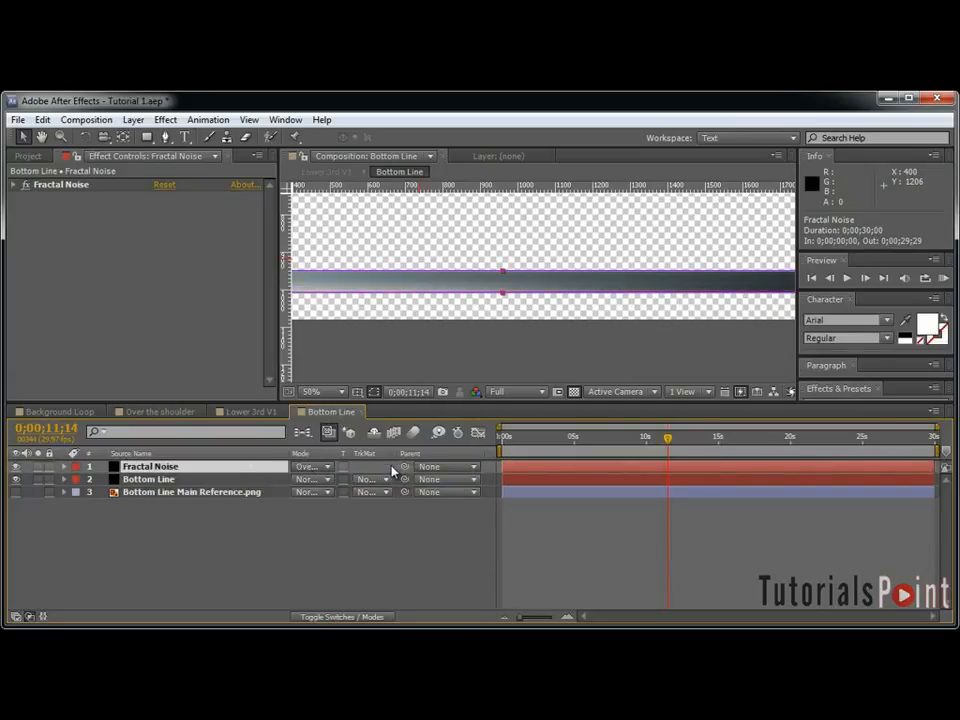
# Set the Fractal Noise layer's opacity to 50% and scrub to 0;00;13;00 to preview the blended bar.
pyautogui.press('t')
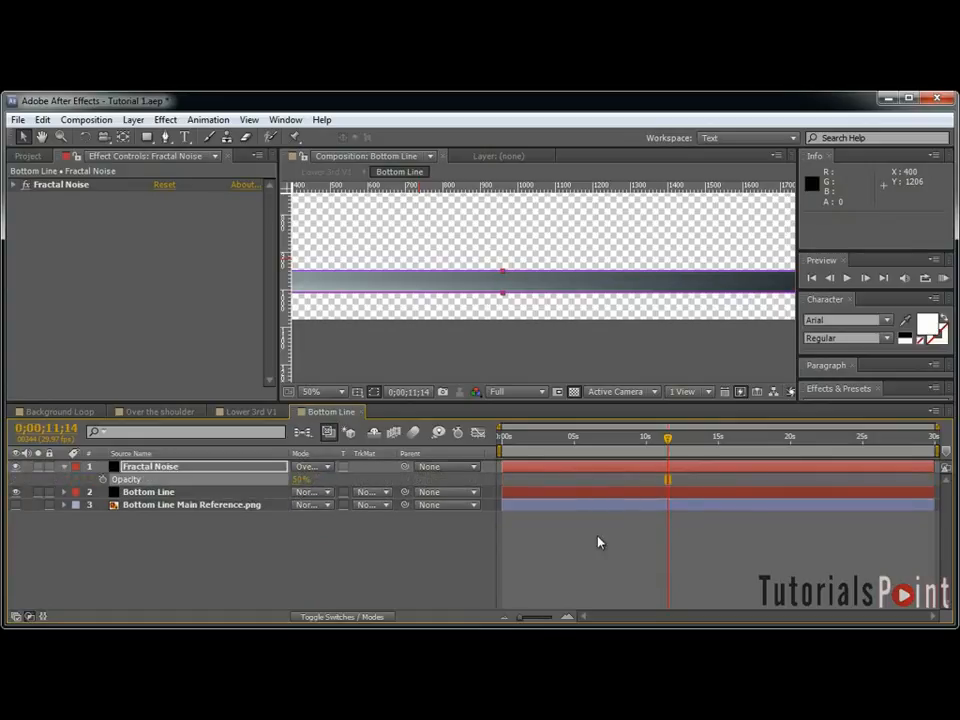
pyautogui.click(598, 542)
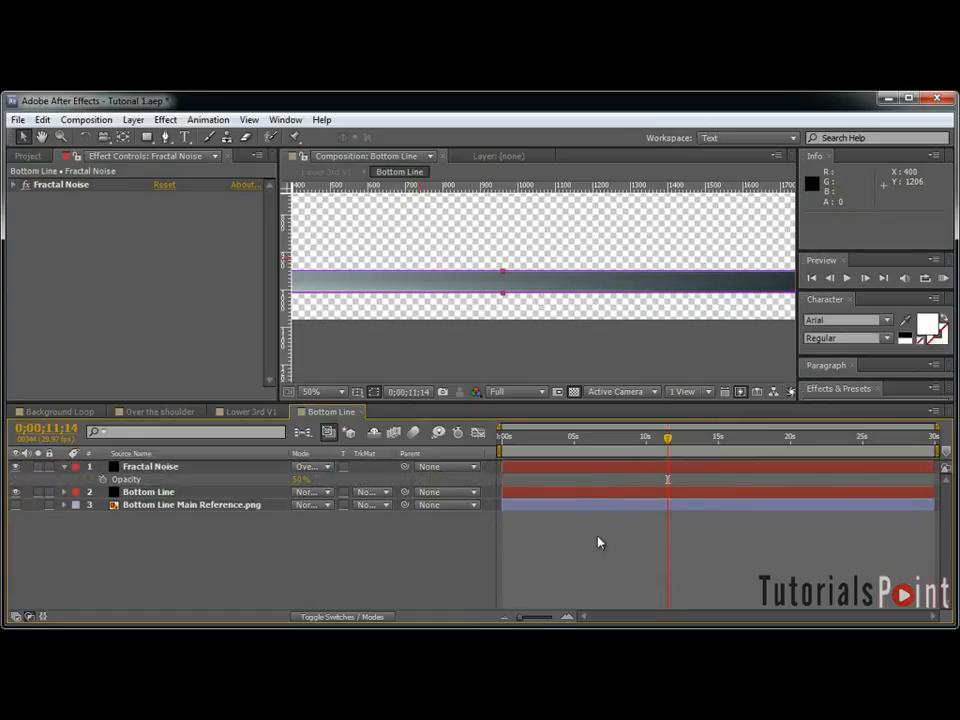
pyautogui.moveTo(568, 459); pyautogui.dragTo(689, 440)
pyautogui.scroll(-2, 593, 325)
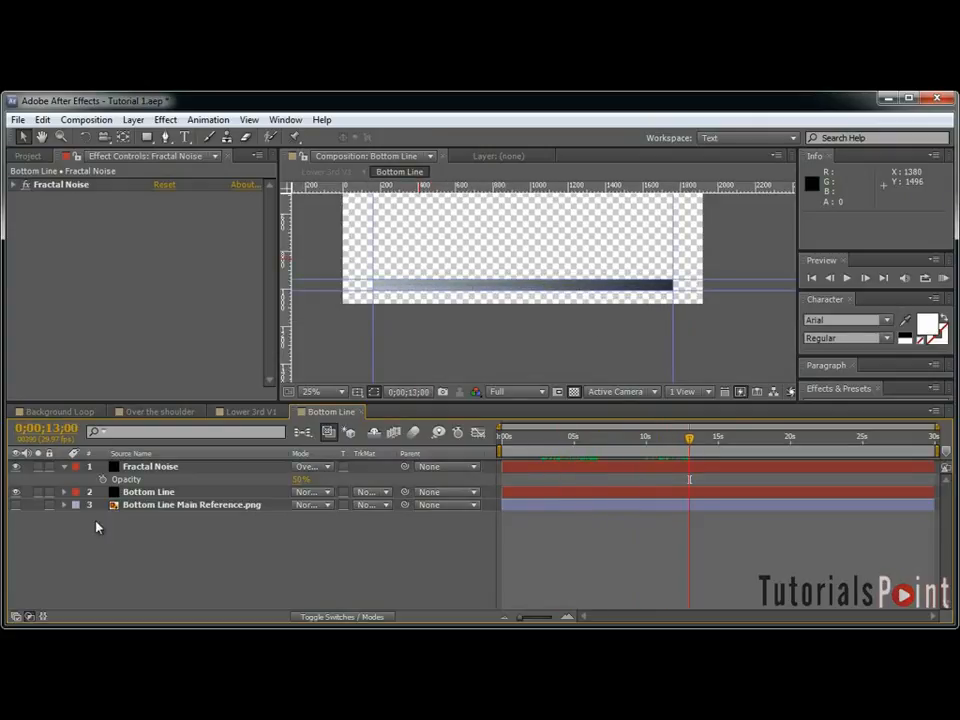
pyautogui.click(64, 468)
# Open the Bottom Line Thin Reference.jpg footage and examine its thin line in an enlarged view.
pyautogui.moveTo(425, 404); pyautogui.dragTo(425, 501)
pyautogui.click(14, 157)
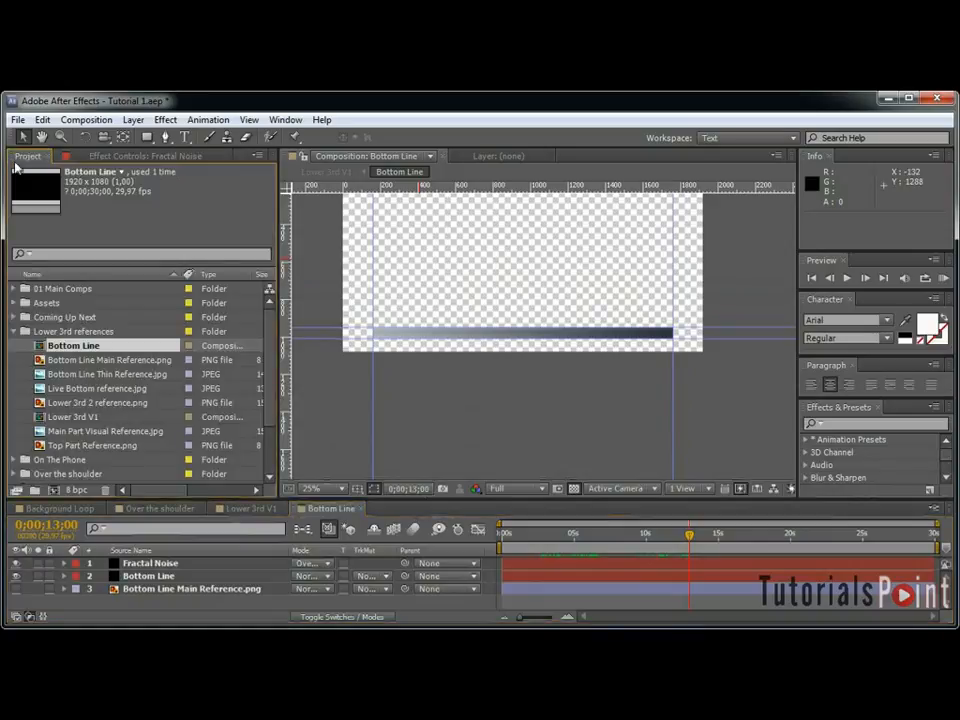
pyautogui.click(90, 360)
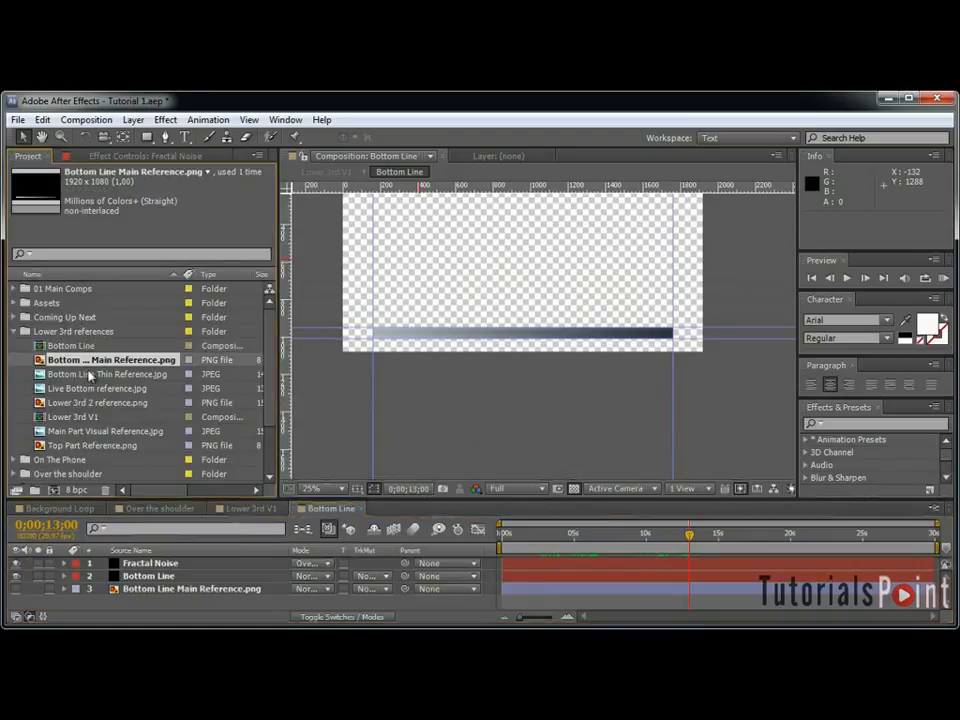
pyautogui.click(87, 374)
pyautogui.doubleClick(88, 377)
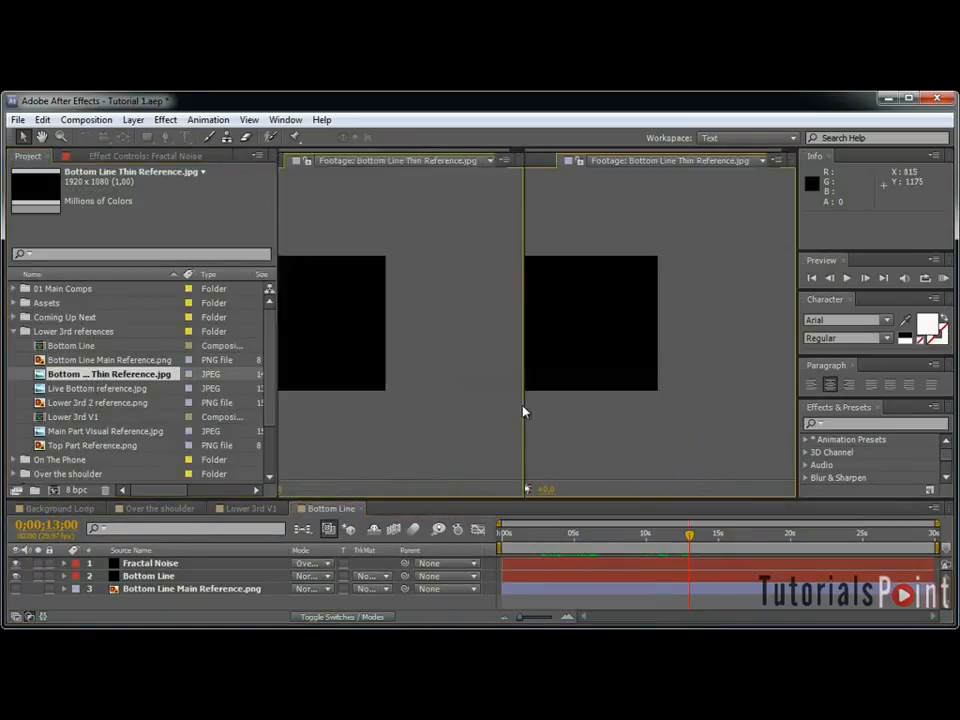
pyautogui.press('`')
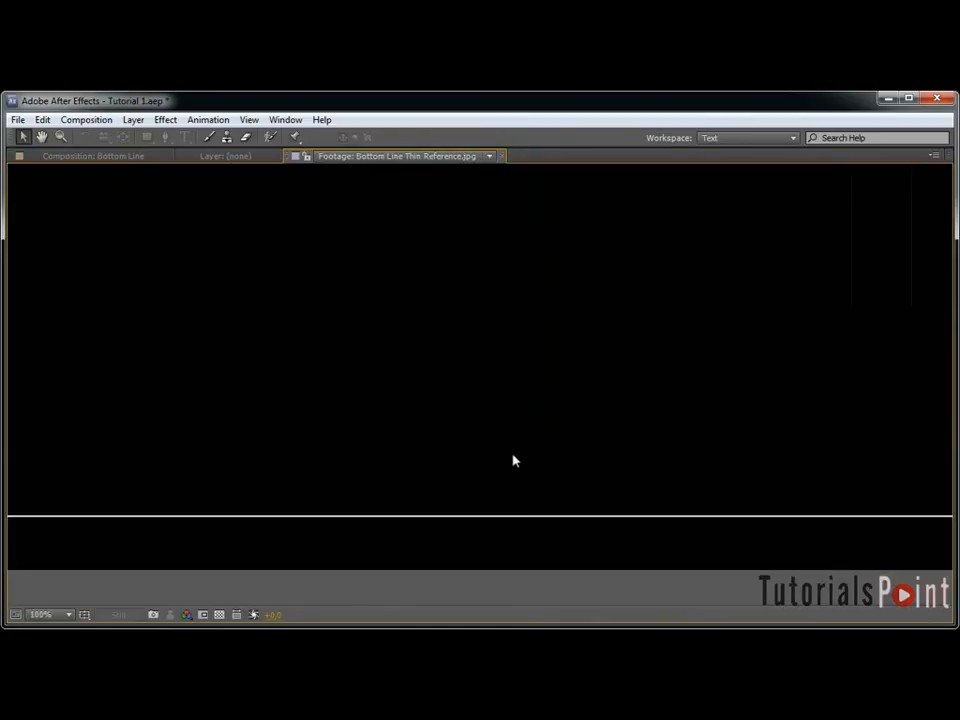
pyautogui.press('`')
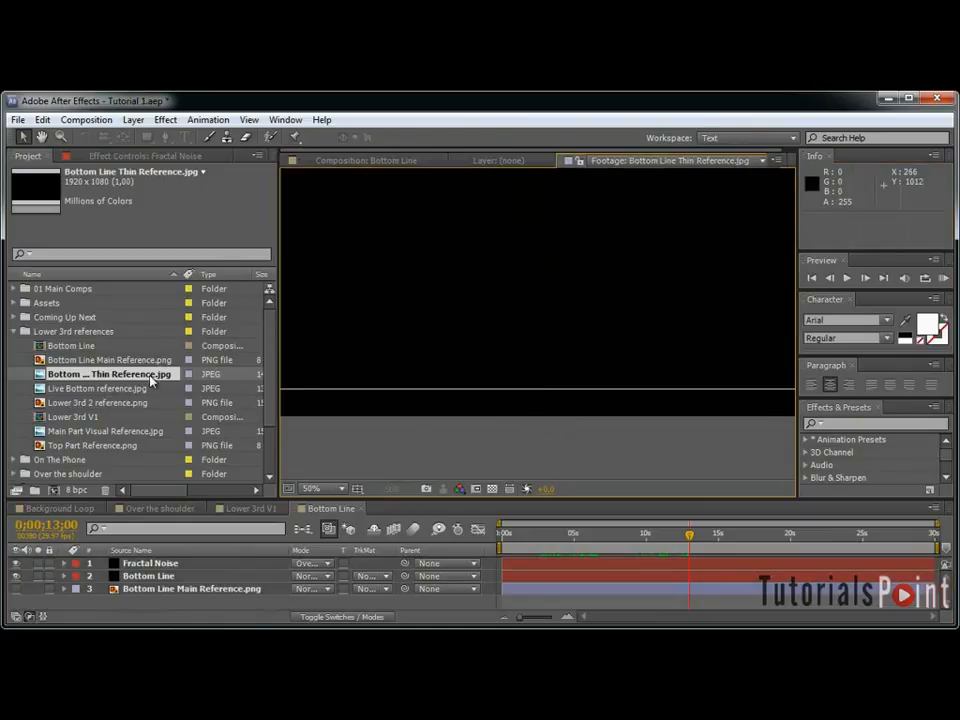
# Add Bottom Line Thin Reference.jpg as the top layer of the Bottom Line composition and remove the lower horizontal guide.
pyautogui.click(408, 159)
pyautogui.moveTo(105, 383); pyautogui.dragTo(236, 566)
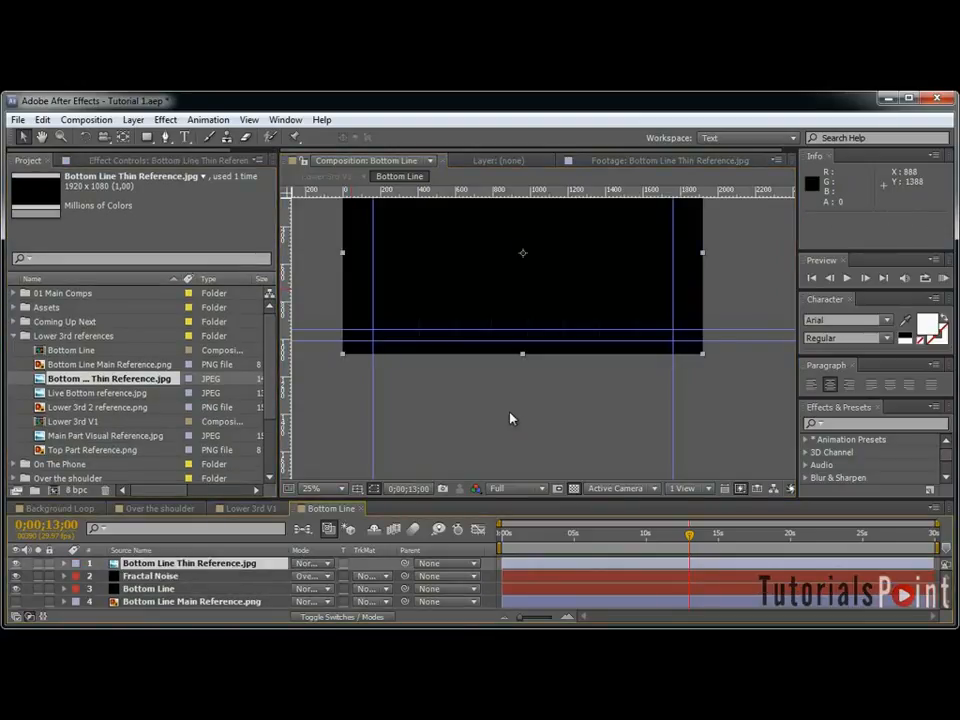
pyautogui.press('`')
pyautogui.scroll(8, 519, 433)
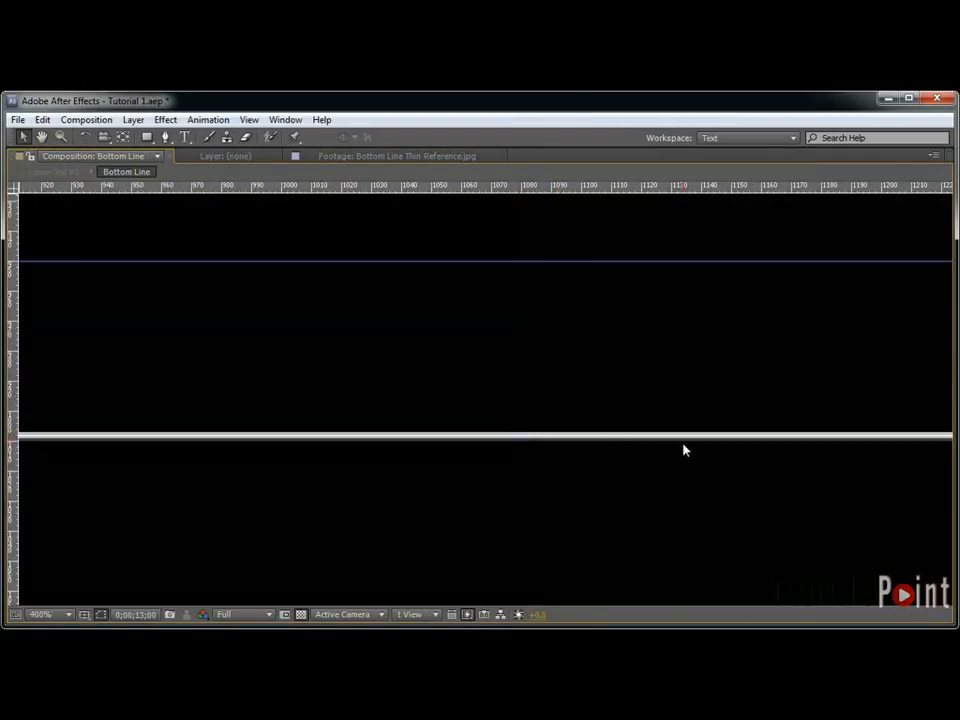
pyautogui.scroll(-4, 613, 449)
pyautogui.scroll(-2, 477, 418)
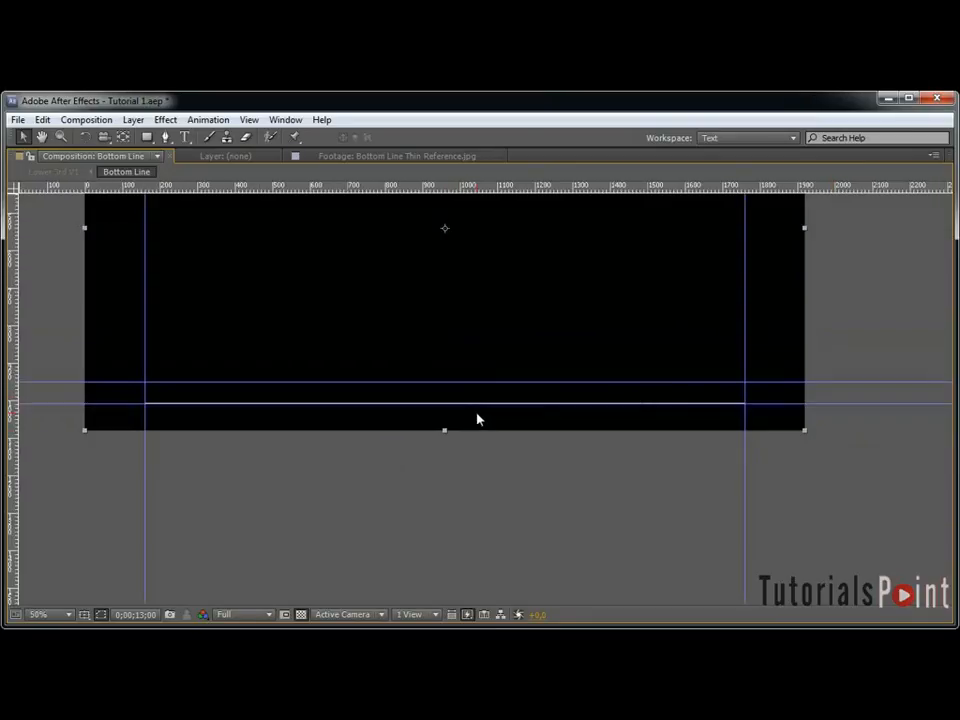
pyautogui.moveTo(788, 402); pyautogui.dragTo(731, 95)
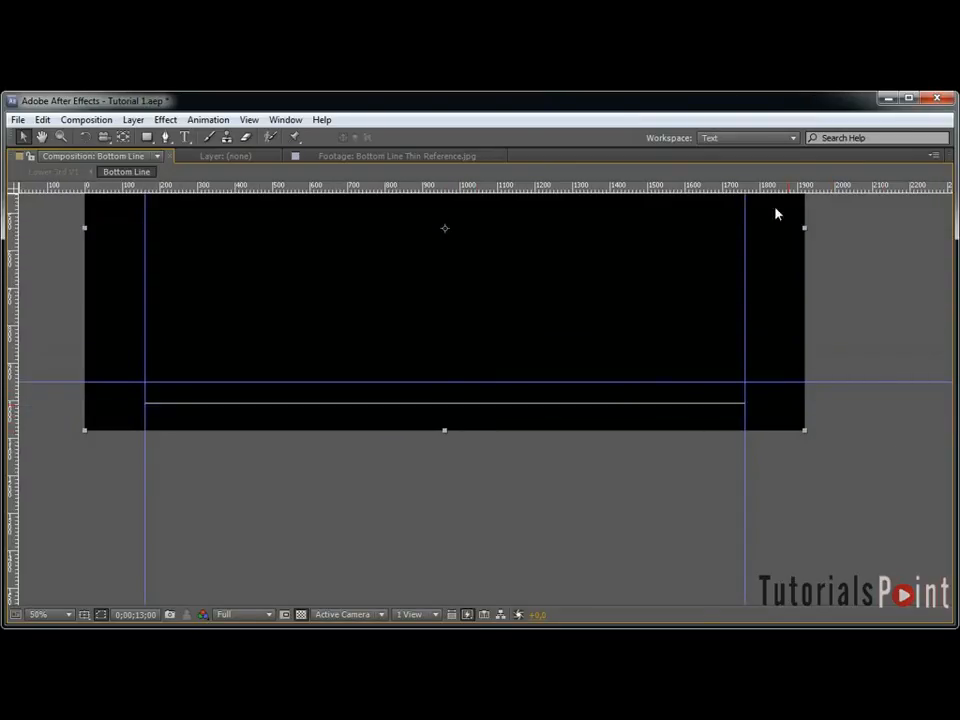
# Create a 1920 x 1080 px solid named Glow Line above the thin line reference.
pyautogui.click(147, 137)
pyautogui.scroll(2, 775, 418)
pyautogui.press('`')
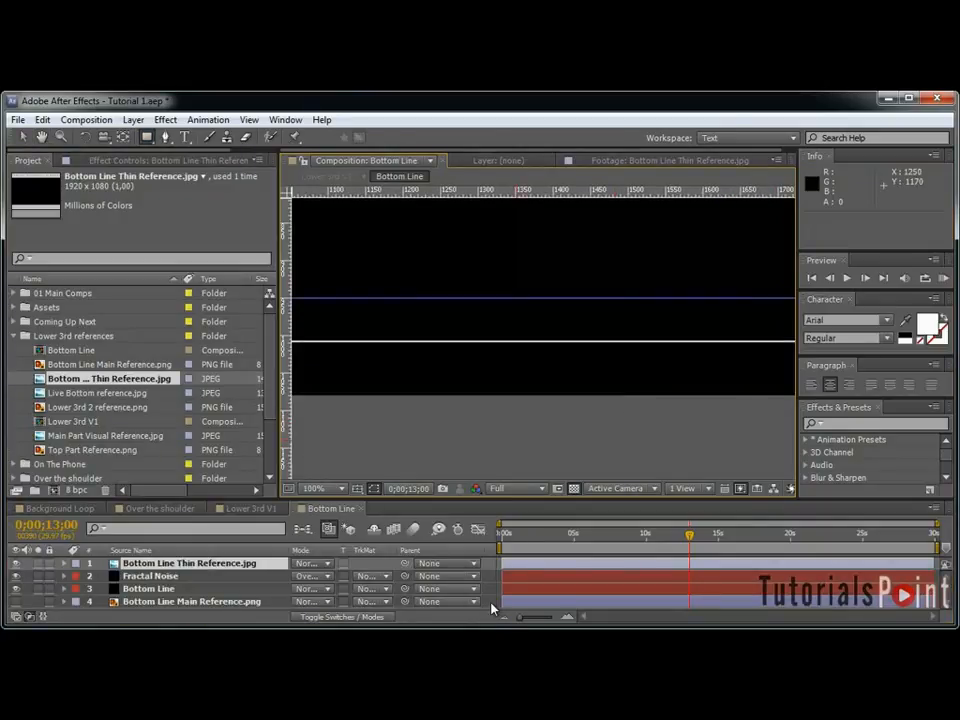
pyautogui.hotkey('ctrl', 'y')
pyautogui.write('G')
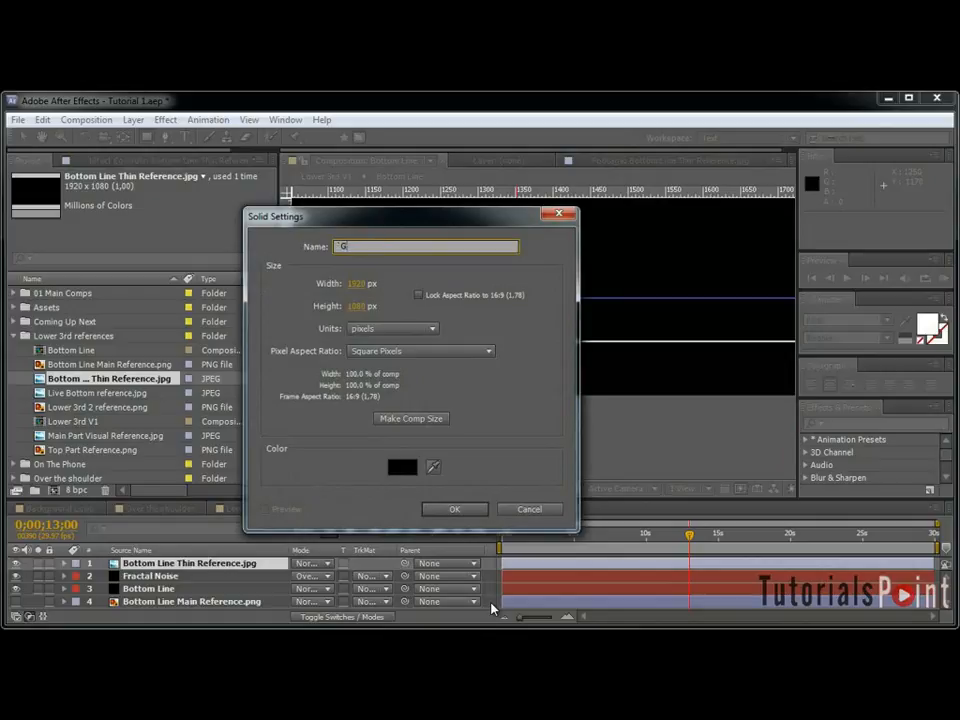
pyautogui.press('BackSpace')
pyautogui.press('BackSpace')
pyautogui.press('BackSpace')
pyautogui.press('BackSpace')
pyautogui.press('BackSpace')
pyautogui.write('ow Line')
pyautogui.press('Return')
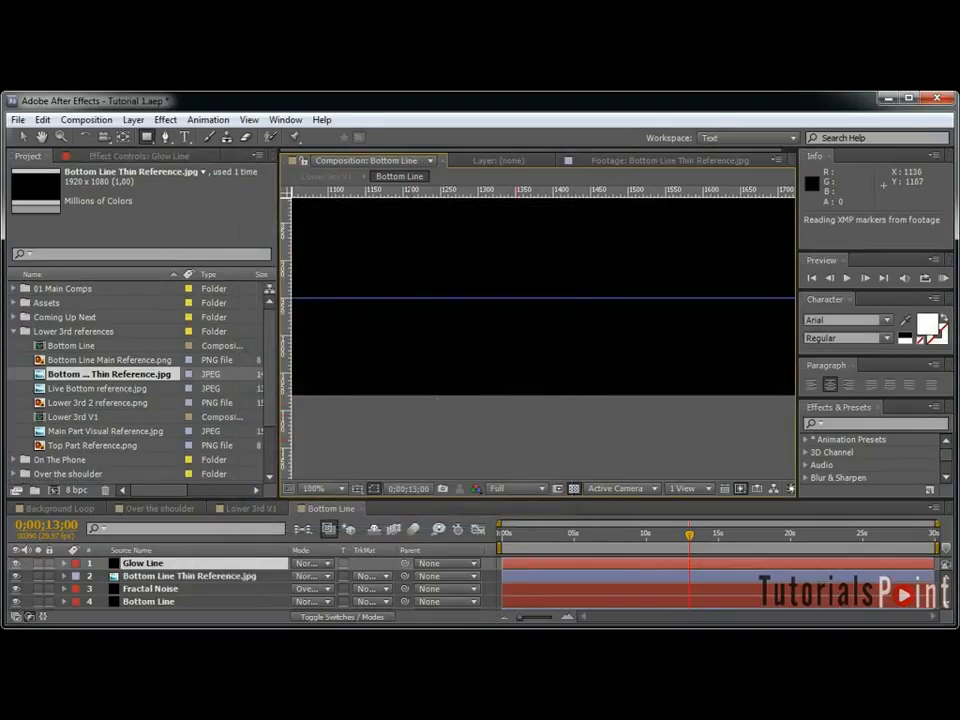
# Change the Glow Line solid's color to white (FFFFFF) and hide the layer to reveal the reference line.
pyautogui.press('`')
pyautogui.press('`')
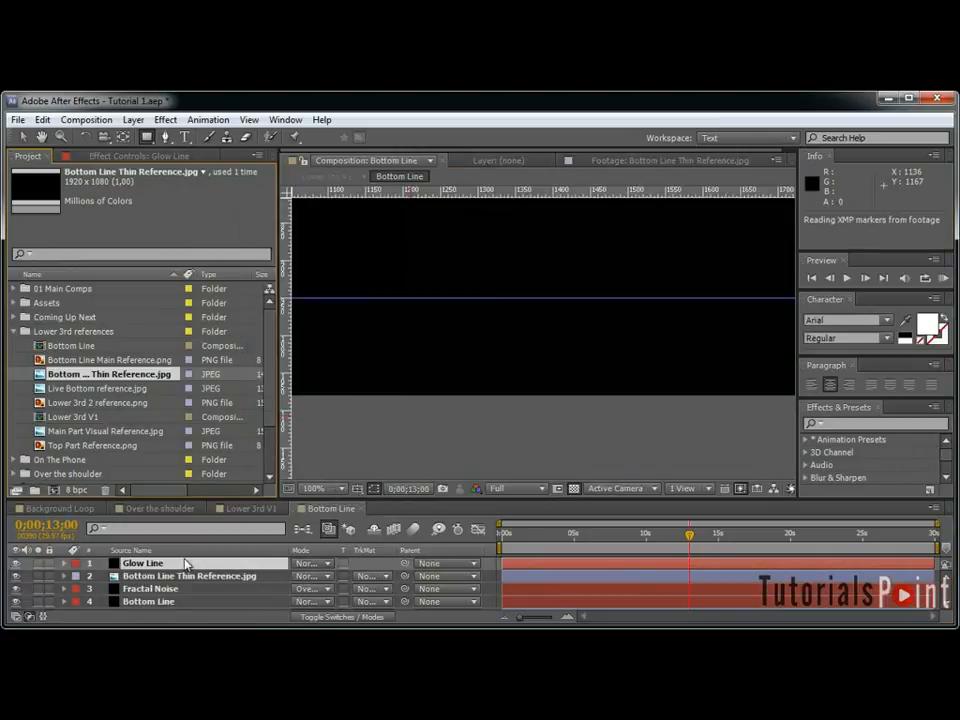
pyautogui.hotkey('ctrl', 'shift', 'y')
pyautogui.click(243, 430)
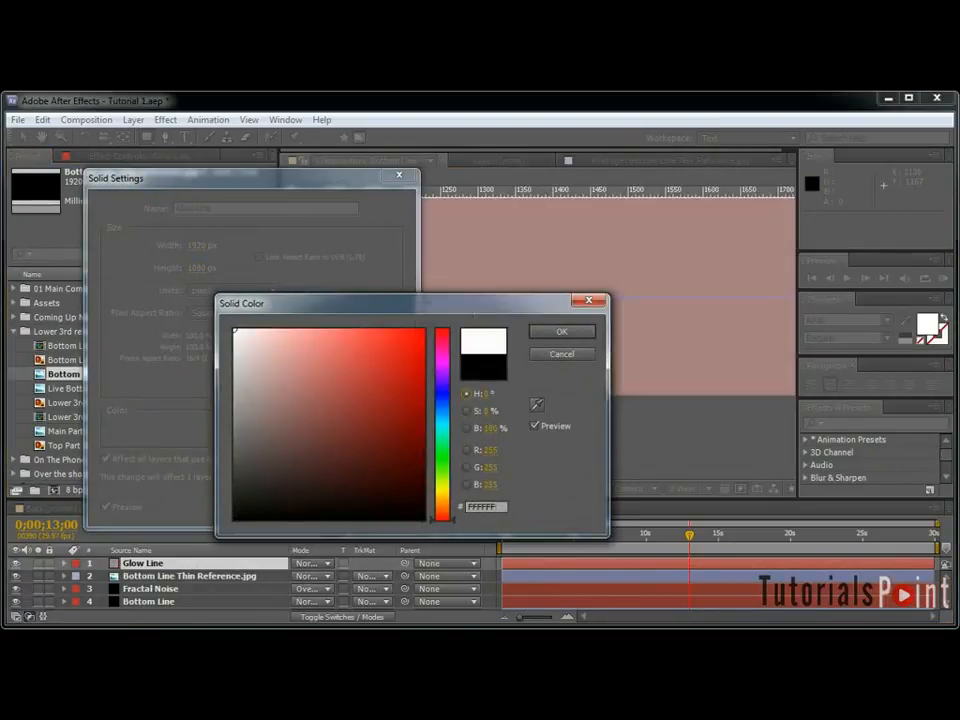
pyautogui.press('Return')
pyautogui.press('Return')
pyautogui.press('`')
pyautogui.press('`')
pyautogui.click(15, 563)
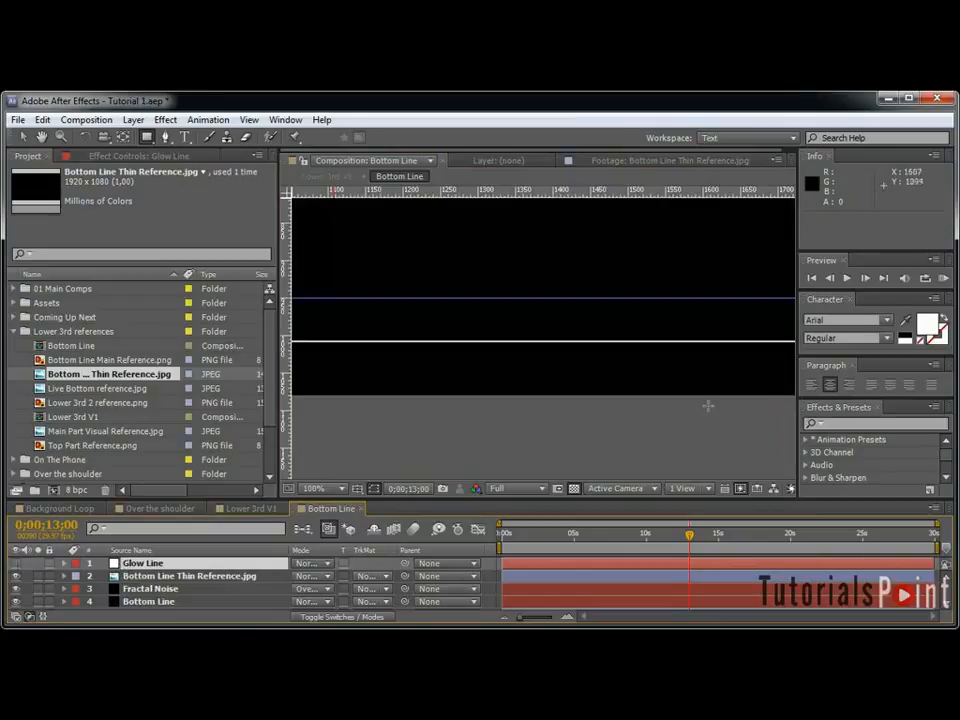
# Draw a rectangular mask about 11 px wide on Glow Line over the reference line's right end and enable its free transform.
pyautogui.press('`')
pyautogui.scroll(1, 862, 412)
pyautogui.press('space')
pyautogui.moveTo(909, 390); pyautogui.dragTo(743, 398)
pyautogui.scroll(1, 812, 399)
pyautogui.moveTo(812, 399); pyautogui.dragTo(407, 388)
pyautogui.scroll(1, 819, 401)
pyautogui.moveTo(858, 384); pyautogui.dragTo(302, 419)
pyautogui.scroll(1, 474, 388)
pyautogui.press('v')
pyautogui.doubleClick(303, 393)
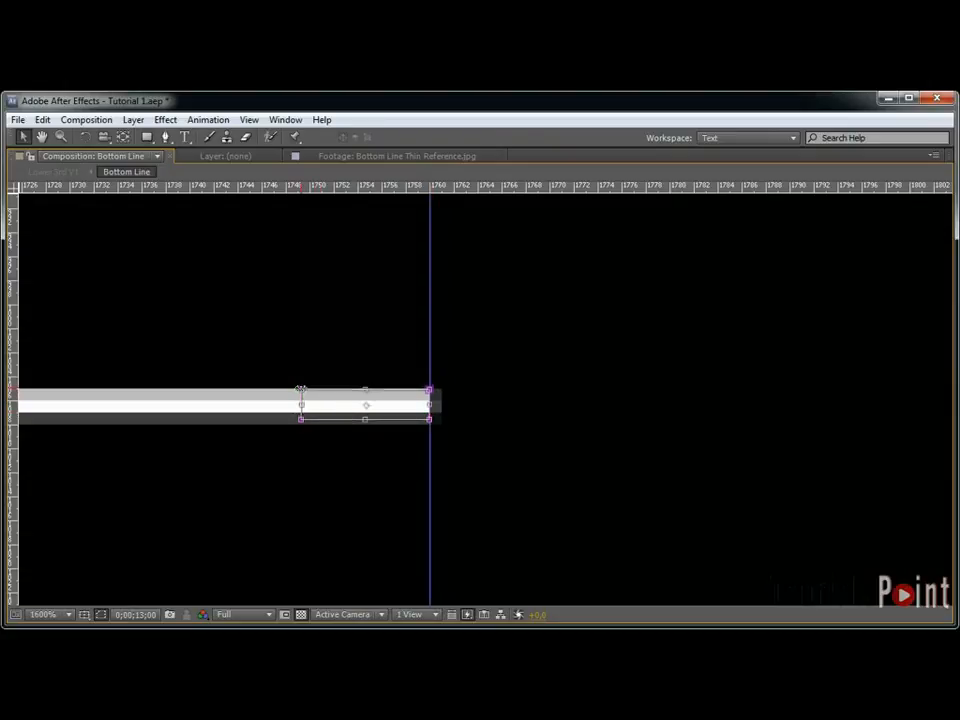
# Stretch the Glow Line mask's left edge along the reference line to about x = 740.
pyautogui.press(',')
pyautogui.moveTo(313, 396); pyautogui.dragTo(826, 393)
pyautogui.press(',')
pyautogui.press(',')
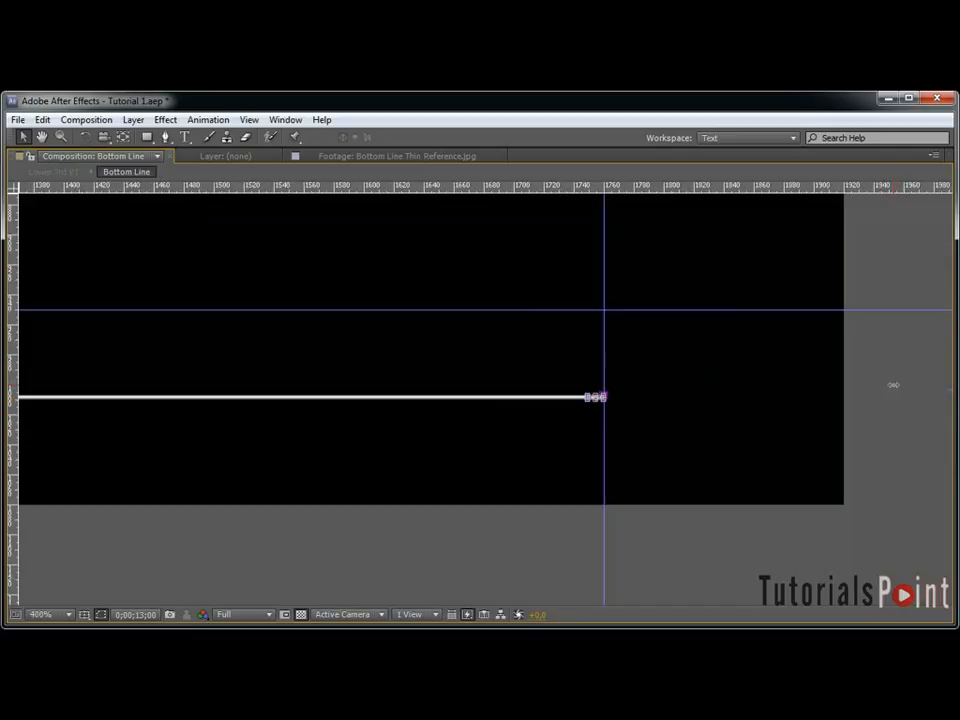
pyautogui.moveTo(586, 397); pyautogui.dragTo(268, 397)
pyautogui.moveTo(178, 394); pyautogui.dragTo(771, 395)
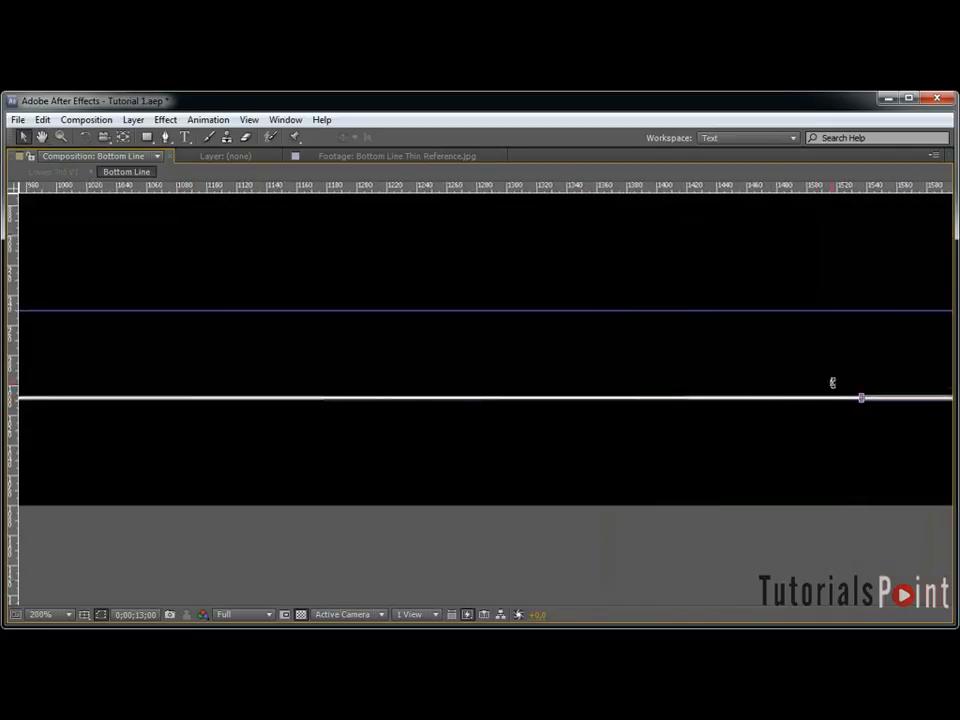
pyautogui.moveTo(861, 398); pyautogui.dragTo(720, 409)
pyautogui.press(',')
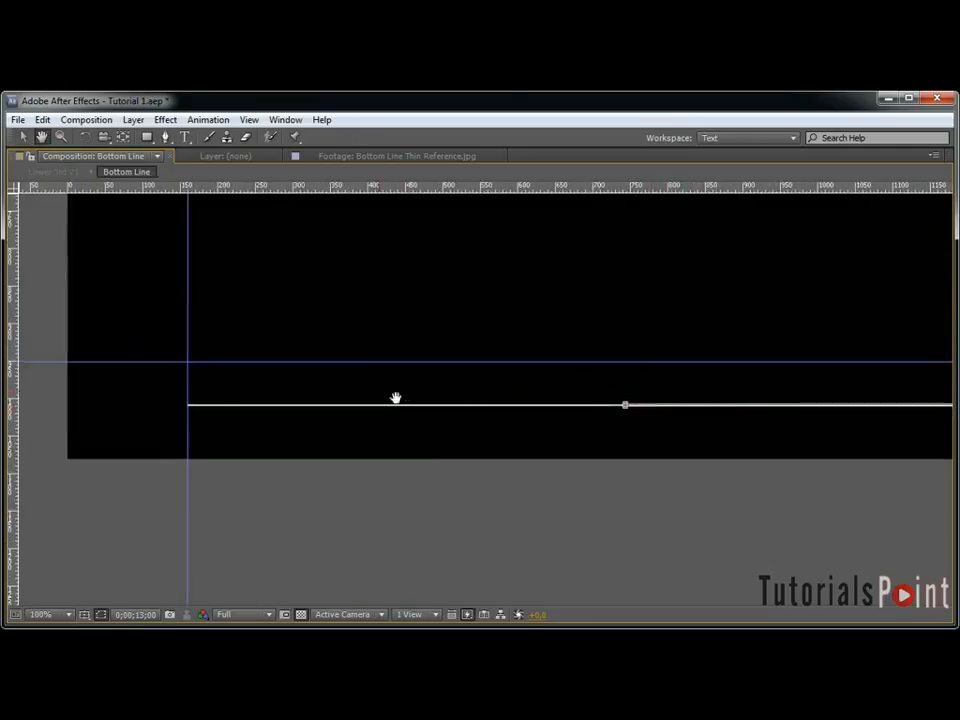
# Try to stretch the Glow Line mask farther left at the reduced magnification and undo the attempts.
pyautogui.moveTo(667, 430); pyautogui.dragTo(333, 440)
pyautogui.hotkey('ctrl', 'z')
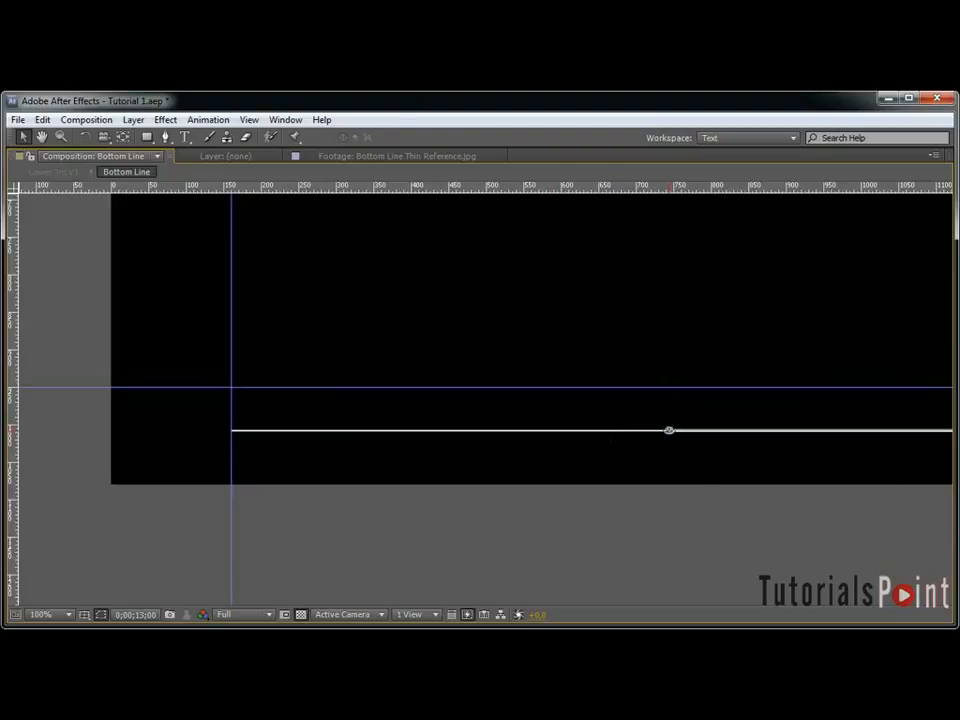
pyautogui.hotkey('ctrl', 'z')
pyautogui.press('.')
pyautogui.moveTo(852, 462); pyautogui.dragTo(403, 467)
pyautogui.hotkey('ctrl', 'z')
# Extend the Glow Line mask's left edge in stages along the reference line to the left guide at about x = 160.
pyautogui.press('`')
pyautogui.press('`')
pyautogui.press('.')
pyautogui.press('space')
pyautogui.moveTo(825, 465); pyautogui.dragTo(354, 340)
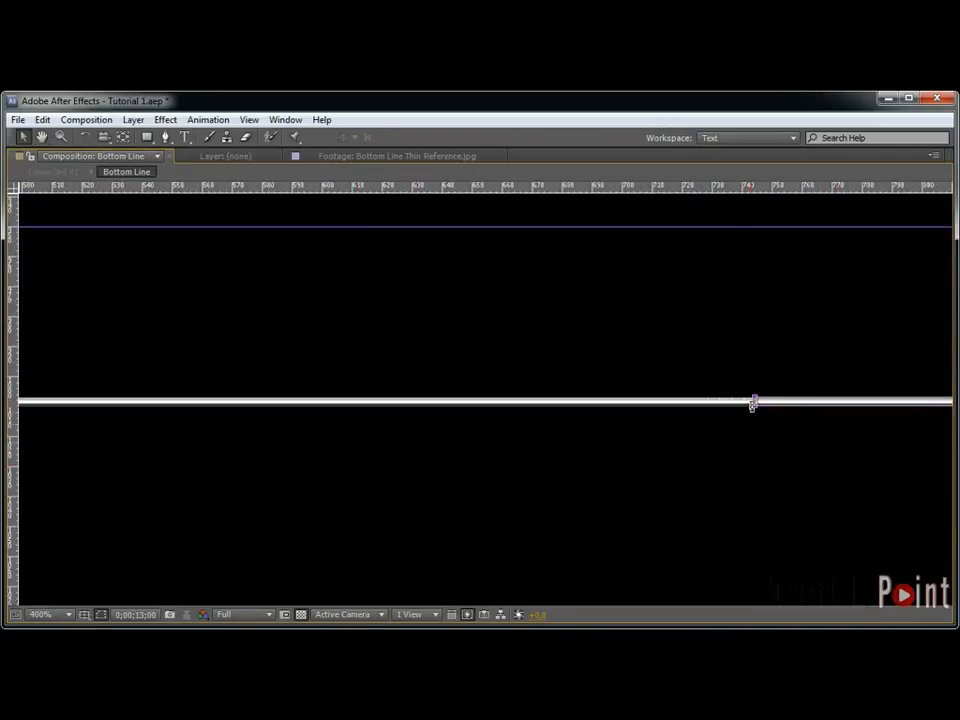
pyautogui.moveTo(755, 401); pyautogui.dragTo(581, 444)
pyautogui.press('space')
pyautogui.press('space')
pyautogui.press('space')
pyautogui.moveTo(287, 446); pyautogui.dragTo(647, 447)
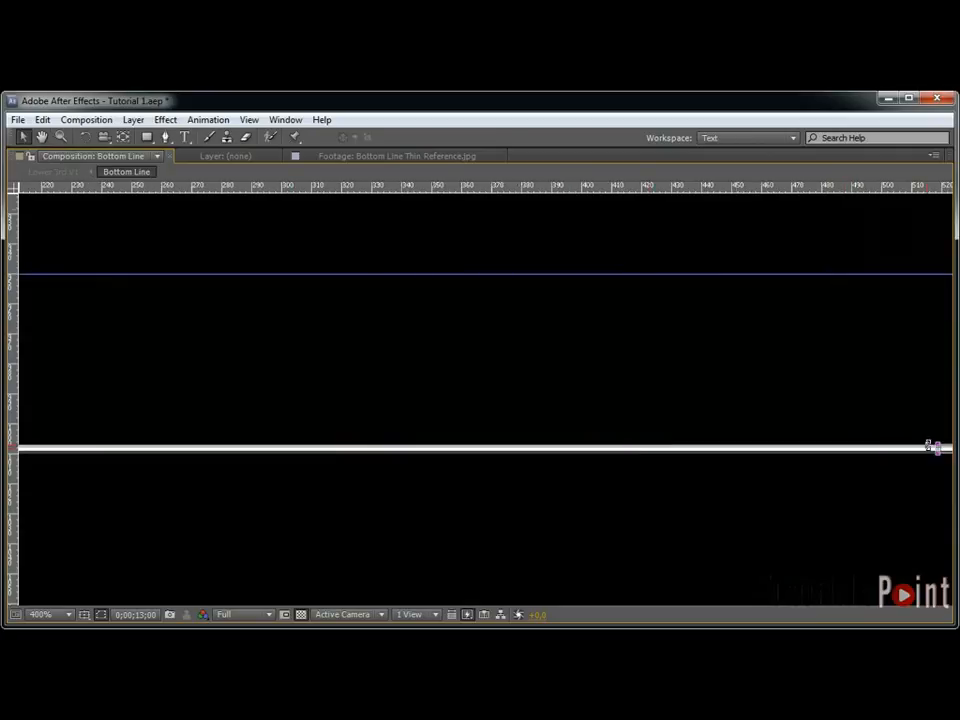
pyautogui.moveTo(937, 448); pyautogui.dragTo(345, 450)
pyautogui.press('space')
pyautogui.moveTo(345, 450); pyautogui.dragTo(791, 454)
pyautogui.moveTo(913, 452); pyautogui.dragTo(314, 454)
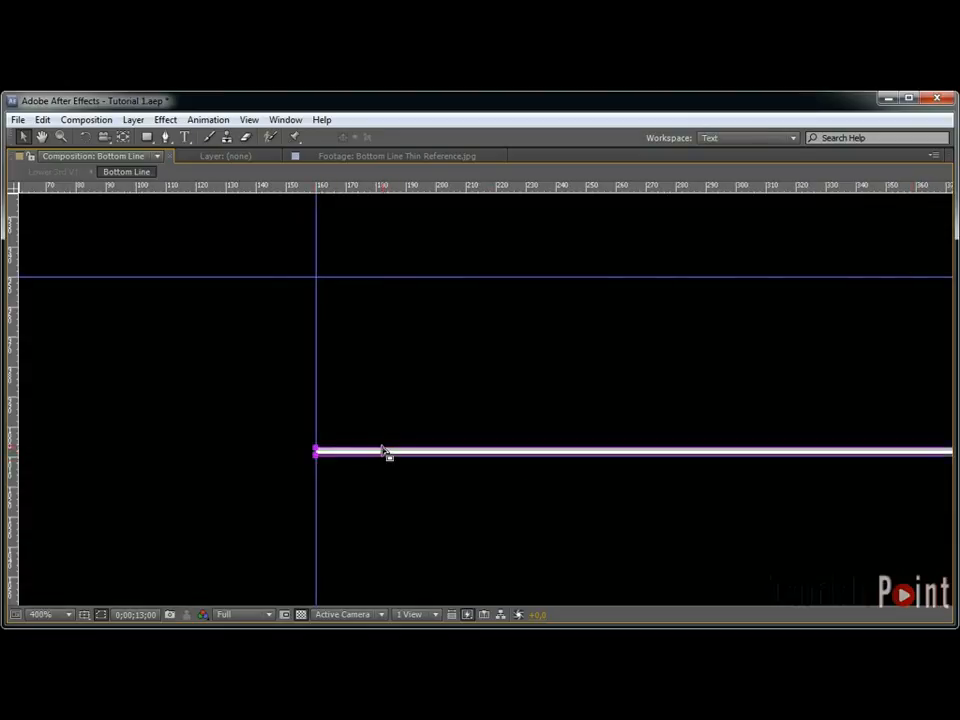
pyautogui.press('/')
pyautogui.press('`')
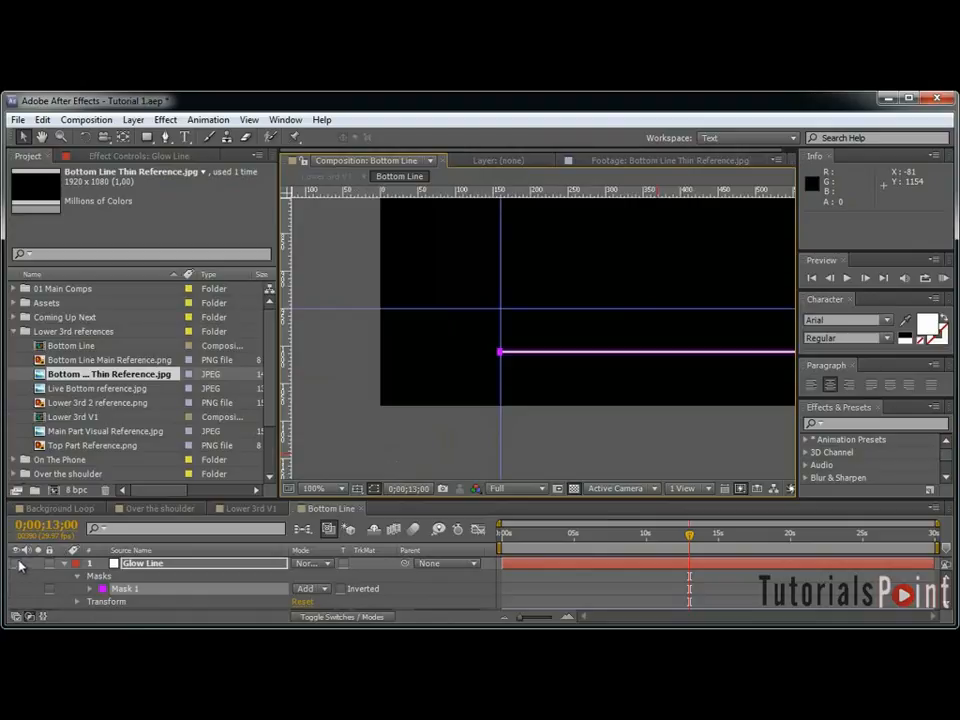
# Collapse the Glow Line layer, hide the Bottom Line Thin Reference.jpg layer and turn off the transparency grid.
pyautogui.click(65, 563)
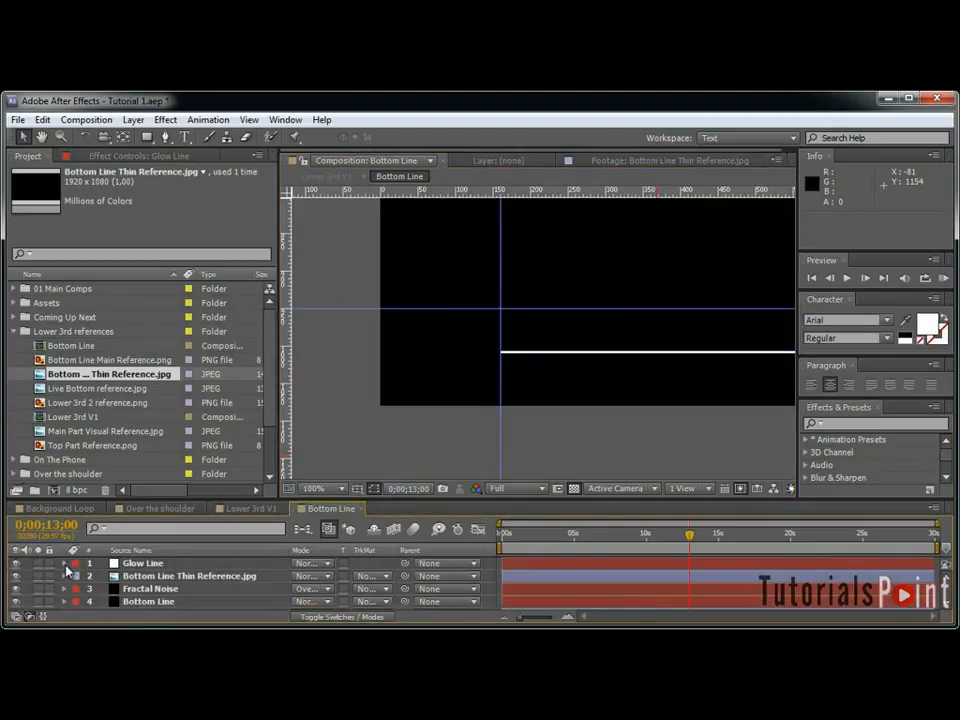
pyautogui.click(15, 576)
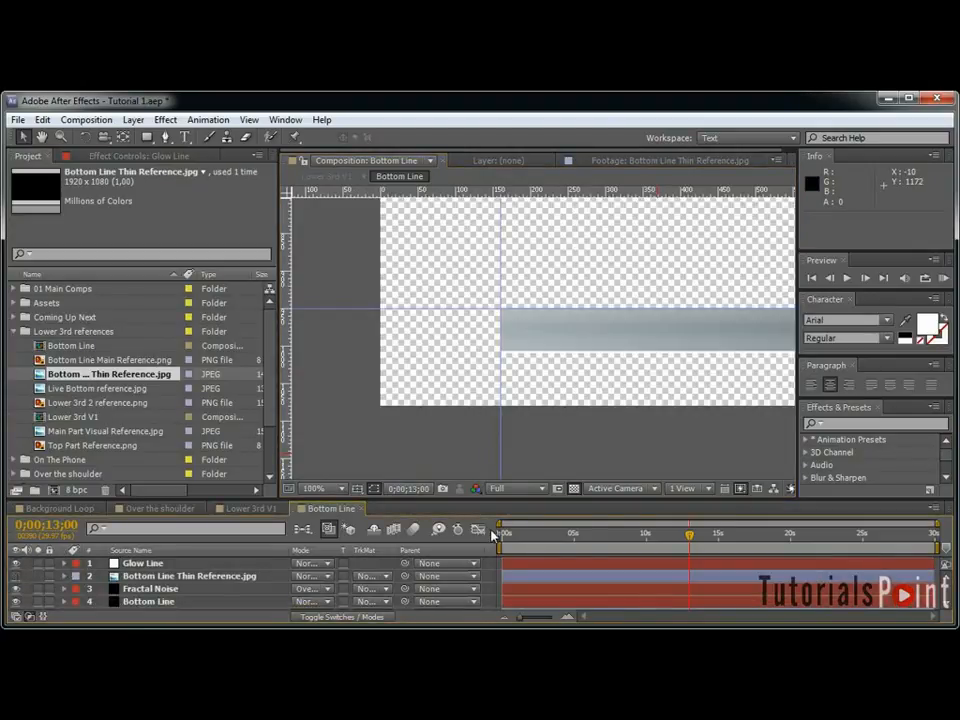
pyautogui.click(574, 489)
# Examine at high magnification how the Glow Line layer's mask aligns with the lower edge of the gradient bar.
pyautogui.press('`')
pyautogui.scroll(1, 673, 388)
pyautogui.moveTo(847, 406); pyautogui.dragTo(494, 398)
pyautogui.moveTo(767, 390); pyautogui.dragTo(579, 401)
pyautogui.scroll(2, 589, 401)
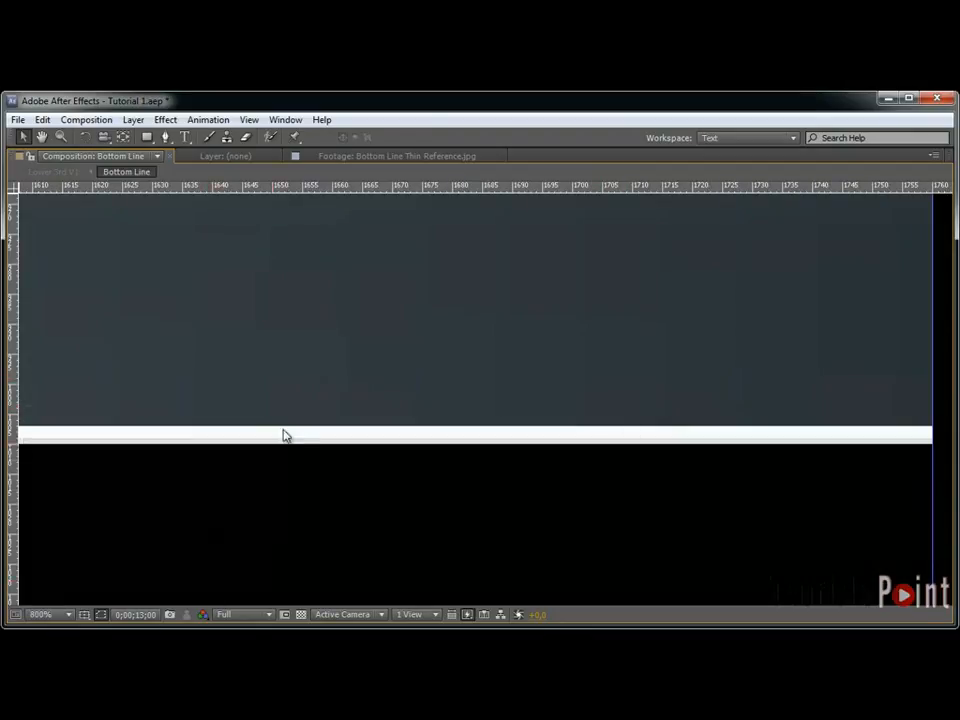
pyautogui.press('`')
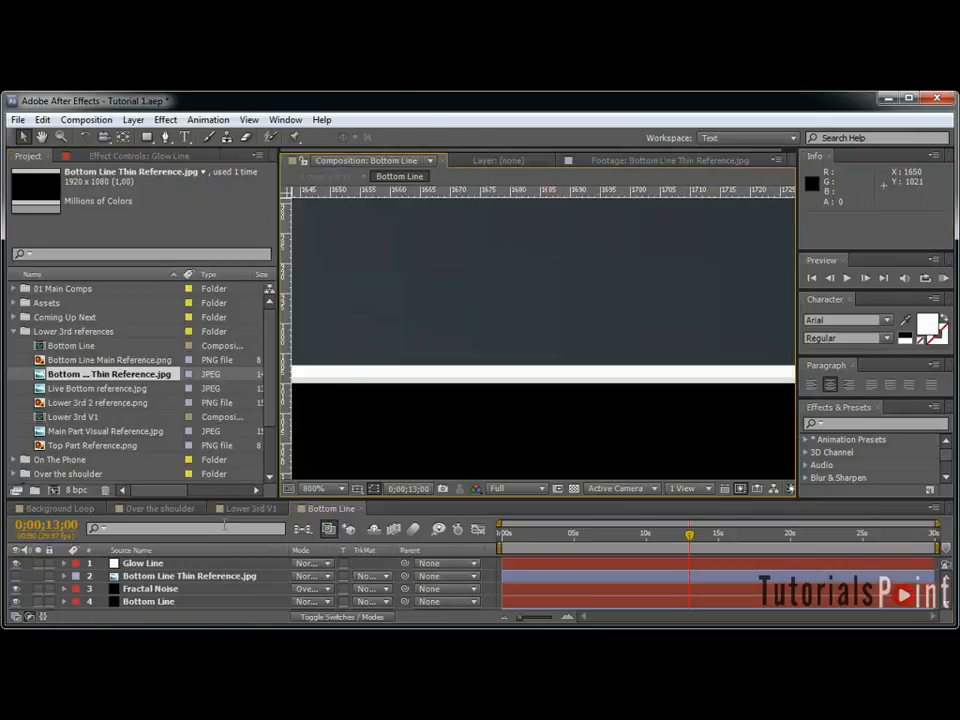
pyautogui.click(188, 564)
pyautogui.press('`')
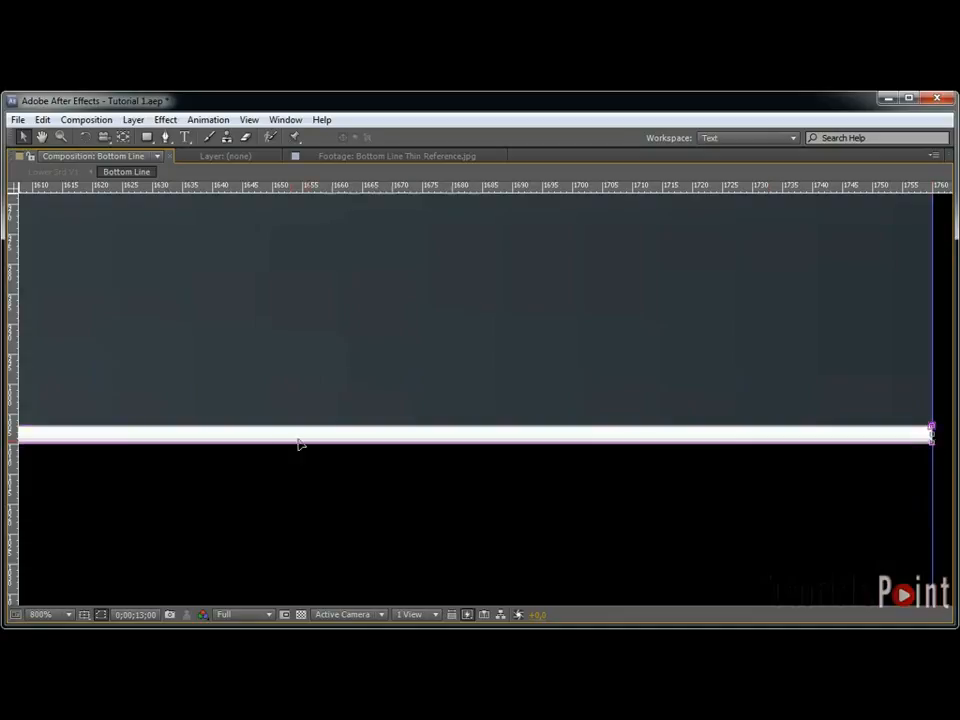
pyautogui.moveTo(418, 444); pyautogui.dragTo(868, 461)
pyautogui.moveTo(257, 456); pyautogui.dragTo(765, 461)
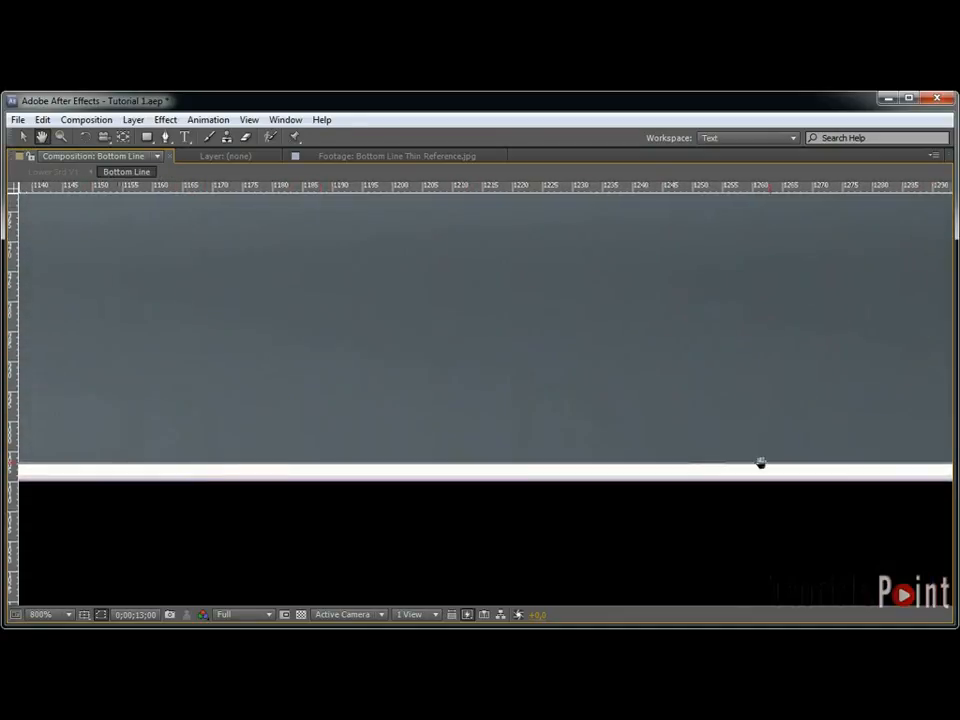
pyautogui.moveTo(148, 444); pyautogui.dragTo(476, 534)
pyautogui.scroll(1, 466, 545)
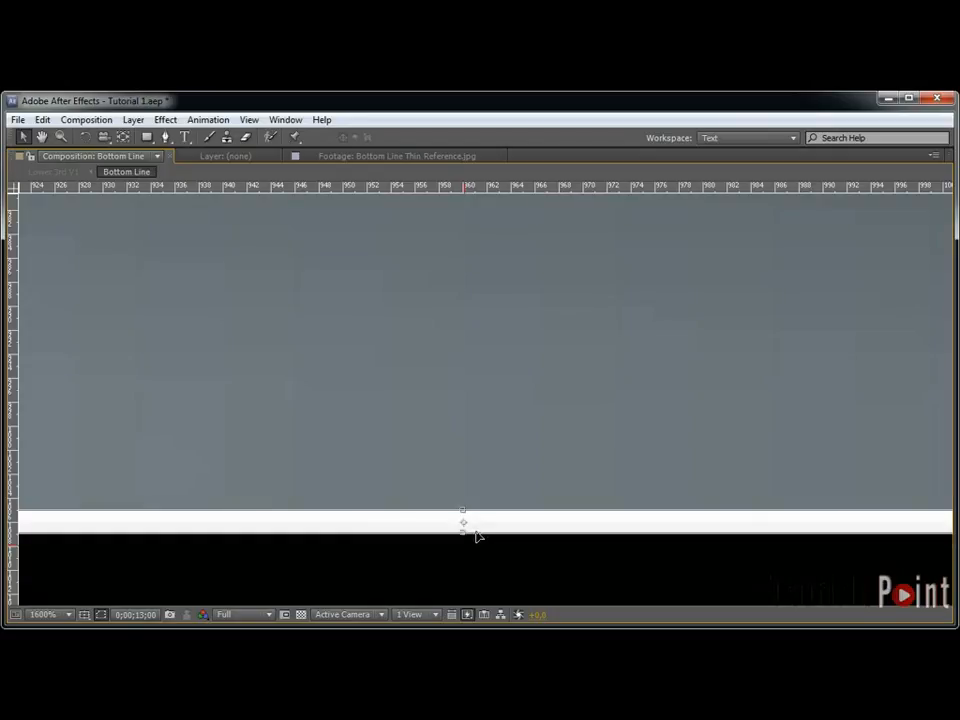
pyautogui.press(',')
pyautogui.press(',')
pyautogui.press(',')
pyautogui.press(',')
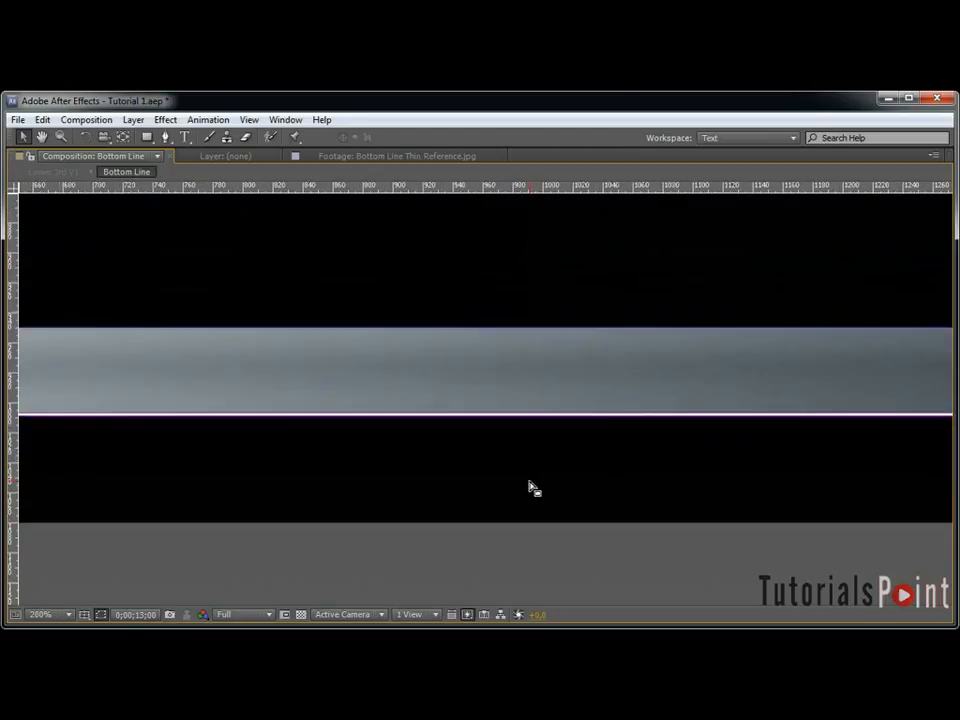
pyautogui.press('`')
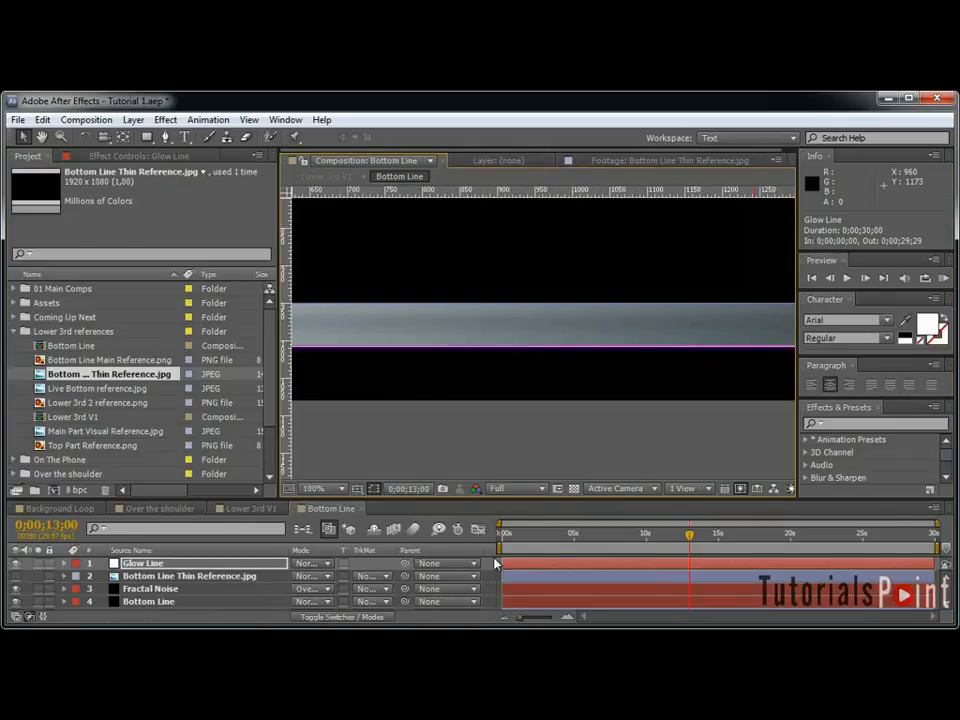
pyautogui.click(537, 392)
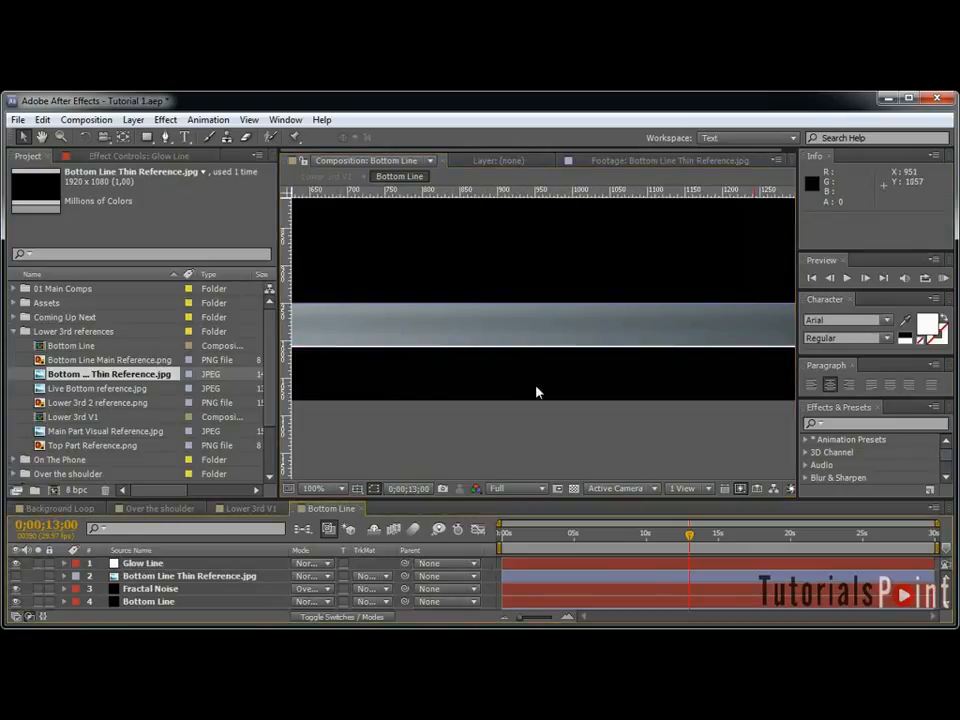
# Apply the Ramp effect to the Glow Line layer.
pyautogui.click(184, 566)
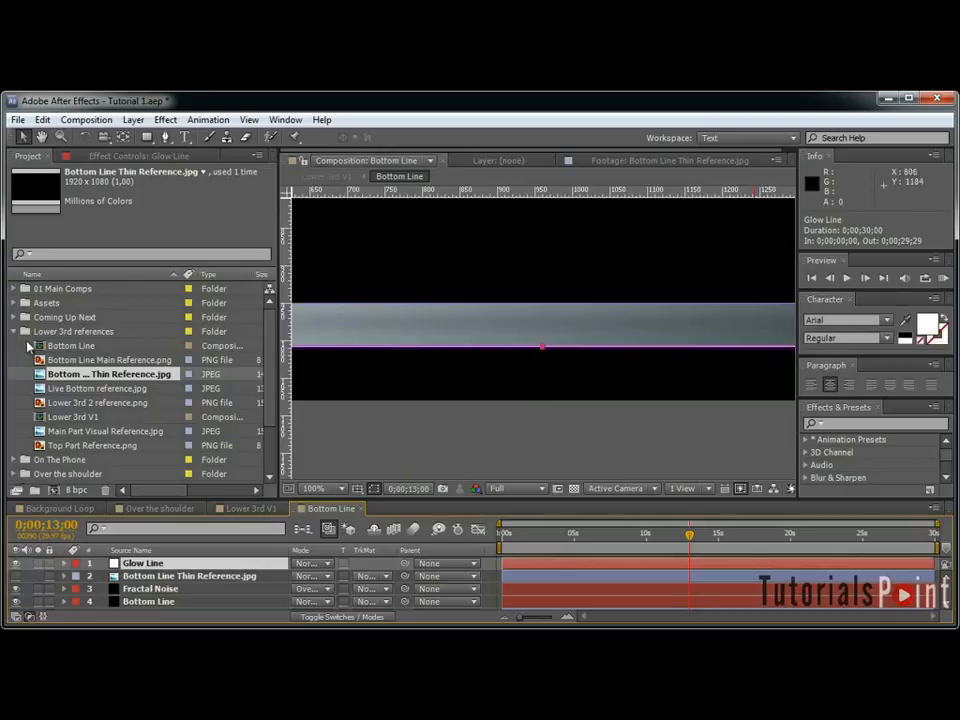
pyautogui.click(174, 120)
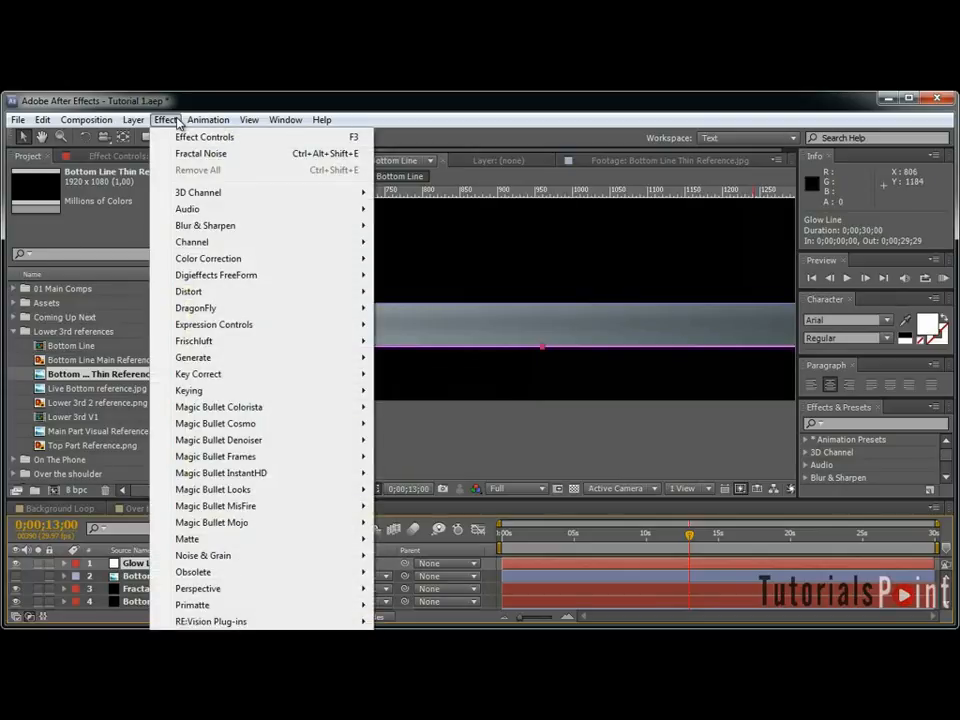
pyautogui.moveTo(258, 360)
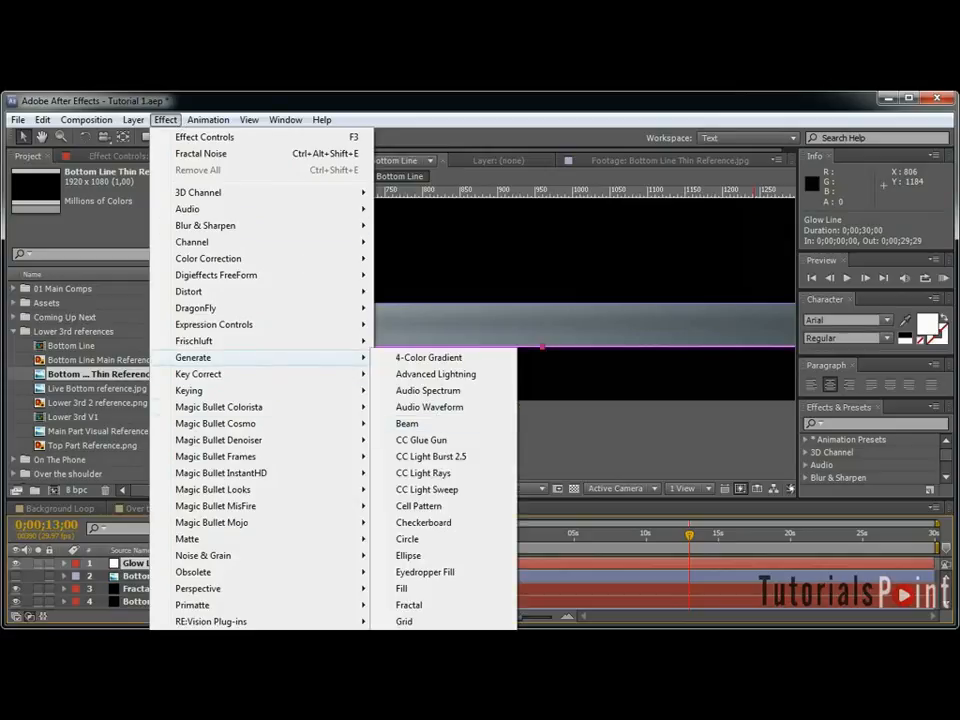
pyautogui.click(418, 687)
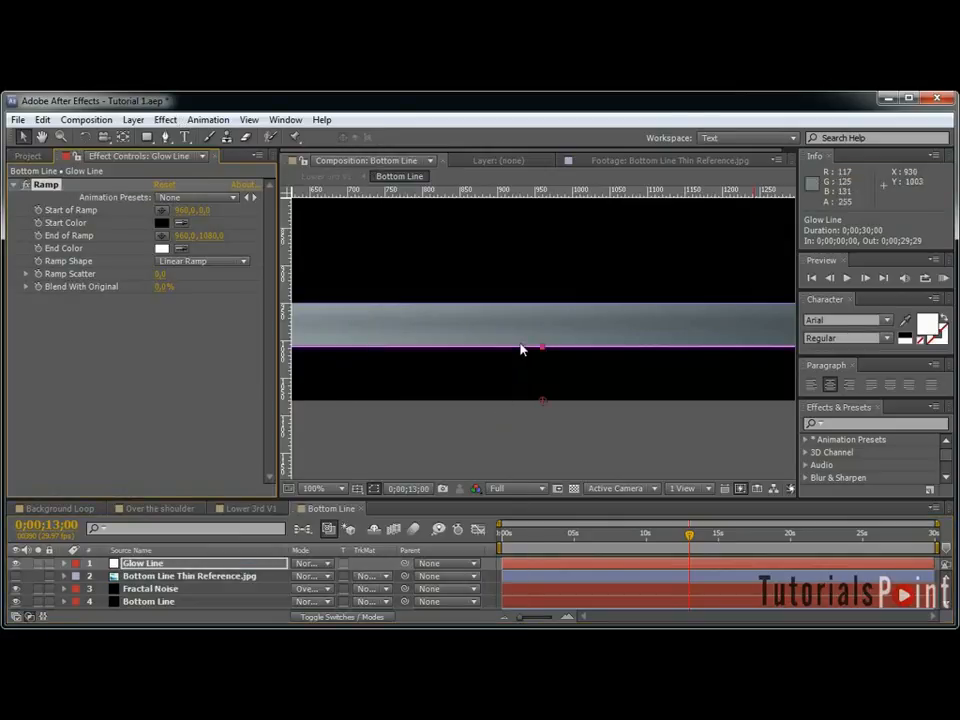
# Place the start point of Glow Line's ramp just outside the line's left end, at about 148, 1004.
pyautogui.press('`')
pyautogui.press(',')
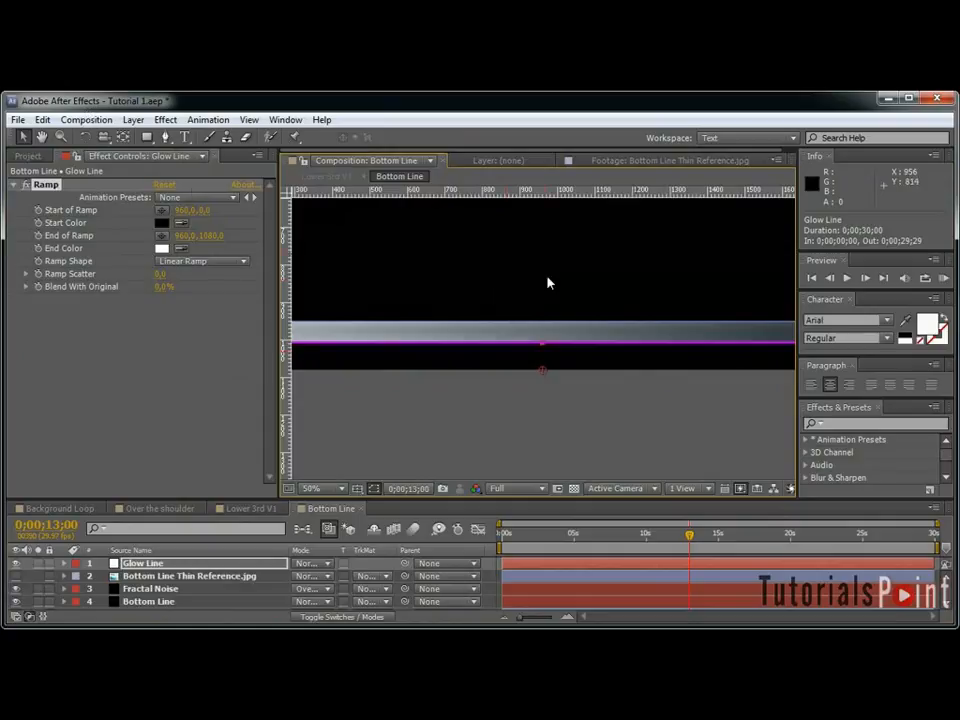
pyautogui.moveTo(424, 291); pyautogui.dragTo(671, 291)
pyautogui.click(162, 210)
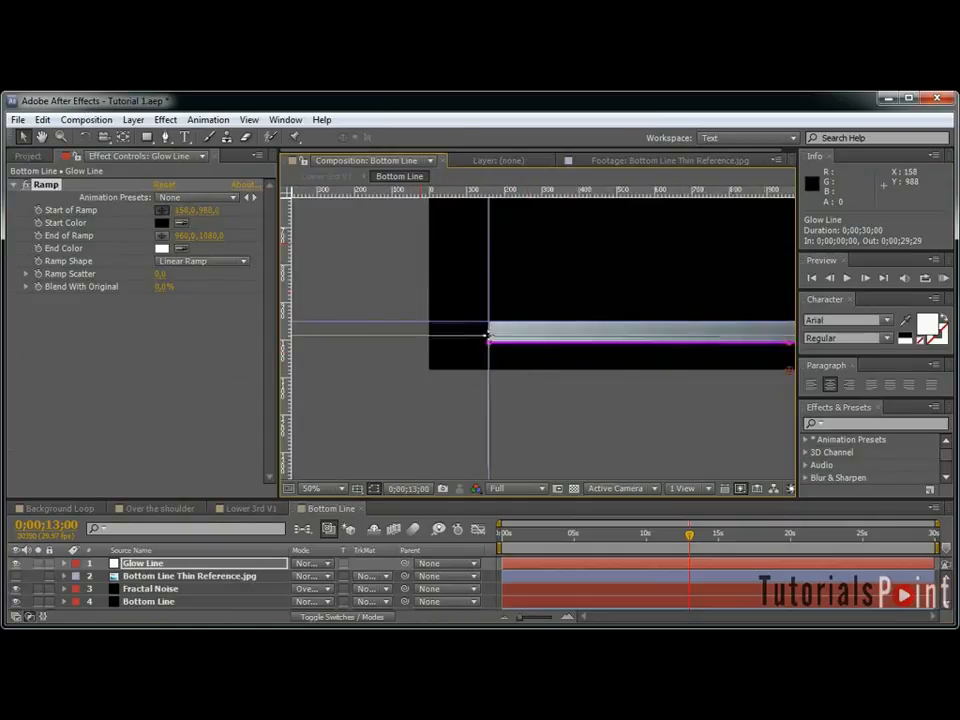
pyautogui.click(486, 342)
# Place the end point of Glow Line's ramp just past the line's right end, at 1782, 1004.
pyautogui.moveTo(611, 326); pyautogui.dragTo(272, 324)
pyautogui.moveTo(671, 324); pyautogui.dragTo(521, 324)
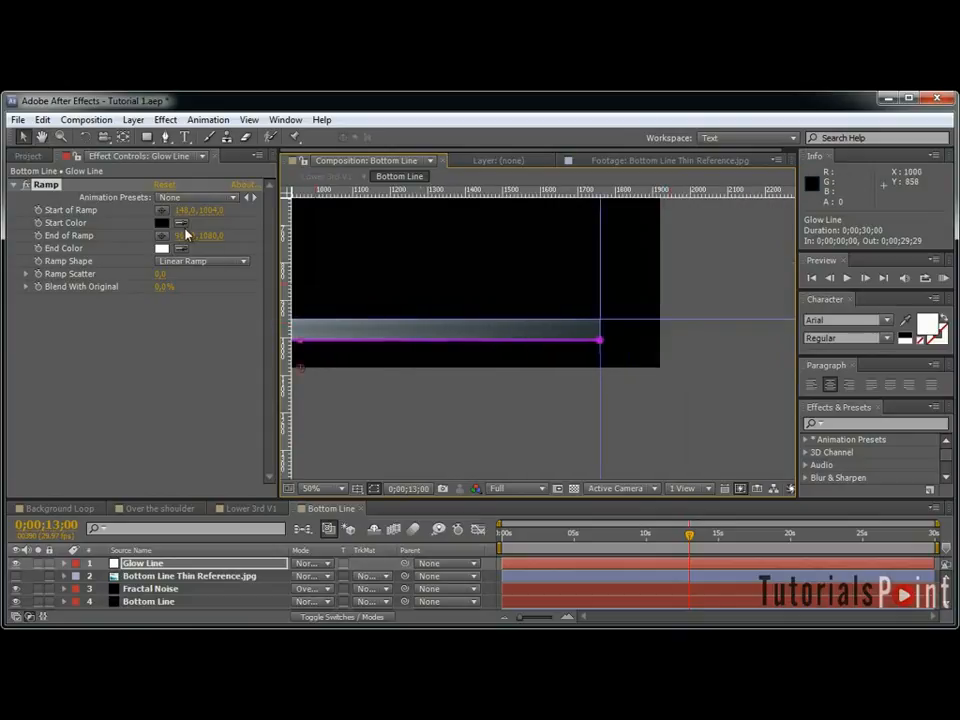
pyautogui.click(162, 235)
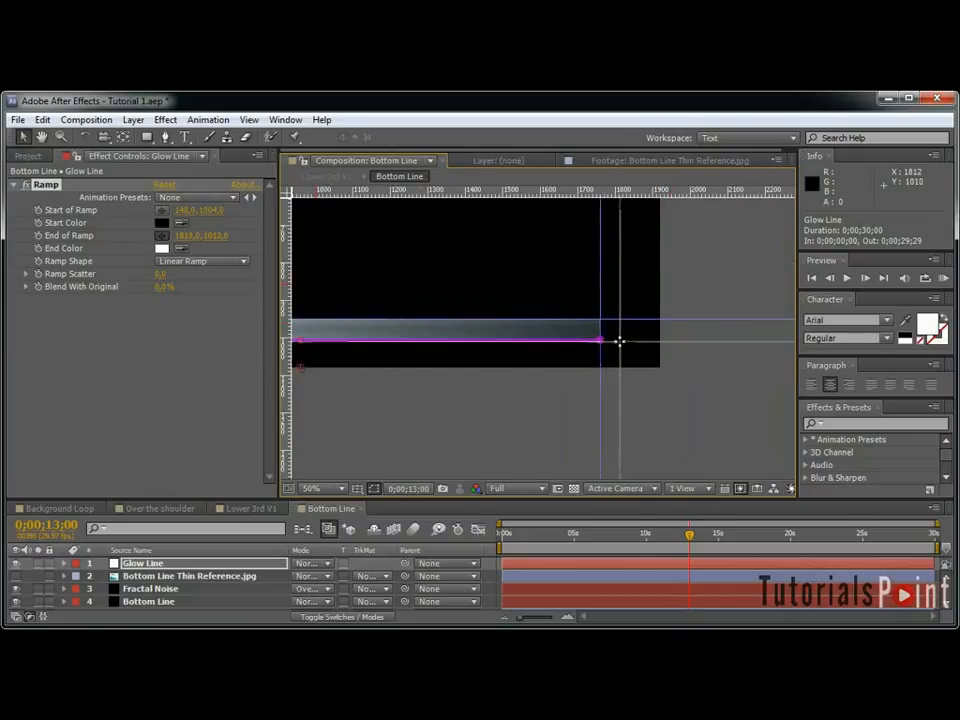
pyautogui.click(619, 342)
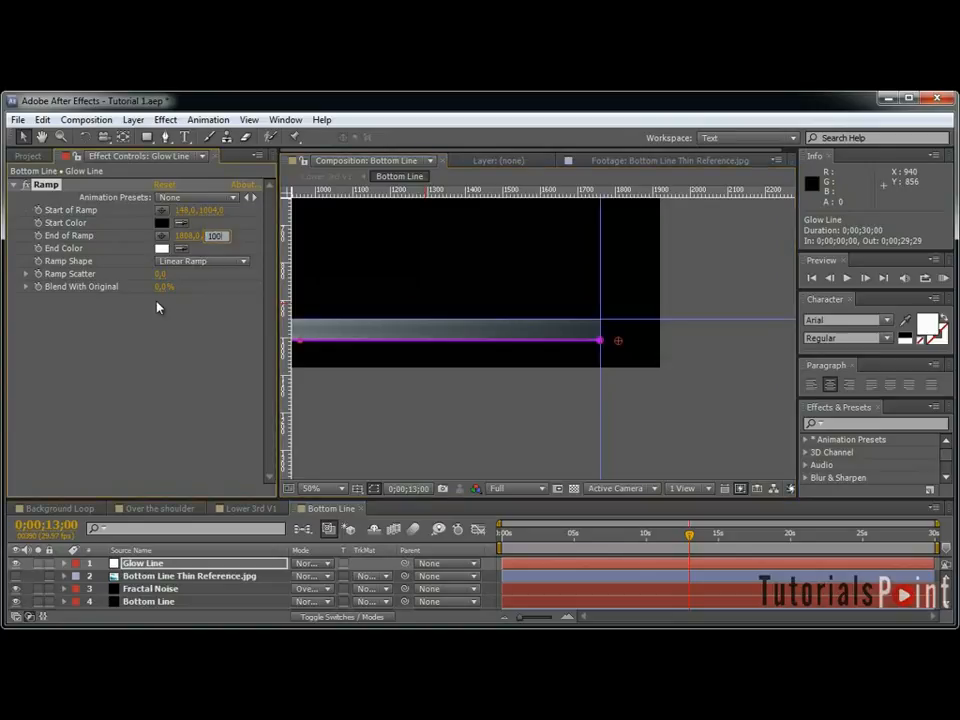
pyautogui.moveTo(180, 236); pyautogui.dragTo(172, 236)
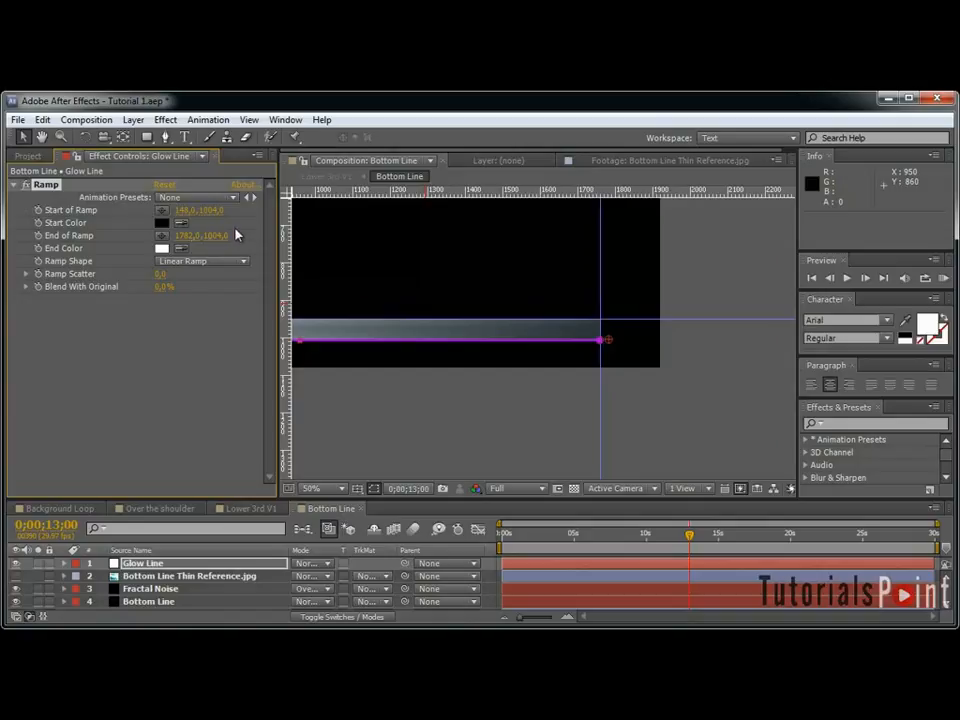
# Set the start color of Glow Line's ramp to the grey 919191.
pyautogui.click(162, 223)
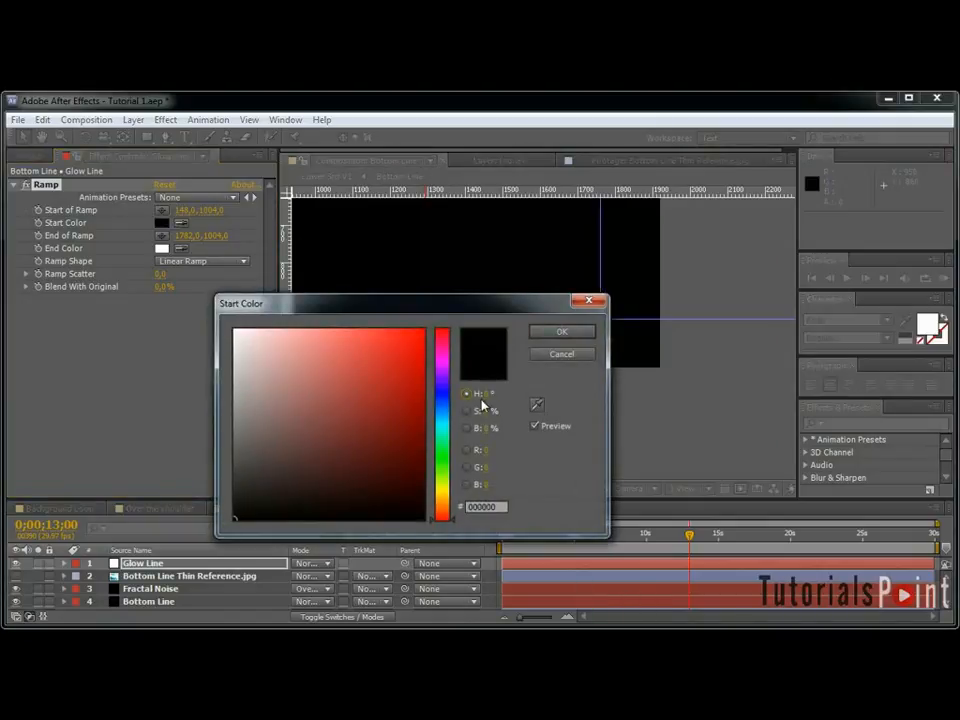
pyautogui.click(498, 507)
pyautogui.write('919191')
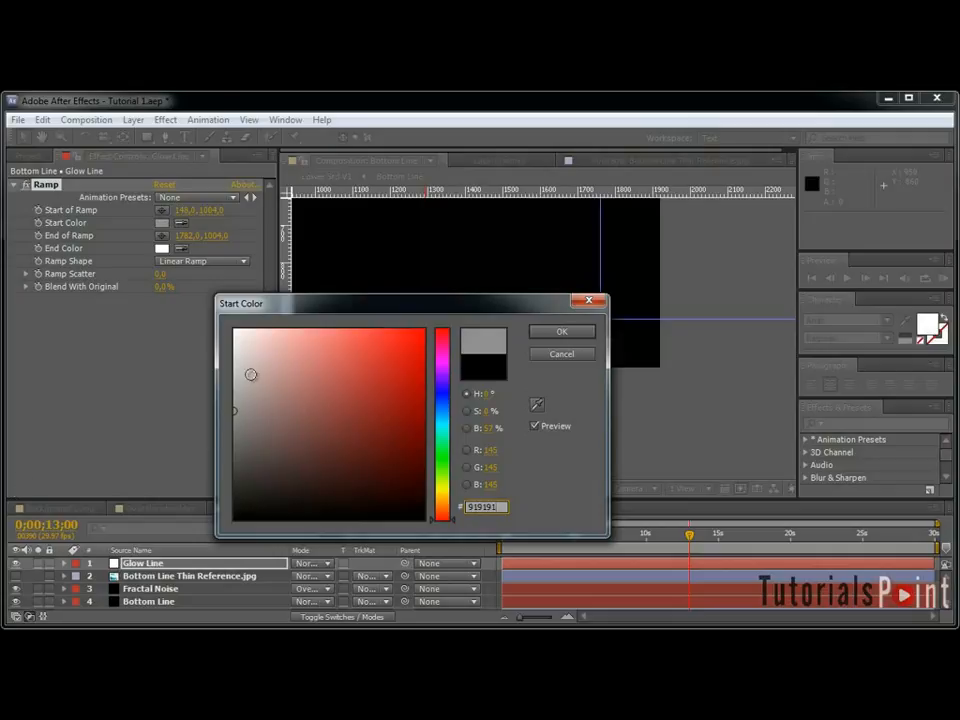
pyautogui.click(566, 334)
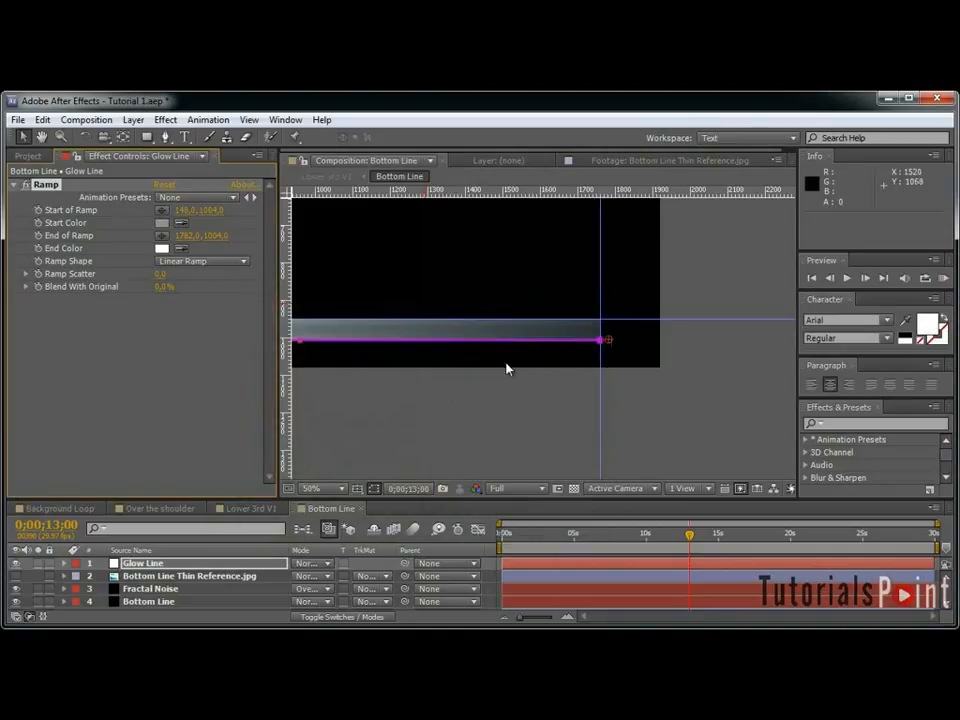
# Apply the Colorama effect to Glow Line and solo the layer to check its colors along the line.
pyautogui.click(165, 119)
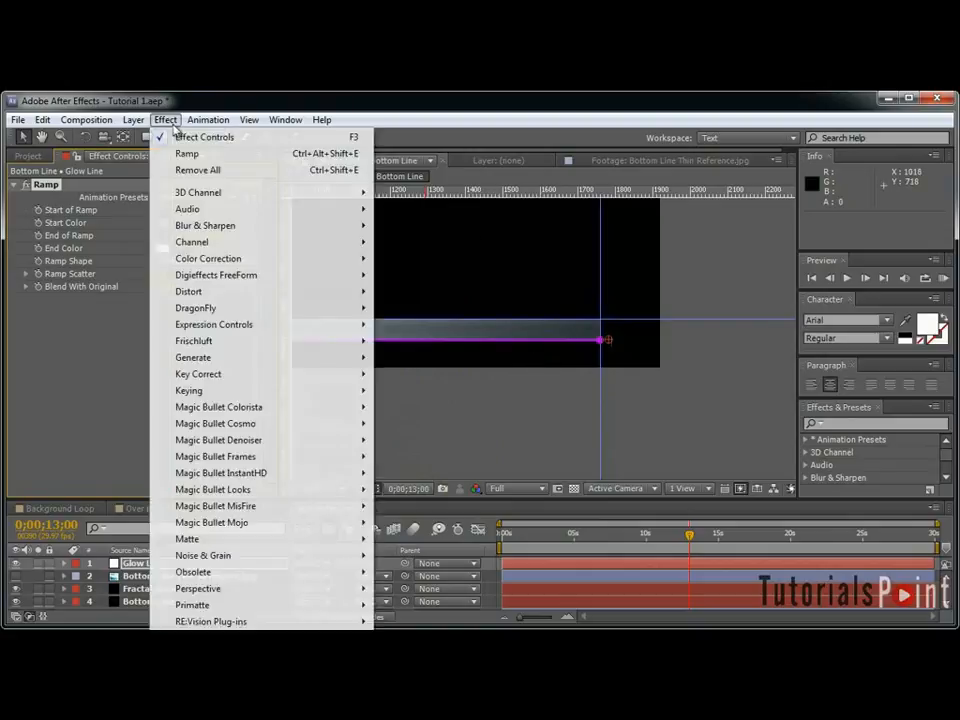
pyautogui.moveTo(280, 259)
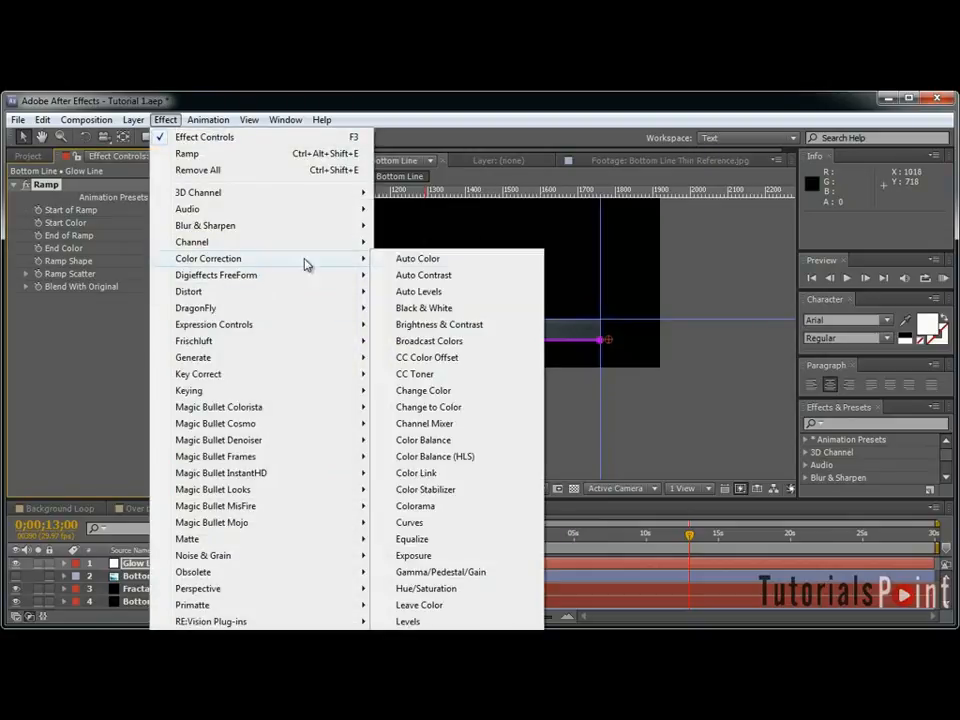
pyautogui.click(442, 506)
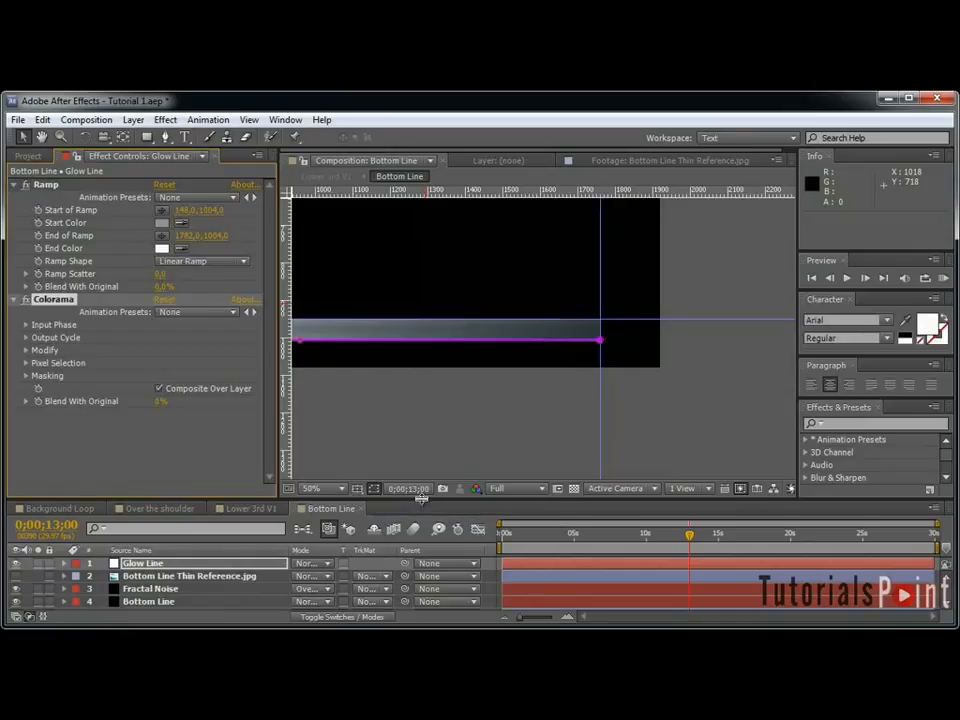
pyautogui.scroll(3, 500, 406)
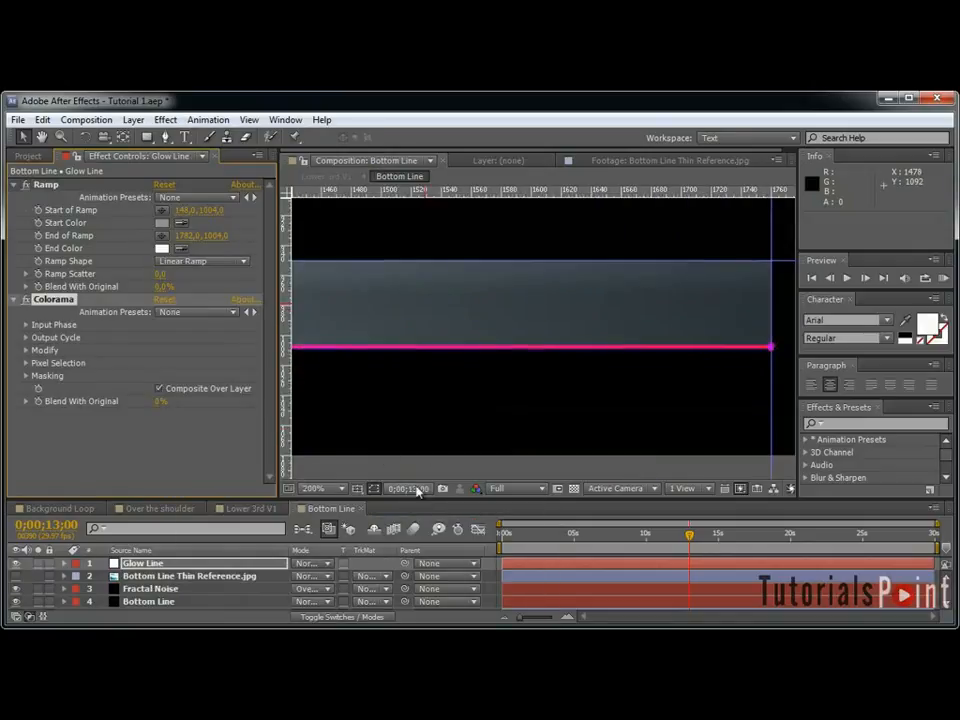
pyautogui.moveTo(439, 364); pyautogui.dragTo(686, 350)
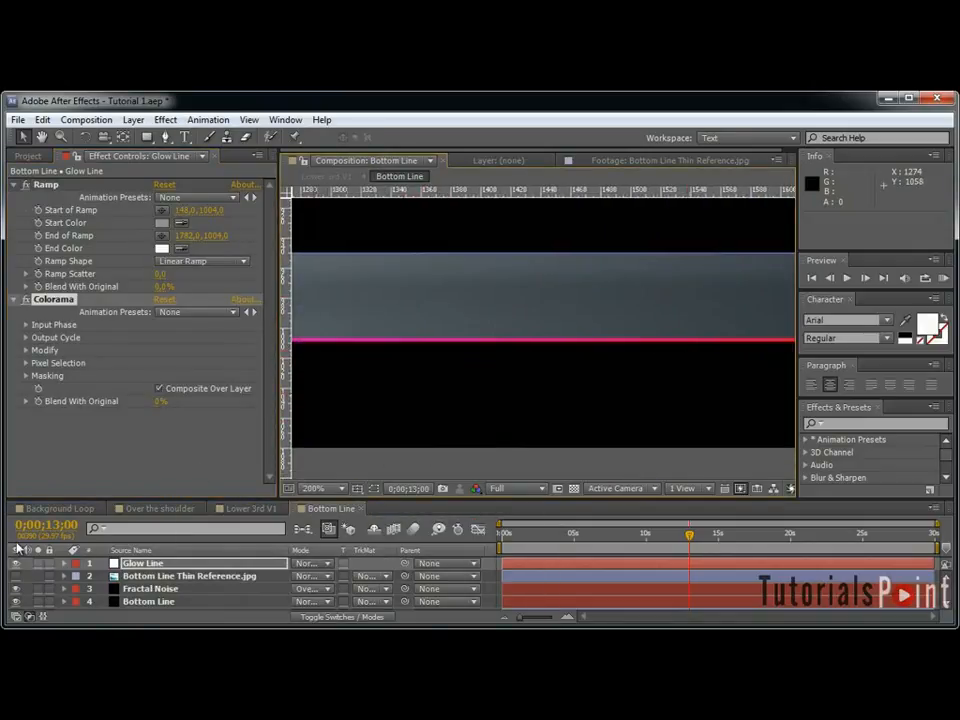
pyautogui.scroll(-1, 489, 338)
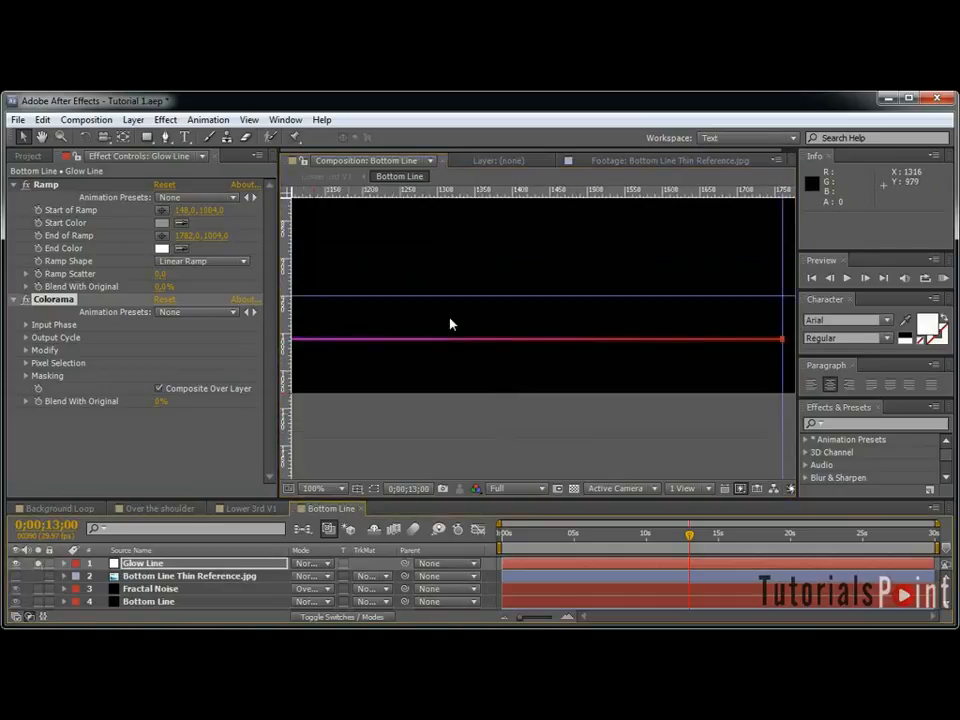
pyautogui.moveTo(446, 330); pyautogui.dragTo(775, 316)
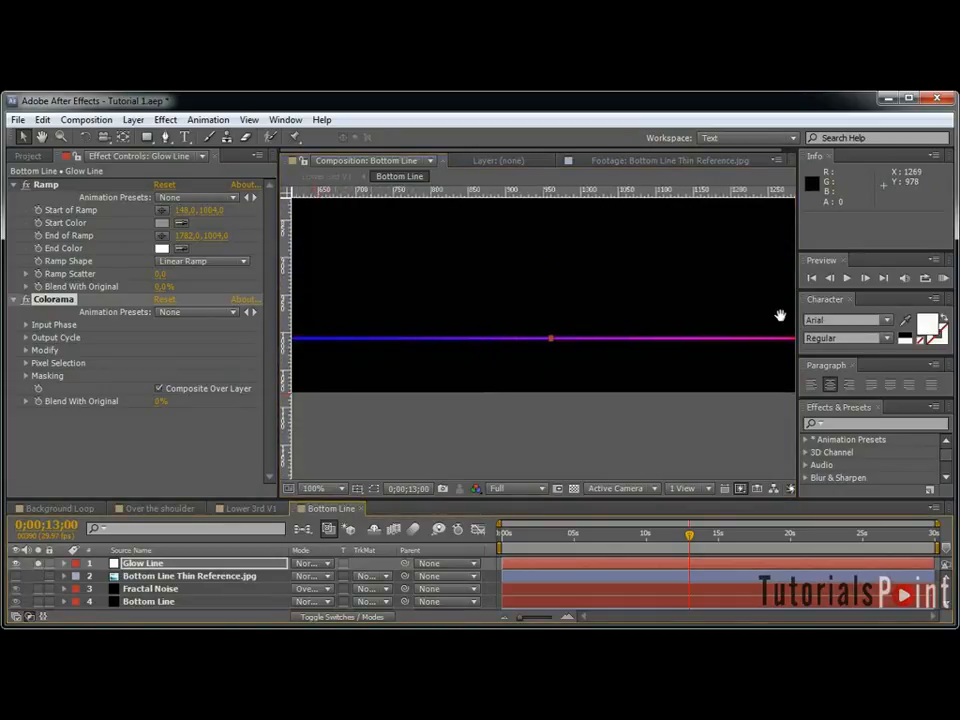
pyautogui.scroll(-2, 639, 311)
pyautogui.moveTo(609, 313); pyautogui.dragTo(509, 317)
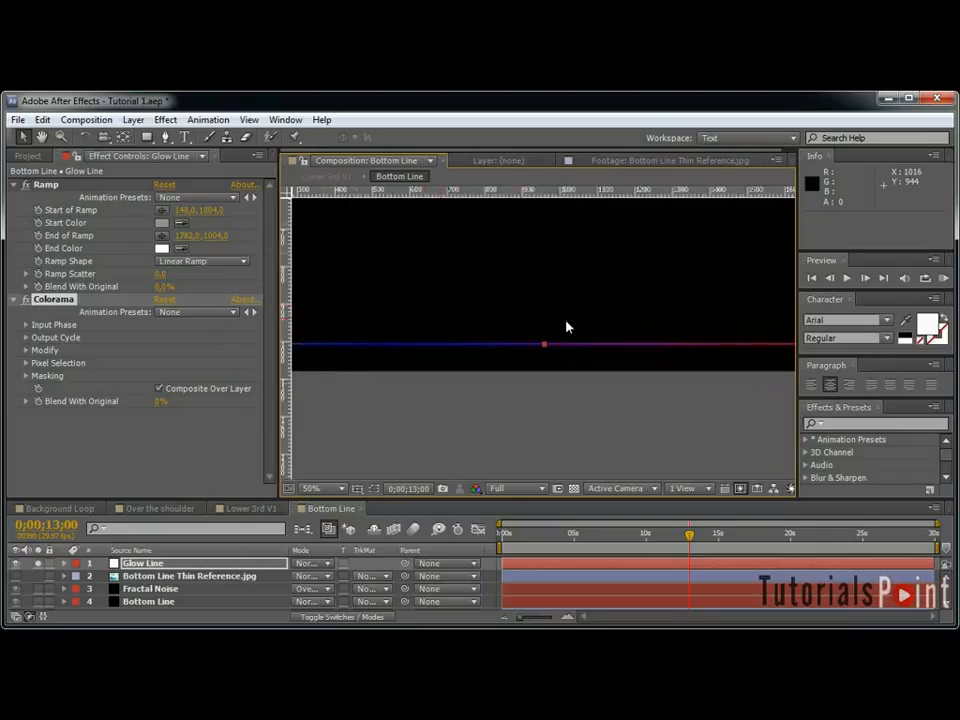
# Set Colorama's output cycle on Glow Line to the Golden 1 preset palette.
pyautogui.click(22, 338)
pyautogui.click(183, 297)
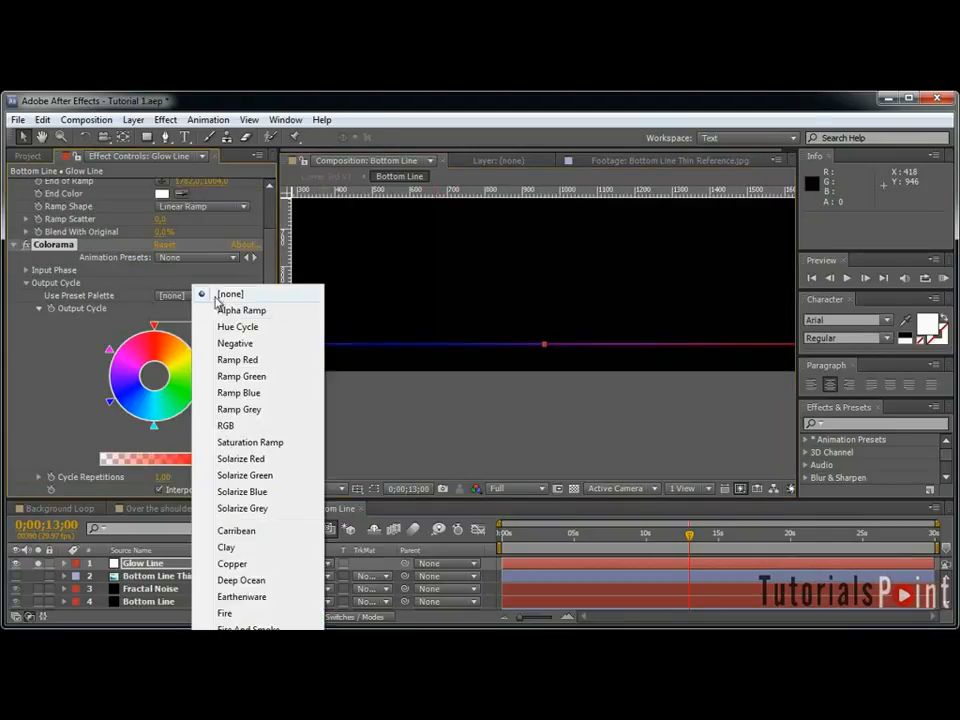
pyautogui.click(280, 625)
pyautogui.scroll(4, 565, 372)
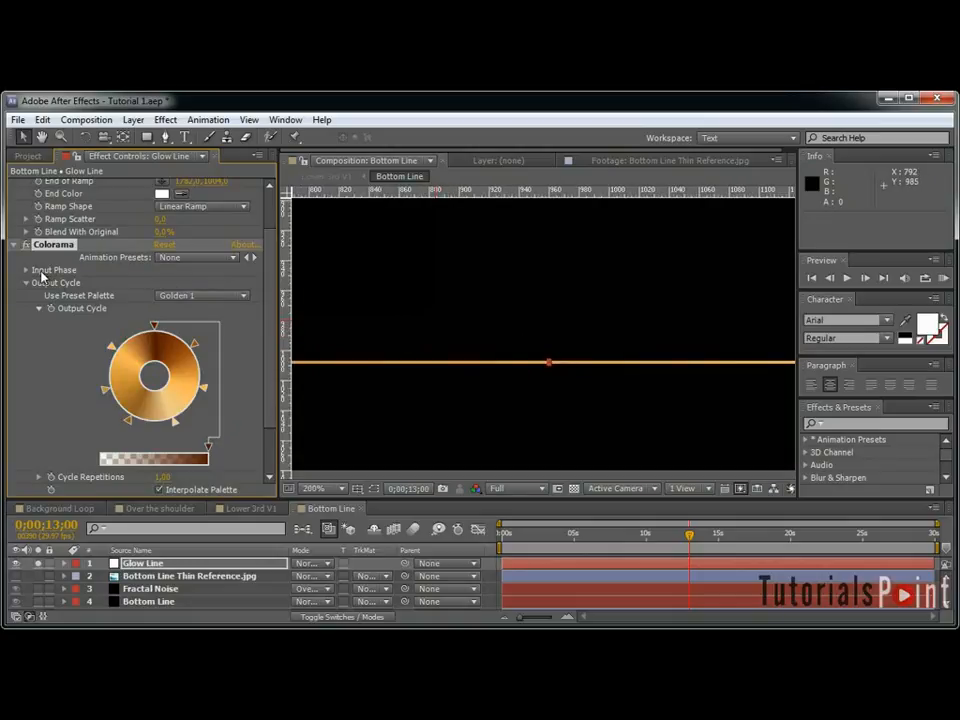
# Disable Modify Alpha in Colorama's Modify settings and collapse the effect.
pyautogui.scroll(-1, 157, 415)
pyautogui.click(27, 467)
pyautogui.scroll(-1, 89, 476)
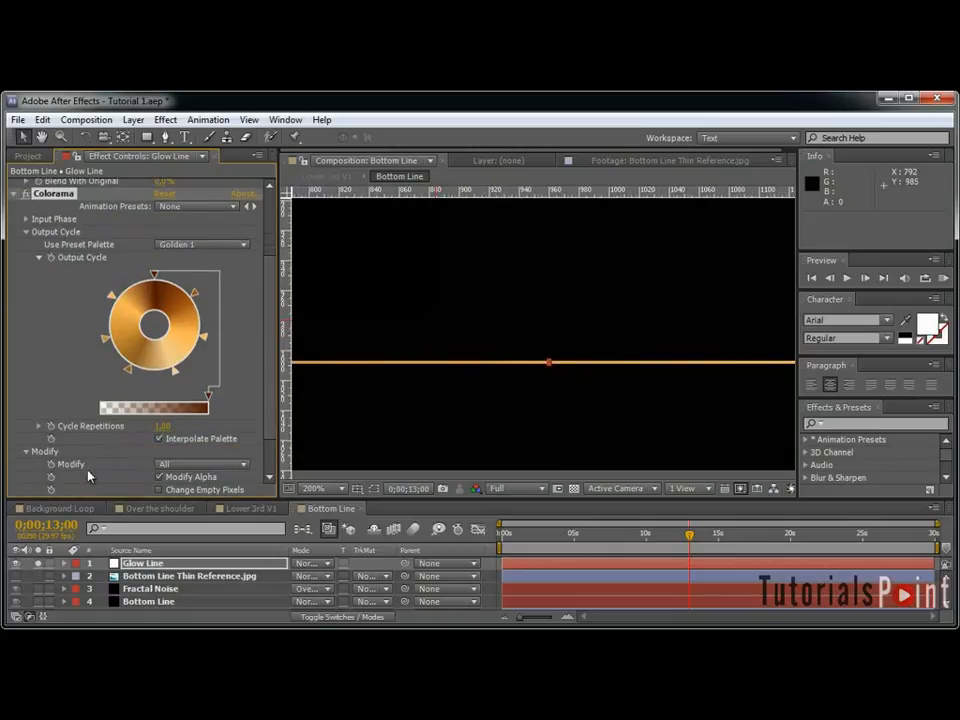
pyautogui.click(208, 481)
pyautogui.click(13, 193)
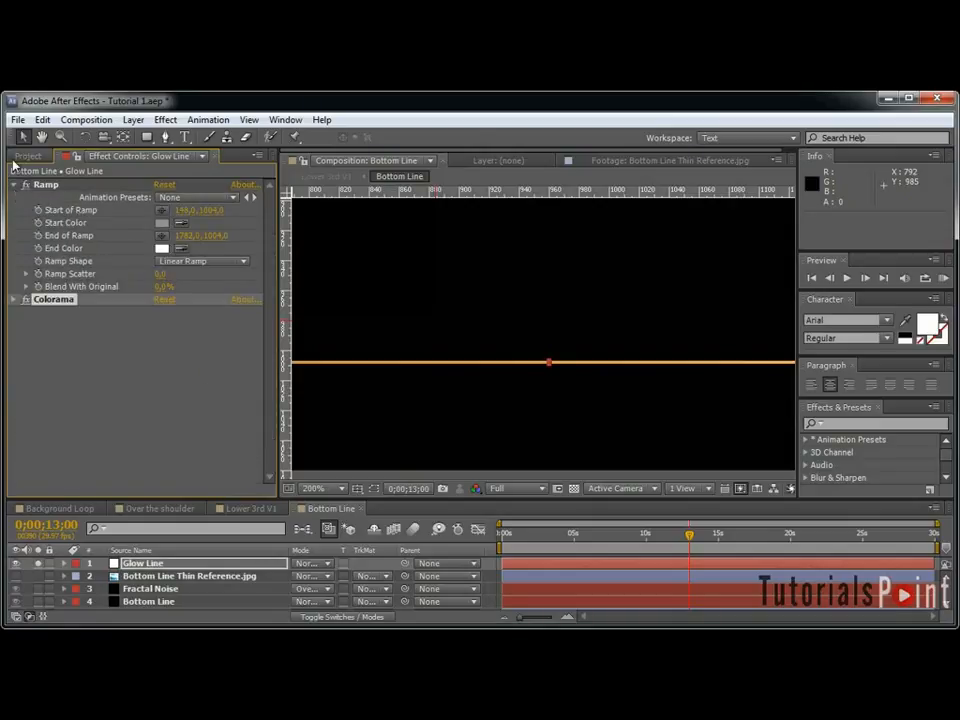
# Collapse the Ramp effect and apply the Tint effect to Glow Line after Colorama.
pyautogui.click(14, 186)
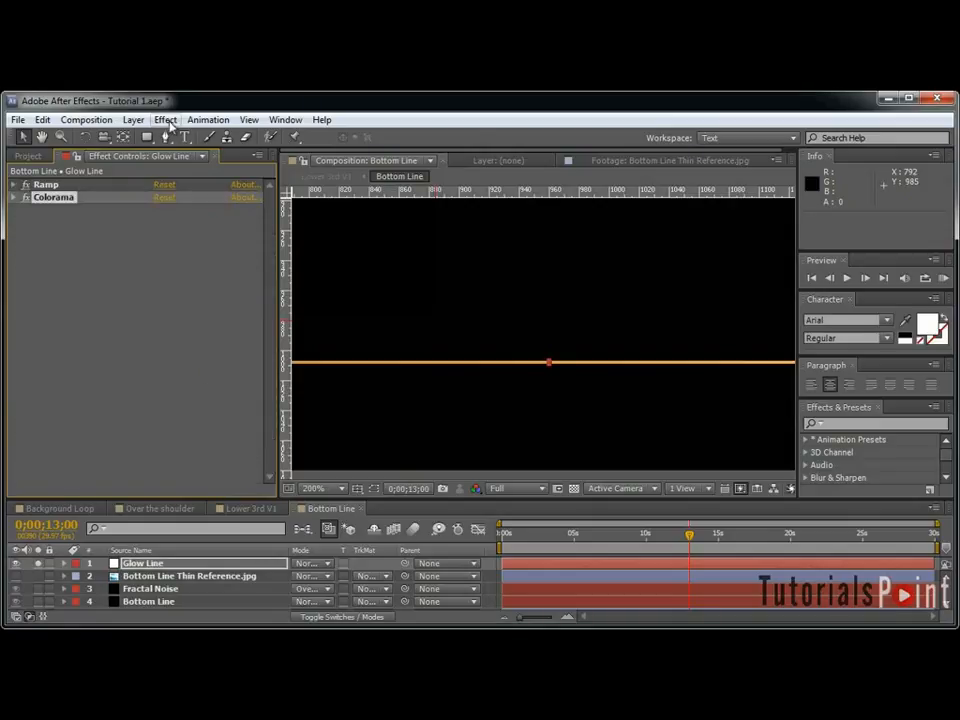
pyautogui.click(166, 120)
pyautogui.moveTo(259, 257)
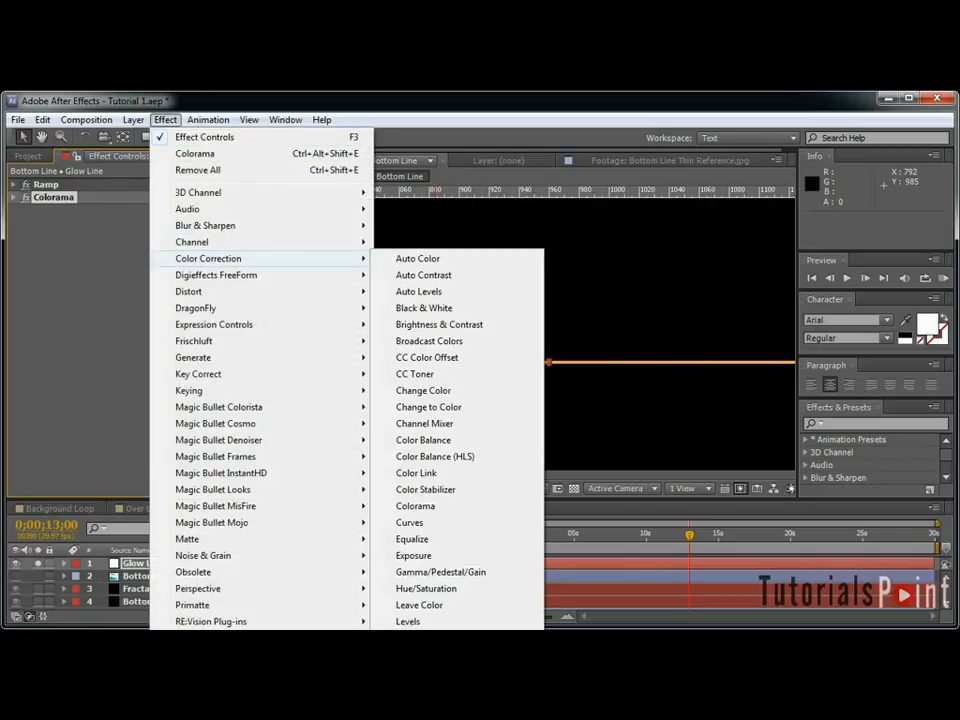
pyautogui.click(408, 716)
# Examine the tinted Glow Line along its whole length in the enlarged composition view.
pyautogui.press('`')
pyautogui.scroll(-2, 553, 336)
pyautogui.scroll(2, 793, 437)
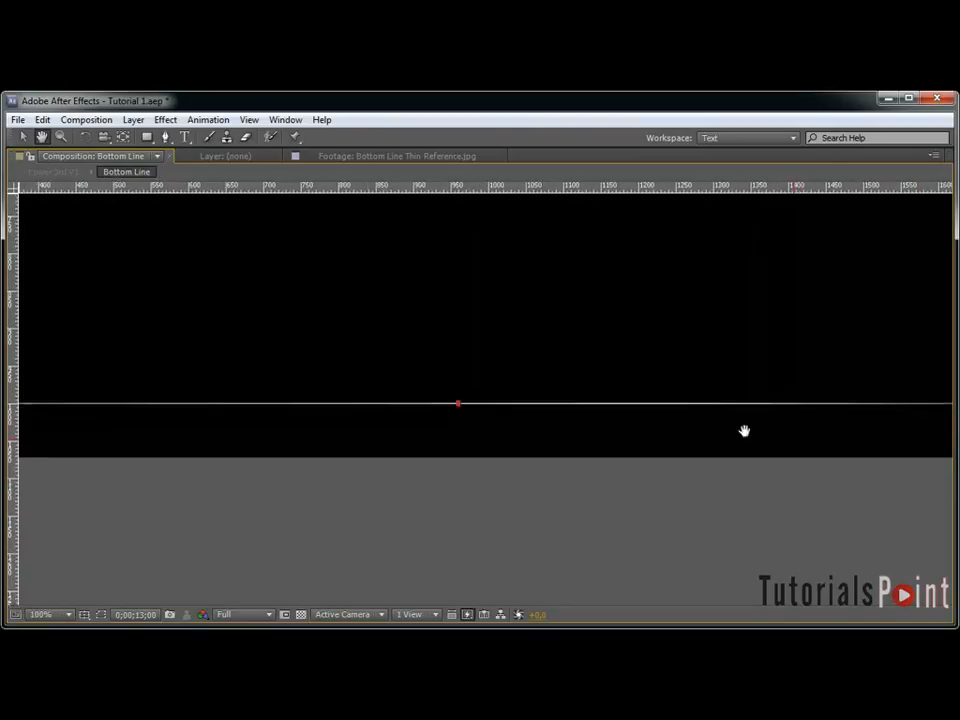
pyautogui.press('v')
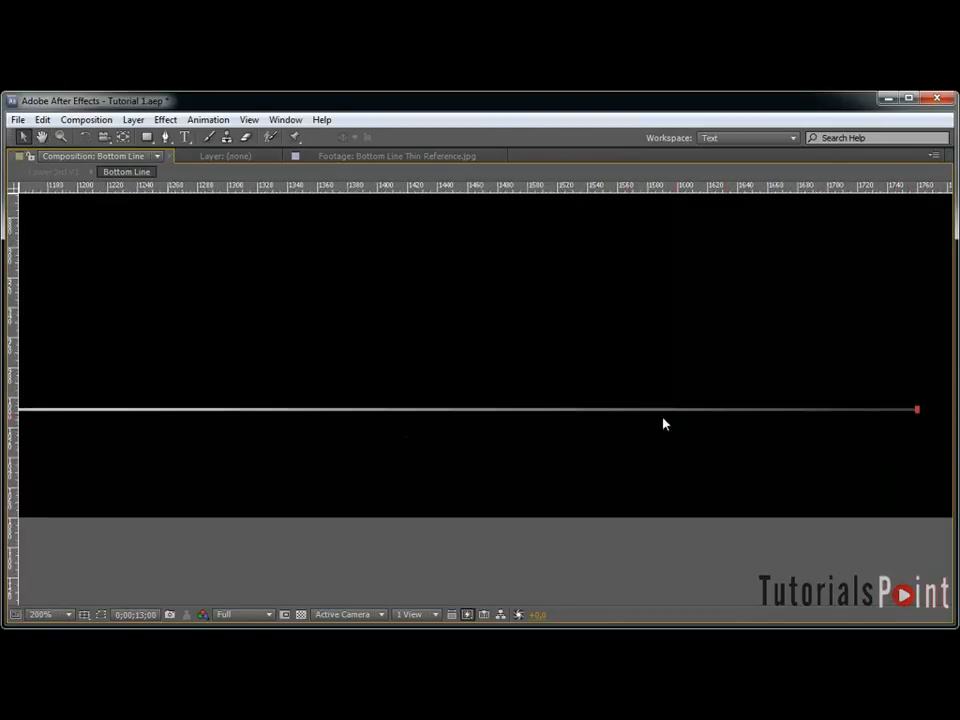
pyautogui.moveTo(341, 424); pyautogui.dragTo(819, 426)
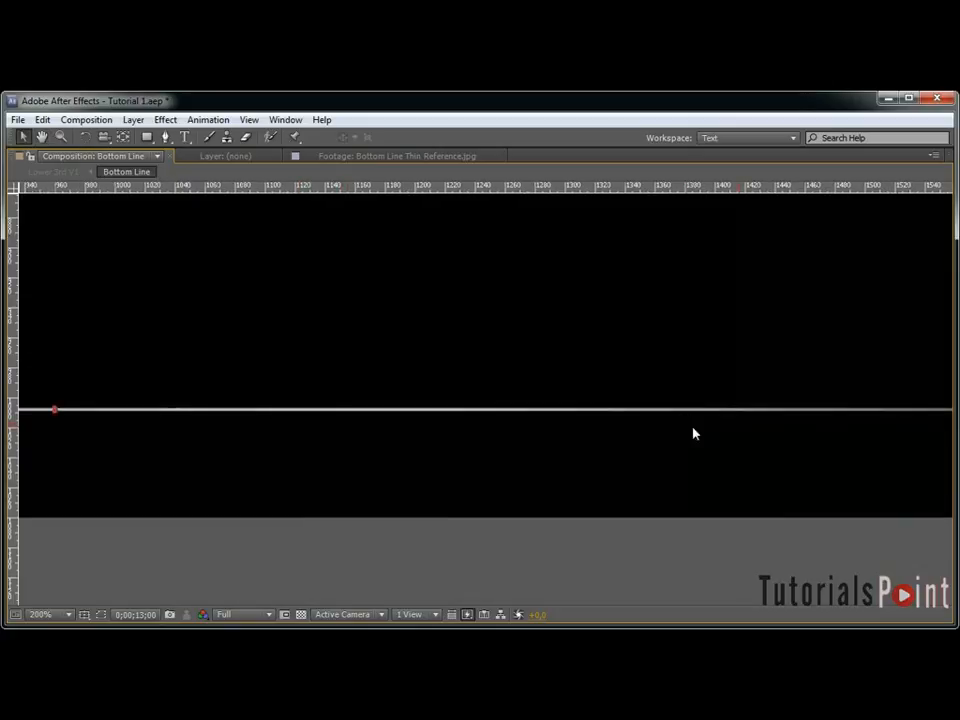
pyautogui.press('space')
pyautogui.moveTo(162, 420); pyautogui.dragTo(926, 422)
pyautogui.moveTo(238, 422); pyautogui.dragTo(930, 425)
pyautogui.scroll(-1, 540, 418)
pyautogui.moveTo(672, 413); pyautogui.dragTo(501, 404)
pyautogui.scroll(-2, 706, 414)
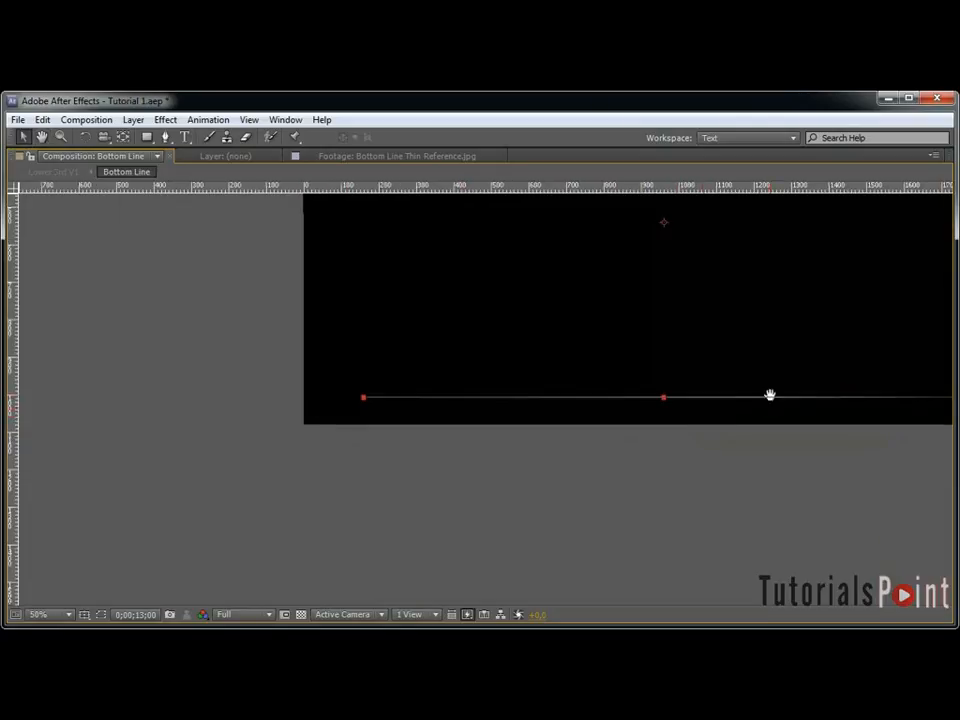
pyautogui.press('`')
pyautogui.moveTo(532, 308); pyautogui.dragTo(540, 338)
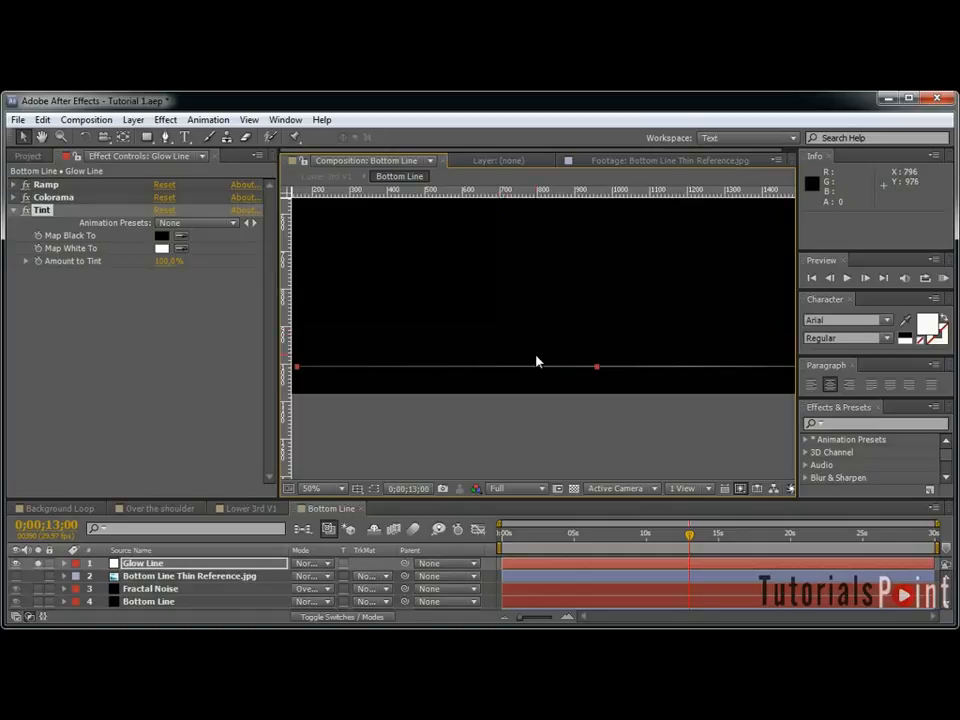
# Set Glow Line's blending mode to Screen and turn off its solo to show the other layers.
pyautogui.click(172, 565)
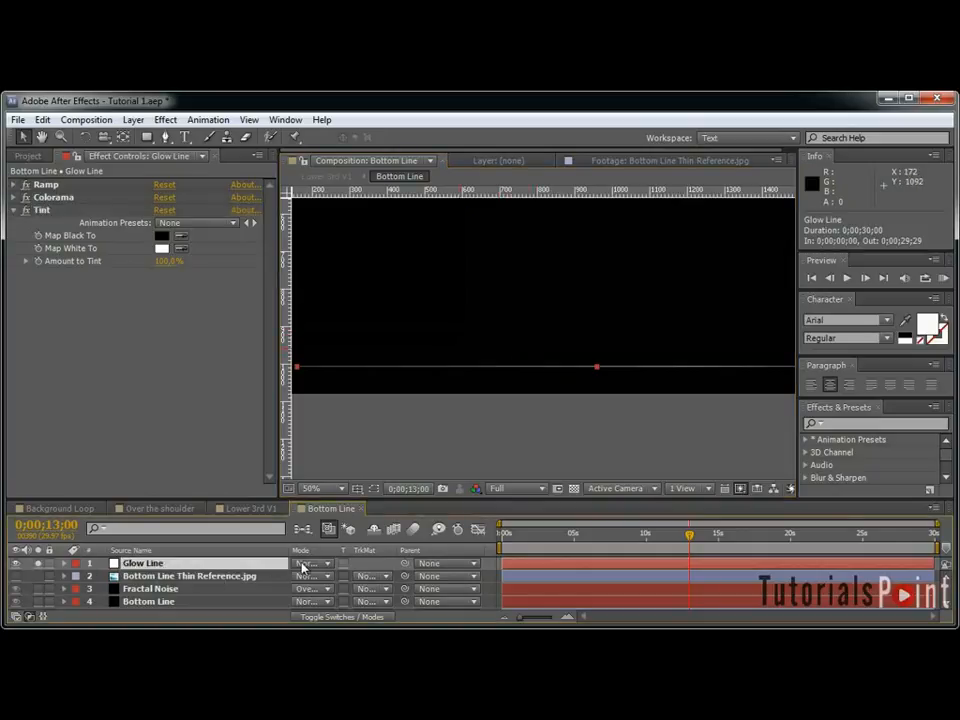
pyautogui.click(312, 564)
pyautogui.click(408, 390)
pyautogui.click(16, 577)
# Duplicate Glow Line and set the upper copy's blending mode to Add.
pyautogui.hotkey('ctrl', 'd')
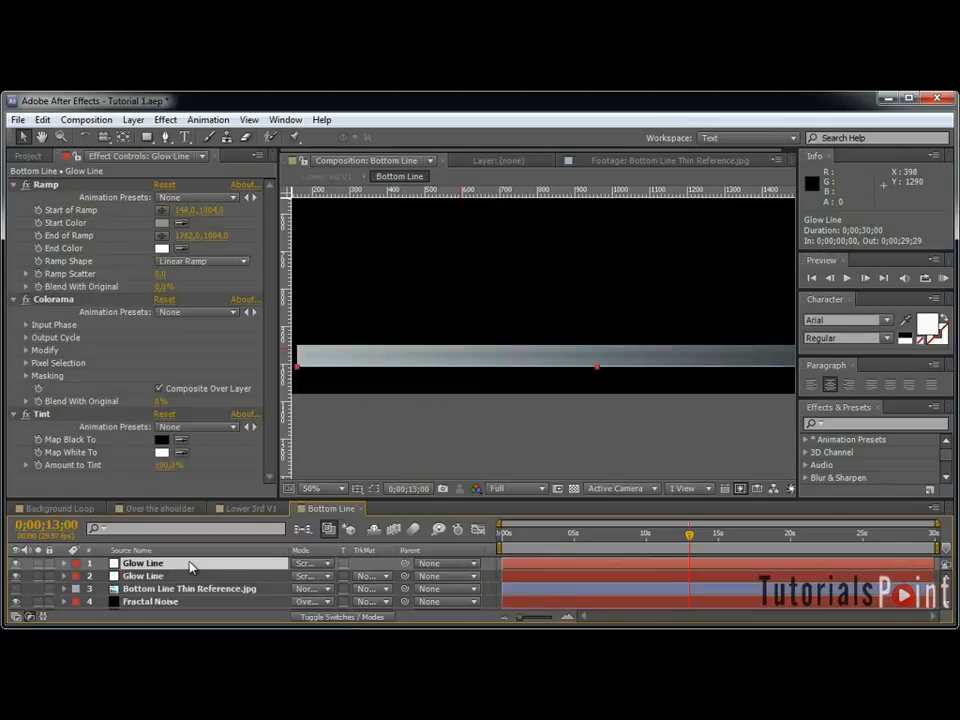
pyautogui.click(313, 564)
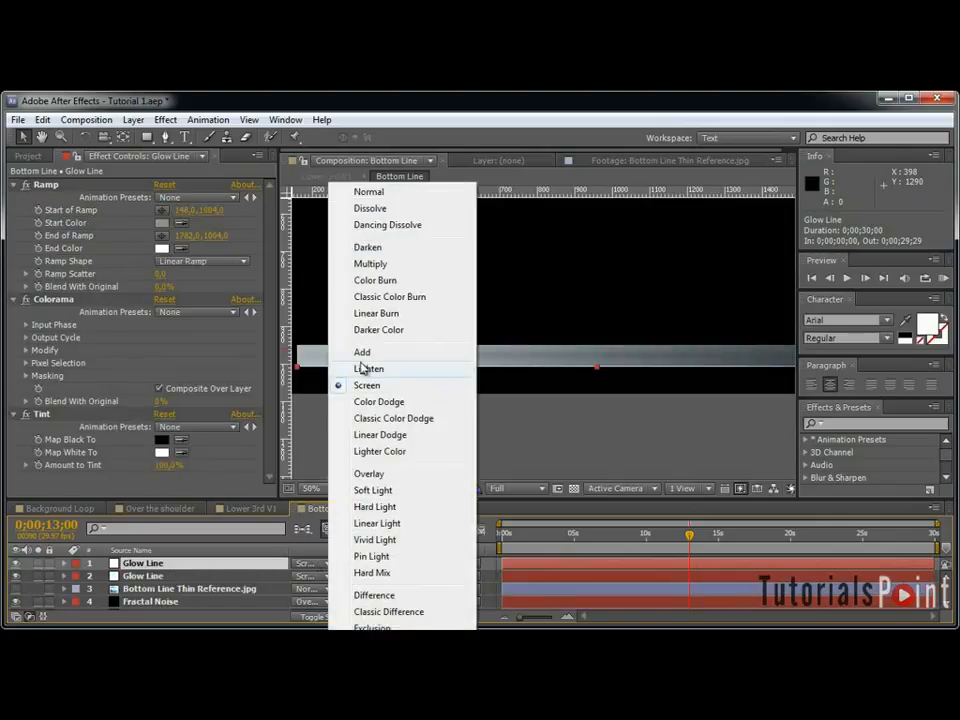
pyautogui.click(365, 353)
# Apply Fast Blur to the upper Glow Line copy with a blurriness of 10.
pyautogui.click(188, 121)
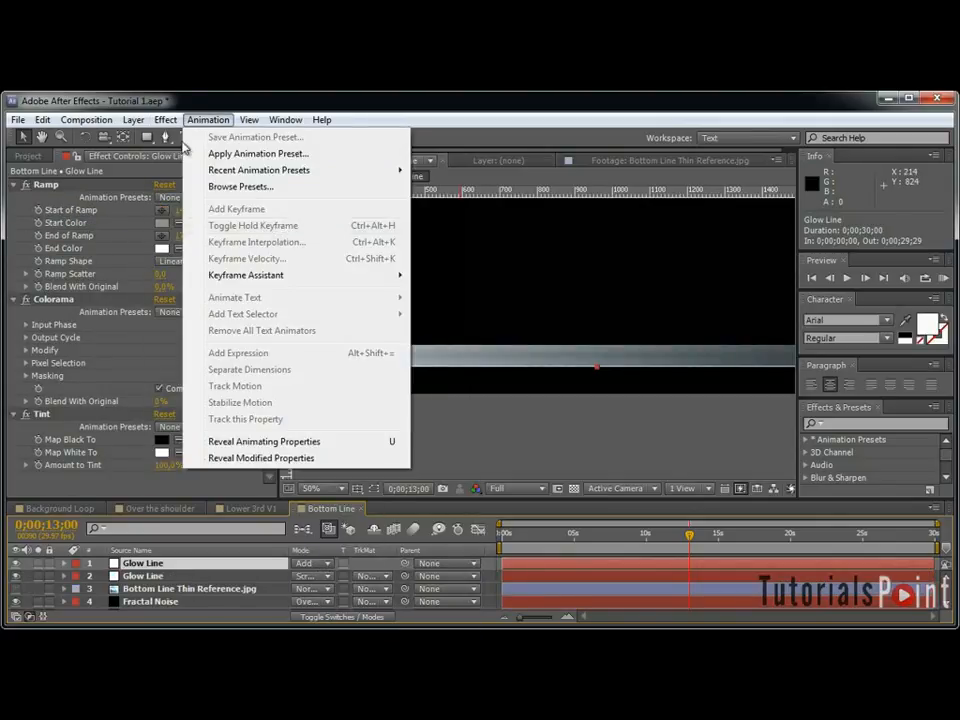
pyautogui.moveTo(173, 121)
pyautogui.moveTo(199, 229)
pyautogui.click(435, 373)
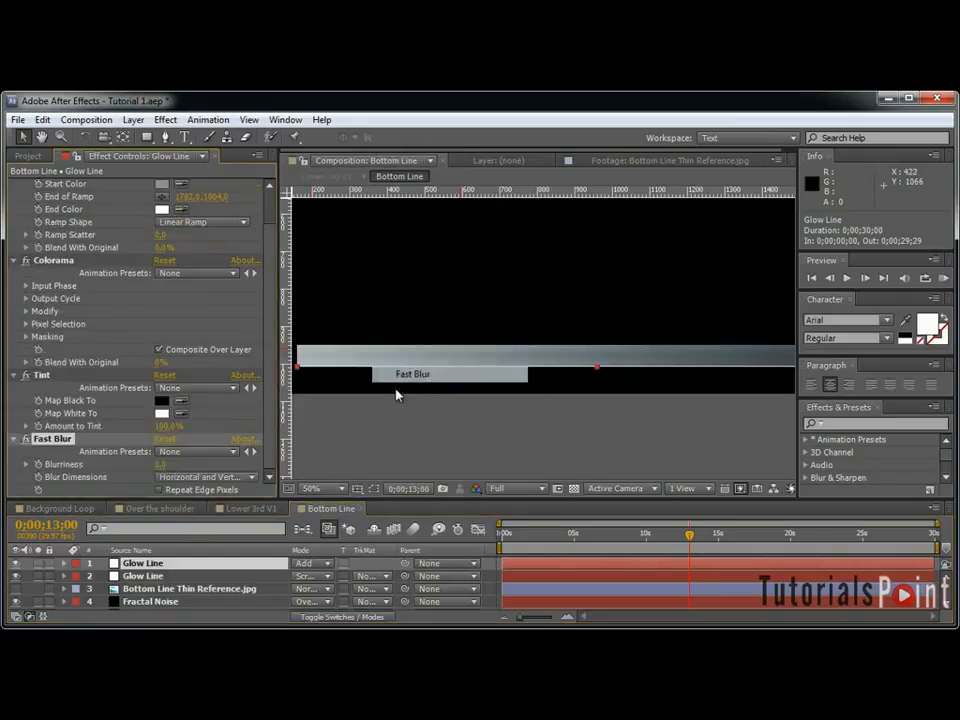
pyautogui.click(163, 470)
pyautogui.write('10')
pyautogui.press('Return')
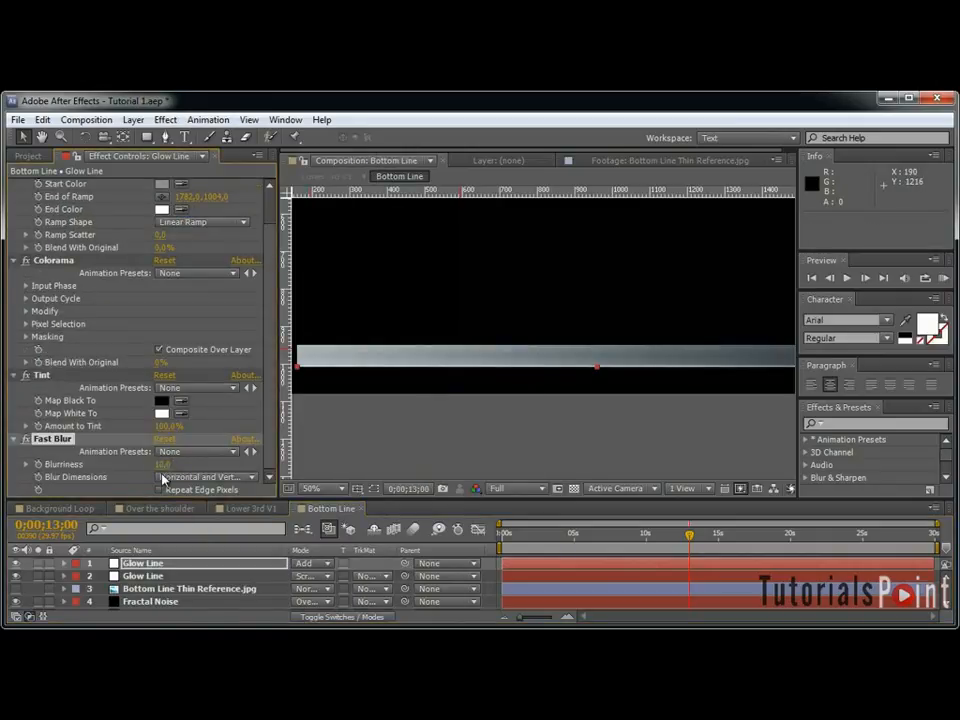
# Duplicate the blurred Glow Line layer and inspect the glow close up in the enlarged composition view.
pyautogui.click(207, 566)
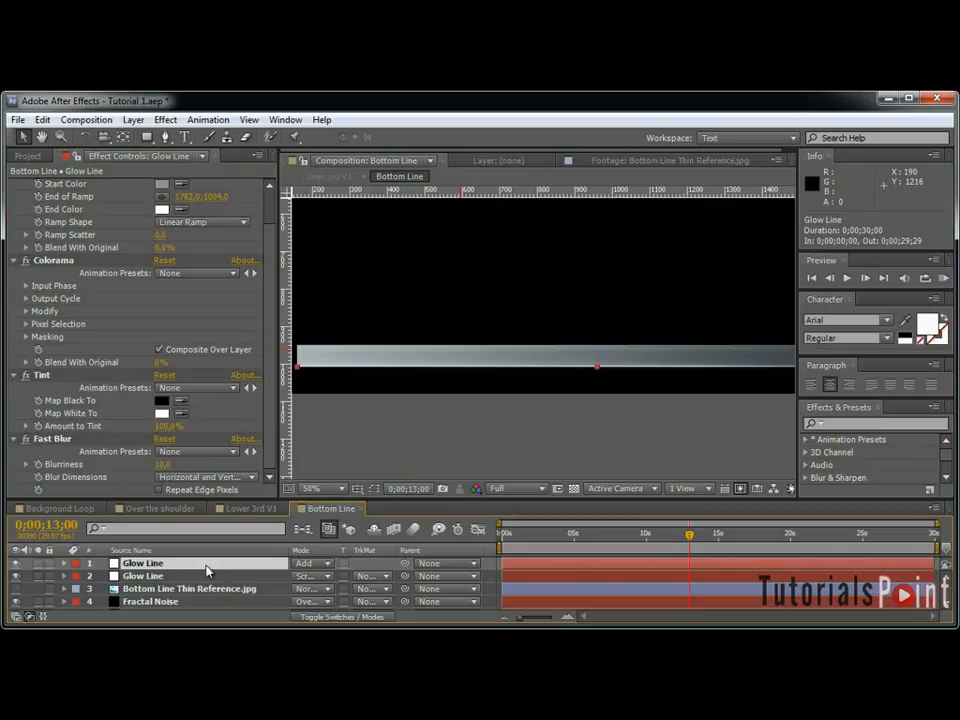
pyautogui.hotkey('ctrl', 'd')
pyautogui.press('`')
pyautogui.scroll(2, 817, 409)
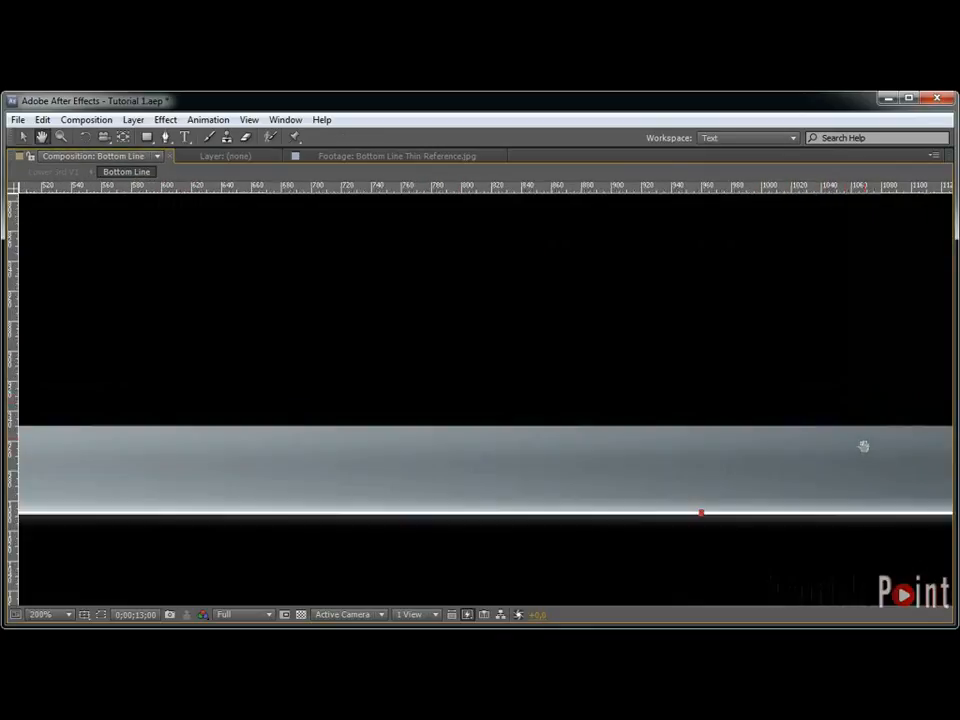
# Examine the glowing lower edge of the bar along its length in the Bottom Line composition.
pyautogui.press('h')
pyautogui.moveTo(870, 456); pyautogui.dragTo(630, 388)
pyautogui.moveTo(893, 434); pyautogui.dragTo(688, 401)
pyautogui.scroll(1, 750, 404)
pyautogui.scroll(-2, 761, 406)
pyautogui.moveTo(866, 416); pyautogui.dragTo(729, 411)
pyautogui.moveTo(173, 387); pyautogui.dragTo(524, 392)
pyautogui.moveTo(125, 387); pyautogui.dragTo(445, 394)
pyautogui.moveTo(712, 375); pyautogui.dragTo(491, 398)
pyautogui.press('v')
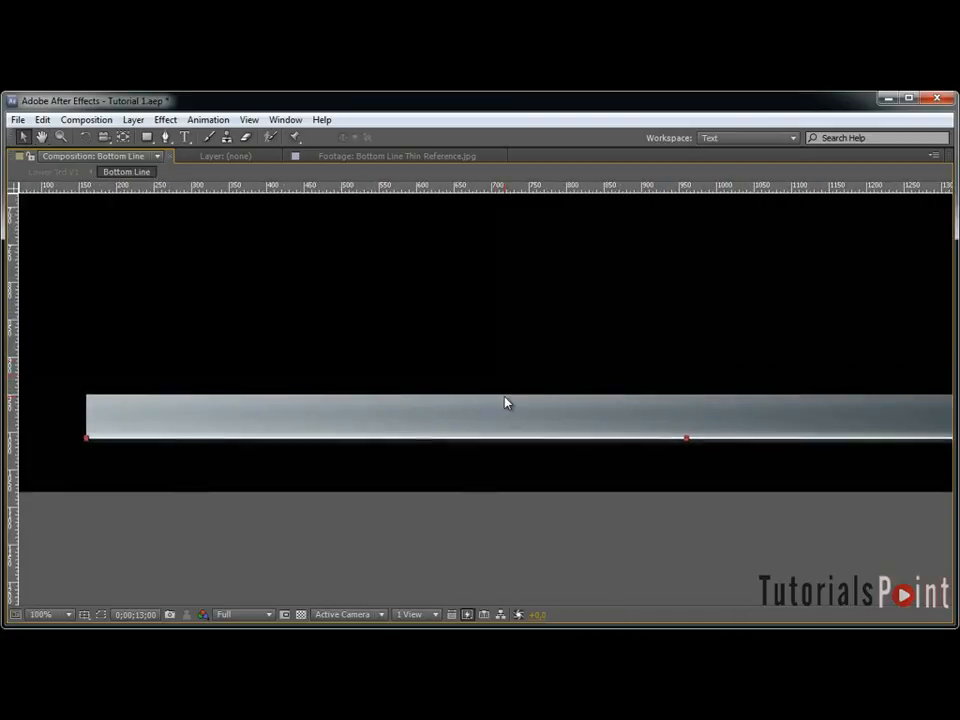
# Duplicate the three Glow Line layers, stack the copies on top and move them up to the bar's upper edge.
pyautogui.press('`')
pyautogui.keyDown('shift'); pyautogui.click(170, 589); pyautogui.keyUp('shift')
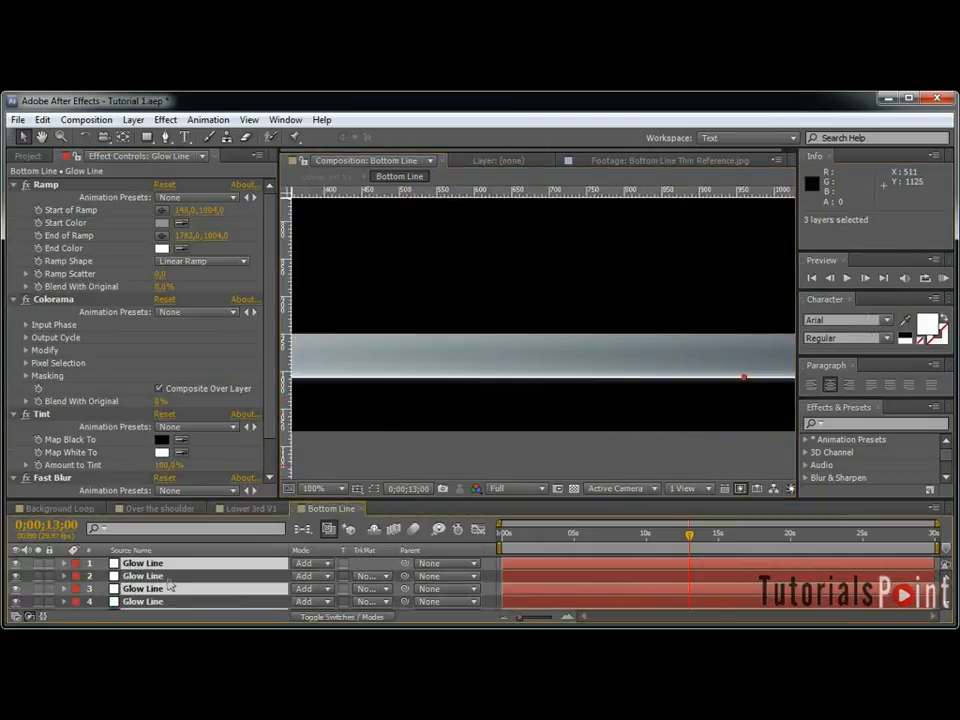
pyautogui.moveTo(159, 565); pyautogui.dragTo(167, 571)
pyautogui.hotkey('shift', 'Up')
pyautogui.hotkey('shift', 'Up')
pyautogui.hotkey('shift', 'Up')
pyautogui.hotkey('shift', 'Up')
pyautogui.hotkey('shift', 'Up')
pyautogui.hotkey('shift', 'Up')
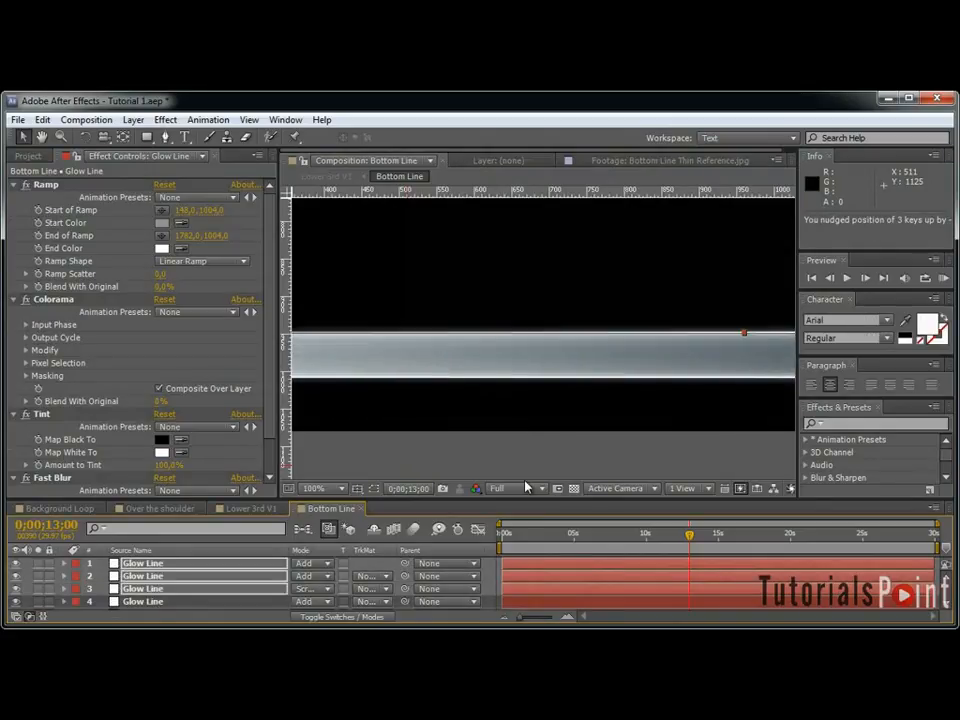
# Nudge the three copied glow lines slightly down so they sit precisely on the bar's upper edge.
pyautogui.press('`')
pyautogui.scroll(4, 741, 450)
pyautogui.press('Down')
pyautogui.press('Down')
pyautogui.press('Down')
pyautogui.press('Down')
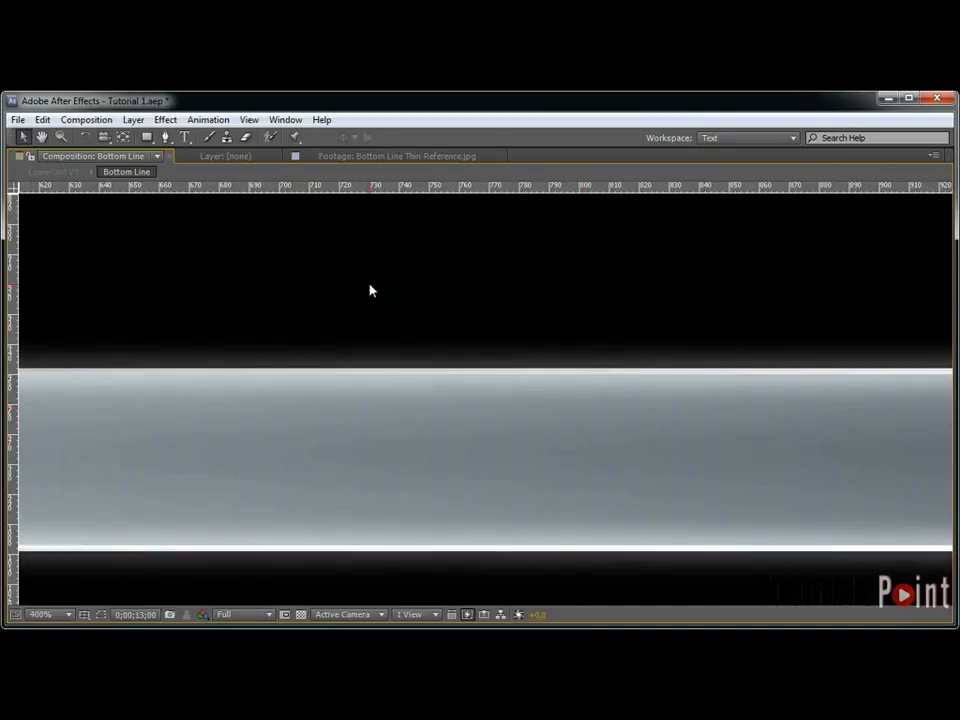
pyautogui.scroll(-4, 400, 290)
pyautogui.press('`')
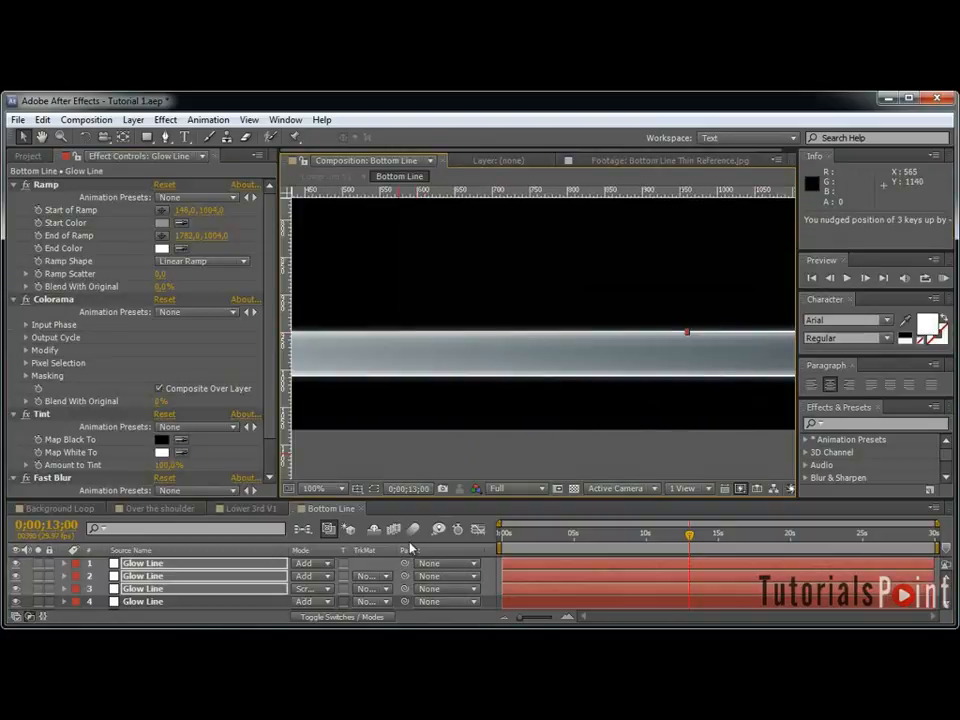
# Set the Ramp start color of the third Glow Line layer to 333333 and check the upper edge.
pyautogui.click(190, 589)
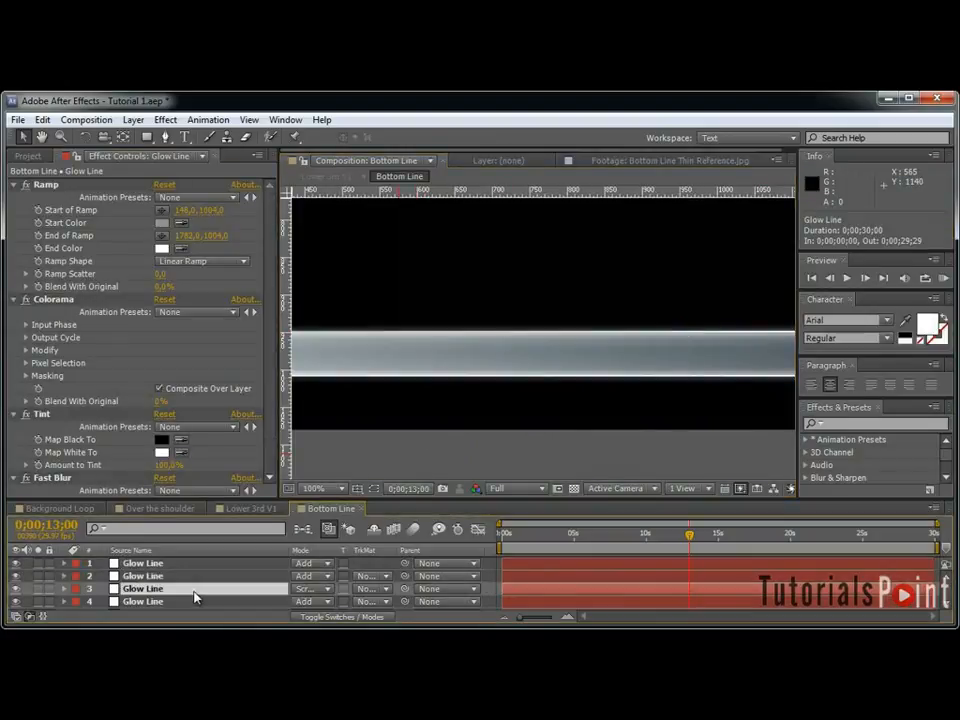
pyautogui.click(162, 222)
pyautogui.moveTo(493, 508); pyautogui.dragTo(229, 514)
pyautogui.write('333333')
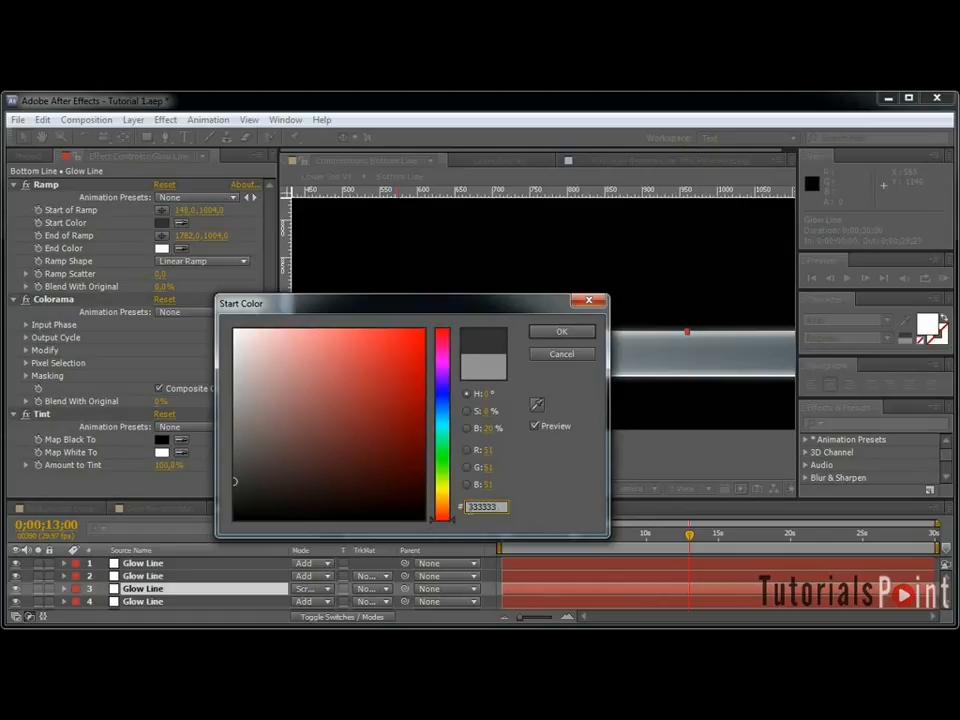
pyautogui.click(561, 331)
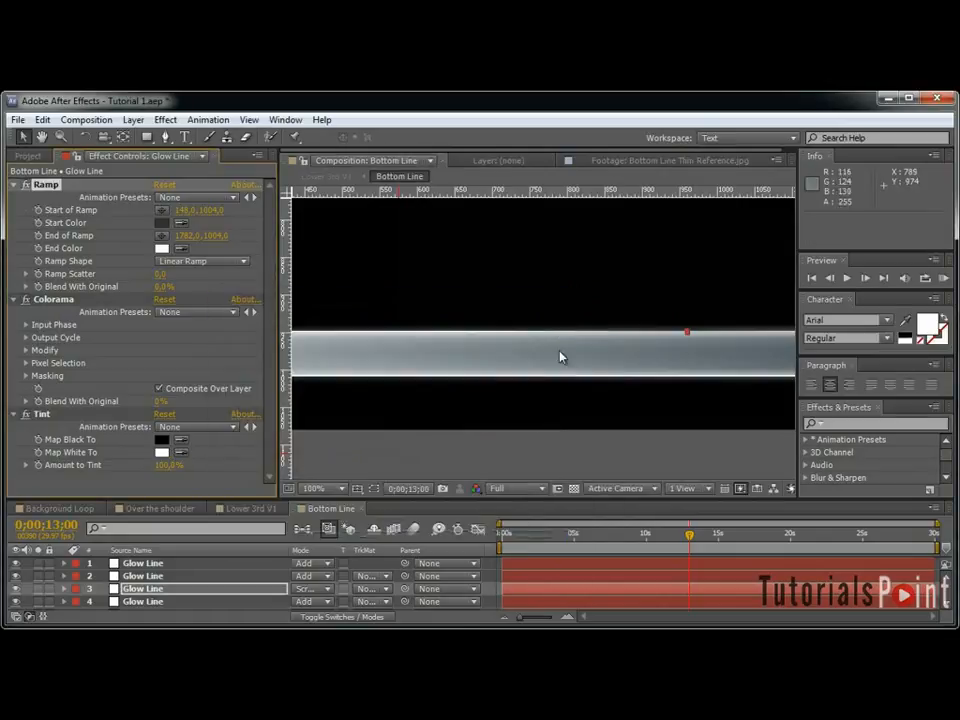
pyautogui.press('`')
pyautogui.scroll(1, 765, 360)
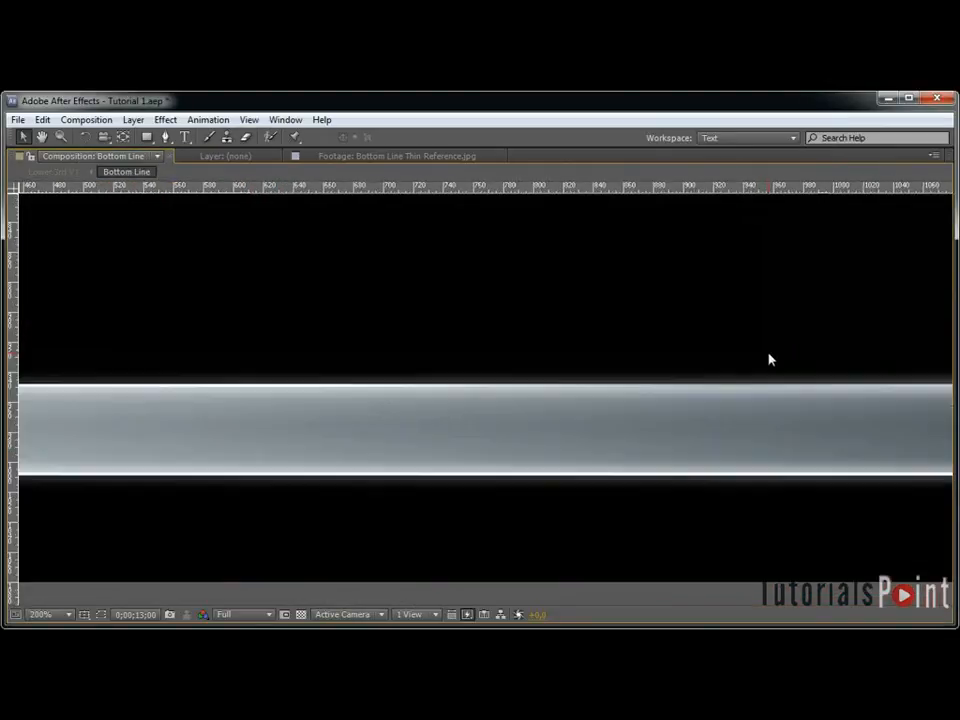
pyautogui.scroll(1, 769, 358)
pyautogui.scroll(-2, 769, 358)
pyautogui.press('`')
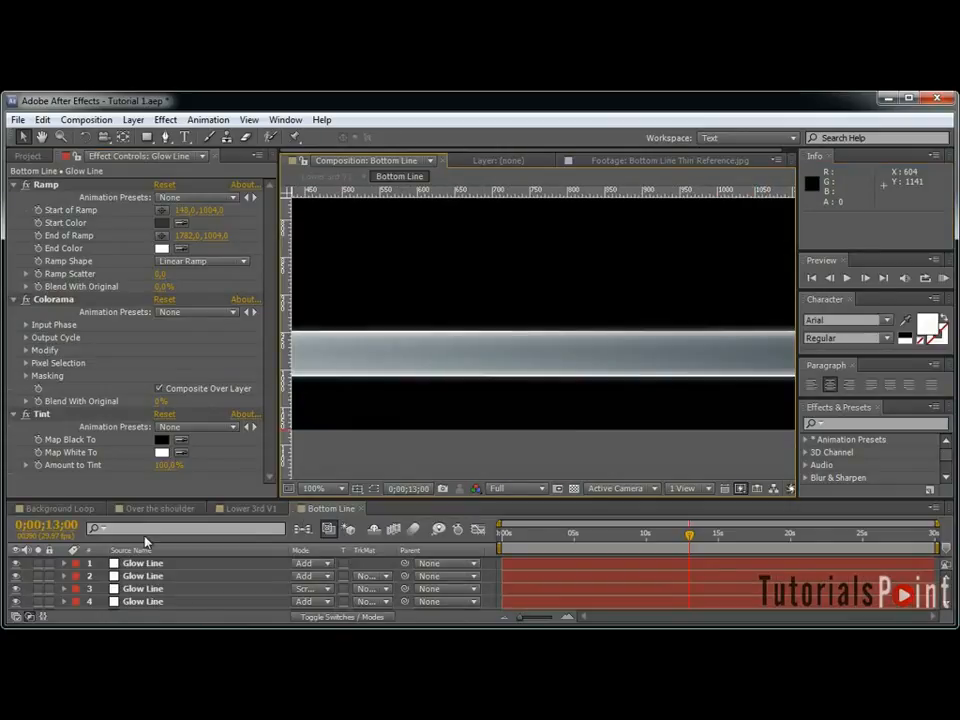
# Inspect the second and third Glow Line layers at the bar's darker end, briefly soloing the third, and review the whole bar.
pyautogui.click(178, 577)
pyautogui.scroll(-1, 598, 306)
pyautogui.moveTo(624, 321); pyautogui.dragTo(420, 315)
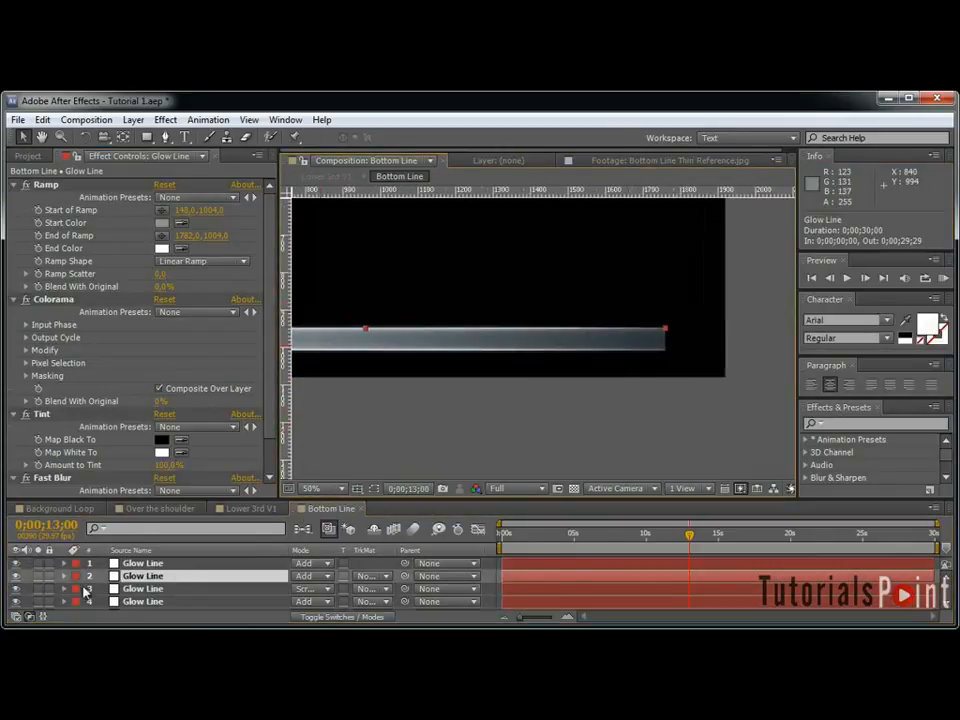
pyautogui.click(168, 589)
pyautogui.click(40, 594)
pyautogui.click(40, 594)
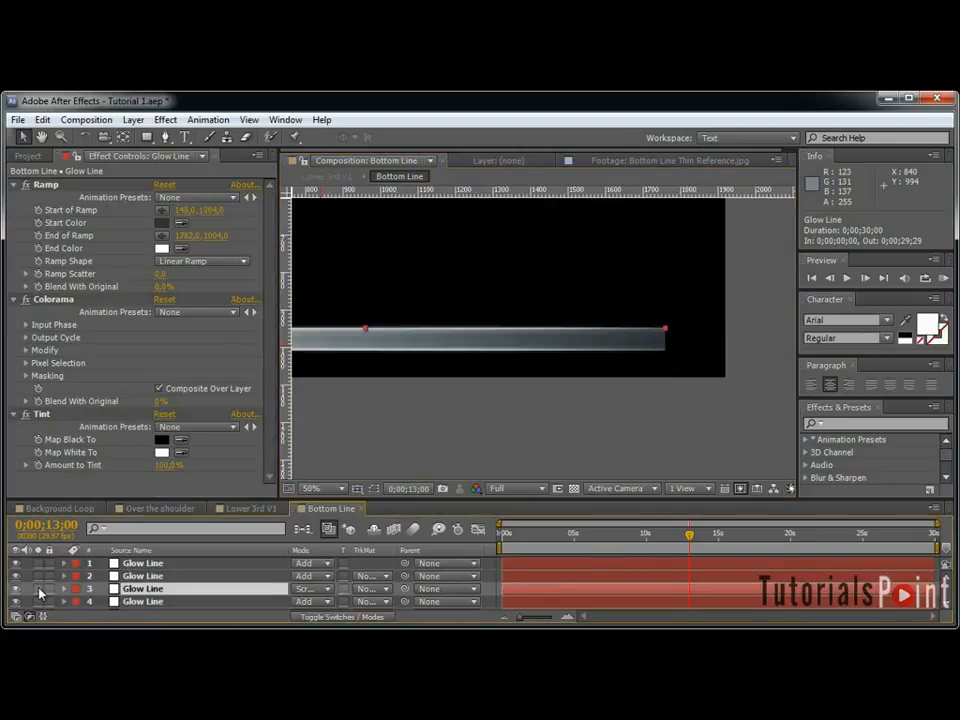
pyautogui.click(514, 298)
pyautogui.moveTo(514, 298); pyautogui.dragTo(571, 297)
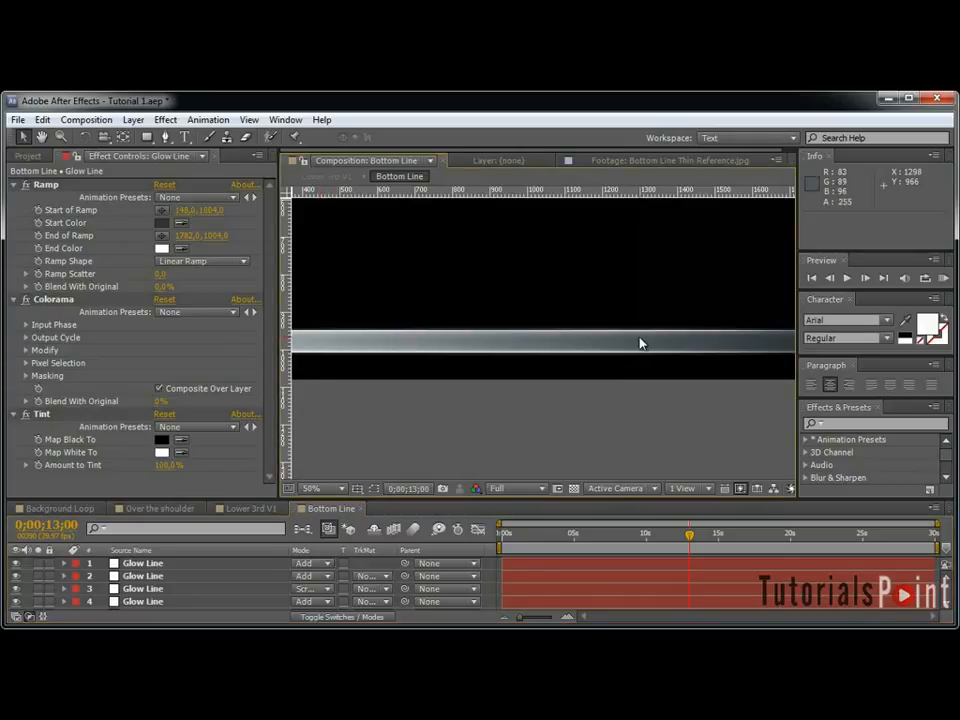
pyautogui.scroll(-2, 580, 388)
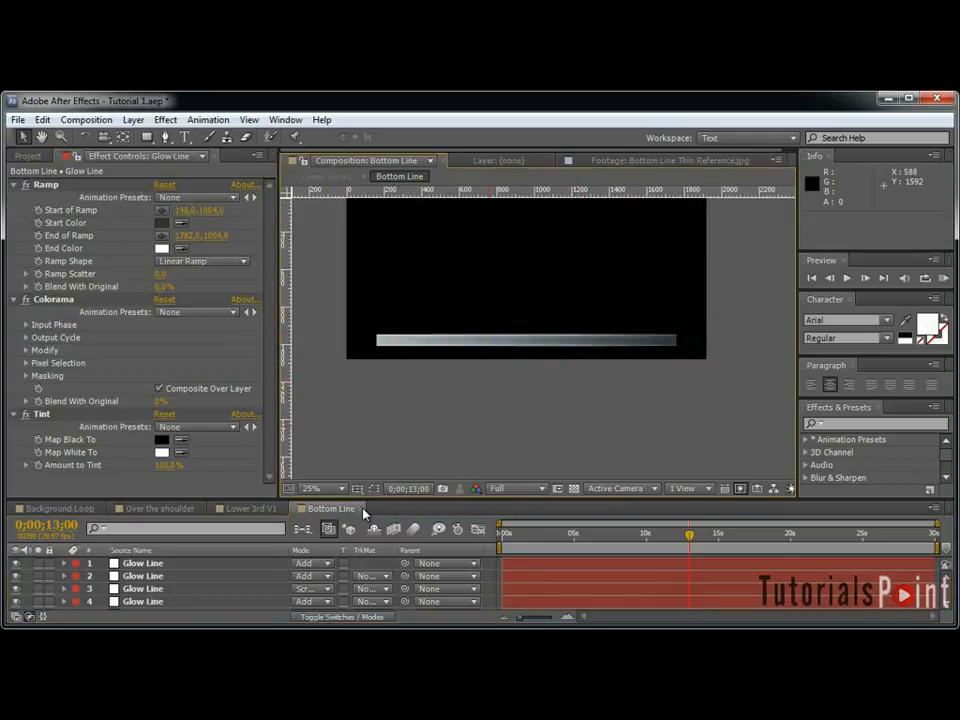
# Create a black solid named Main Part in the Lower 3rd V1 composition.
pyautogui.click(250, 508)
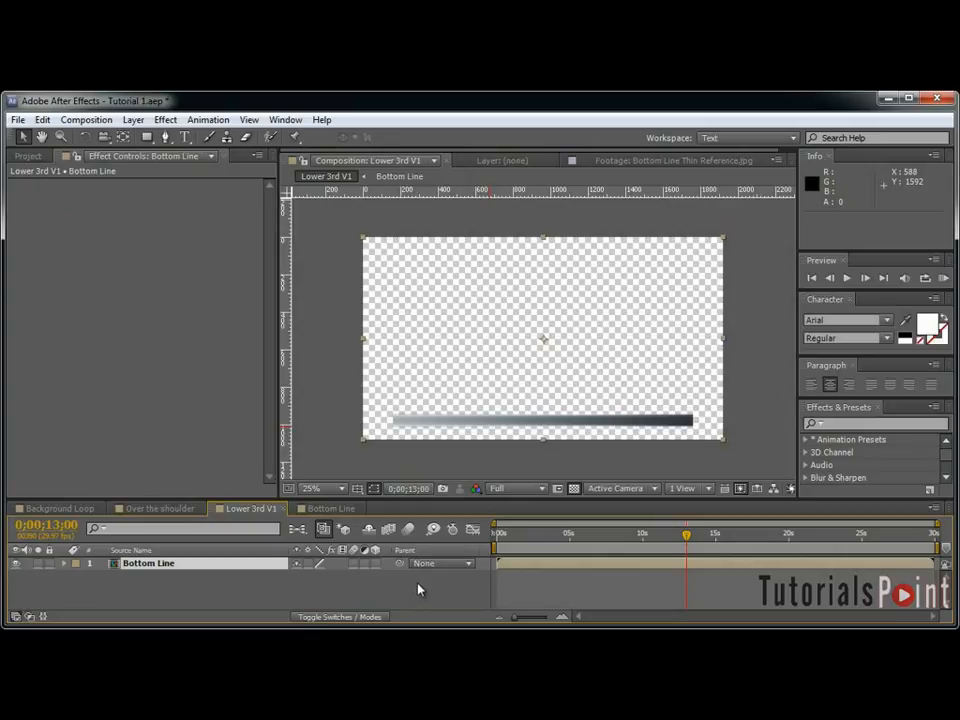
pyautogui.hotkey('ctrl', 'y')
pyautogui.write('Main Part')
pyautogui.click(401, 467)
pyautogui.click(289, 385)
pyautogui.moveTo(289, 385); pyautogui.dragTo(236, 520)
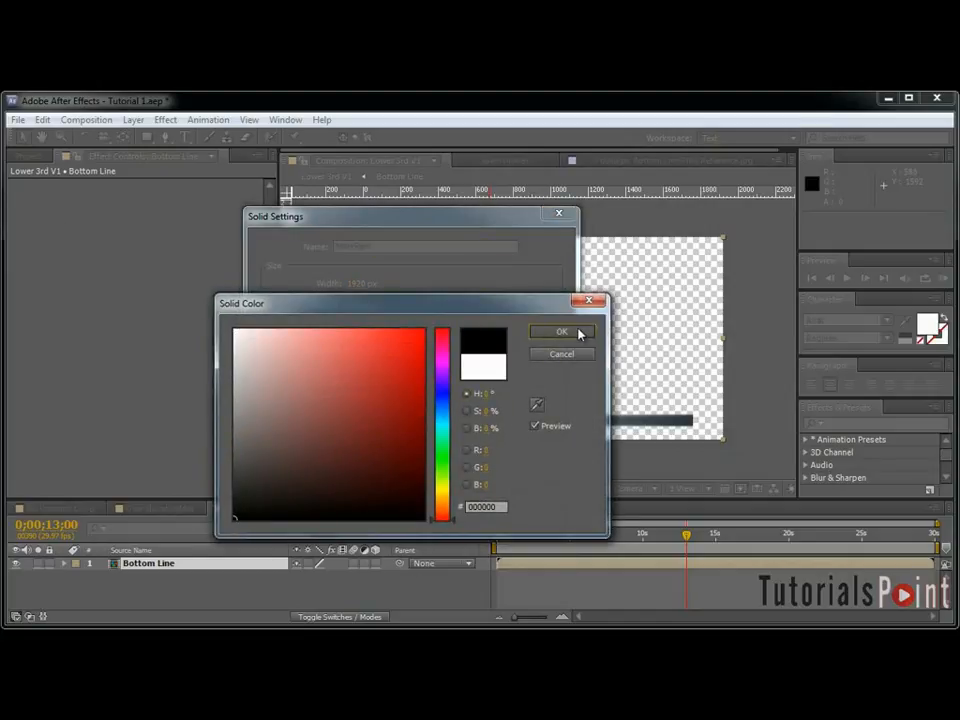
pyautogui.click(579, 332)
pyautogui.click(442, 508)
# Pre-compose the Main Part solid as Main Part, moving all attributes into the new composition.
pyautogui.hotkey('ctrl', 'shift', 'c')
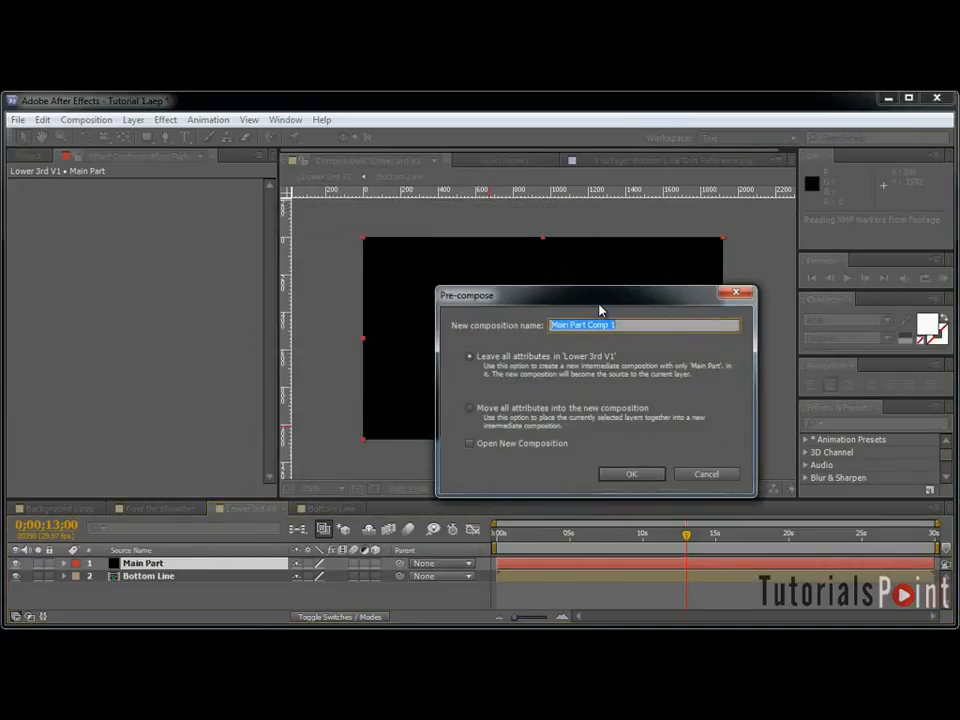
pyautogui.write('M')
pyautogui.click(469, 408)
pyautogui.click(631, 474)
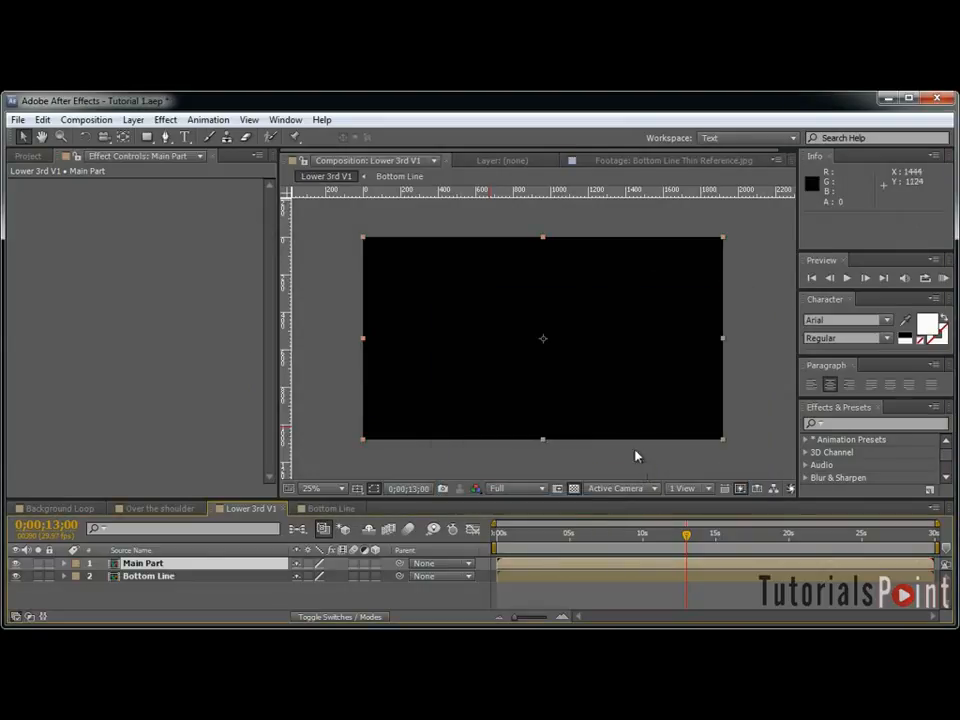
# Open the Main Part composition and apply the Ramp effect to its solid.
pyautogui.doubleClick(236, 566)
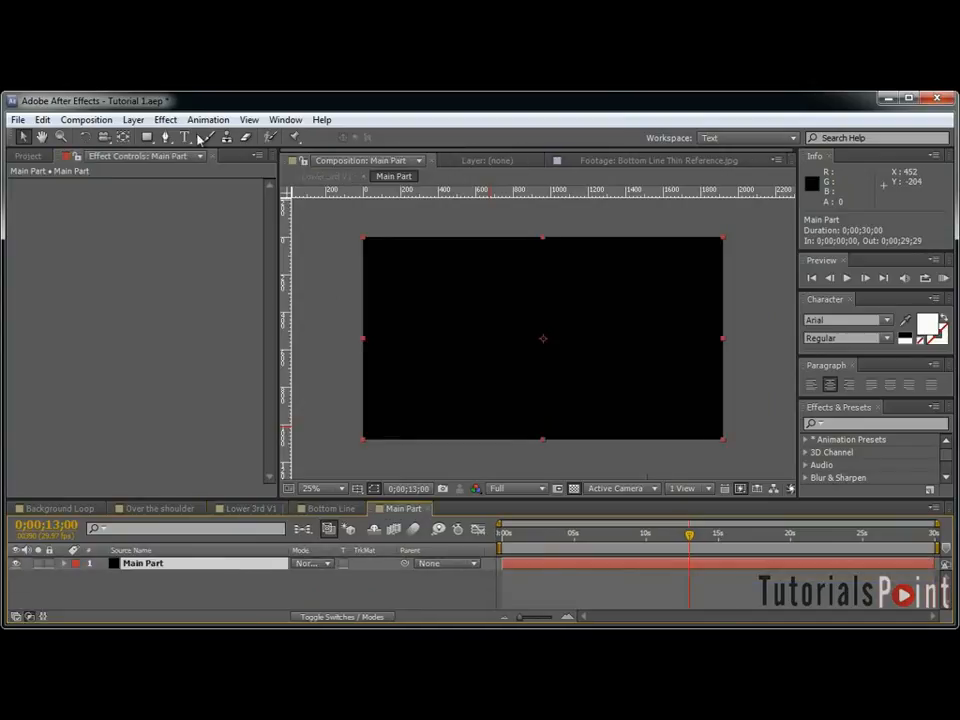
pyautogui.click(165, 120)
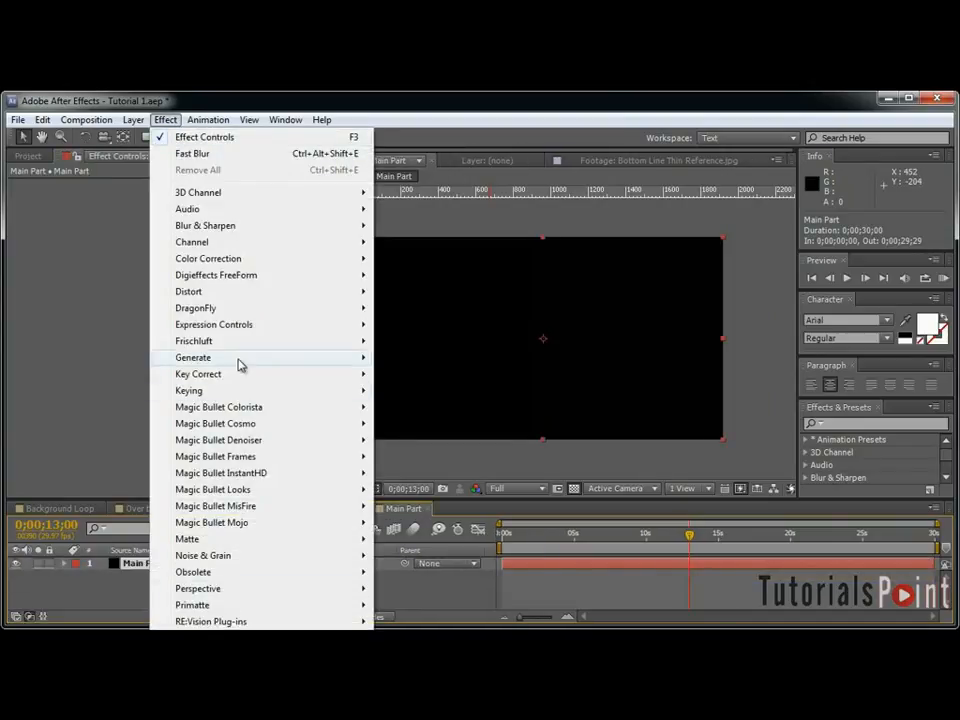
pyautogui.moveTo(240, 360)
pyautogui.click(408, 687)
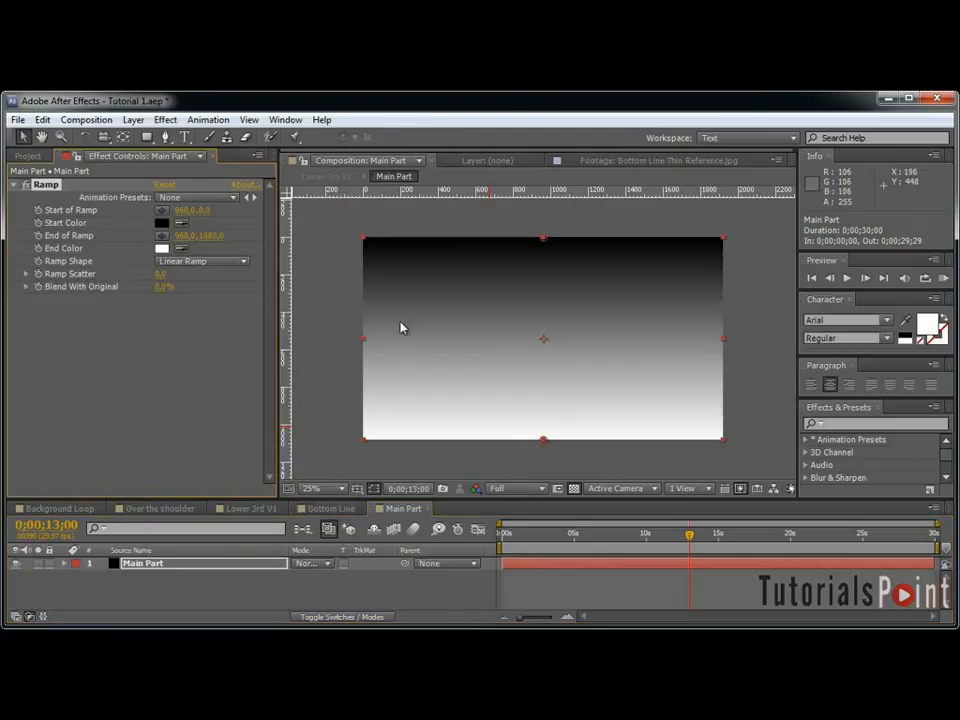
# Look through the Lower 3rd reference images and view Top Part Reference.png with the transparency grid shown.
pyautogui.click(30, 157)
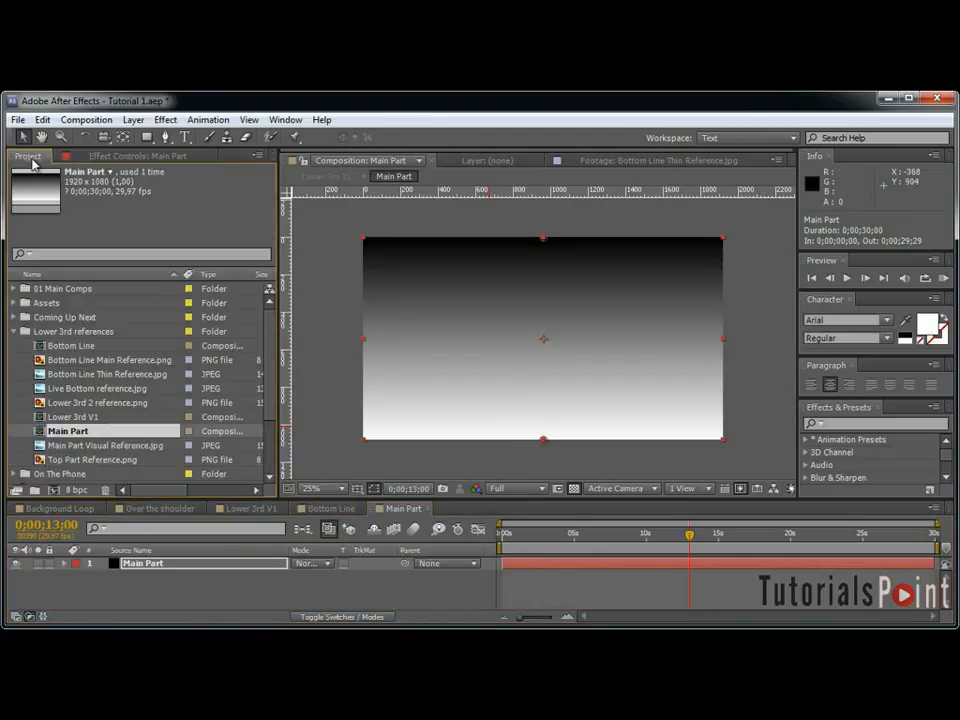
pyautogui.click(120, 374)
pyautogui.click(115, 459)
pyautogui.click(113, 446)
pyautogui.click(100, 403)
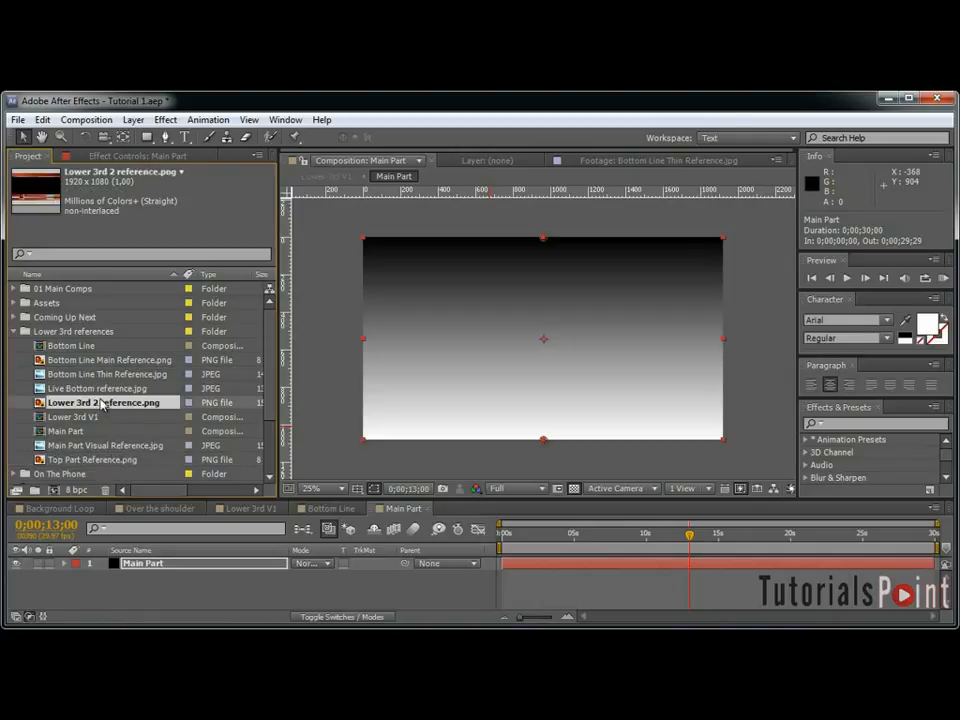
pyautogui.click(103, 389)
pyautogui.click(105, 374)
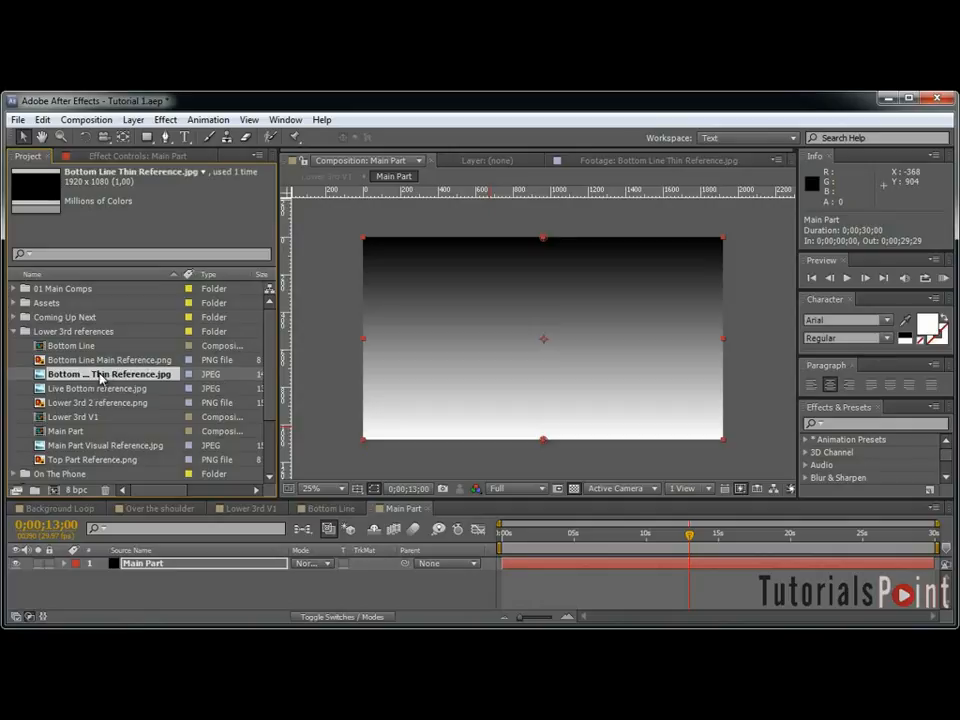
pyautogui.click(107, 361)
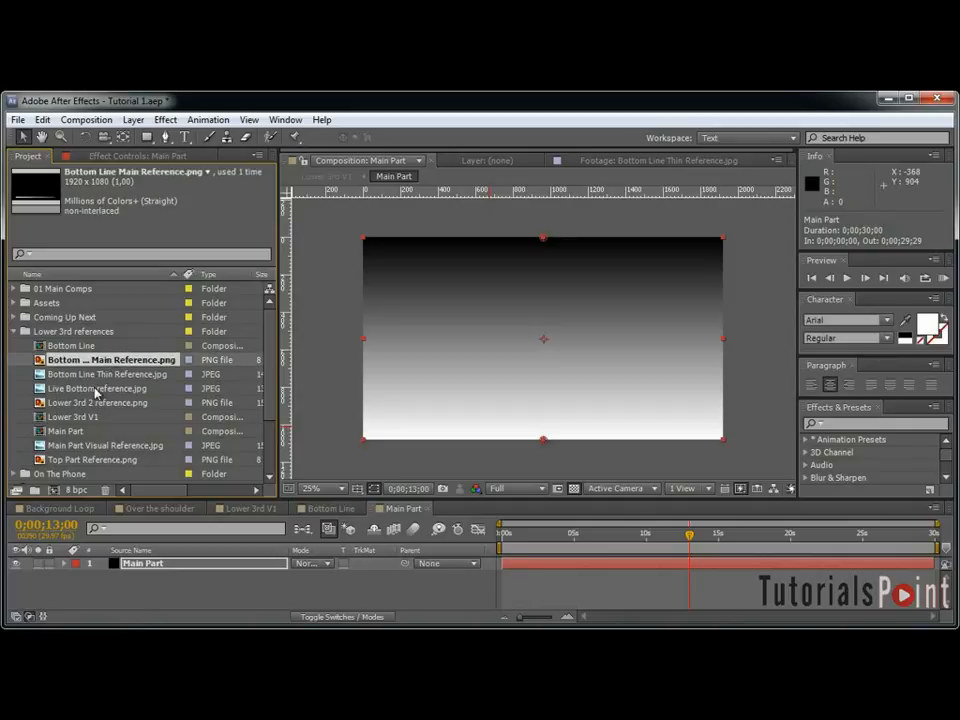
pyautogui.click(93, 403)
pyautogui.click(95, 389)
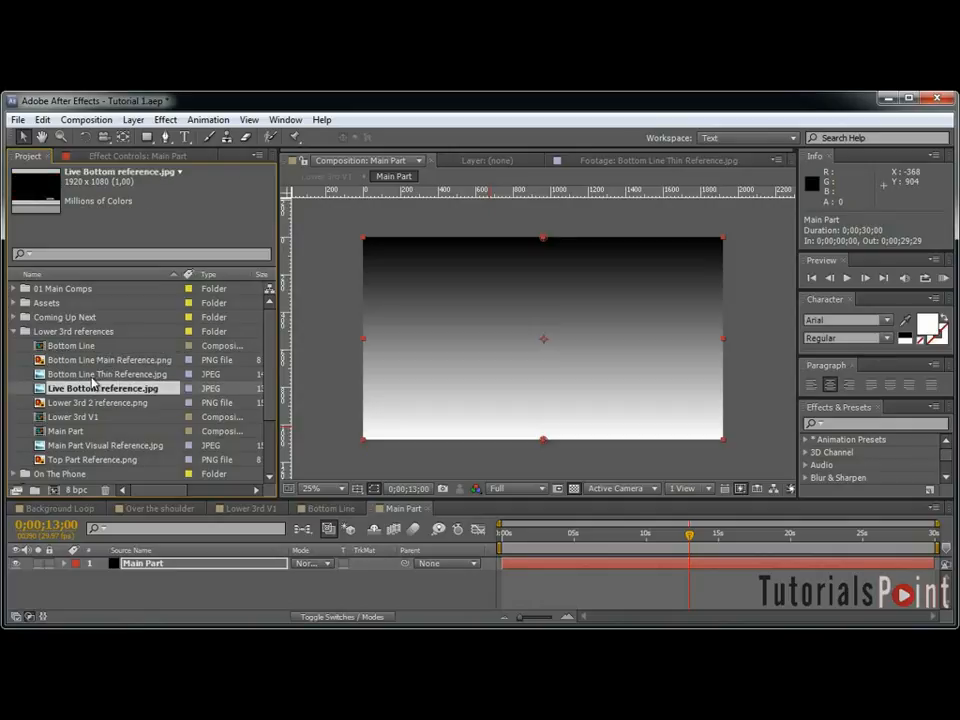
pyautogui.click(95, 460)
pyautogui.doubleClick(95, 460)
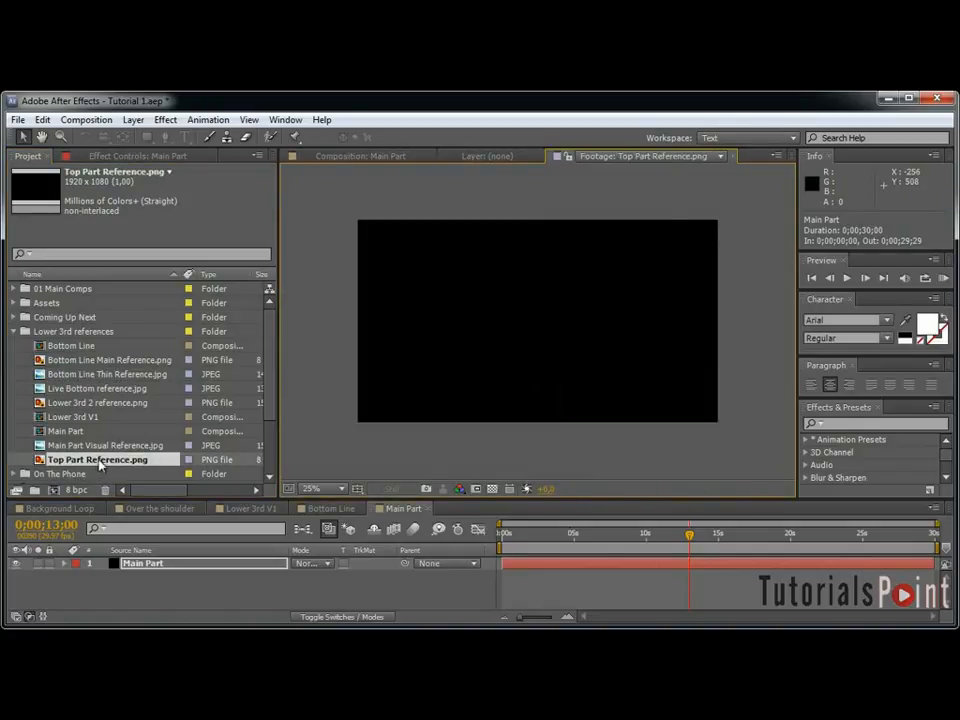
pyautogui.click(492, 489)
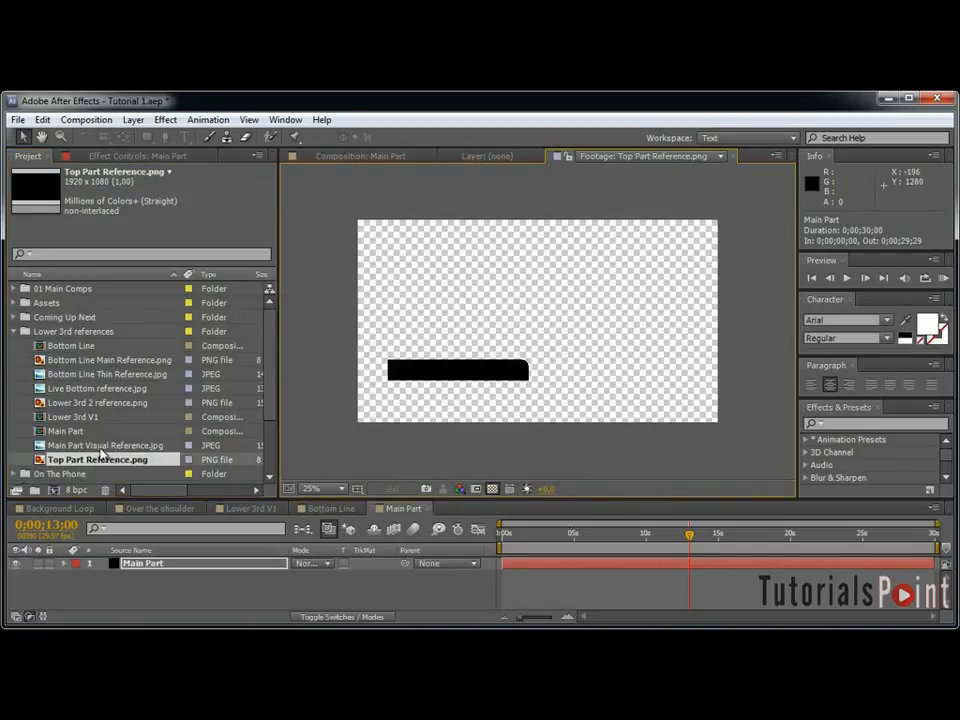
# Open Main Part Visual Reference.jpg and add it to the Main Part composition above the solid.
pyautogui.doubleClick(105, 445)
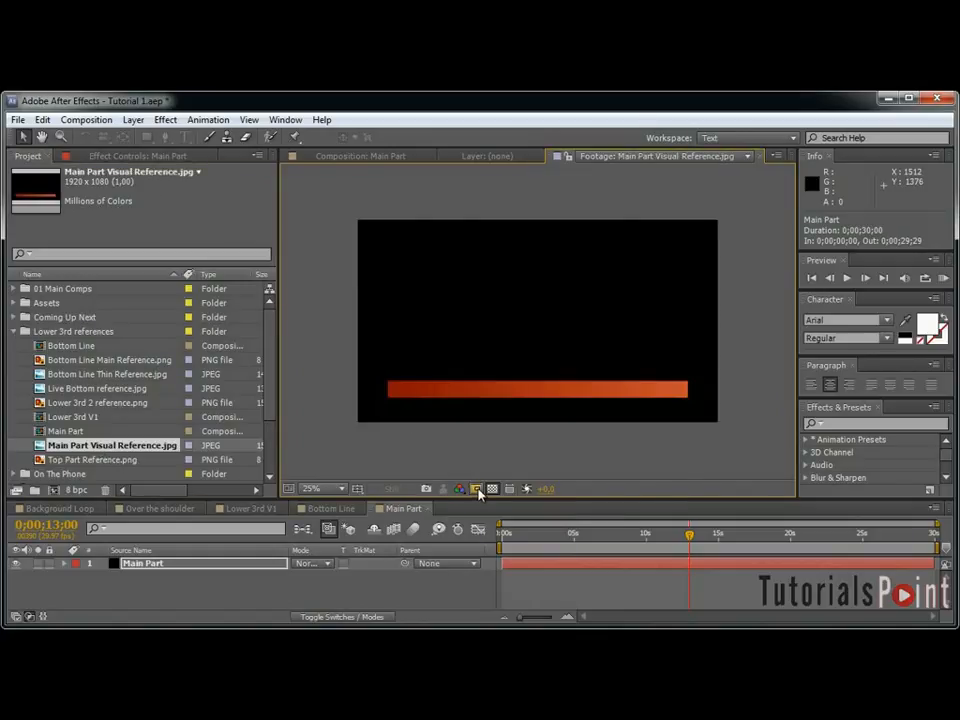
pyautogui.moveTo(154, 449); pyautogui.dragTo(214, 562)
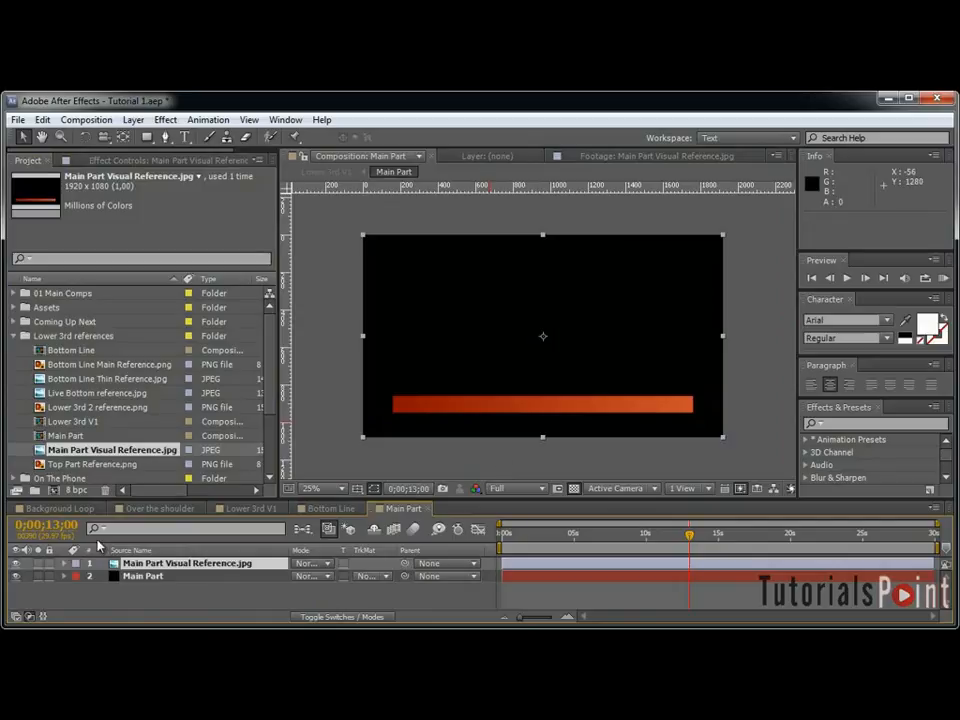
# Draw a rectangular mask about 80 px wide on the Main Part solid, starting at the dark-red upper corner of the reference bar.
pyautogui.click(175, 579)
pyautogui.press('`')
pyautogui.press('.')
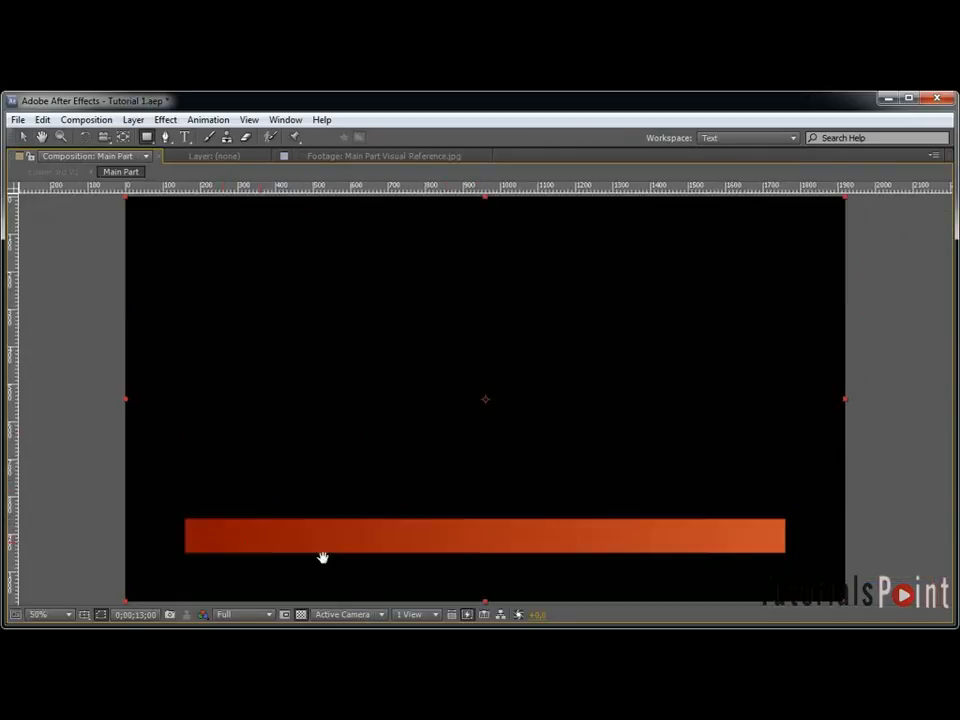
pyautogui.moveTo(247, 538); pyautogui.dragTo(544, 439)
pyautogui.press('.')
pyautogui.press('.')
pyautogui.press('.')
pyautogui.press('.')
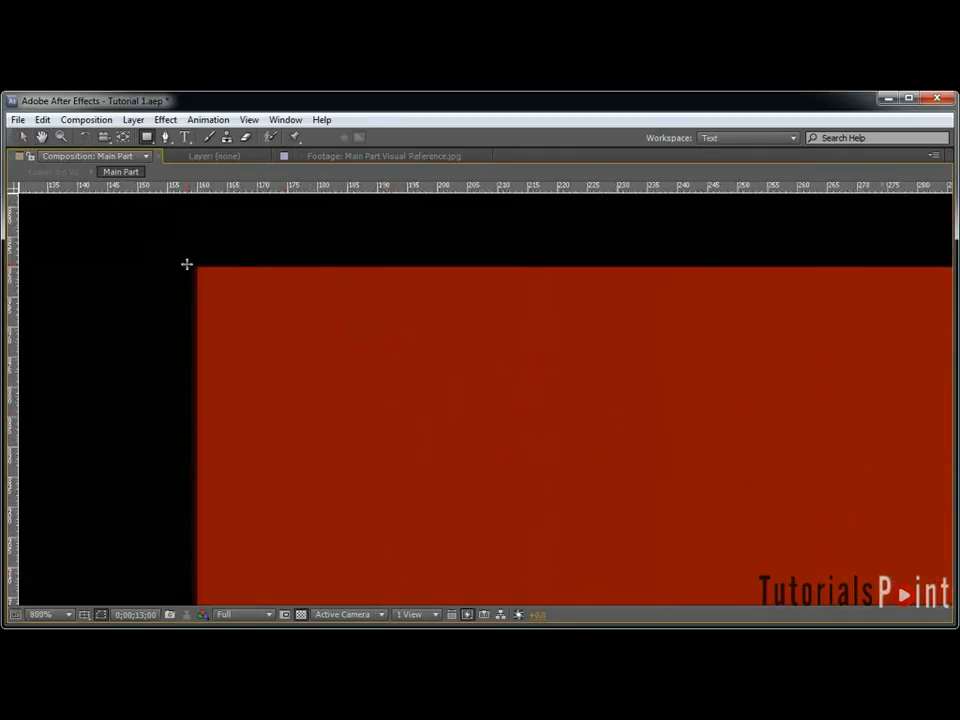
pyautogui.moveTo(240, 319); pyautogui.dragTo(536, 420)
pyautogui.press(',')
pyautogui.press(',')
pyautogui.press(',')
pyautogui.press(',')
# Stretch the mask to the lower corner at the bright-orange end so it covers the whole reference bar.
pyautogui.moveTo(797, 419); pyautogui.dragTo(658, 416)
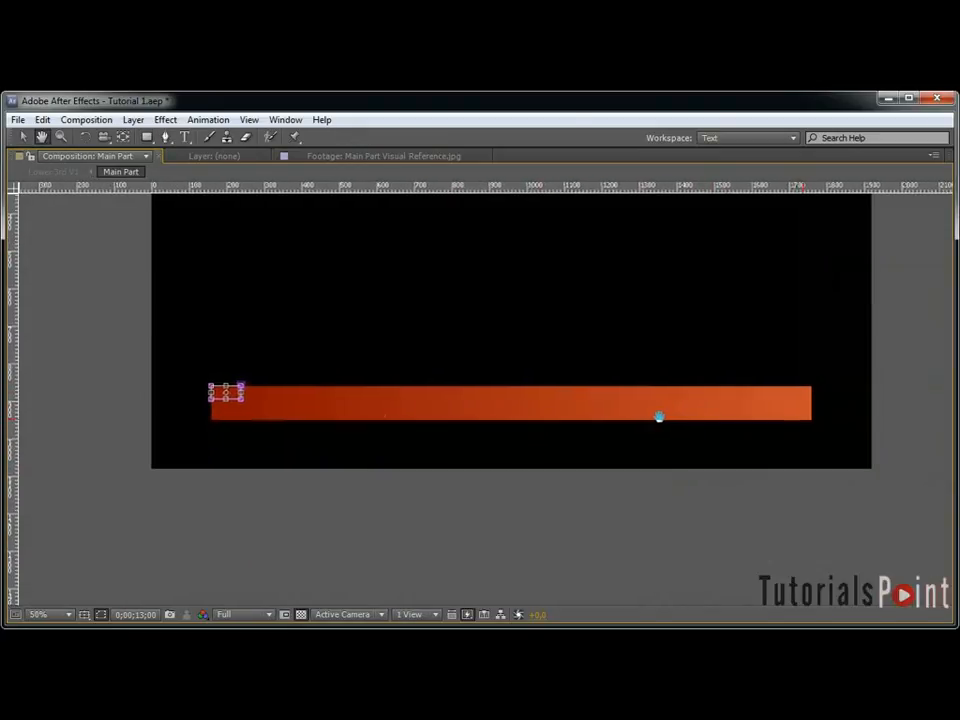
pyautogui.moveTo(244, 400); pyautogui.dragTo(170, 388)
pyautogui.scroll(3, 814, 417)
pyautogui.moveTo(862, 494); pyautogui.dragTo(190, 465)
pyautogui.moveTo(880, 462); pyautogui.dragTo(200, 459)
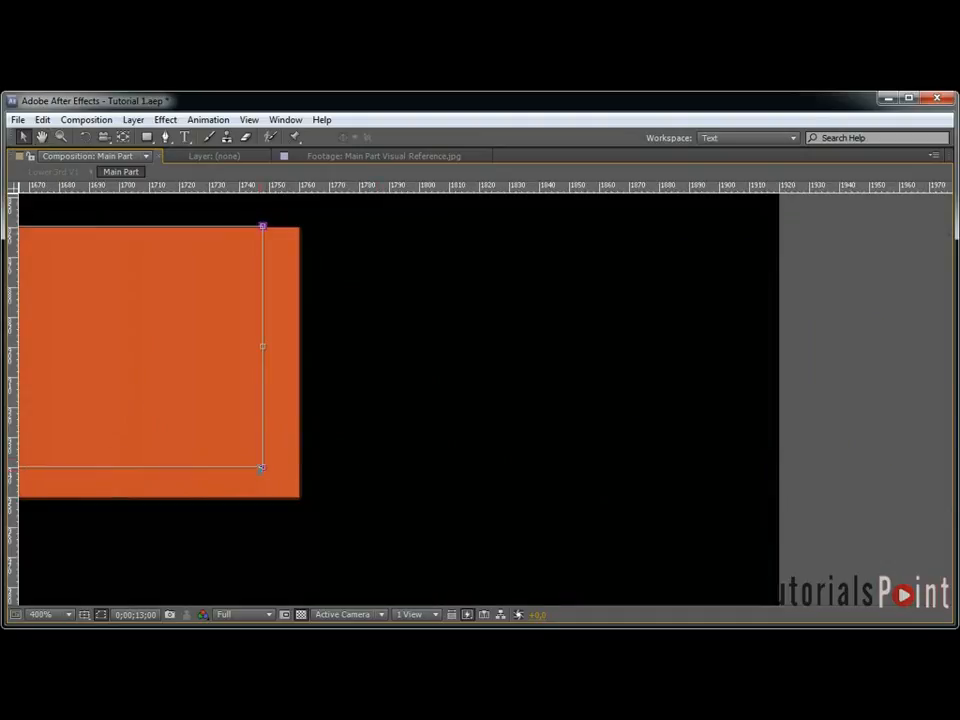
pyautogui.moveTo(261, 466); pyautogui.dragTo(300, 499)
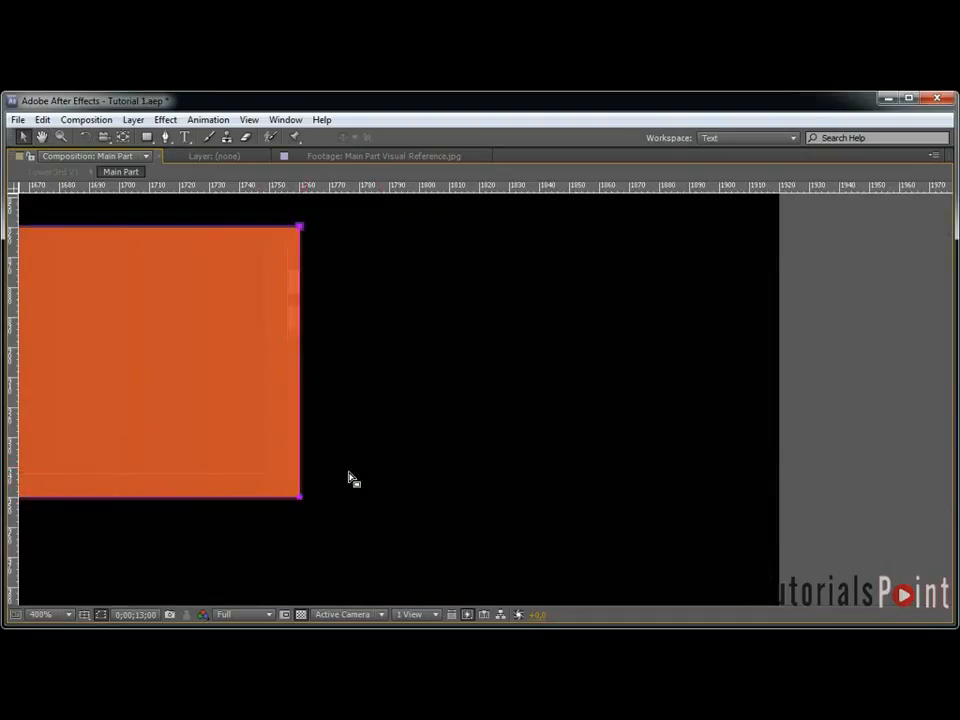
# Hide the Main Part Visual Reference.jpg layer, select the Main Part solid and turn off the transparency grid.
pyautogui.scroll(-5, 360, 465)
pyautogui.press('`')
pyautogui.moveTo(467, 279); pyautogui.dragTo(747, 311)
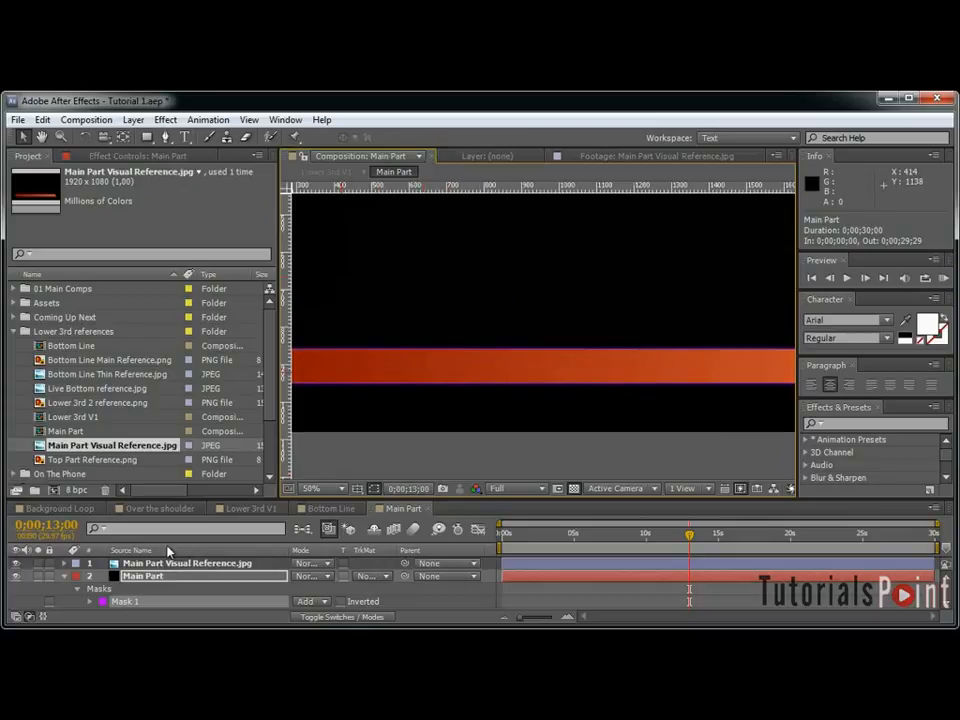
pyautogui.click(67, 578)
pyautogui.press('Delete')
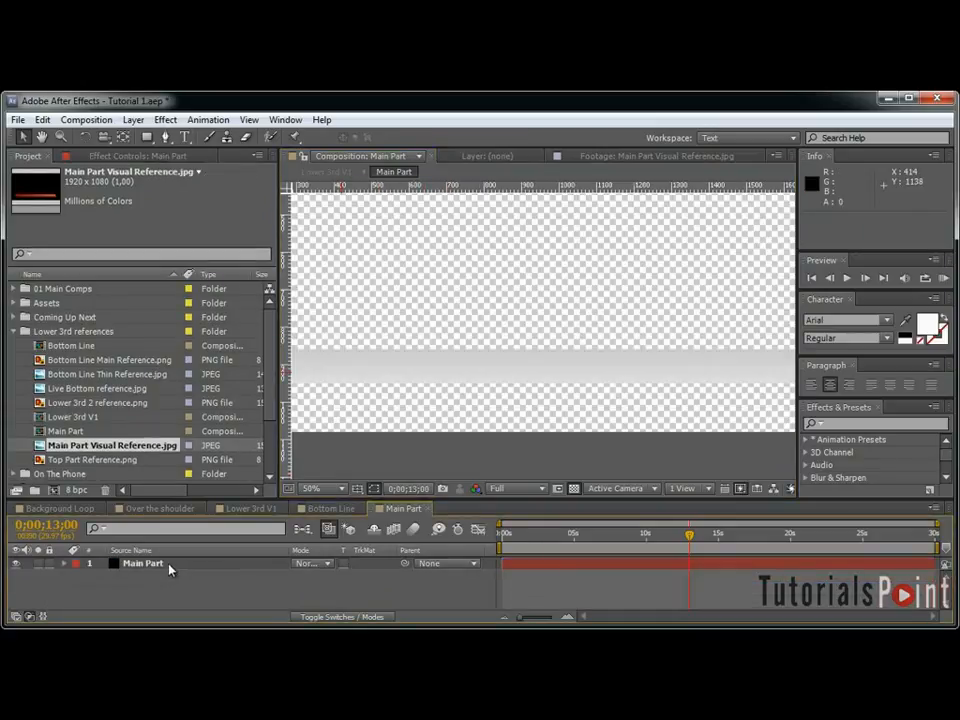
pyautogui.hotkey('ctrl', 'z')
pyautogui.click(15, 563)
pyautogui.click(185, 577)
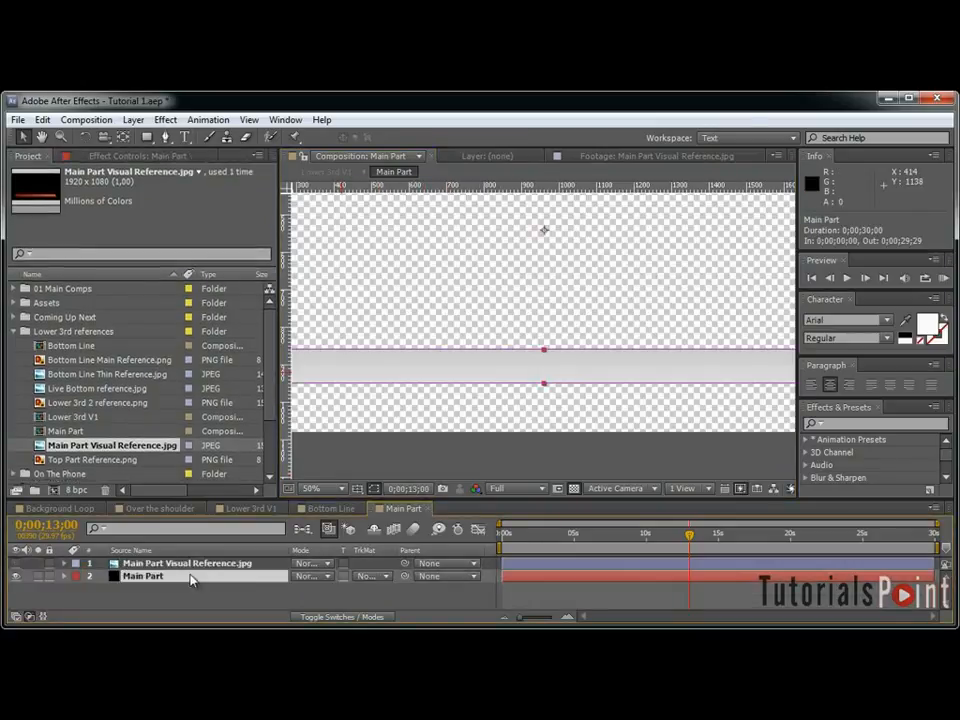
pyautogui.click(573, 488)
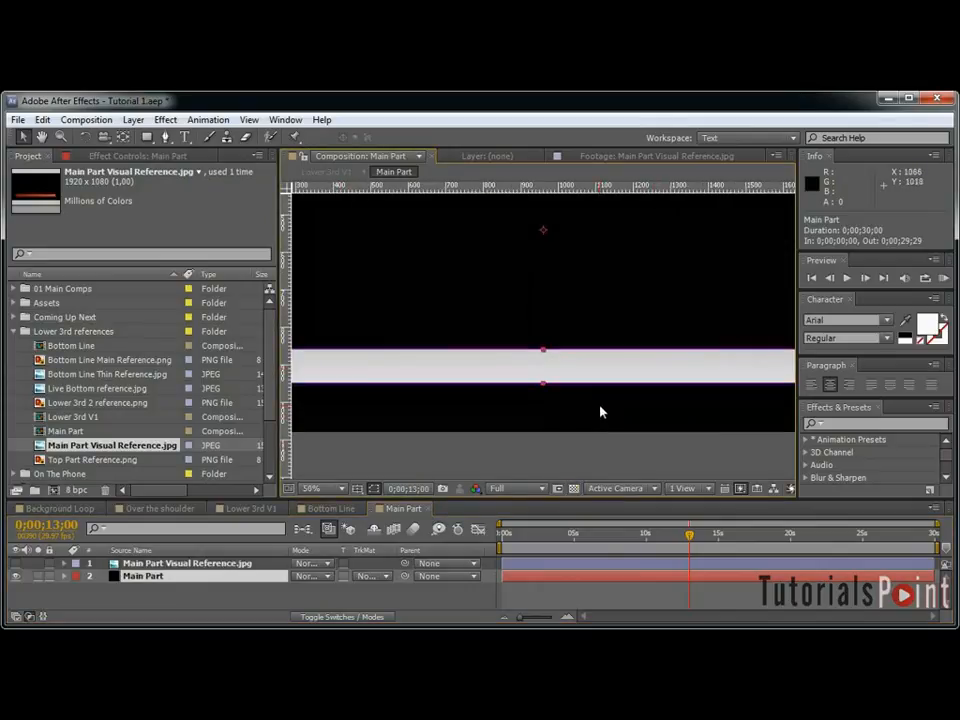
# Apply the Ramp effect to the Main Part solid, starting at the bar's left end and ending at its right end.
pyautogui.click(165, 119)
pyautogui.click(180, 137)
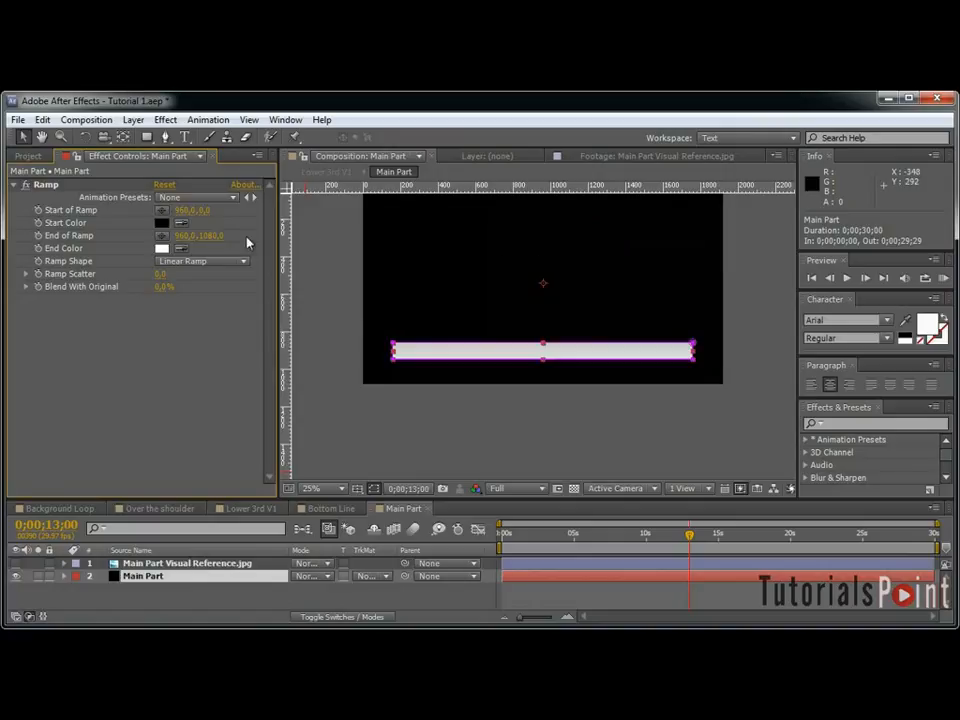
pyautogui.click(163, 210)
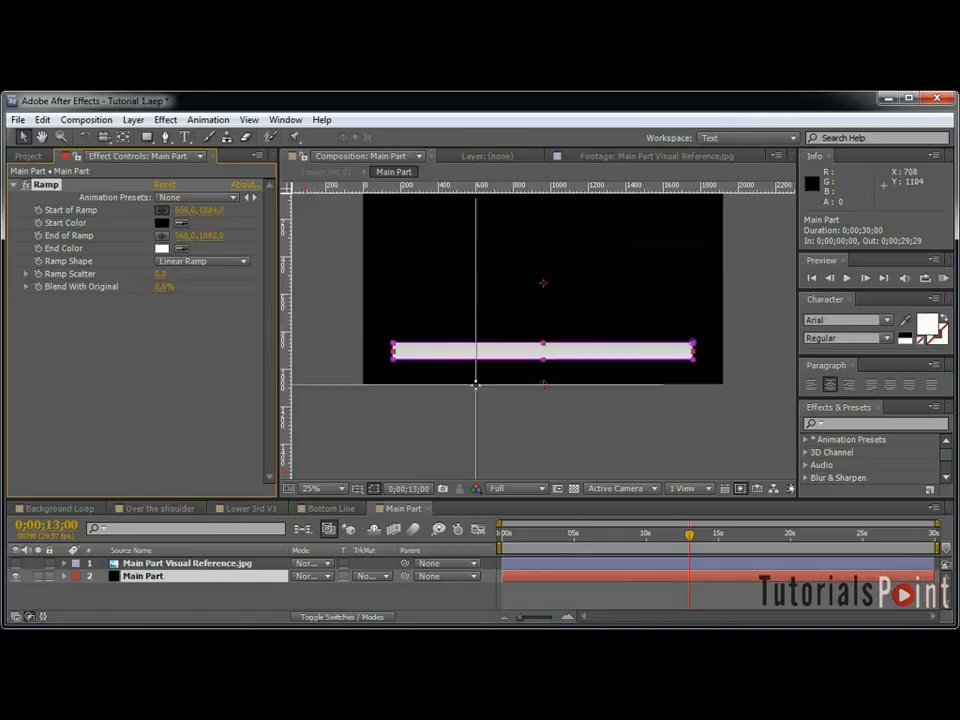
pyautogui.click(391, 351)
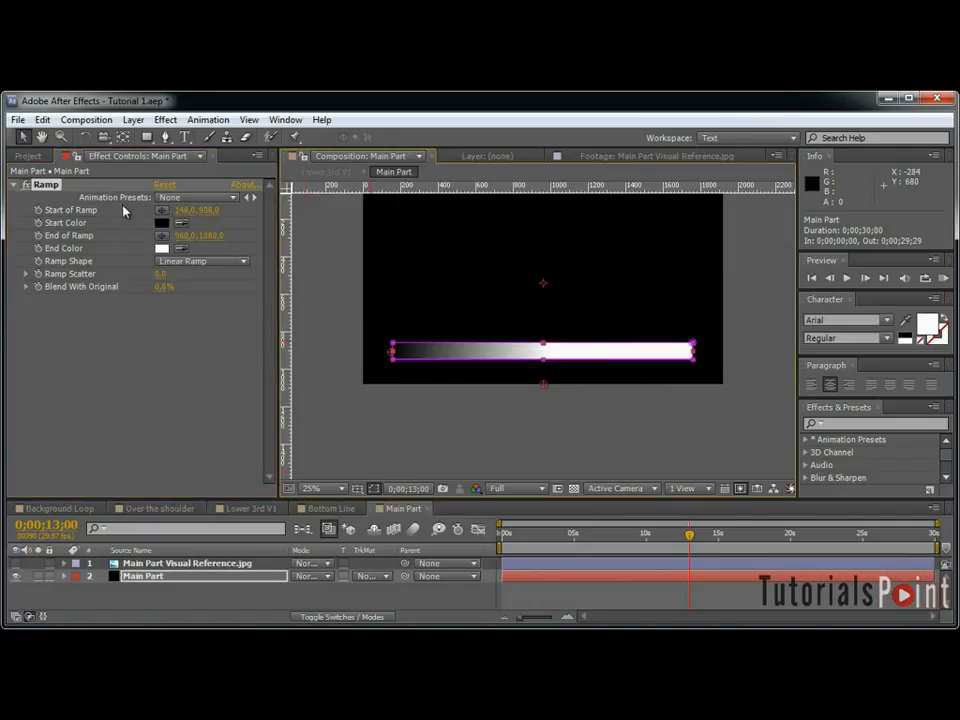
pyautogui.click(161, 236)
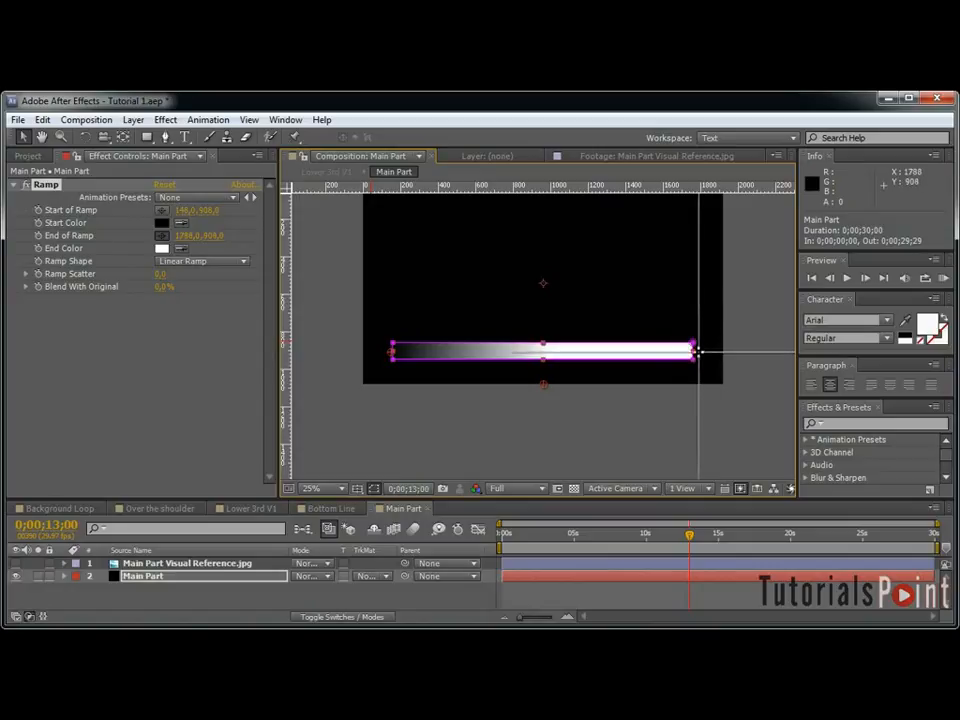
pyautogui.click(697, 351)
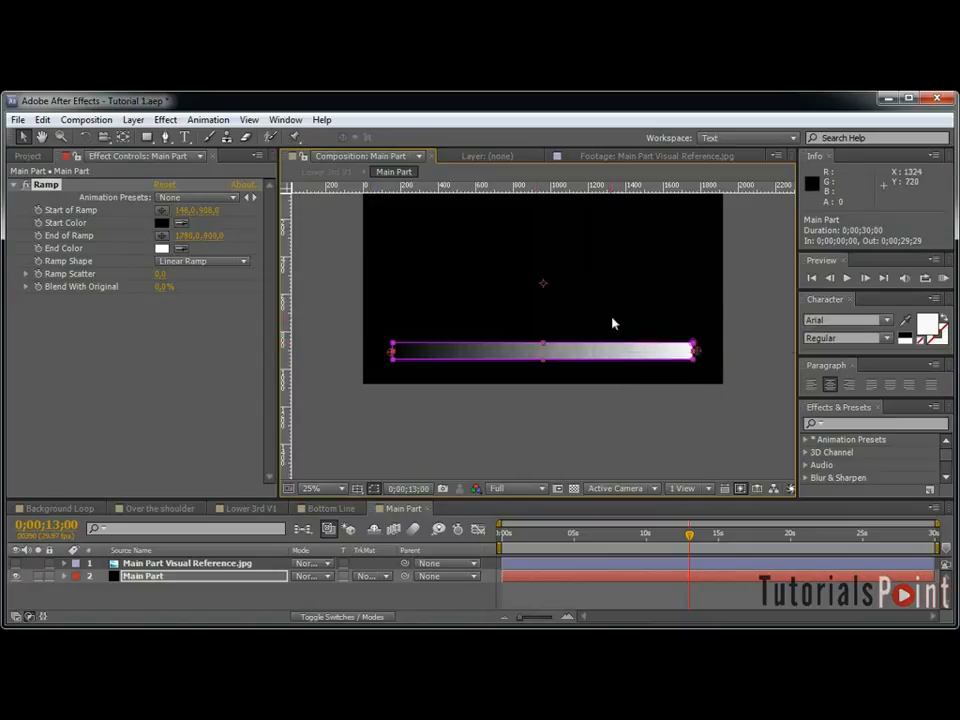
# Set the Ramp's start color to dark red 8B1100.
pyautogui.click(161, 223)
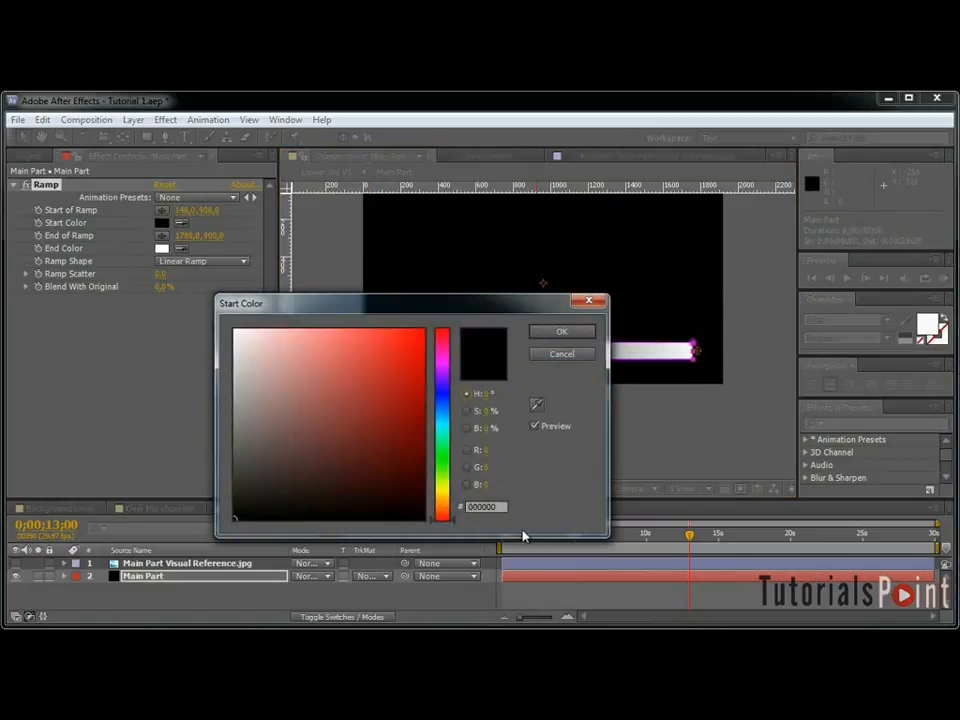
pyautogui.write('8B11')
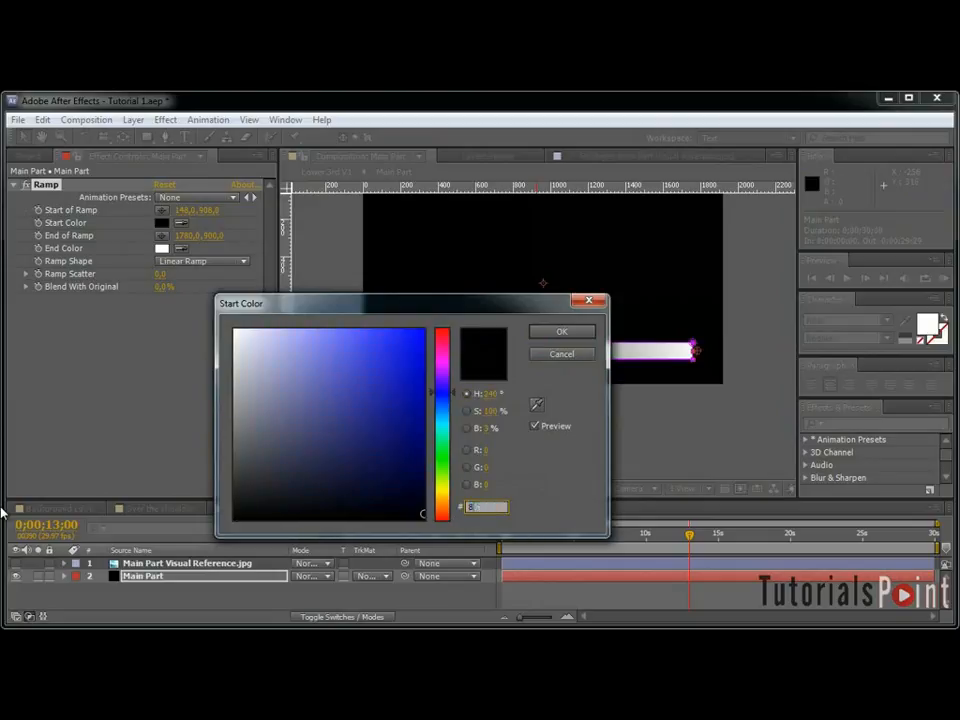
pyautogui.write('00')
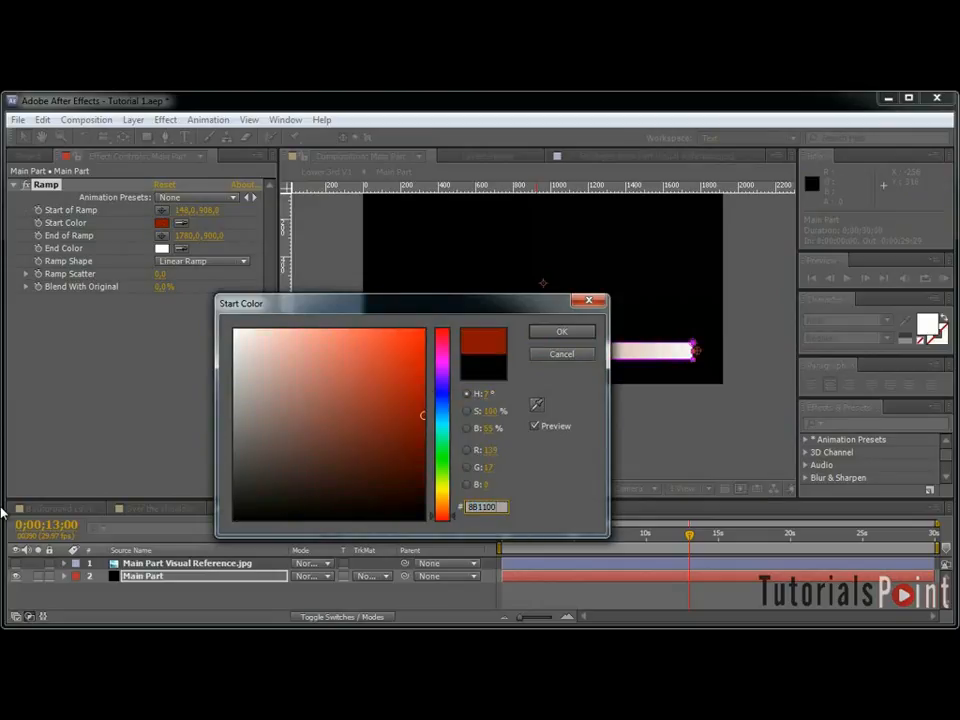
pyautogui.click(555, 333)
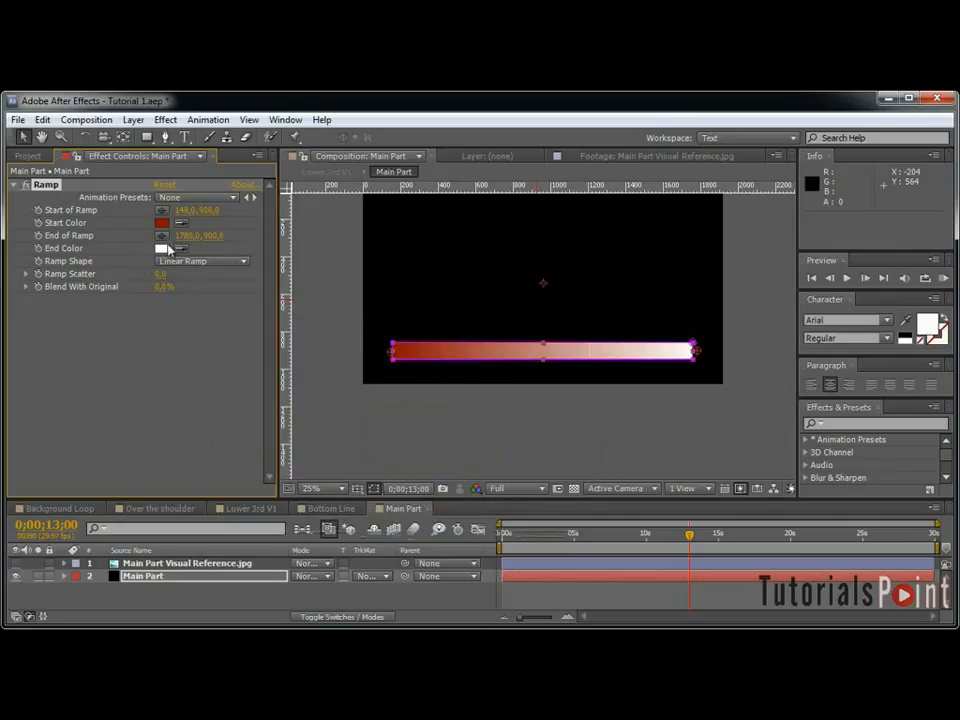
# Set the Ramp's end color to bright orange.
pyautogui.click(166, 247)
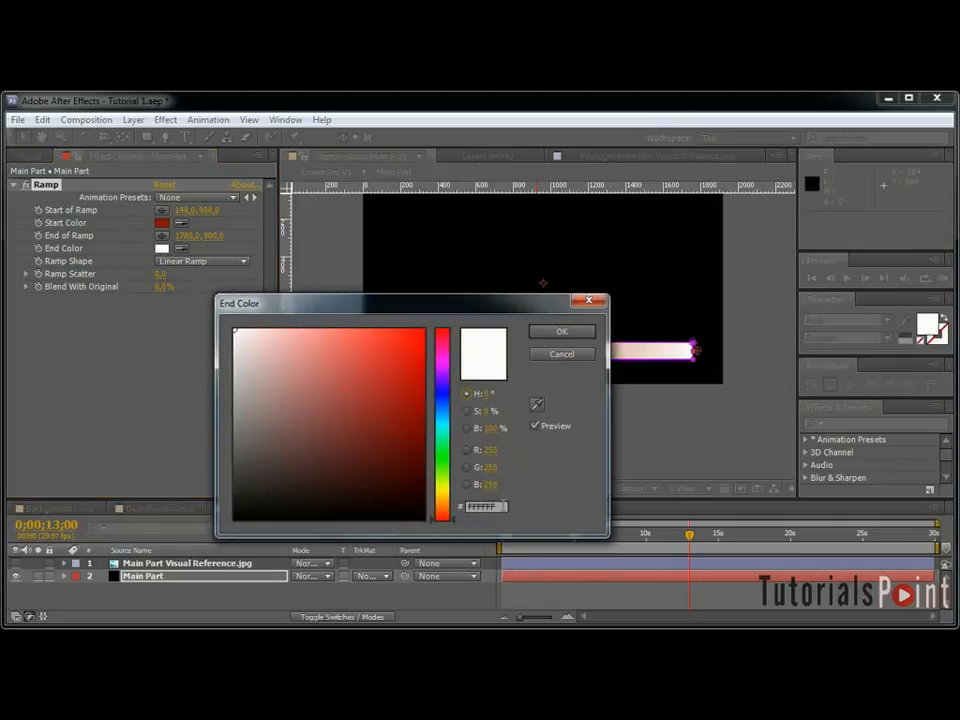
pyautogui.write('0011F5')
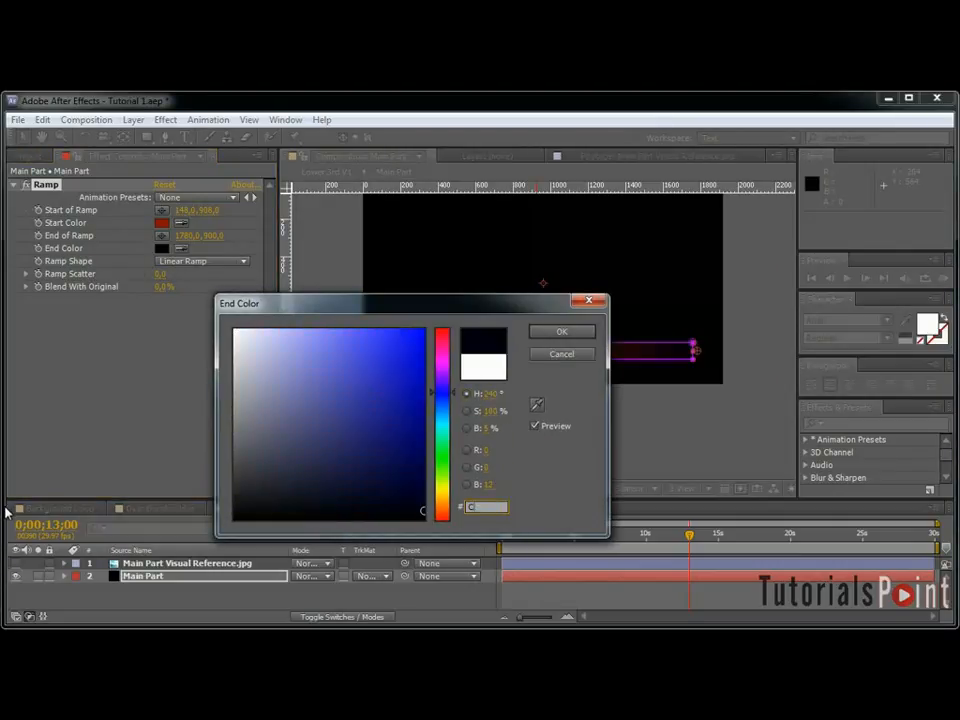
pyautogui.write('1')
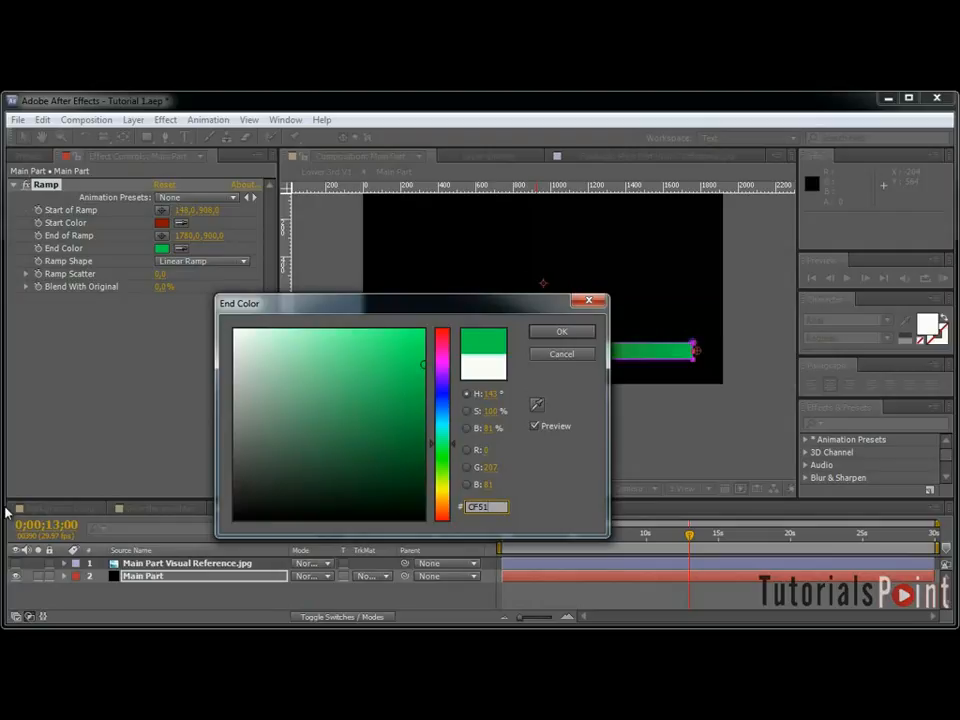
pyautogui.write('E8641E')
pyautogui.click(562, 333)
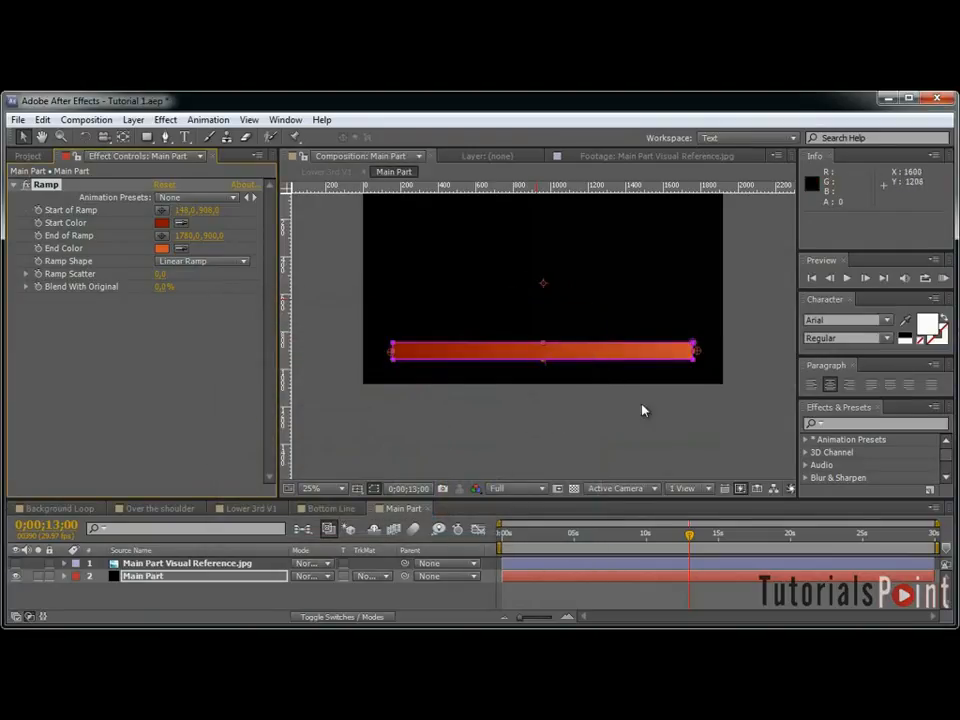
# Duplicate the Main Part layer and turn the copy into a new solid named Fractal Noise.
pyautogui.click(173, 580)
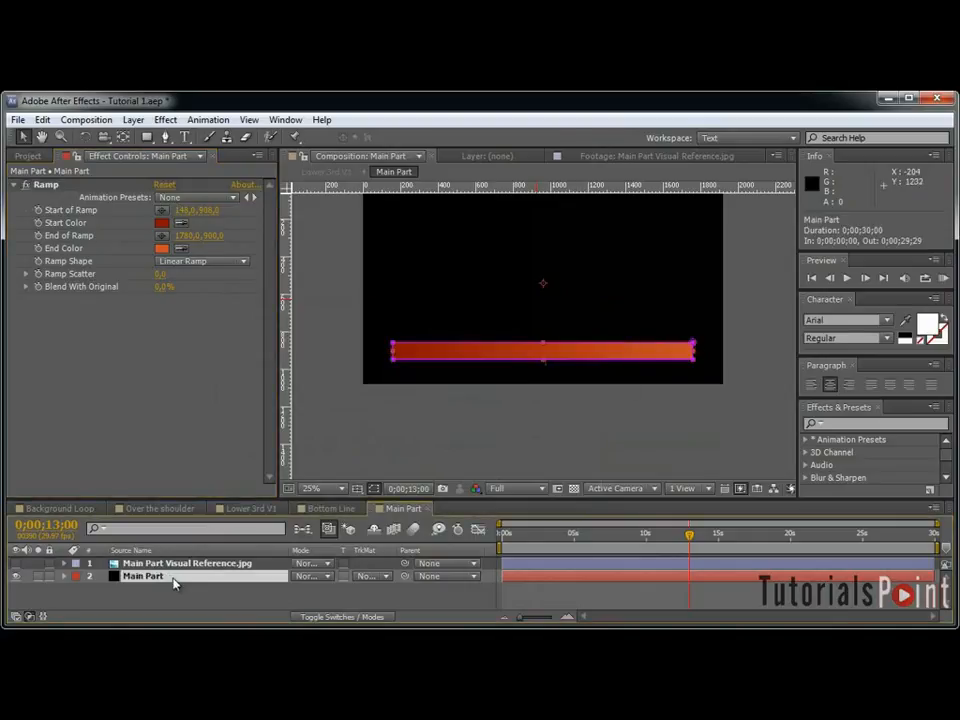
pyautogui.hotkey('ctrl', 'd')
pyautogui.hotkey('ctrl', 'shift', 'y')
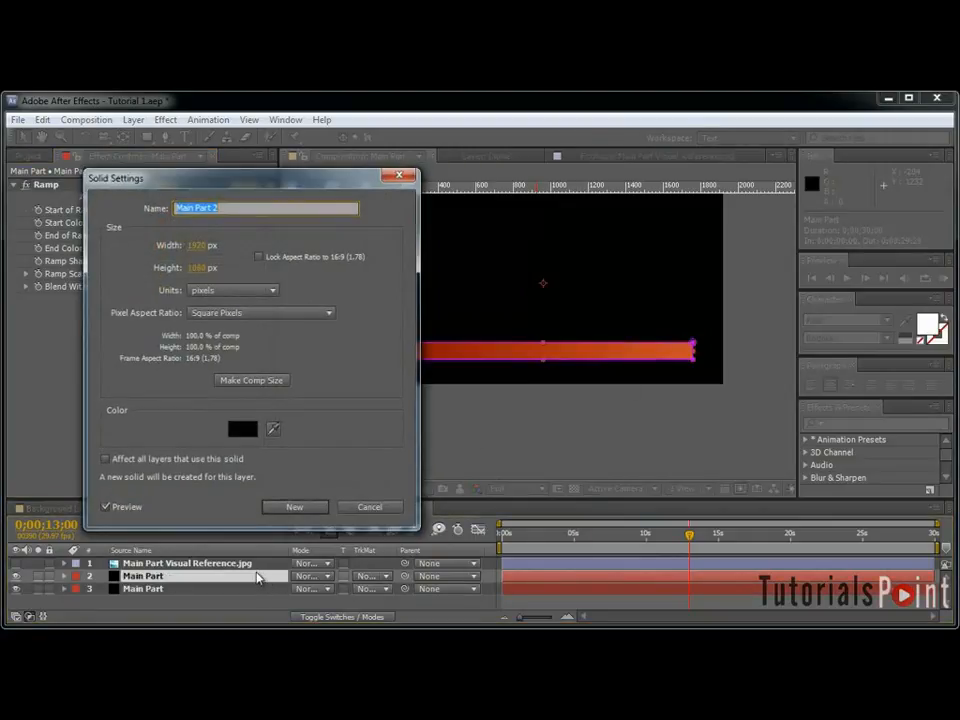
pyautogui.write('Fractal Noise')
pyautogui.press('Return')
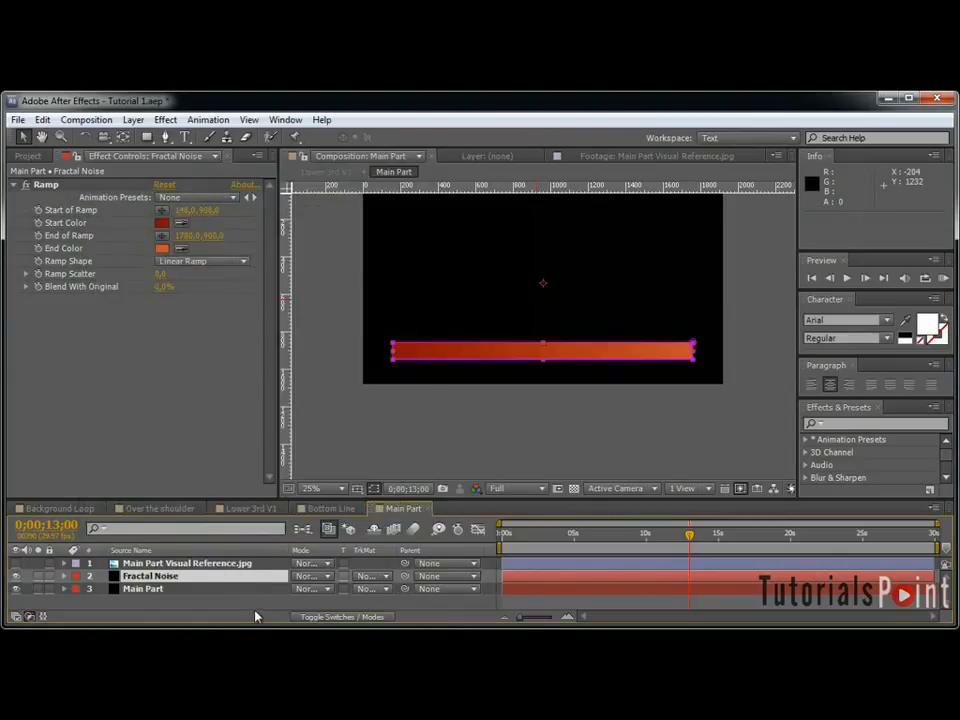
# Replace the Ramp effect on the Fractal Noise layer with the Fractal Noise effect.
pyautogui.click(45, 184)
pyautogui.press('Delete')
pyautogui.click(165, 119)
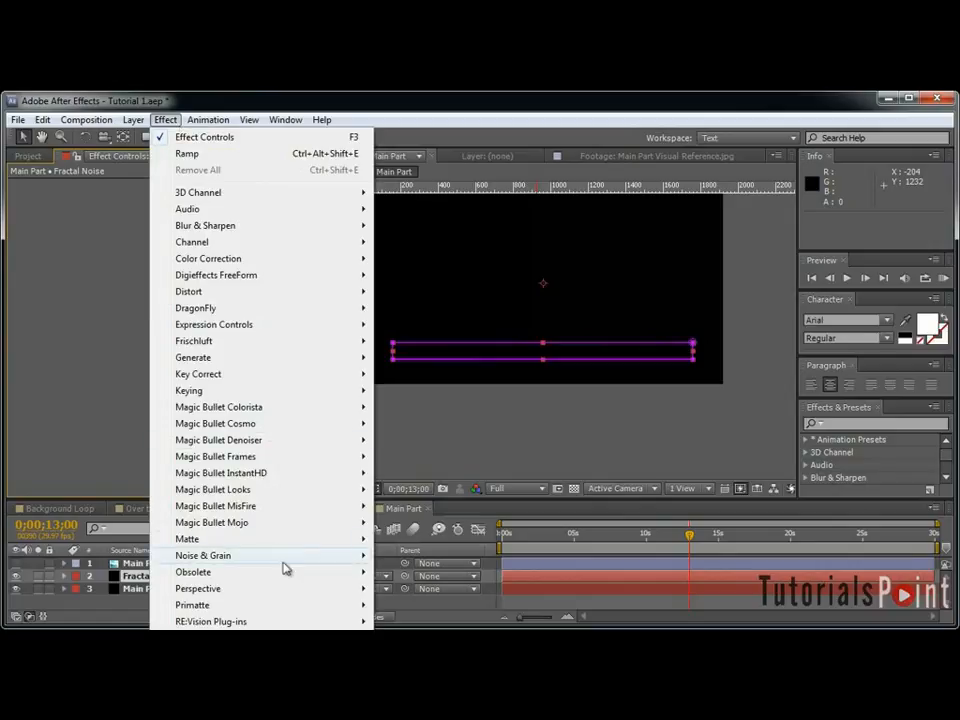
pyautogui.moveTo(285, 558)
pyautogui.click(440, 592)
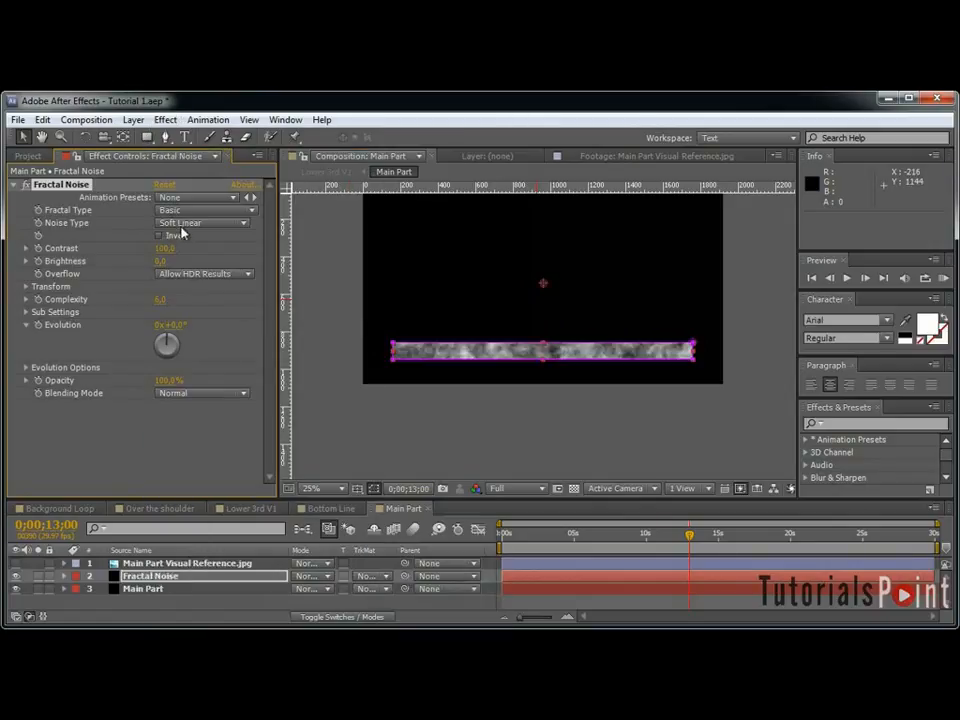
# Set the Fractal Noise contrast to 125 and brightness to -5.
pyautogui.click(163, 248)
pyautogui.write('125')
pyautogui.press('Tab')
pyautogui.write('-5')
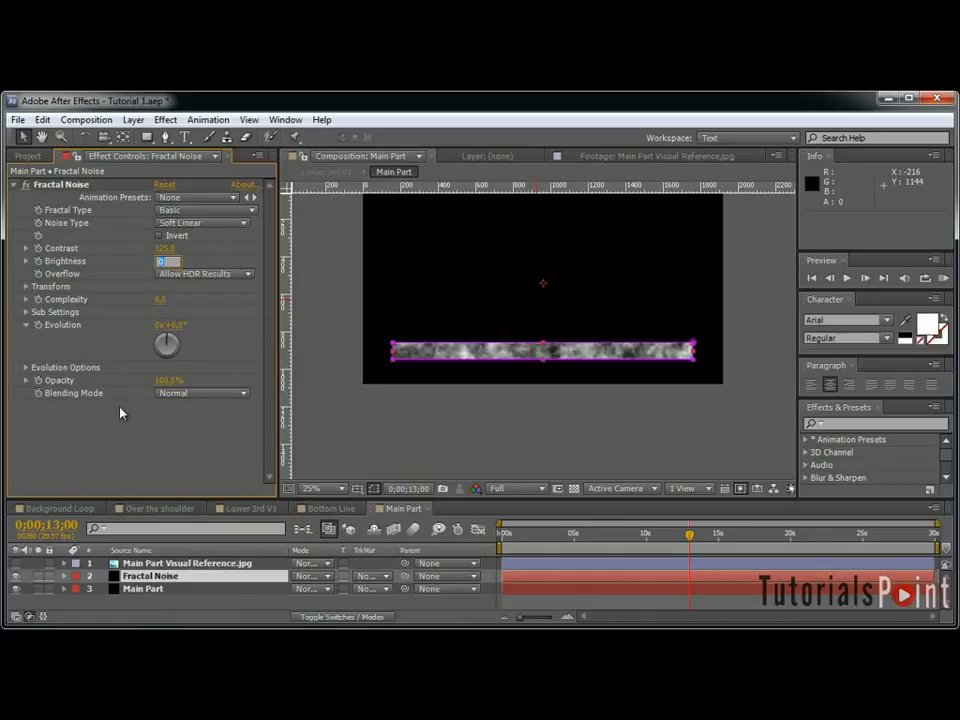
pyautogui.press('Return')
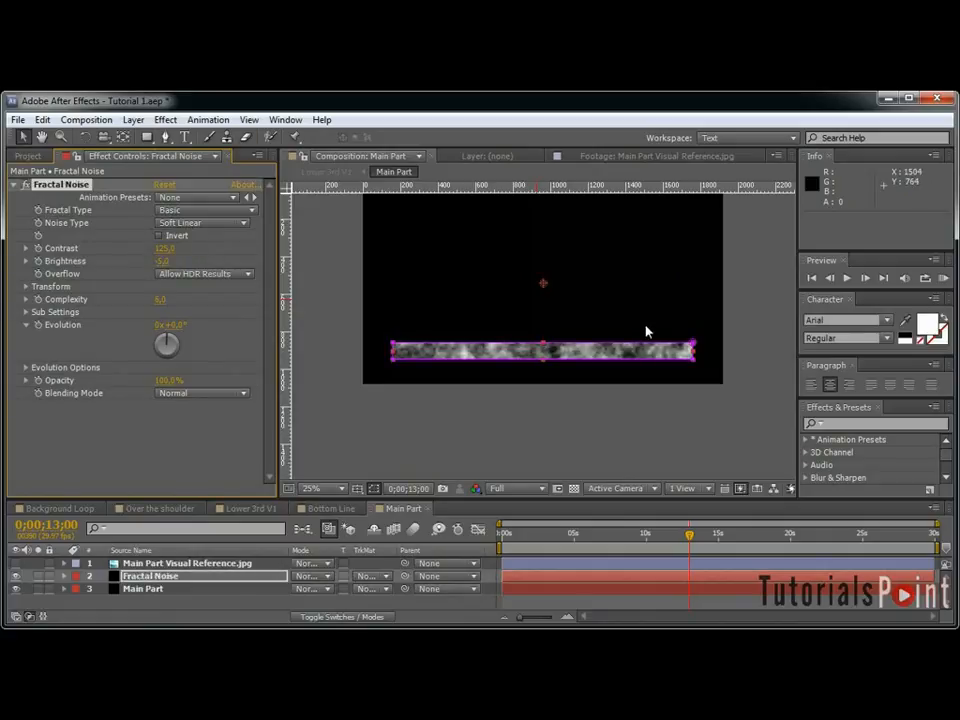
# Turn off uniform scaling in the noise transform settings and set Scale Width to 2500.
pyautogui.click(27, 287)
pyautogui.click(159, 312)
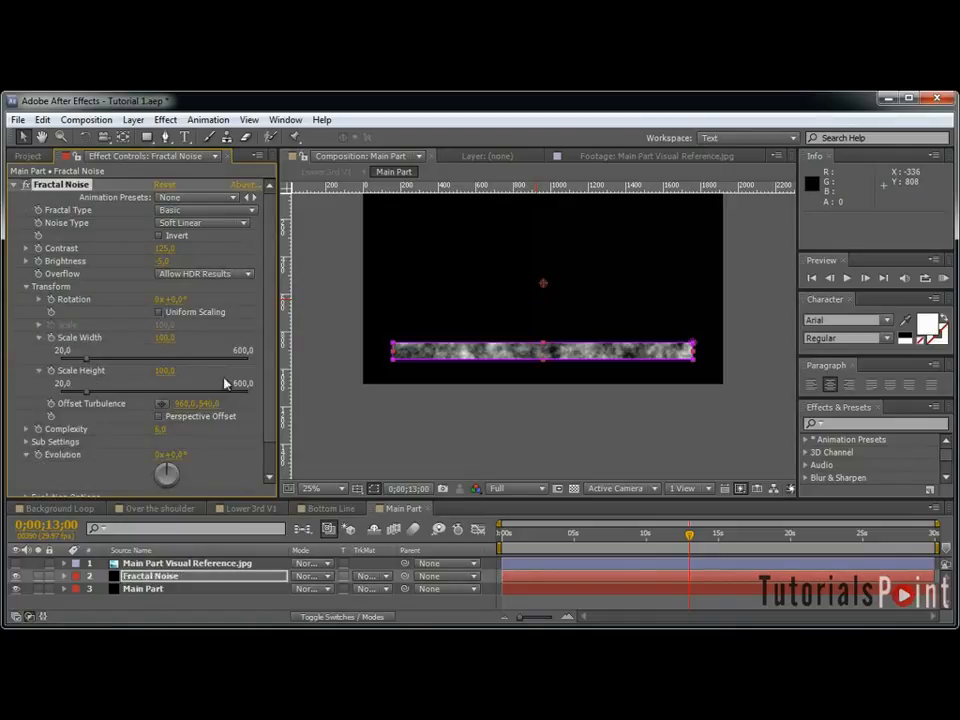
pyautogui.click(164, 339)
pyautogui.write('10000')
pyautogui.press('Return')
pyautogui.click(168, 339)
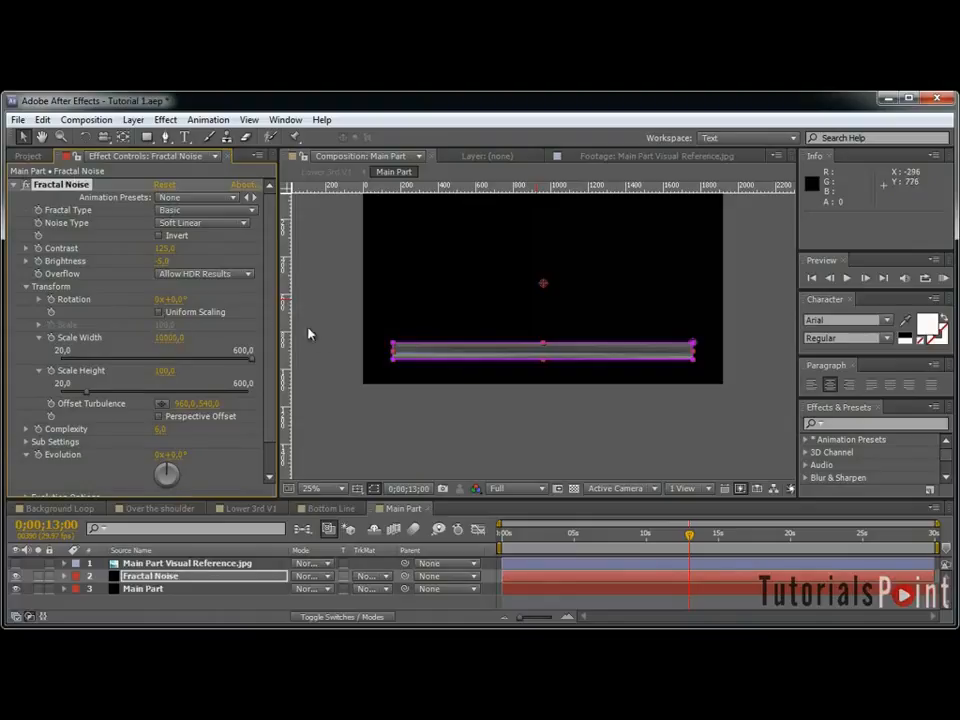
pyautogui.write('2500')
pyautogui.press('Return')
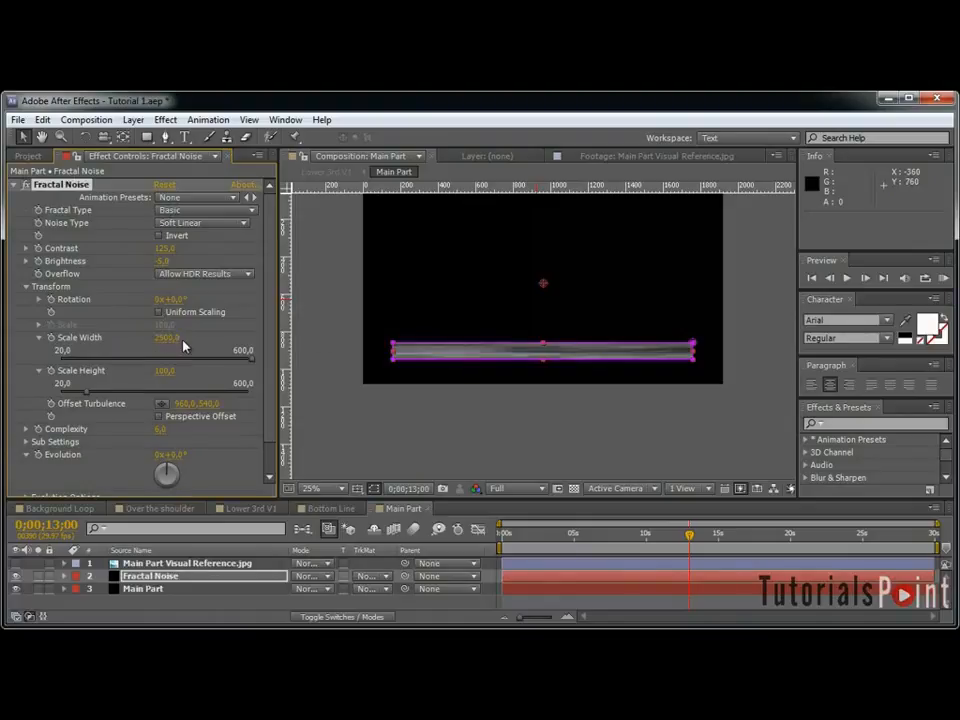
# Set the noise Scale Height to 150 and Complexity to 3.
pyautogui.click(162, 372)
pyautogui.write('5')
pyautogui.press('Return')
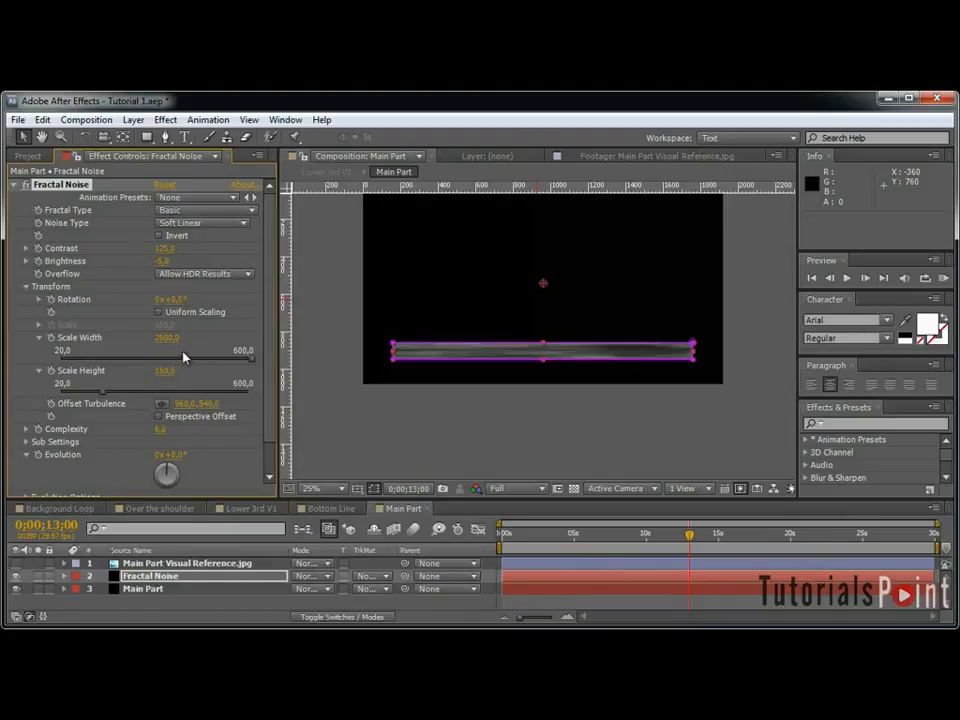
pyautogui.click(158, 430)
pyautogui.write('3')
pyautogui.click(194, 431)
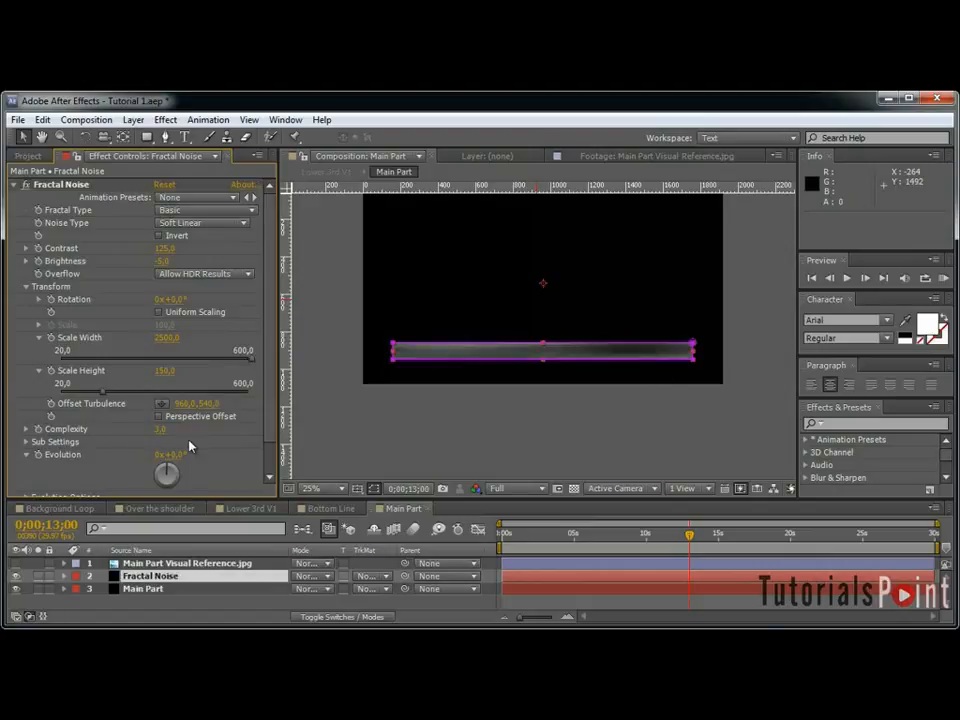
# Animate the noise Evolution with the expression time*100 and scrub through the timeline to preview the motion.
pyautogui.scroll(-1, 190, 446)
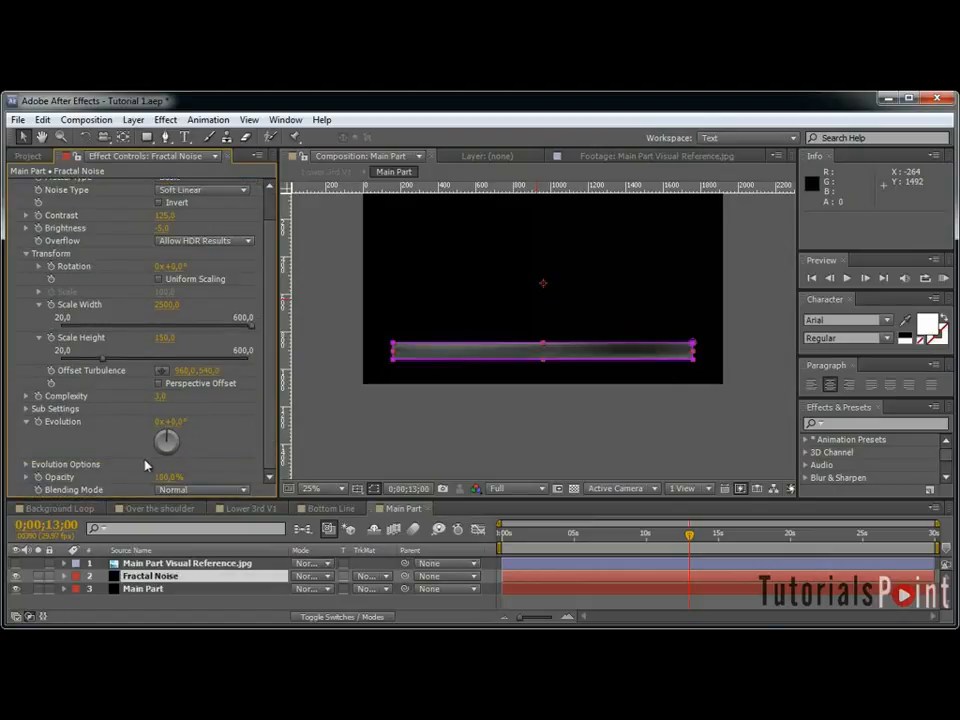
pyautogui.keyDown('alt'); pyautogui.click(38, 422); pyautogui.keyUp('alt')
pyautogui.write('time*100')
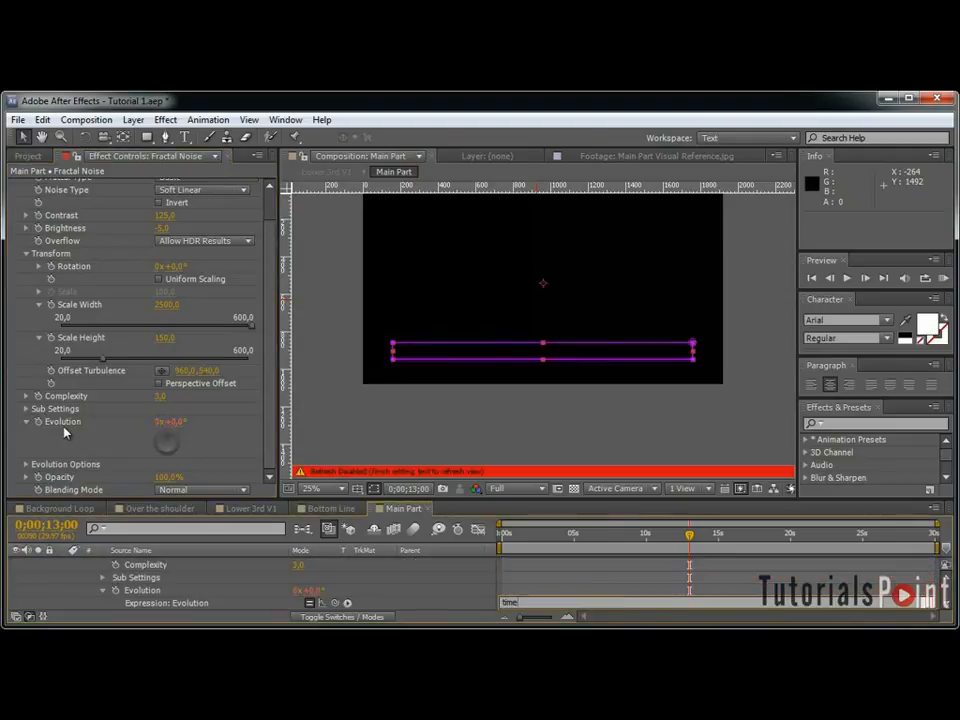
pyautogui.click(536, 576)
pyautogui.moveTo(547, 533); pyautogui.dragTo(686, 533)
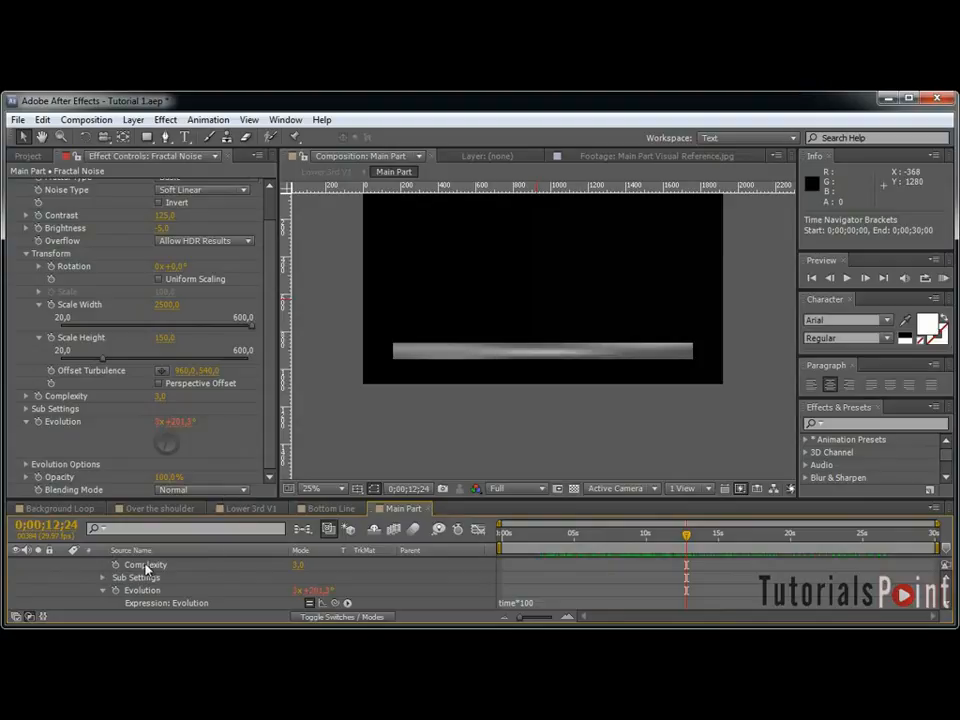
# Collapse the Fractal Noise layer's properties, set its blending mode to Overlay and scrub the timeline to preview the textured bar.
pyautogui.press('e')
pyautogui.click(72, 577)
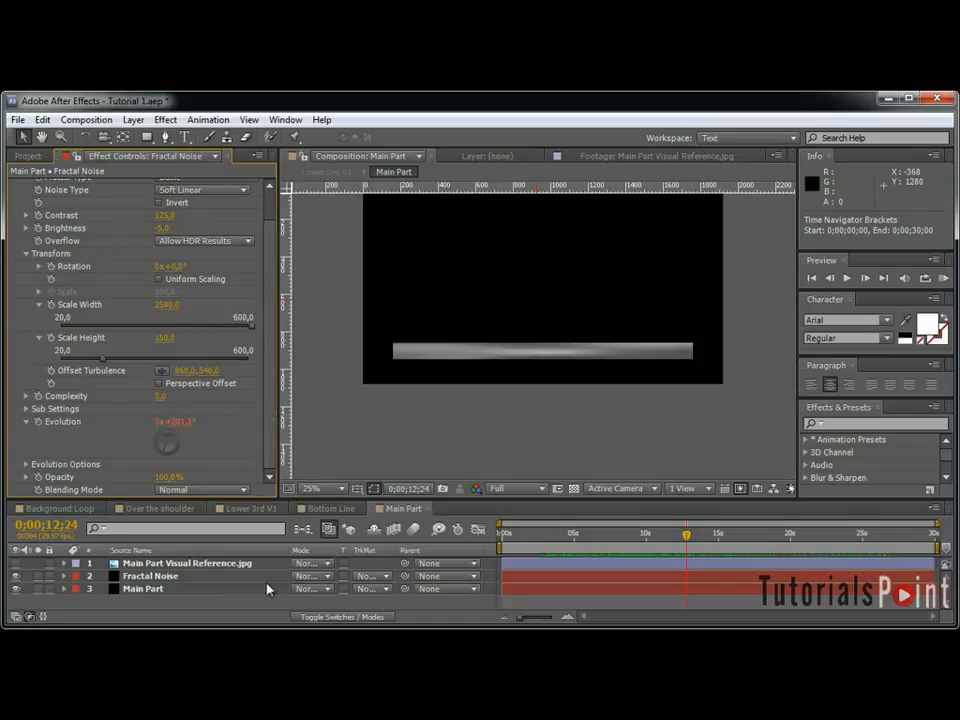
pyautogui.click(305, 577)
pyautogui.click(313, 577)
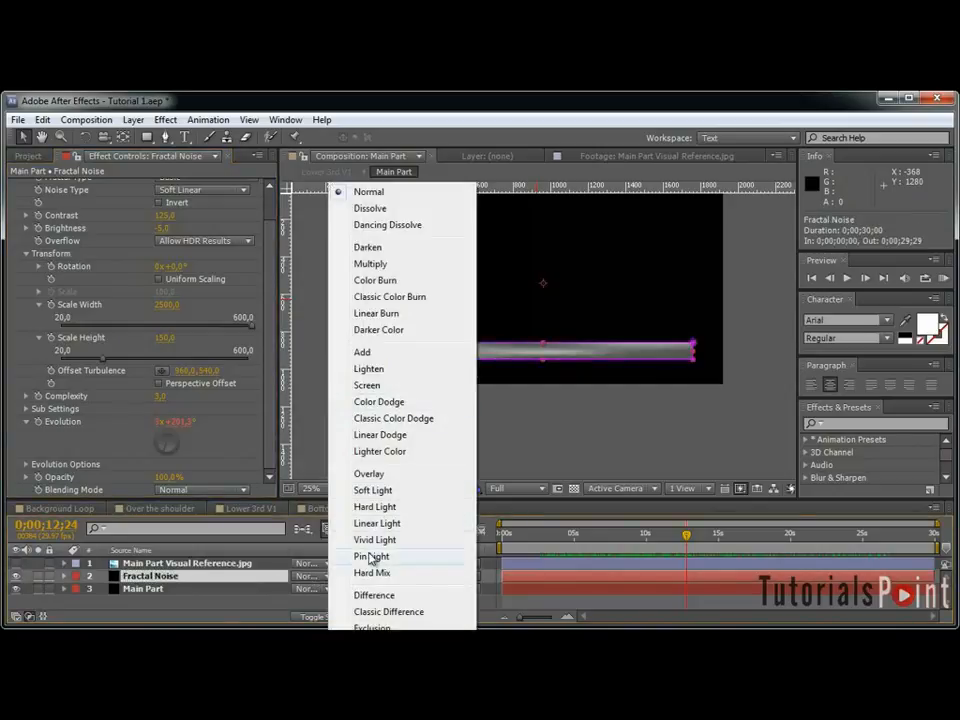
pyautogui.click(385, 474)
pyautogui.moveTo(735, 535); pyautogui.dragTo(541, 537)
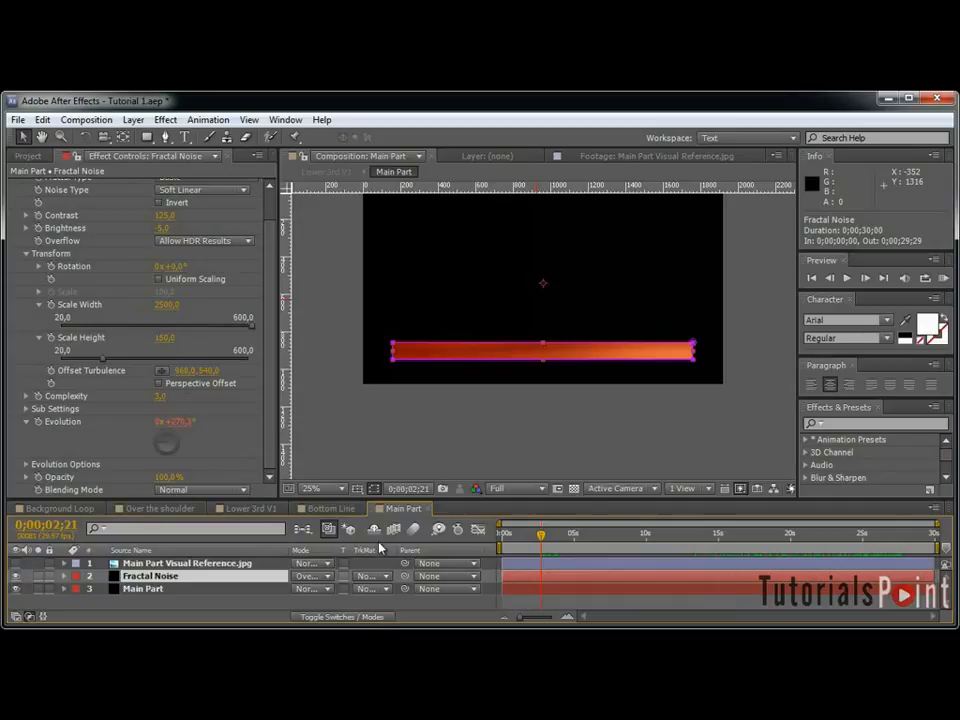
# Copy the top three Glow Line layers from the Bottom Line composition into the Main Part composition.
pyautogui.click(333, 508)
pyautogui.click(159, 565)
pyautogui.keyDown('shift'); pyautogui.click(169, 590); pyautogui.keyUp('shift')
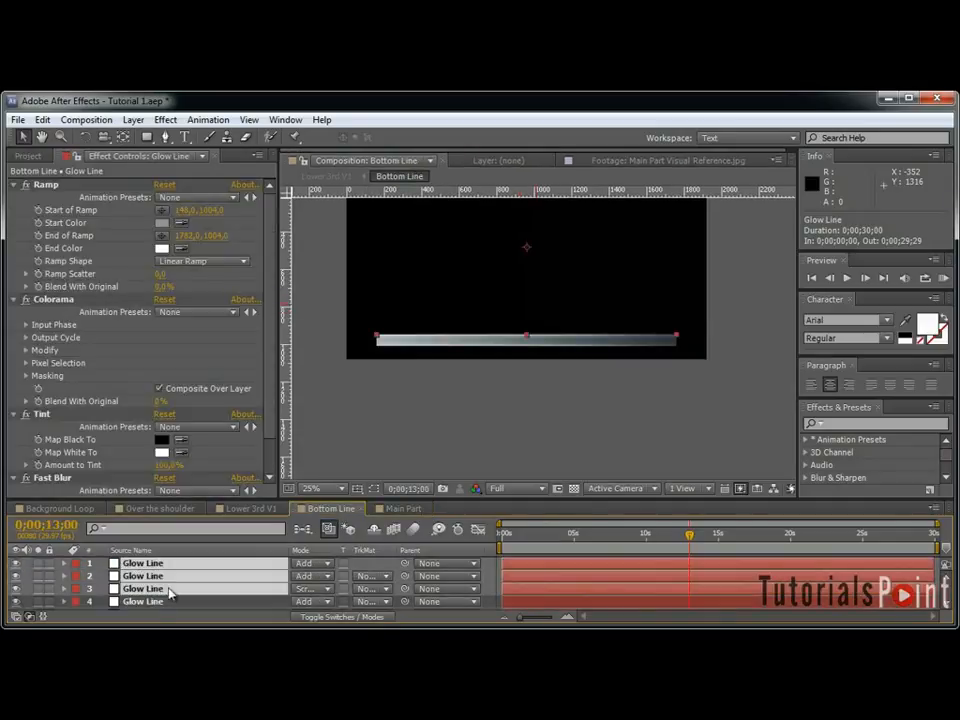
pyautogui.hotkey('ctrl', 'c')
pyautogui.click(403, 508)
pyautogui.hotkey('ctrl', 'v')
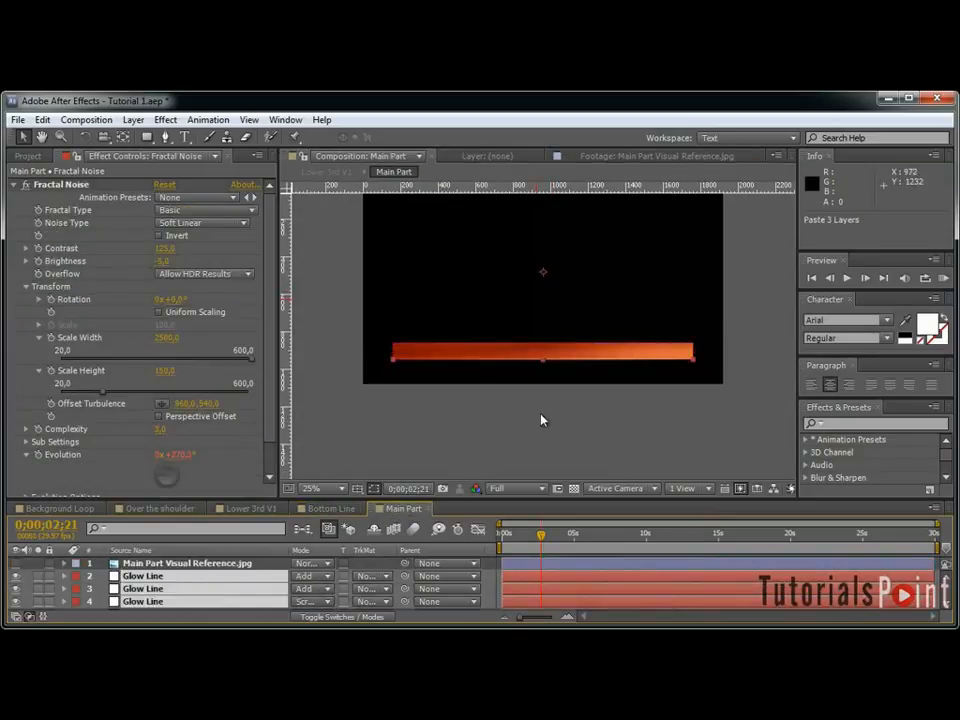
# Move the three pasted Glow Line layers up together so they sit exactly along the orange bar's upper edge.
pyautogui.press('`')
pyautogui.press('/')
pyautogui.hotkey('shift', 'Up')
pyautogui.hotkey('shift', 'Up')
pyautogui.hotkey('shift', 'Up')
pyautogui.hotkey('shift', 'Up')
pyautogui.hotkey('shift', 'Up')
pyautogui.hotkey('shift', 'Up')
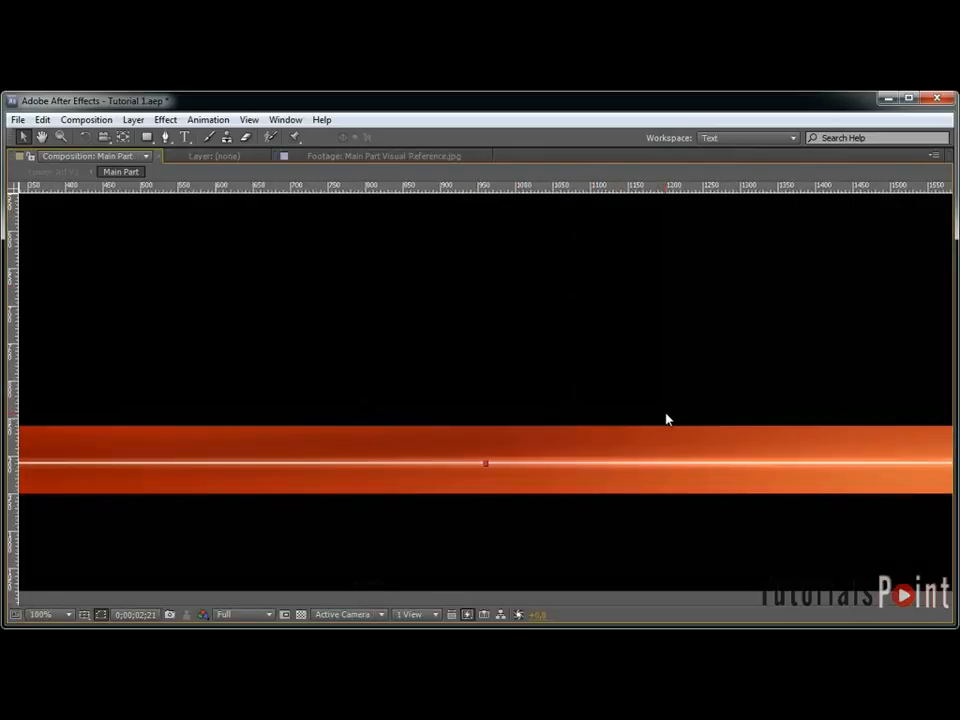
pyautogui.press('.')
pyautogui.press('.')
pyautogui.press('Up')
pyautogui.press('Up')
pyautogui.press('Up')
pyautogui.press('Up')
pyautogui.press('Up')
pyautogui.press('Up')
pyautogui.press('Up')
pyautogui.press('Up')
pyautogui.press('Up')
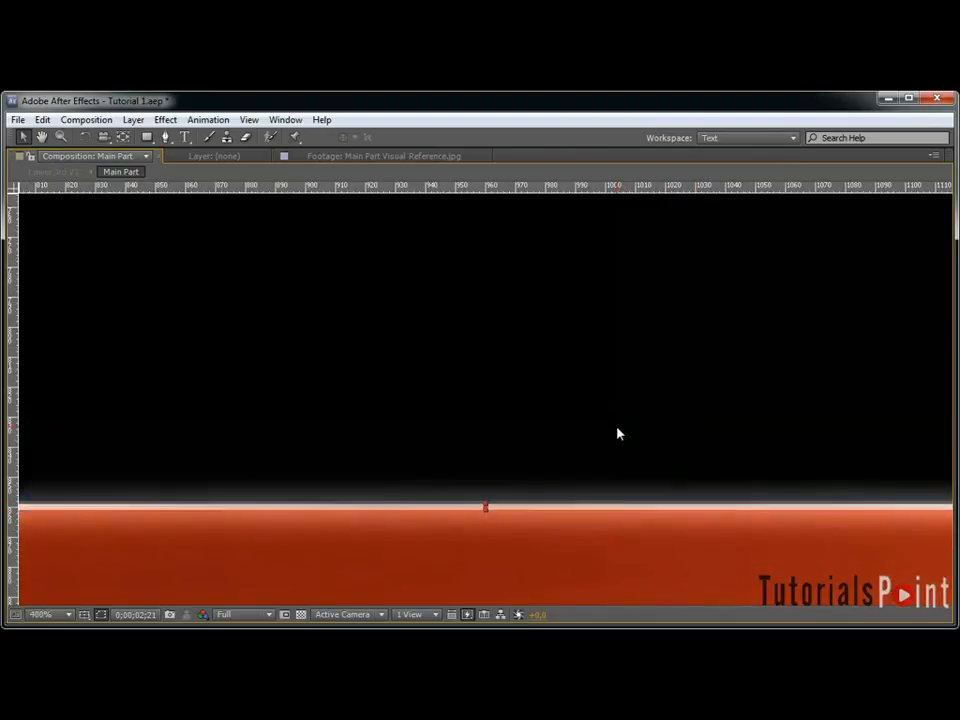
pyautogui.press(',')
pyautogui.press(',')
pyautogui.press(',')
pyautogui.press(',')
pyautogui.press('.')
pyautogui.press('.')
pyautogui.press(',')
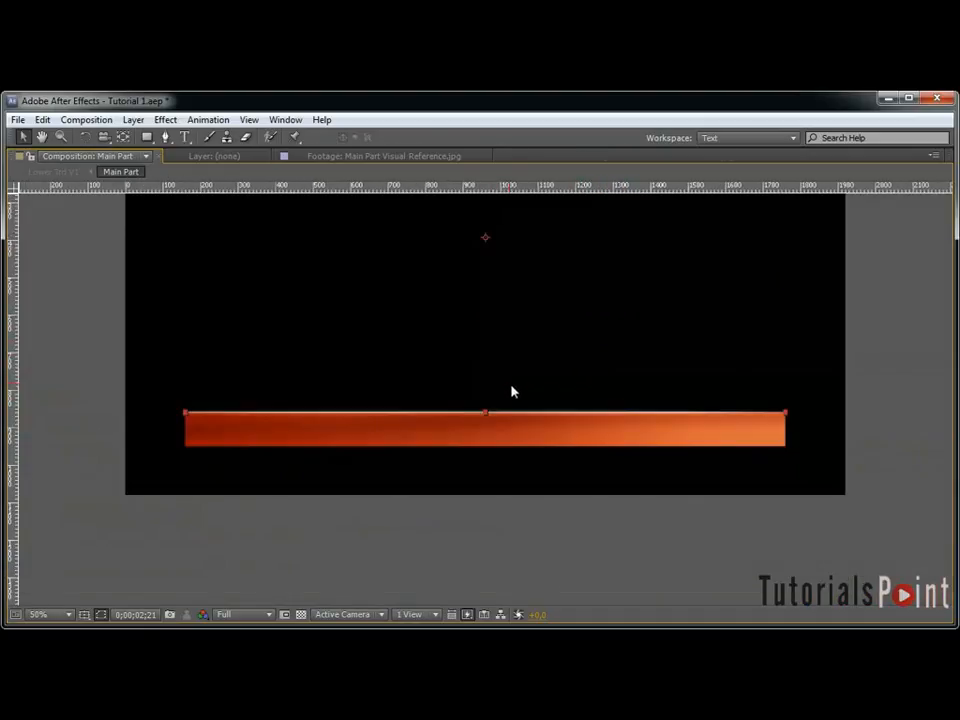
# Delete the Main Part Visual Reference.jpg layer and scrub the timeline to preview the finished bar.
pyautogui.press('`')
pyautogui.click(230, 564)
pyautogui.press('Delete')
pyautogui.press(',')
pyautogui.press(',')
pyautogui.press('.')
pyautogui.press('.')
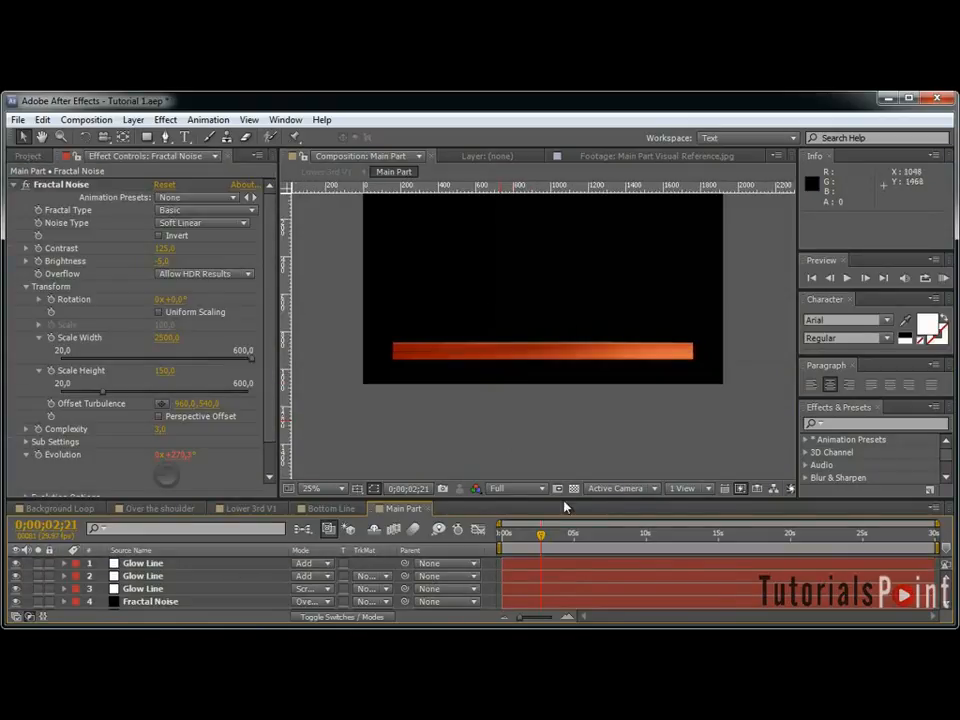
pyautogui.moveTo(585, 546)
pyautogui.mouseDown()
pyautogui.moveTo(722, 543)
pyautogui.moveTo(594, 543)
pyautogui.mouseUp()
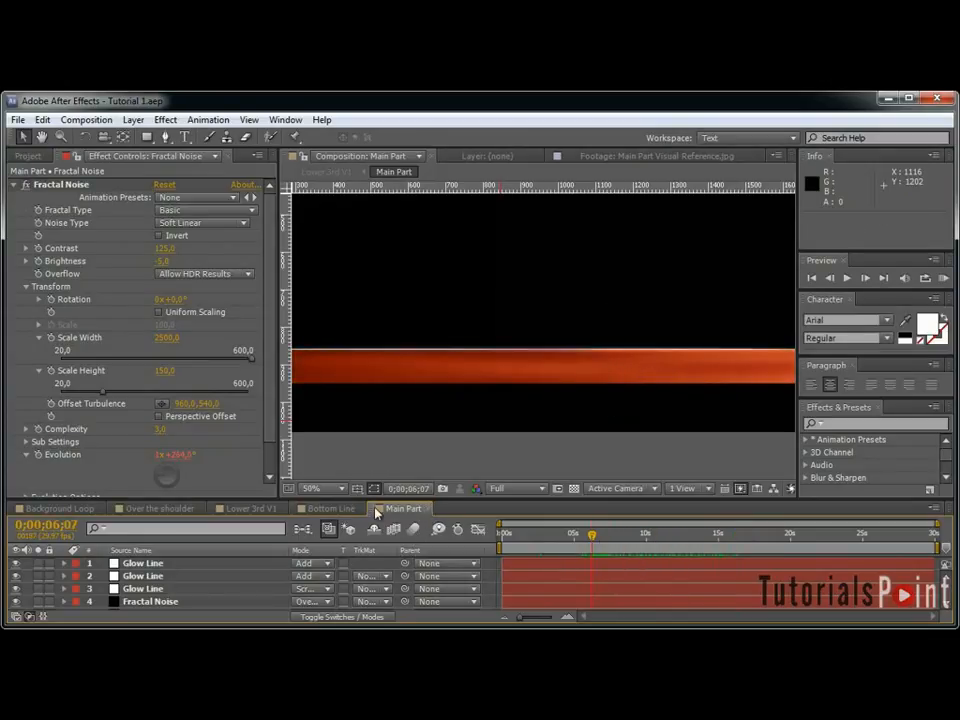
# In the Lower 3rd V1 composition, add Top Part Reference.png above the Main Part layer.
pyautogui.click(238, 508)
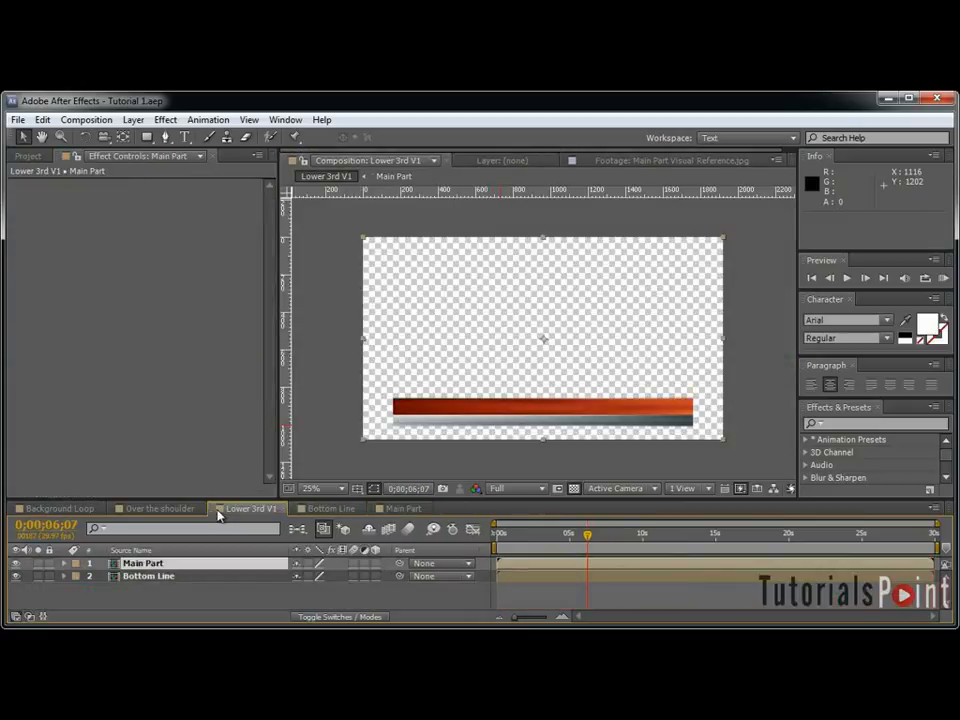
pyautogui.click(450, 603)
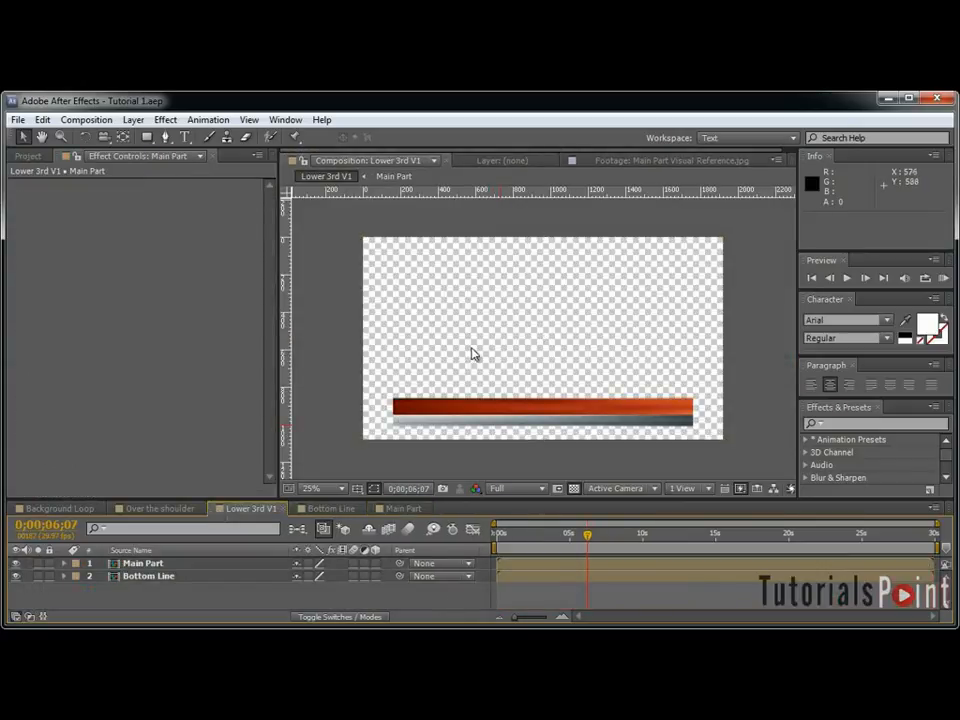
pyautogui.click(28, 156)
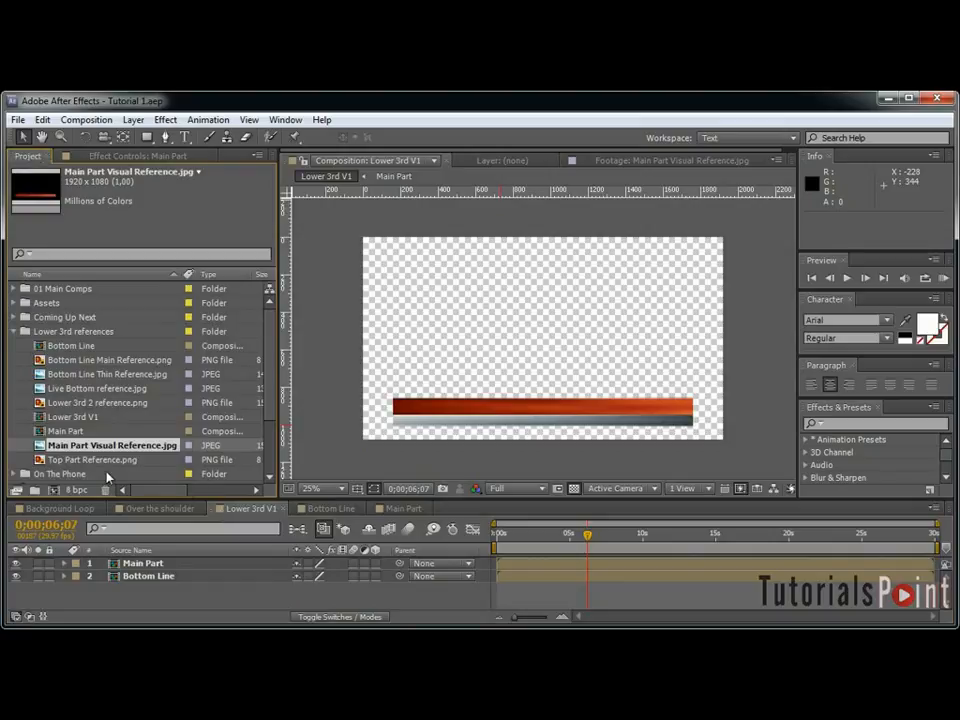
pyautogui.click(74, 461)
pyautogui.moveTo(86, 462); pyautogui.dragTo(178, 563)
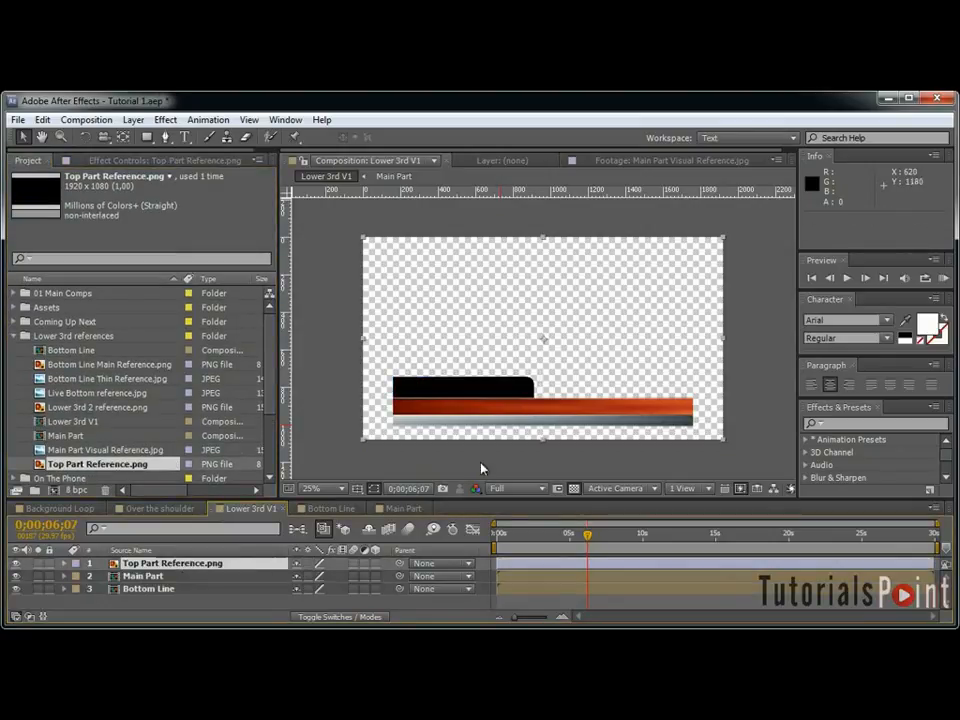
# Pre-compose the Top Part Reference.png layer as Top Part, moving all attributes into the new composition.
pyautogui.scroll(4, 521, 381)
pyautogui.scroll(-2, 603, 370)
pyautogui.hotkey('ctrl', 'shift', 'c')
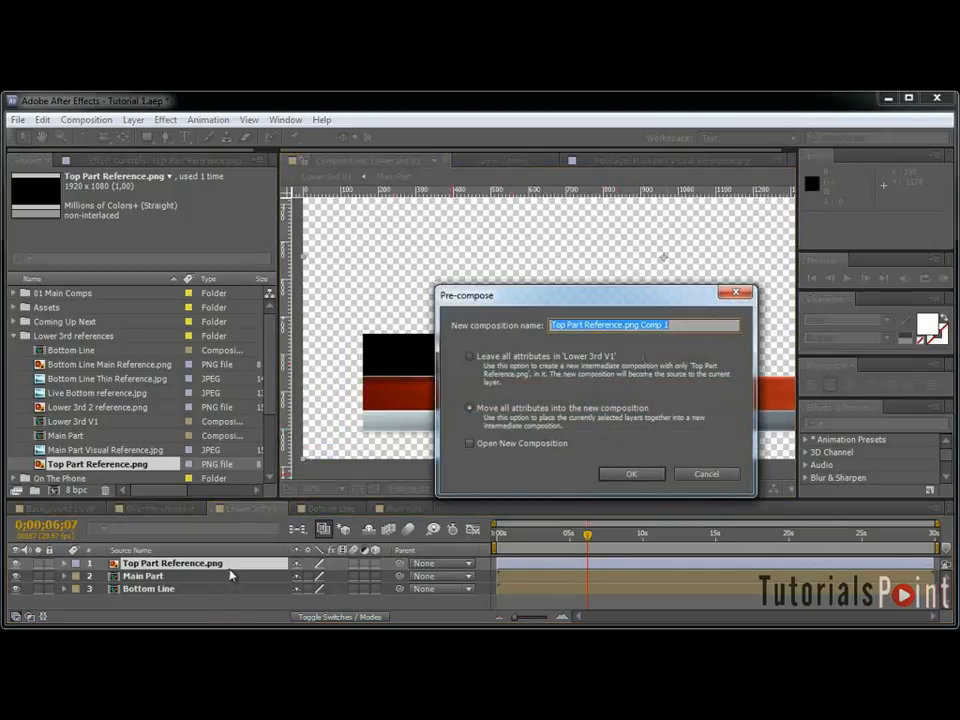
pyautogui.write('Top Part')
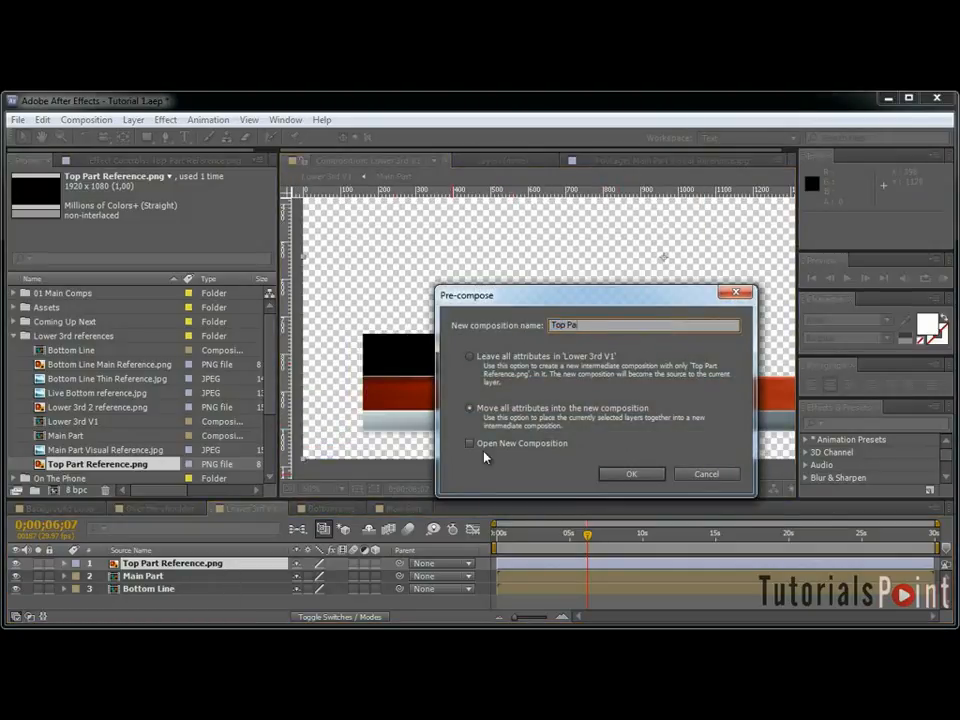
pyautogui.press('Return')
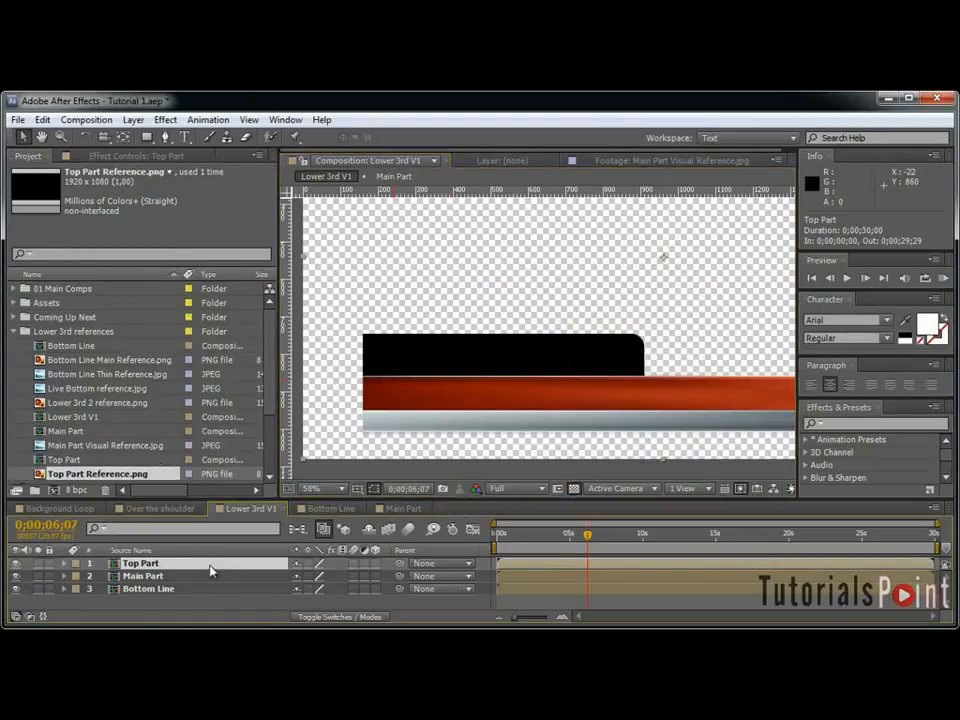
# Open the Top Part composition, add a black 1920 x 1080 solid named Top Part and hide it.
pyautogui.doubleClick(390, 370)
pyautogui.hotkey('ctrl', 'y')
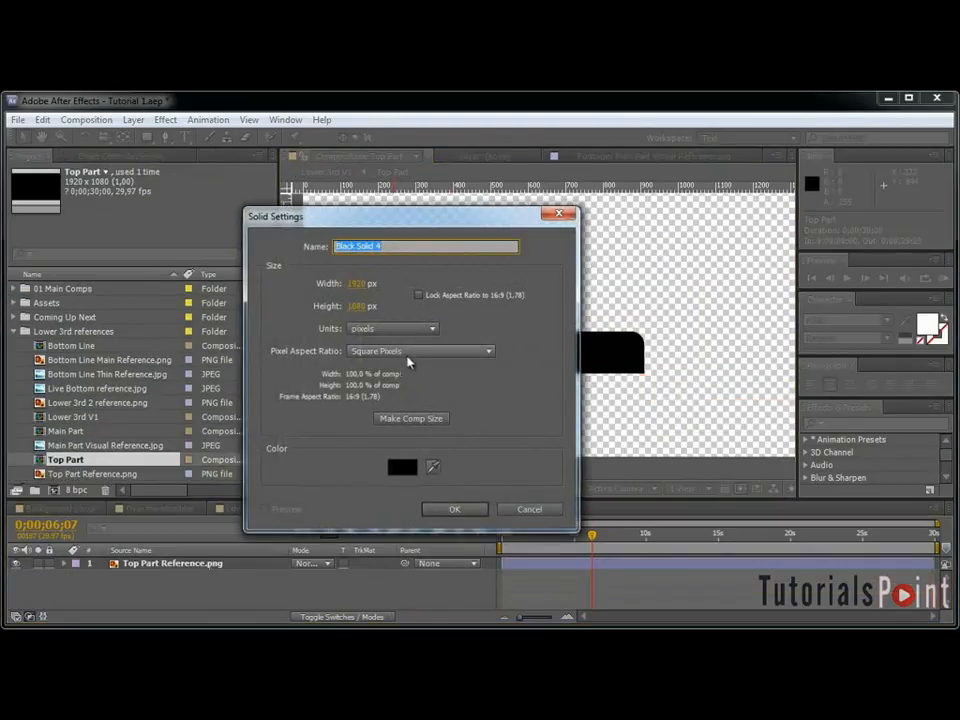
pyautogui.write('Top')
pyautogui.write('Part')
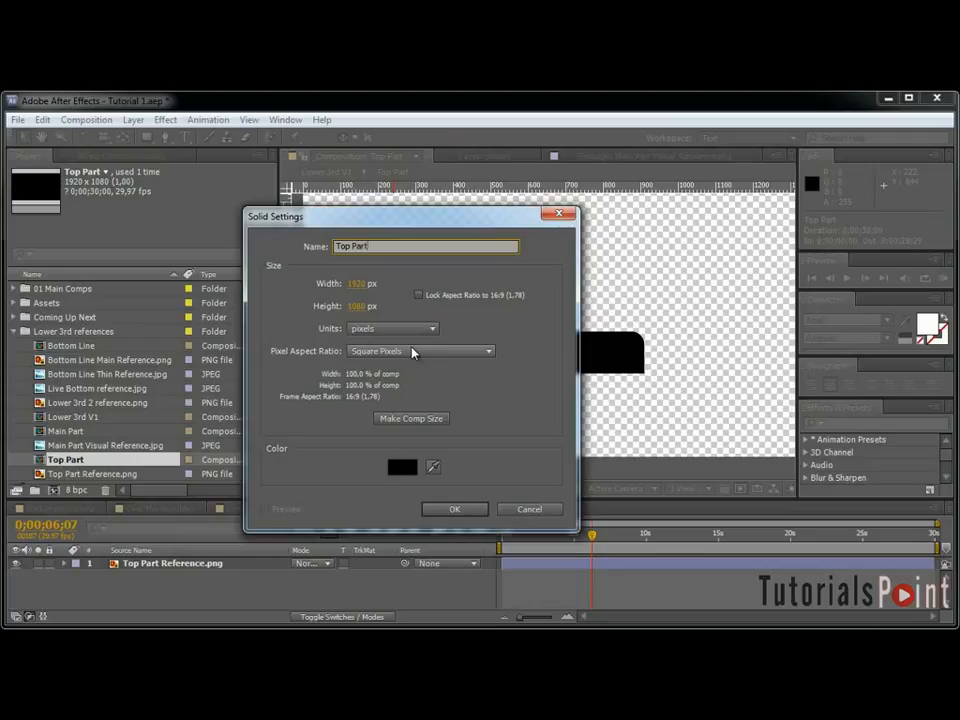
pyautogui.press('Return')
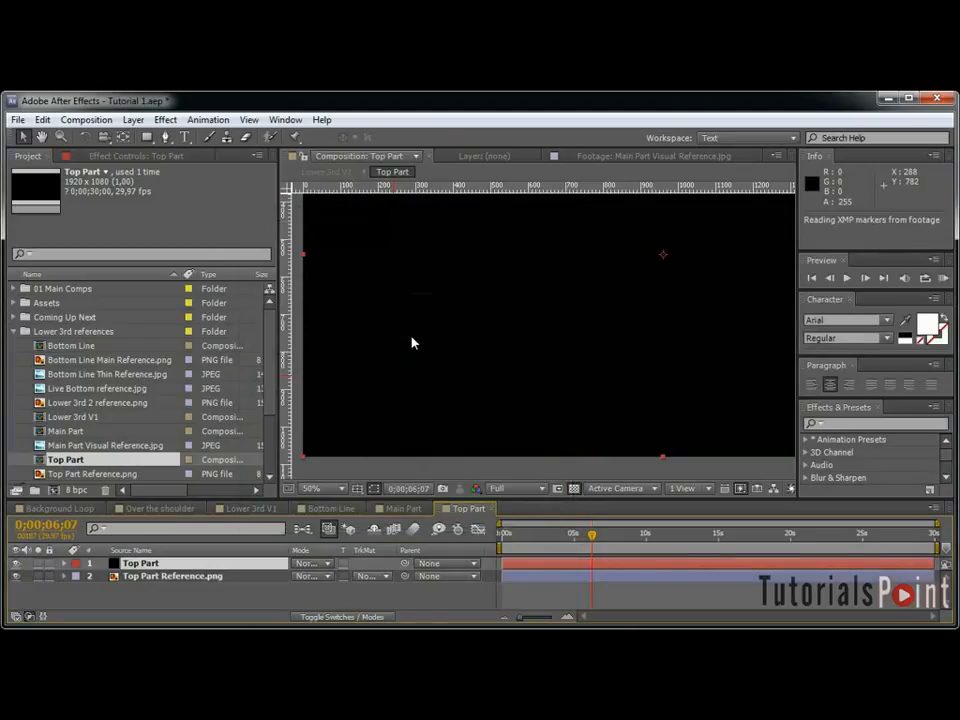
pyautogui.click(15, 564)
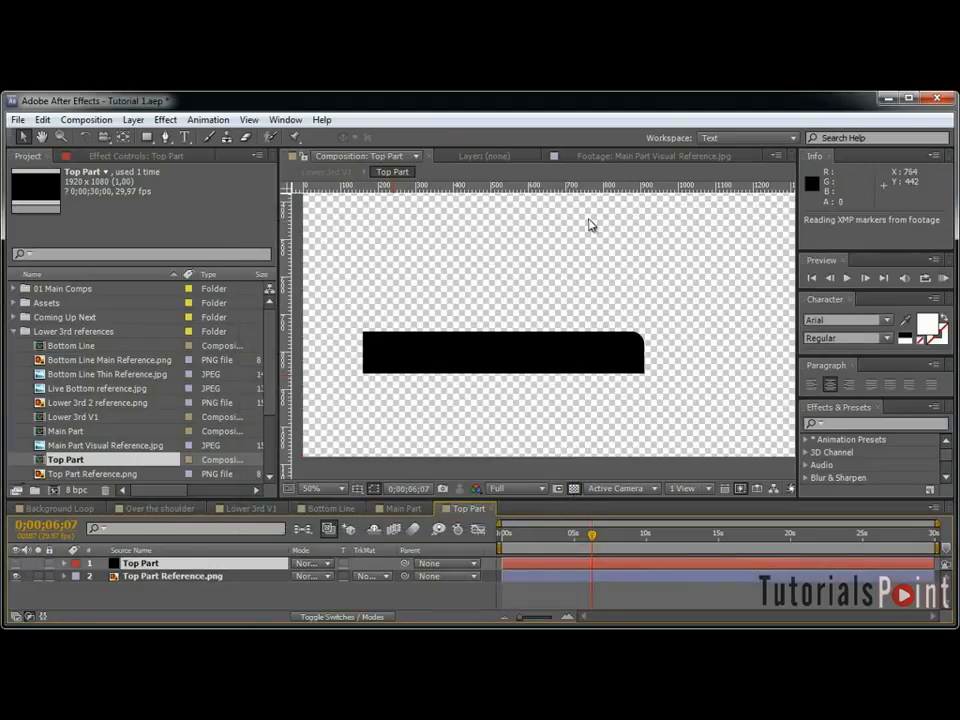
# Place horizontal guides along the upper and lower edges of the black reference shape.
pyautogui.moveTo(604, 184); pyautogui.dragTo(676, 332)
pyautogui.press('`')
pyautogui.scroll(3, 660, 421)
pyautogui.moveTo(626, 424); pyautogui.dragTo(602, 375)
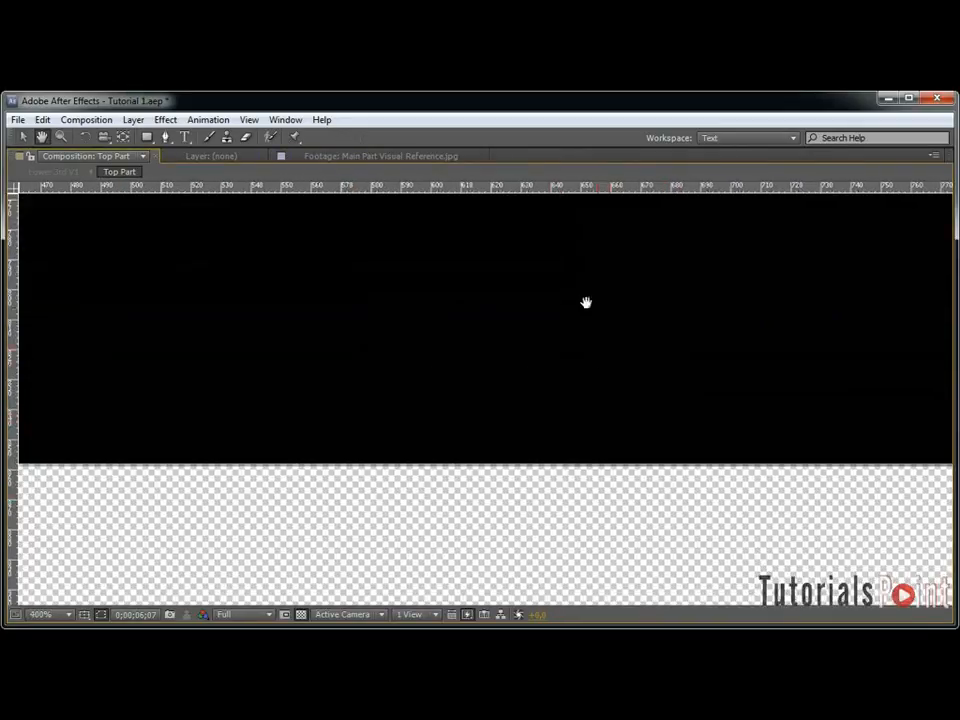
pyautogui.moveTo(560, 190); pyautogui.dragTo(628, 462)
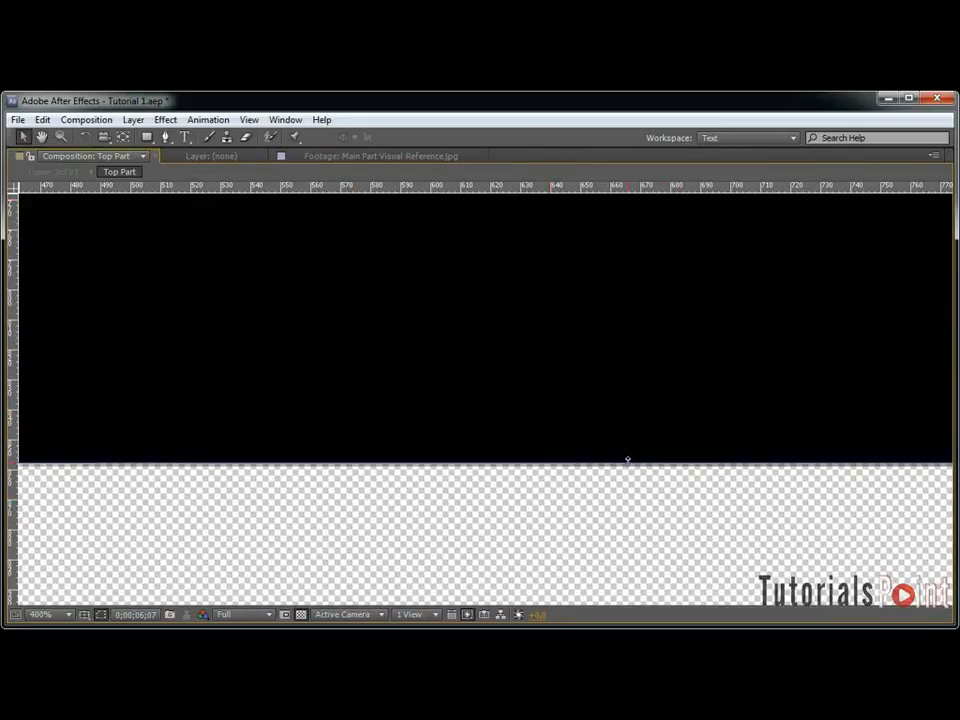
# Place vertical guides along the left and right edges of the black reference shape.
pyautogui.scroll(-2, 219, 416)
pyautogui.moveTo(219, 416); pyautogui.dragTo(615, 384)
pyautogui.moveTo(12, 277); pyautogui.dragTo(163, 368)
pyautogui.press('space')
pyautogui.moveTo(636, 360); pyautogui.dragTo(276, 367)
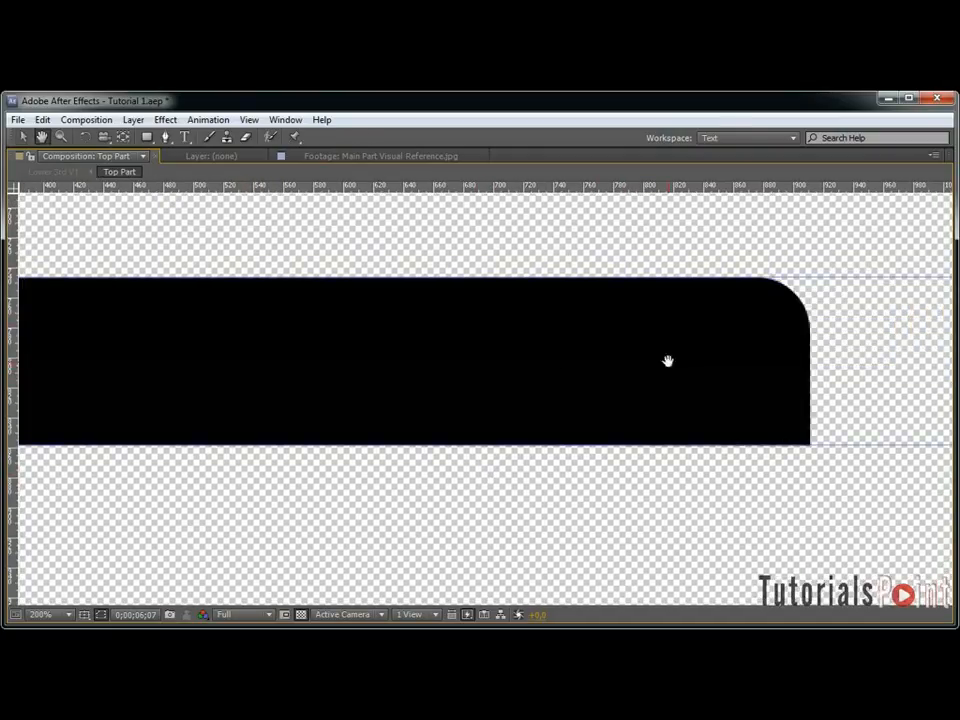
pyautogui.moveTo(667, 361); pyautogui.dragTo(311, 362)
pyautogui.moveTo(10, 244); pyautogui.dragTo(458, 339)
# Draw a rounded rectangle mask on the Top Part solid, spanning the area between the four guides.
pyautogui.press('q')
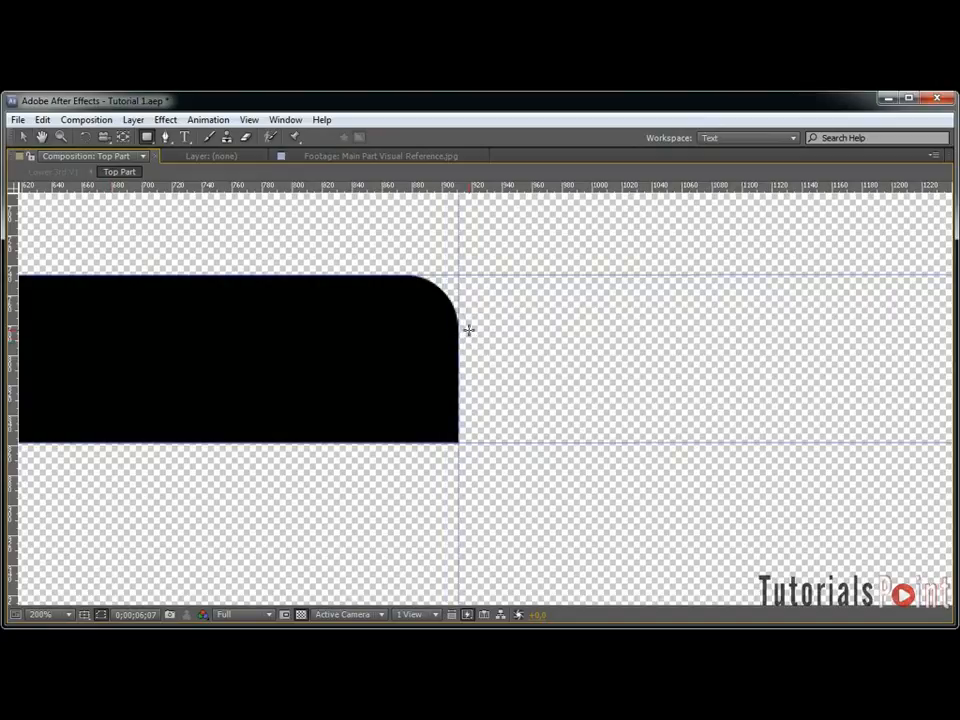
pyautogui.press(',')
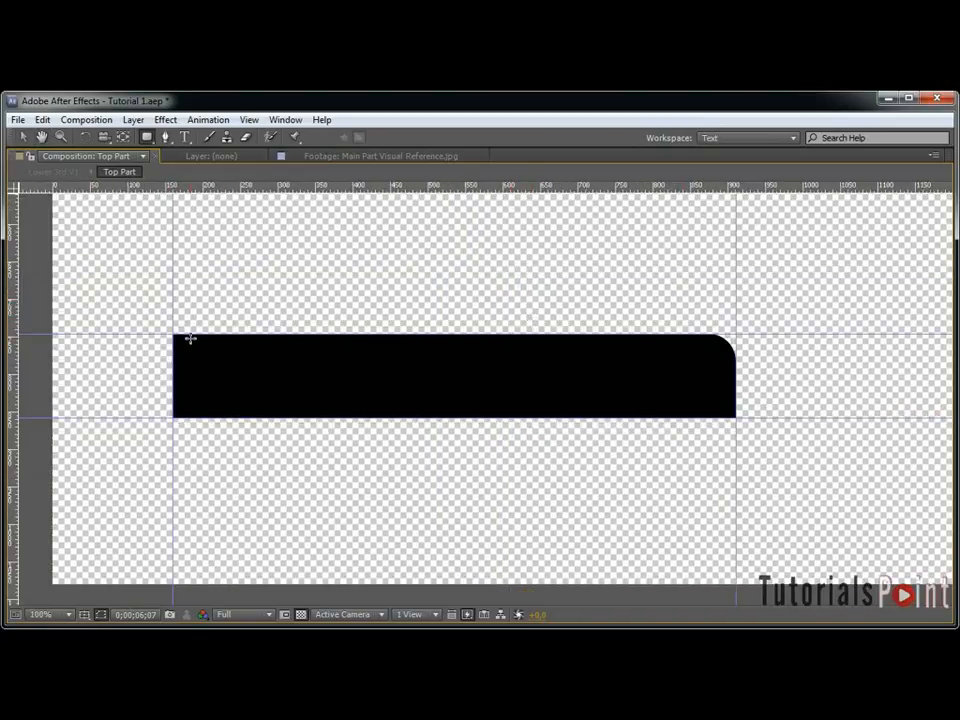
pyautogui.moveTo(172, 334); pyautogui.dragTo(732, 411)
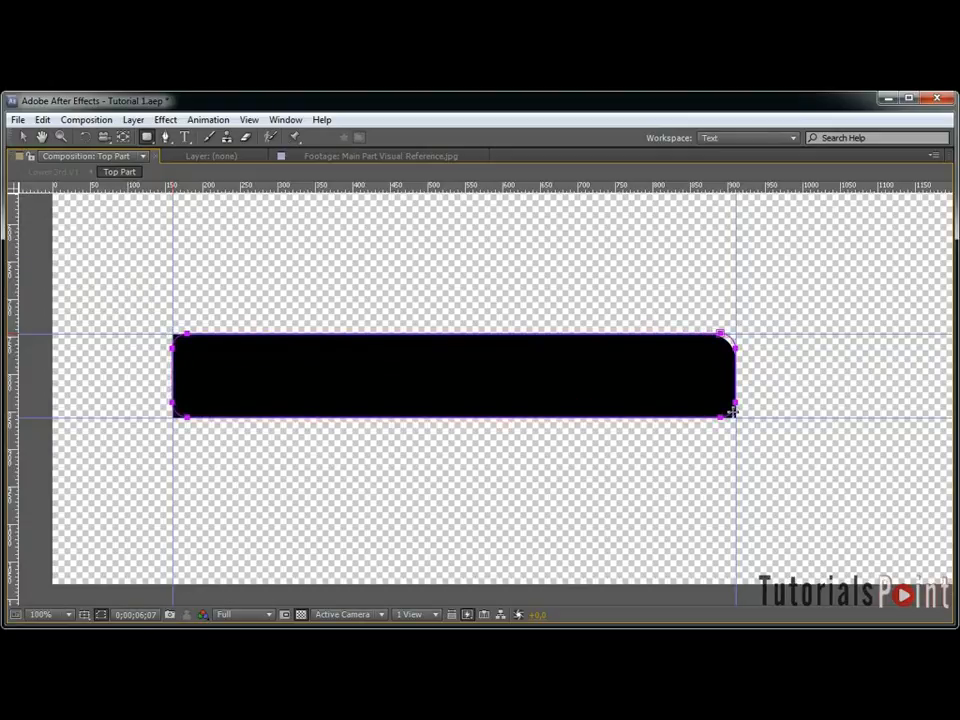
# Turn the mask's lower-right rounding into a single corner point and place it on the guide intersection.
pyautogui.press('v')
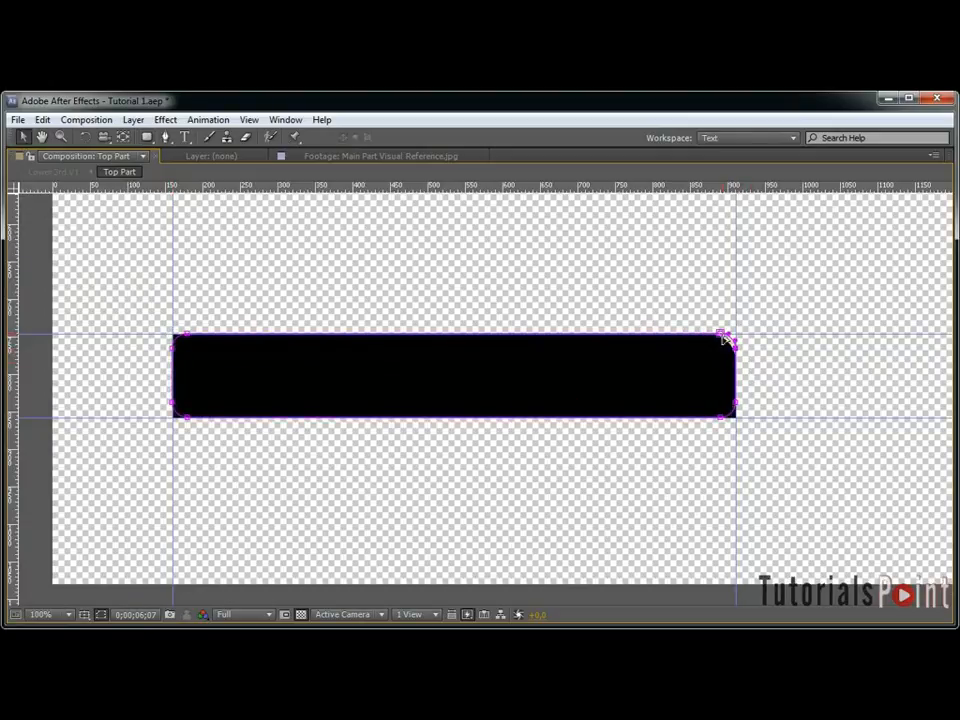
pyautogui.moveTo(722, 342); pyautogui.dragTo(710, 362)
pyautogui.scroll(2, 763, 403)
pyautogui.press('g')
pyautogui.moveTo(523, 452)
pyautogui.mouseDown()
pyautogui.moveTo(476, 463)
pyautogui.moveTo(523, 439)
pyautogui.moveTo(537, 410)
pyautogui.moveTo(525, 451)
pyautogui.mouseUp()
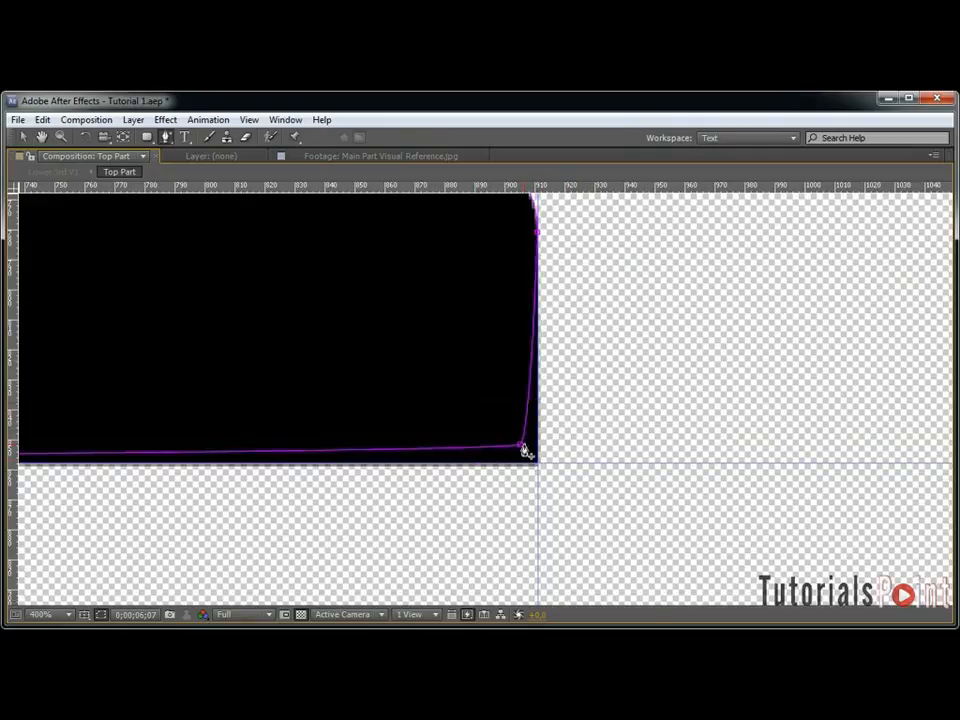
pyautogui.keyDown('alt'); pyautogui.click(521, 449); pyautogui.keyUp('alt')
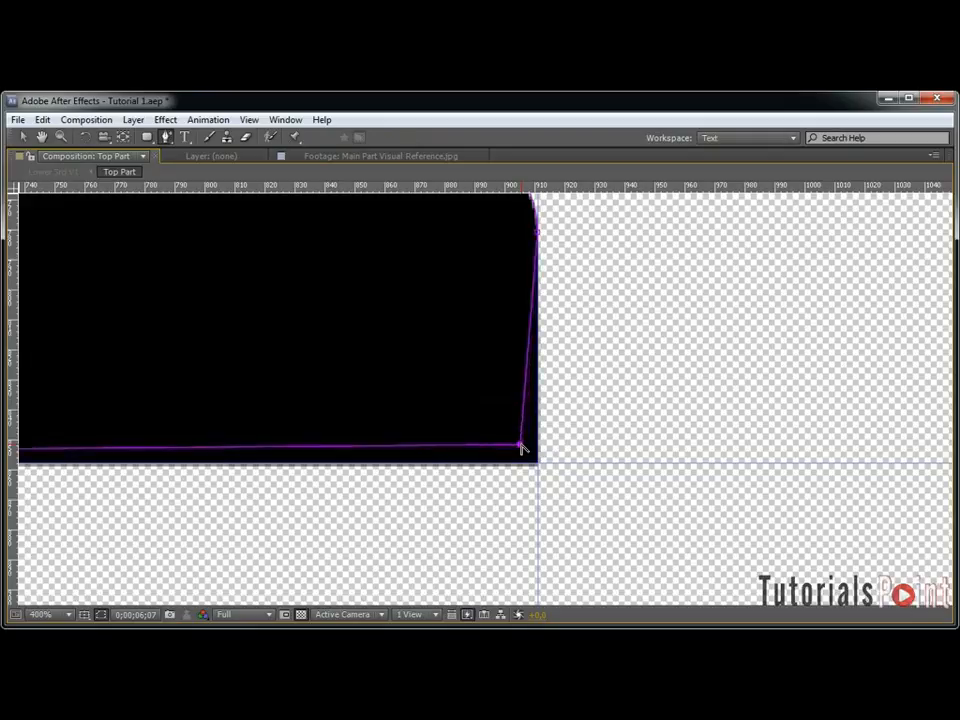
pyautogui.press('v')
pyautogui.moveTo(522, 449); pyautogui.dragTo(536, 463)
# Delete the extra vertices of the mask's lower-left rounding, convert the remaining one to a corner point and move it onto the guide intersection.
pyautogui.press('h')
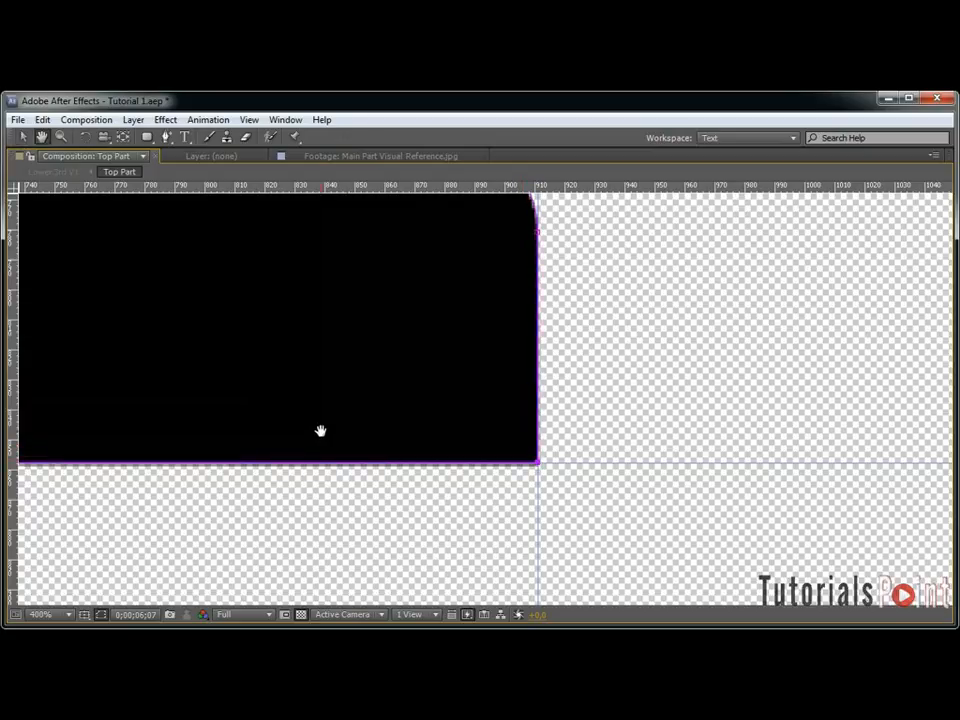
pyautogui.moveTo(324, 433); pyautogui.dragTo(900, 430)
pyautogui.moveTo(126, 431)
pyautogui.mouseDown()
pyautogui.moveTo(163, 422)
pyautogui.moveTo(669, 427)
pyautogui.mouseUp()
pyautogui.press('g')
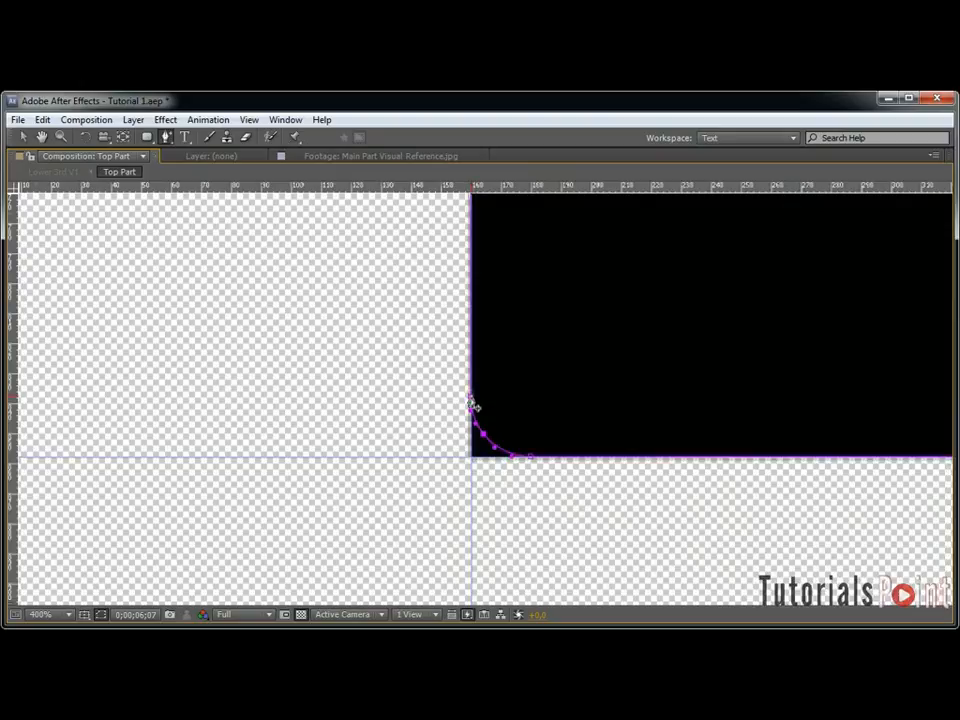
pyautogui.keyDown('ctrl'); pyautogui.click(531, 458); pyautogui.keyUp('ctrl')
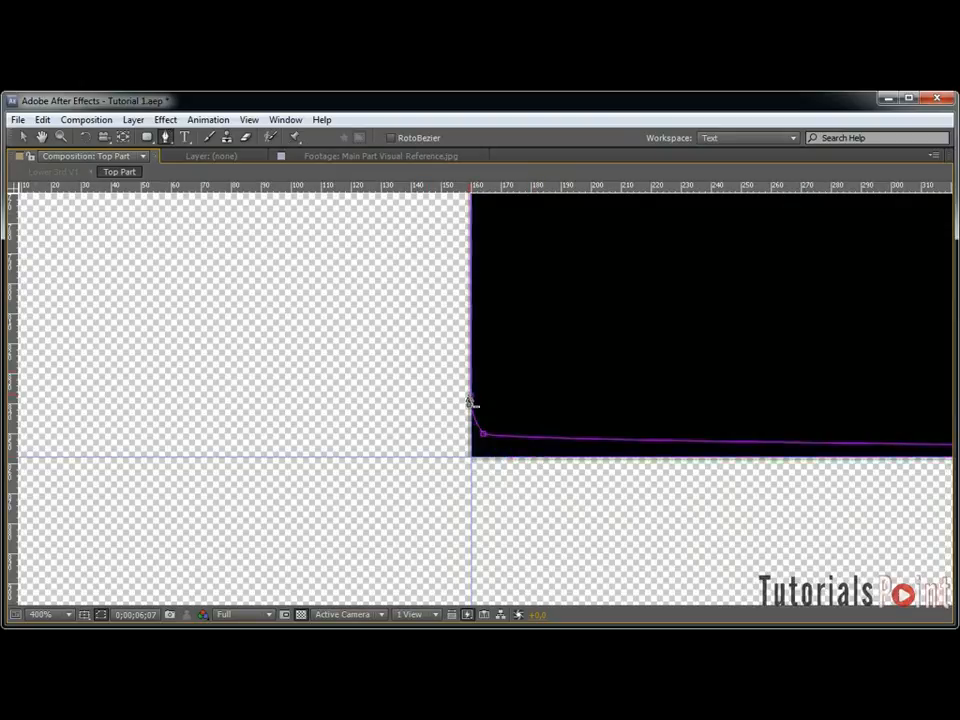
pyautogui.keyDown('ctrl'); pyautogui.click(468, 402); pyautogui.keyUp('ctrl')
pyautogui.press('v')
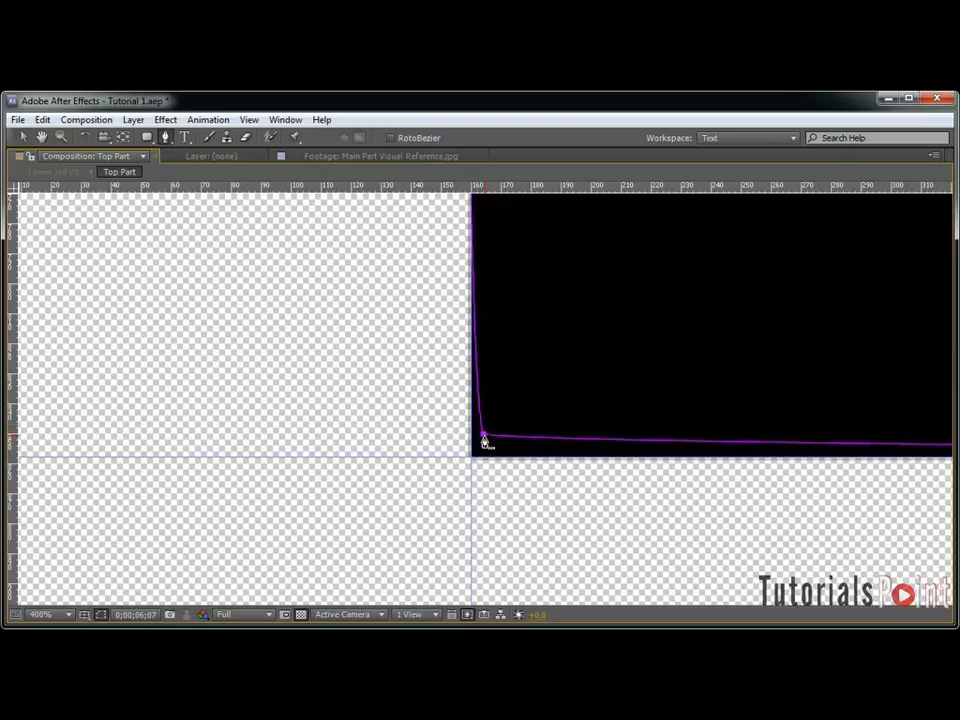
pyautogui.press('g')
pyautogui.keyDown('alt'); pyautogui.click(484, 437); pyautogui.keyUp('alt')
pyautogui.press('v')
pyautogui.moveTo(484, 437); pyautogui.dragTo(446, 502)
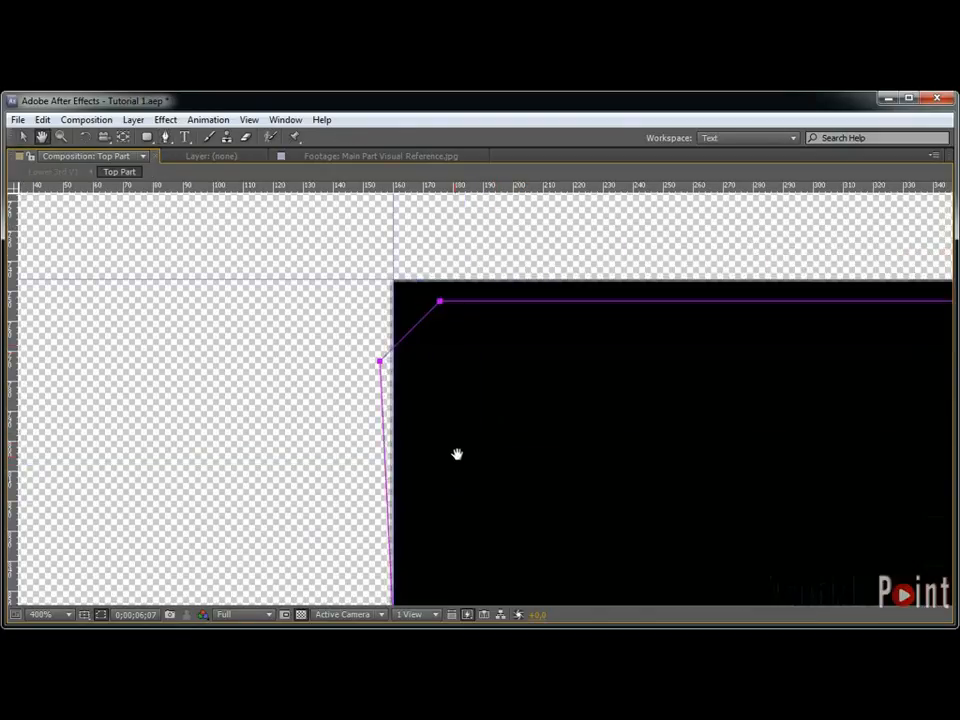
# Convert the vertex at the mask's left end to a corner point, check the left edge and restore the normal panel layout.
pyautogui.scroll(-4, 451, 464)
pyautogui.moveTo(756, 433); pyautogui.dragTo(495, 429)
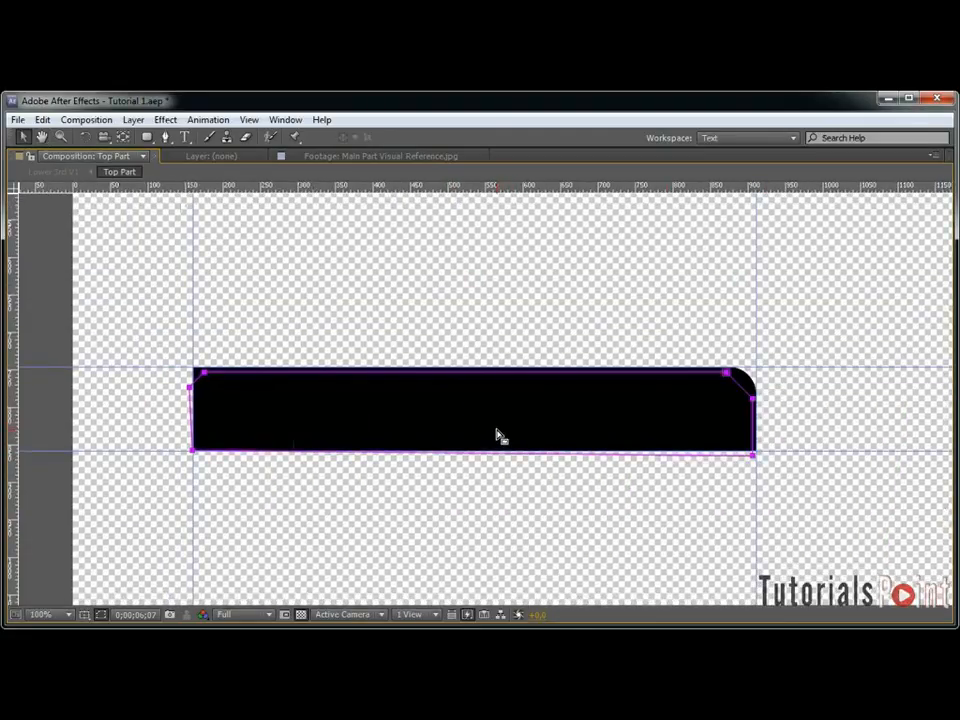
pyautogui.scroll(1, 222, 456)
pyautogui.moveTo(175, 459); pyautogui.dragTo(459, 439)
pyautogui.scroll(2, 470, 470)
pyautogui.click(458, 485)
pyautogui.press('g')
pyautogui.keyDown('alt'); pyautogui.click(458, 485); pyautogui.keyUp('alt')
pyautogui.scroll(-2, 491, 481)
pyautogui.press('v')
pyautogui.click(478, 458)
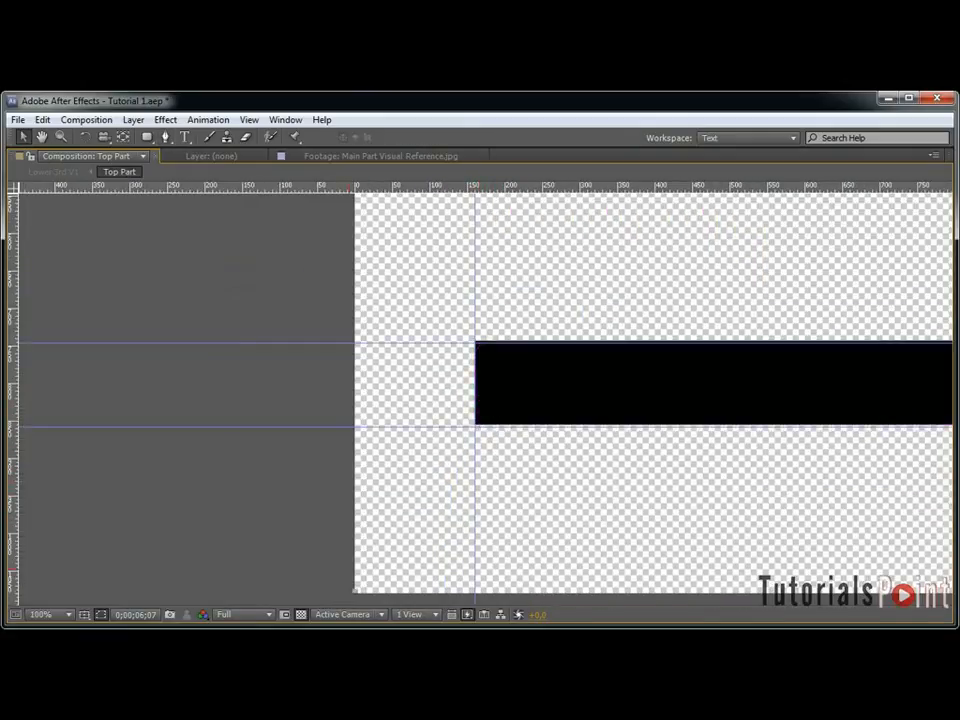
pyautogui.scroll(4, 521, 452)
pyautogui.press('`')
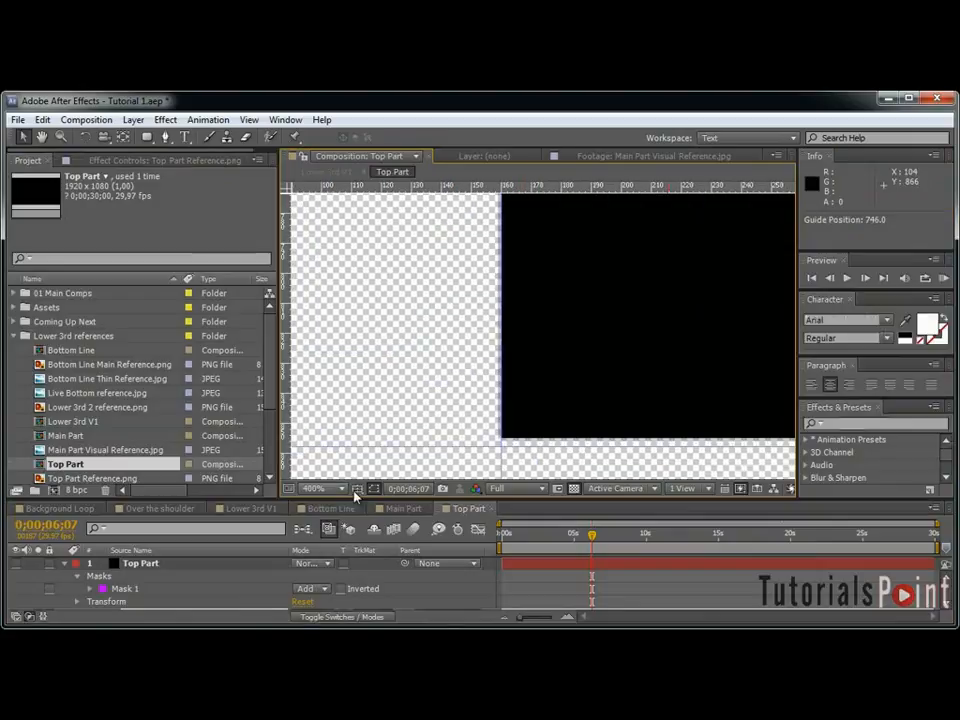
# Move the lower-left corner vertex of the Top Part mask onto the guide intersection, then check the mask's rounded right end.
pyautogui.click(140, 577)
pyautogui.press('`')
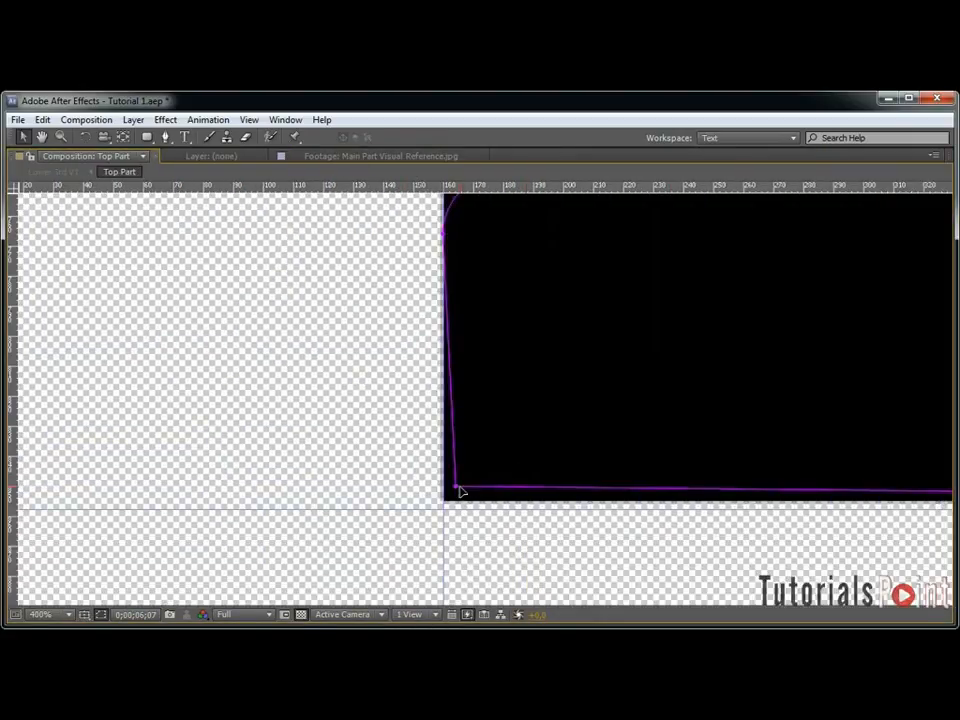
pyautogui.moveTo(458, 491); pyautogui.dragTo(444, 509)
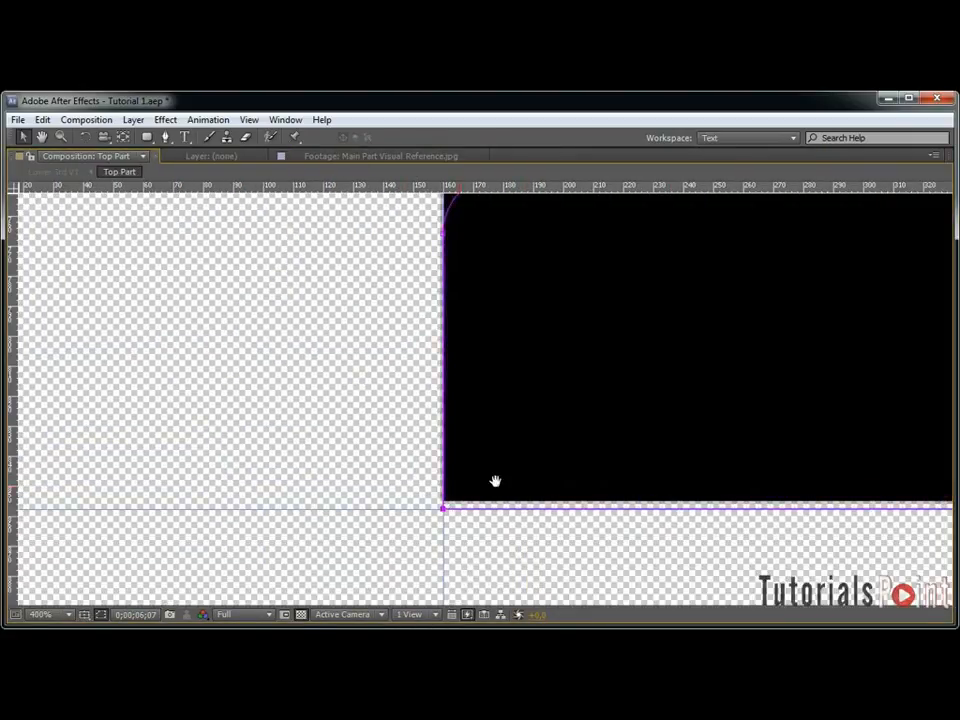
pyautogui.scroll(-2, 799, 369)
pyautogui.moveTo(799, 369); pyautogui.dragTo(546, 362)
pyautogui.scroll(1, 748, 364)
pyautogui.moveTo(748, 364); pyautogui.dragTo(538, 367)
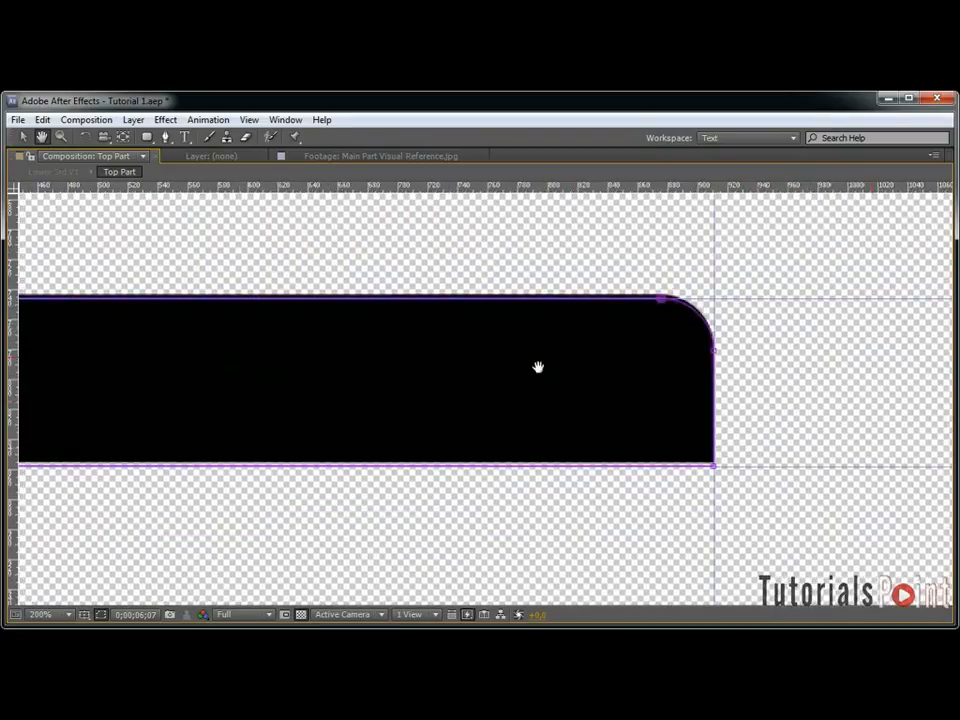
pyautogui.press('.')
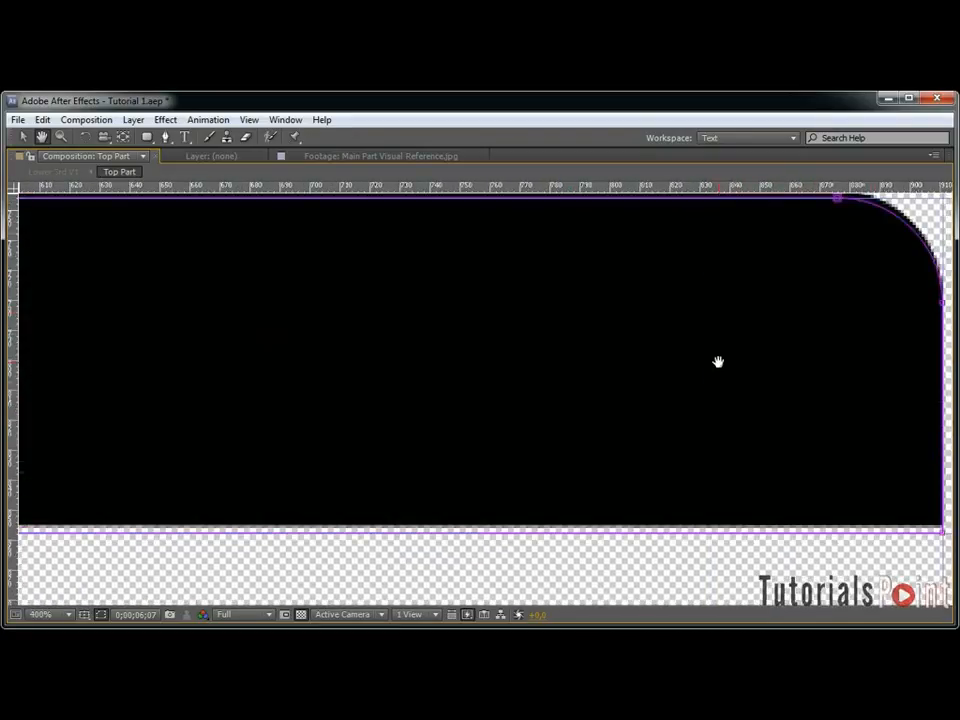
# Turn the rounding at the mask's upper-left end into a sharp corner on the guide intersection and check the whole mask outline.
pyautogui.moveTo(421, 352); pyautogui.dragTo(481, 407)
pyautogui.press('g')
pyautogui.moveTo(424, 426); pyautogui.dragTo(440, 393)
pyautogui.press(',')
pyautogui.press(',')
pyautogui.press(',')
pyautogui.press(',')
pyautogui.moveTo(816, 392); pyautogui.dragTo(861, 401)
pyautogui.press('.')
pyautogui.press('.')
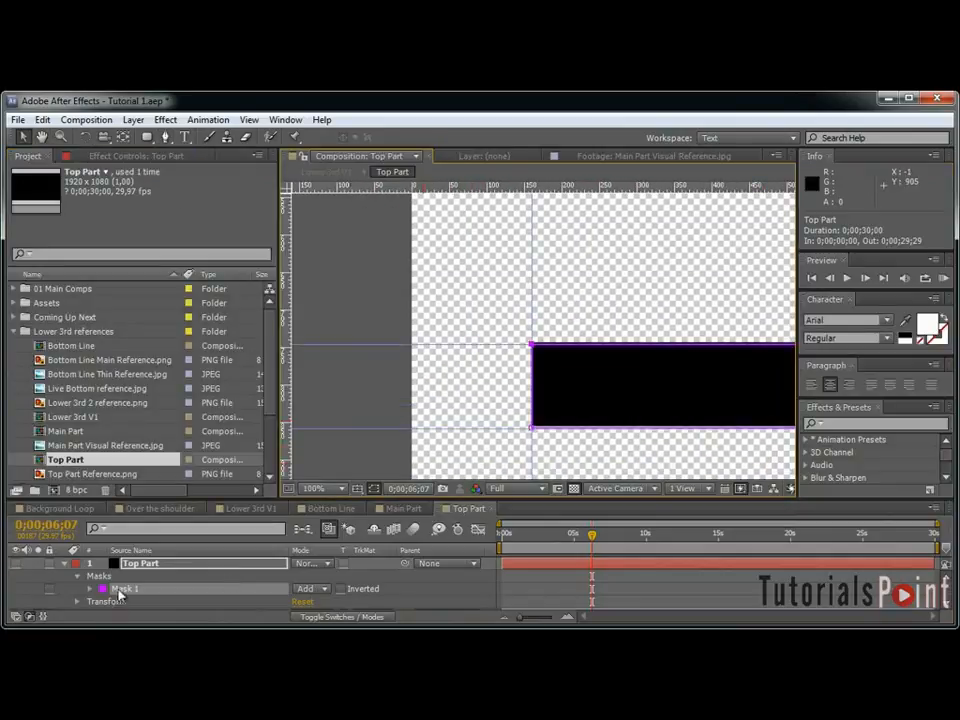
# Delete the Top Part Reference.png layer from the composition and hide the guides.
pyautogui.click(64, 564)
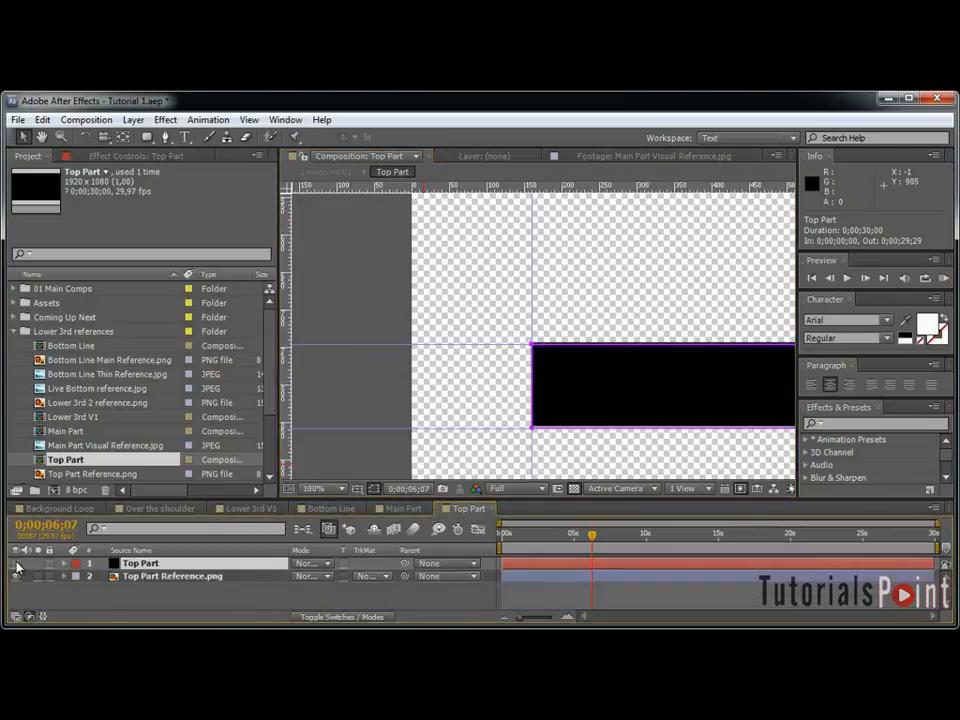
pyautogui.click(170, 577)
pyautogui.press('Delete')
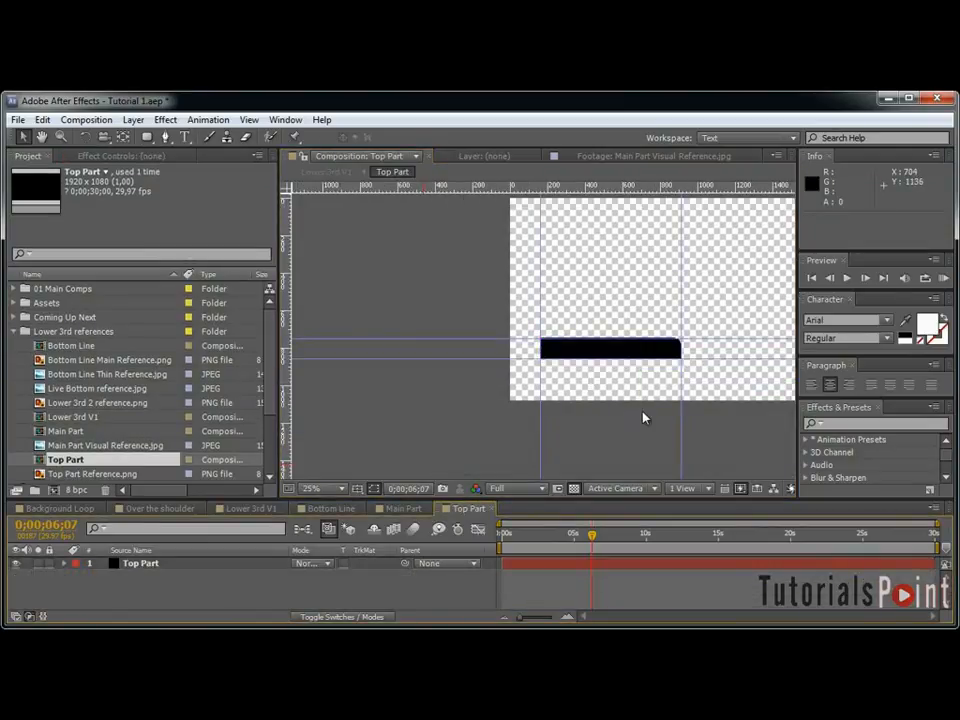
pyautogui.moveTo(547, 392); pyautogui.dragTo(434, 386)
pyautogui.hotkey('ctrl', ';')
pyautogui.scroll(-1, 579, 357)
pyautogui.moveTo(657, 355); pyautogui.dragTo(574, 349)
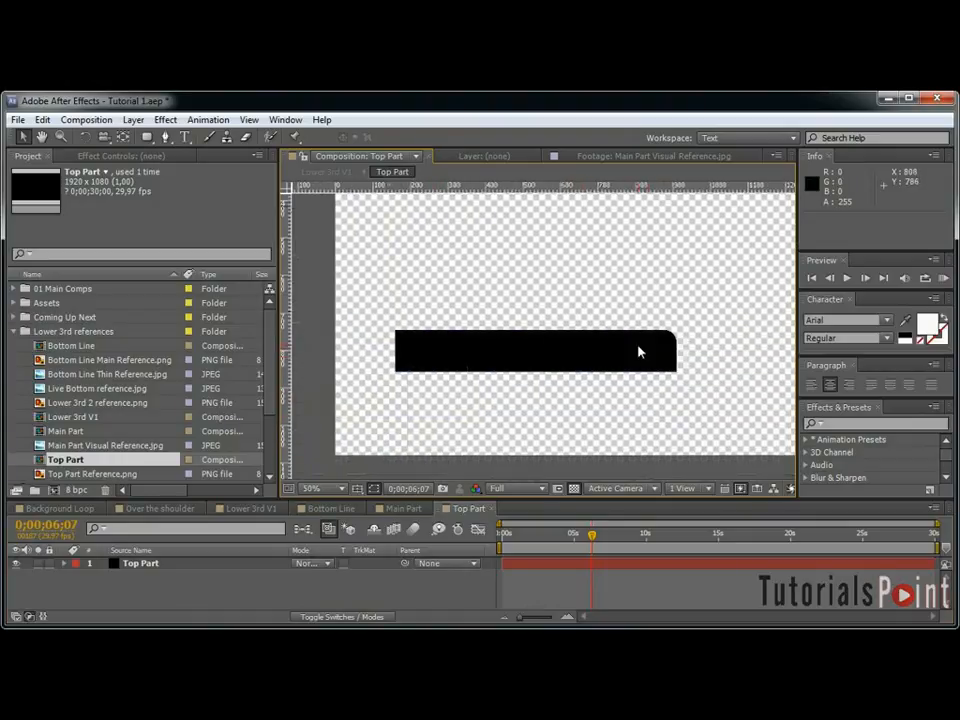
# Apply a Ramp effect to the Top Part layer.
pyautogui.scroll(2, 700, 345)
pyautogui.click(186, 566)
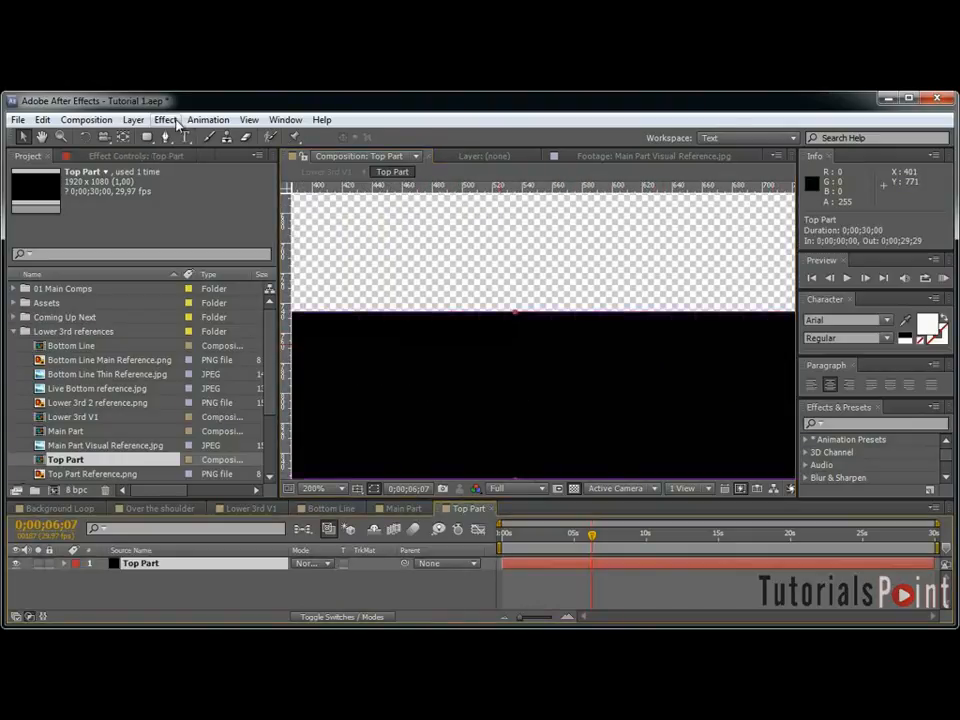
pyautogui.click(165, 119)
pyautogui.moveTo(235, 360)
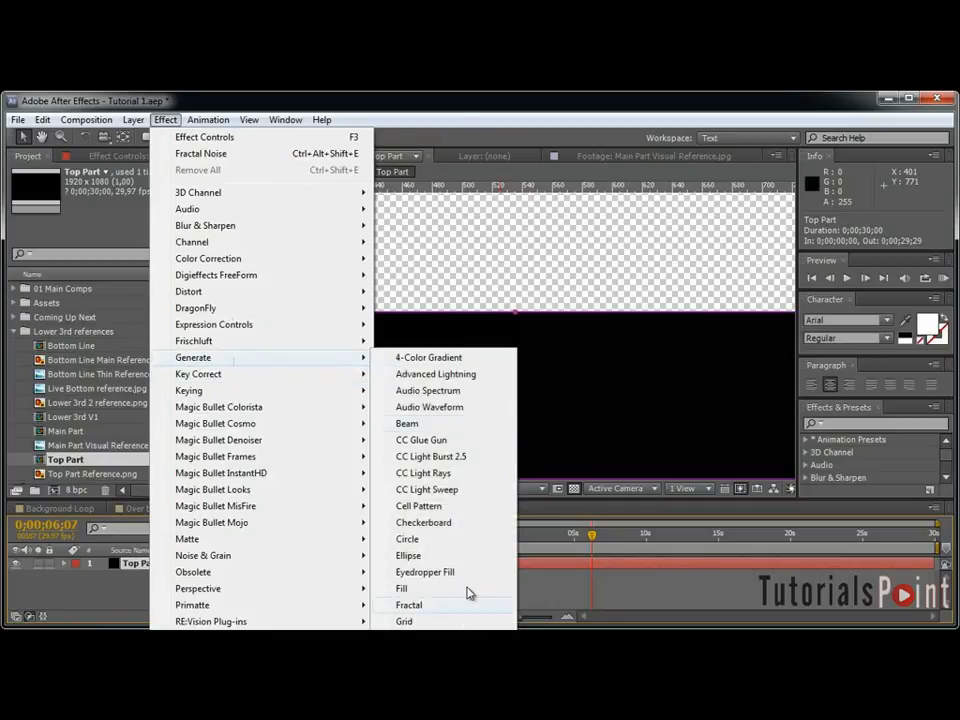
pyautogui.click(412, 687)
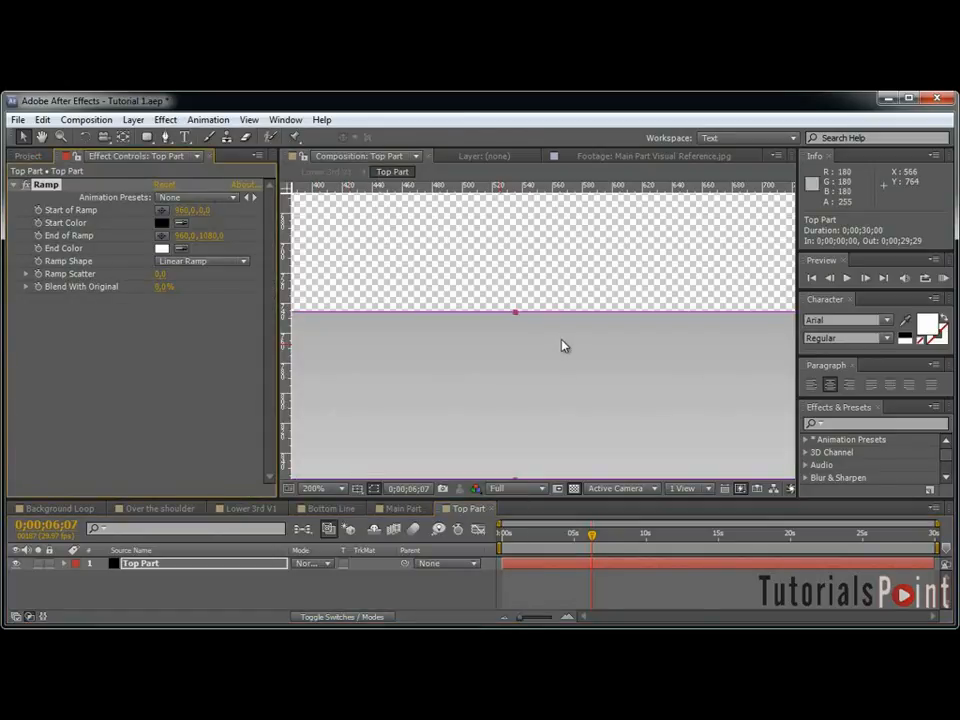
# Run the ramp horizontally along the tab, starting just before its left end at 147, 801 and ending just beyond its right end at 930, 802.
pyautogui.scroll(-5, 560, 346)
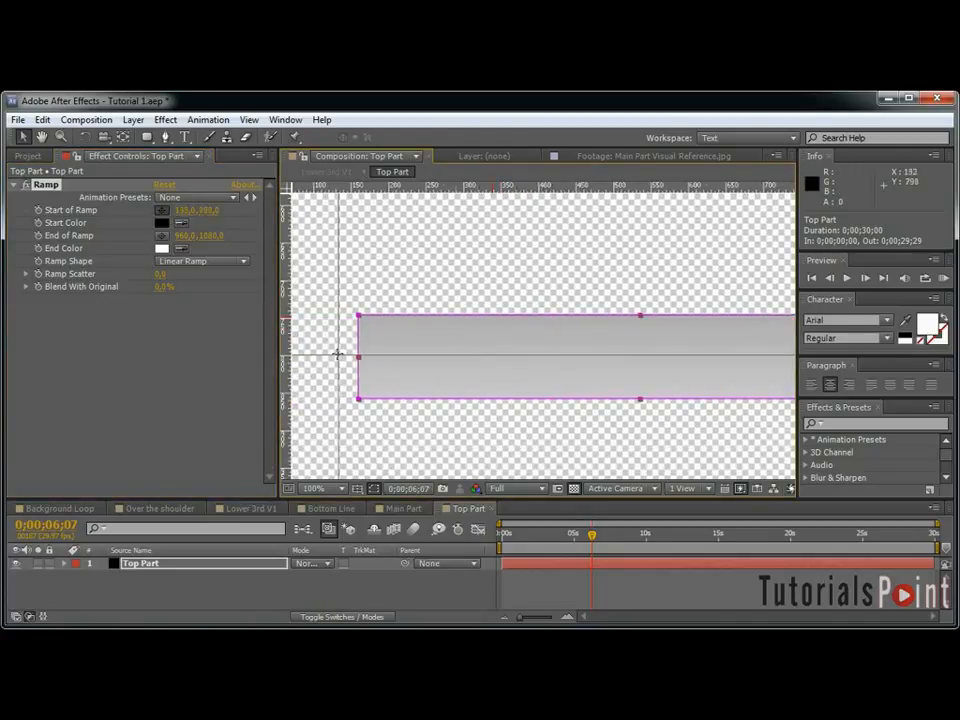
pyautogui.click(349, 354)
pyautogui.scroll(-2, 517, 360)
pyautogui.moveTo(637, 349); pyautogui.dragTo(568, 349)
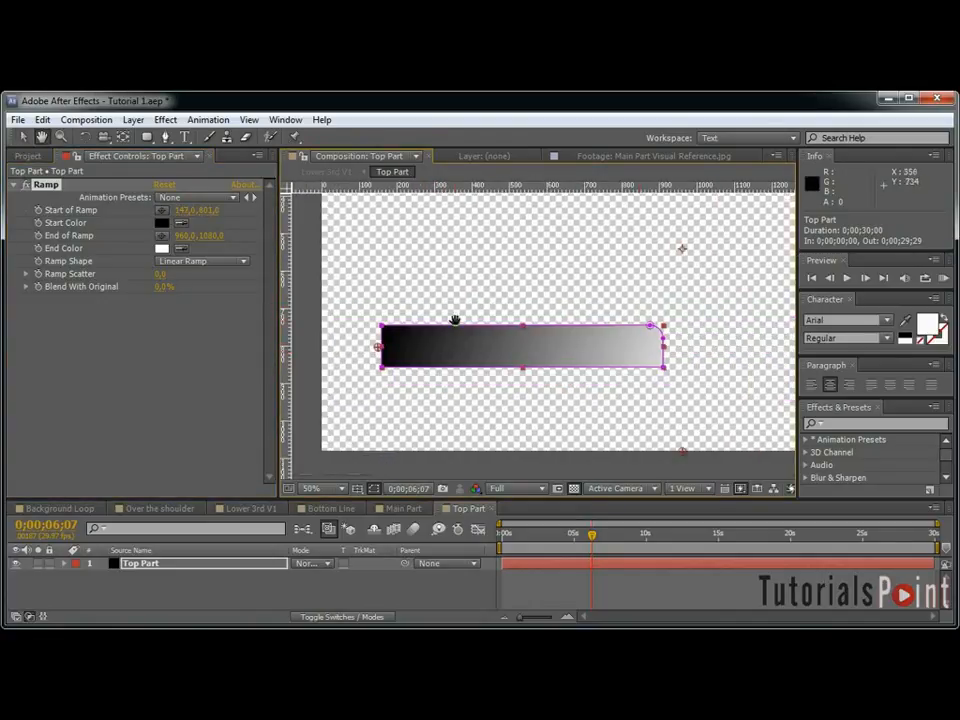
pyautogui.click(162, 236)
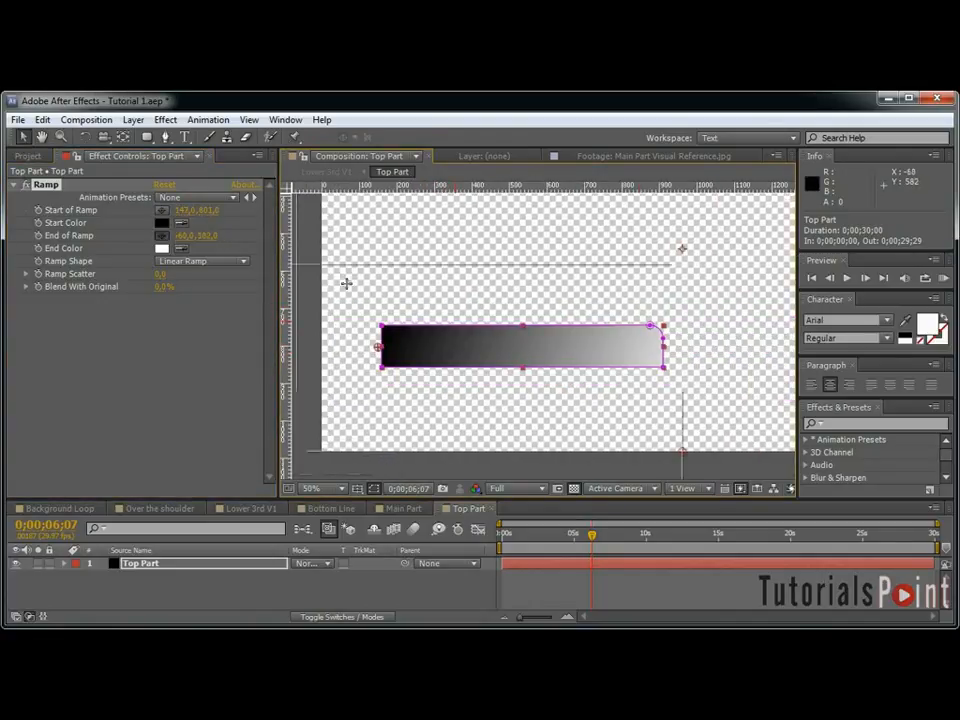
pyautogui.click(671, 347)
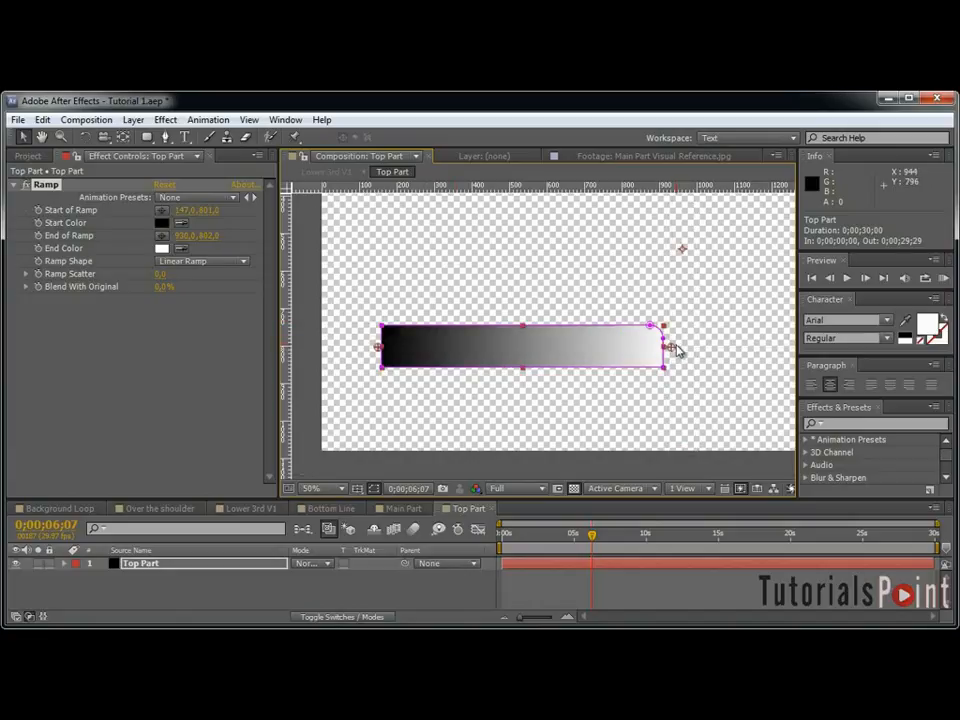
# Copy the red-to-orange Ramp effect from the Main Part layer in the Main Part composition and paste it onto the Top Part layer.
pyautogui.click(404, 508)
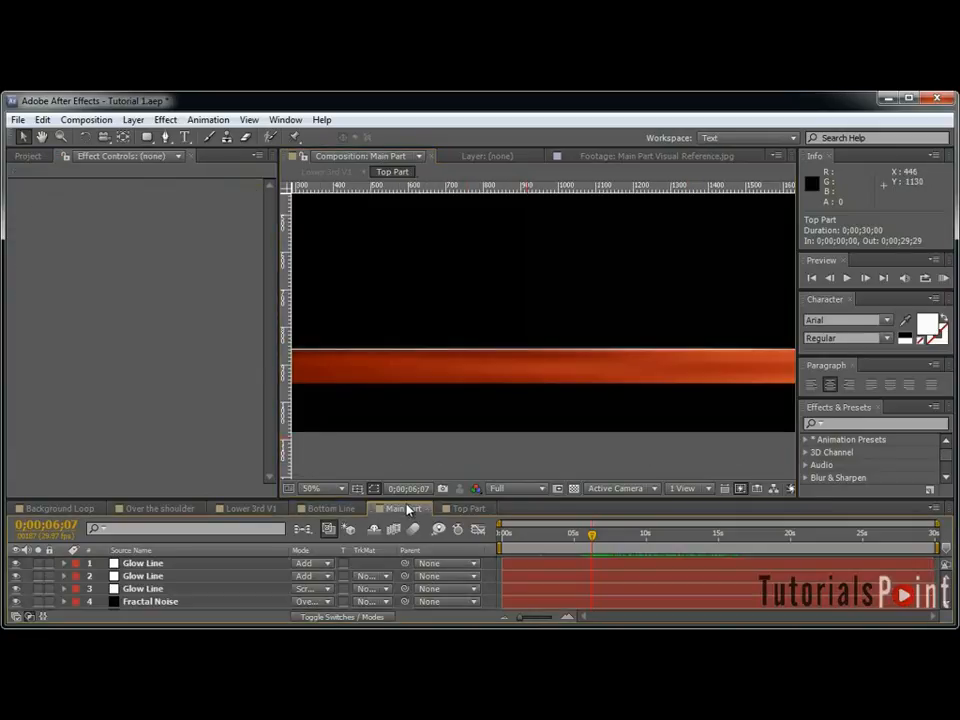
pyautogui.click(168, 606)
pyautogui.scroll(-1, 180, 600)
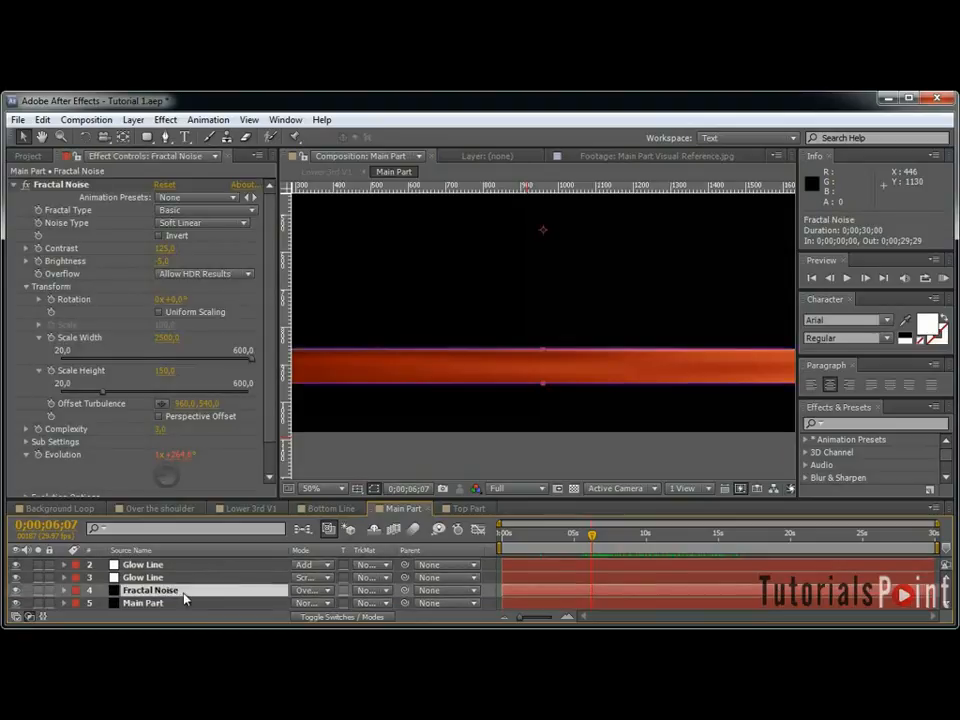
pyautogui.click(170, 603)
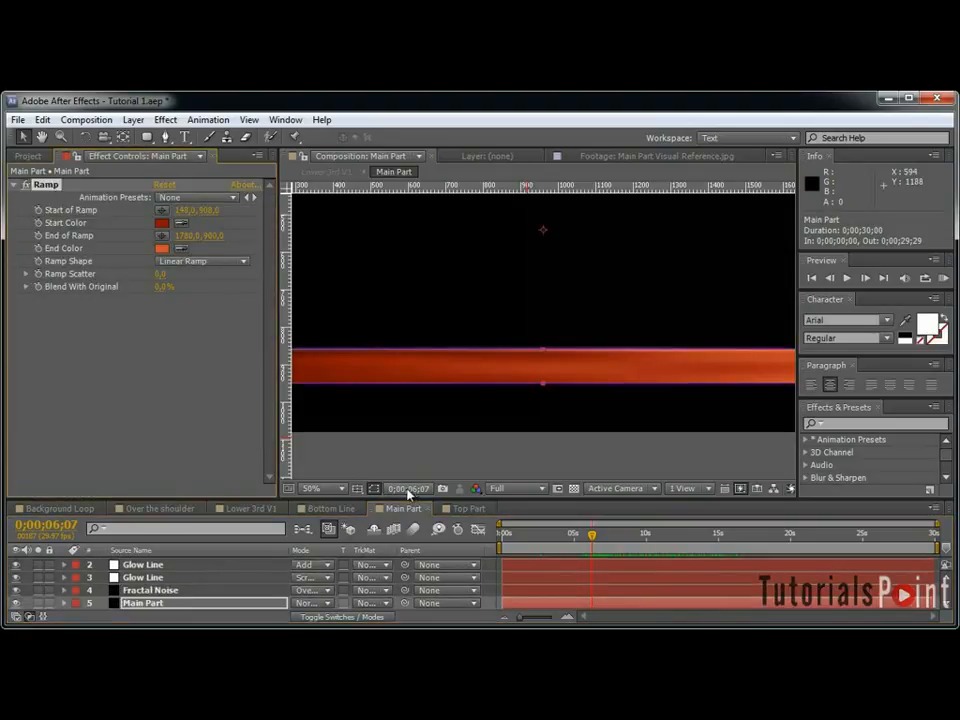
pyautogui.click(469, 508)
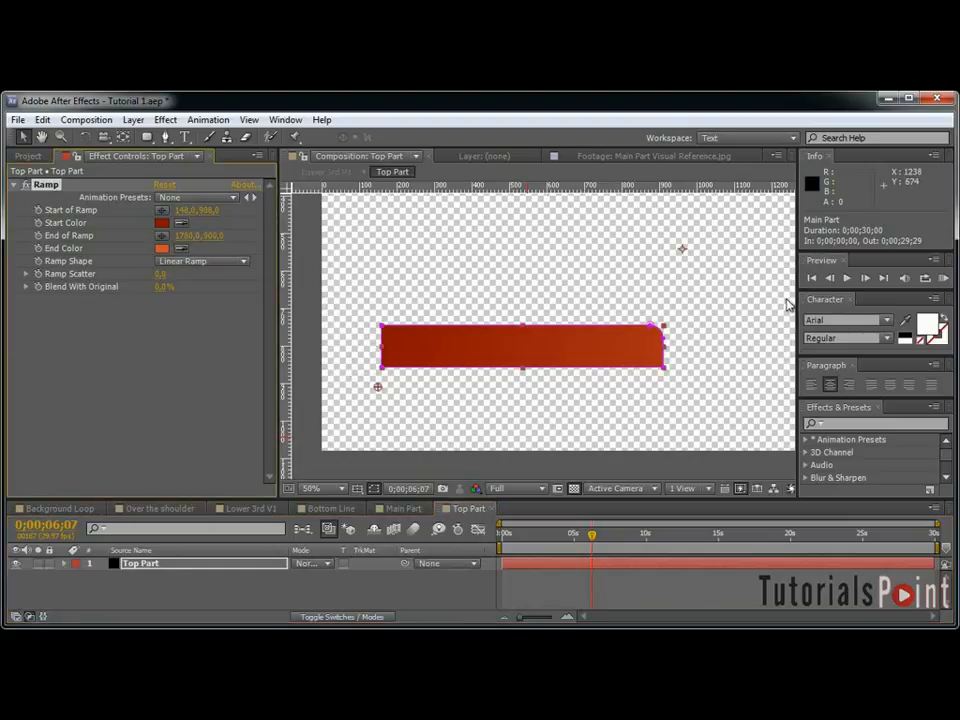
# Fit the pasted ramp to the tab's length, with its start at 144, 796 and its end at 922, 802.
pyautogui.click(161, 237)
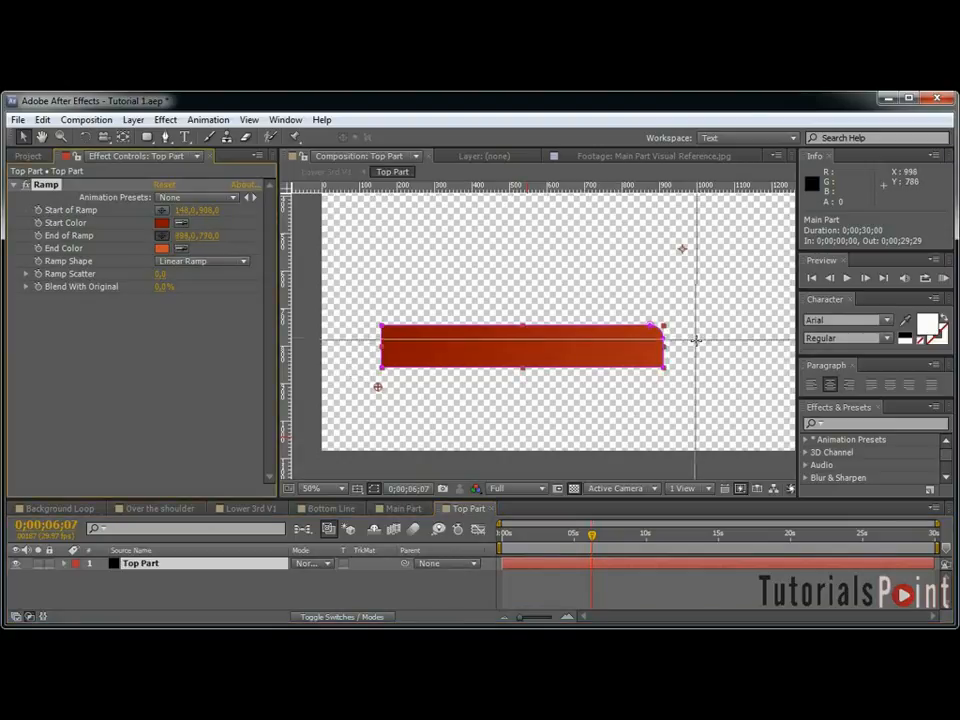
pyautogui.click(674, 347)
pyautogui.click(161, 210)
pyautogui.click(377, 345)
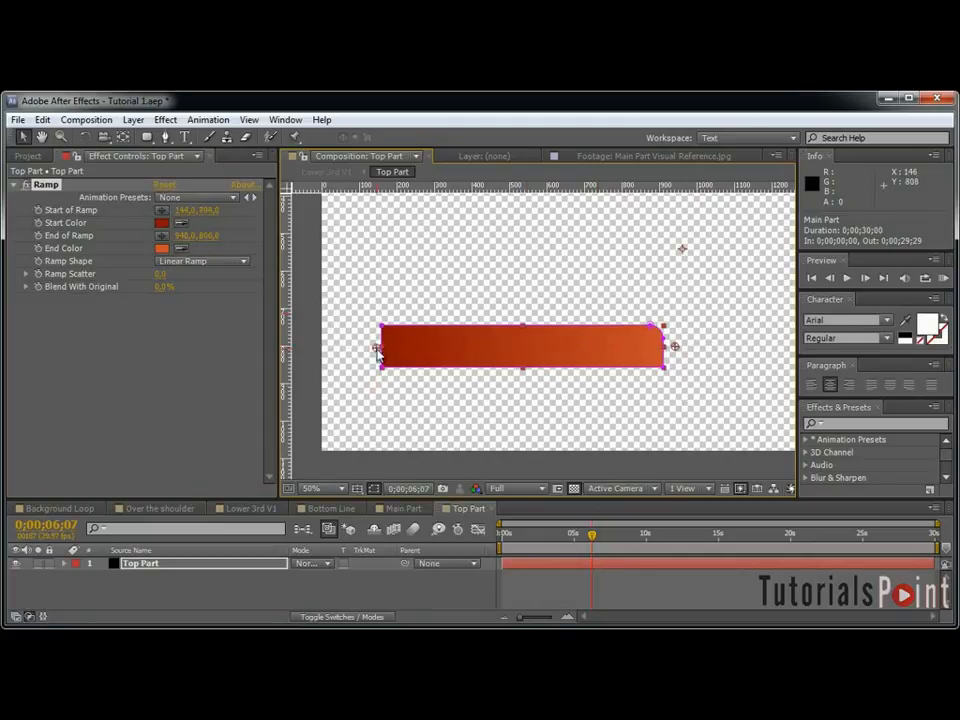
pyautogui.moveTo(675, 347); pyautogui.dragTo(669, 348)
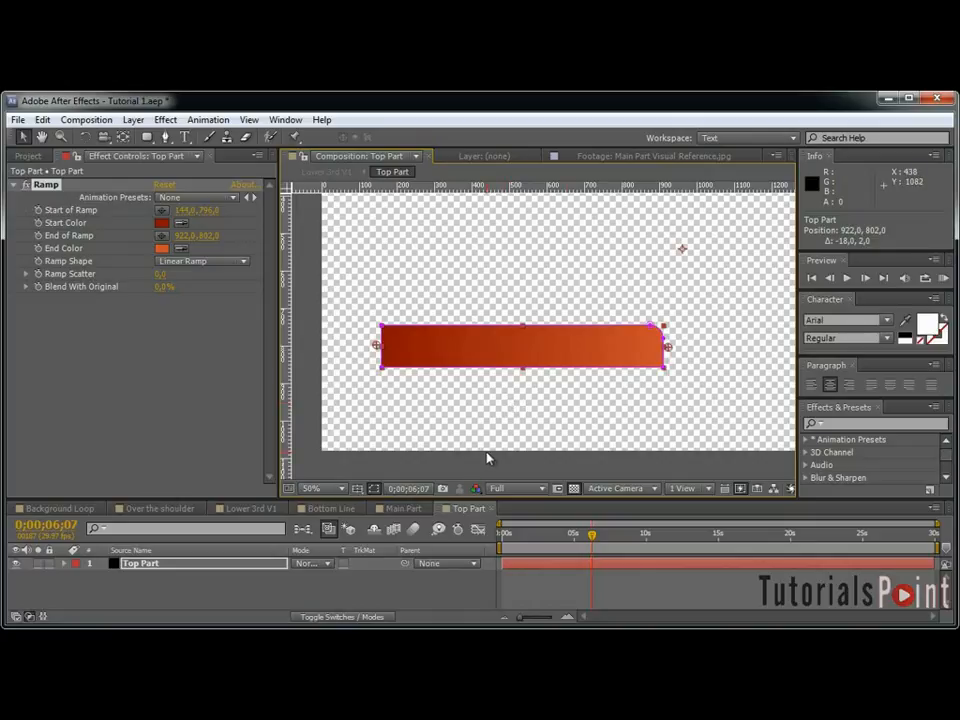
# Duplicate the Top Part layer and rename the copy's solid as Fractal Noise.
pyautogui.press('Return')
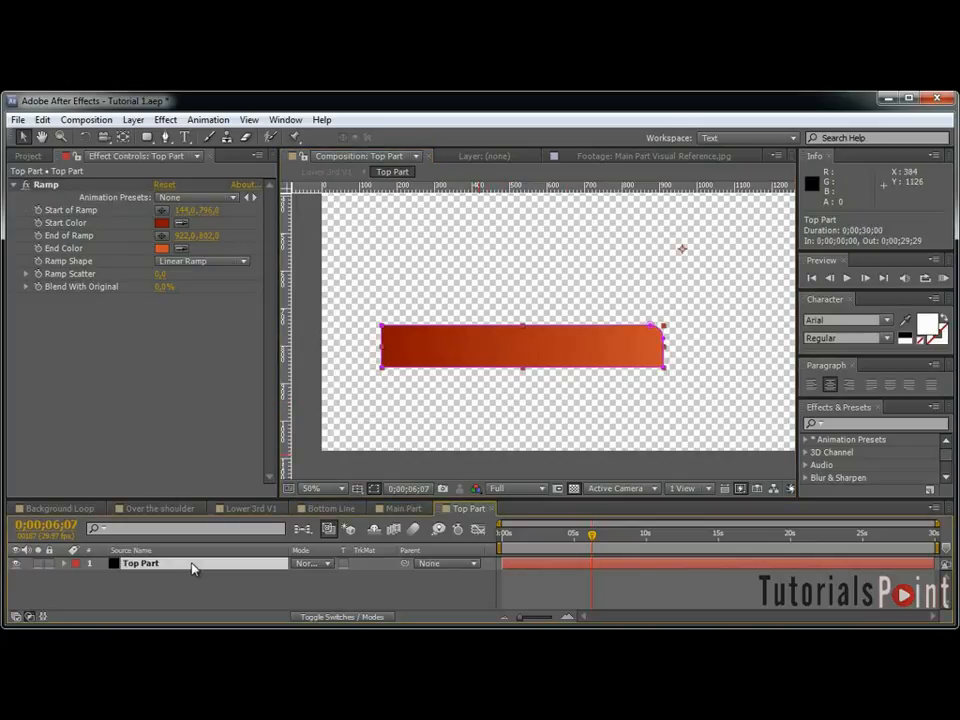
pyautogui.hotkey('ctrl', 'd')
pyautogui.hotkey('ctrl', 'shift', 'y')
pyautogui.write('Frac')
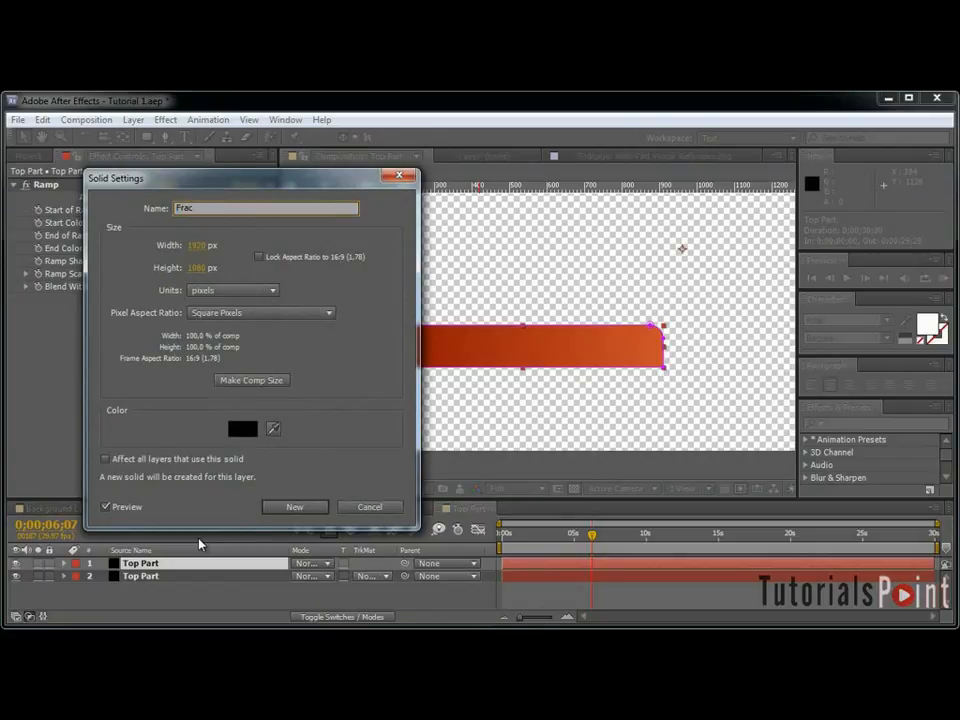
pyautogui.write('tal Noise')
pyautogui.press('Return')
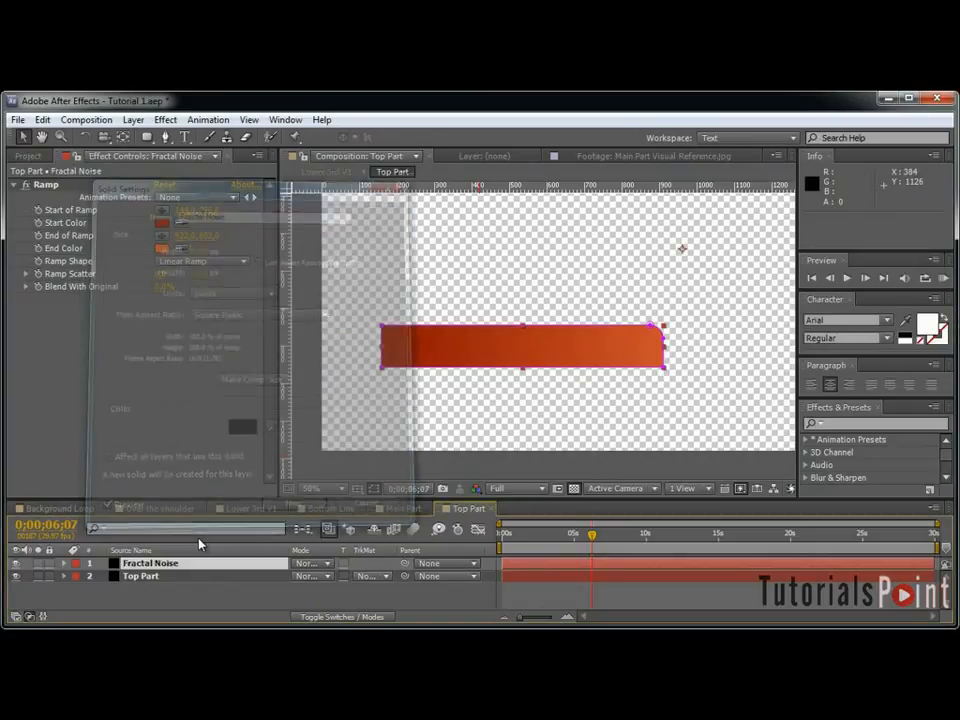
# Replace the copy's Ramp with a Fractal Noise effect, using a contrast of 125 and a brightness of -5.
pyautogui.click(166, 119)
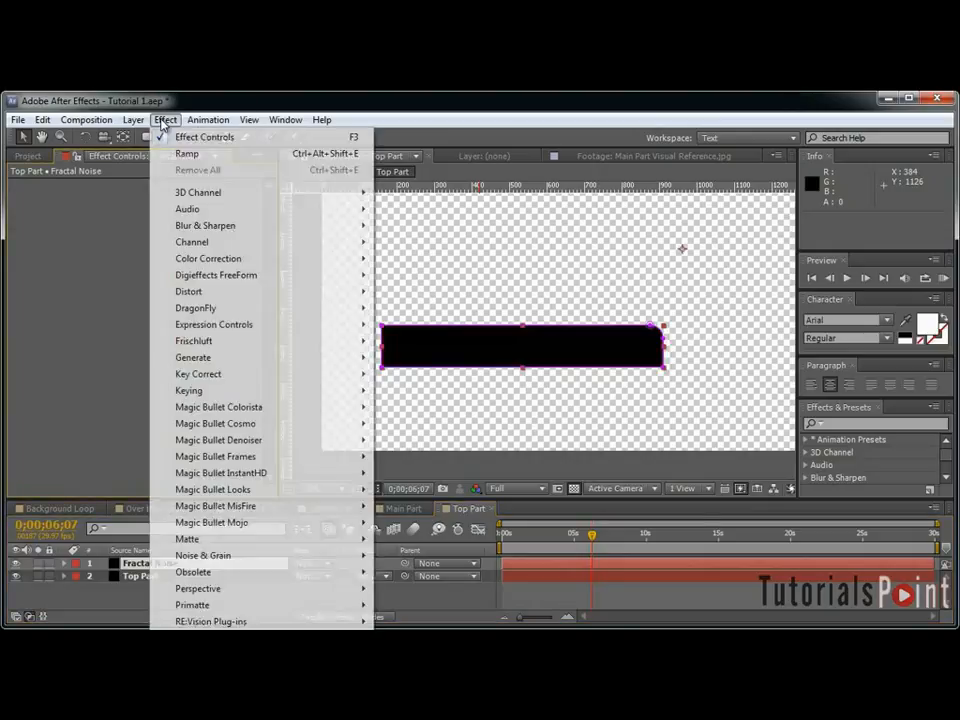
pyautogui.moveTo(268, 556)
pyautogui.click(428, 590)
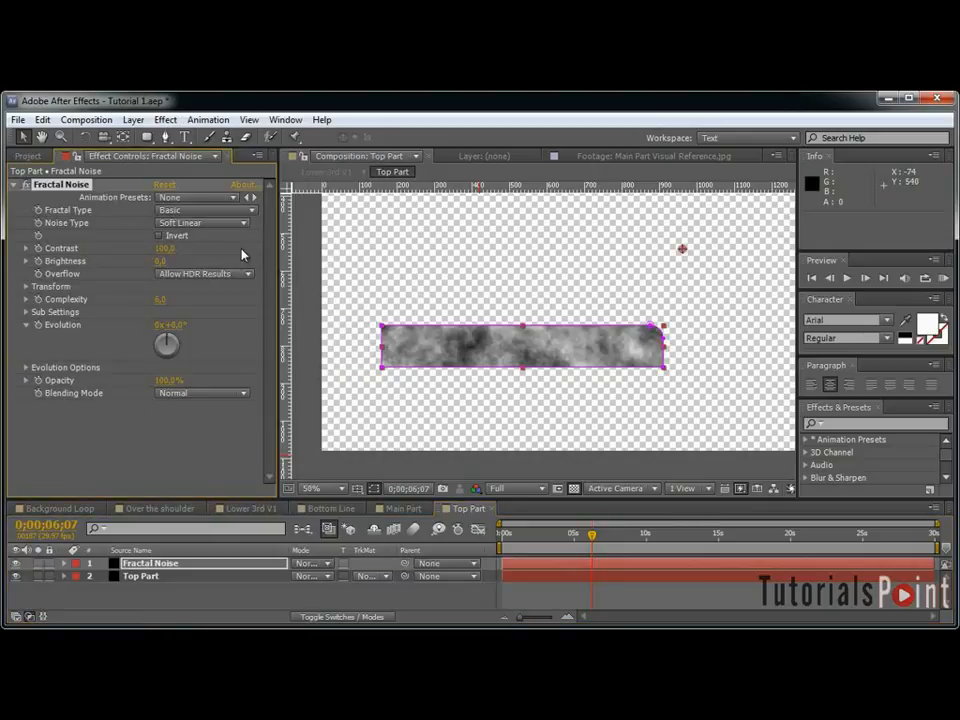
pyautogui.click(167, 248)
pyautogui.click(170, 259)
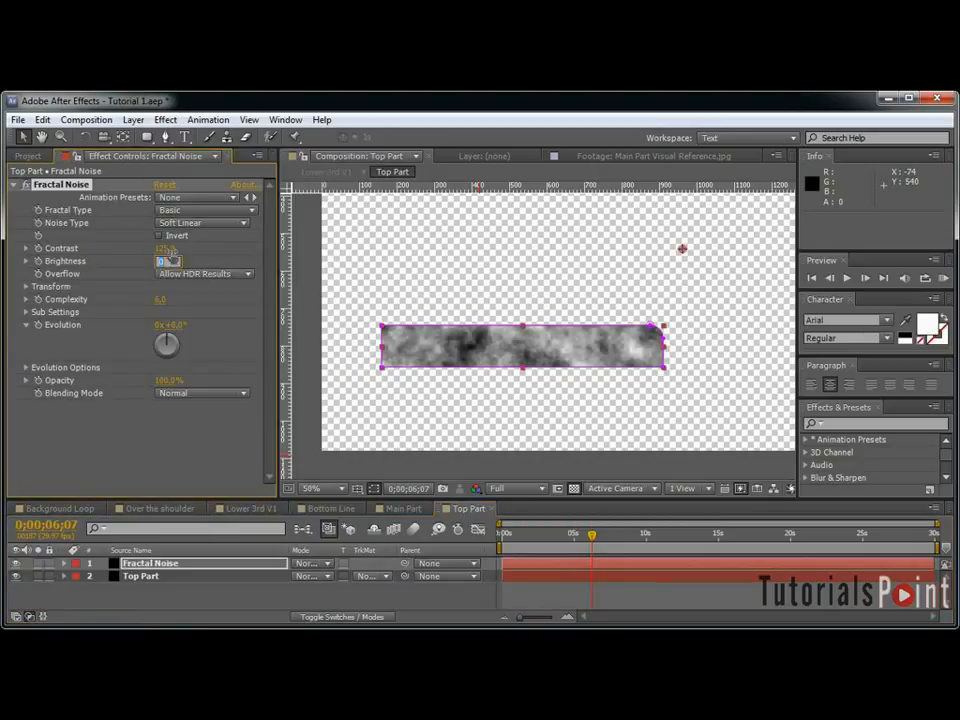
pyautogui.press('Return')
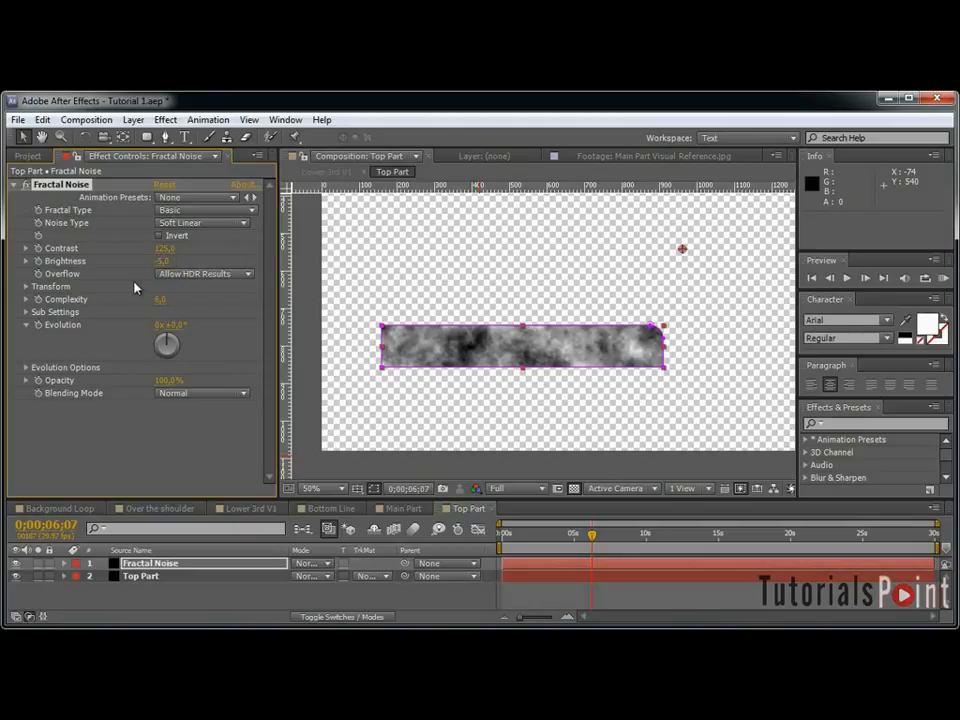
# Turn off uniform scaling for the noise and set its scale width to 2500 and scale height to 150.
pyautogui.click(26, 287)
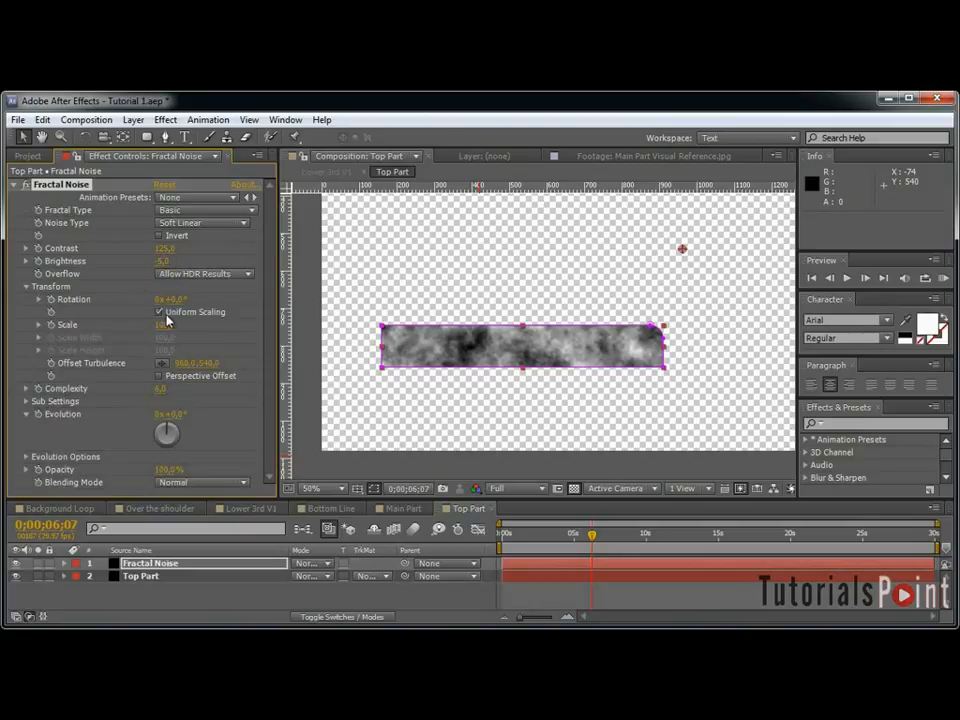
pyautogui.click(159, 311)
pyautogui.click(167, 337)
pyautogui.press('Tab')
pyautogui.write('150')
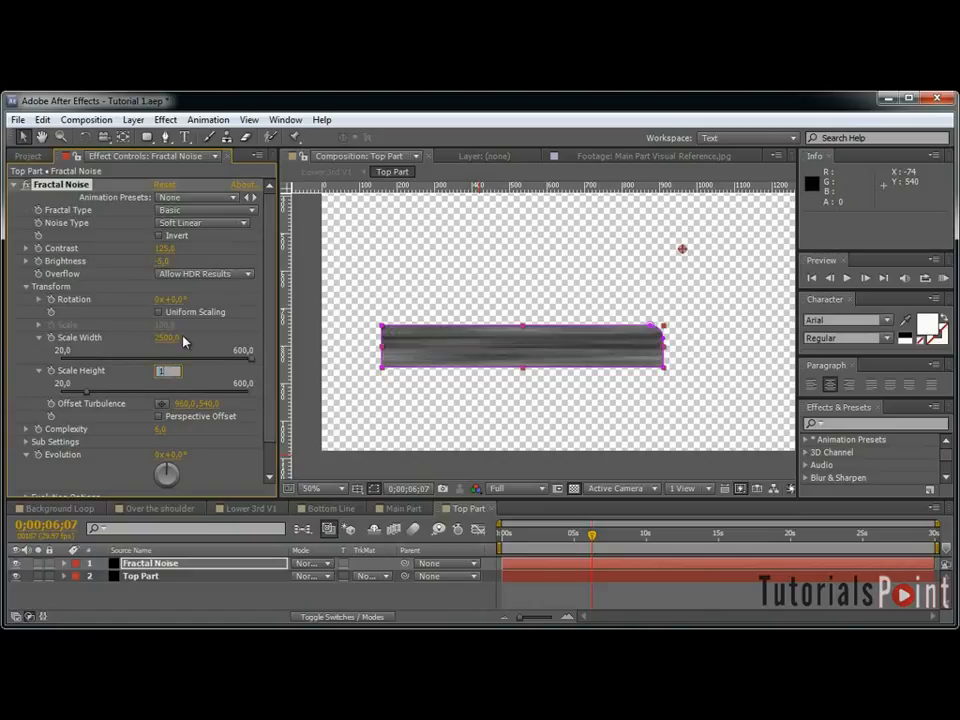
pyautogui.press('Return')
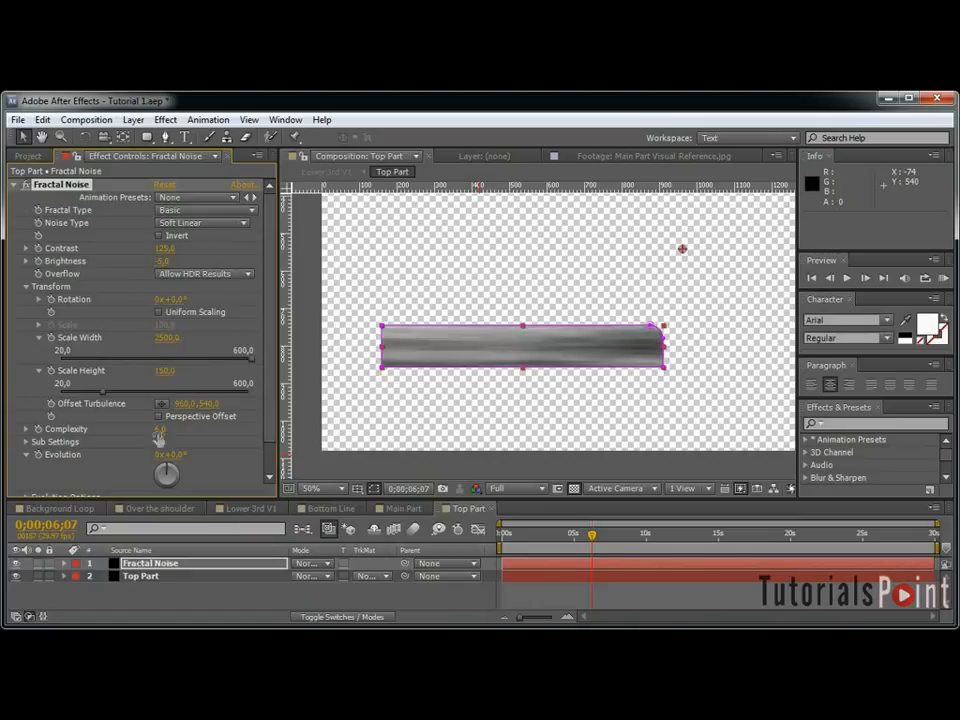
# Set the noise complexity to 3, drive its Evolution with an expression and check the motion up to 0;00;04;24.
pyautogui.keyDown('alt'); pyautogui.click(38, 455); pyautogui.keyUp('alt')
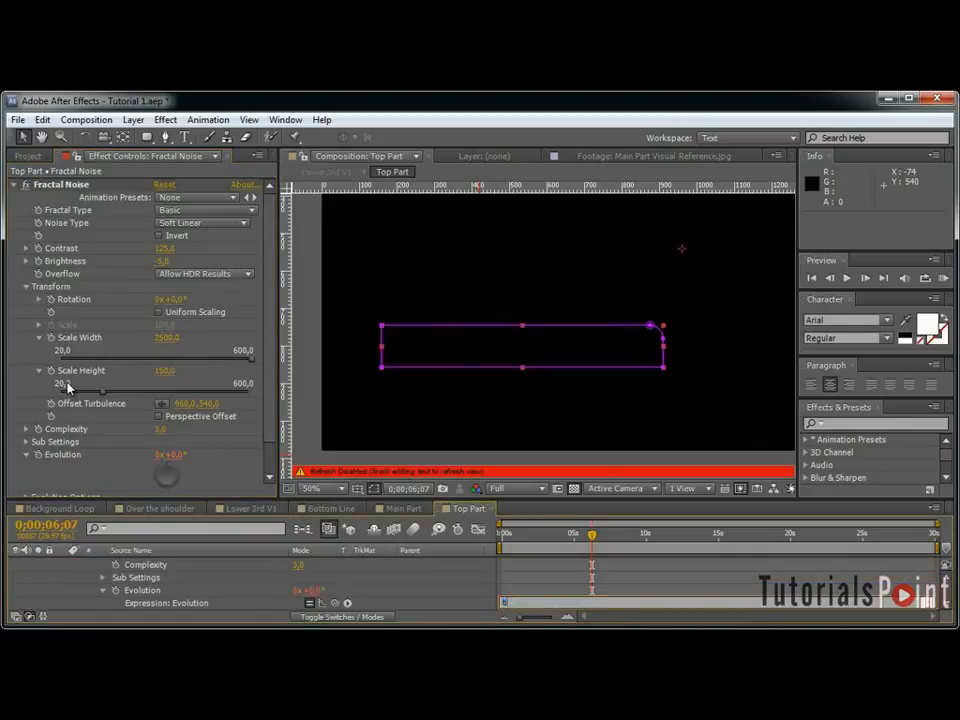
pyautogui.click(491, 573)
pyautogui.moveTo(544, 533); pyautogui.dragTo(572, 539)
pyautogui.scroll(5, 90, 571)
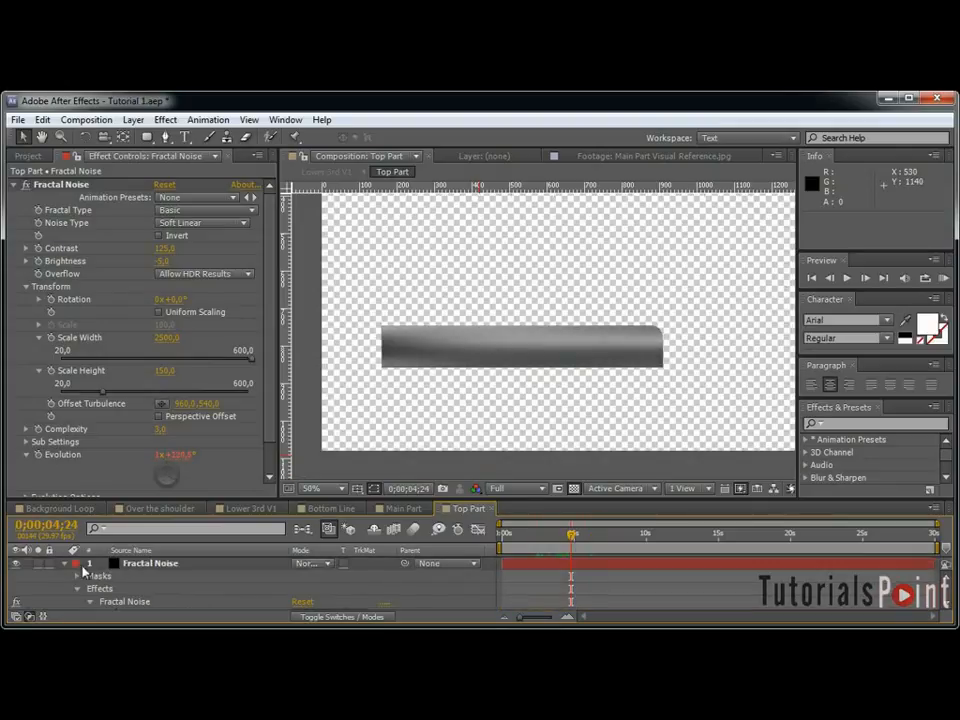
pyautogui.click(66, 565)
pyautogui.click(166, 568)
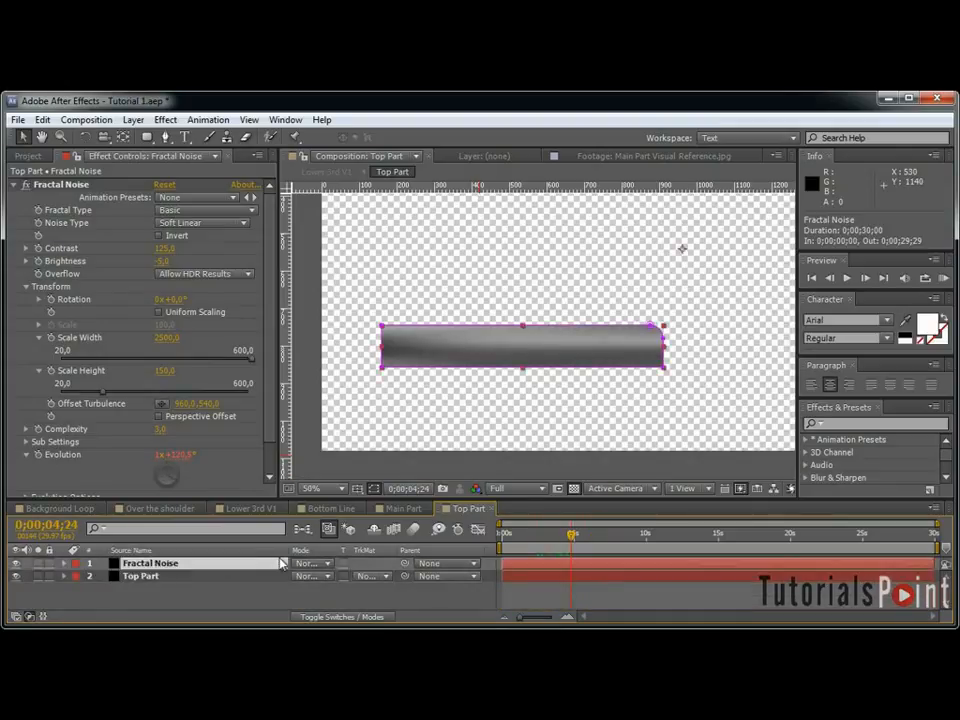
# Set the Fractal Noise layer's blending mode to Overlay and its opacity to 60%, checking the look at 0;00;12;13.
pyautogui.click(311, 563)
pyautogui.click(330, 476)
pyautogui.press('t')
pyautogui.click(300, 576)
pyautogui.write('60')
pyautogui.press('Return')
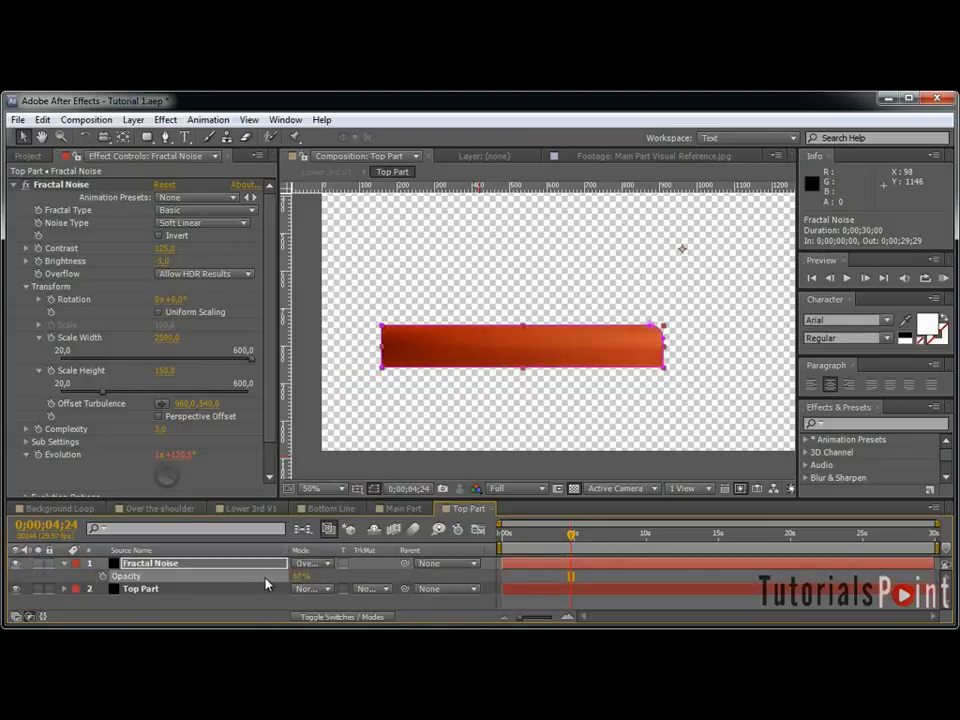
pyautogui.moveTo(605, 530); pyautogui.dragTo(681, 533)
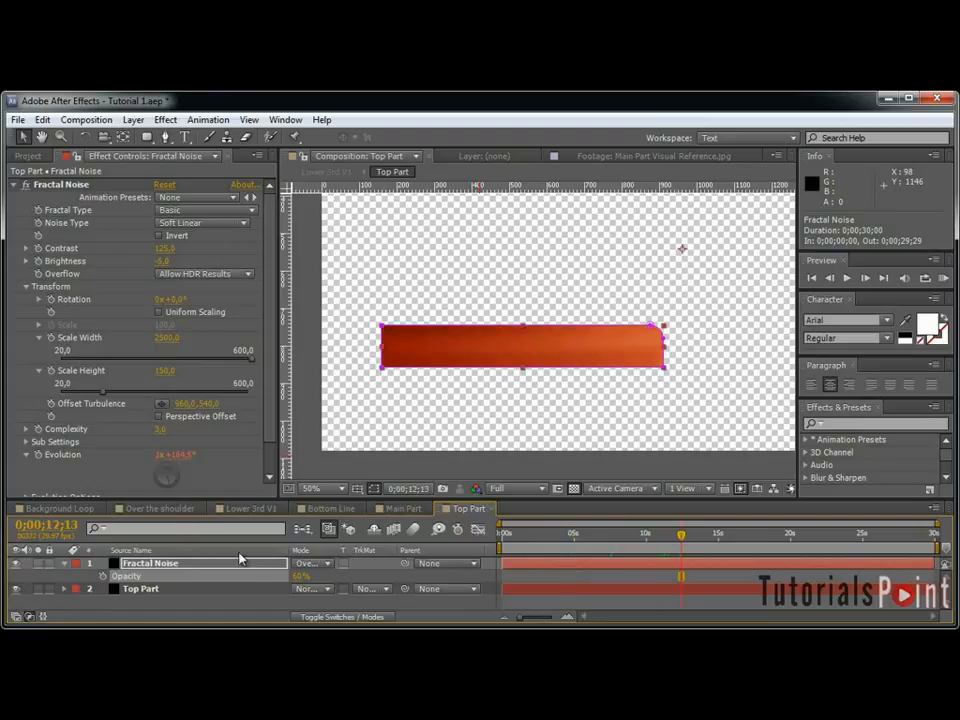
# Duplicate the Fractal Noise layer and remove the Fractal Noise effect from the upper copy, leaving a plain black overlay solid.
pyautogui.hotkey('ctrl', 'd')
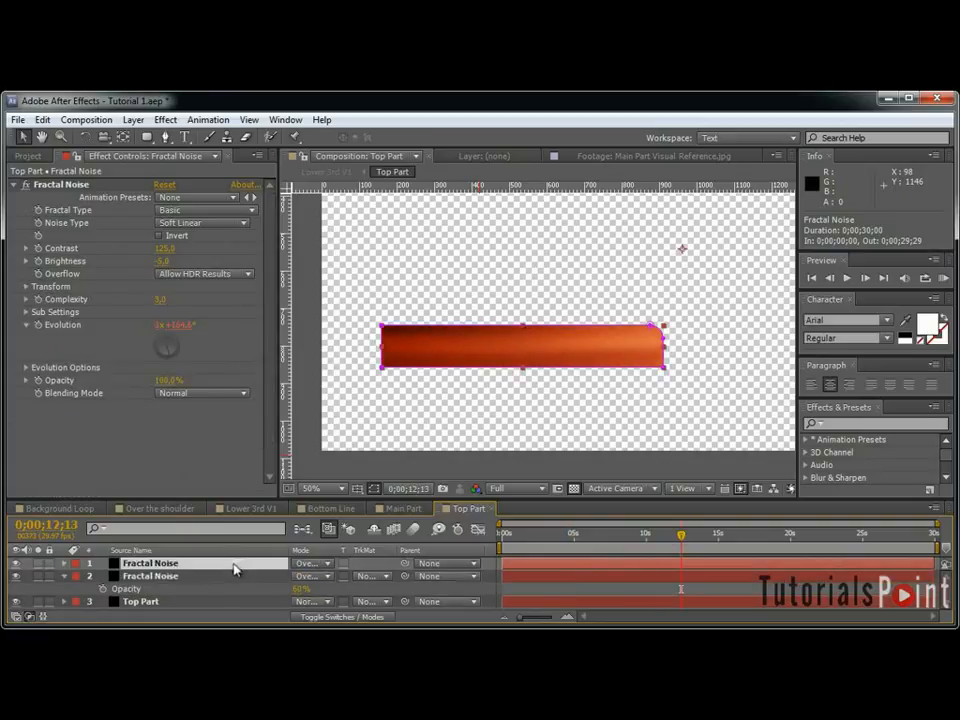
pyautogui.click(60, 184)
pyautogui.press('Delete')
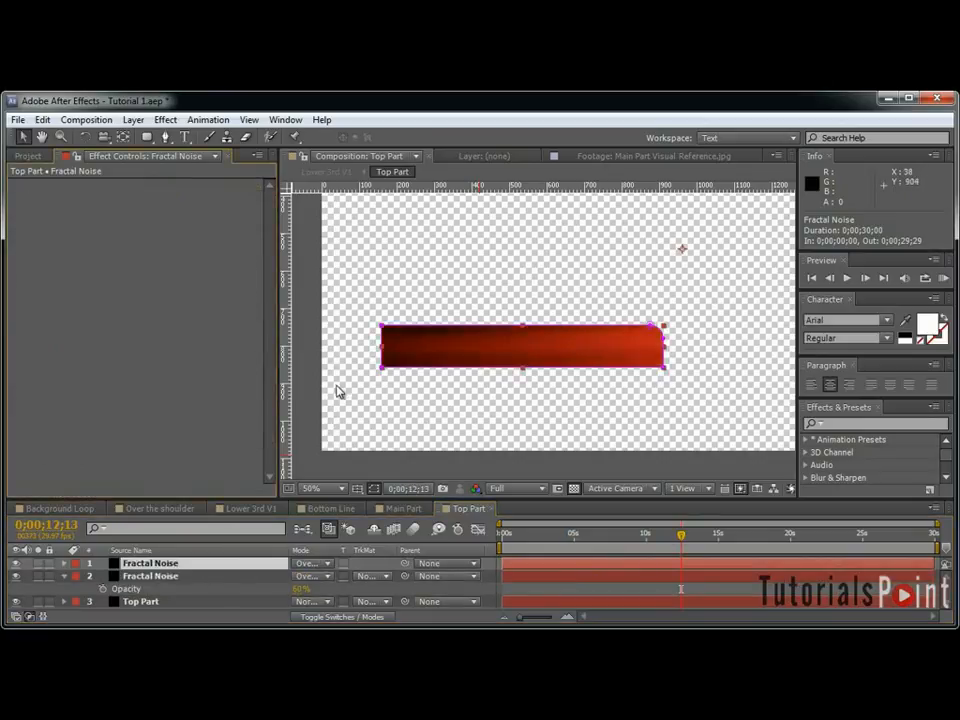
pyautogui.press('t')
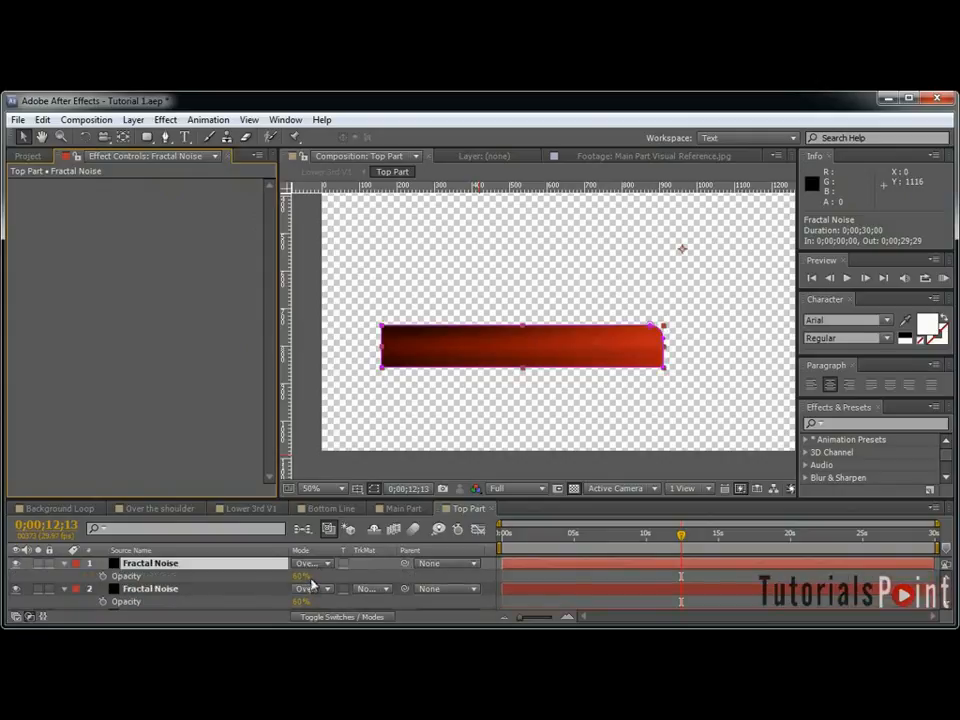
pyautogui.press('t')
# Examine the plain overlay copy soloed without the transparency grid, and compare the bar with that layer shown and hidden.
pyautogui.click(36, 564)
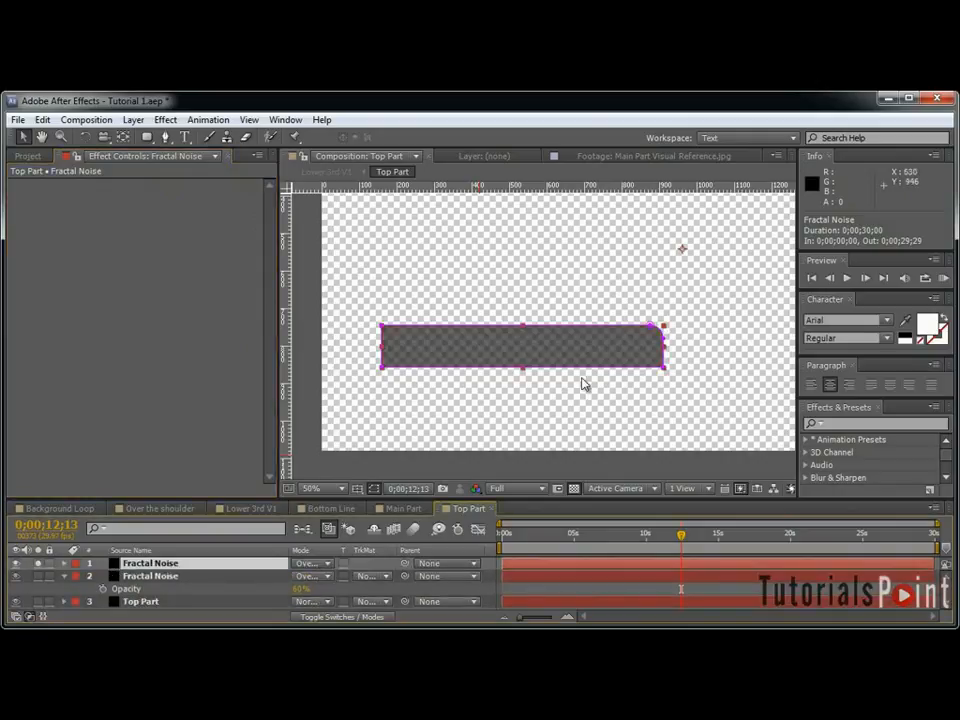
pyautogui.click(574, 488)
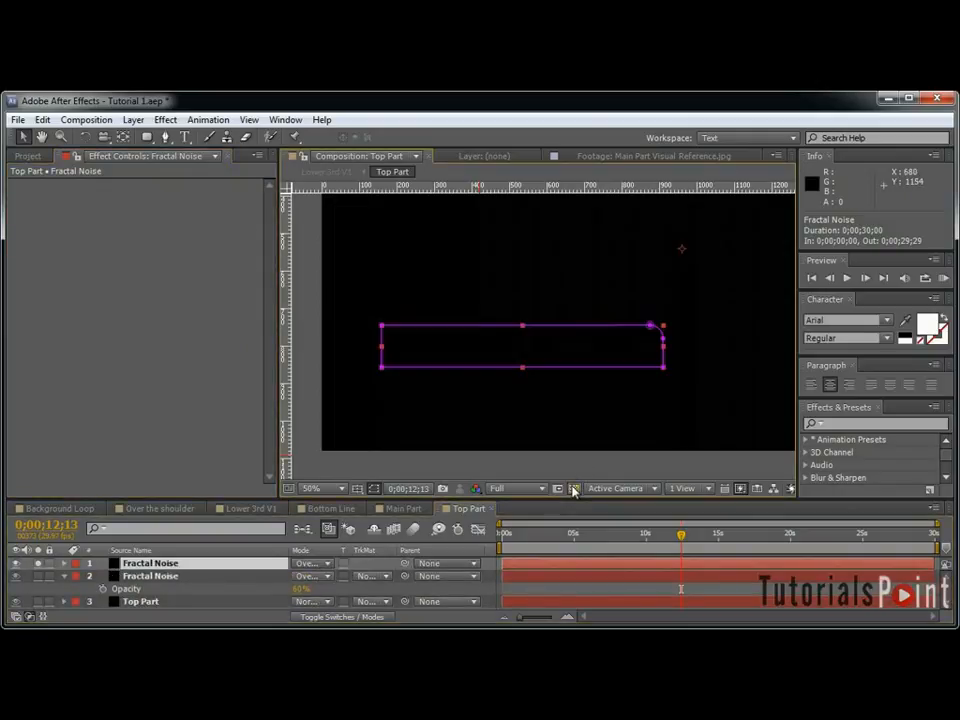
pyautogui.click(36, 564)
pyautogui.scroll(2, 534, 377)
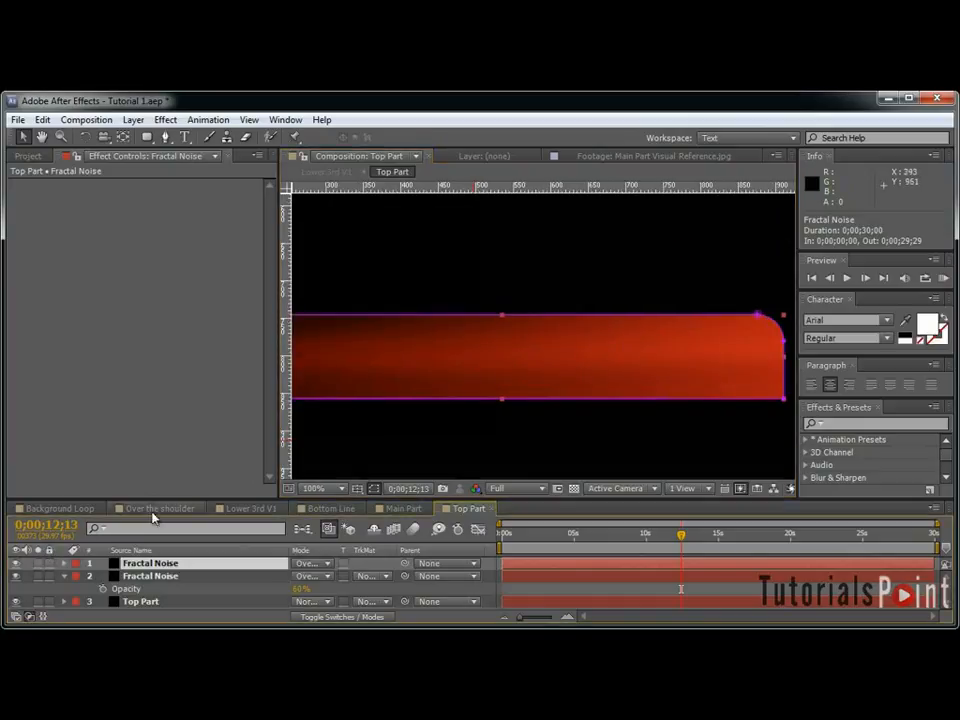
pyautogui.click(16, 564)
pyautogui.click(16, 564)
pyautogui.click(16, 564)
pyautogui.click(16, 564)
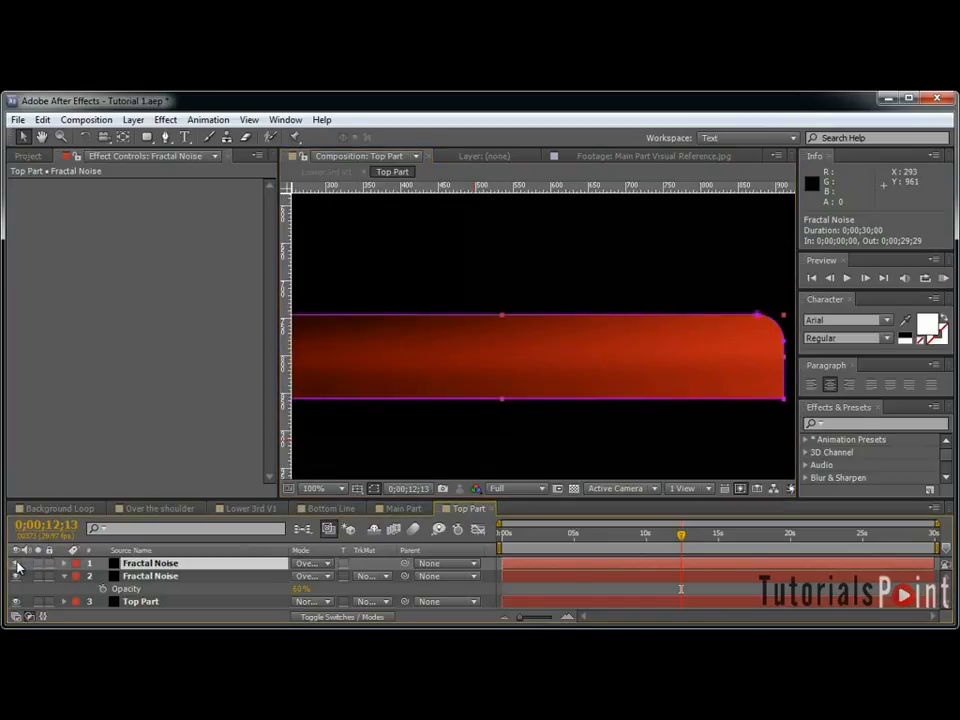
pyautogui.click(66, 577)
pyautogui.scroll(-2, 548, 410)
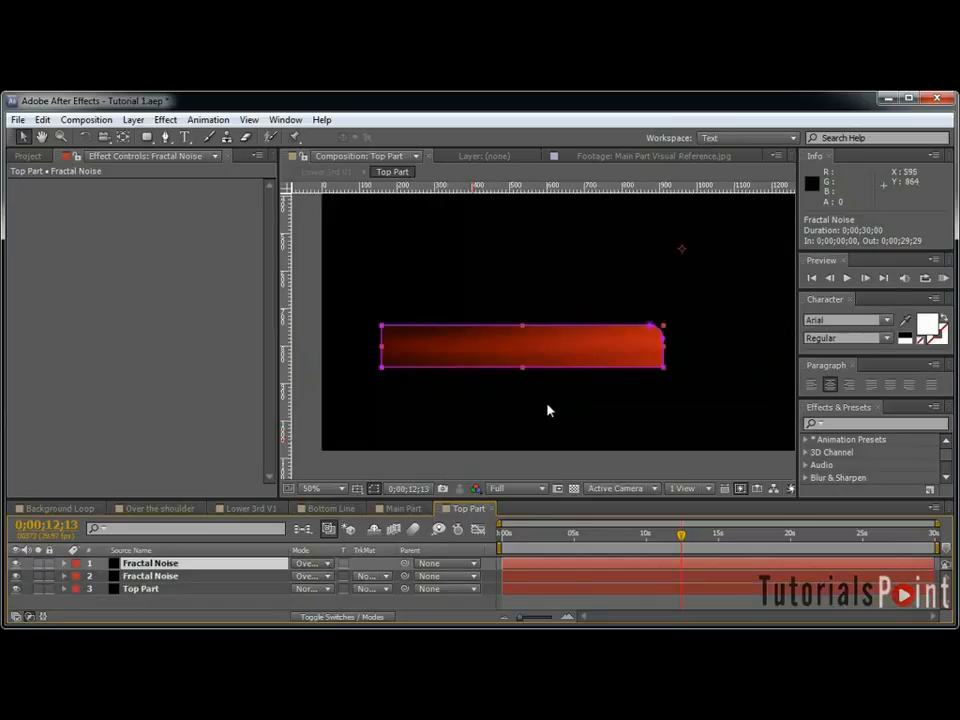
# Close the Top Part composition and check the assembled bars in Lower 3rd V1 at 0;00;11;21.
pyautogui.click(491, 509)
pyautogui.click(322, 509)
pyautogui.click(248, 509)
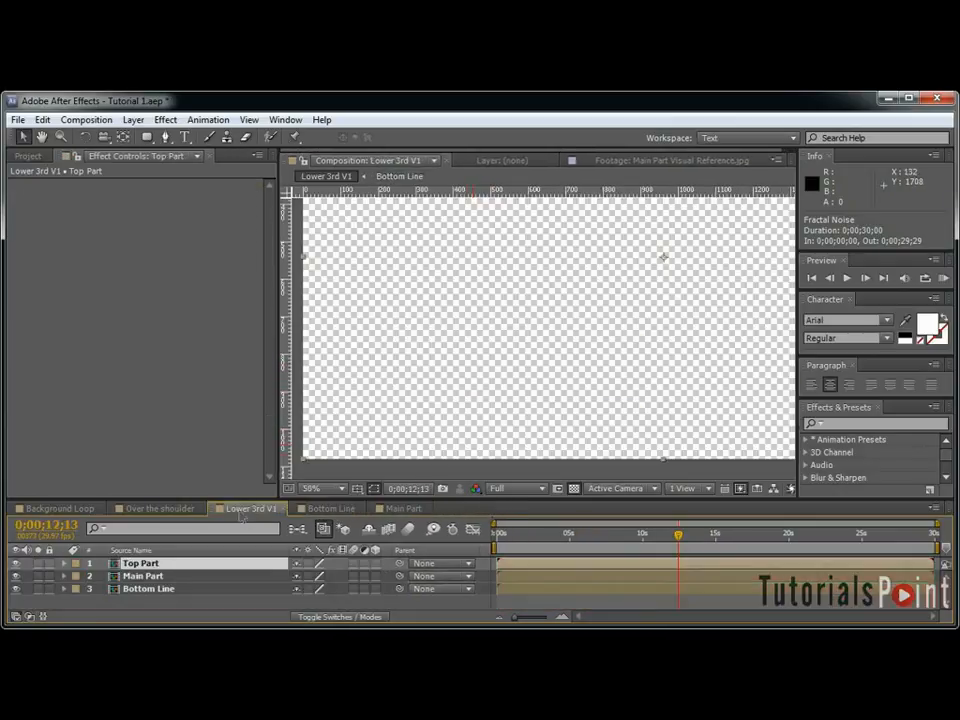
pyautogui.press('`')
pyautogui.moveTo(876, 421); pyautogui.dragTo(718, 409)
pyautogui.press('`')
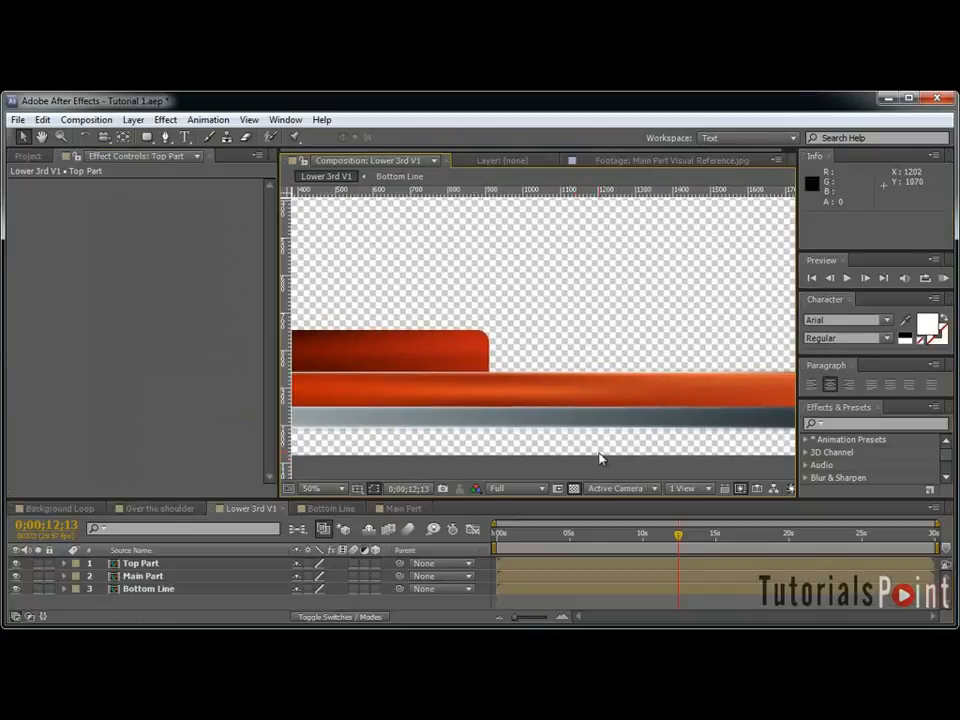
pyautogui.moveTo(690, 542); pyautogui.dragTo(667, 540)
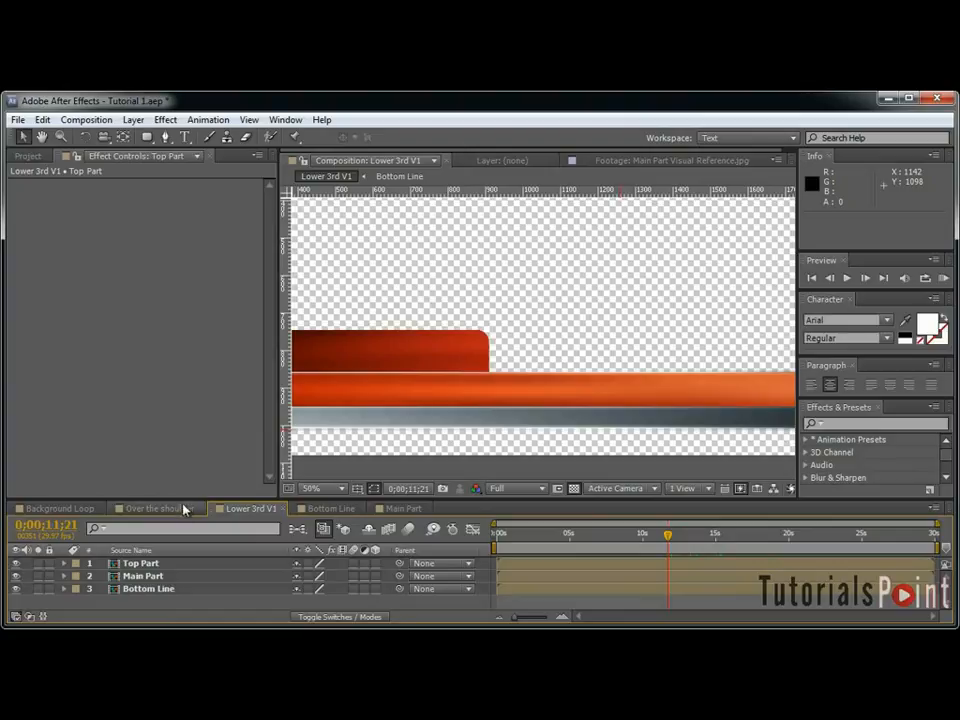
# Apply a Bevel Alpha effect to the Top Part layer in Lower 3rd V1.
pyautogui.click(176, 566)
pyautogui.click(166, 120)
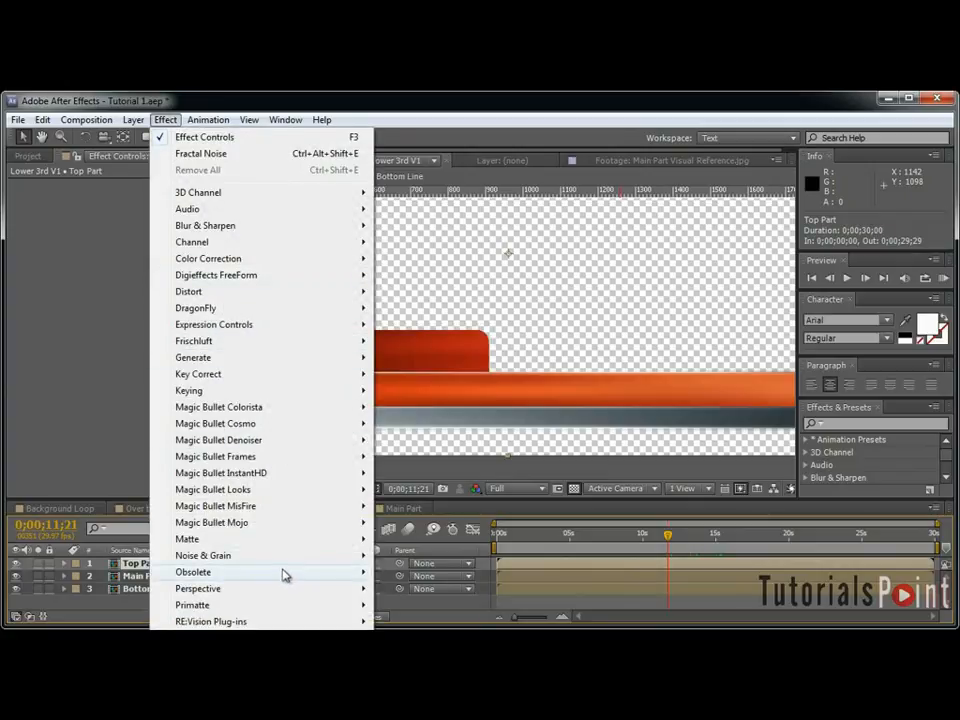
pyautogui.moveTo(288, 588)
pyautogui.click(440, 605)
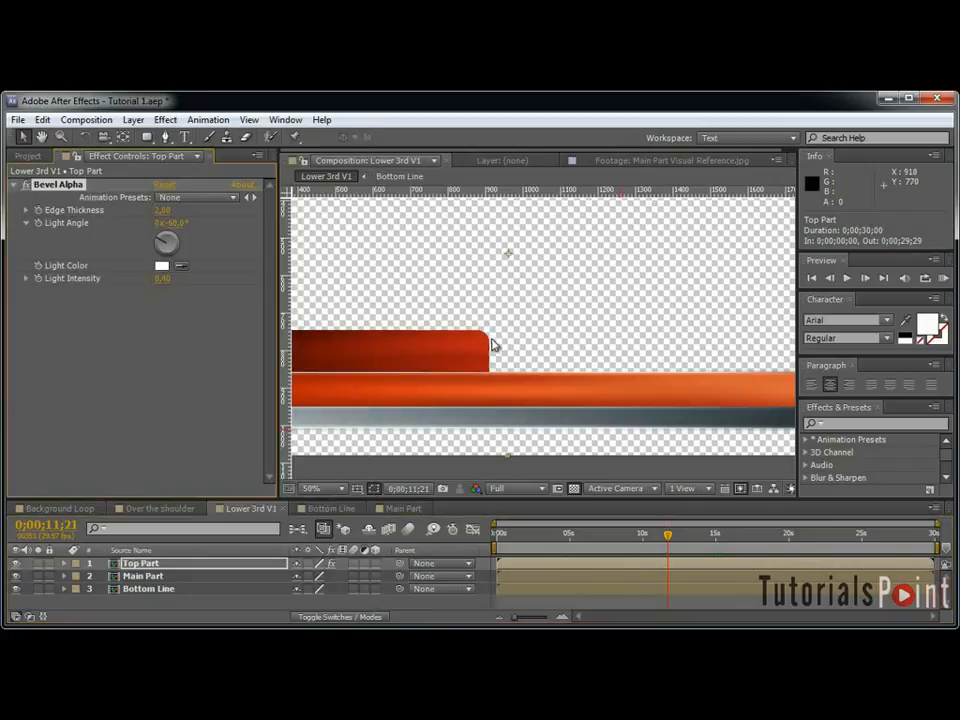
pyautogui.scroll(2, 494, 349)
pyautogui.moveTo(486, 349); pyautogui.dragTo(686, 337)
# Set the Top Part bevel's light angle to 60° and its light intensity to 1.
pyautogui.click(178, 223)
pyautogui.write('60')
pyautogui.press('Return')
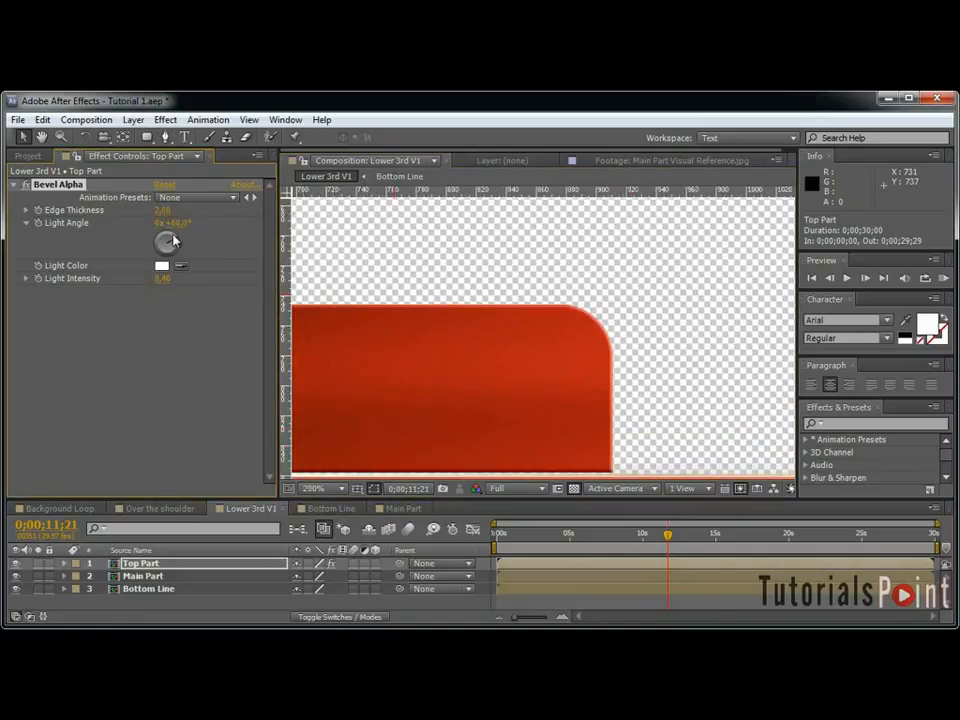
pyautogui.click(163, 279)
pyautogui.write('1')
pyautogui.press('Return')
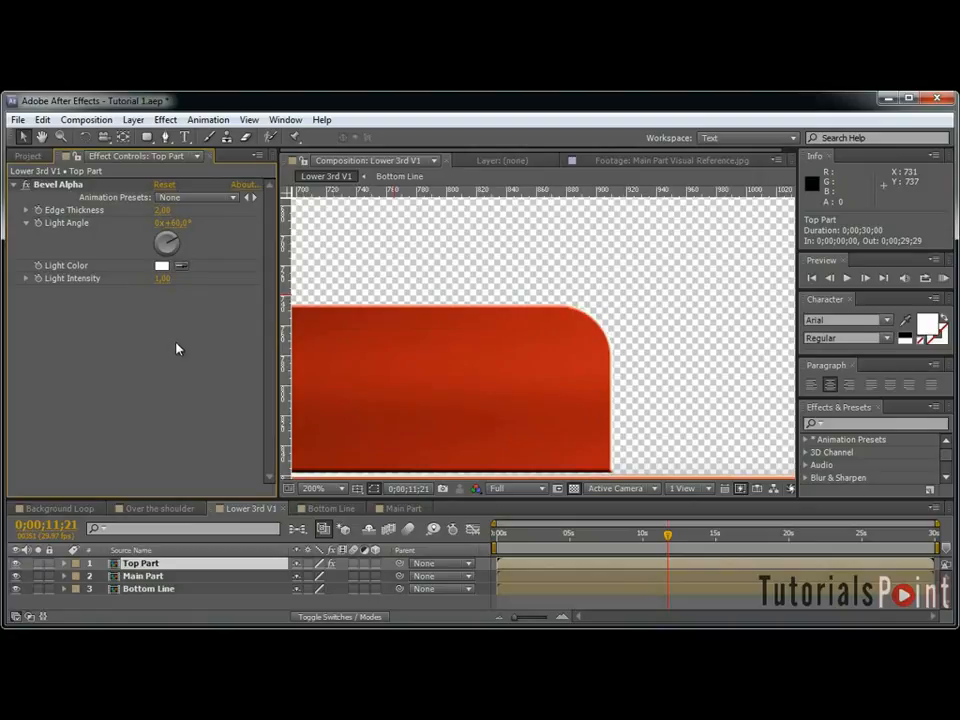
pyautogui.scroll(-1, 463, 270)
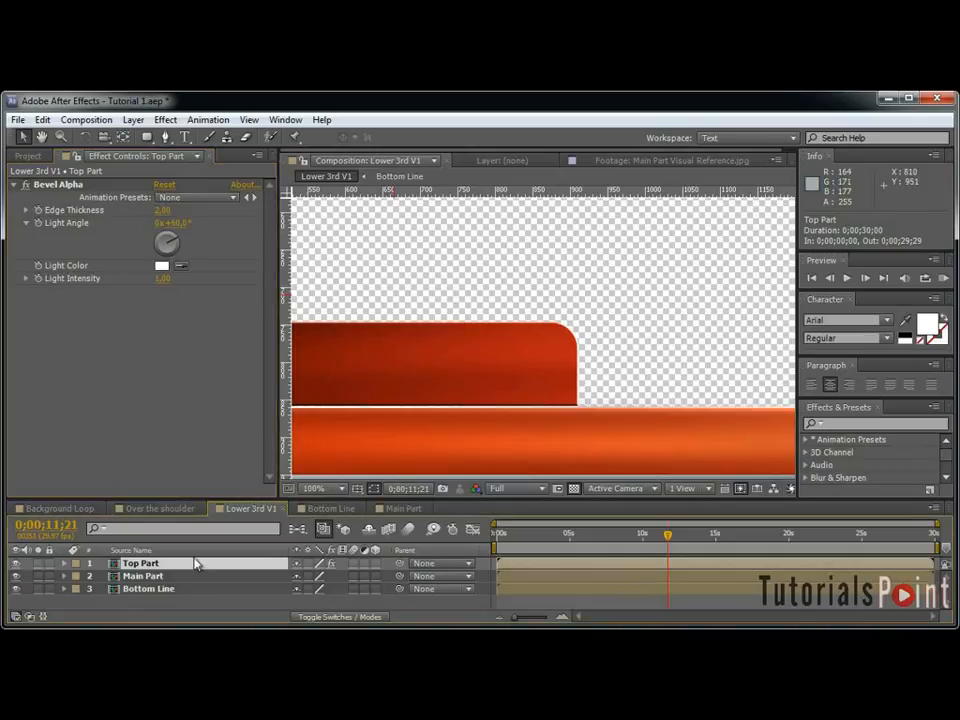
# Move the Top Part layer below Bottom Line and nudge it down to position 960, 550.
pyautogui.moveTo(196, 565); pyautogui.dragTo(197, 594)
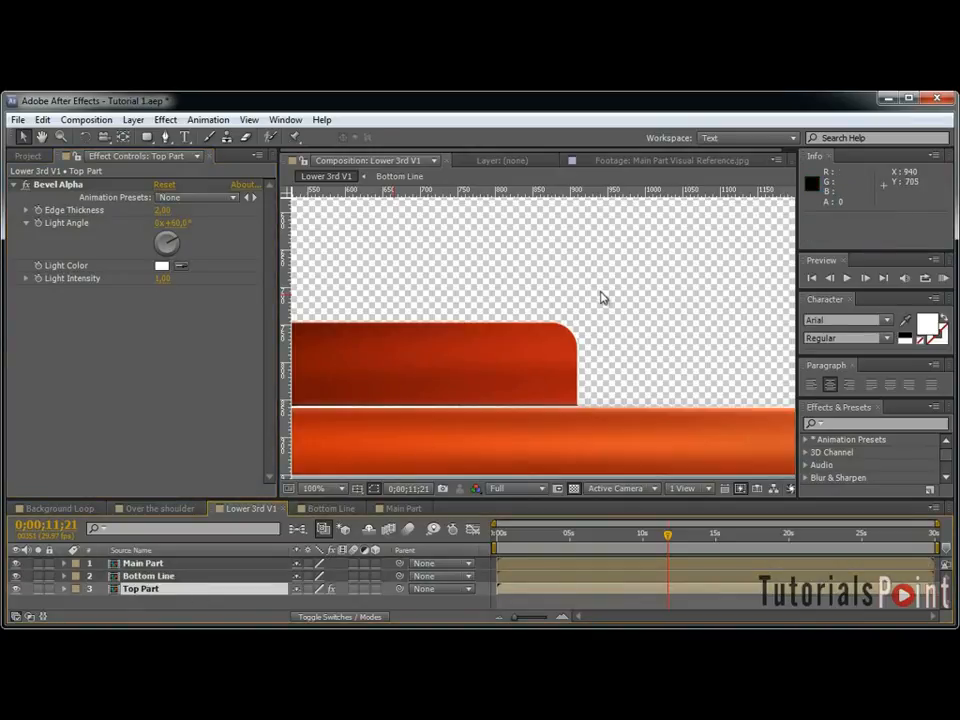
pyautogui.scroll(1, 603, 300)
pyautogui.scroll(-1, 598, 292)
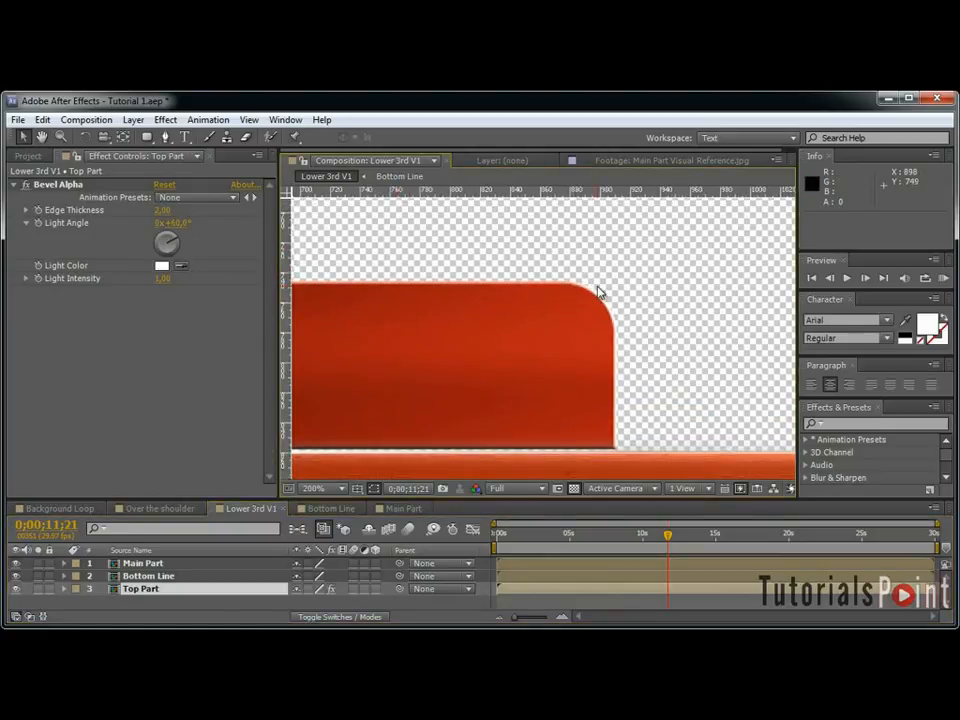
pyautogui.hotkey('shift', 'Down')
pyautogui.hotkey('shift', 'Down')
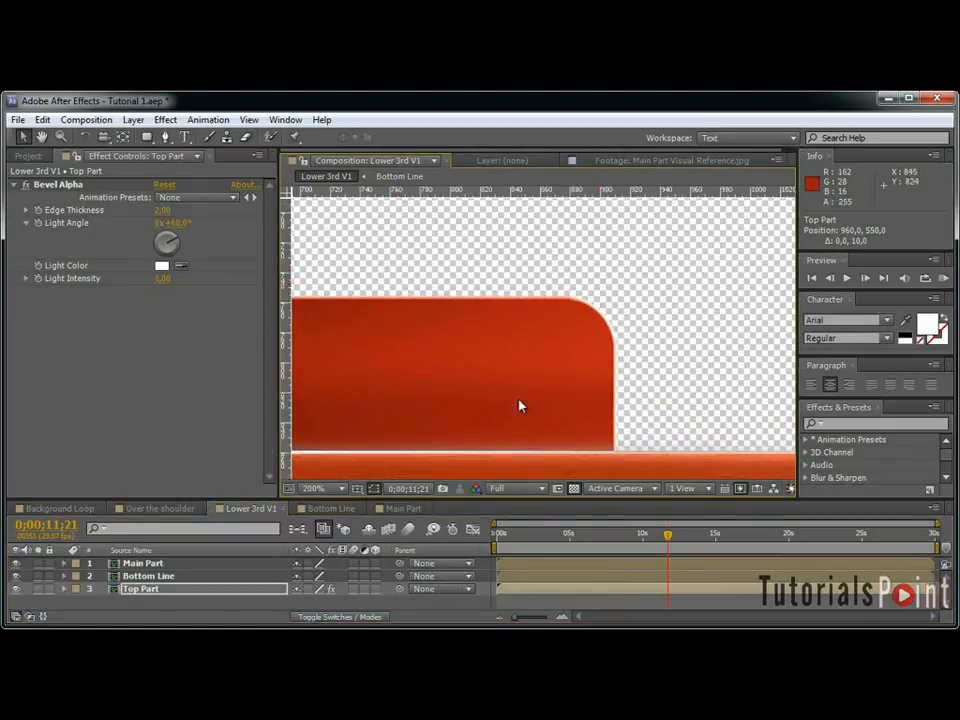
# Turn off the transparency grid to view the whole lower third on black.
pyautogui.scroll(-3, 597, 289)
pyautogui.click(573, 488)
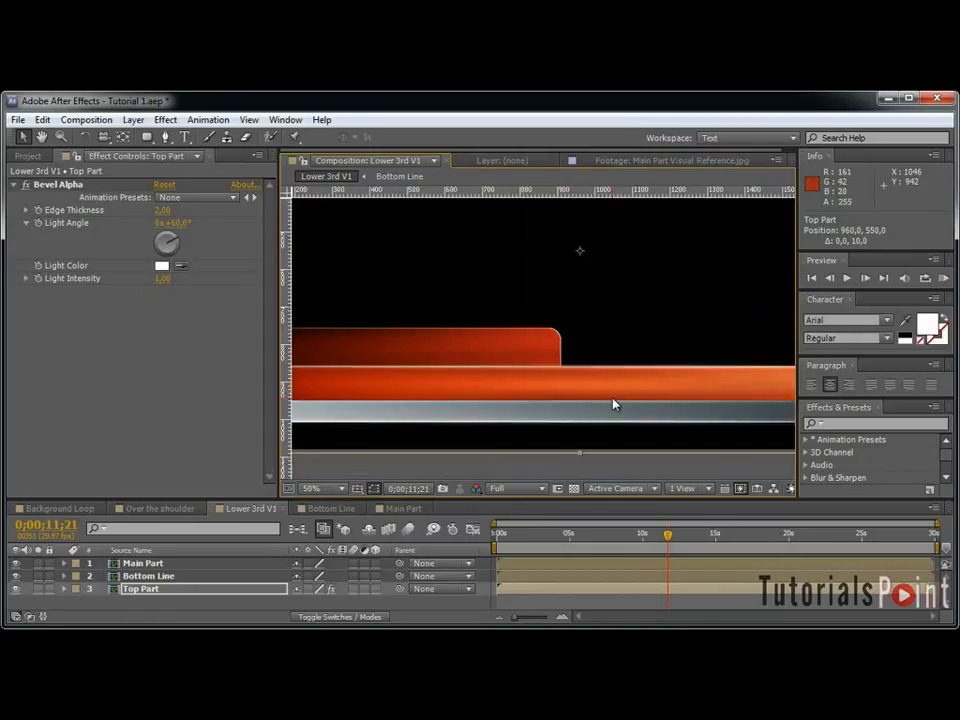
pyautogui.scroll(-2, 614, 404)
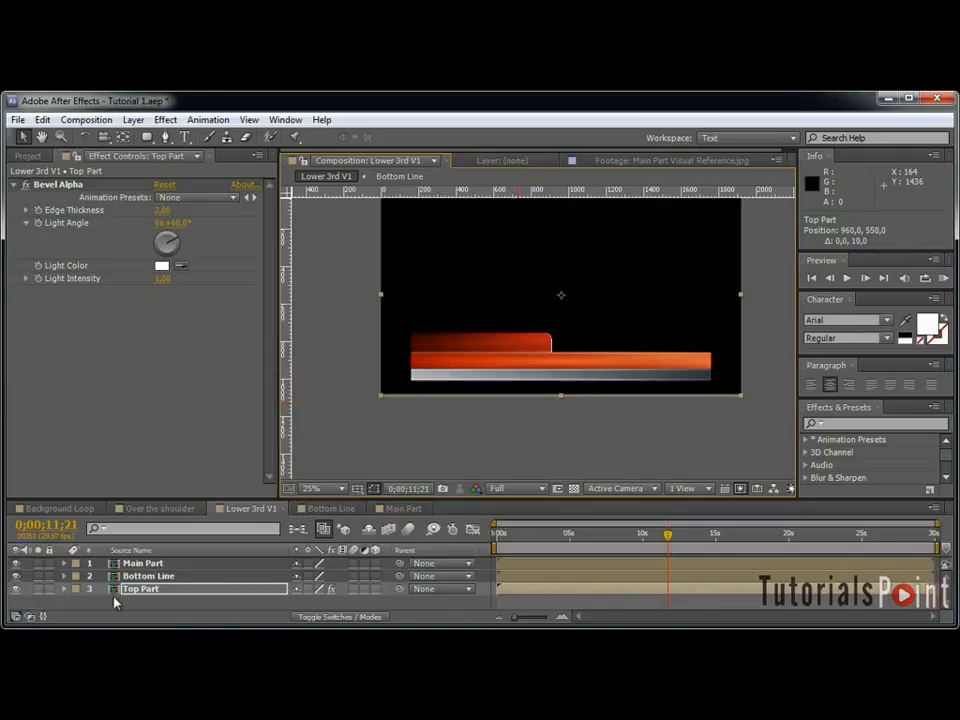
# Apply a Drop Shadow effect to the Bottom Line layer with an opacity of 65%.
pyautogui.click(145, 576)
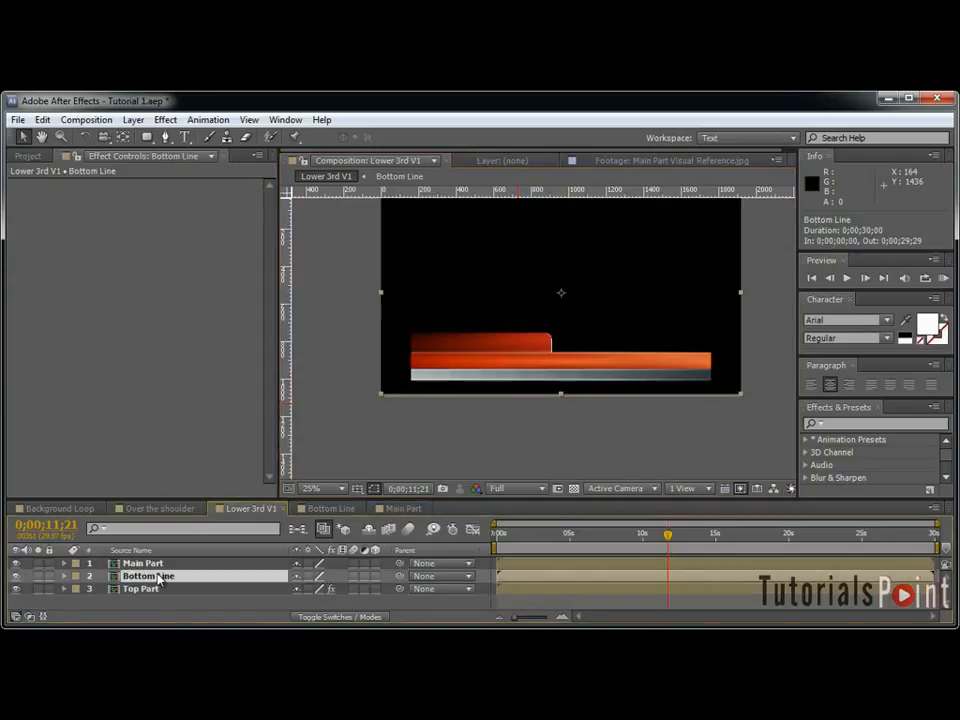
pyautogui.click(165, 119)
pyautogui.moveTo(257, 589)
pyautogui.click(430, 637)
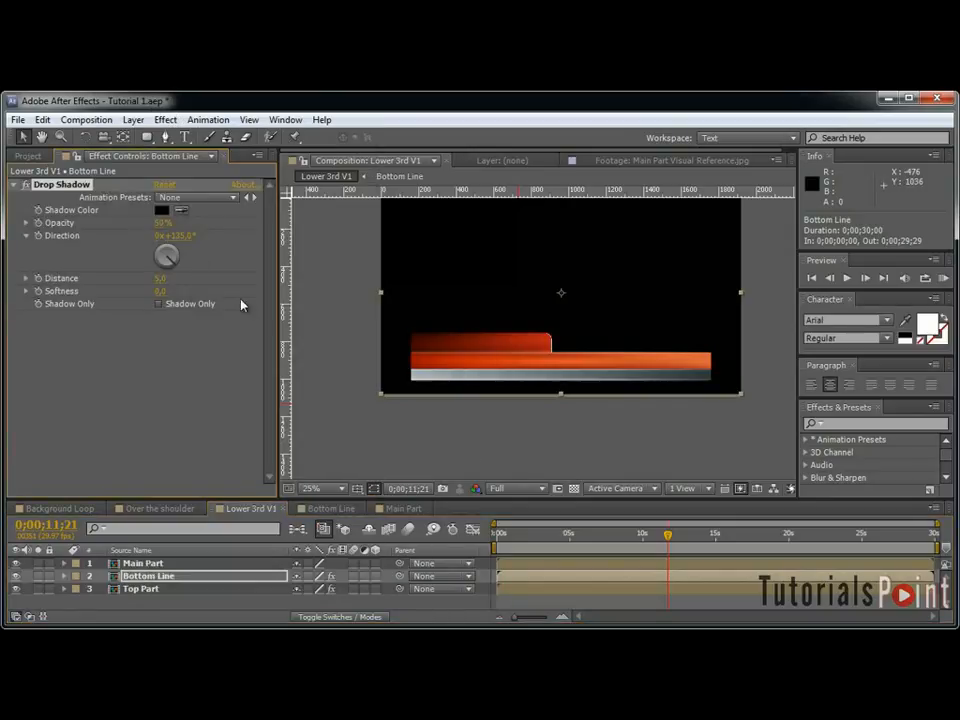
pyautogui.click(166, 222)
pyautogui.write('85')
pyautogui.press('Return')
# Set the Bottom Line shadow's direction to 180°, distance to 3 and softness to 10.
pyautogui.press('.')
pyautogui.press('.')
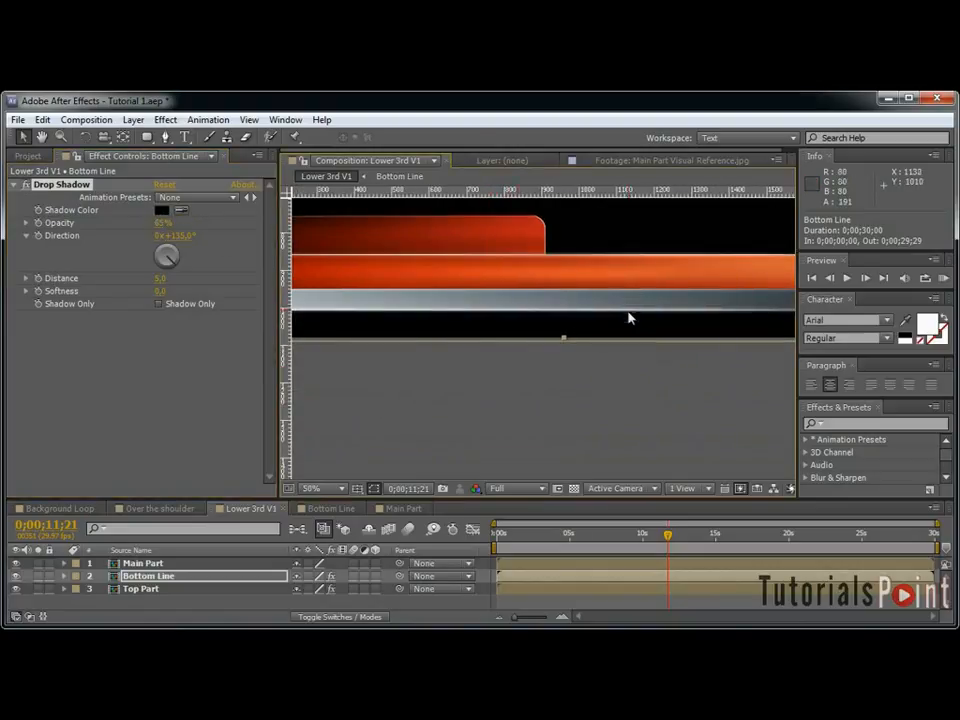
pyautogui.press('.')
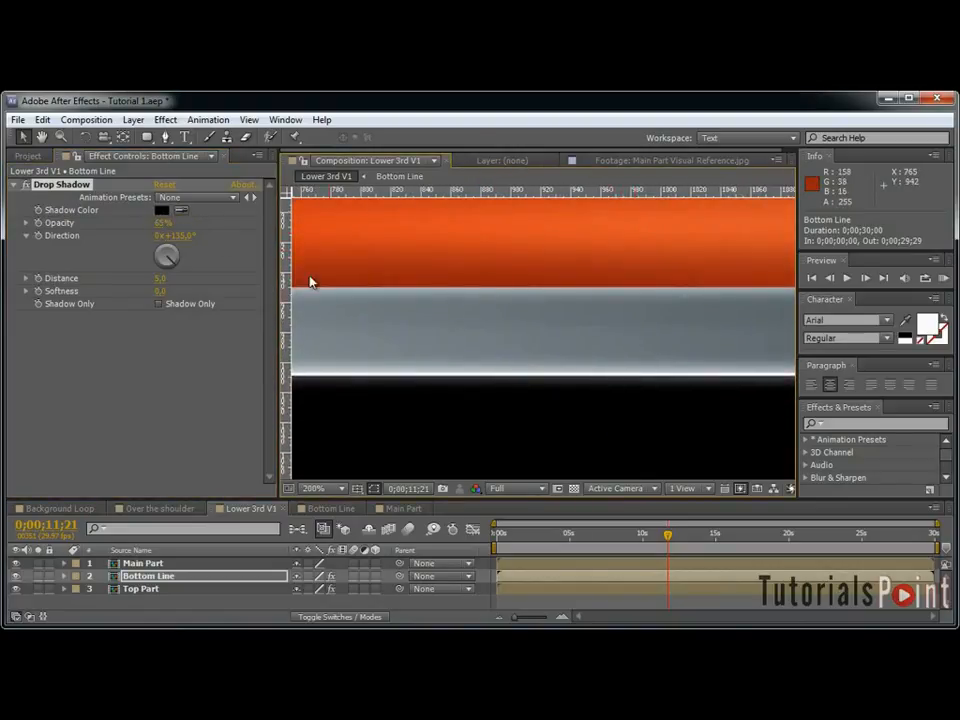
pyautogui.click(178, 236)
pyautogui.write('180')
pyautogui.press('Return')
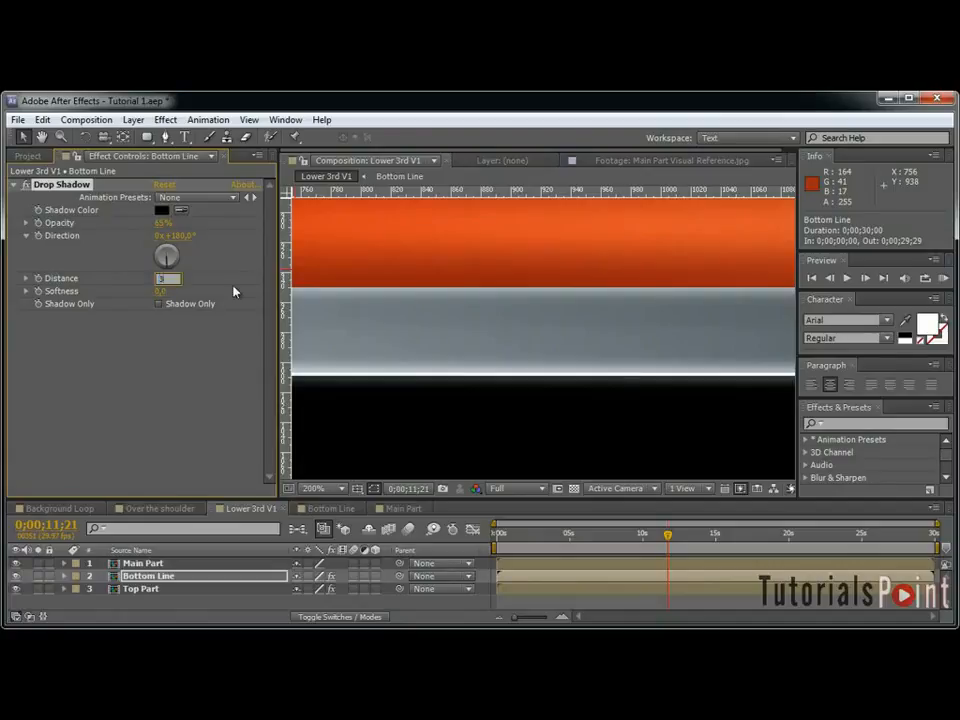
pyautogui.click(162, 291)
pyautogui.write('10')
pyautogui.press('Return')
# Paste the Drop Shadow onto the Main Part layer and set its opacity to 100% and direction to 135°.
pyautogui.click(141, 563)
pyautogui.hotkey('ctrl', 'v')
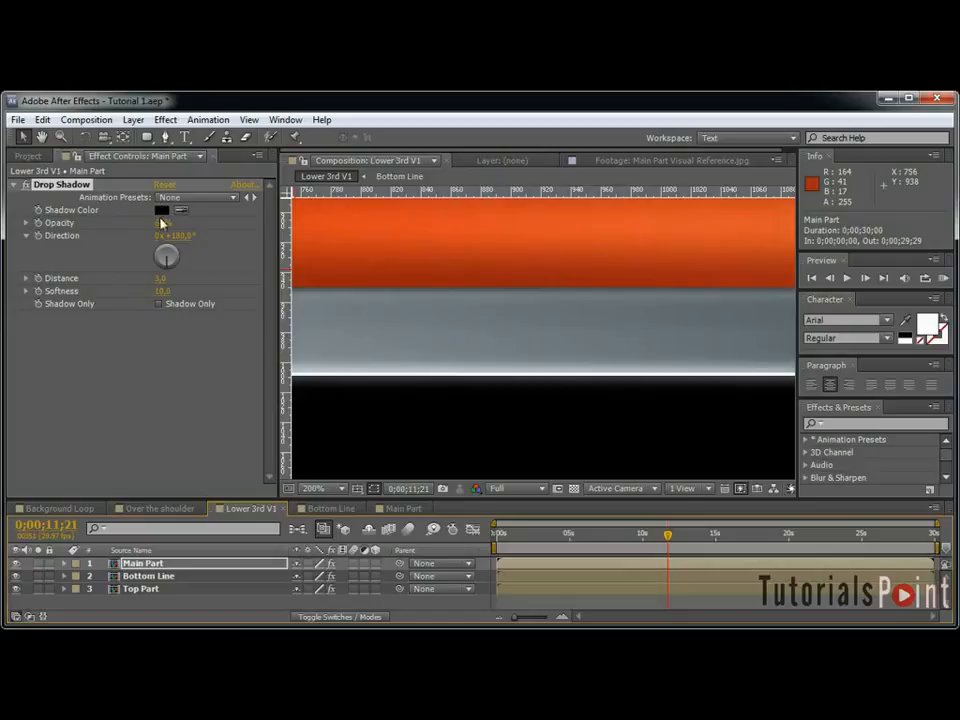
pyautogui.moveTo(168, 222); pyautogui.dragTo(527, 218)
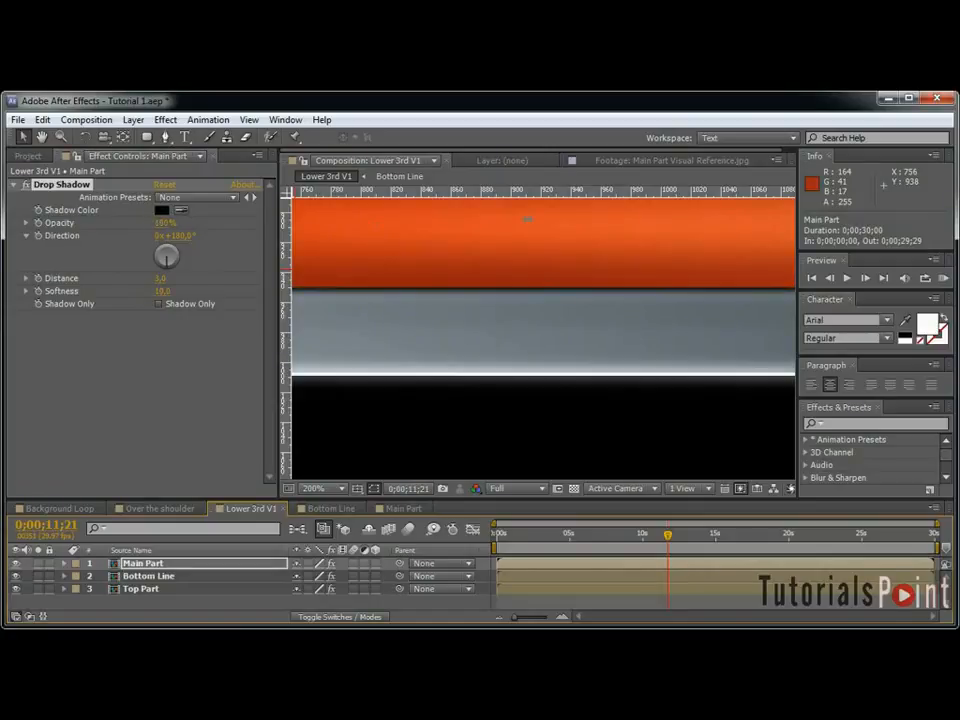
pyautogui.click(195, 236)
pyautogui.write('135')
pyautogui.press('Return')
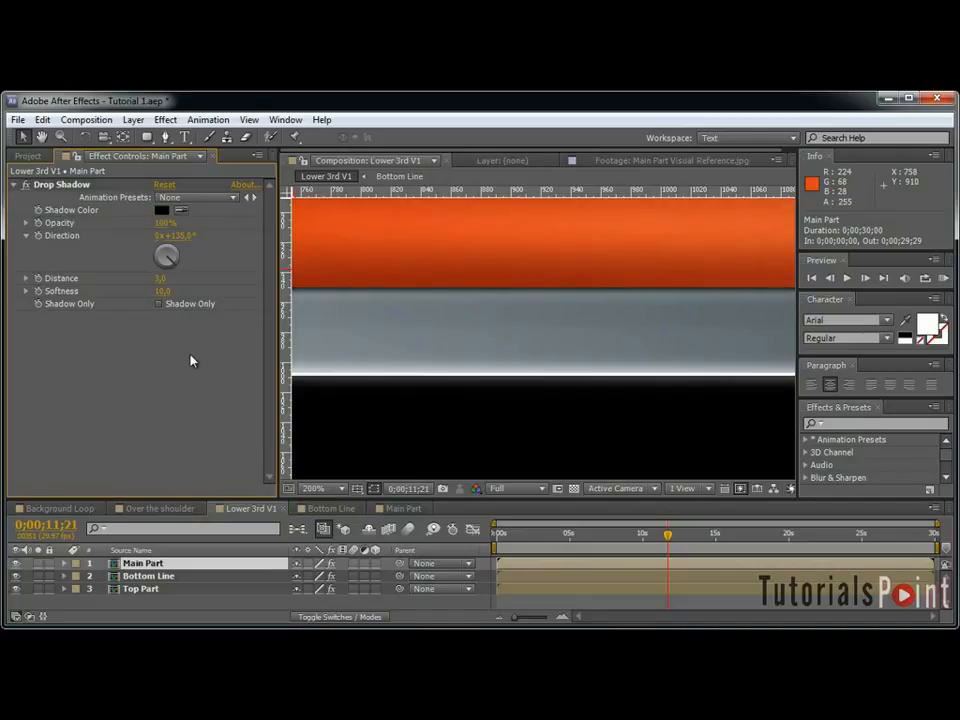
# Set the Main Part shadow's distance to 0 and softness to 35, and inspect its effect along the bars.
pyautogui.click(162, 279)
pyautogui.press('Tab')
pyautogui.write('35')
pyautogui.press('Return')
pyautogui.press('space')
pyautogui.moveTo(440, 222); pyautogui.dragTo(574, 379)
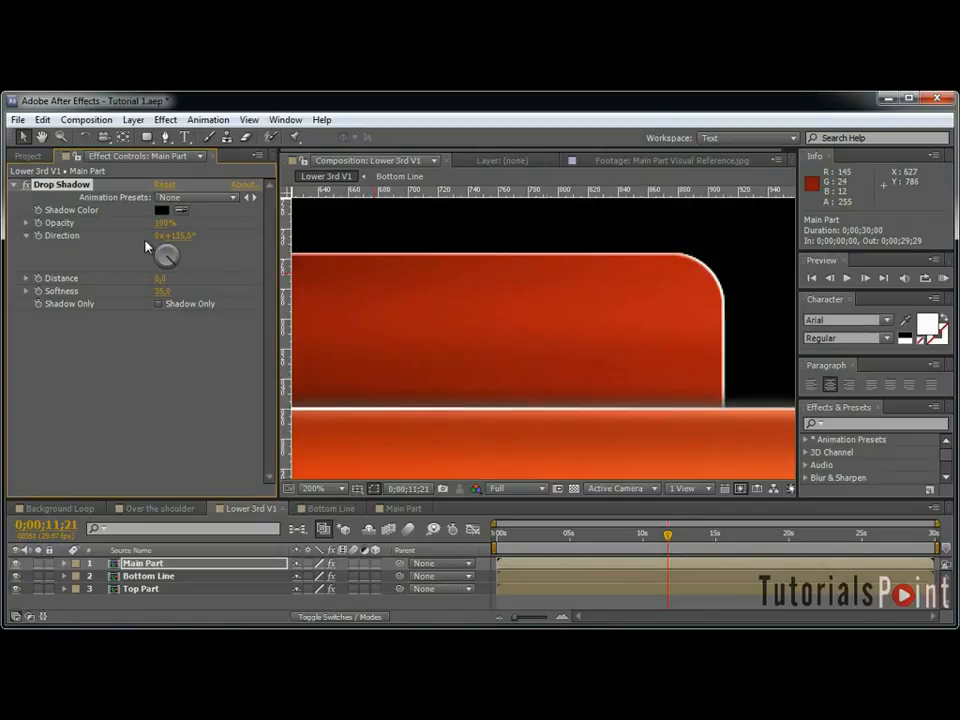
pyautogui.scroll(-3, 490, 321)
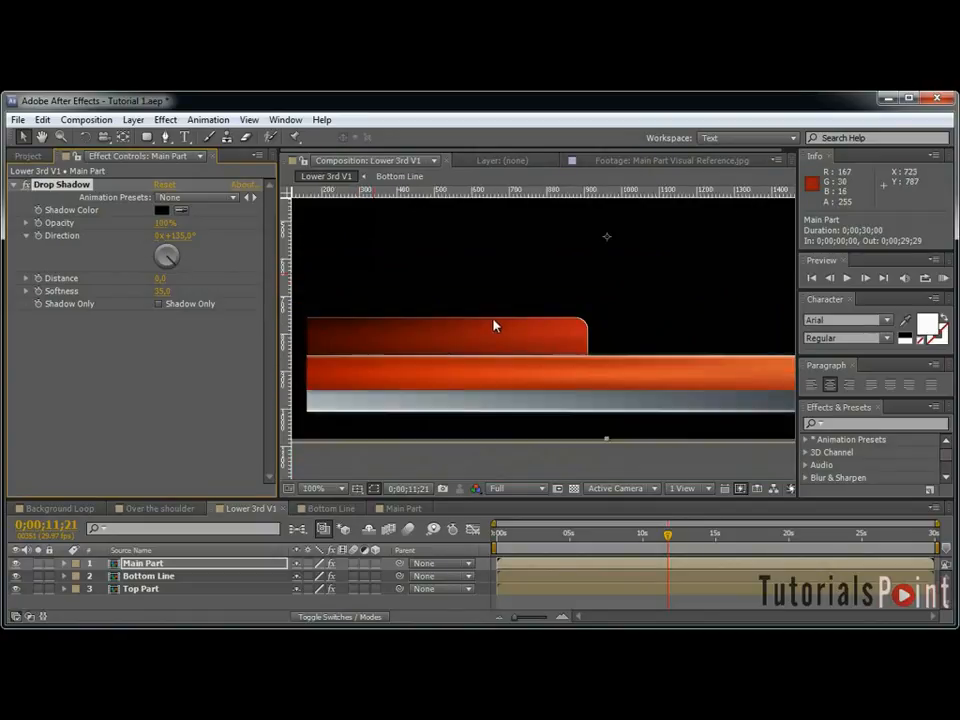
pyautogui.moveTo(662, 377); pyautogui.dragTo(482, 377)
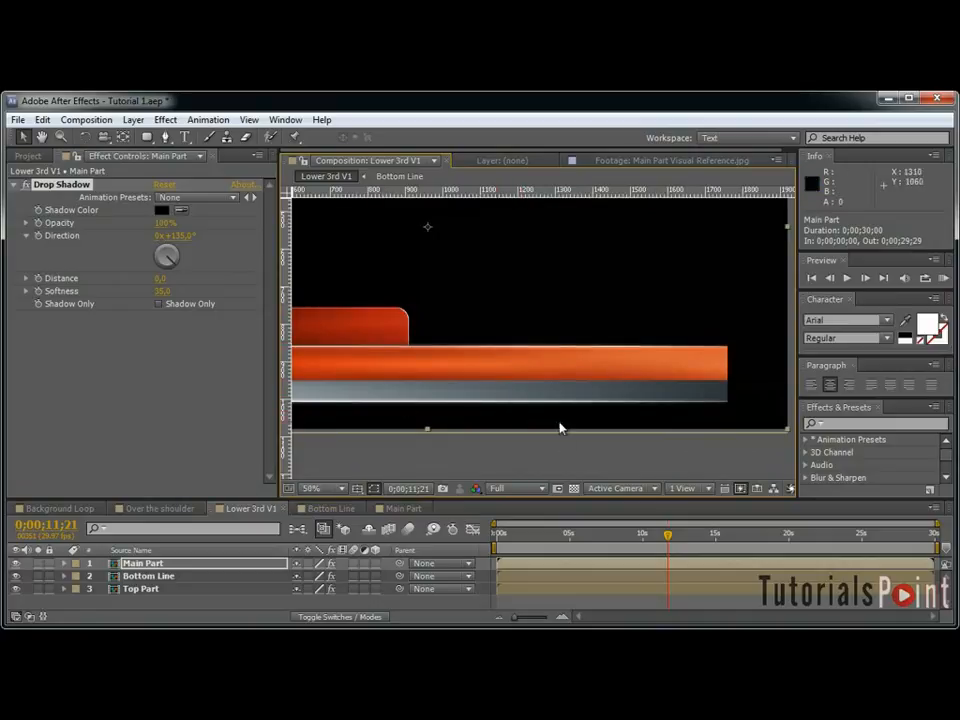
# Browse the lower third reference images and add Live Bottom reference.jpg as the top layer of Lower 3rd V1.
pyautogui.click(28, 156)
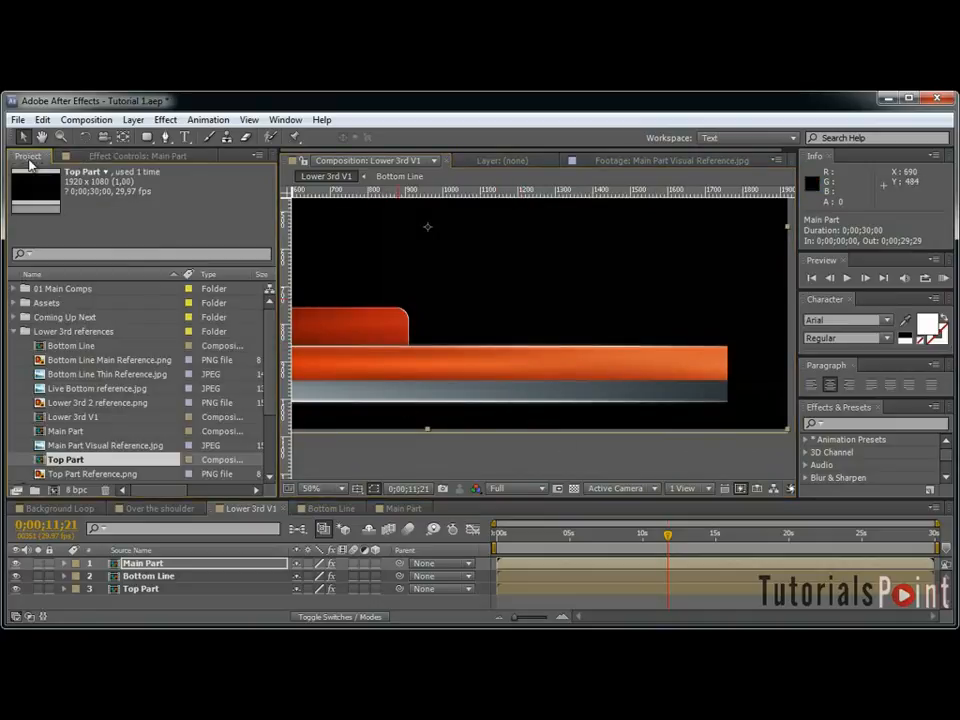
pyautogui.doubleClick(78, 360)
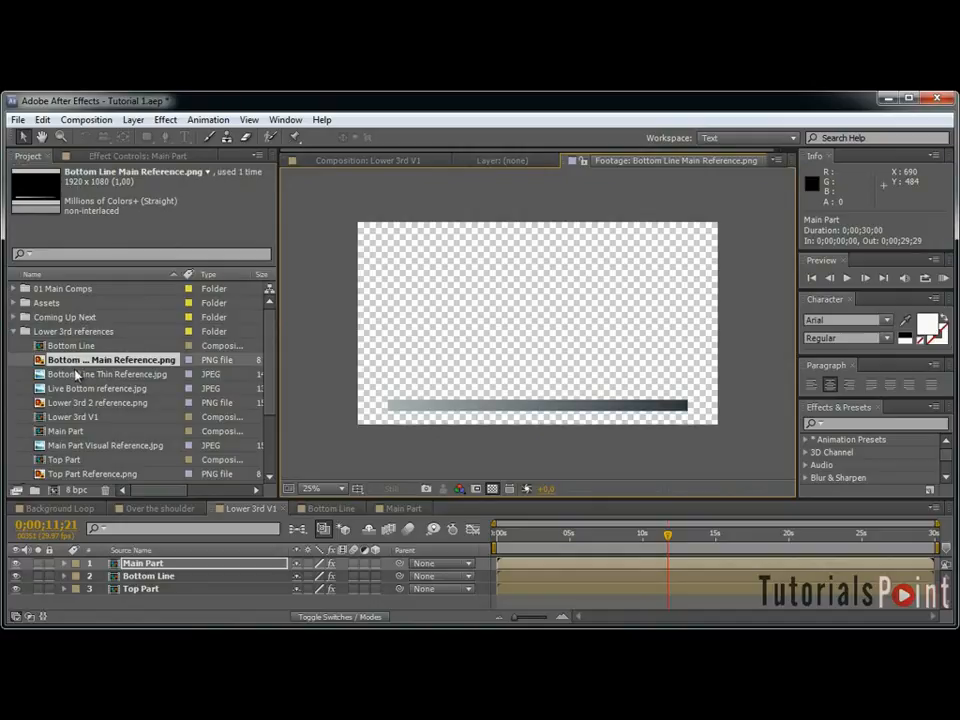
pyautogui.doubleClick(79, 375)
pyautogui.doubleClick(80, 388)
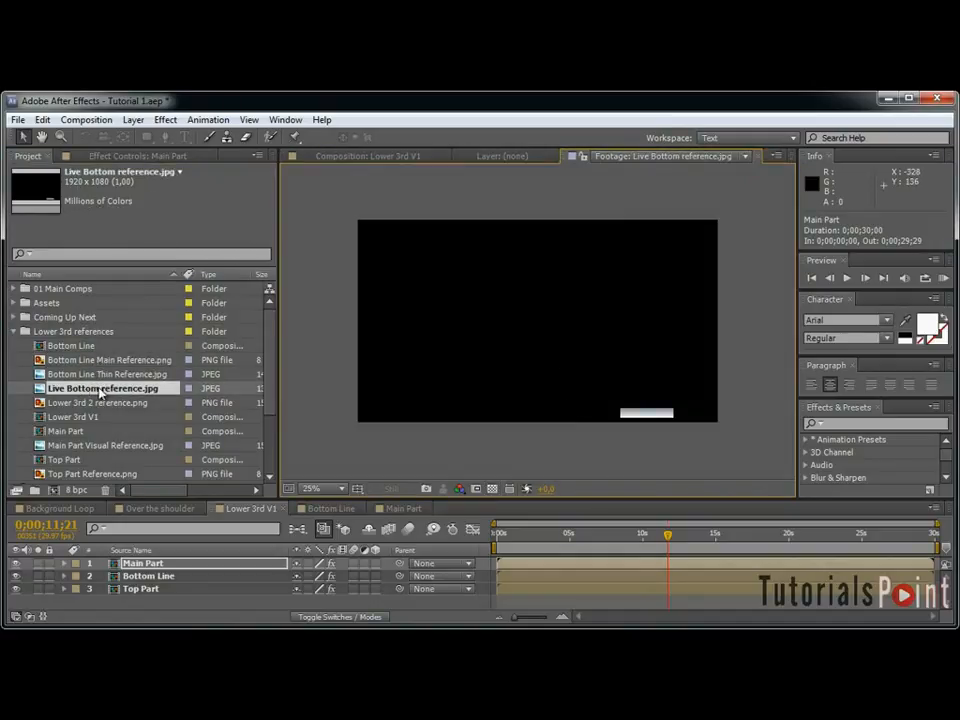
pyautogui.moveTo(88, 390); pyautogui.dragTo(162, 421)
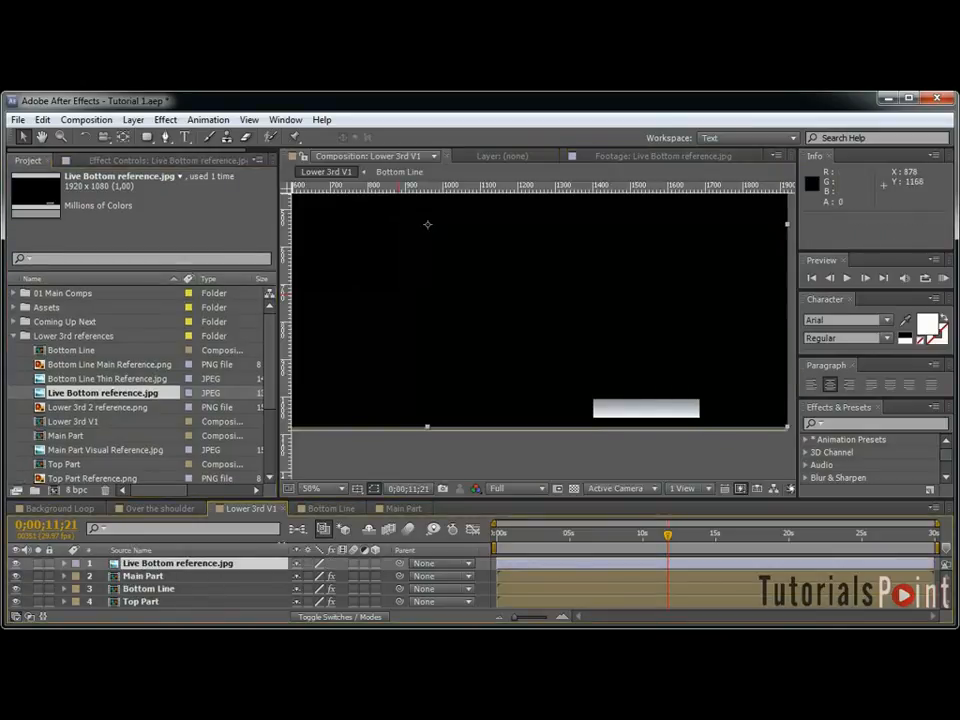
# Create a black solid named Live Box above the reference layer and turn off its visibility.
pyautogui.hotkey('ctrl', 'y')
pyautogui.write('Live Box')
pyautogui.press('Return')
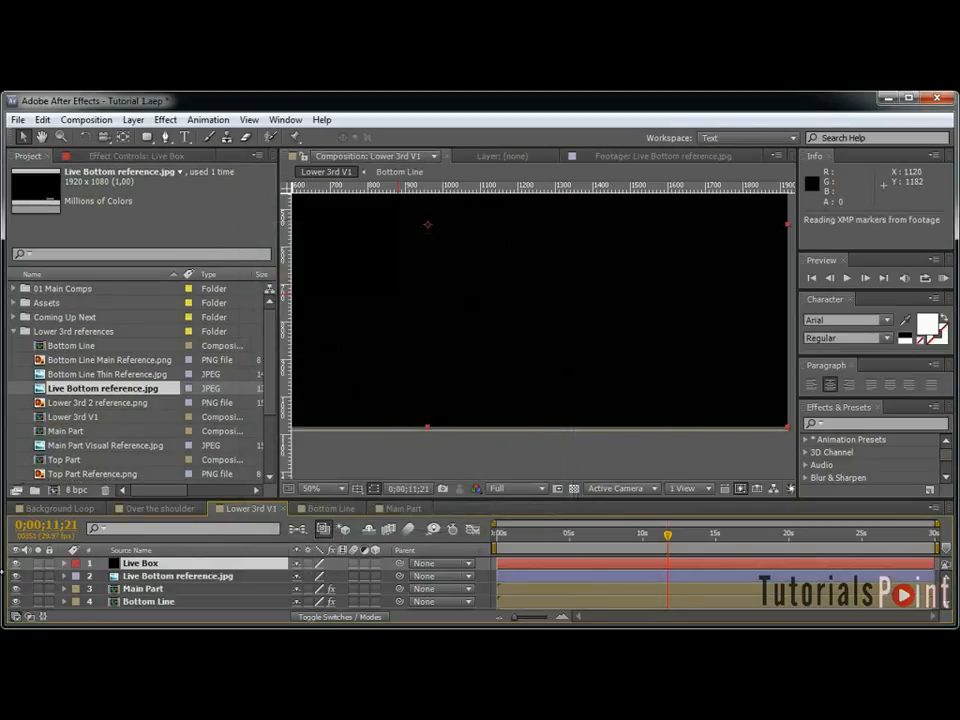
pyautogui.click(15, 564)
# Draw a rectangular mask about 220 by 50 px on Live Box, starting at the reference box's upper-left corner.
pyautogui.press('`')
pyautogui.scroll(4, 634, 501)
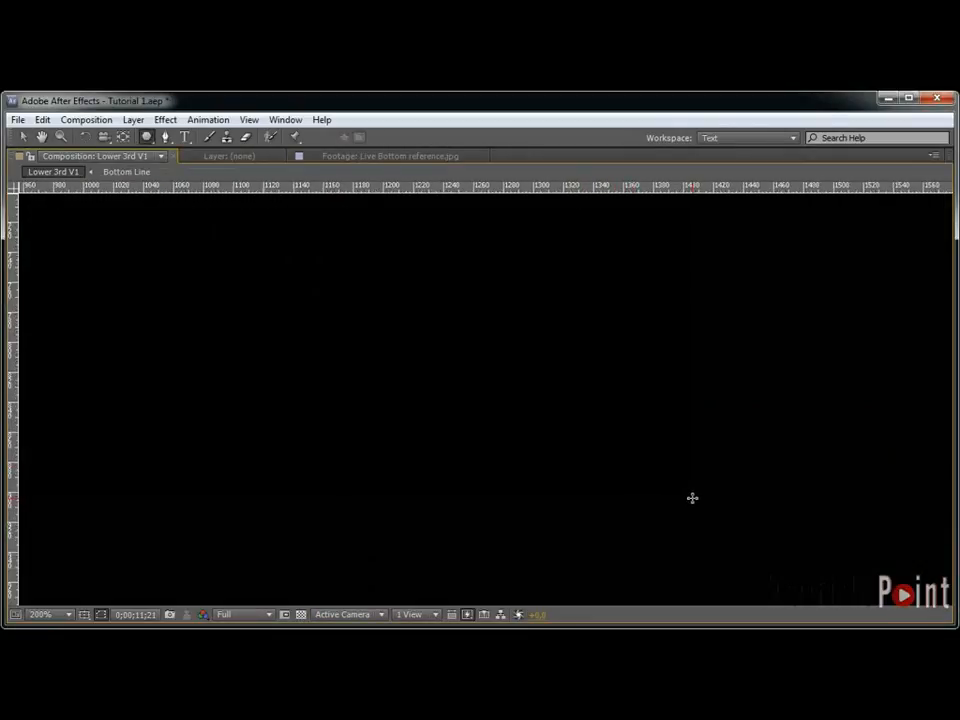
pyautogui.press('h')
pyautogui.moveTo(718, 534); pyautogui.dragTo(538, 270)
pyautogui.moveTo(626, 442); pyautogui.dragTo(506, 399)
pyautogui.scroll(1, 580, 394)
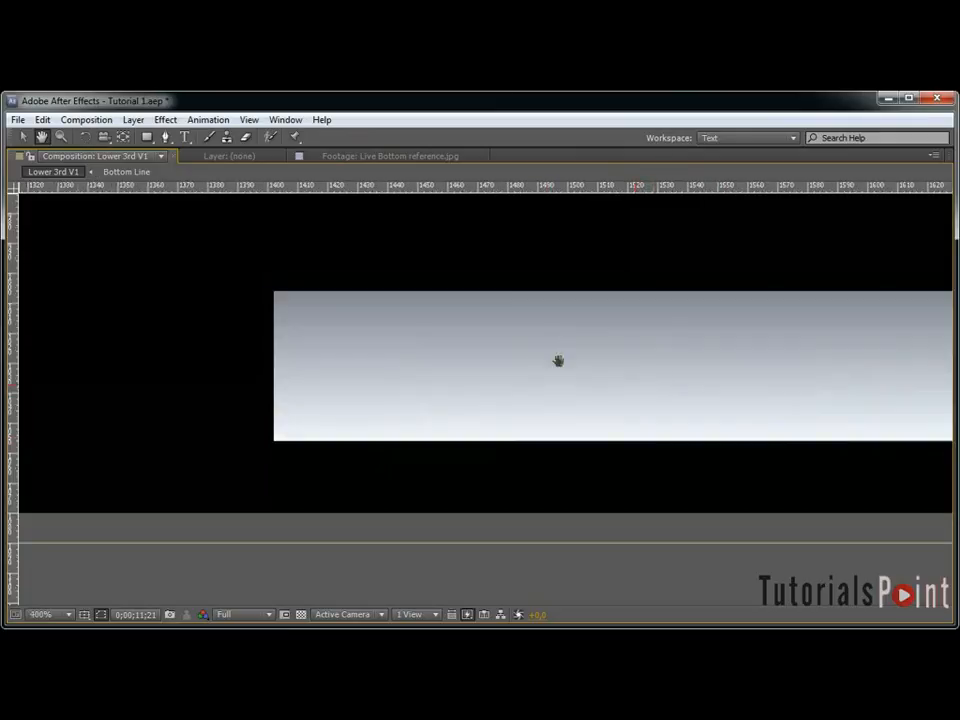
pyautogui.press('q')
pyautogui.moveTo(273, 291); pyautogui.dragTo(936, 443)
# Widen the mask to the reference box's right edge and make the Live Box layer visible again.
pyautogui.press('h')
pyautogui.moveTo(860, 391)
pyautogui.mouseDown()
pyautogui.moveTo(705, 388)
pyautogui.moveTo(490, 365)
pyautogui.mouseUp()
pyautogui.press('v')
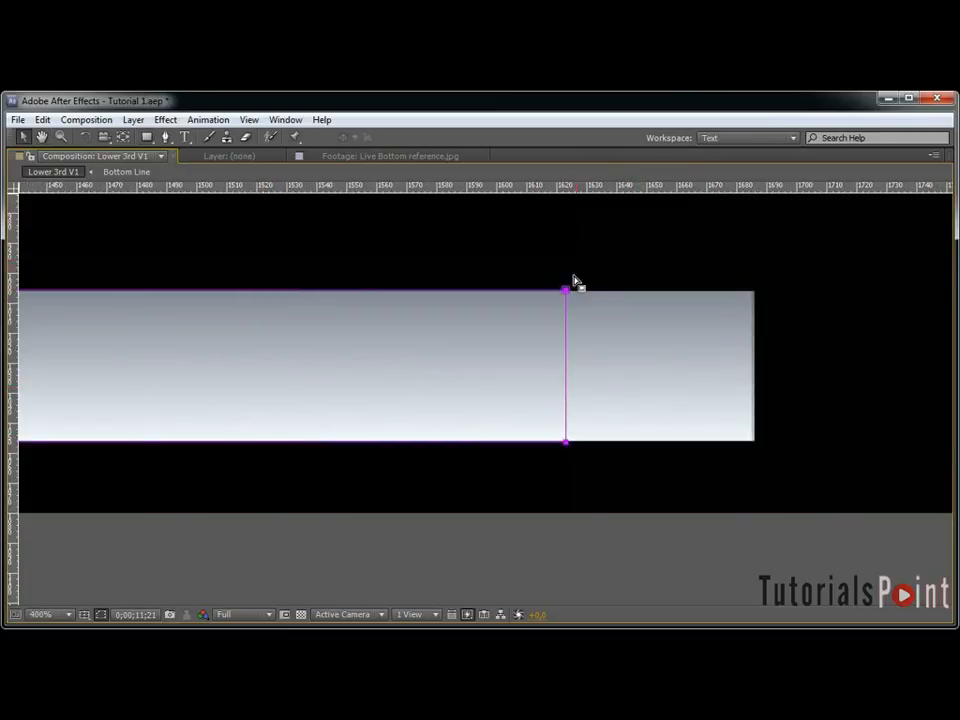
pyautogui.click(571, 370)
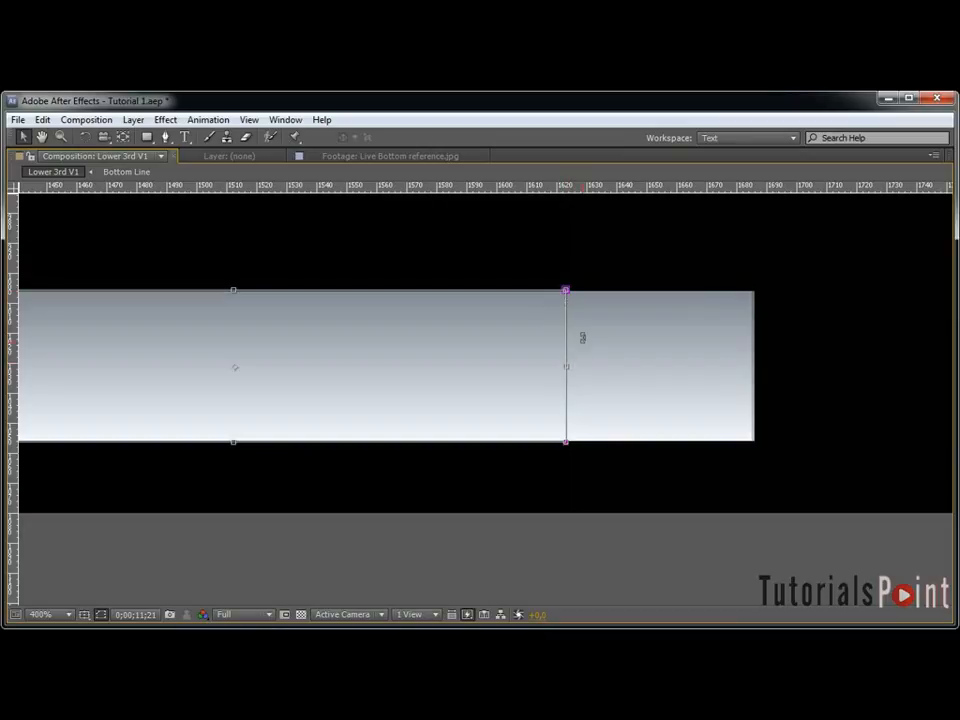
pyautogui.moveTo(566, 367); pyautogui.dragTo(760, 368)
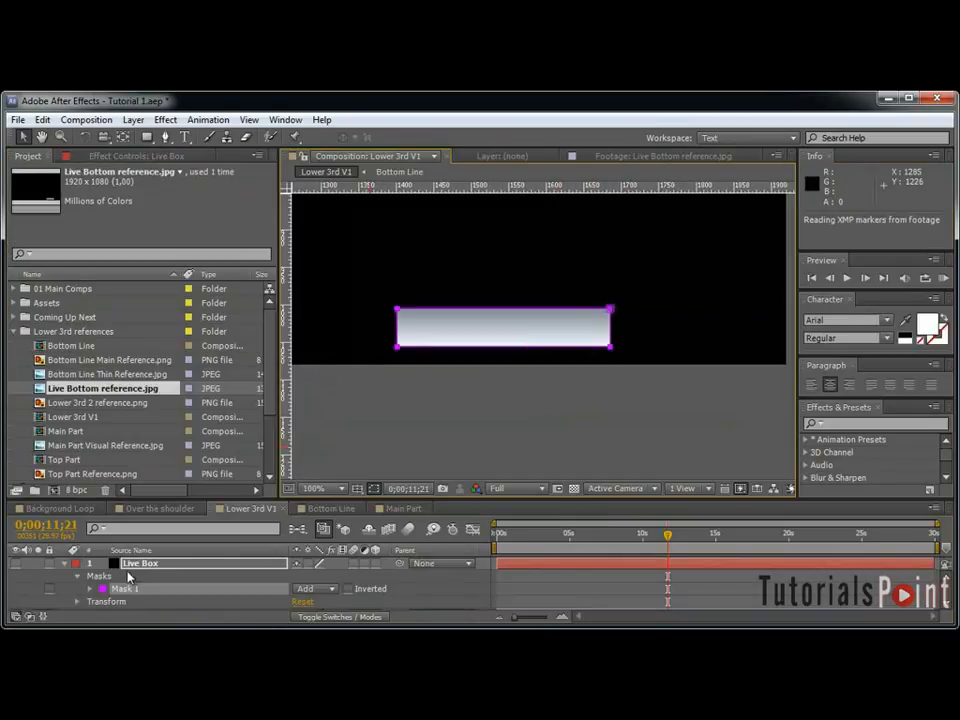
pyautogui.click(65, 564)
pyautogui.click(16, 563)
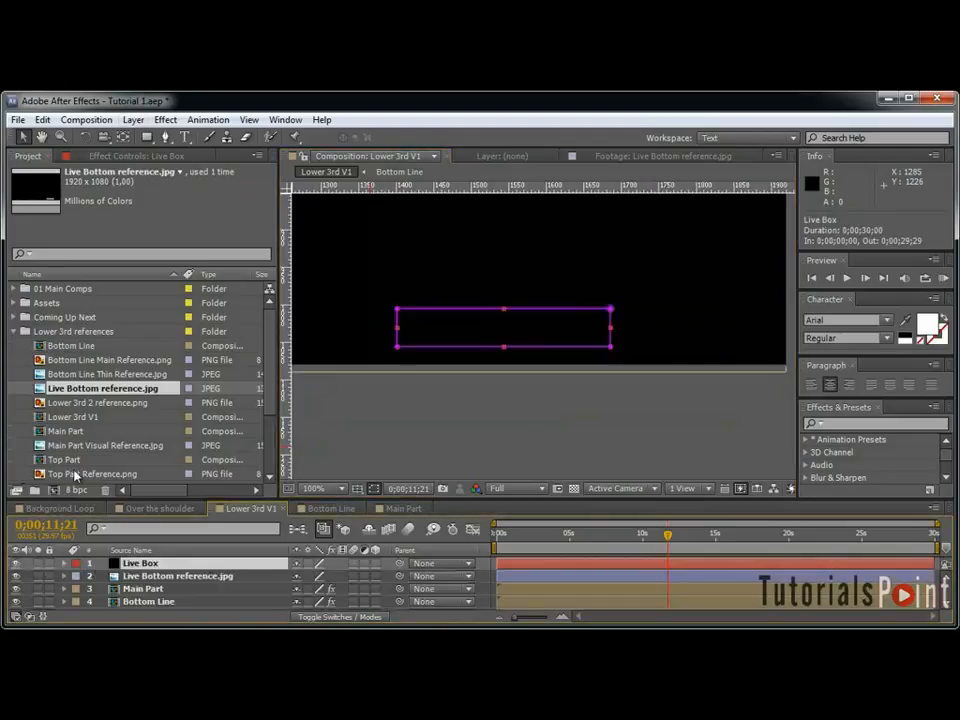
# Apply a Ramp effect to Live Box, starting at 1543, 1003 on the box's upper edge and ending at 1545, 1055.
pyautogui.click(165, 119)
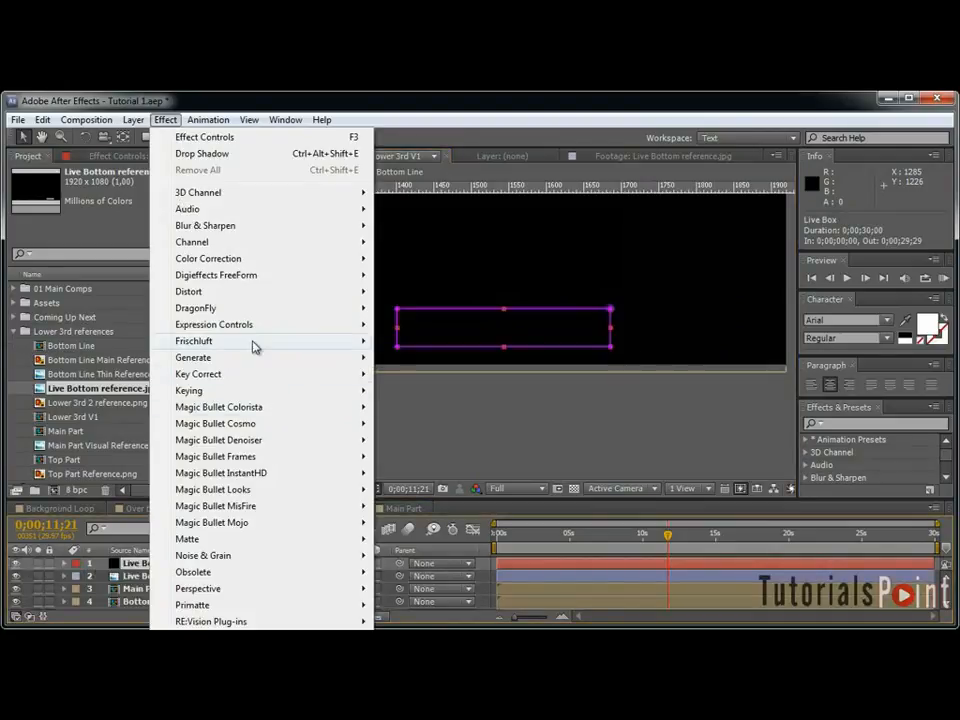
pyautogui.moveTo(268, 357)
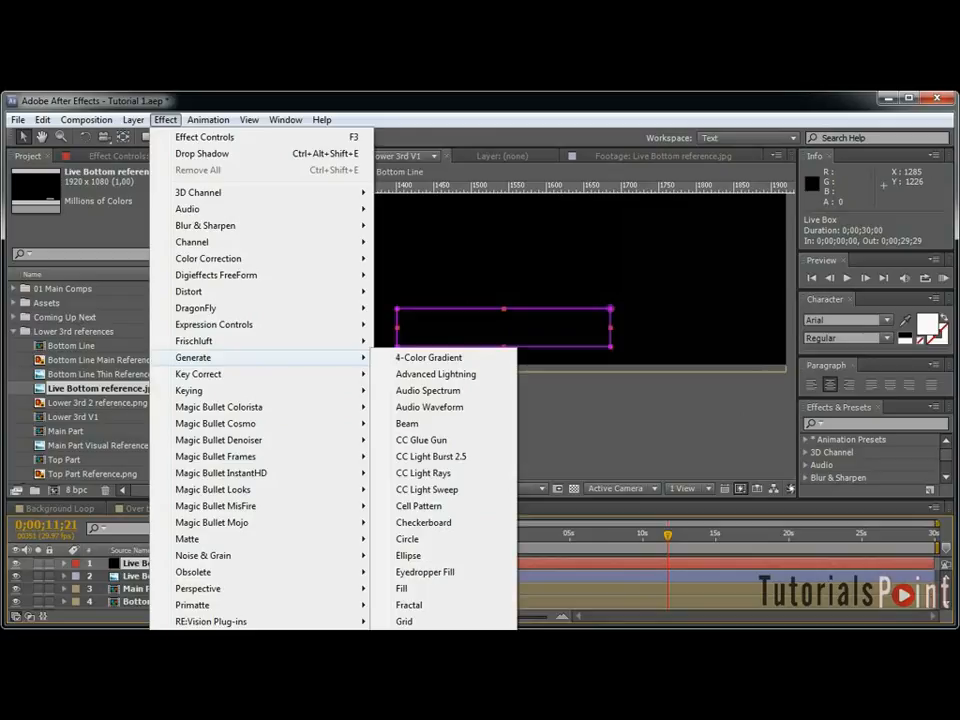
pyautogui.click(410, 687)
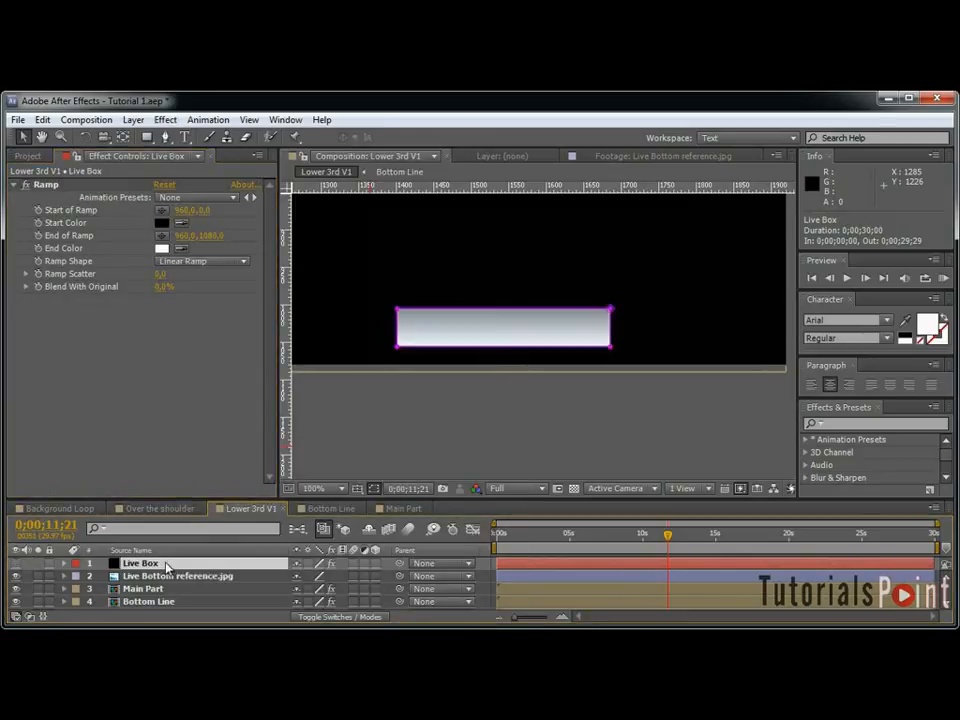
pyautogui.click(162, 210)
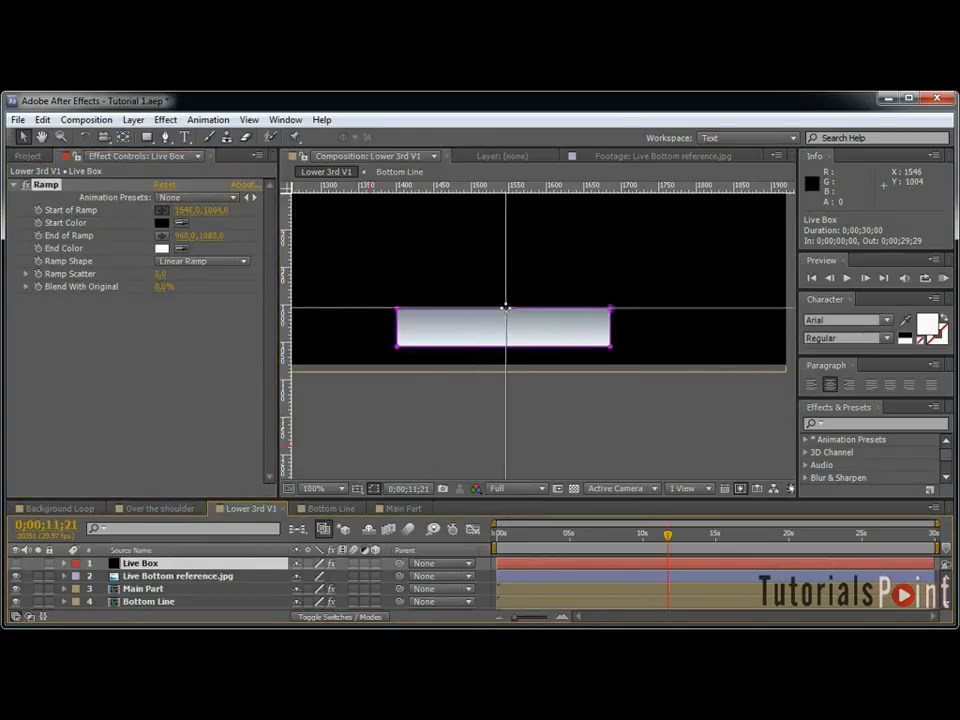
pyautogui.click(504, 307)
pyautogui.click(162, 235)
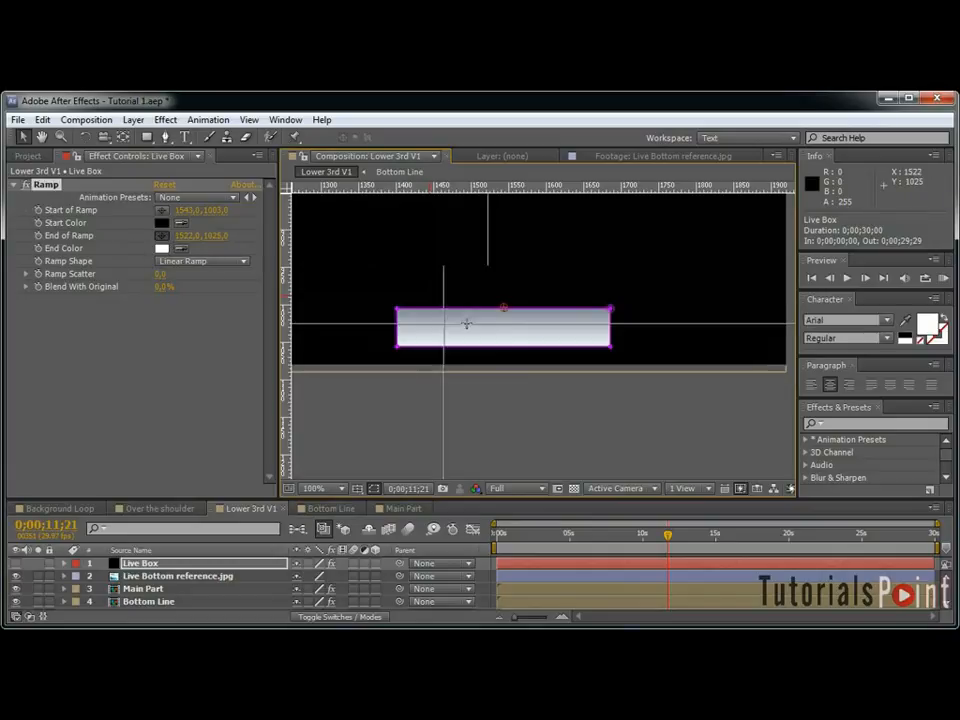
pyautogui.click(503, 343)
pyautogui.click(504, 345)
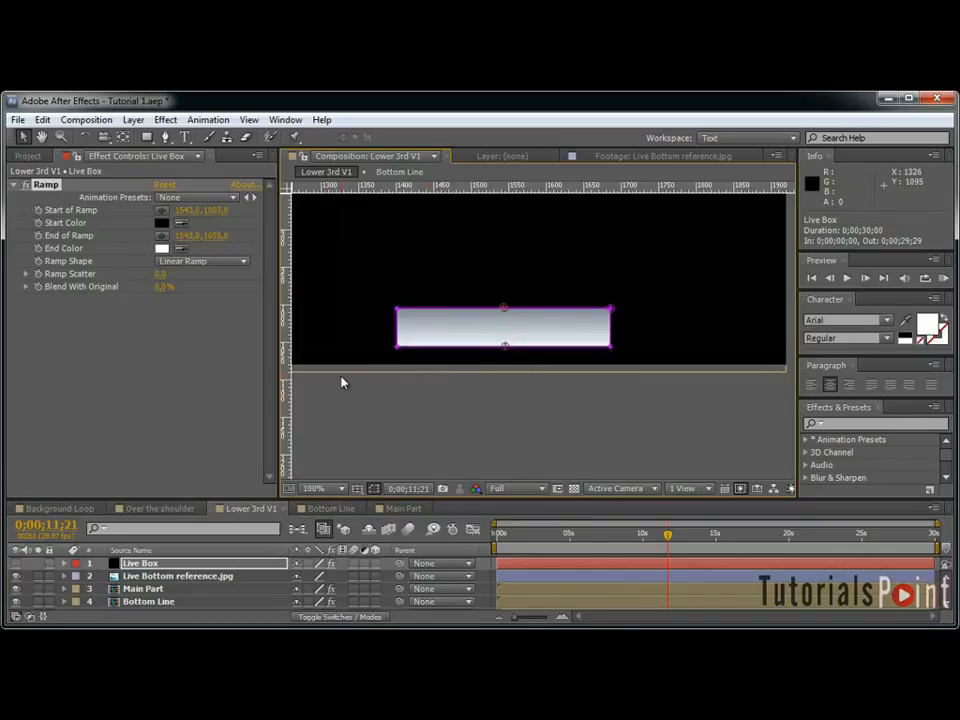
# Sample the ramp's start color from the grey upper edge of the reference box, and hide the reference layer.
pyautogui.click(181, 222)
pyautogui.click(485, 309)
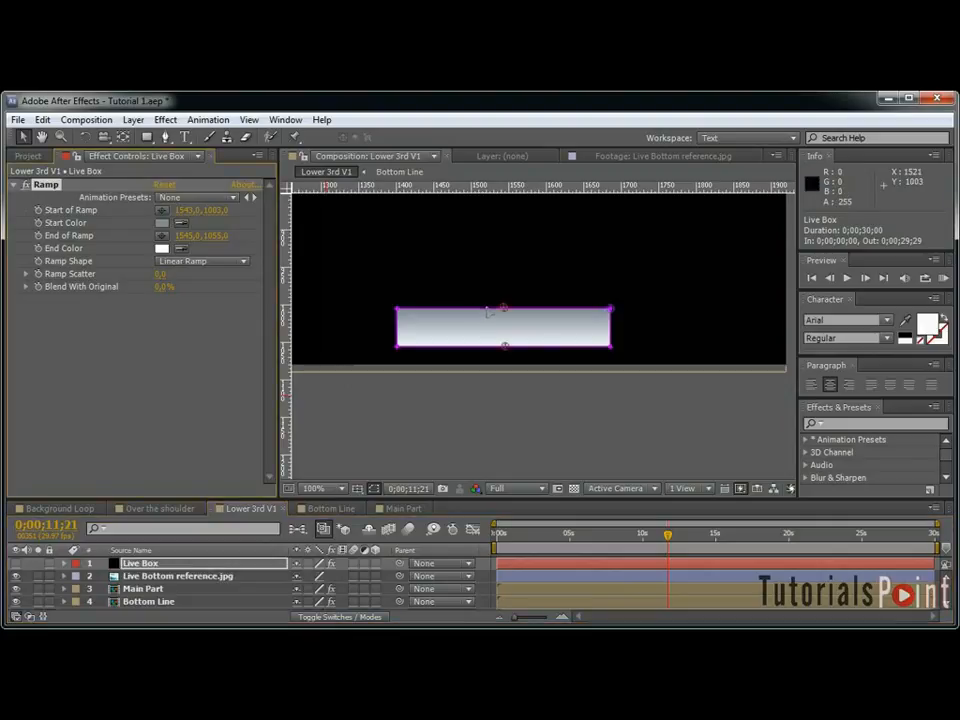
pyautogui.click(15, 576)
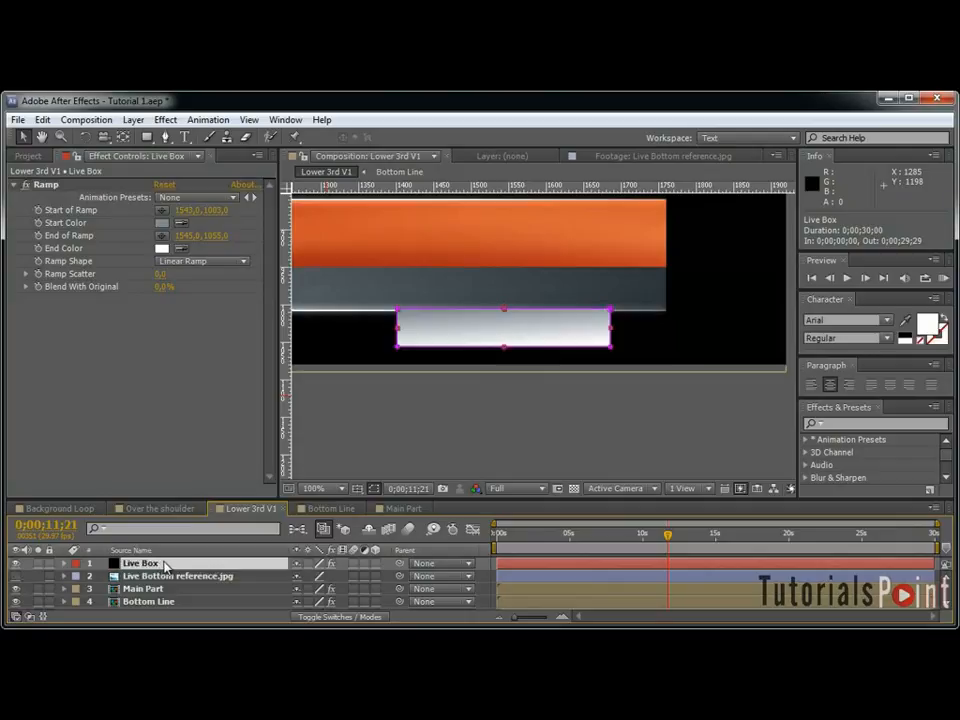
# Move the Live Box layer below Top Part, to the end of the layer stack.
pyautogui.scroll(-1, 165, 565)
pyautogui.press('`')
pyautogui.moveTo(182, 212); pyautogui.dragTo(193, 347)
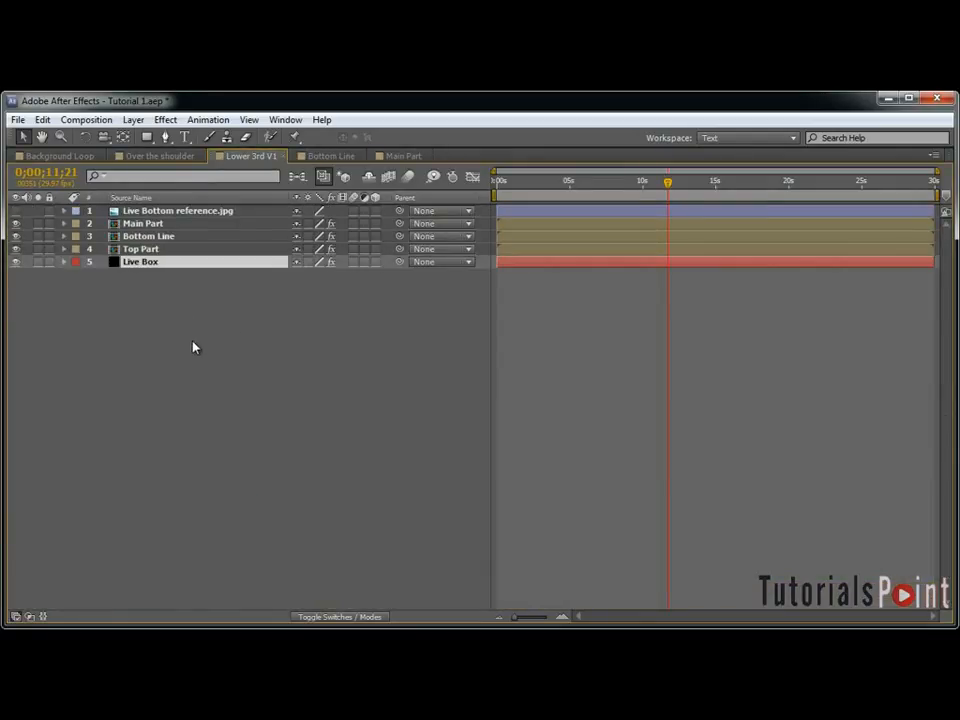
pyautogui.press('`')
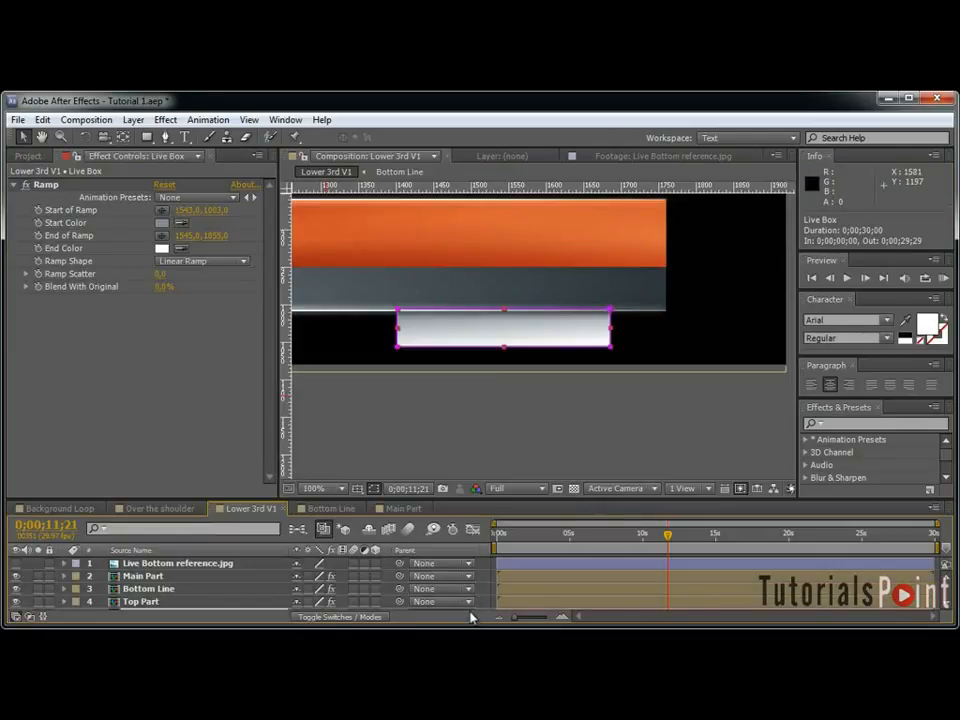
# Examine up close how the Live Box meets the Bottom Line, and check the whole lower third.
pyautogui.press('`')
pyautogui.scroll(4, 557, 401)
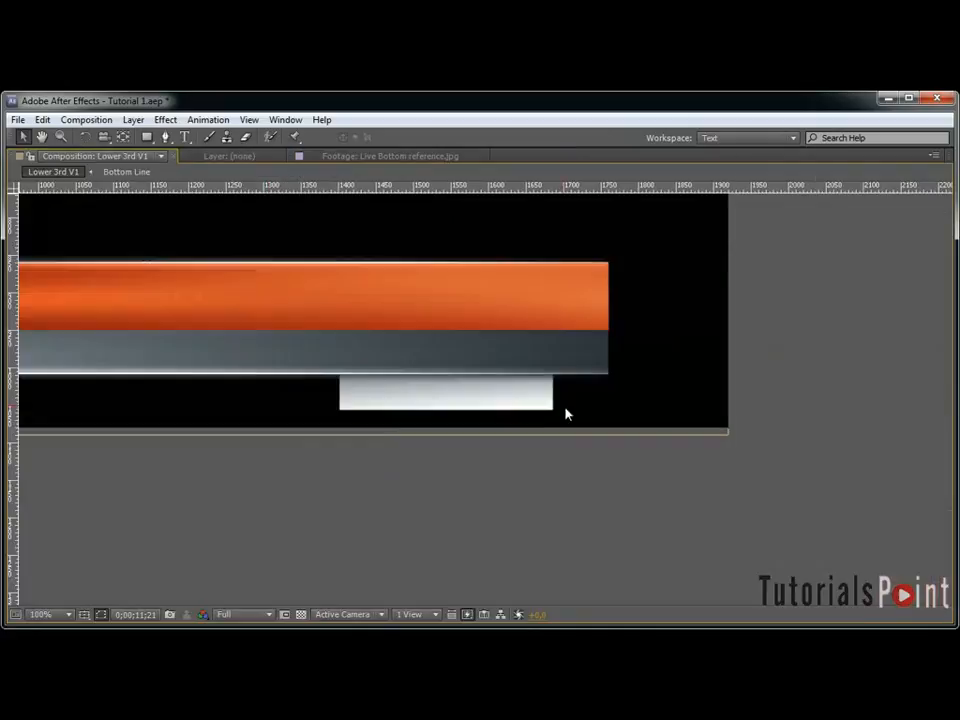
pyautogui.press(',')
pyautogui.press(',')
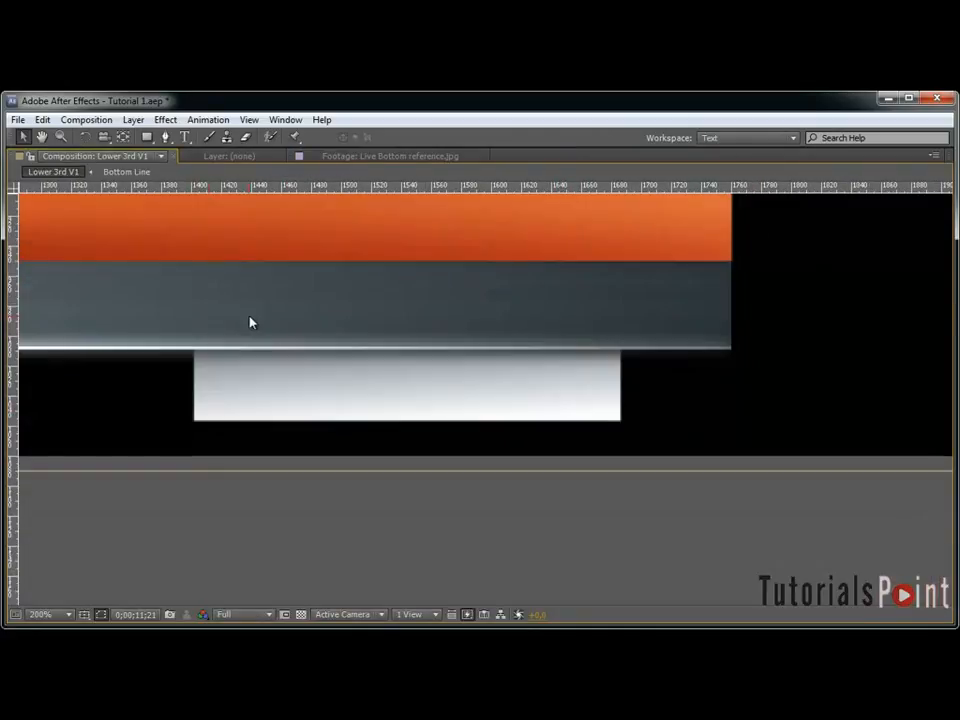
pyautogui.moveTo(368, 371); pyautogui.dragTo(654, 368)
pyautogui.scroll(-1, 700, 371)
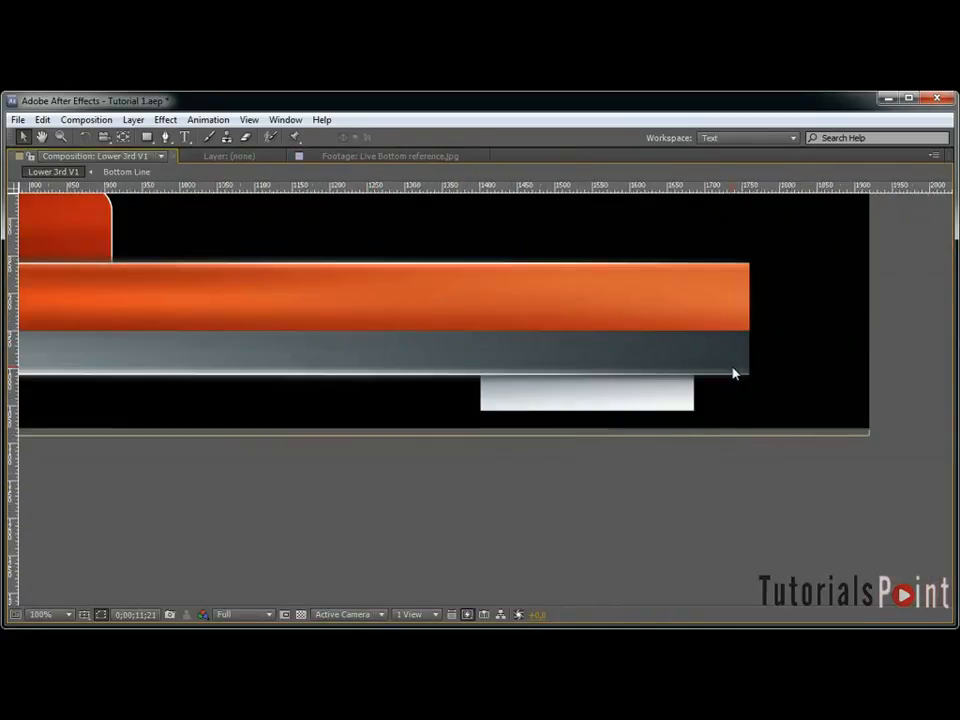
pyautogui.scroll(-1, 555, 366)
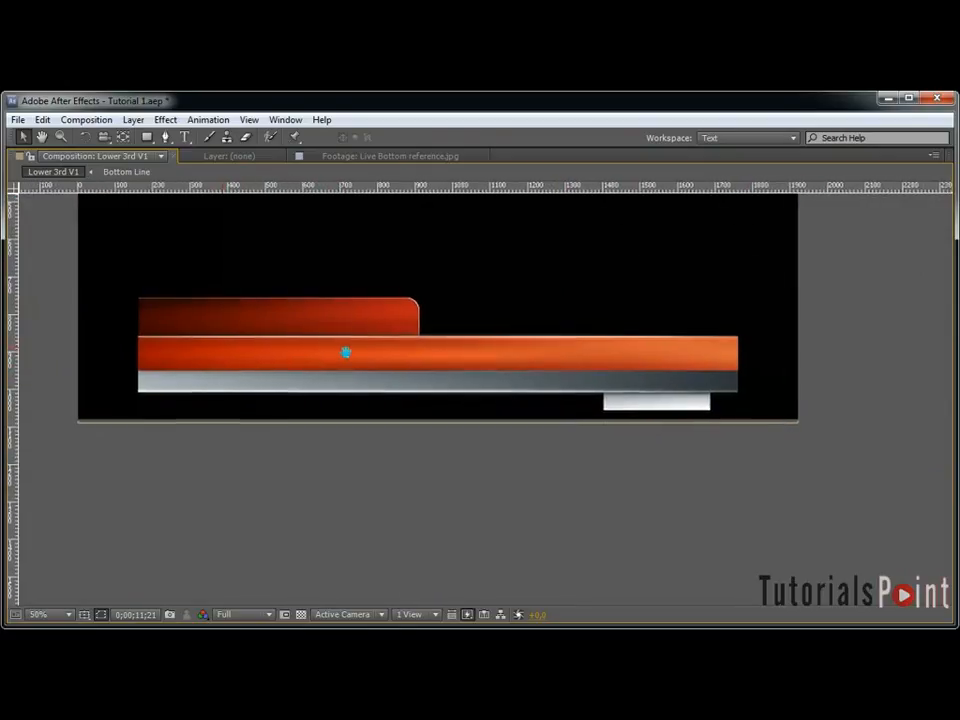
pyautogui.press('`')
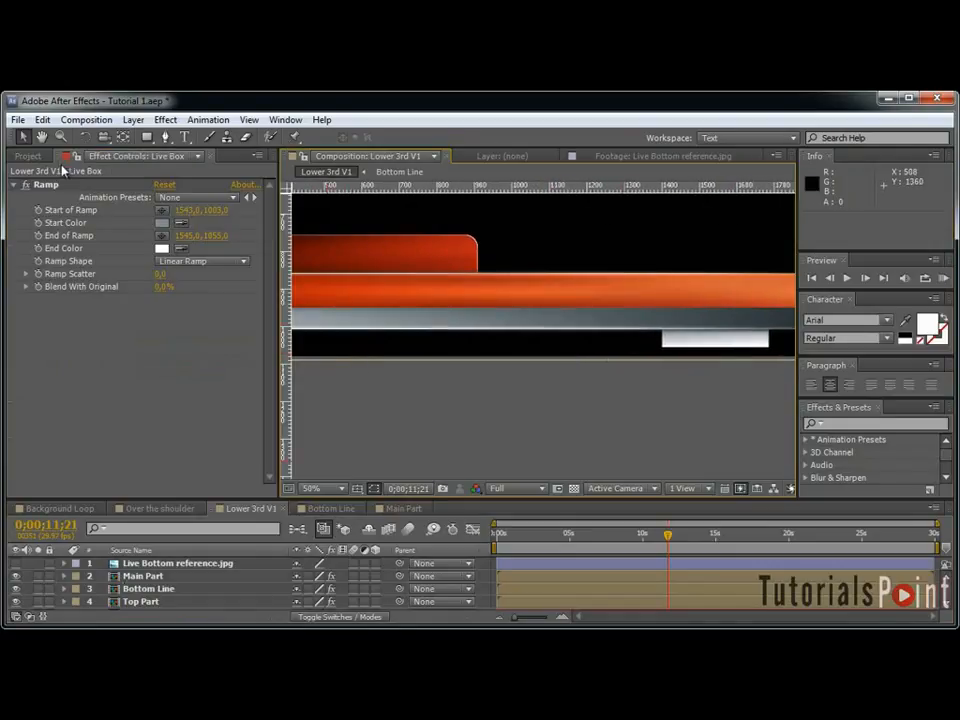
# Add the Rotating Cube composition above Main Part in Lower 3rd V1 and move it over the left end of the bars.
pyautogui.click(27, 156)
pyautogui.click(13, 289)
pyautogui.moveTo(70, 318); pyautogui.dragTo(214, 576)
pyautogui.scroll(-4, 541, 304)
pyautogui.scroll(4, 541, 304)
pyautogui.press('`')
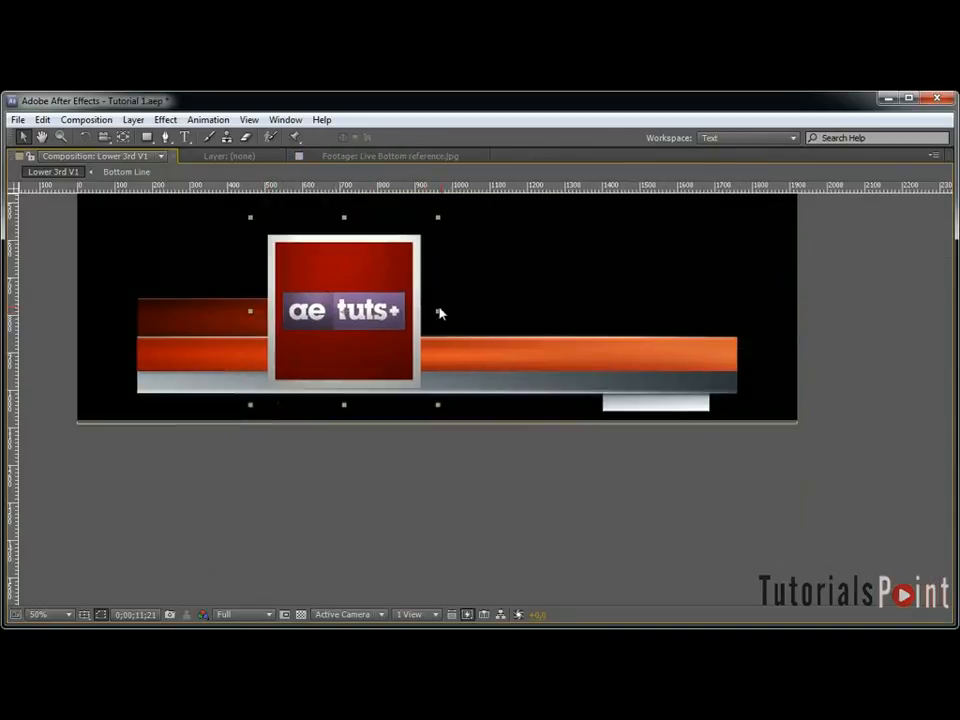
pyautogui.moveTo(320, 328); pyautogui.dragTo(203, 364)
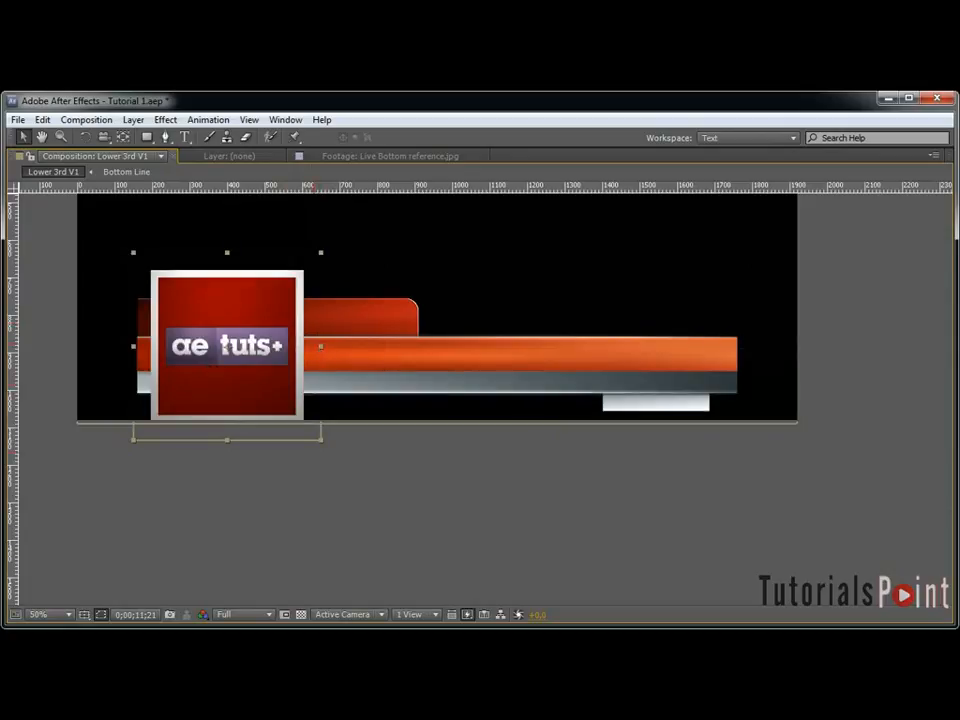
# Scale the Rotating Cube down to 35% and position it at 342, 934 across the orange and grey bars.
pyautogui.press('`')
pyautogui.press('s')
pyautogui.moveTo(337, 589); pyautogui.dragTo(302, 590)
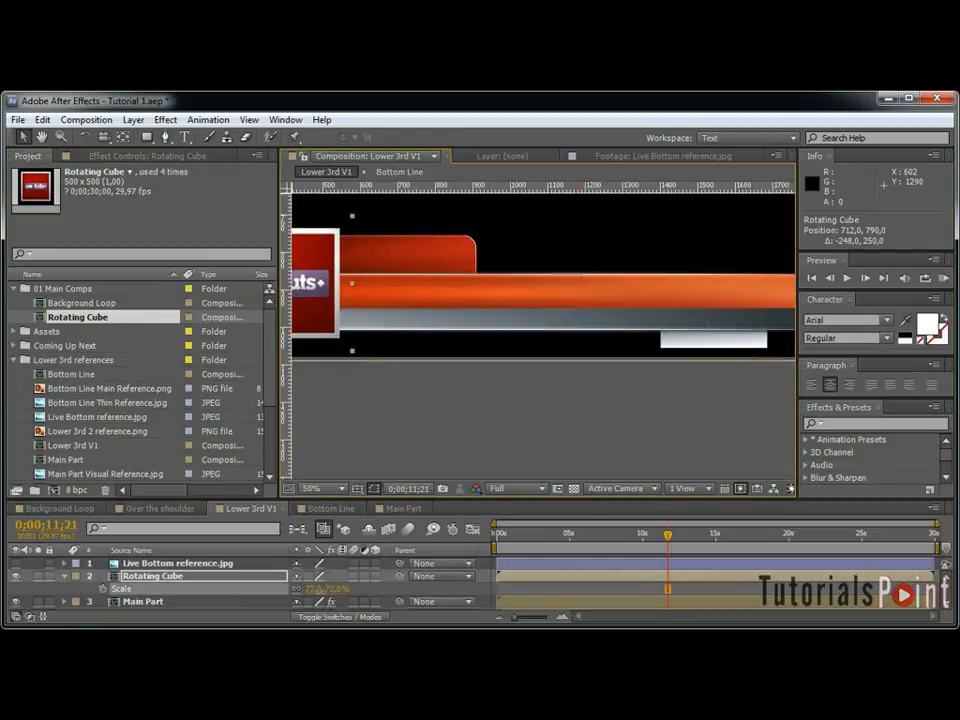
pyautogui.moveTo(390, 255); pyautogui.dragTo(591, 266)
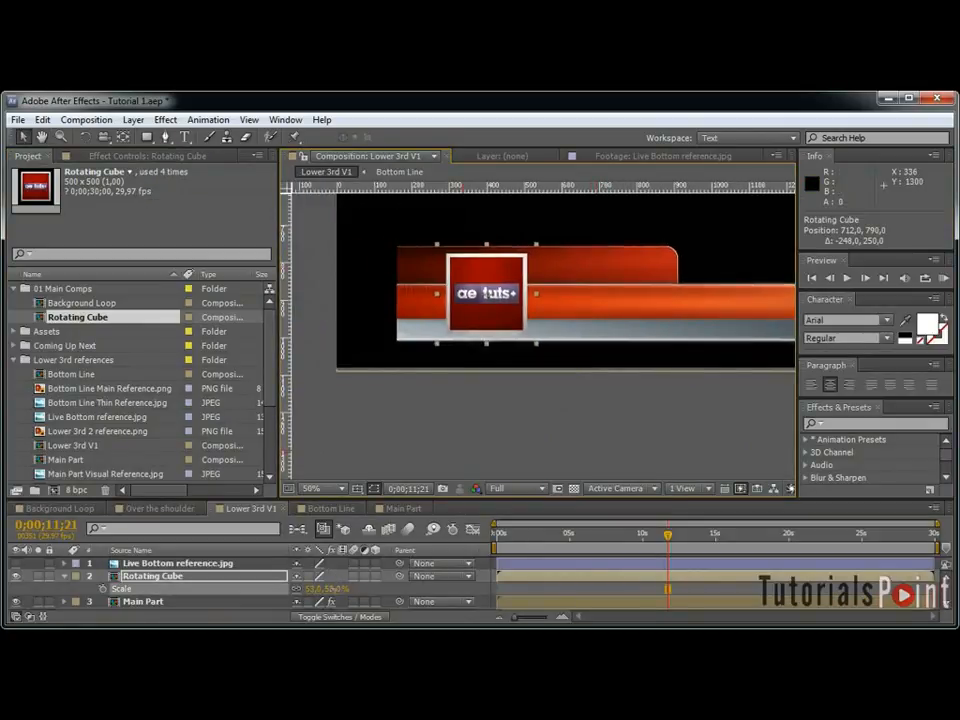
pyautogui.moveTo(334, 591); pyautogui.dragTo(313, 591)
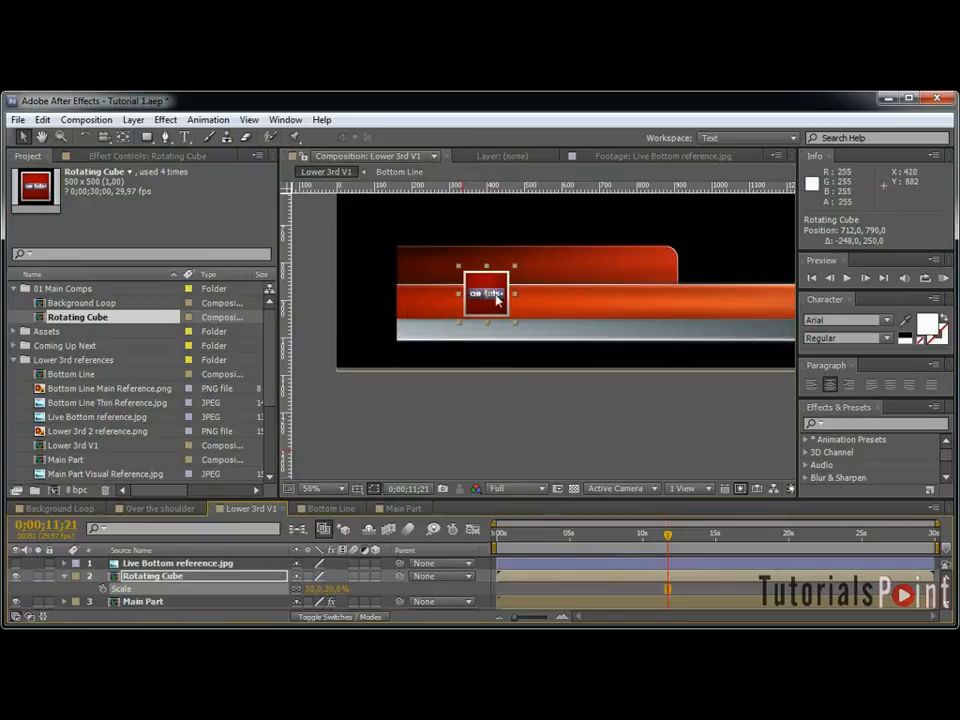
pyautogui.moveTo(494, 297); pyautogui.dragTo(484, 314)
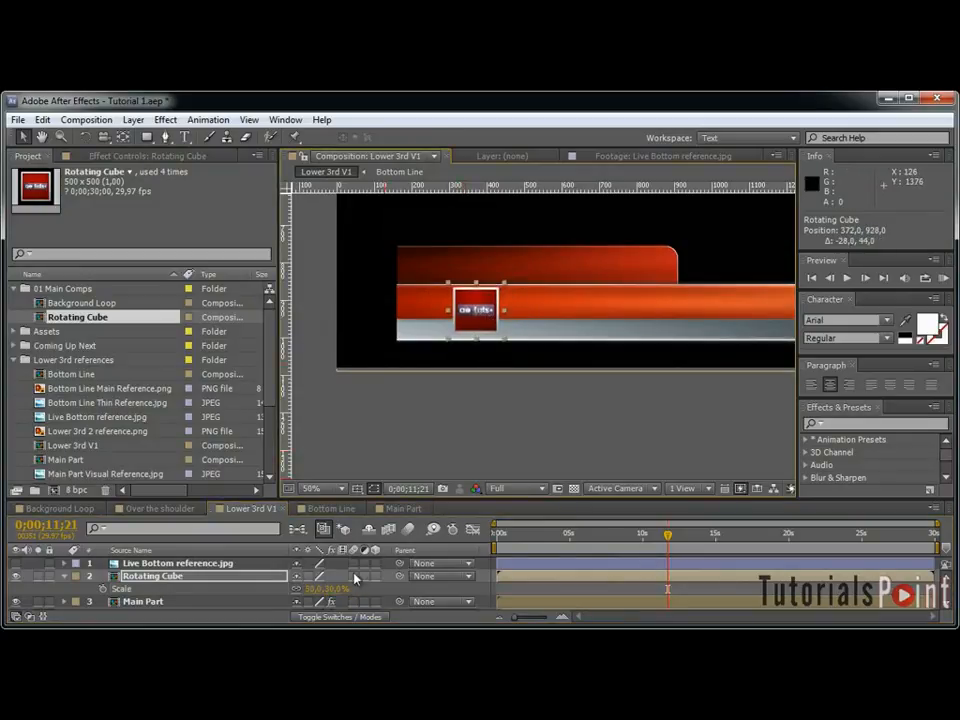
pyautogui.moveTo(313, 589); pyautogui.dragTo(386, 593)
pyautogui.click(197, 573)
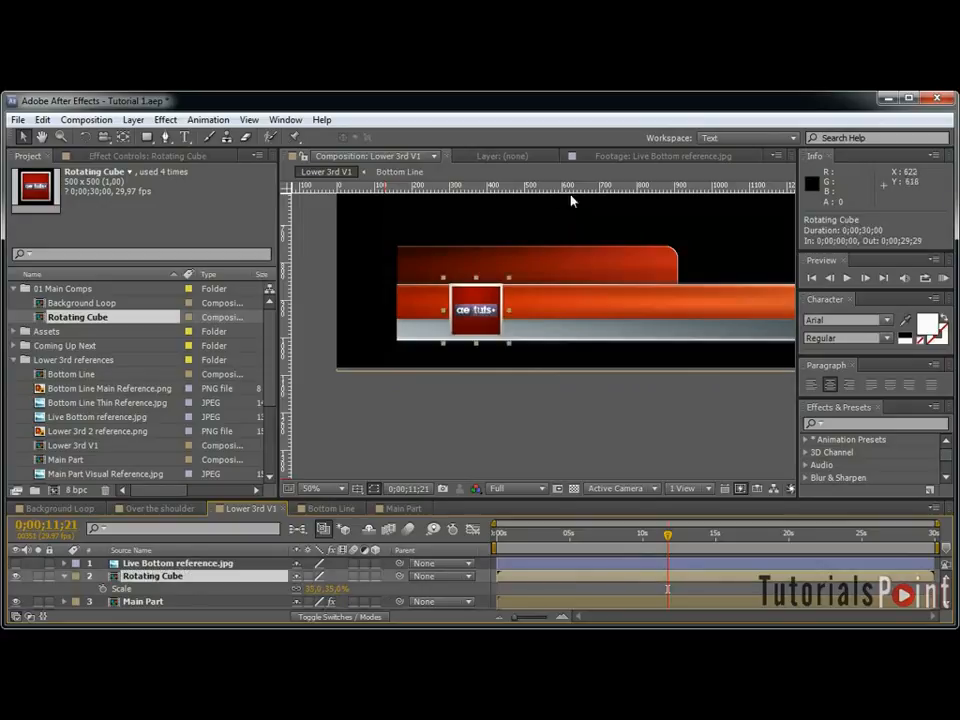
pyautogui.moveTo(488, 324); pyautogui.dragTo(475, 328)
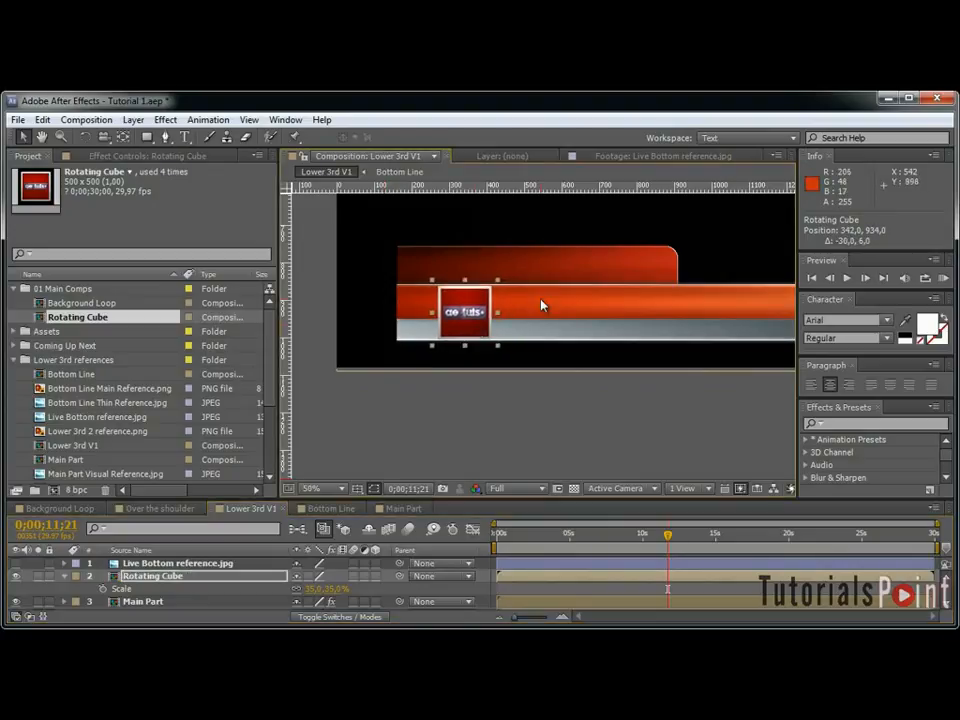
pyautogui.click(65, 576)
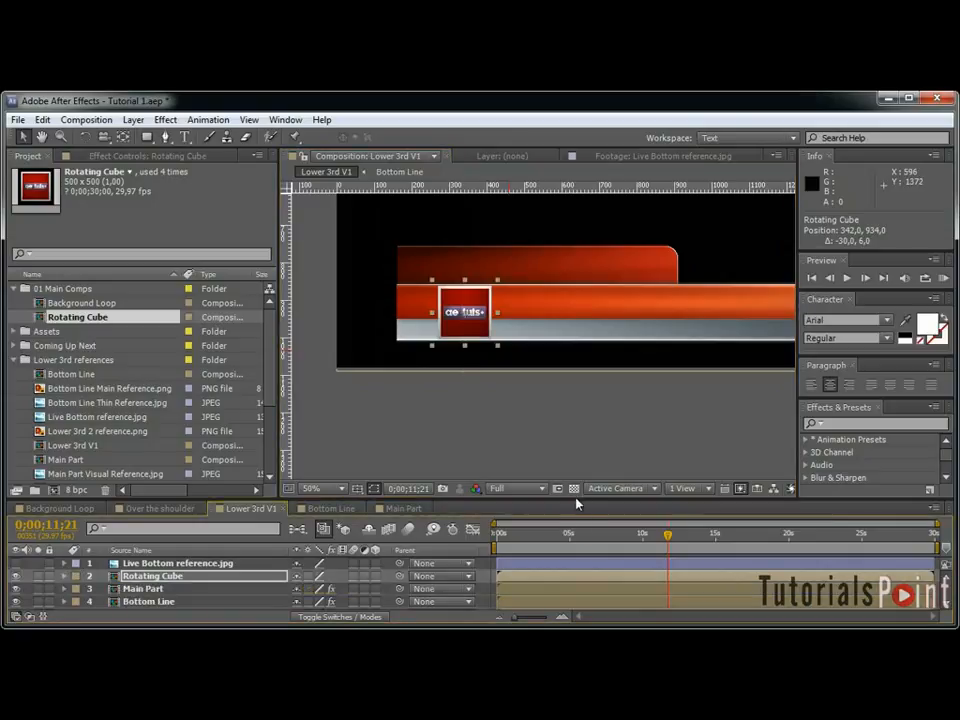
# Draw a rectangular mask on the Main Part layer enclosing the whole lower third and extending beyond the composition's sides and bottom.
pyautogui.moveTo(585, 497); pyautogui.dragTo(585, 453)
pyautogui.moveTo(588, 311); pyautogui.dragTo(566, 332)
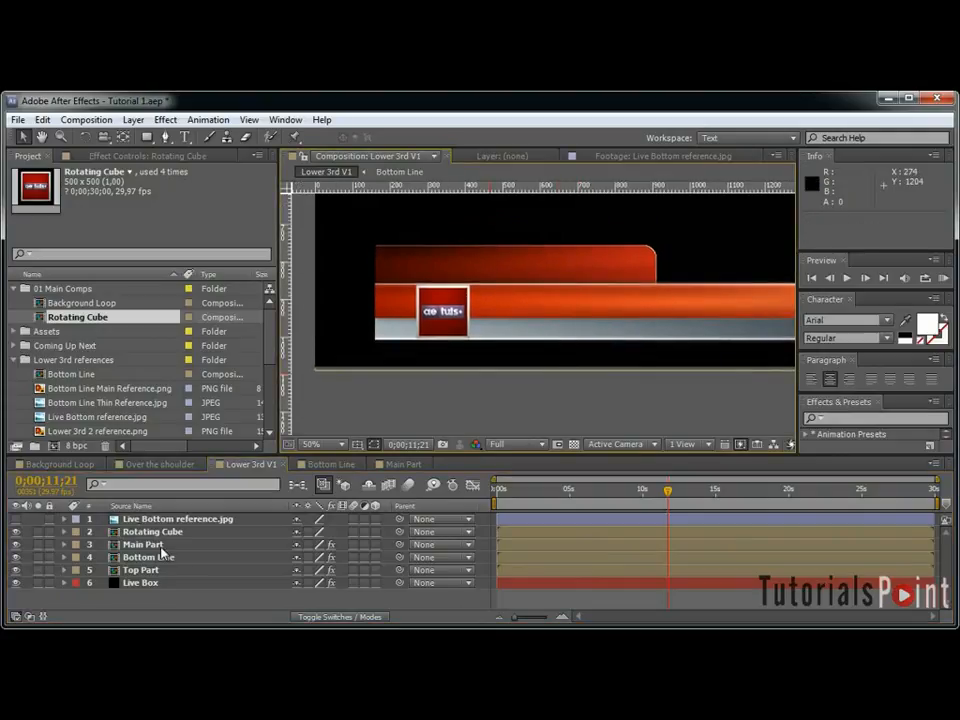
pyautogui.click(160, 544)
pyautogui.press('`')
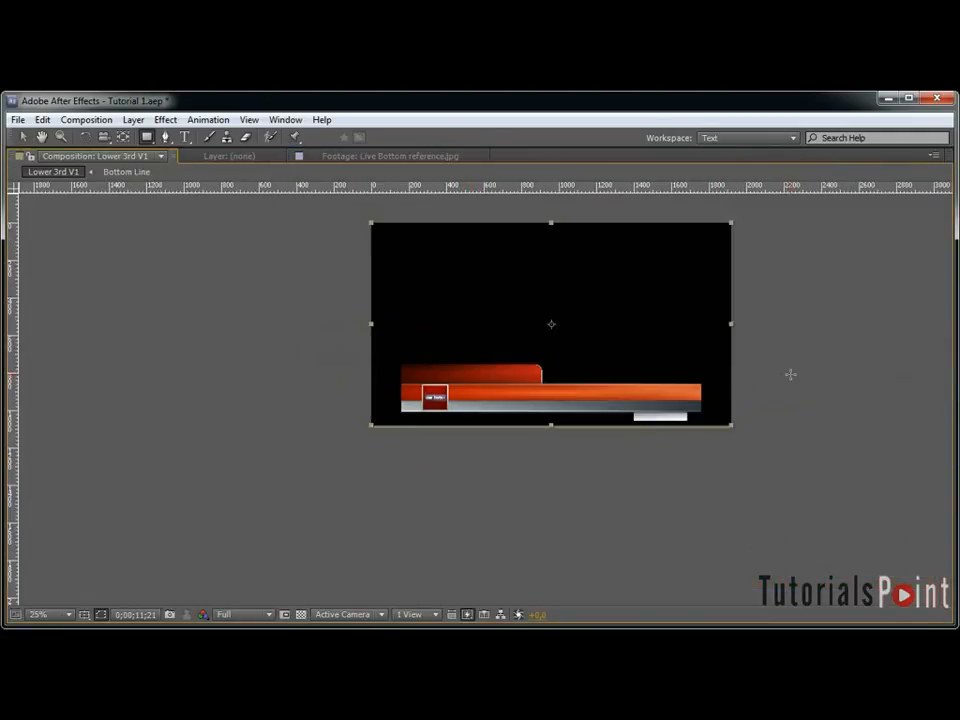
pyautogui.moveTo(863, 238); pyautogui.dragTo(281, 538)
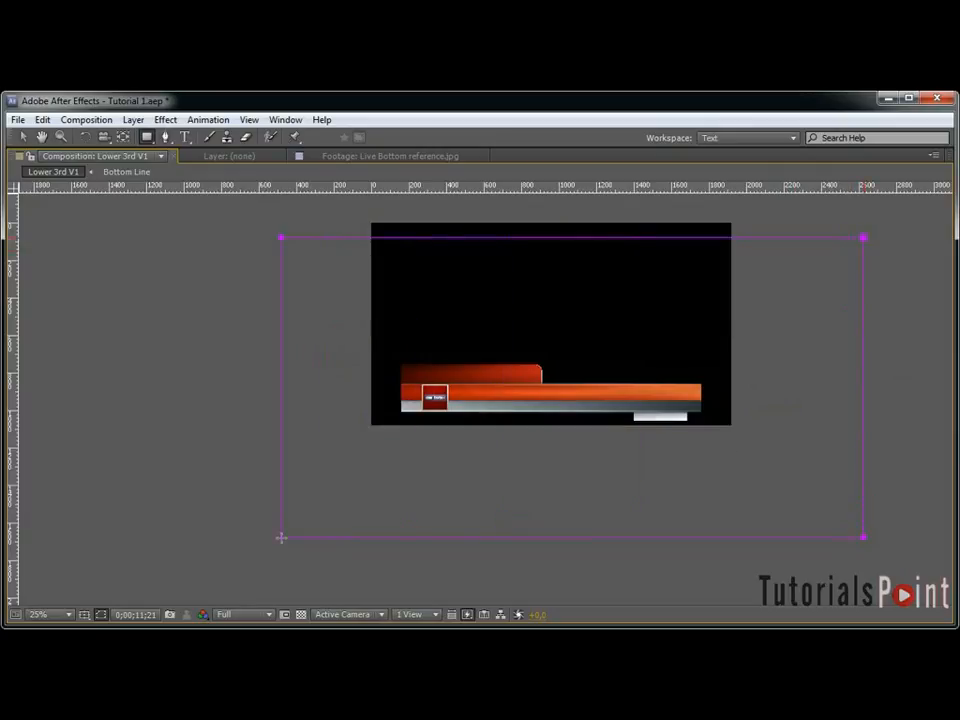
pyautogui.press('`')
# Set Main Part's Mask 1 to Subtract and its Mask Feather to 100 pixels.
pyautogui.click(314, 570)
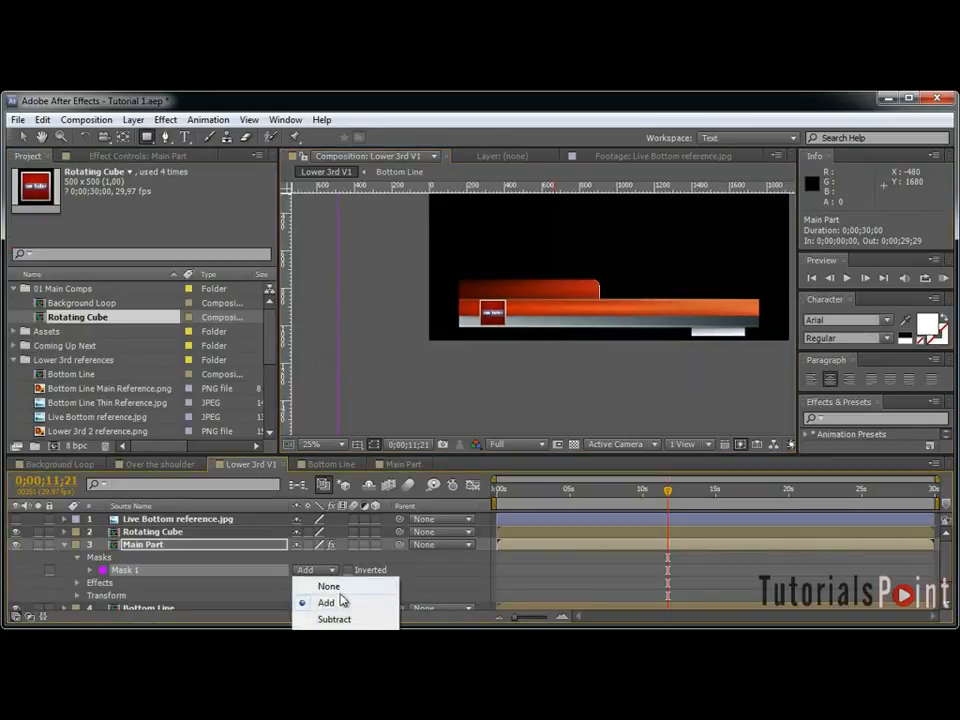
pyautogui.click(334, 619)
pyautogui.press('f')
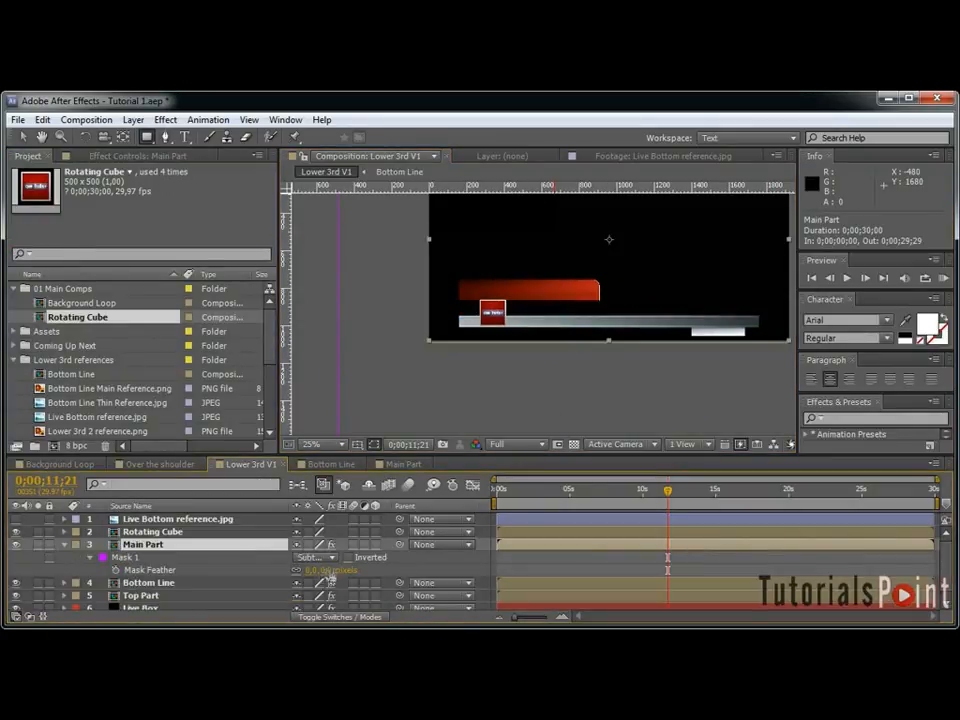
pyautogui.press('Return')
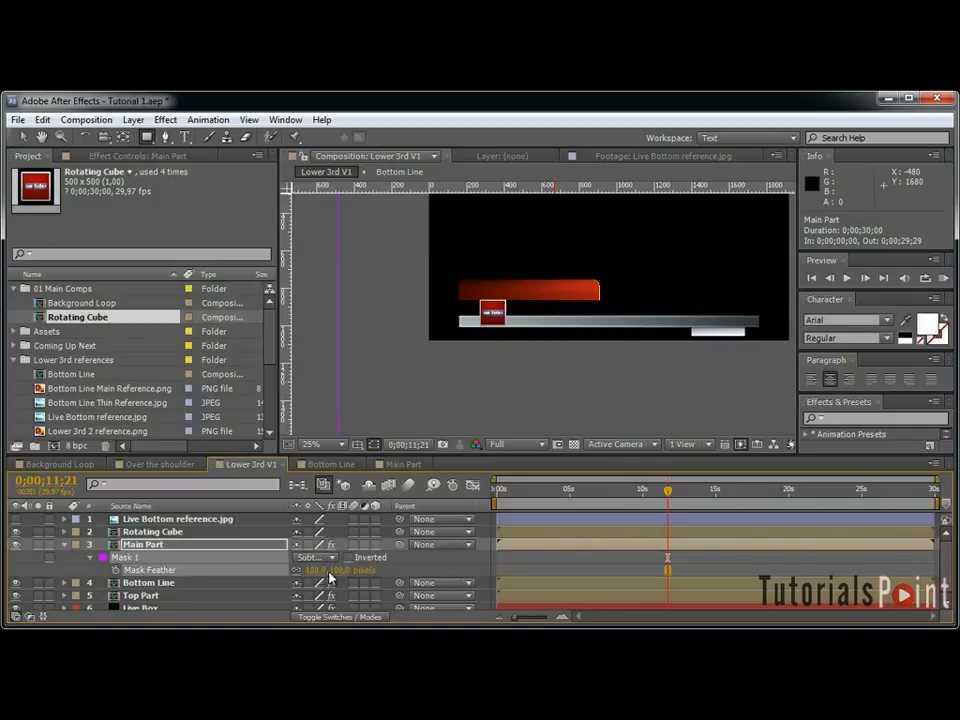
# Animate Main Part's Mask Path from 0;00;00;10 to 0;00;01;00, moving the mask's left edge past the composition's right side to reveal the bar.
pyautogui.press('m')
pyautogui.moveTo(524, 492); pyautogui.dragTo(506, 492)
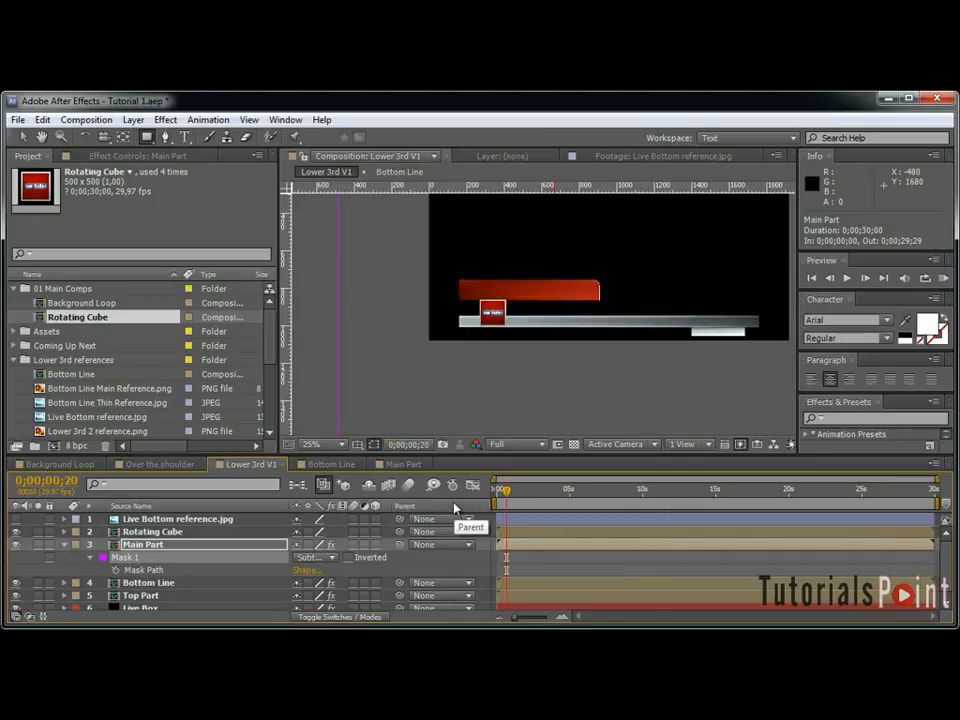
pyautogui.hotkey('shift', 'pageup')
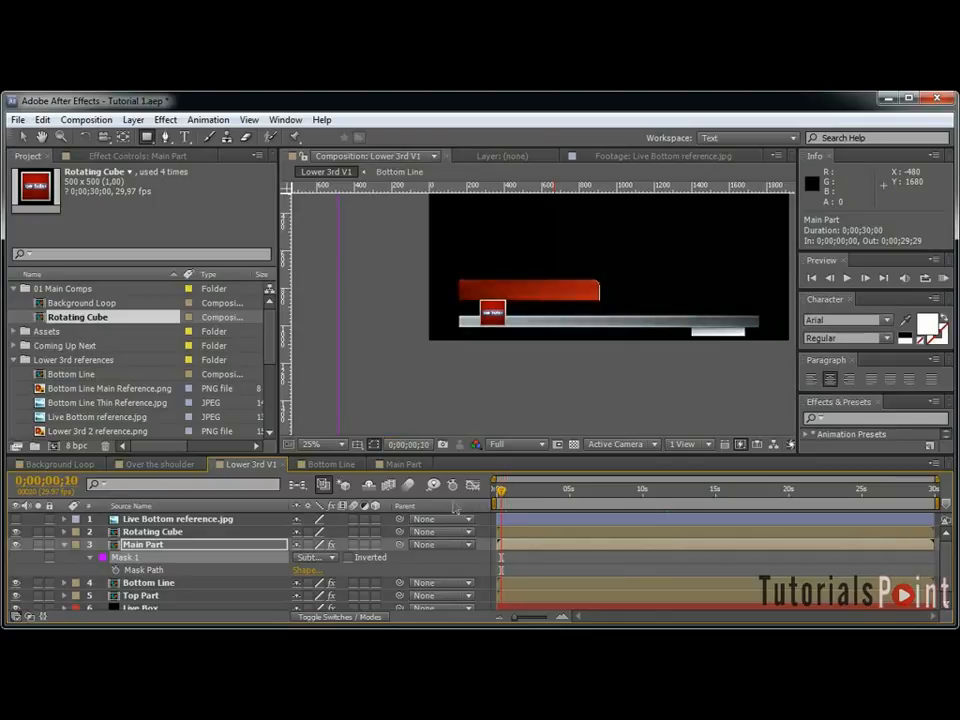
pyautogui.click(115, 570)
pyautogui.hotkey('shift', 'pagedown')
pyautogui.hotkey('shift', 'pagedown')
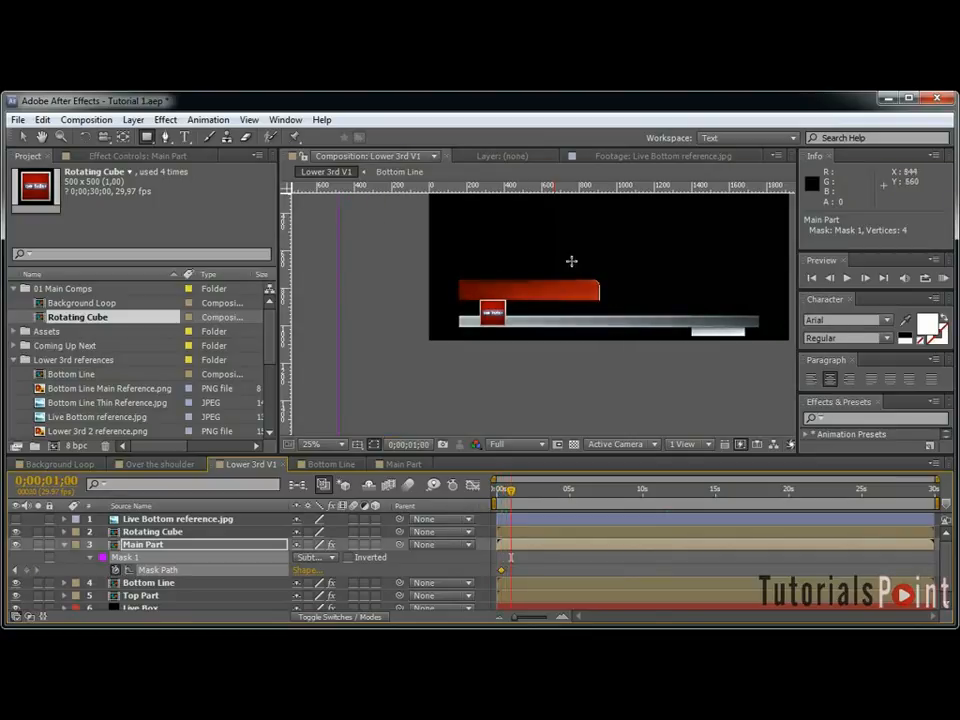
pyautogui.press('`')
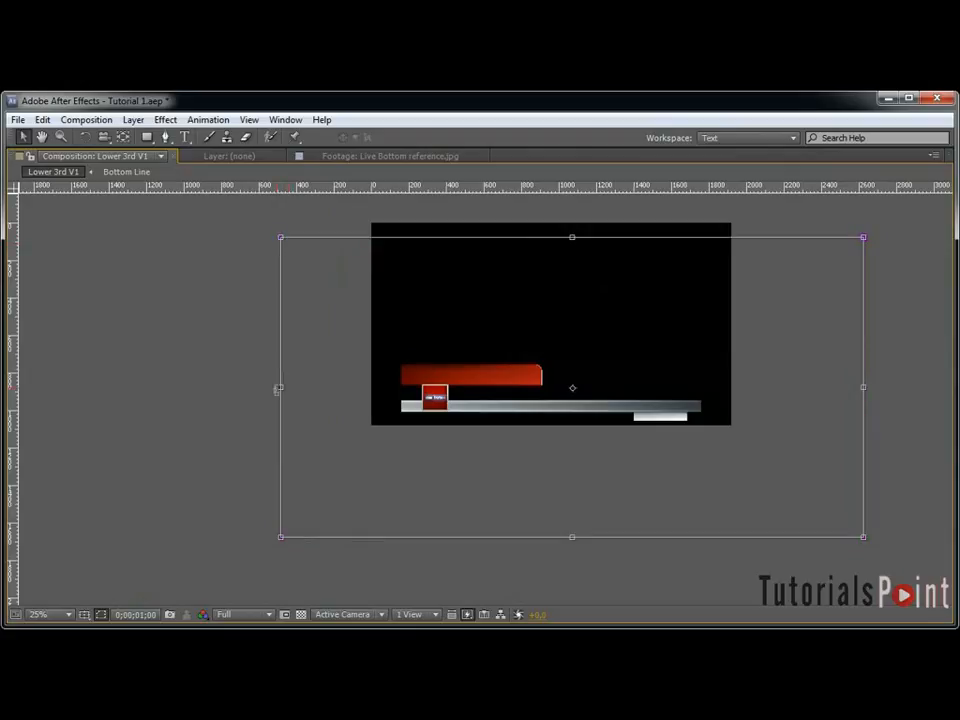
pyautogui.moveTo(281, 387); pyautogui.dragTo(740, 388)
pyautogui.press('`')
# Copy Main Part's Mask Path keyframes to Bottom Line at 0;00;00;10, set that mask to Subtract, and preview the wipe up to 0;00;01;00.
pyautogui.click(163, 572)
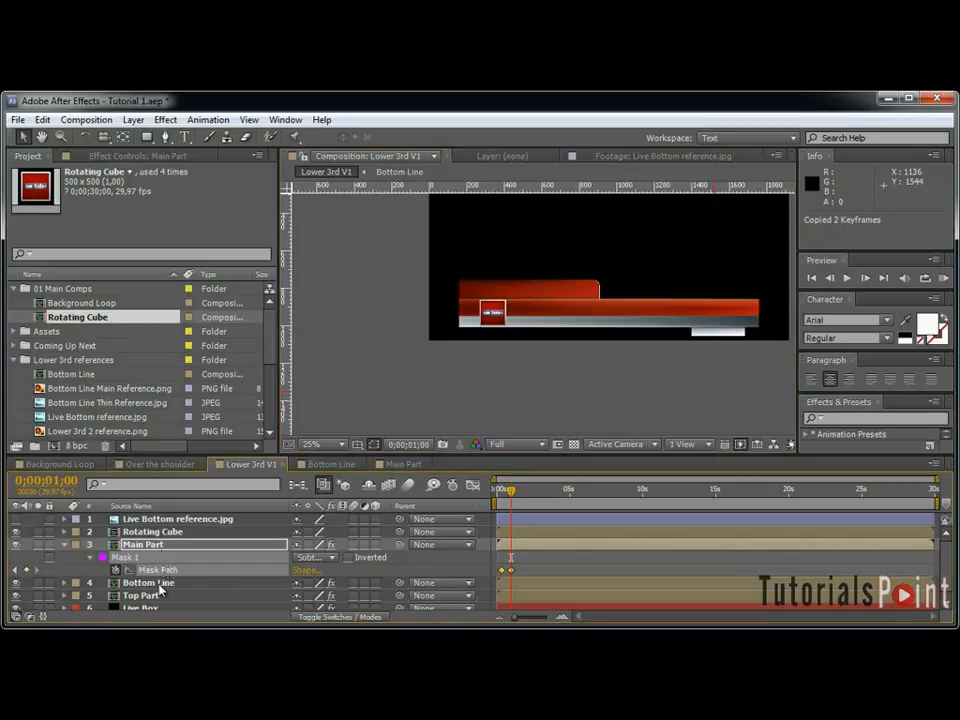
pyautogui.click(157, 584)
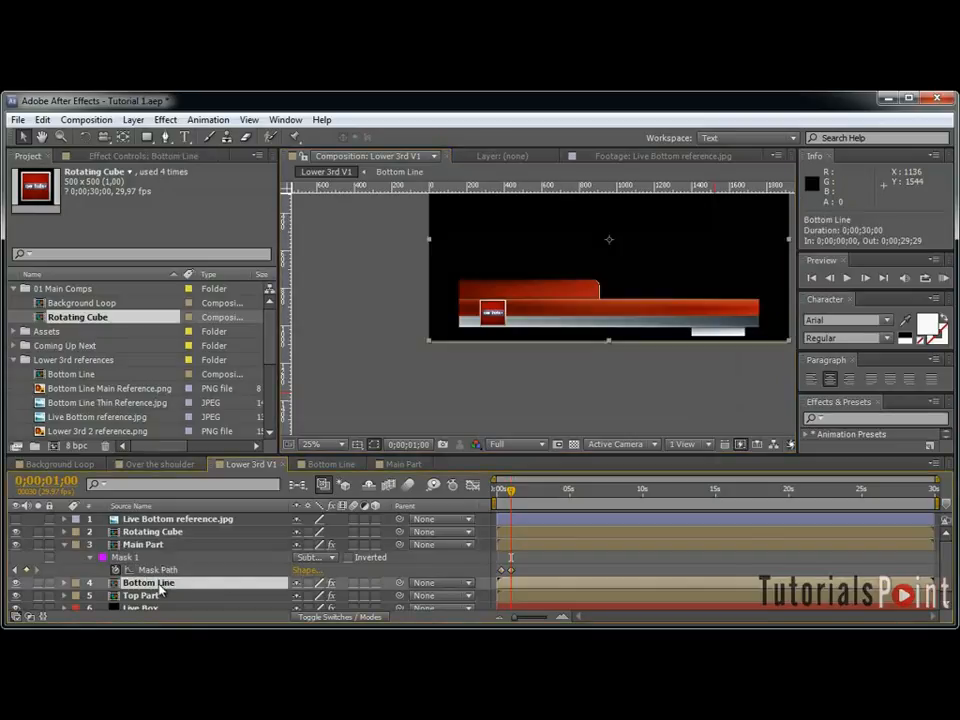
pyautogui.click(502, 496)
pyautogui.hotkey('ctrl', 'v')
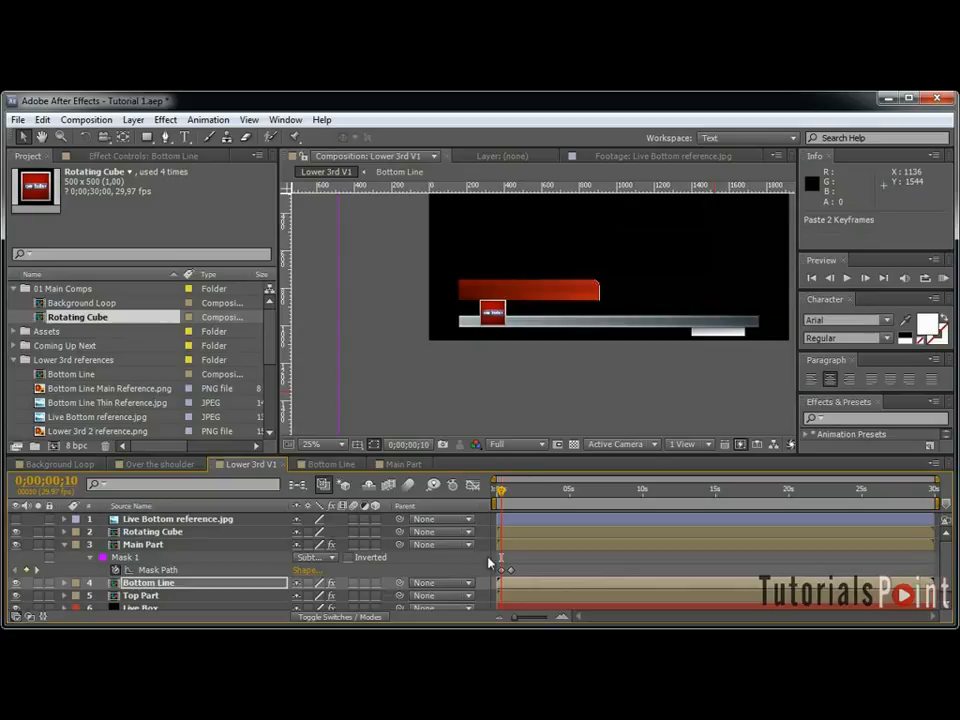
pyautogui.click(272, 583)
pyautogui.press('u')
pyautogui.click(318, 591)
pyautogui.click(320, 640)
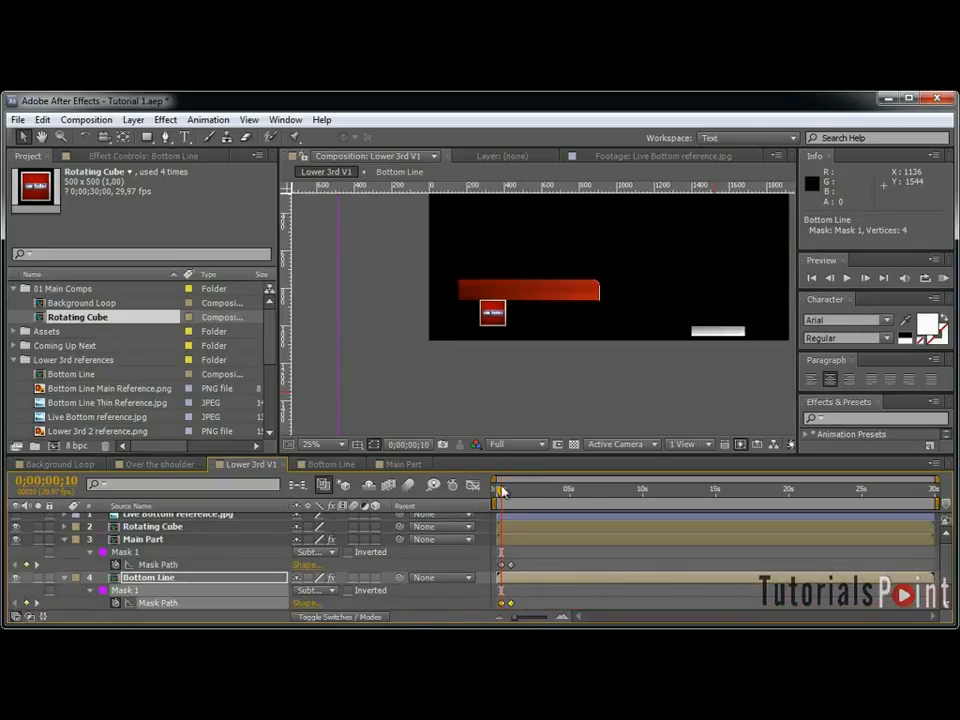
pyautogui.moveTo(502, 491); pyautogui.dragTo(513, 491)
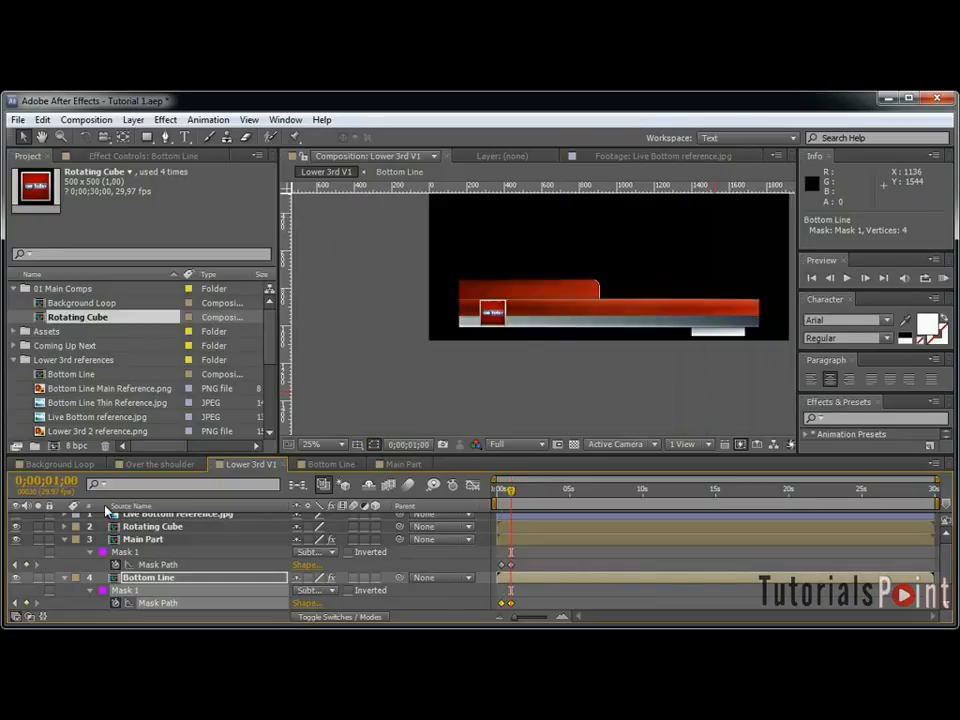
# Hide the Rotating Cube layer and collapse the Main Part and Bottom Line properties.
pyautogui.click(15, 527)
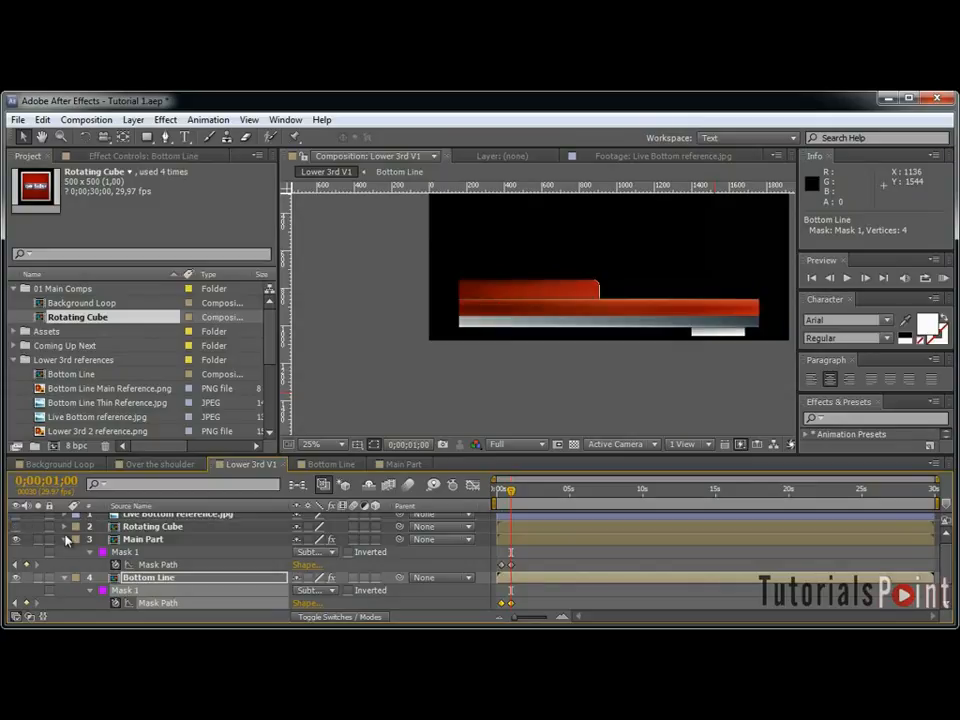
pyautogui.click(64, 539)
pyautogui.click(64, 557)
# Start Top Part at 0;00;00;22 and animate its Position from 960, 675 there up to 960, 550 at 0;00;01;02.
pyautogui.click(140, 571)
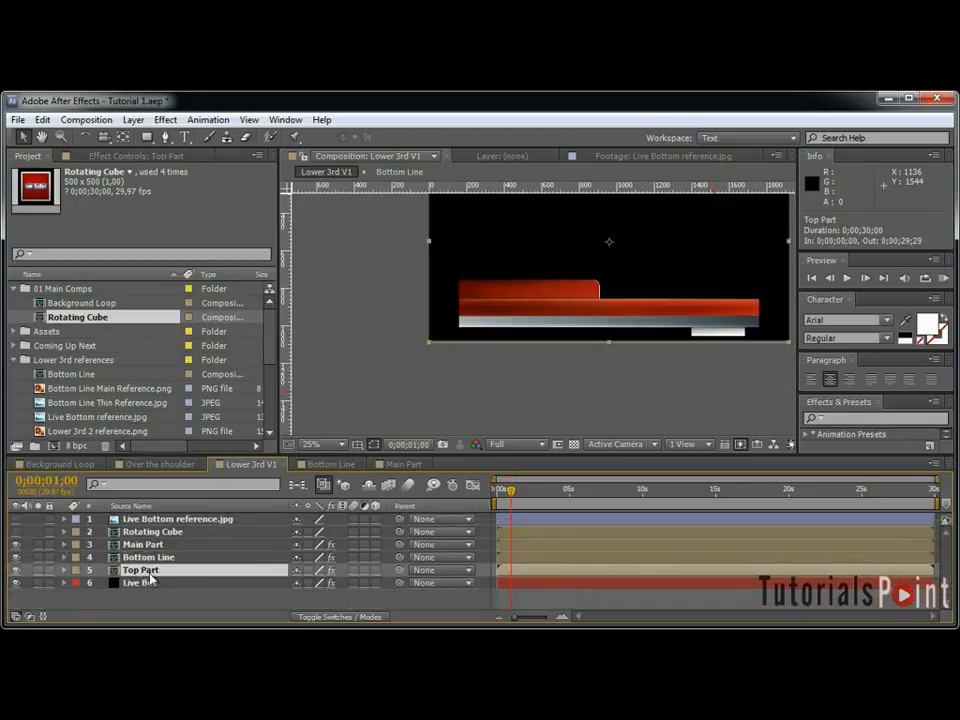
pyautogui.click(506, 493)
pyautogui.moveTo(506, 493); pyautogui.dragTo(504, 494)
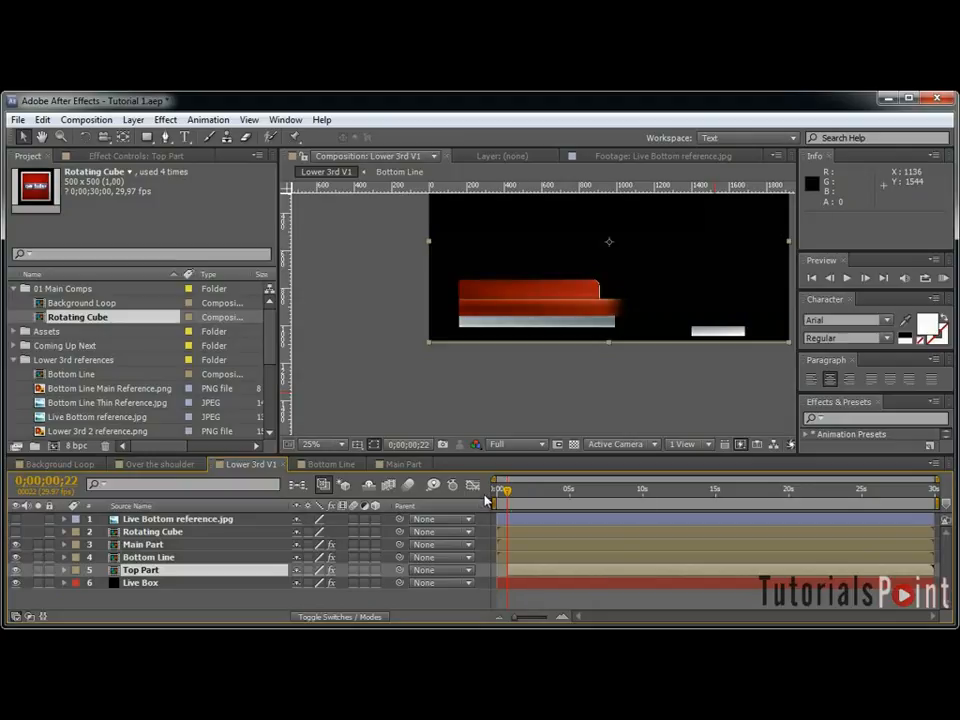
pyautogui.press('p')
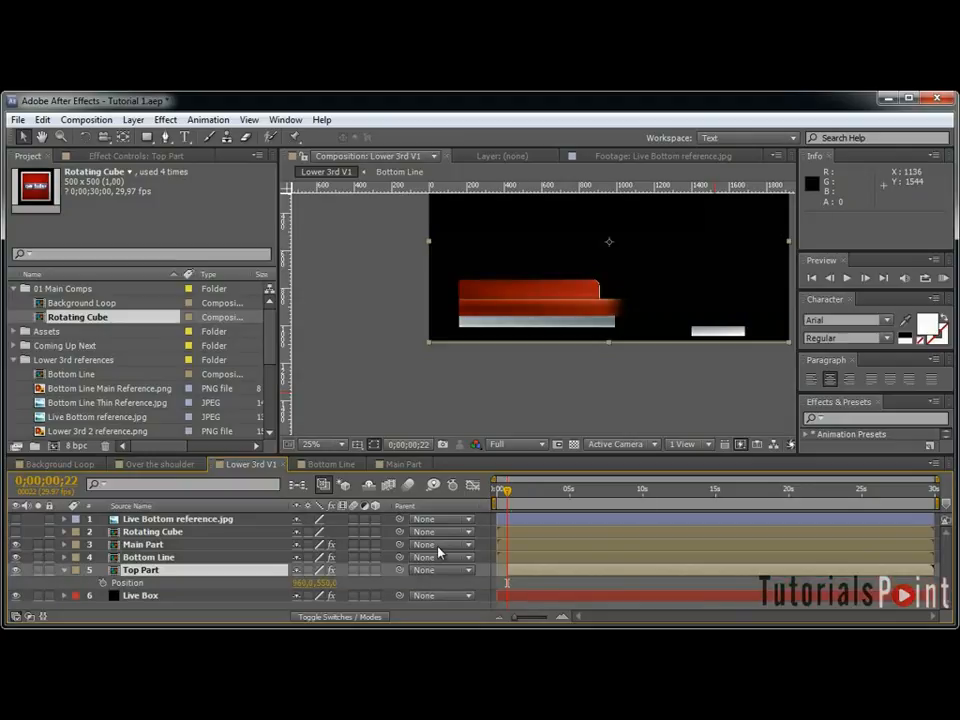
pyautogui.hotkey('shift', 'pagedown')
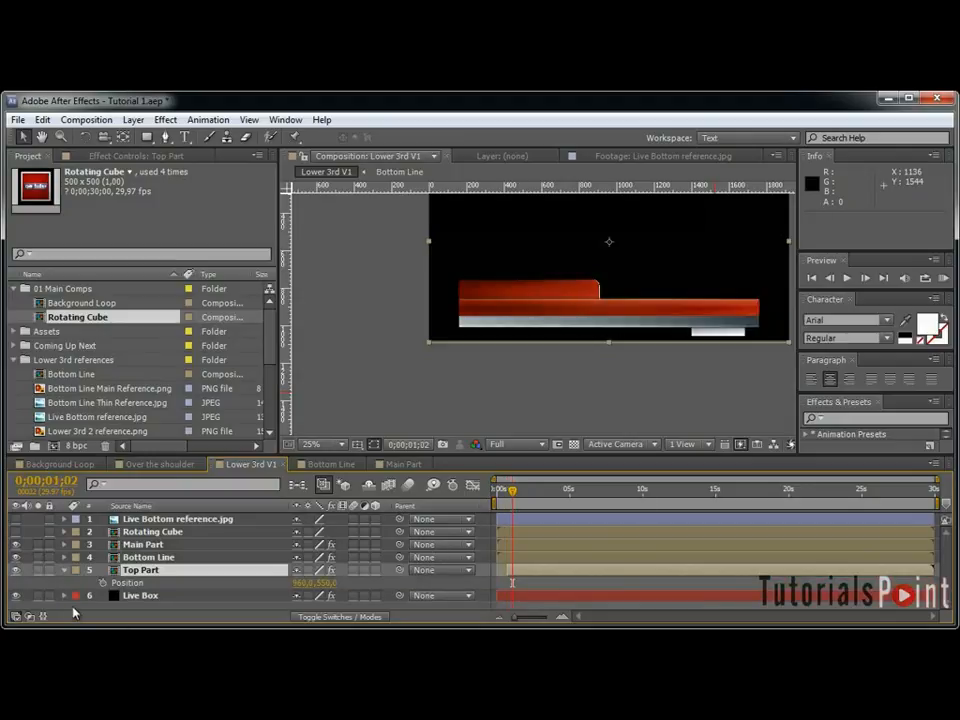
pyautogui.click(103, 582)
pyautogui.hotkey('shift', 'pageup')
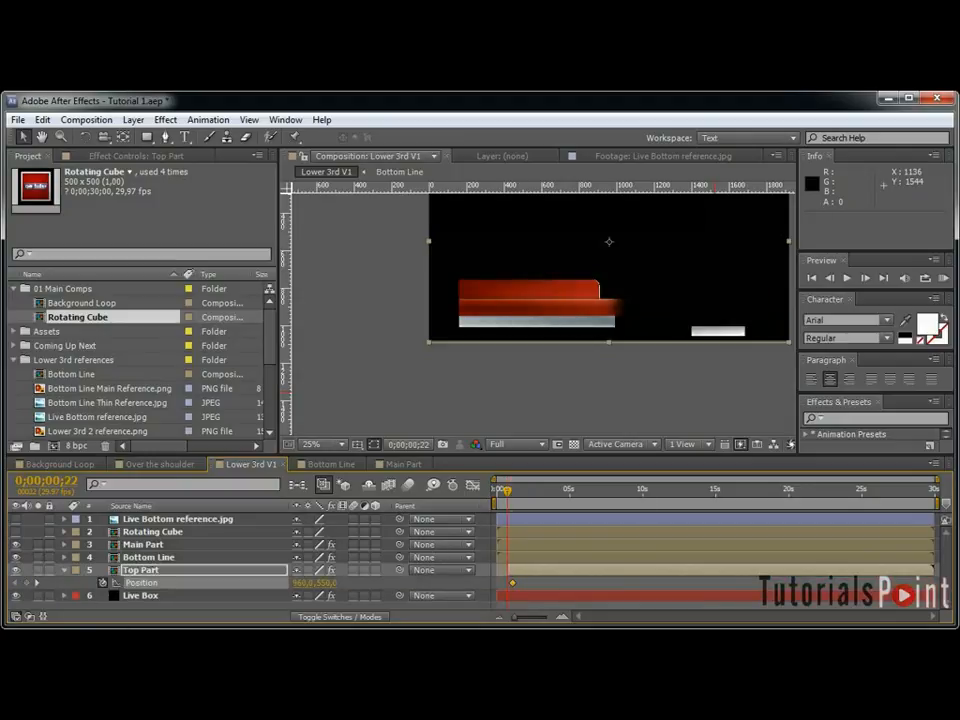
pyautogui.moveTo(609, 241); pyautogui.dragTo(609, 265)
# Trim Live Box to start at 0;00;00;28 and animate its Position from 960, 479 there down to 960, 540 at 0;00;01;08.
pyautogui.press('pagedown')
pyautogui.press('pagedown')
pyautogui.press('pagedown')
pyautogui.press('pagedown')
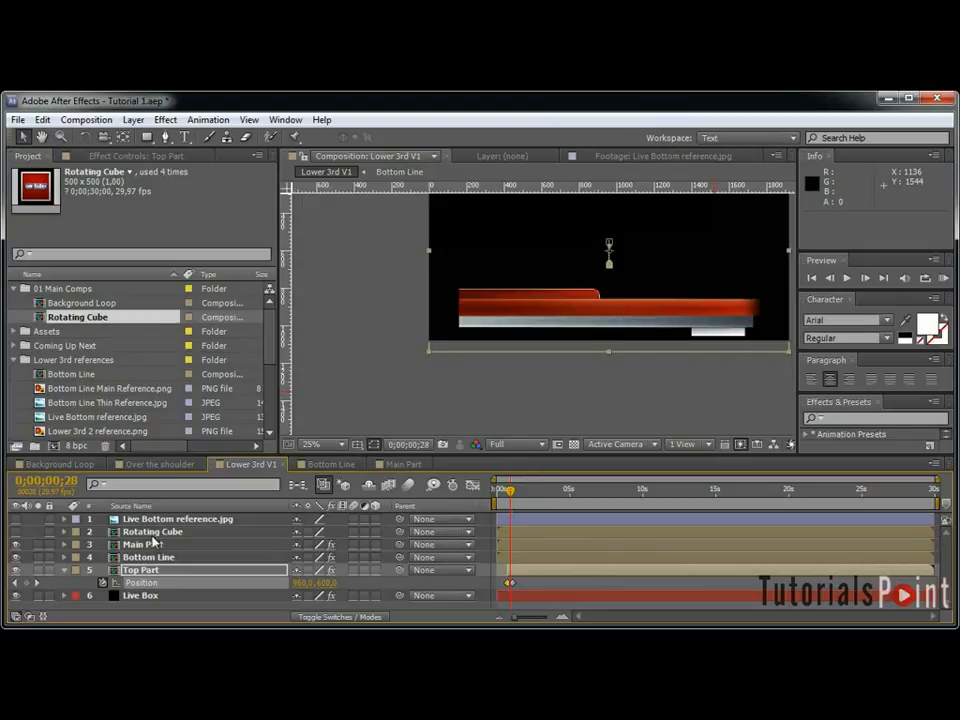
pyautogui.click(159, 596)
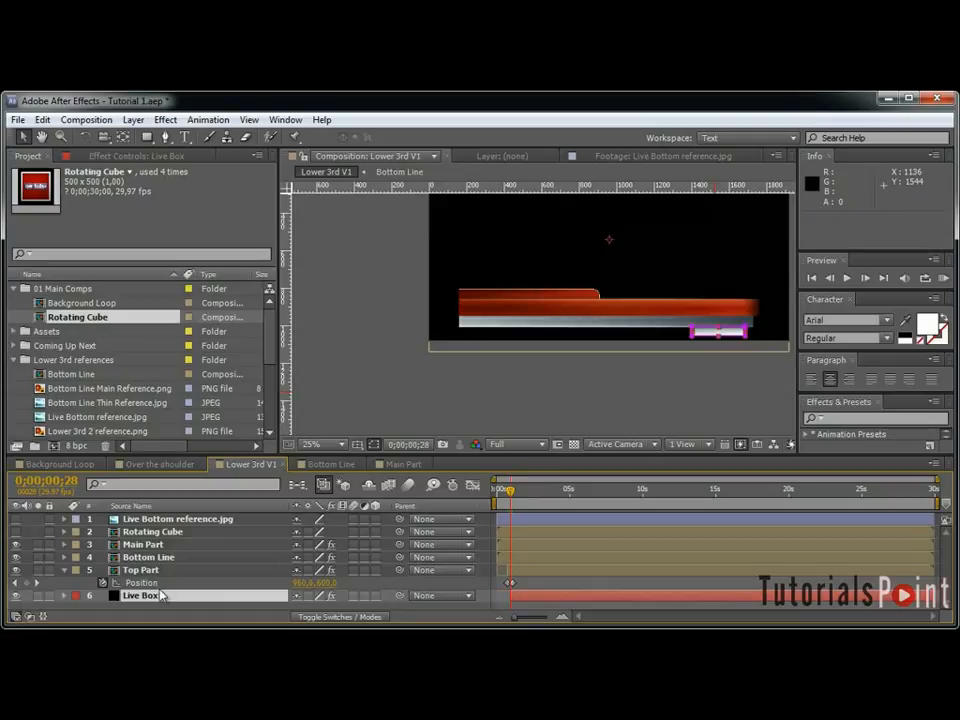
pyautogui.press('p')
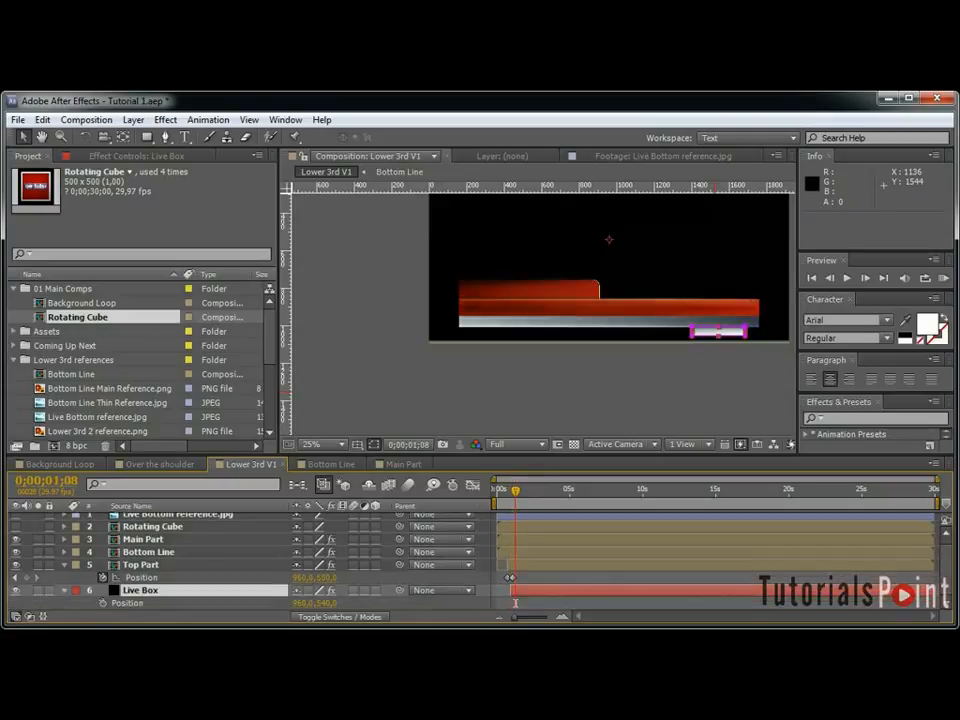
pyautogui.click(102, 603)
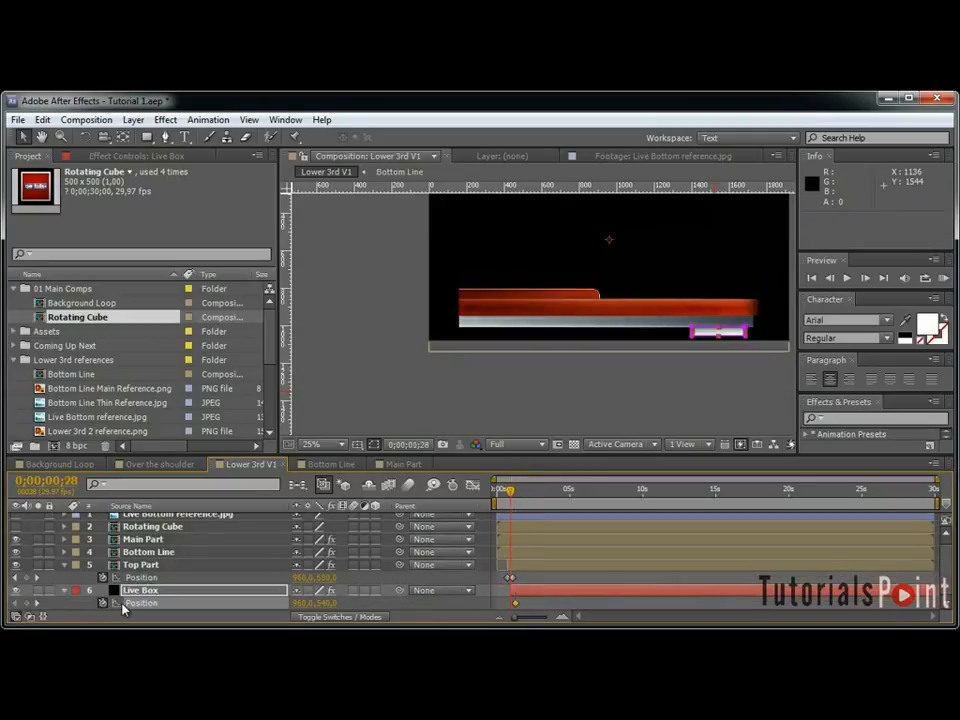
pyautogui.moveTo(326, 605); pyautogui.dragTo(281, 605)
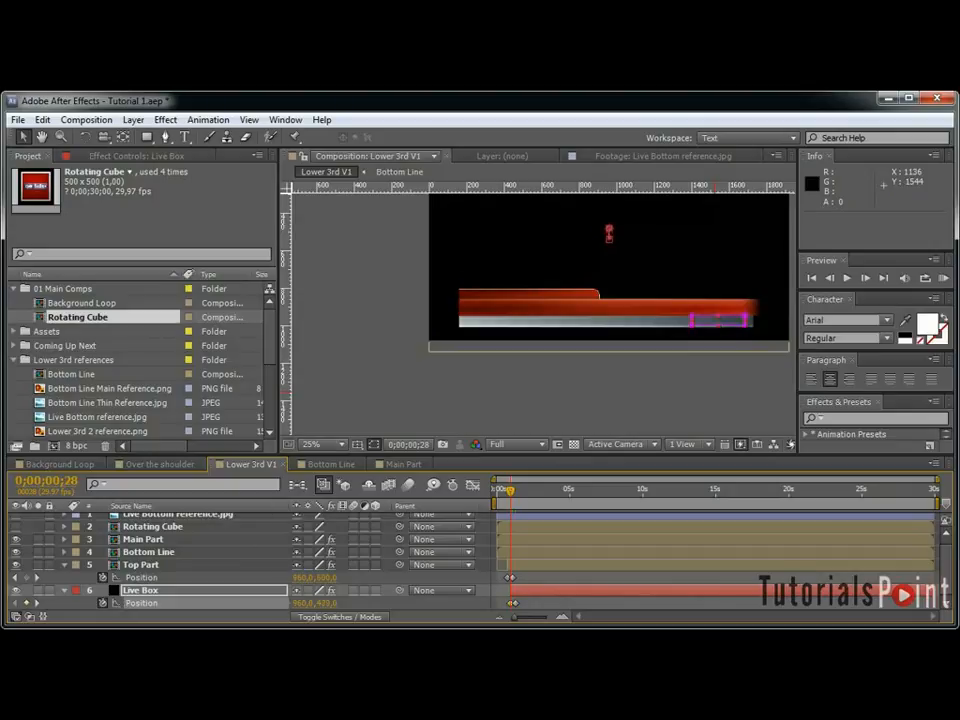
# Show the Rotating Cube layer again, enable its motion blur, and reveal its Scale and Rotation at 0;00;00;00.
pyautogui.click(150, 526)
pyautogui.moveTo(513, 490); pyautogui.dragTo(504, 495)
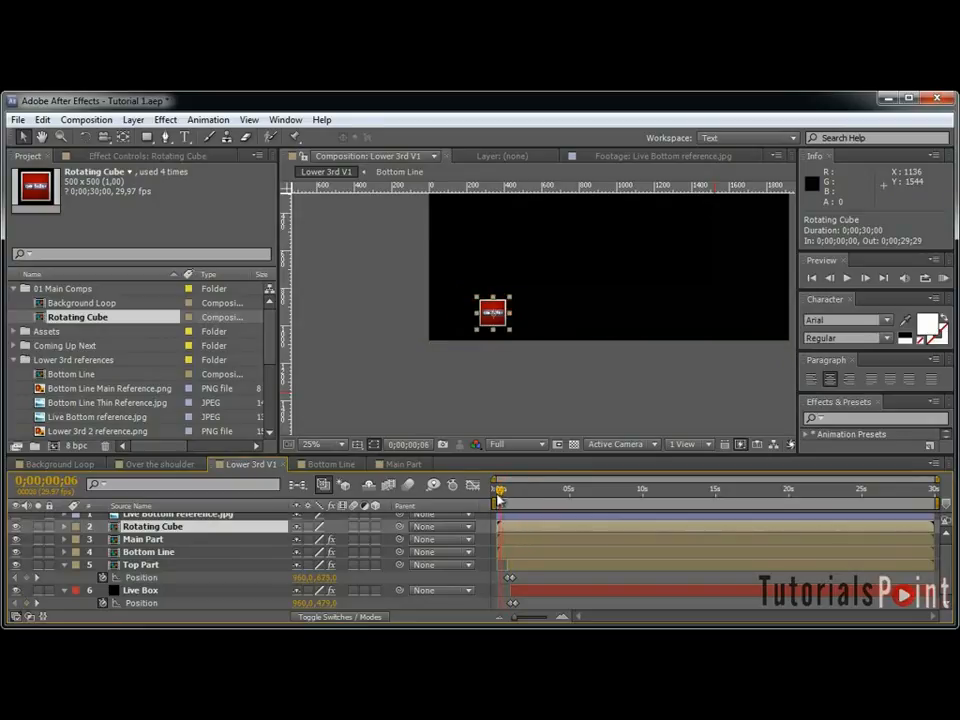
pyautogui.press('pageup')
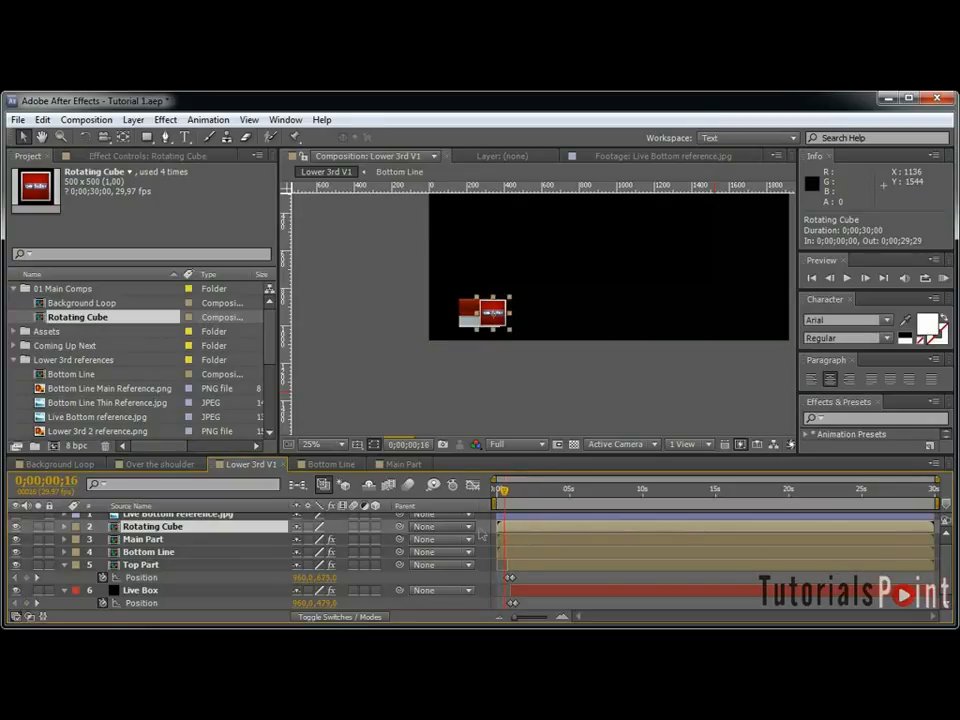
pyautogui.scroll(1, 176, 570)
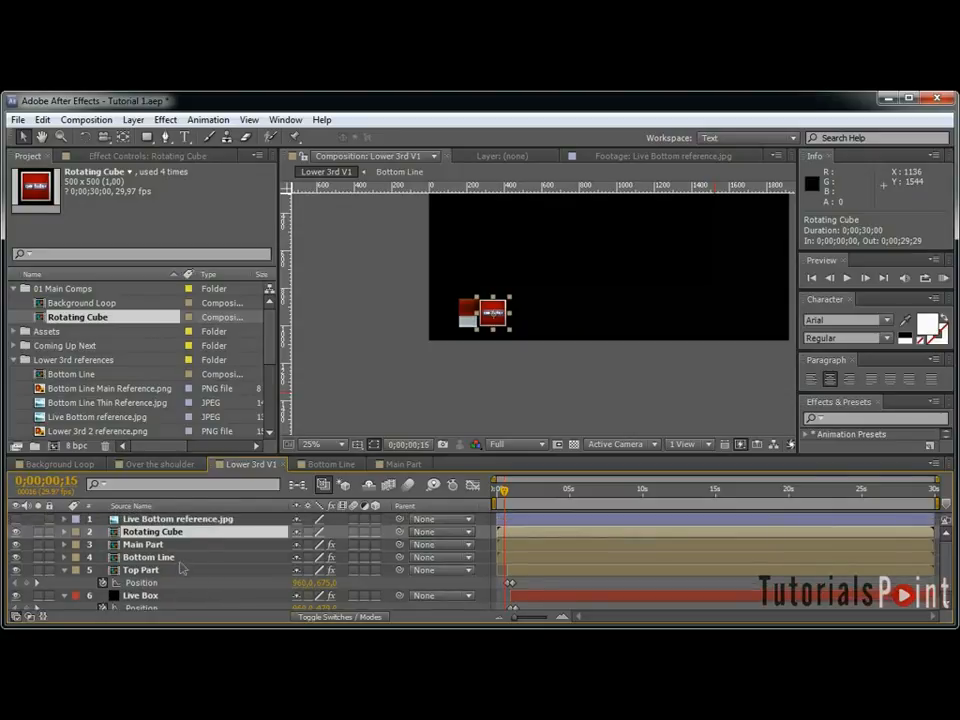
pyautogui.press('Home')
pyautogui.press('u')
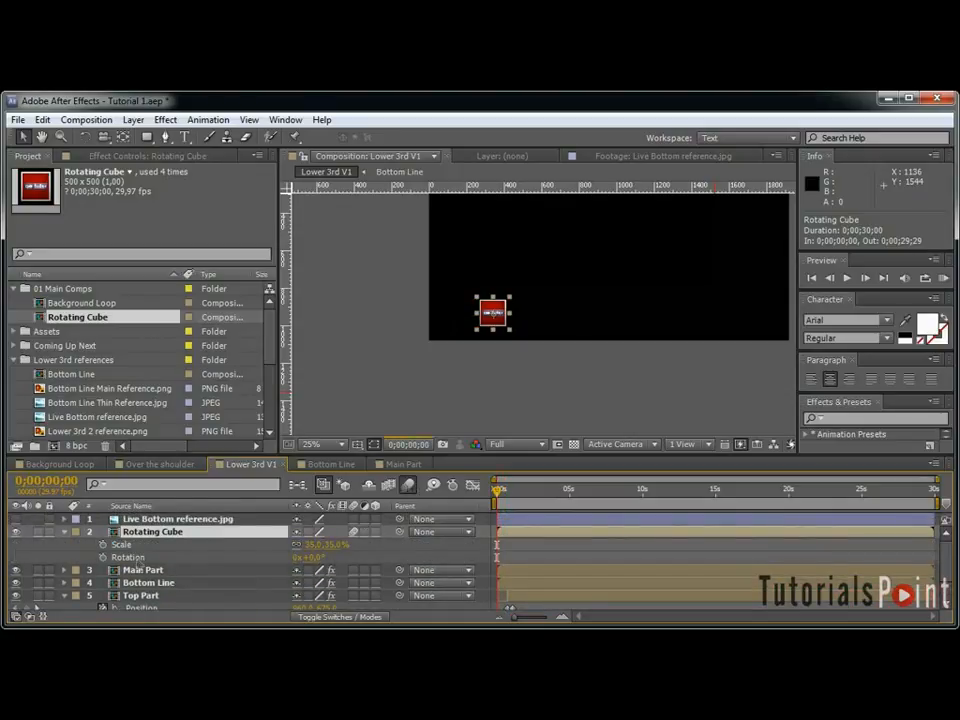
# Animate the Rotating Cube's Scale from 0% at 0;00;00;00 to 35% at 0;00;00;20, with a Rotation keyframe at the start.
pyautogui.click(107, 544)
pyautogui.keyDown('shift'); pyautogui.click(102, 557); pyautogui.keyUp('shift')
pyautogui.click(337, 544)
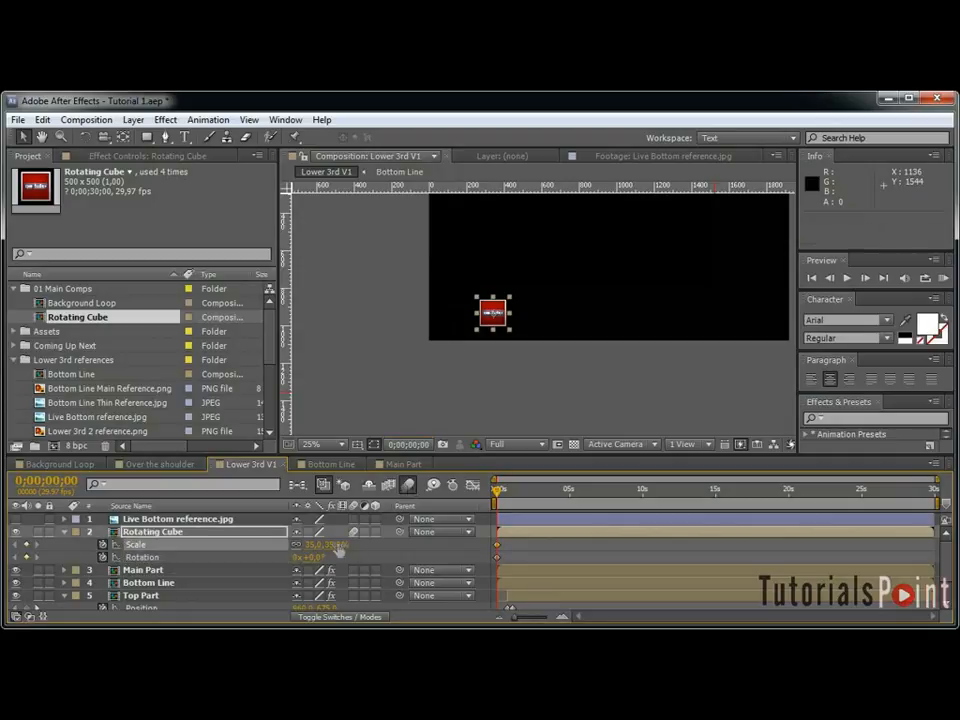
pyautogui.write('3')
pyautogui.press('Return')
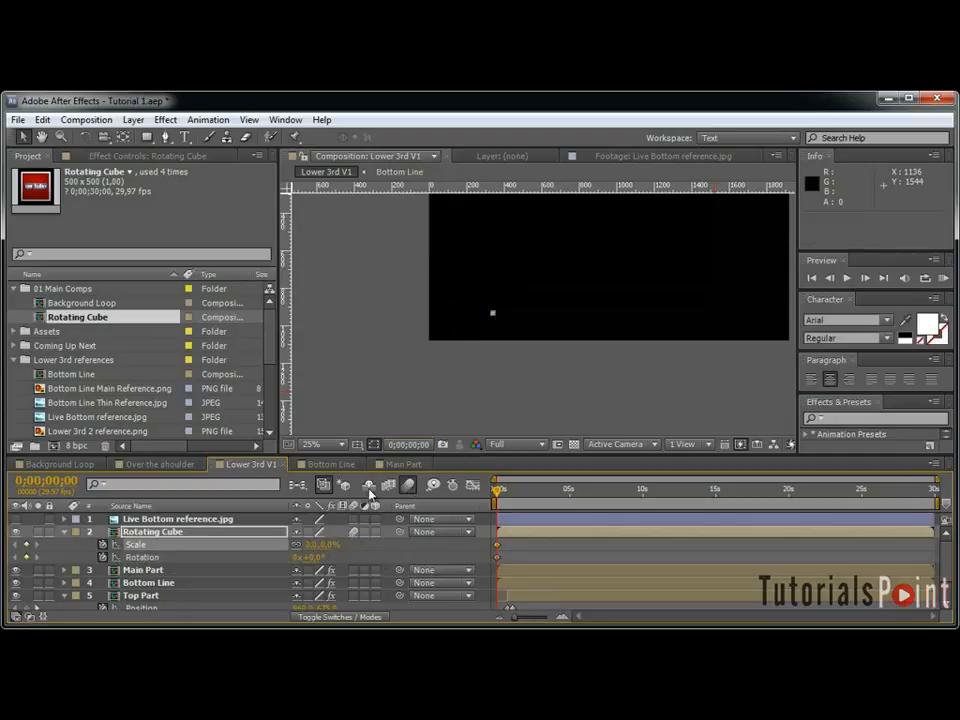
pyautogui.click(315, 559)
pyautogui.click(343, 561)
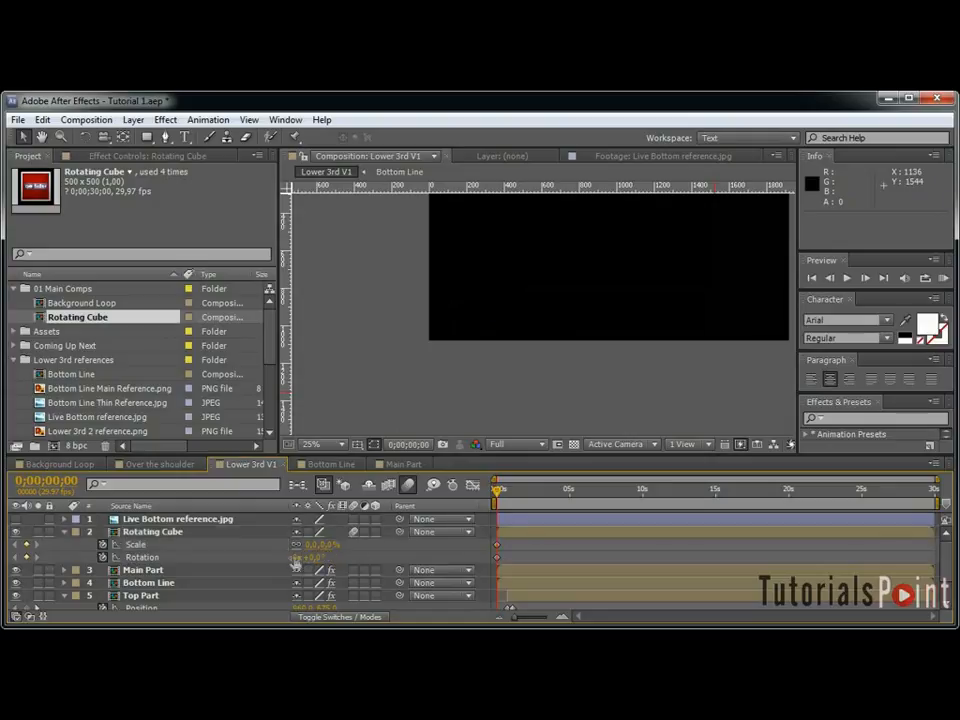
pyautogui.press('space')
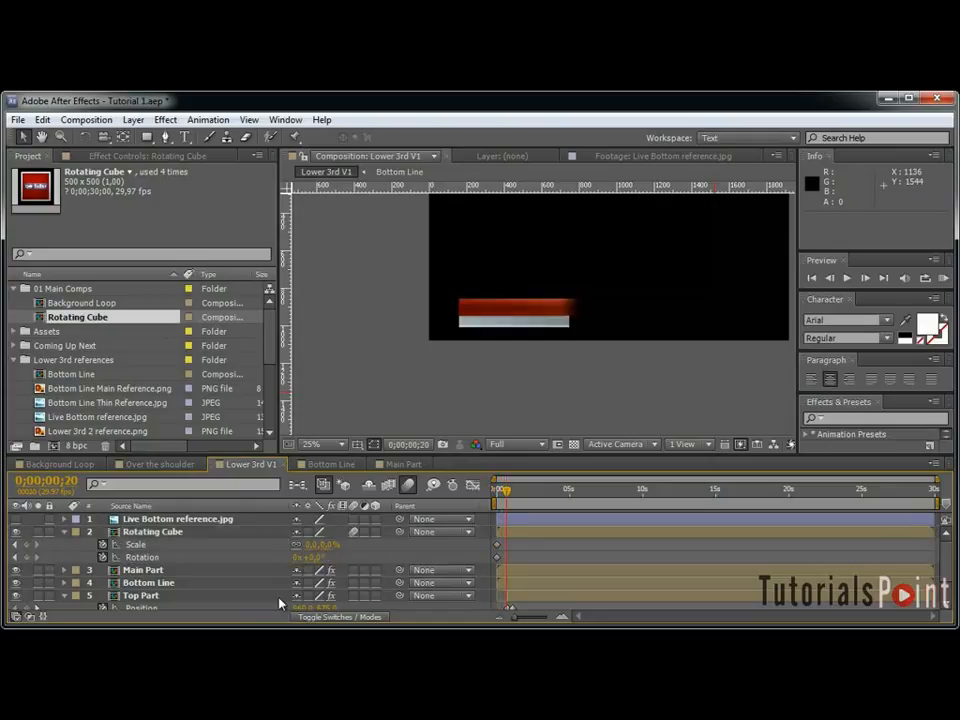
pyautogui.press('Return')
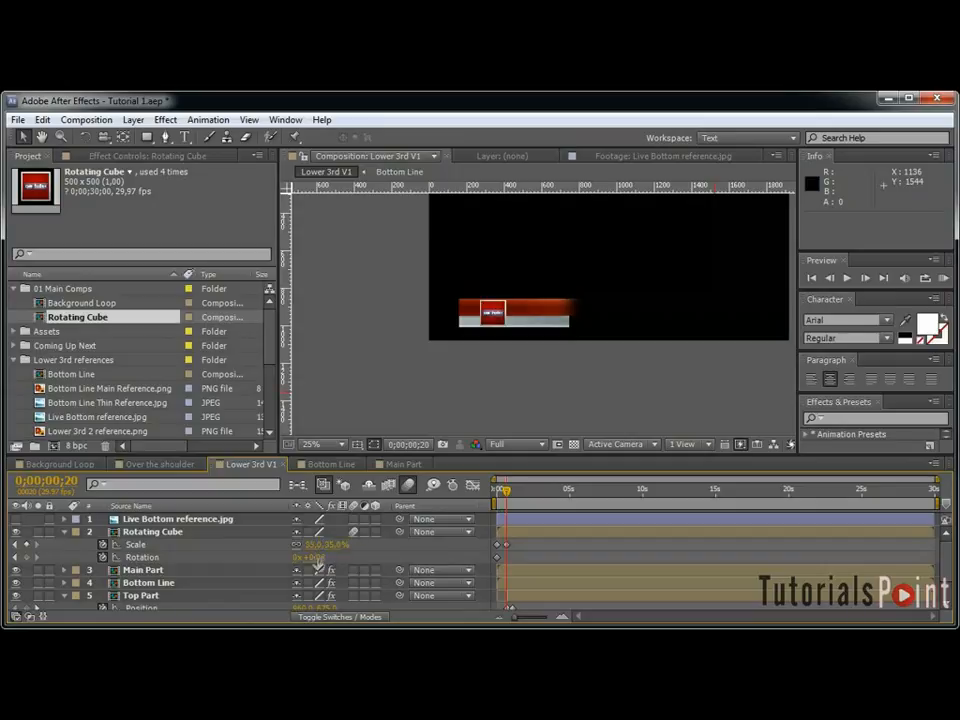
# Keyframe the Rotating Cube's Rotation to 2x+0.0° at 0;00;00;20, starting from 0x+0.0° at 0;00;00;00.
pyautogui.moveTo(506, 495); pyautogui.dragTo(497, 496)
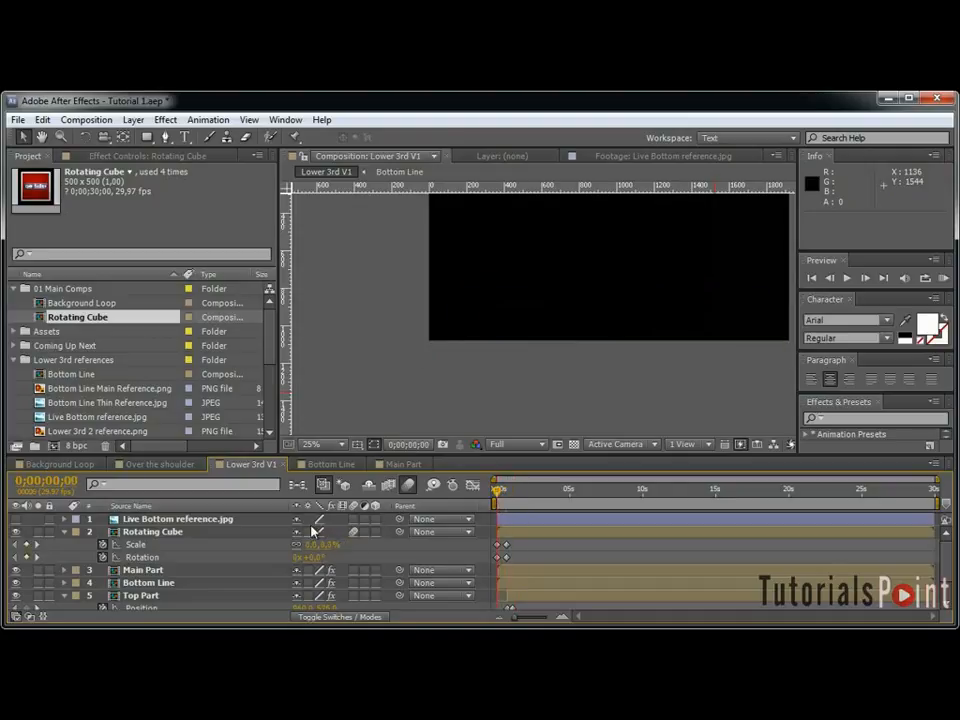
pyautogui.click(506, 506)
pyautogui.click(380, 560)
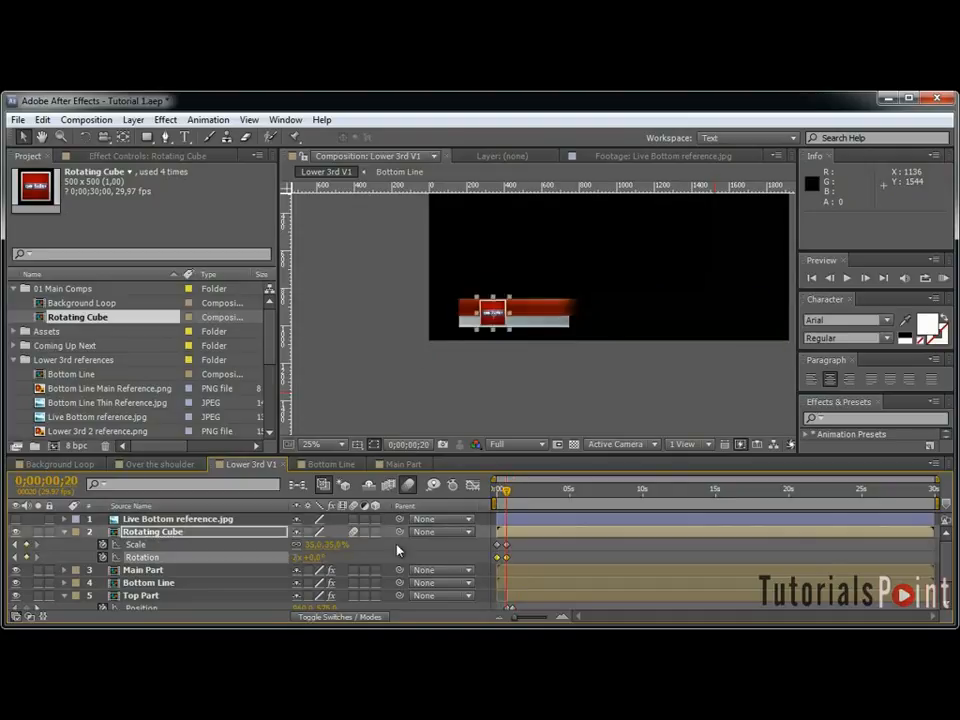
# End the work area at 0;00;02;12 and render a preview of the lower third animation.
pyautogui.moveTo(506, 492); pyautogui.dragTo(535, 500)
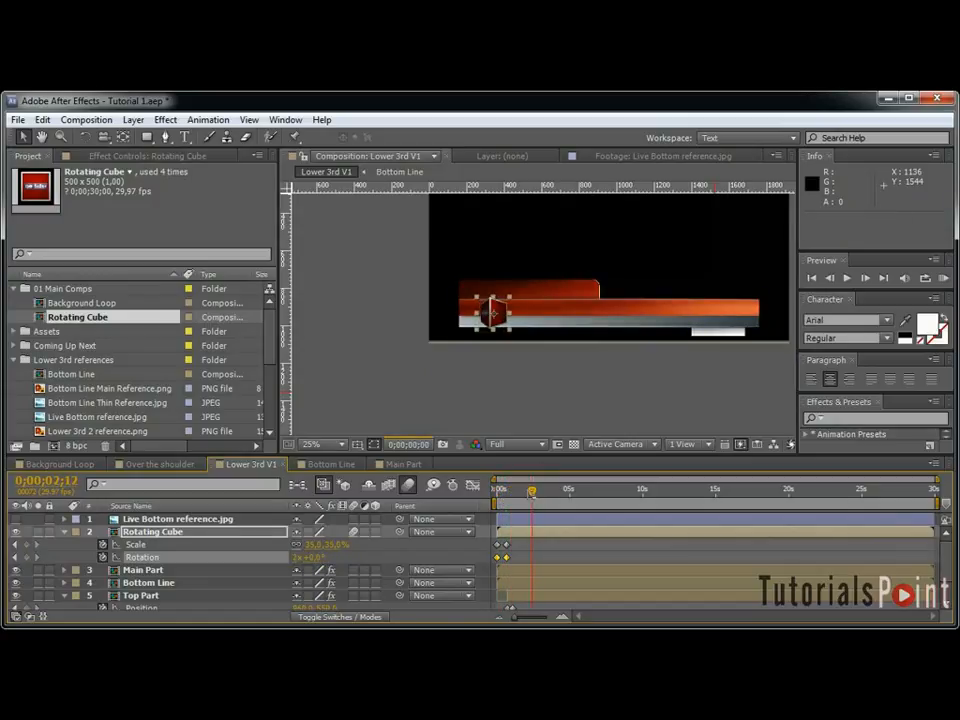
pyautogui.press('n')
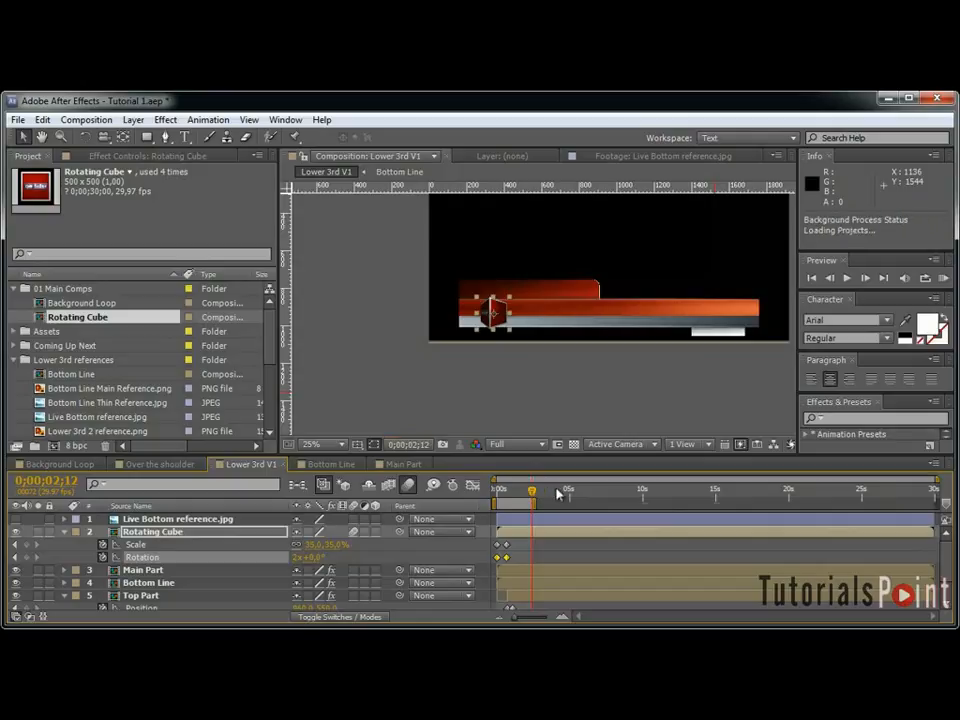
pyautogui.press('KP_0')
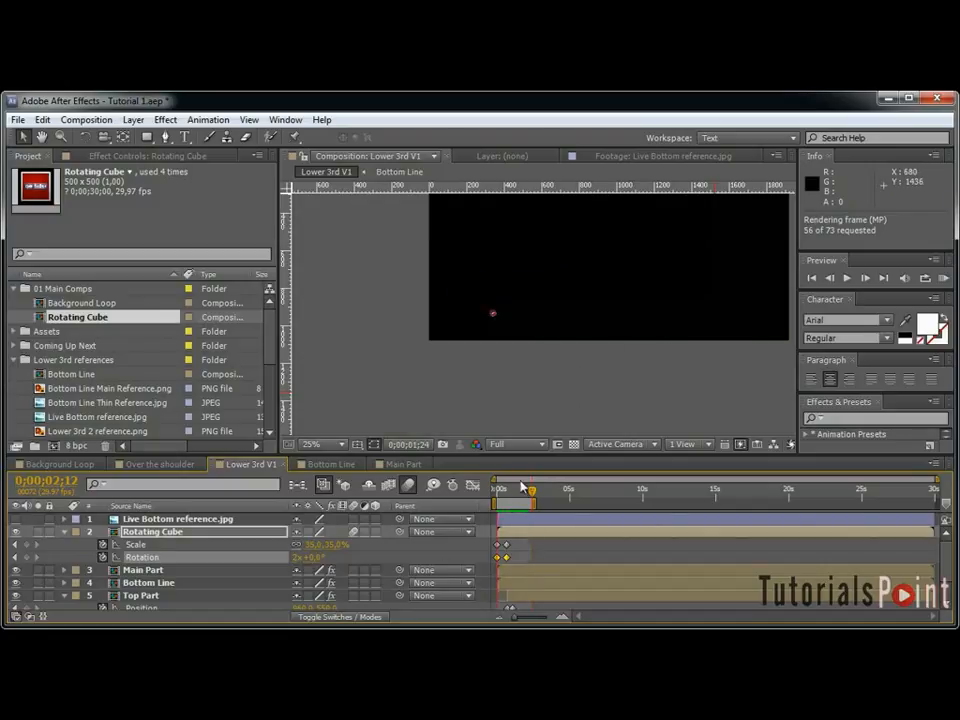
# Shorten the work area to end at 0;00;01;10 and play the lower third animation in an enlarged composition view.
pyautogui.moveTo(527, 487); pyautogui.dragTo(518, 492)
pyautogui.press('`')
pyautogui.scroll(3, 715, 350)
pyautogui.press('space')
pyautogui.moveTo(743, 315); pyautogui.dragTo(645, 330)
pyautogui.scroll(-3, 645, 330)
pyautogui.scroll(2, 645, 369)
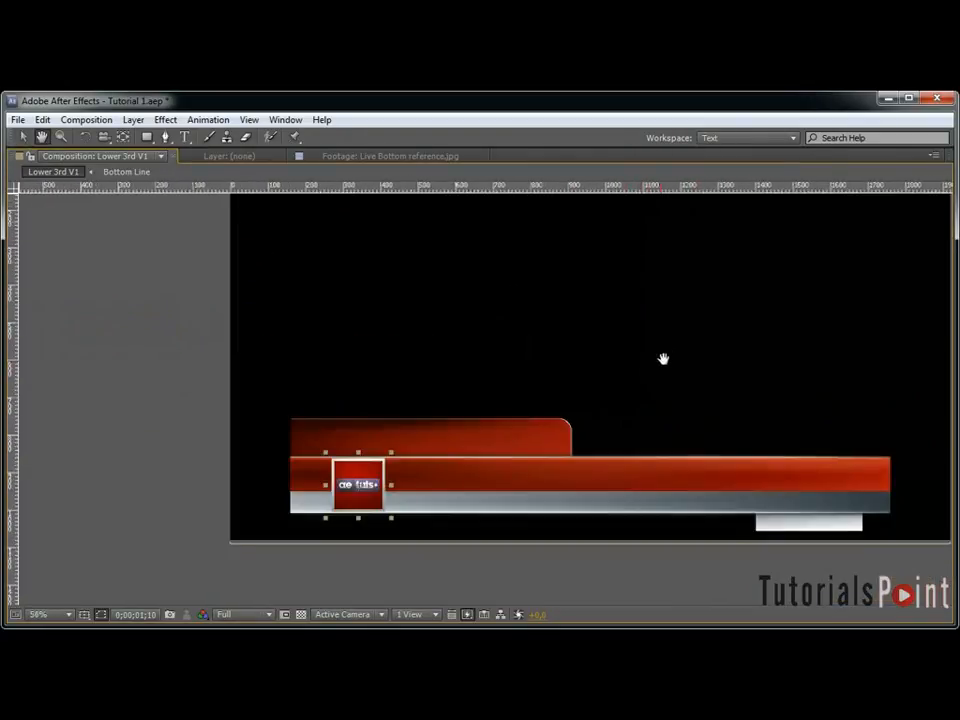
pyautogui.press('KP_0')
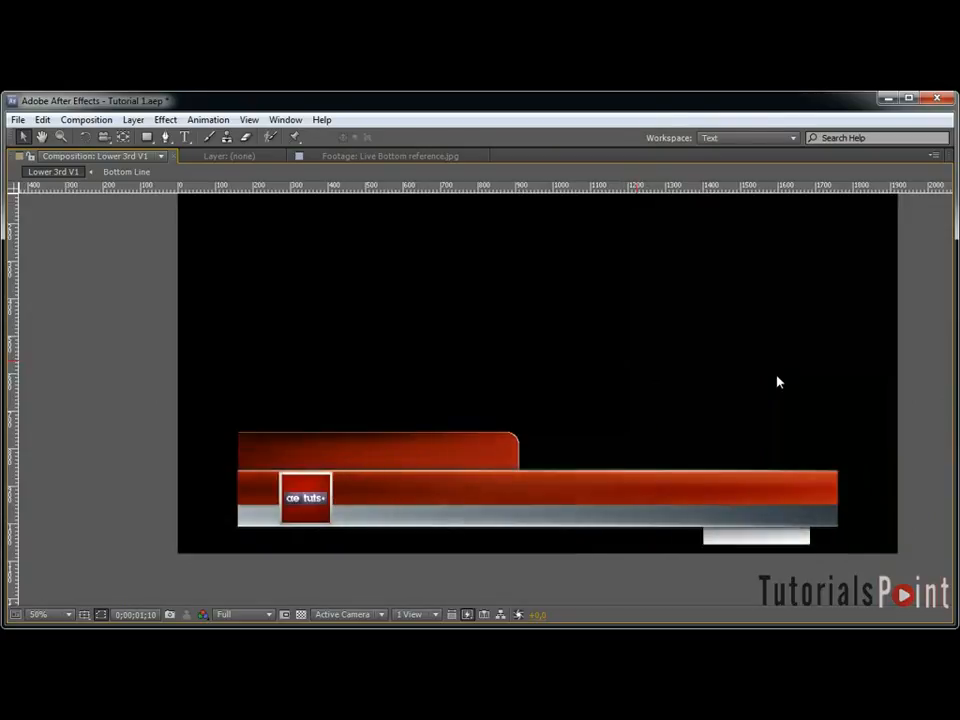
pyautogui.press('space')
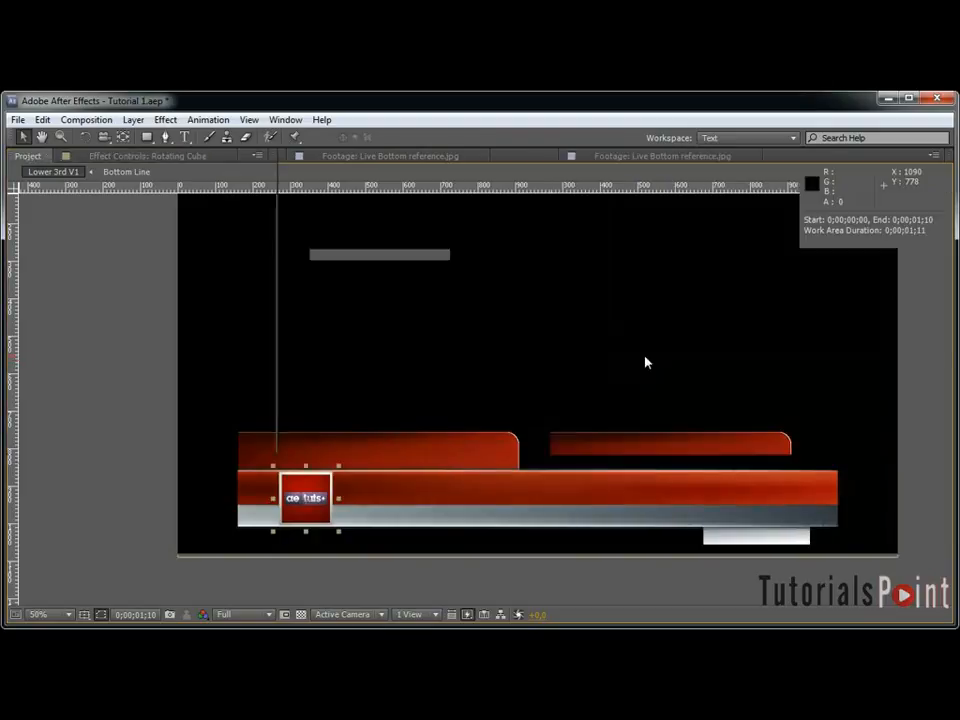
# Restore the normal layout, collapse the properties of Rotating Cube, Top Part and Live Box, and save the project.
pyautogui.press('`')
pyautogui.press(',')
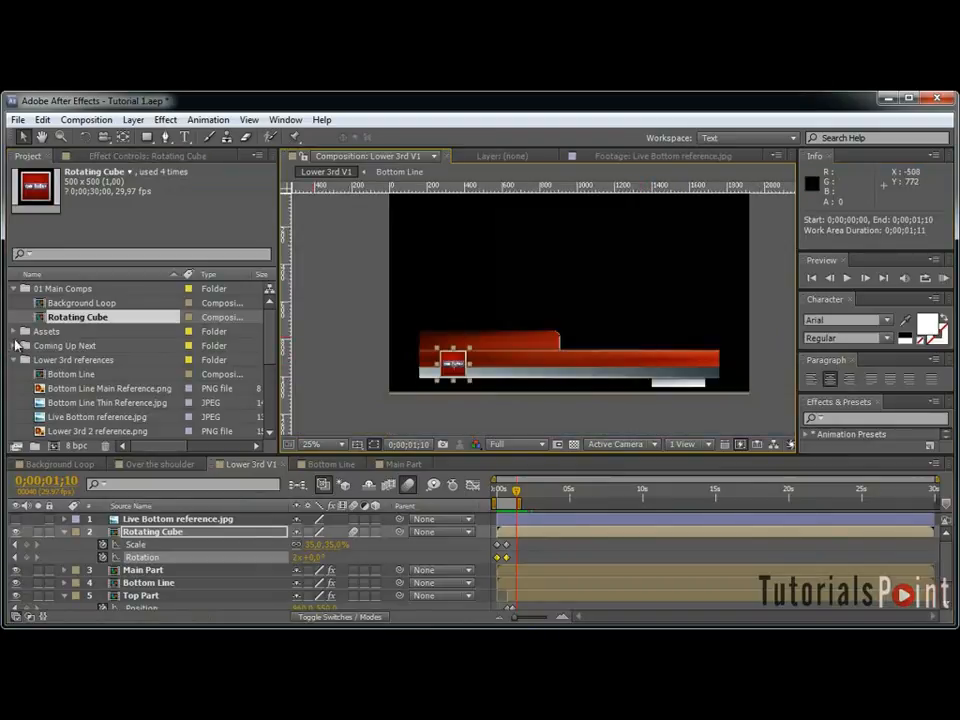
pyautogui.click(64, 532)
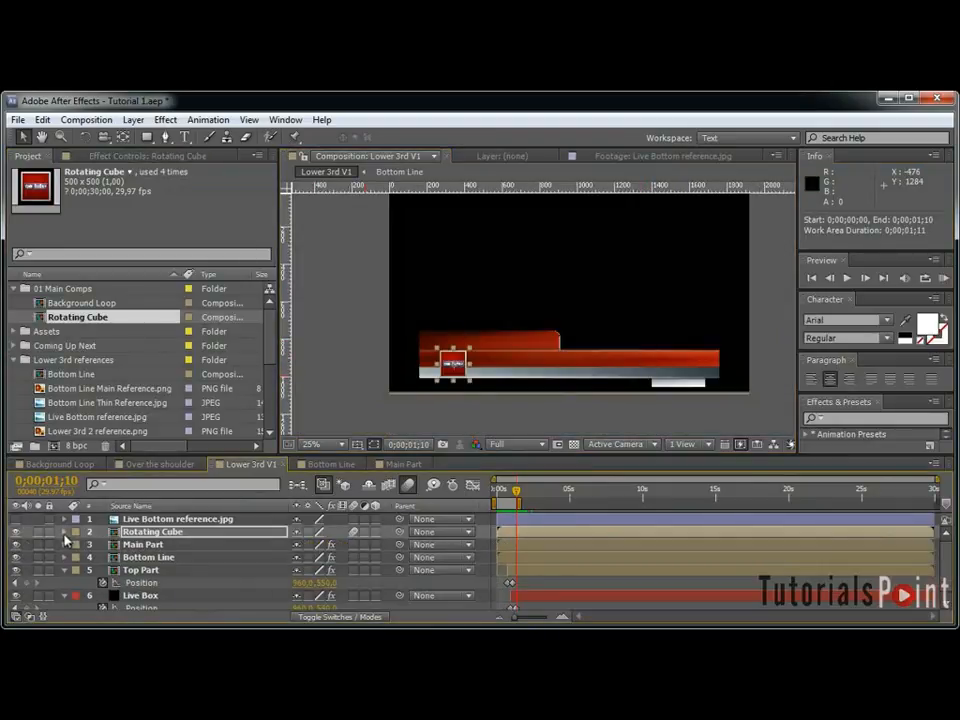
pyautogui.click(484, 583)
pyautogui.click(64, 570)
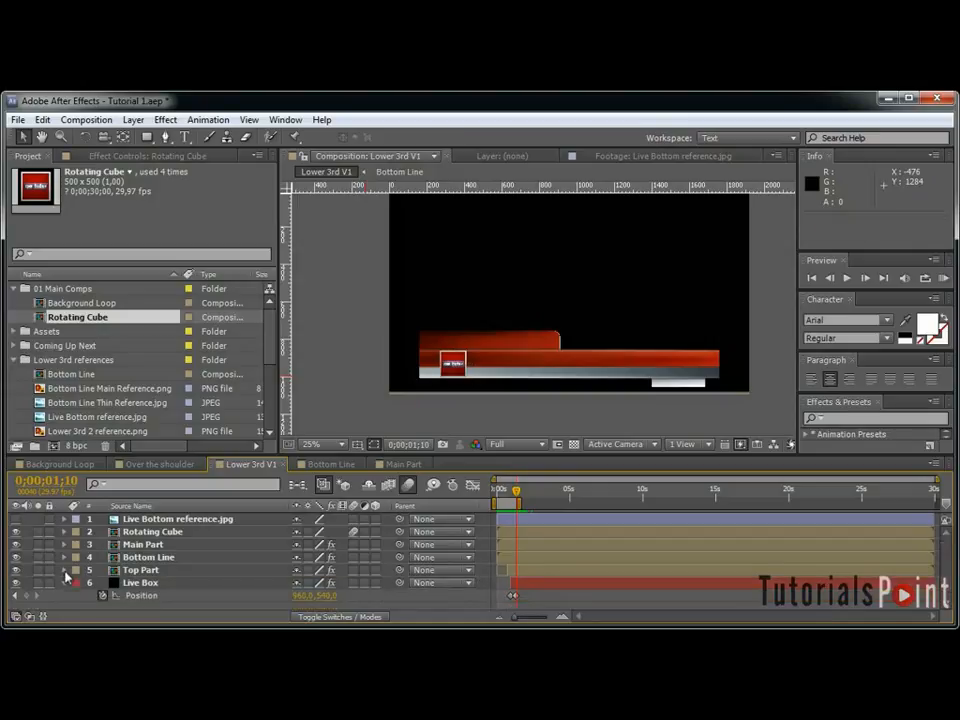
pyautogui.click(64, 583)
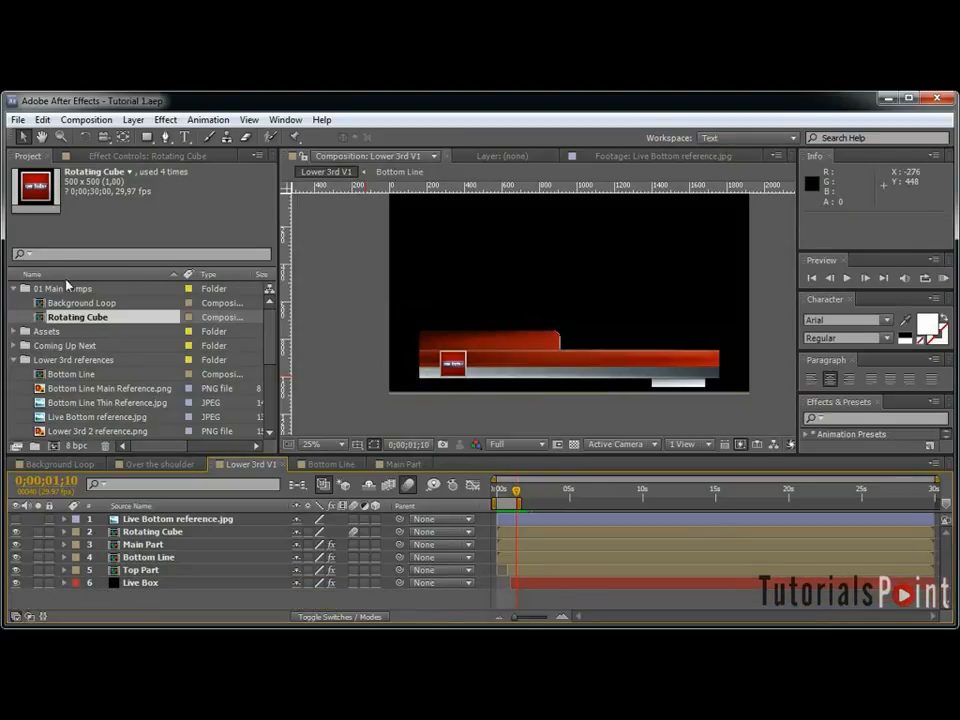
# Create a new composition from Lower 3rd 2 reference.png and examine its design in an enlarged view.
pyautogui.scroll(-1, 100, 400)
pyautogui.click(90, 388)
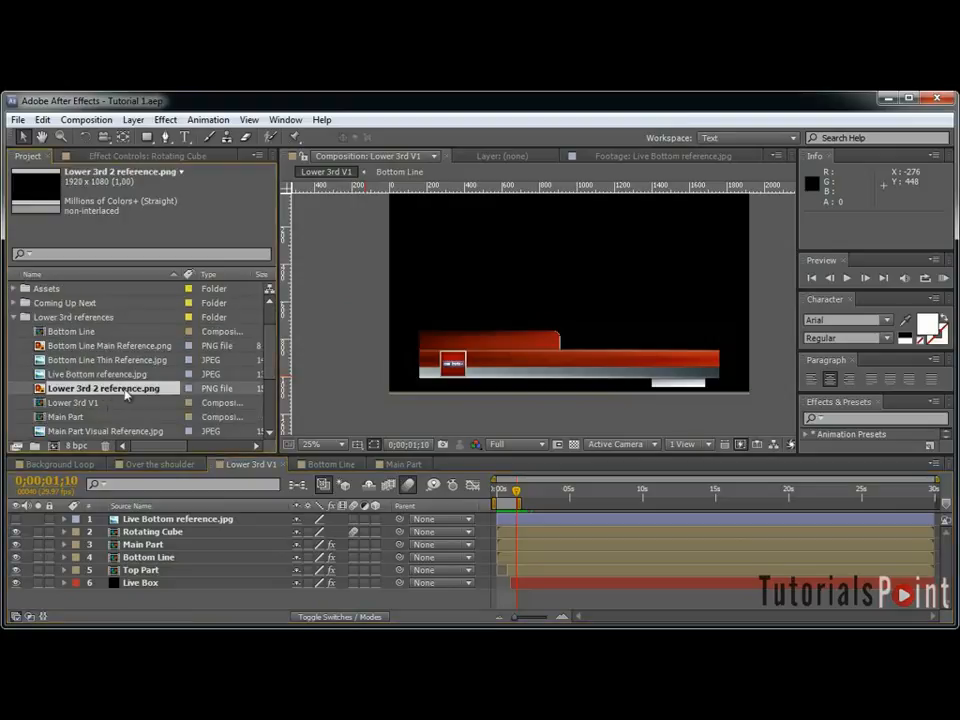
pyautogui.click(50, 446)
pyautogui.press('`')
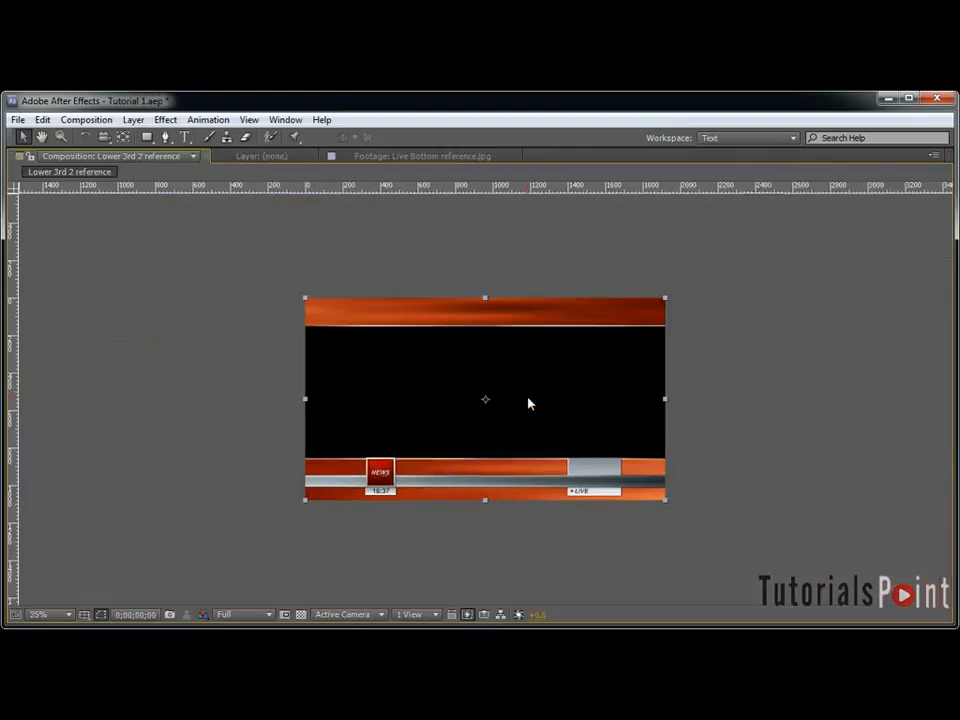
pyautogui.press('.')
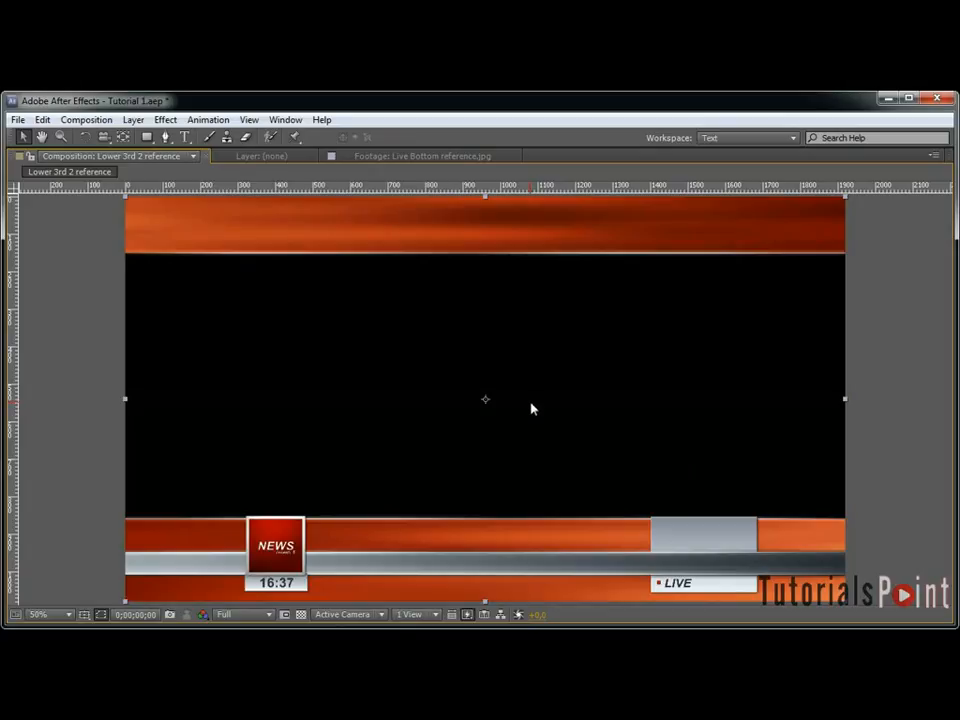
pyautogui.moveTo(395, 276); pyautogui.dragTo(407, 246)
pyautogui.press(',')
pyautogui.press('.')
pyautogui.press('`')
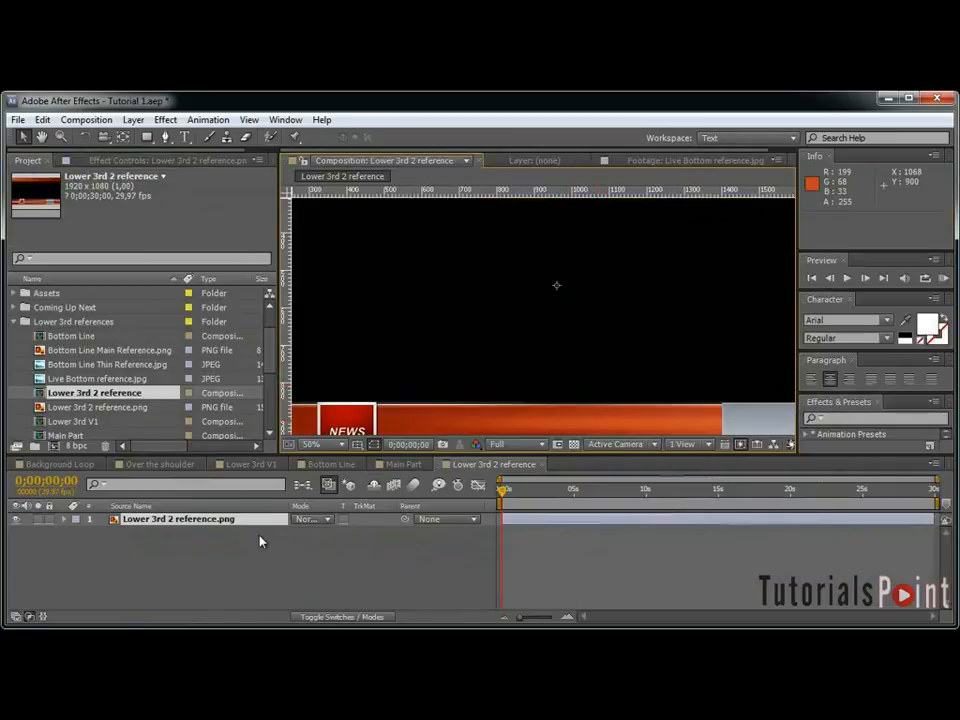
# Copy all five layers of the Main Part composition into the Lower 3rd 2 reference composition.
pyautogui.click(381, 465)
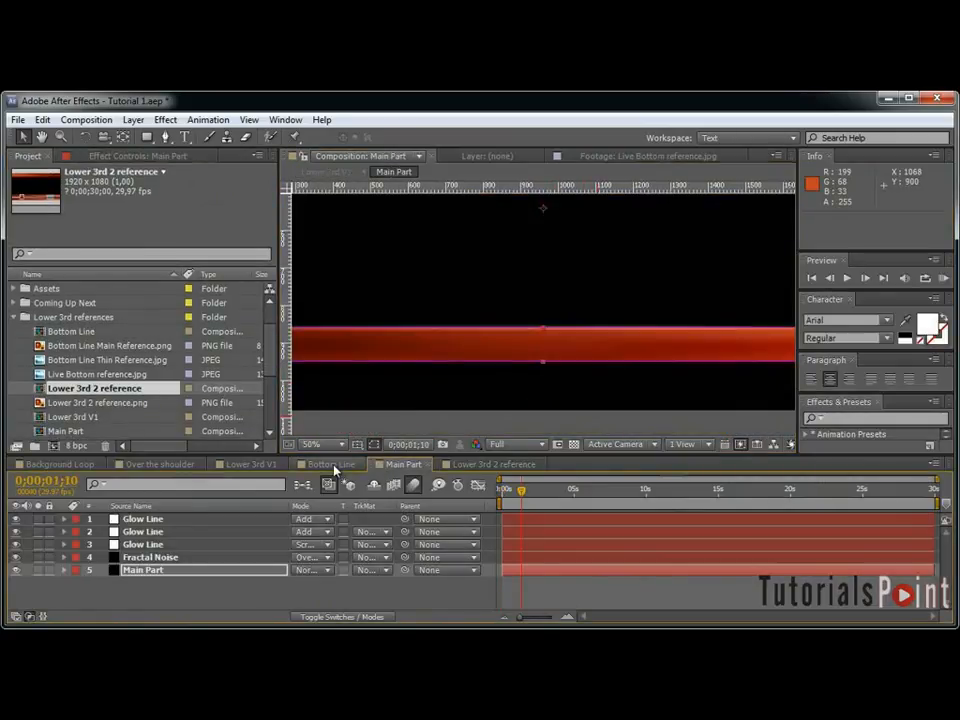
pyautogui.keyDown('shift'); pyautogui.click(140, 519); pyautogui.keyUp('shift')
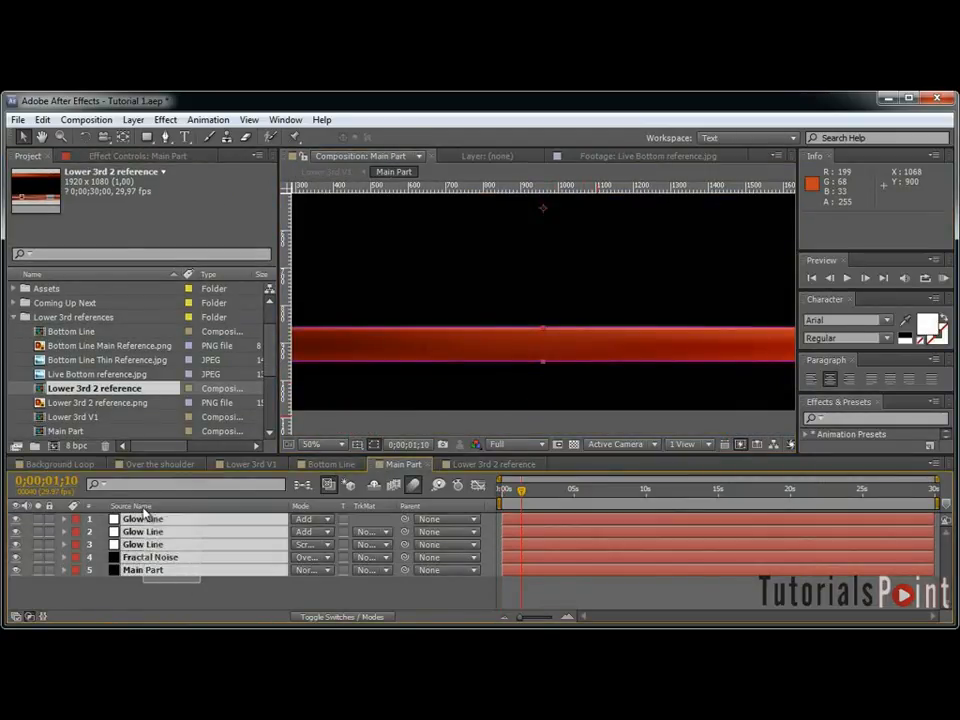
pyautogui.hotkey('ctrl', 'c')
pyautogui.click(490, 464)
pyautogui.hotkey('ctrl', 'v')
pyautogui.press('`')
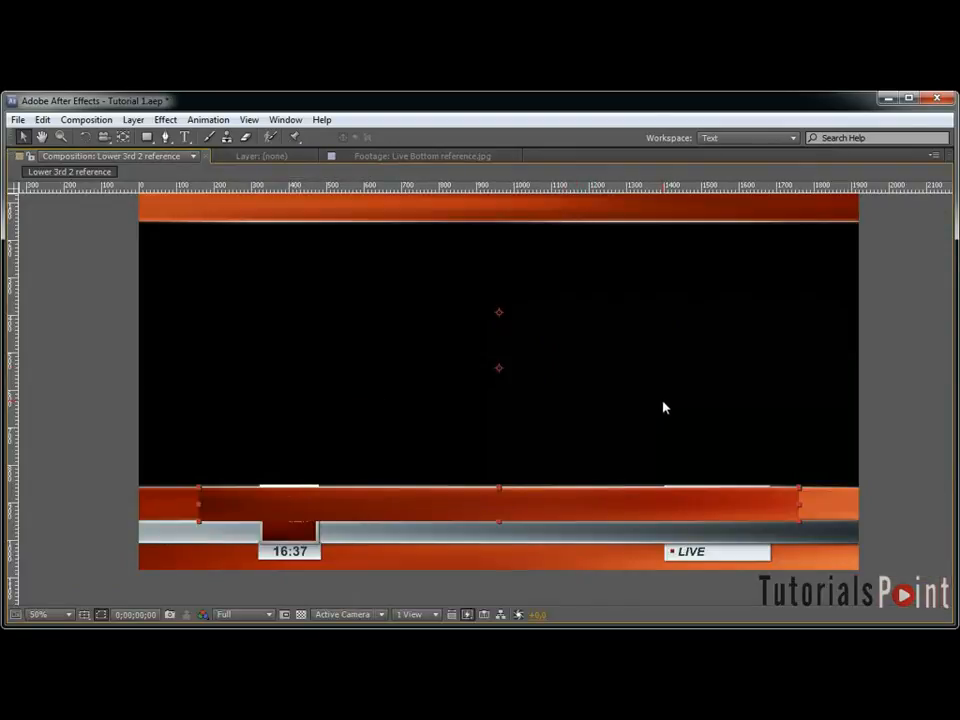
# Stretch the Main Part layer's mask past both sides and the bottom edge of the frame.
pyautogui.press('`')
pyautogui.click(183, 569)
pyautogui.press('`')
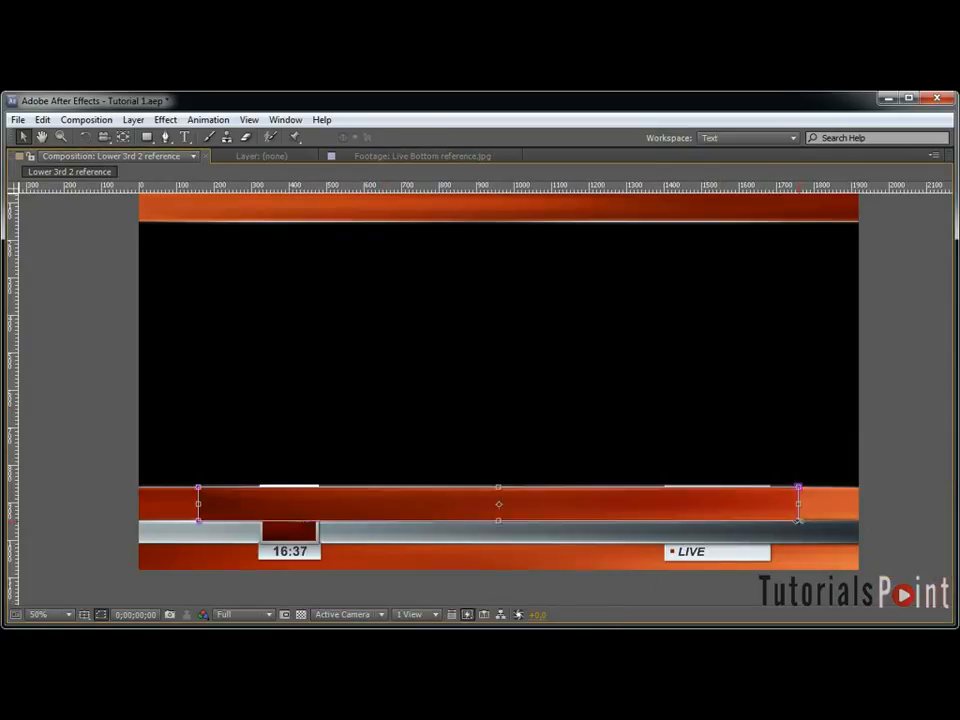
pyautogui.moveTo(798, 505); pyautogui.dragTo(908, 506)
pyautogui.moveTo(197, 505); pyautogui.dragTo(57, 505)
pyautogui.moveTo(482, 520); pyautogui.dragTo(490, 585)
pyautogui.press('`')
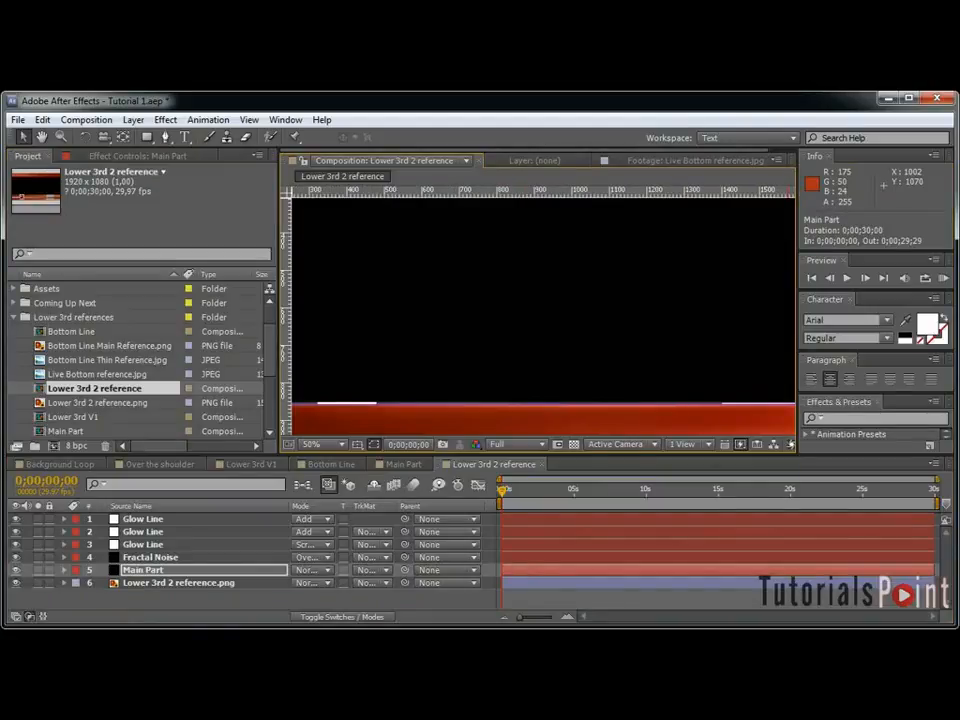
# Stretch the Fractal Noise layer's mask past both sides and the bottom edge of the frame.
pyautogui.click(146, 559)
pyautogui.press('m')
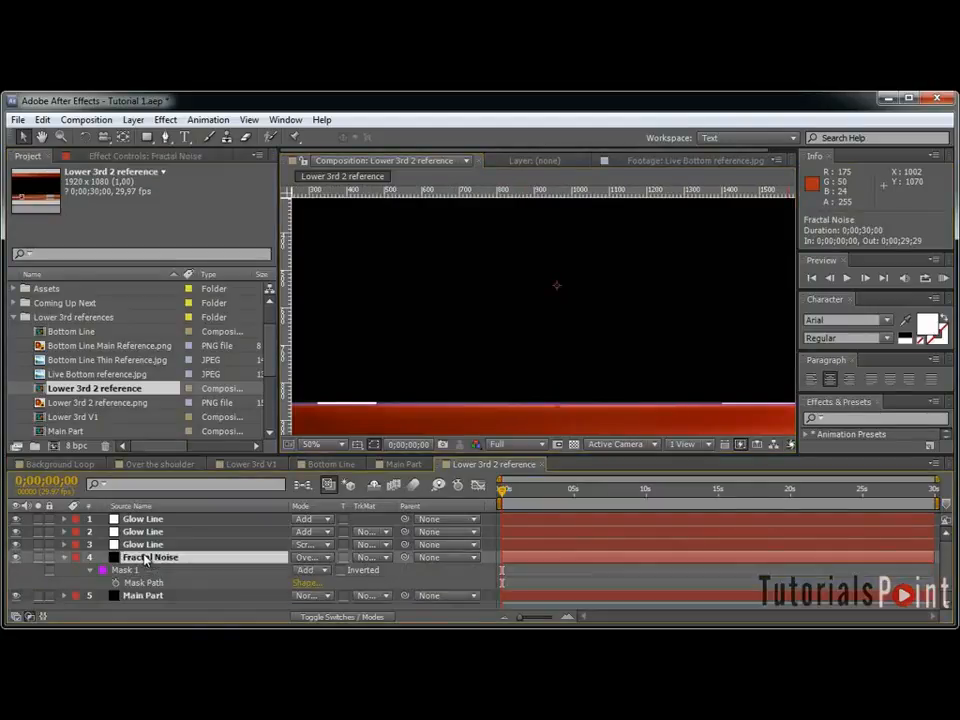
pyautogui.press('`')
pyautogui.press('`')
pyautogui.press('`')
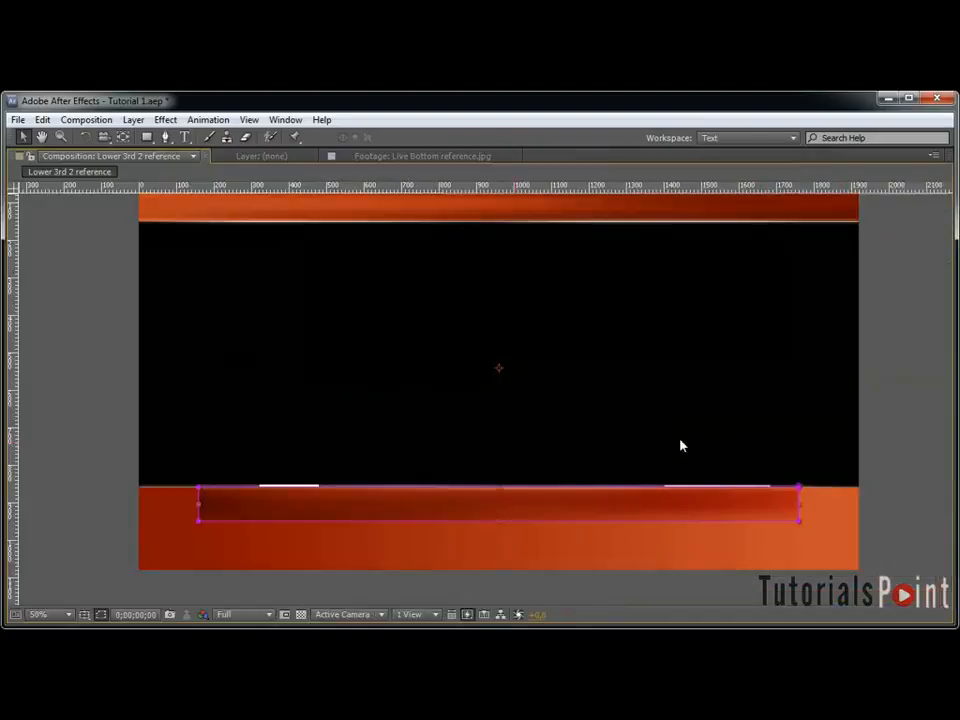
pyautogui.hotkey('ctrl', 't')
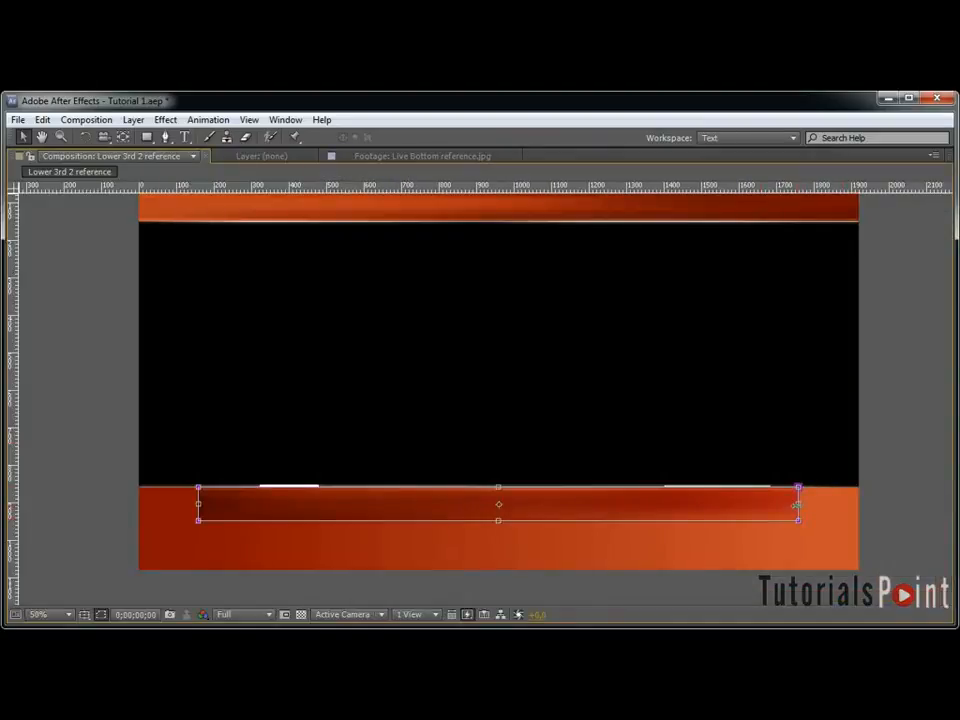
pyautogui.moveTo(798, 504); pyautogui.dragTo(908, 504)
pyautogui.moveTo(198, 504); pyautogui.dragTo(10, 504)
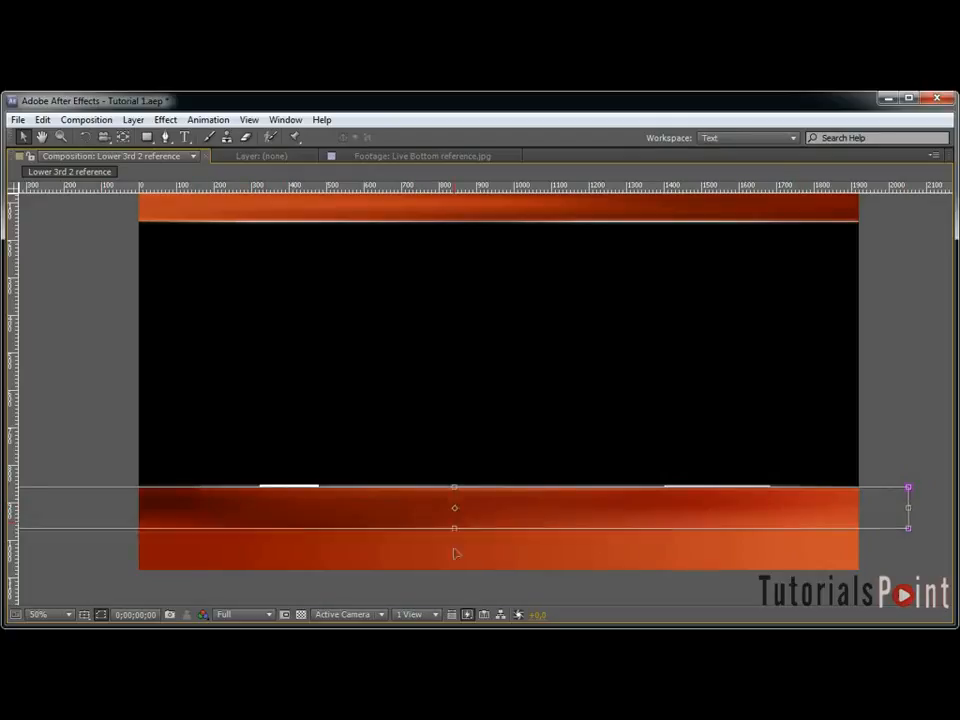
pyautogui.moveTo(455, 521); pyautogui.dragTo(463, 603)
pyautogui.press('`')
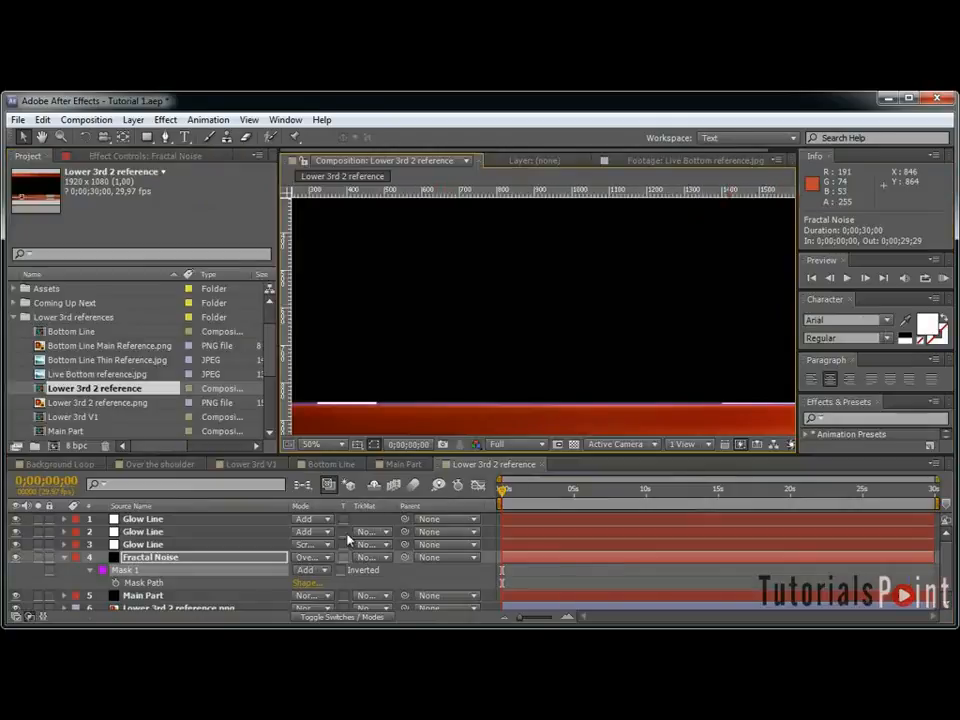
pyautogui.click(64, 557)
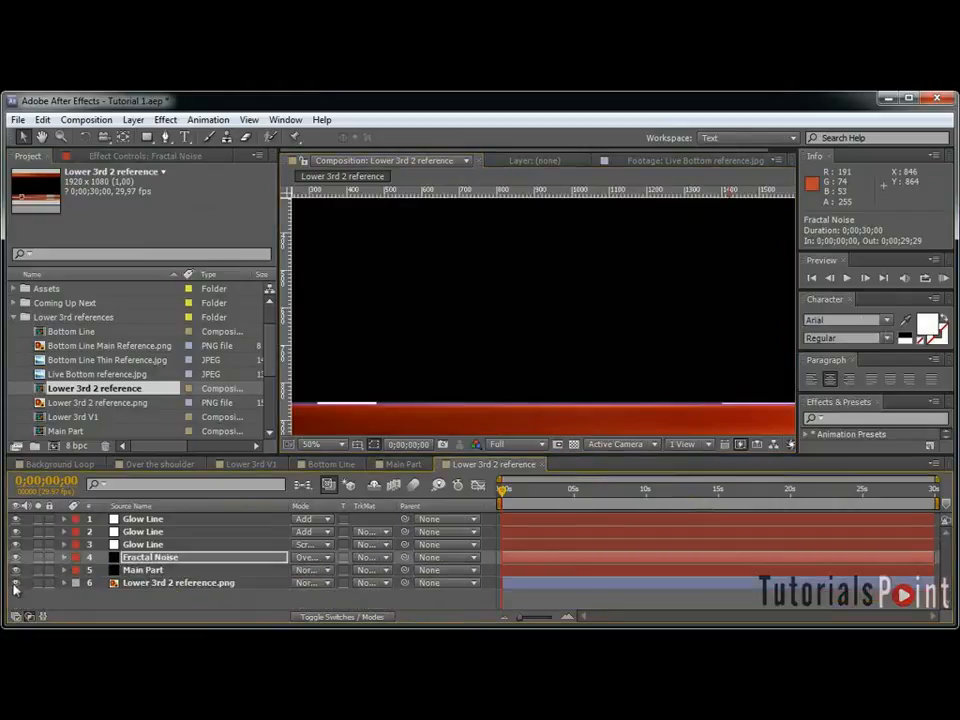
# Check the stretched bar with the reference hidden, and show and solo the Lower 3rd 2 reference.png layer.
pyautogui.press('`')
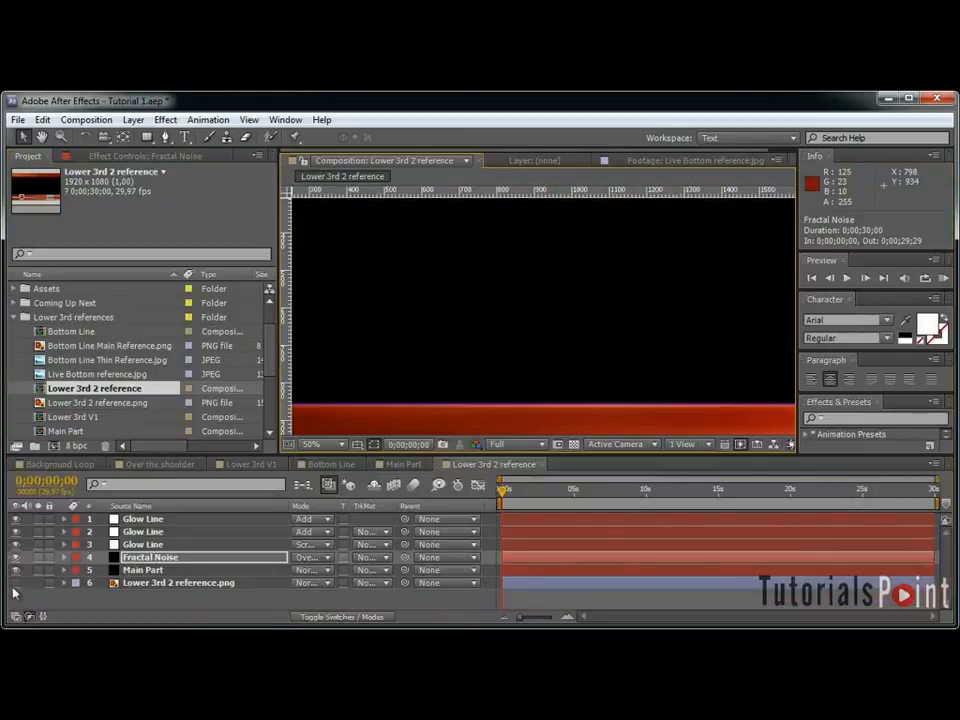
pyautogui.press('`')
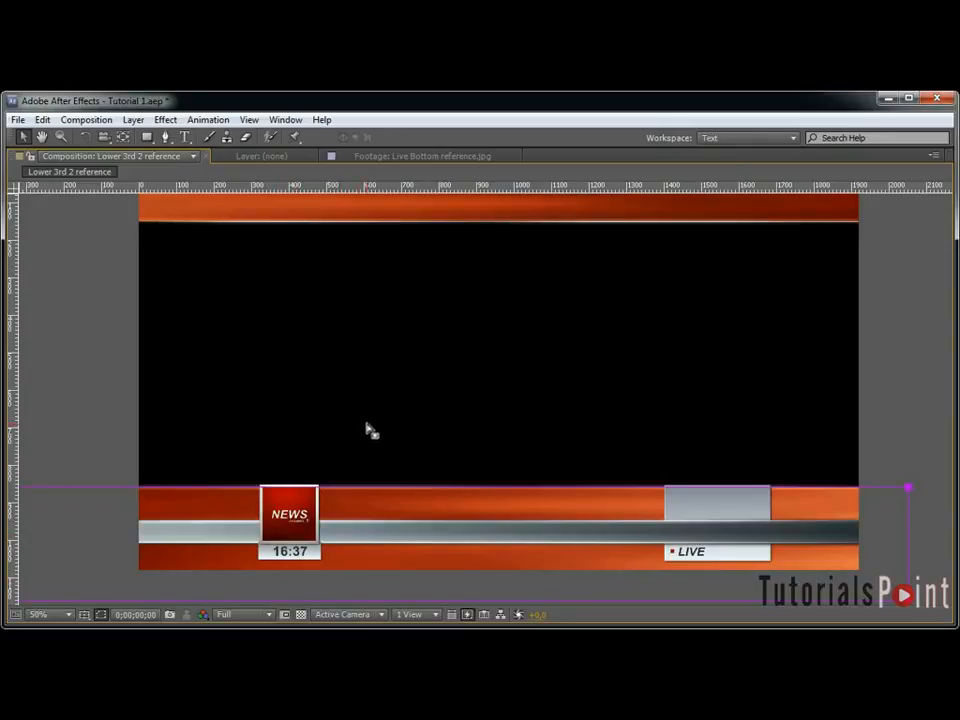
pyautogui.press('`')
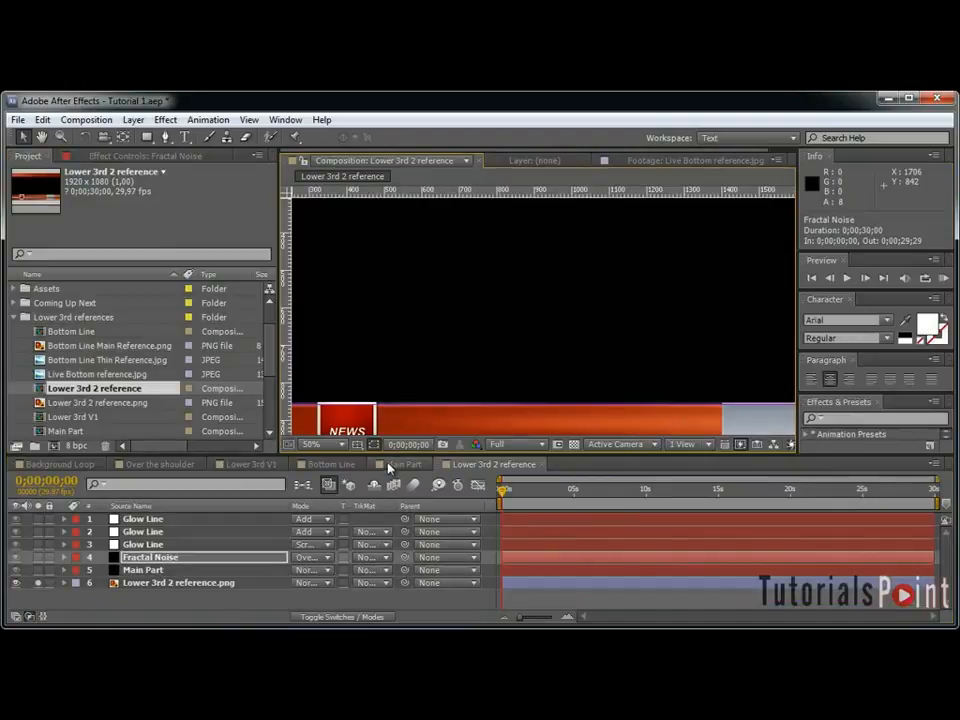
# Copy the six Glow Line layers, Fractal Noise and Bottom Line from the Bottom Line composition into Lower 3rd 2 reference.
pyautogui.click(388, 468)
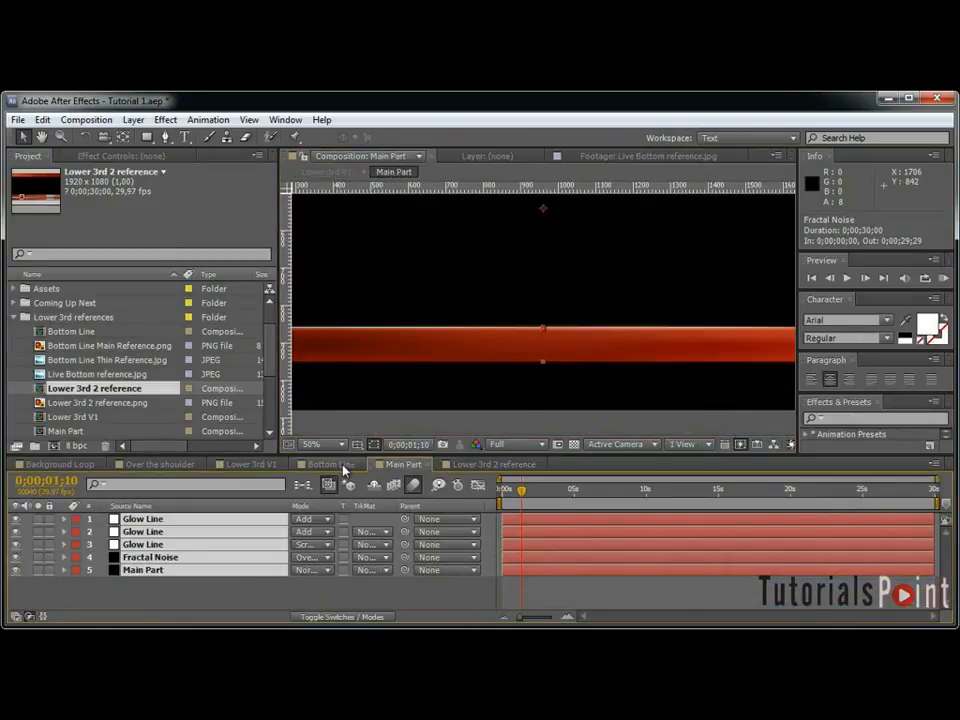
pyautogui.click(335, 465)
pyautogui.scroll(-1, 160, 588)
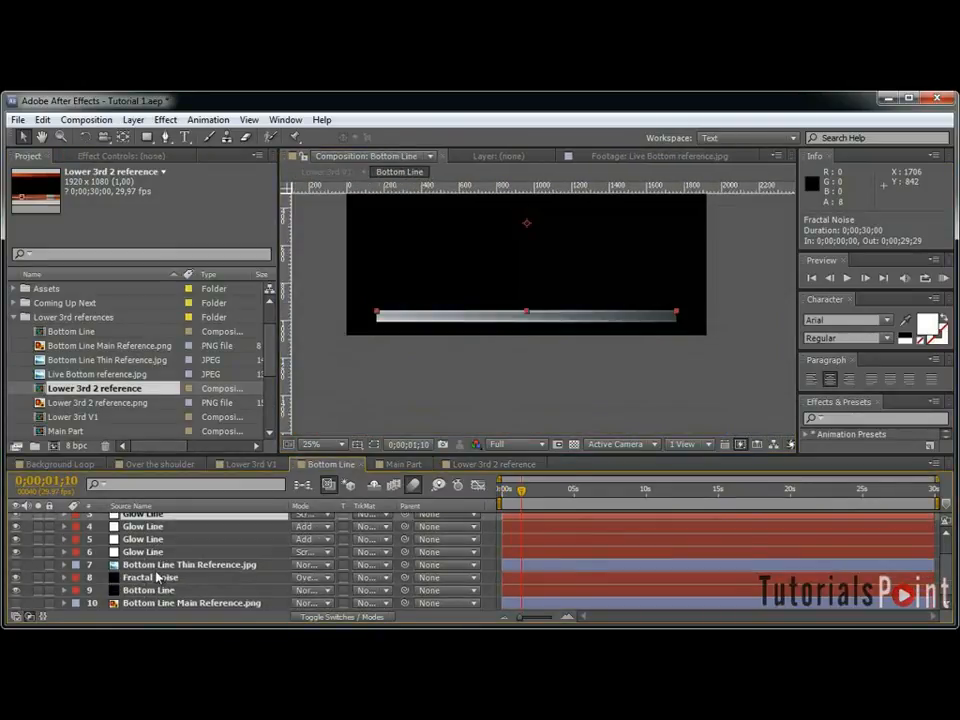
pyautogui.keyDown('shift'); pyautogui.click(151, 554); pyautogui.keyUp('shift')
pyautogui.keyDown('ctrl'); pyautogui.click(158, 579); pyautogui.keyUp('ctrl')
pyautogui.keyDown('ctrl'); pyautogui.click(166, 590); pyautogui.keyUp('ctrl')
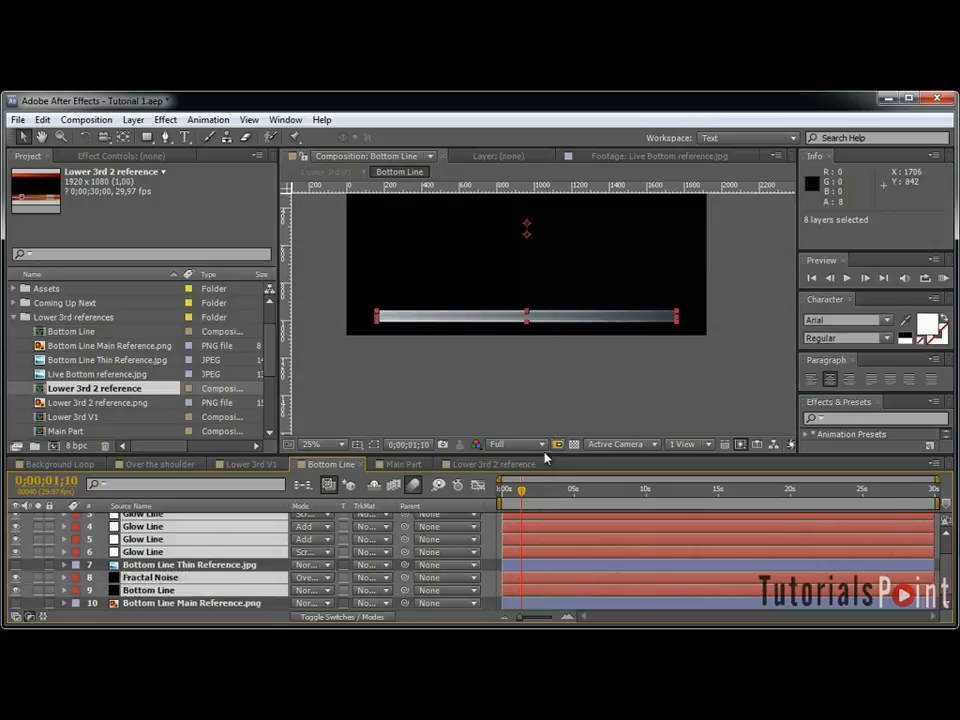
pyautogui.hotkey('ctrl', 'c')
pyautogui.click(480, 466)
pyautogui.hotkey('ctrl', 'v')
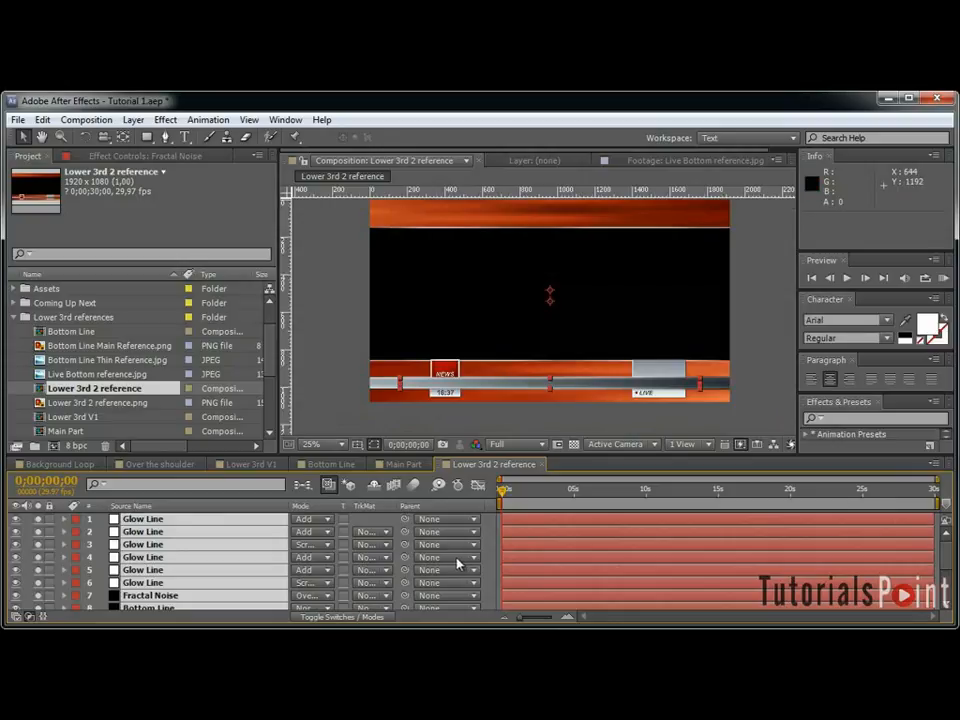
# Pre-compose the eight pasted bar layers into a new composition named BOTTOM LINE V2.
pyautogui.hotkey('ctrl', 'shift', 'c')
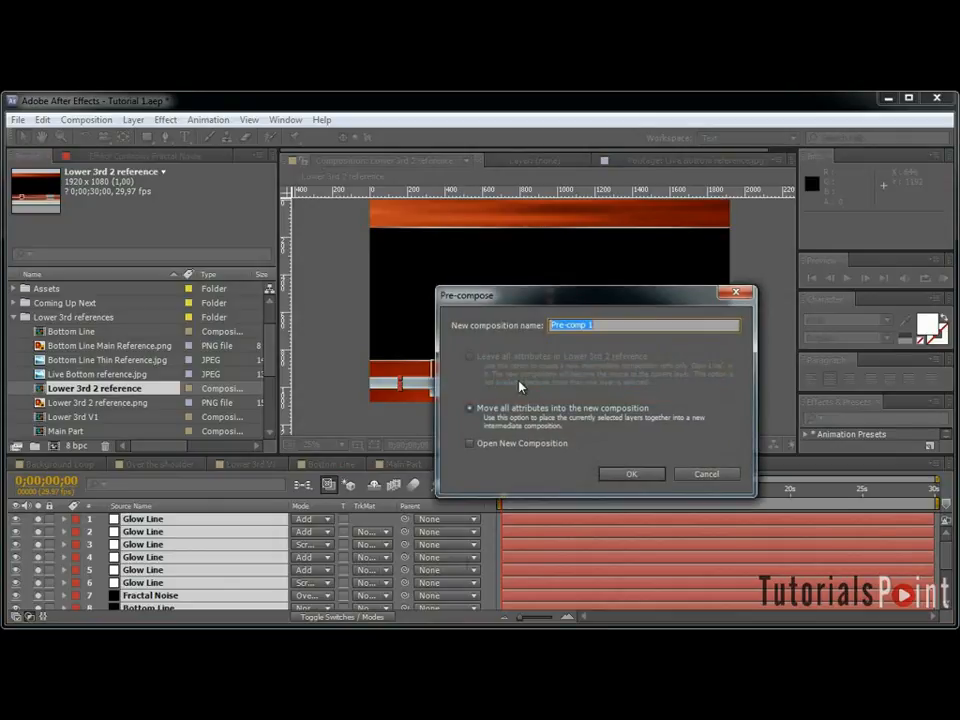
pyautogui.write('BOTTOM LINE V2')
pyautogui.press('Return')
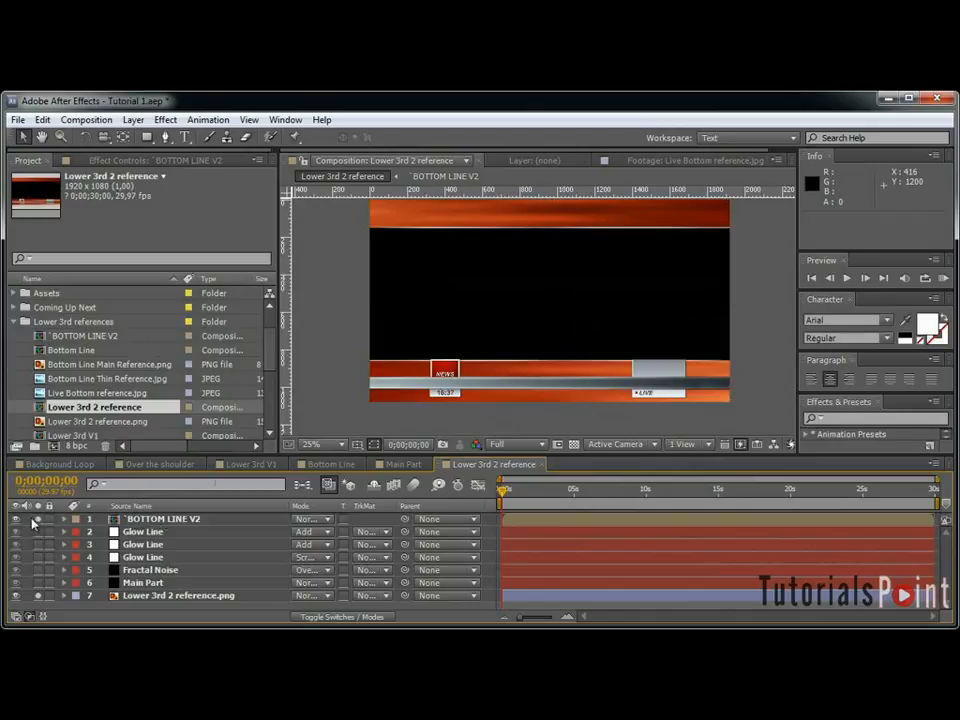
# Turn off solo on the reference layer and widen the BOTTOM LINE V2 layer to a horizontal scale of 120%.
pyautogui.click(38, 596)
pyautogui.click(214, 519)
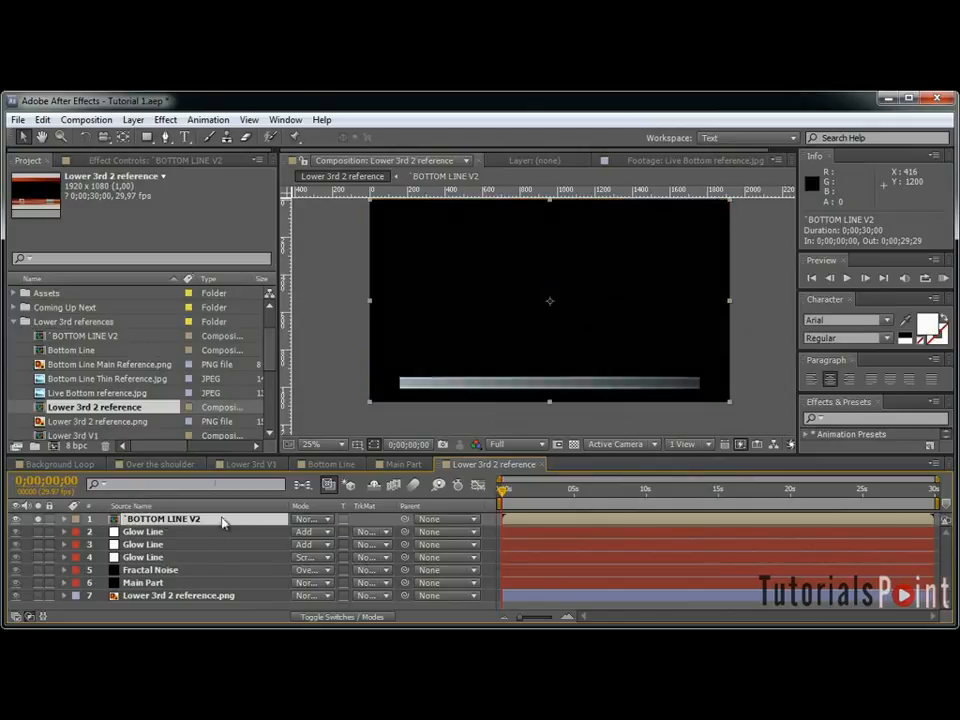
pyautogui.press('s')
pyautogui.moveTo(309, 531); pyautogui.dragTo(331, 531)
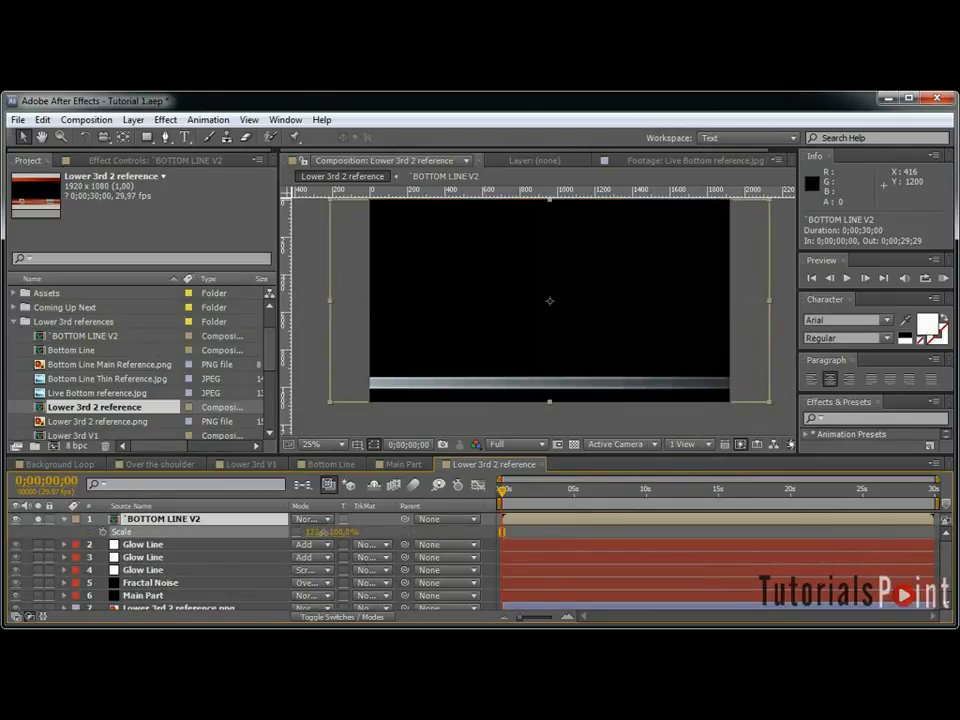
pyautogui.click(315, 532)
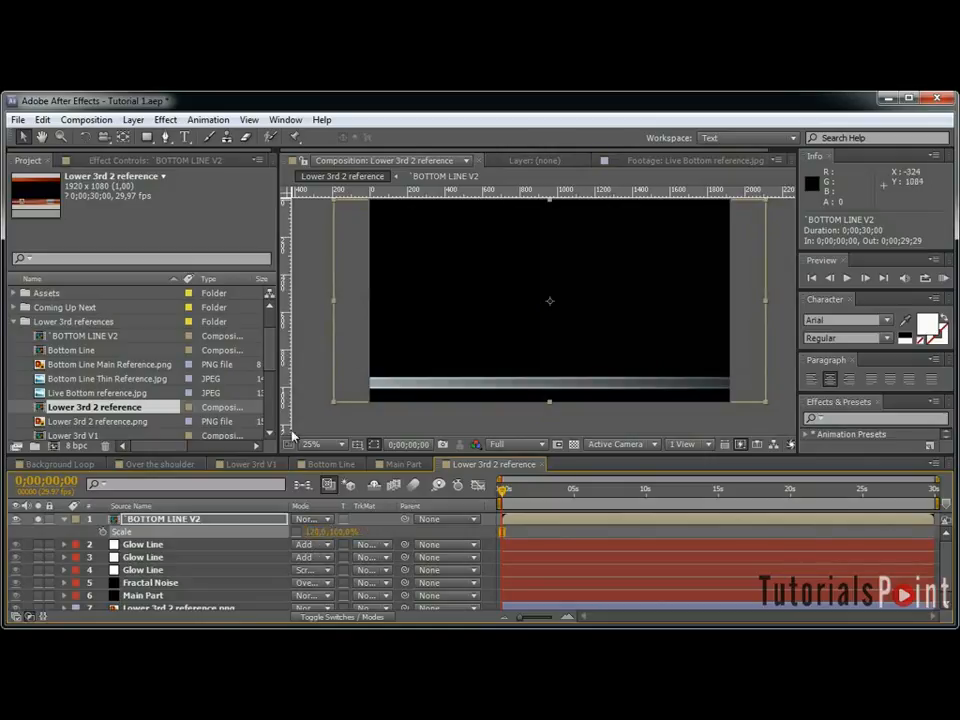
# Examine the widened bottom line up close in an enlarged composition view, checking its glow edges and both ends.
pyautogui.press('`')
pyautogui.press('.')
pyautogui.press('.')
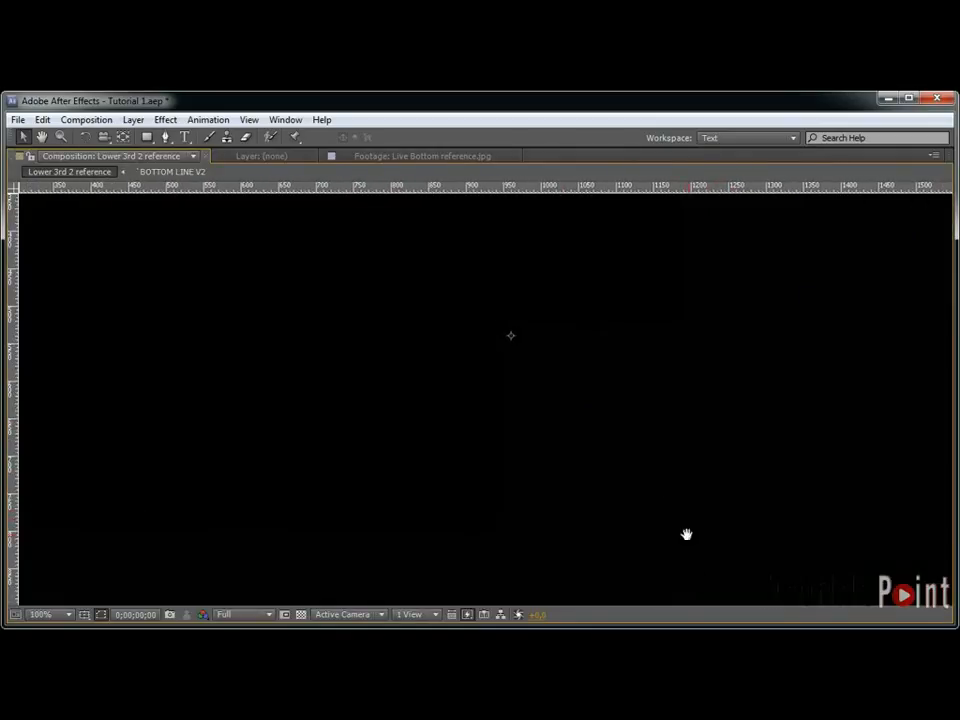
pyautogui.scroll(-5, 688, 546)
pyautogui.press('.')
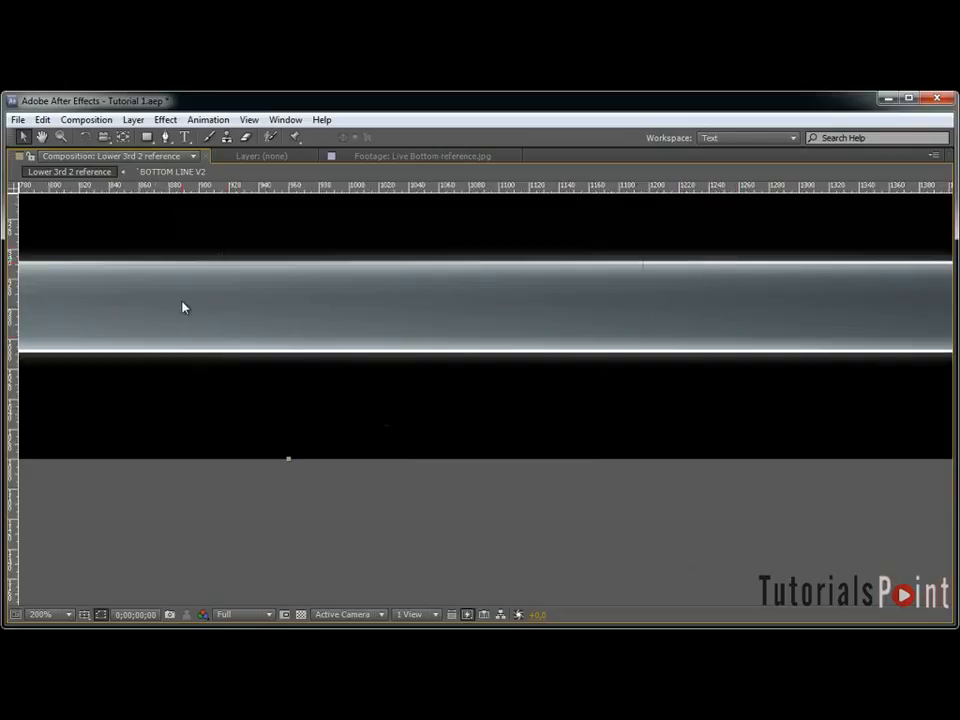
pyautogui.press(',')
pyautogui.press(',')
pyautogui.press(',')
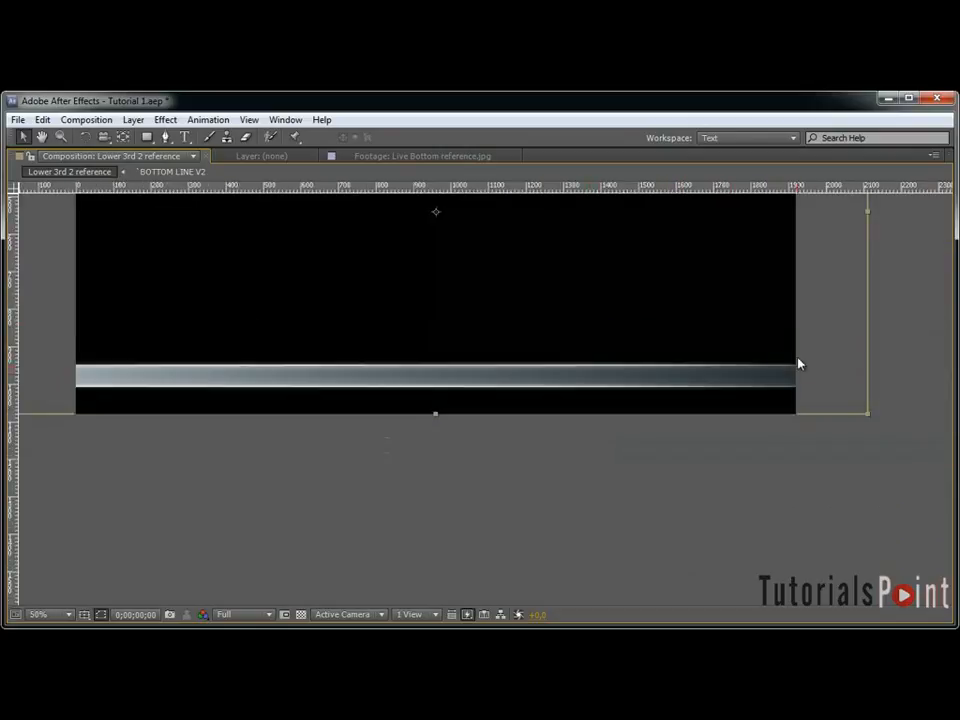
# Set the BOTTOM LINE V2 layer's horizontal scale to 122% and collapse its properties.
pyautogui.press('`')
pyautogui.click(314, 531)
pyautogui.press('Return')
pyautogui.press(',')
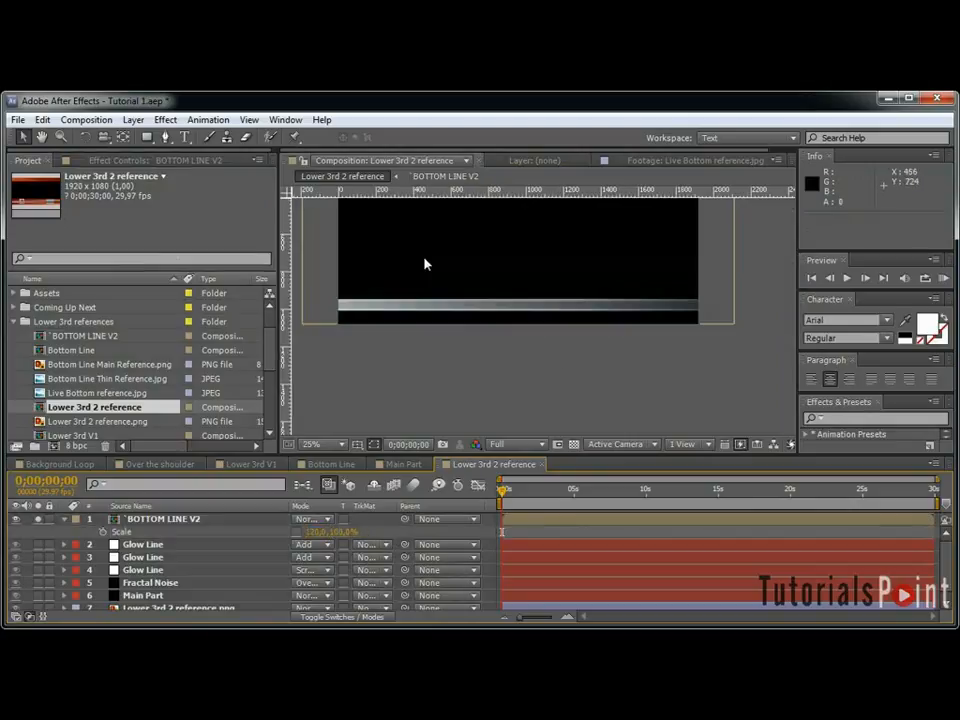
pyautogui.moveTo(316, 538); pyautogui.dragTo(323, 543)
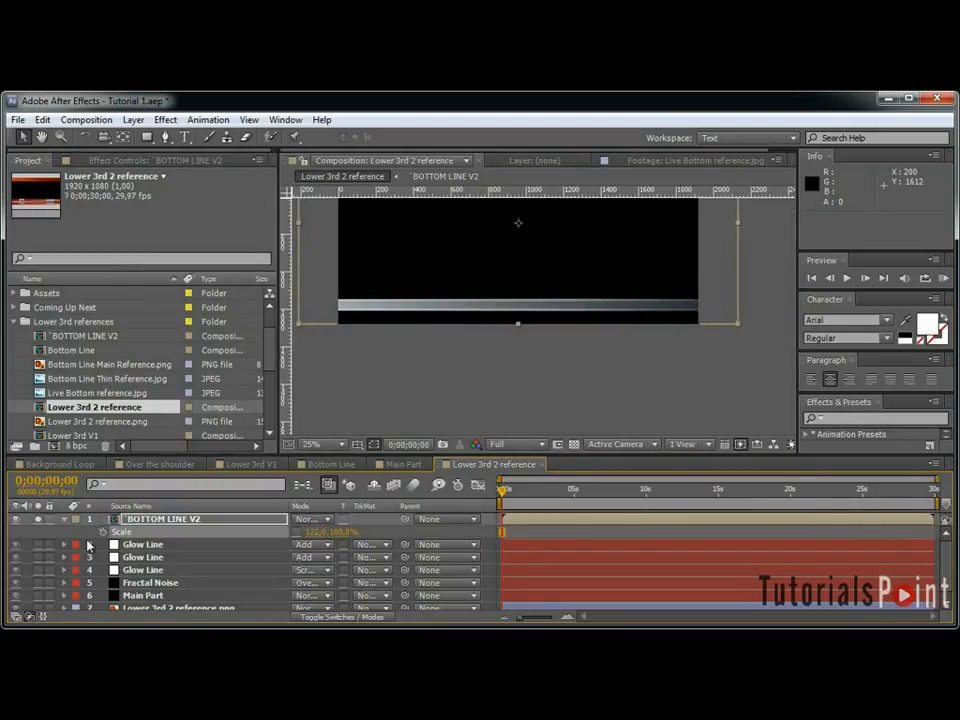
pyautogui.click(64, 519)
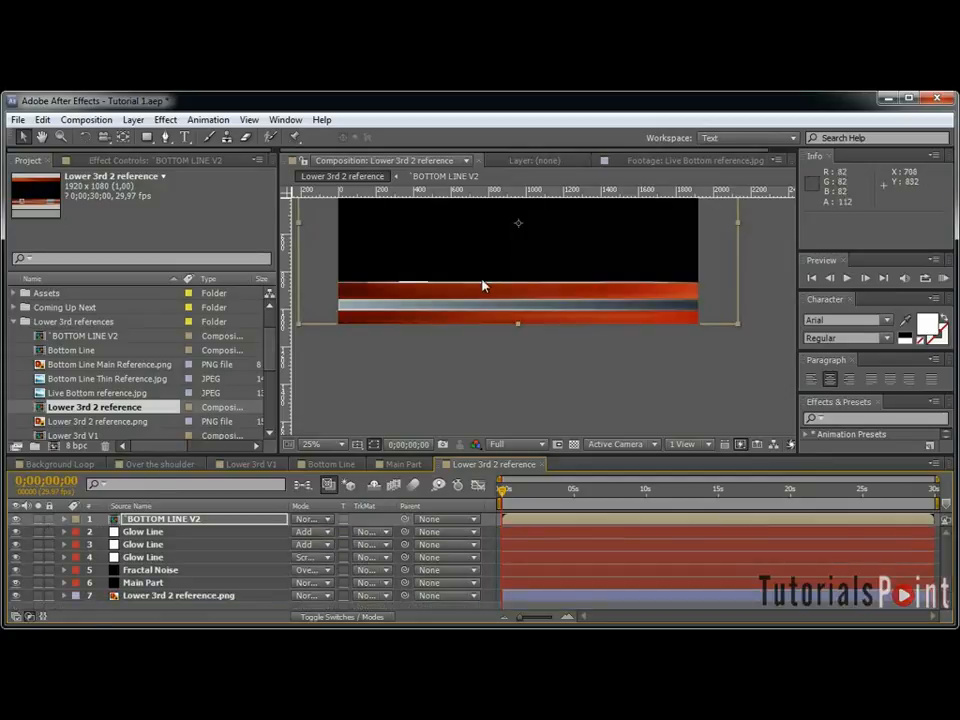
# Solo the Lower 3rd 2 reference.png layer and examine its LIVE box up close.
pyautogui.click(39, 597)
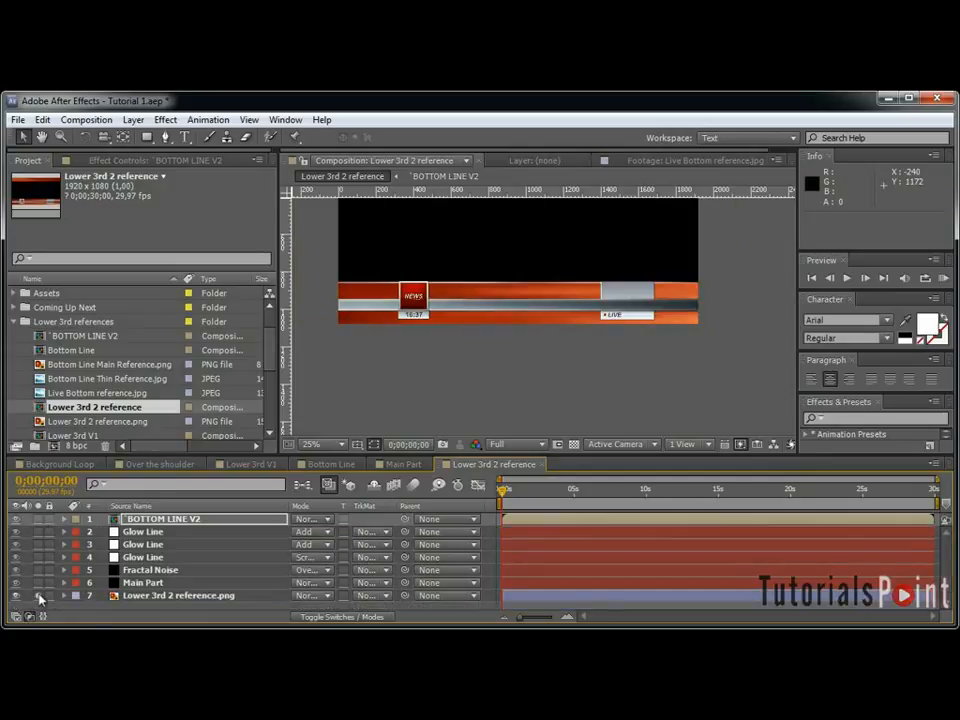
pyautogui.scroll(2, 601, 302)
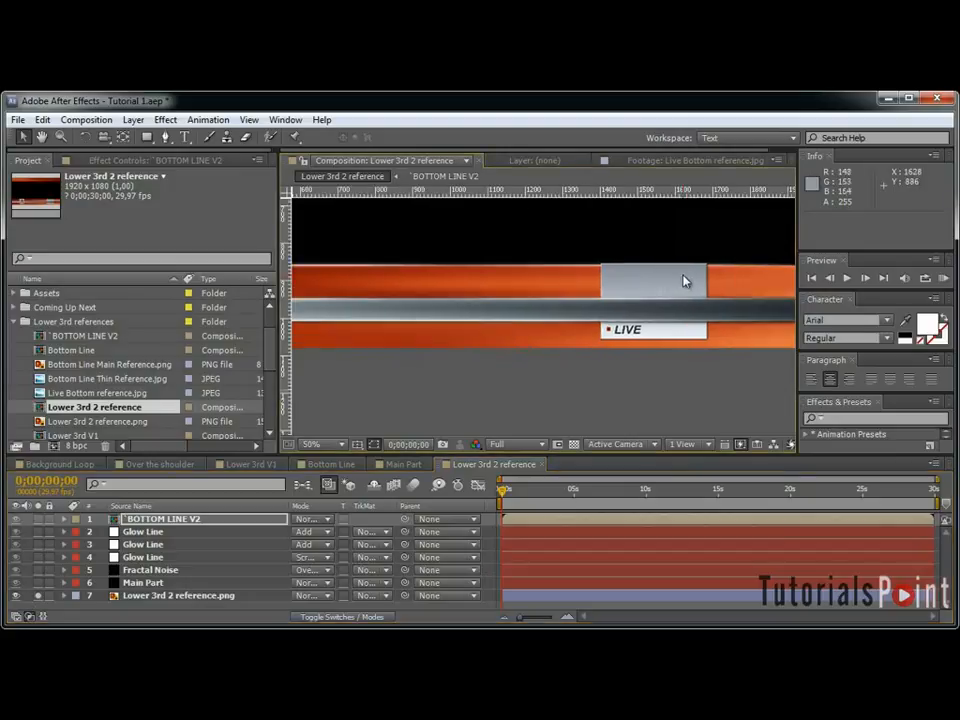
pyautogui.scroll(2, 677, 278)
pyautogui.moveTo(750, 272); pyautogui.dragTo(590, 313)
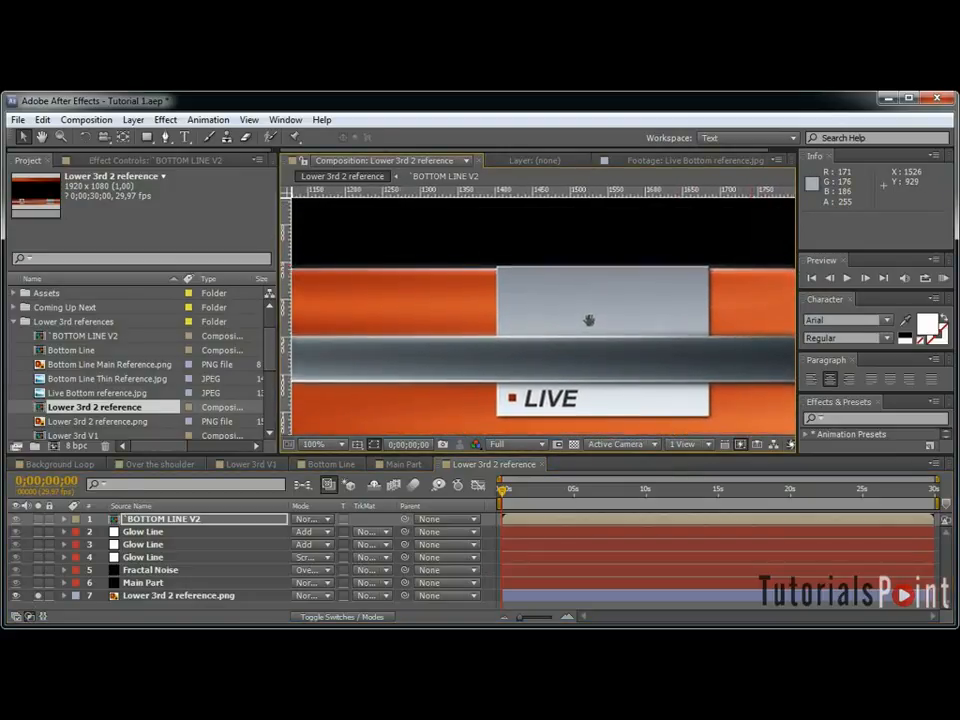
# Copy the Live Box layer from the Lower 3rd V1 composition into Lower 3rd 2 reference.
pyautogui.click(338, 466)
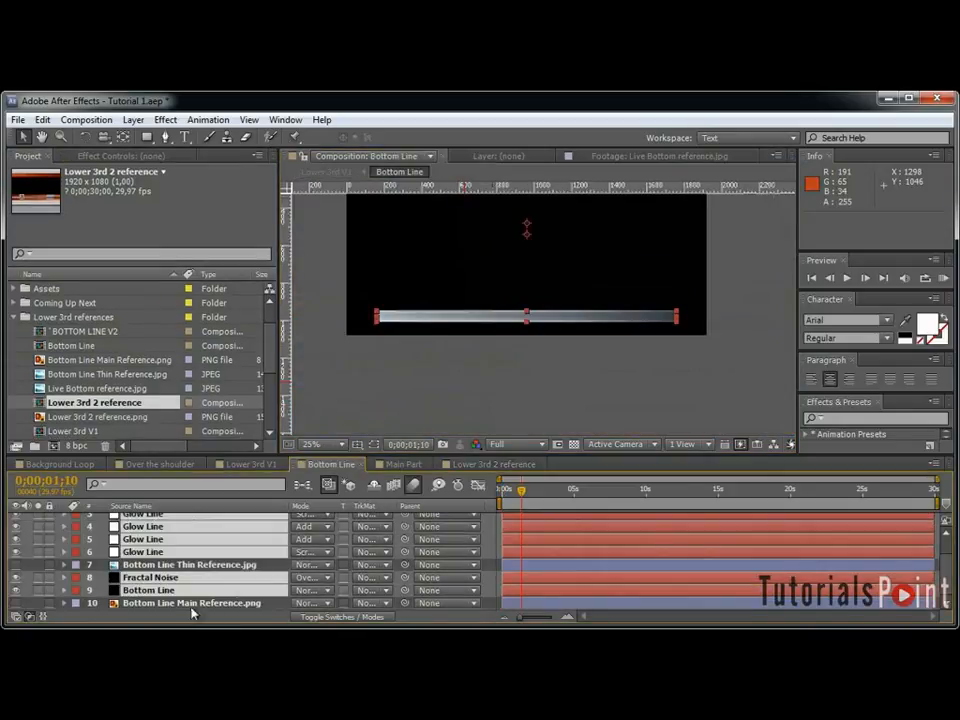
pyautogui.click(268, 464)
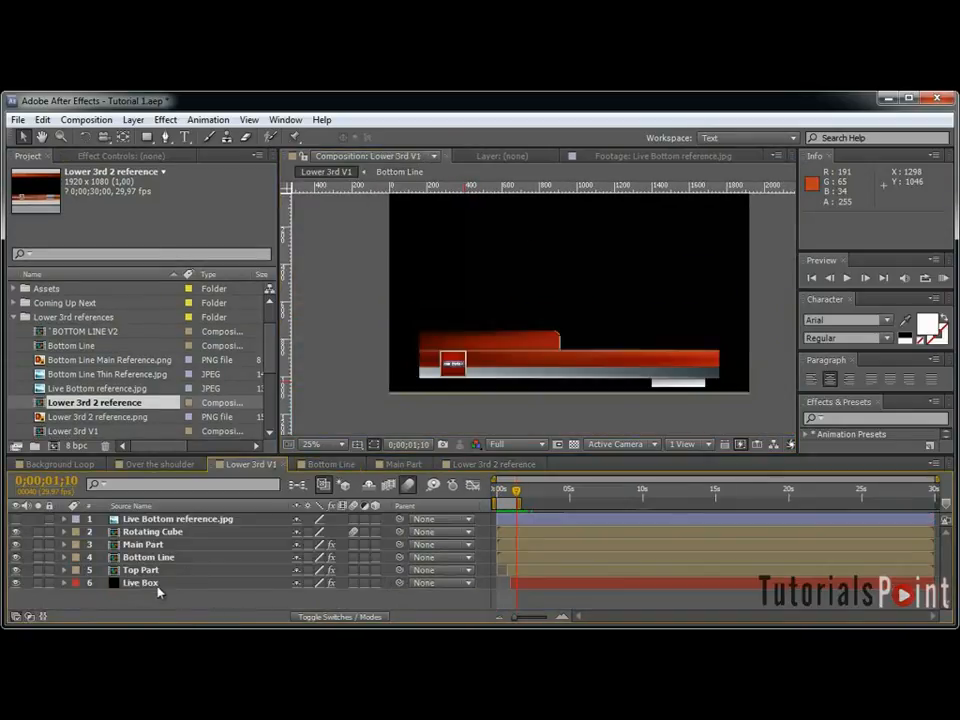
pyautogui.hotkey('ctrl', 'c')
pyautogui.click(494, 464)
pyautogui.hotkey('ctrl', 'v')
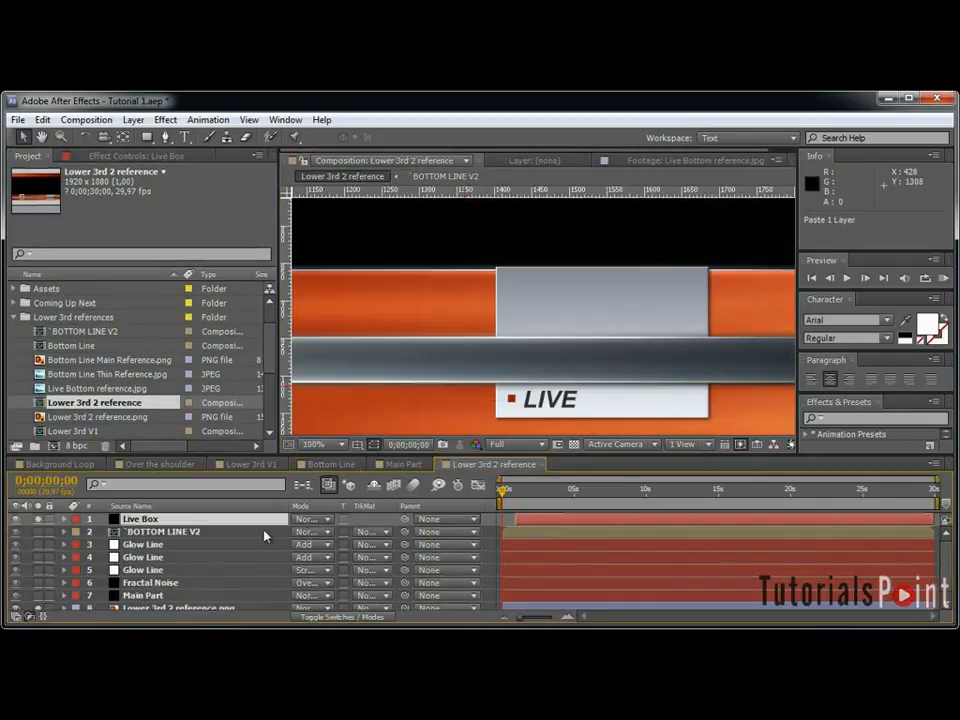
# Extend the start of the Live Box layer to 0;00;00;00.
pyautogui.scroll(-3, 600, 336)
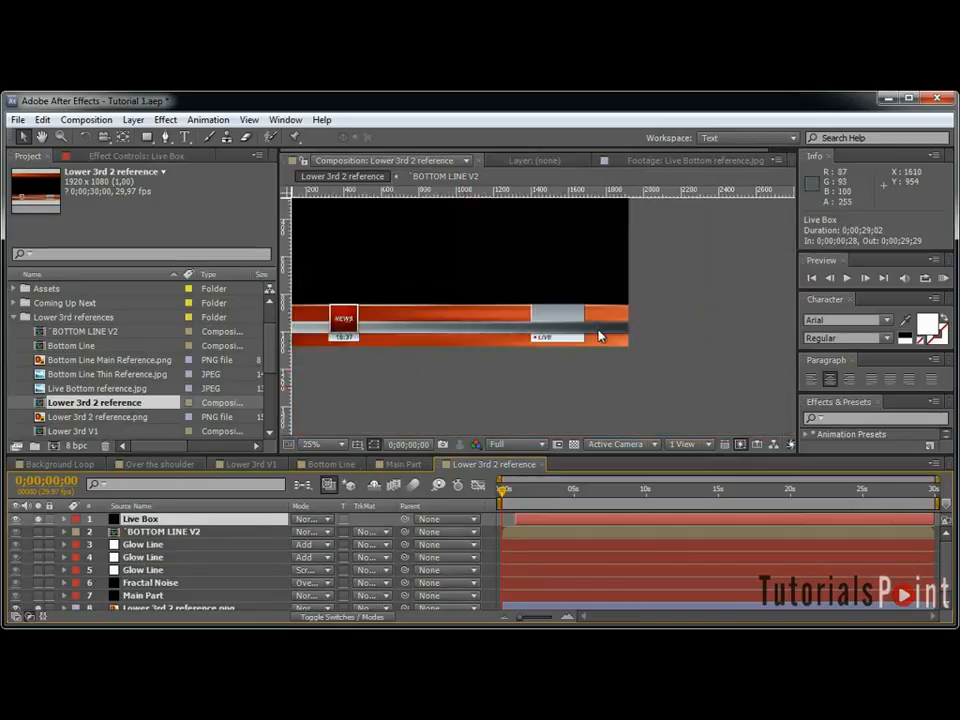
pyautogui.scroll(1, 600, 336)
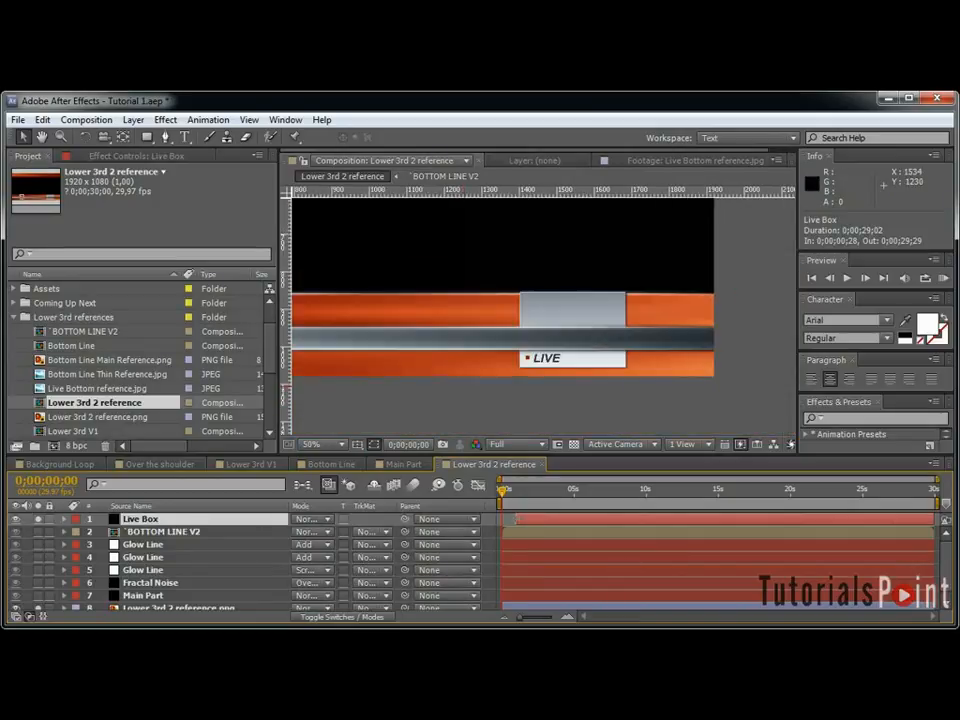
pyautogui.moveTo(514, 519); pyautogui.dragTo(502, 519)
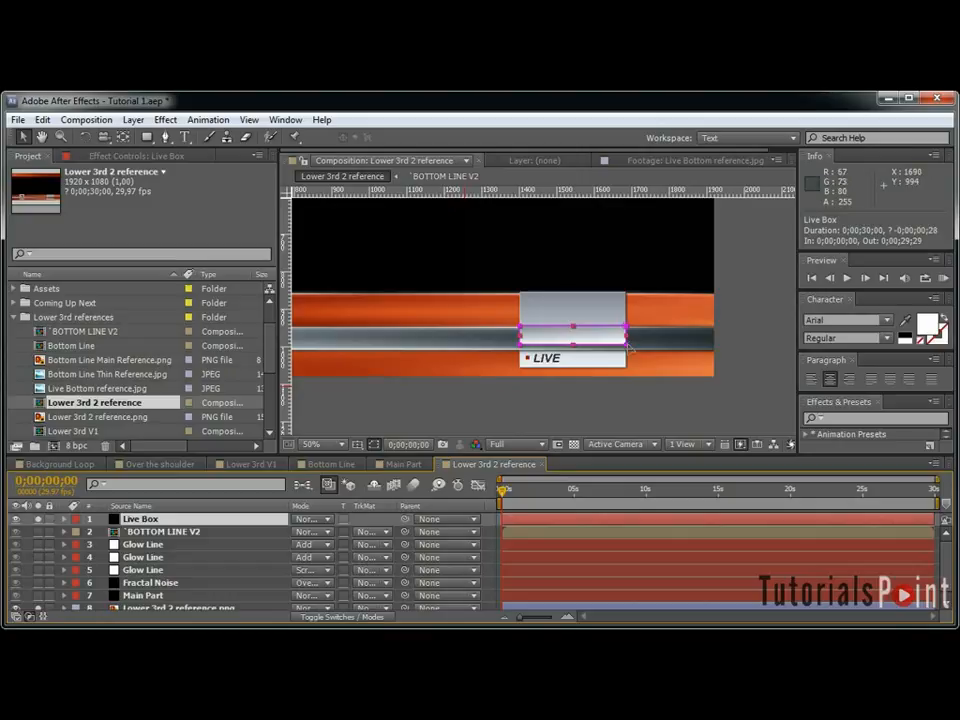
# Stretch the Live Box mask vertically to the lower and upper edges of the reference's LIVE box.
pyautogui.scroll(2, 627, 346)
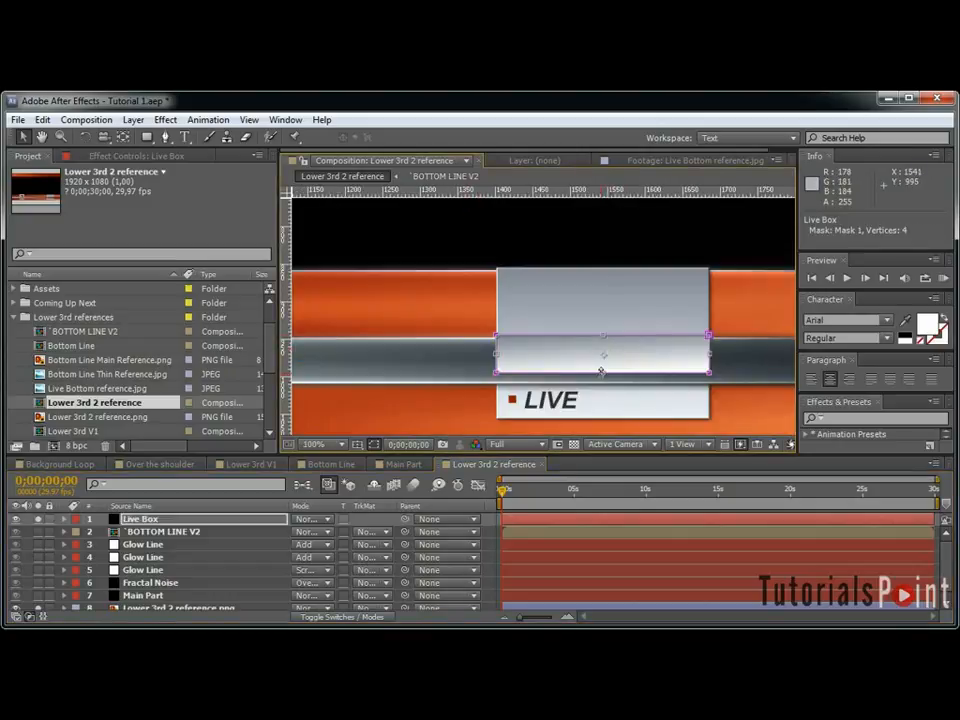
pyautogui.moveTo(601, 371); pyautogui.dragTo(605, 412)
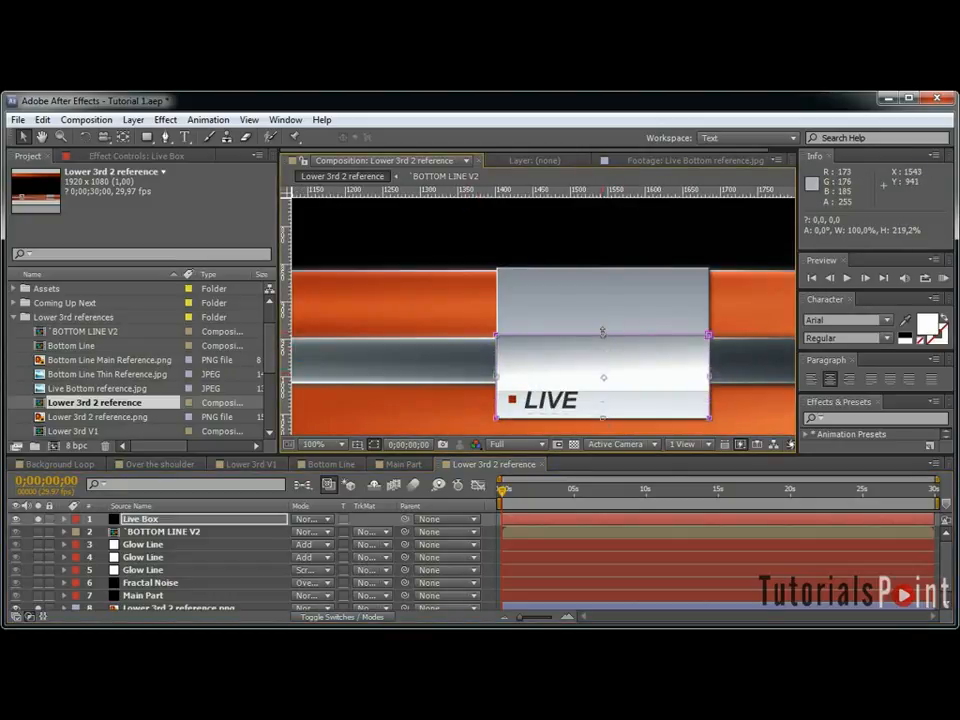
pyautogui.moveTo(602, 333); pyautogui.dragTo(602, 269)
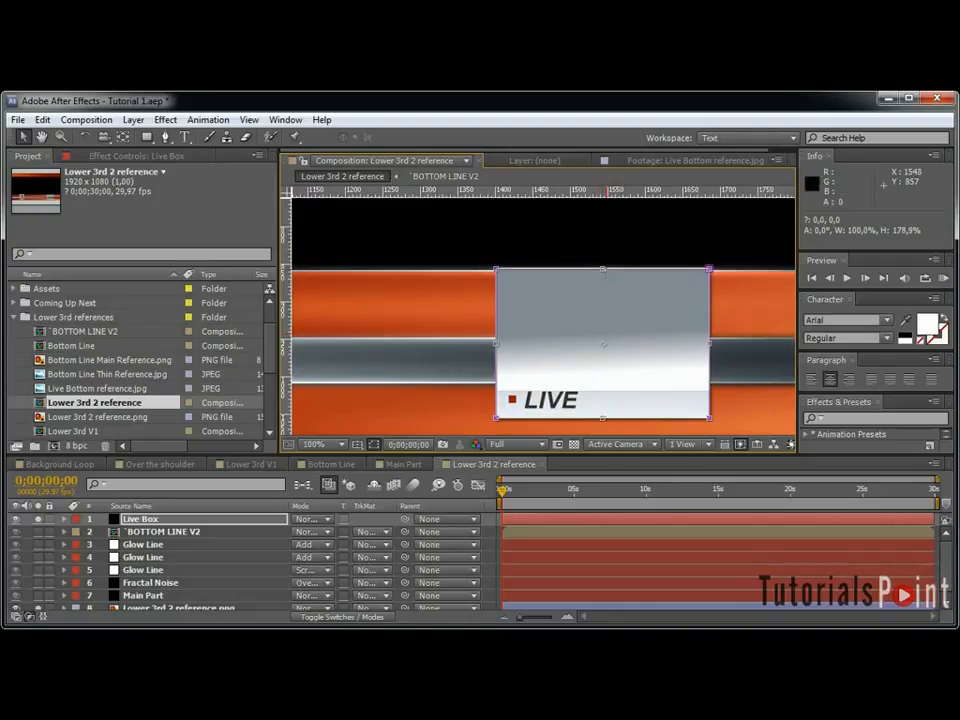
# Set the Live Box Ramp effect to start at 1543, 918 and end at 1545, 1118.
pyautogui.click(146, 520)
pyautogui.click(140, 157)
pyautogui.moveTo(213, 218); pyautogui.dragTo(148, 214)
pyautogui.moveTo(230, 236); pyautogui.dragTo(259, 242)
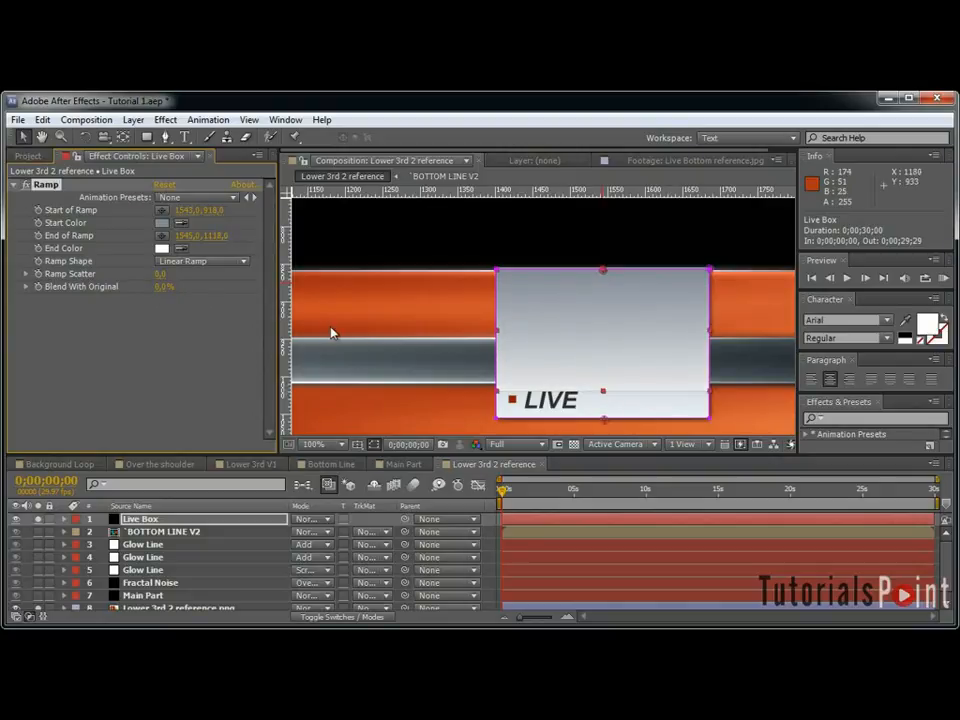
# Nudge the Live Box layer down to the reference box's lower edge and stretch its mask back up to the box's upper edge.
pyautogui.hotkey('shift', 'Down')
pyautogui.hotkey('shift', 'Down')
pyautogui.hotkey('shift', 'Down')
pyautogui.hotkey('shift', 'Down')
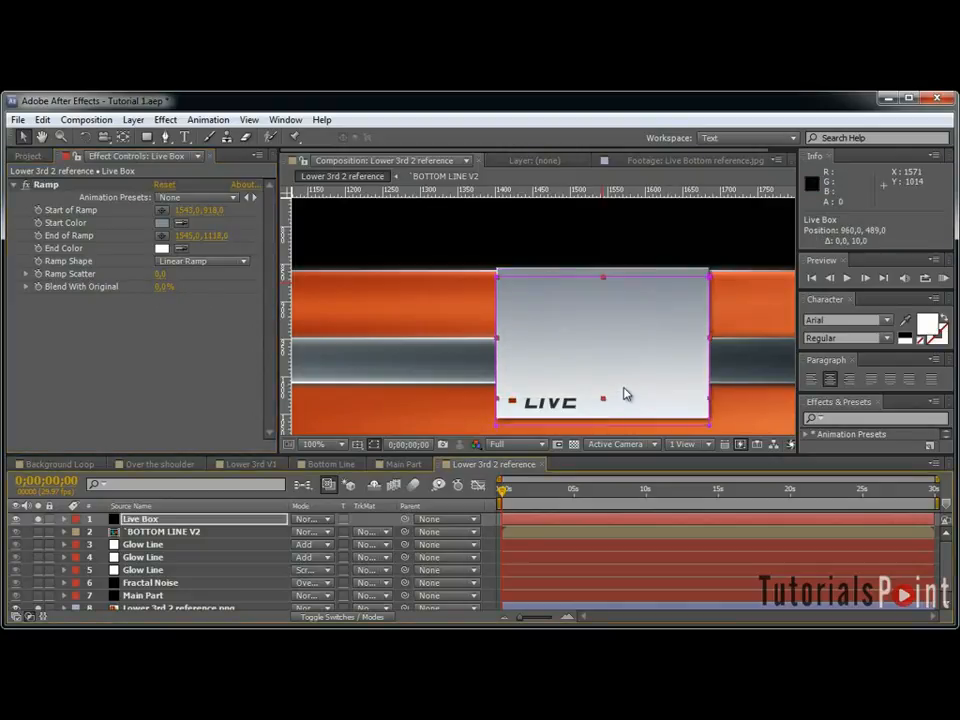
pyautogui.press('Up')
pyautogui.press('Up')
pyautogui.press('Down')
pyautogui.doubleClick(562, 298)
pyautogui.moveTo(603, 298); pyautogui.dragTo(603, 268)
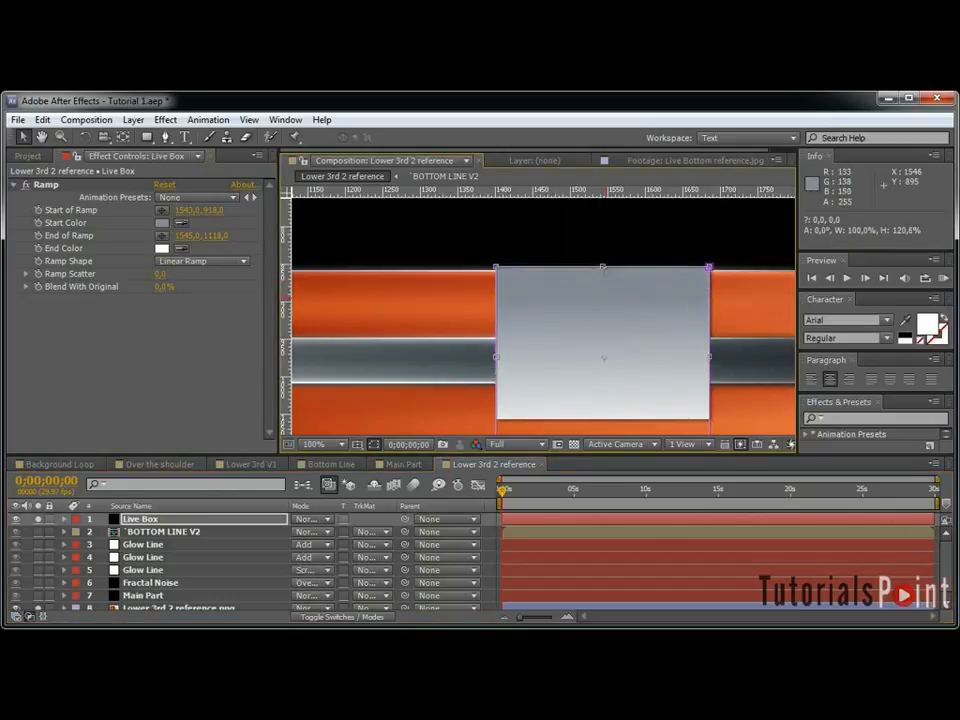
# Set the Ramp to start at 1543, 874 and end at 1545, 1081, and add Bevel Alpha with light intensity 1.00.
pyautogui.moveTo(211, 211); pyautogui.dragTo(186, 236)
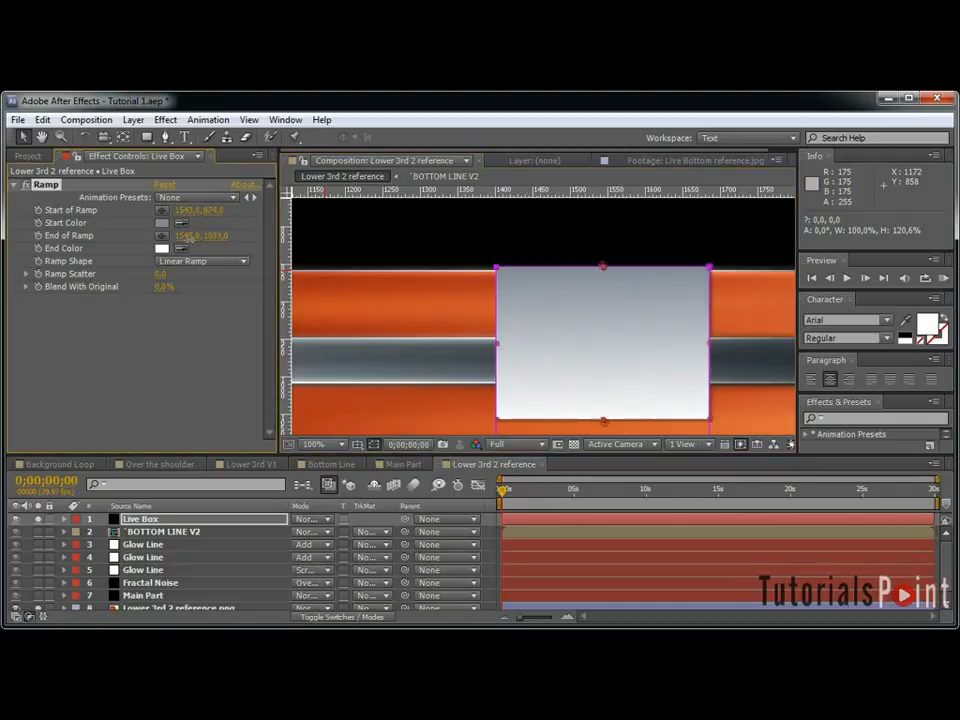
pyautogui.click(165, 119)
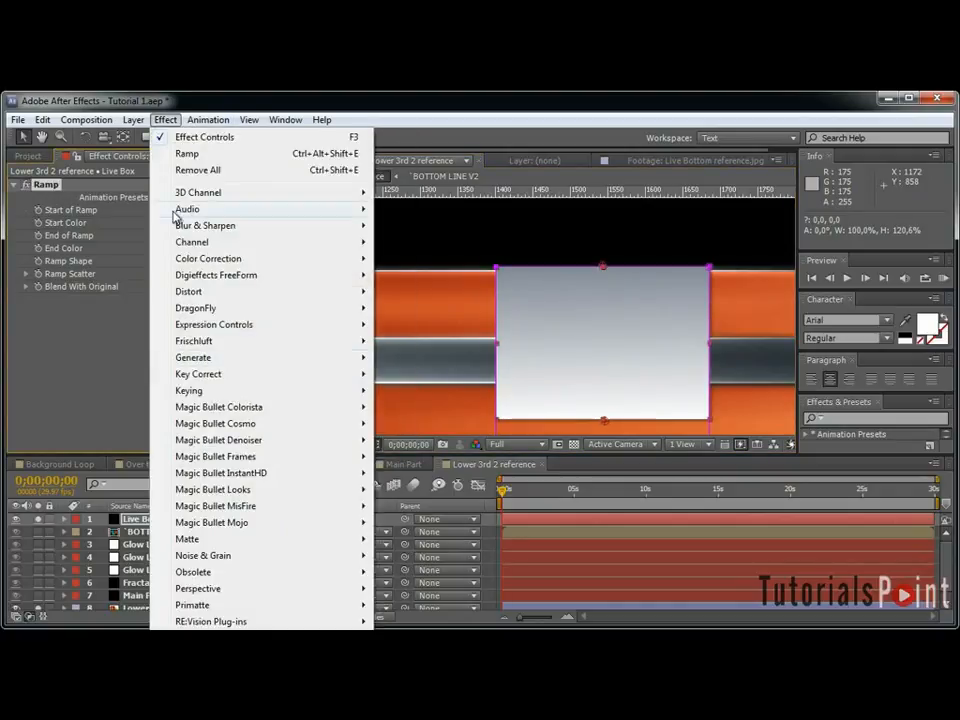
pyautogui.moveTo(281, 594)
pyautogui.click(396, 603)
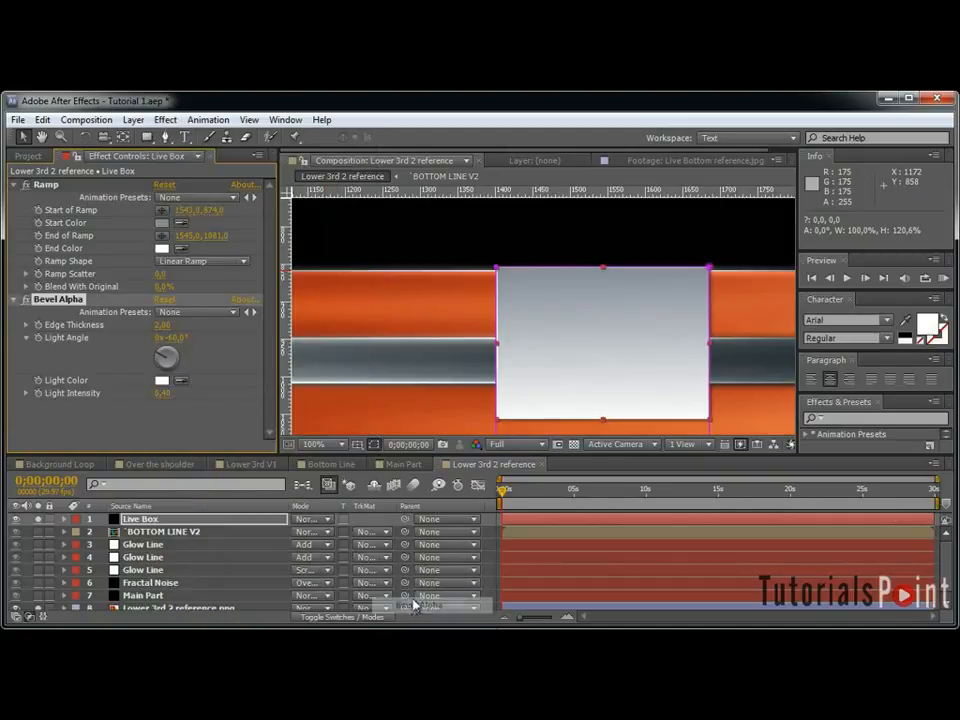
pyautogui.moveTo(162, 393); pyautogui.dragTo(432, 438)
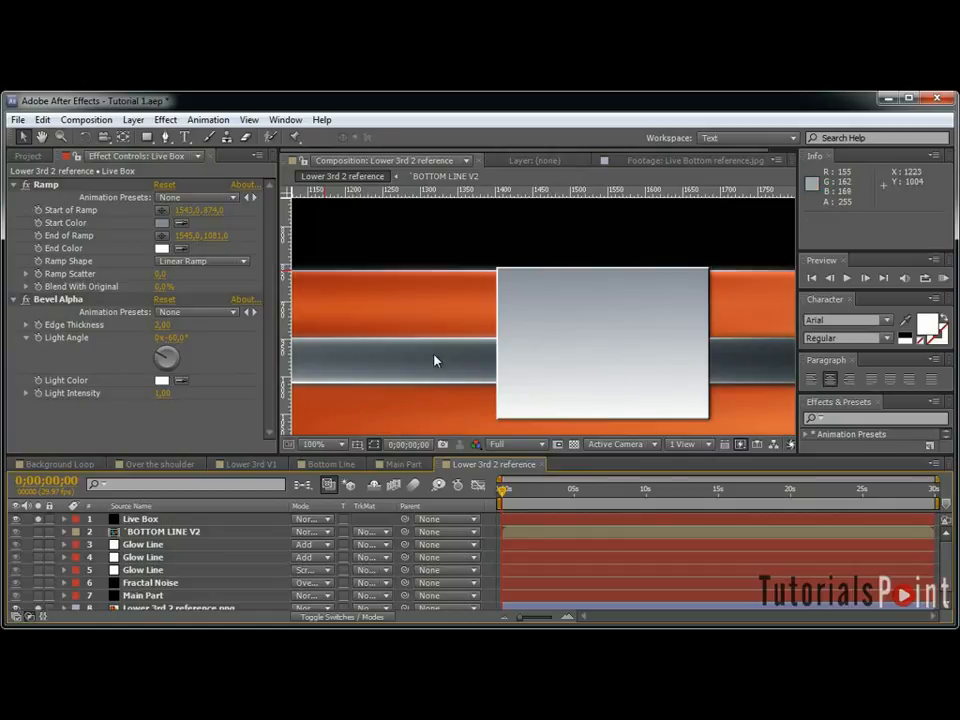
# Move the Live Box layer beneath BOTTOM LINE V2 in the layer stack and compare it with the reference.
pyautogui.moveTo(148, 521); pyautogui.dragTo(157, 543)
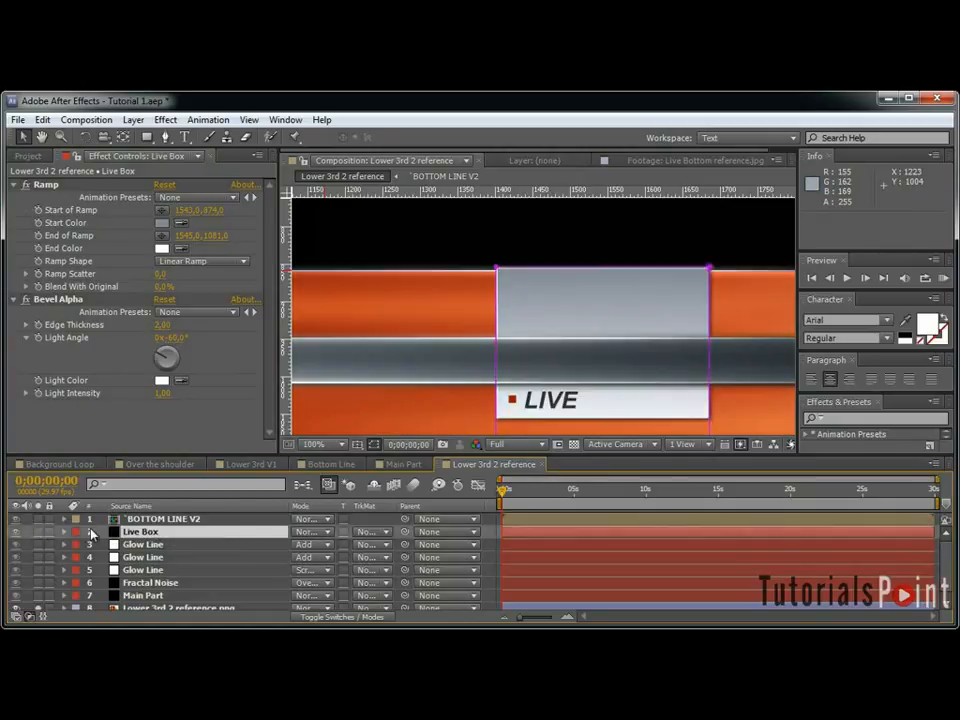
pyautogui.click(490, 556)
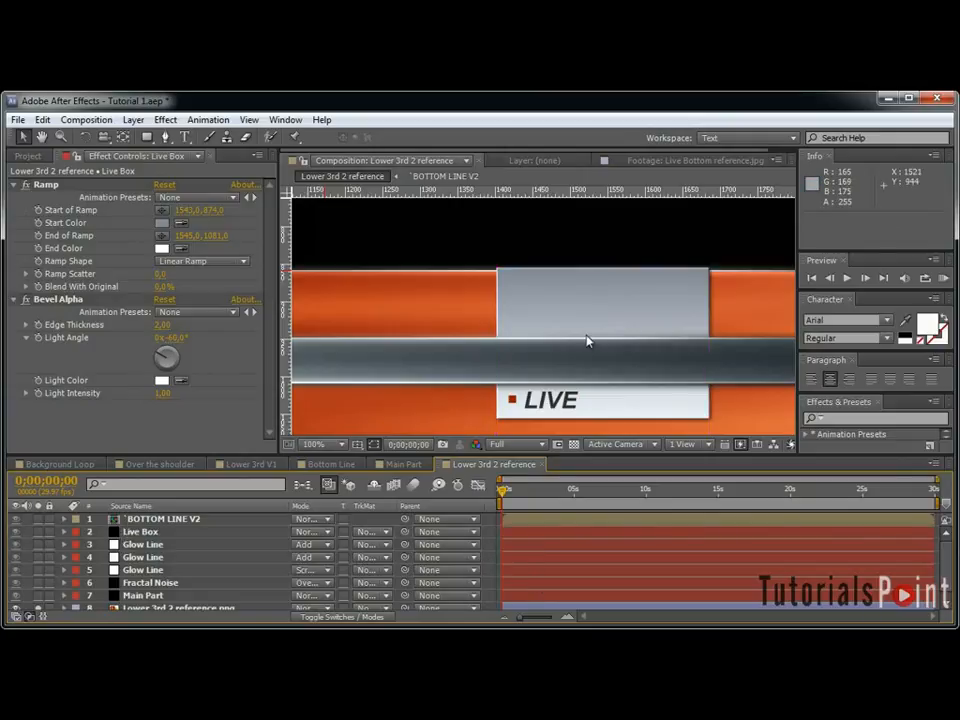
pyautogui.scroll(-2, 590, 341)
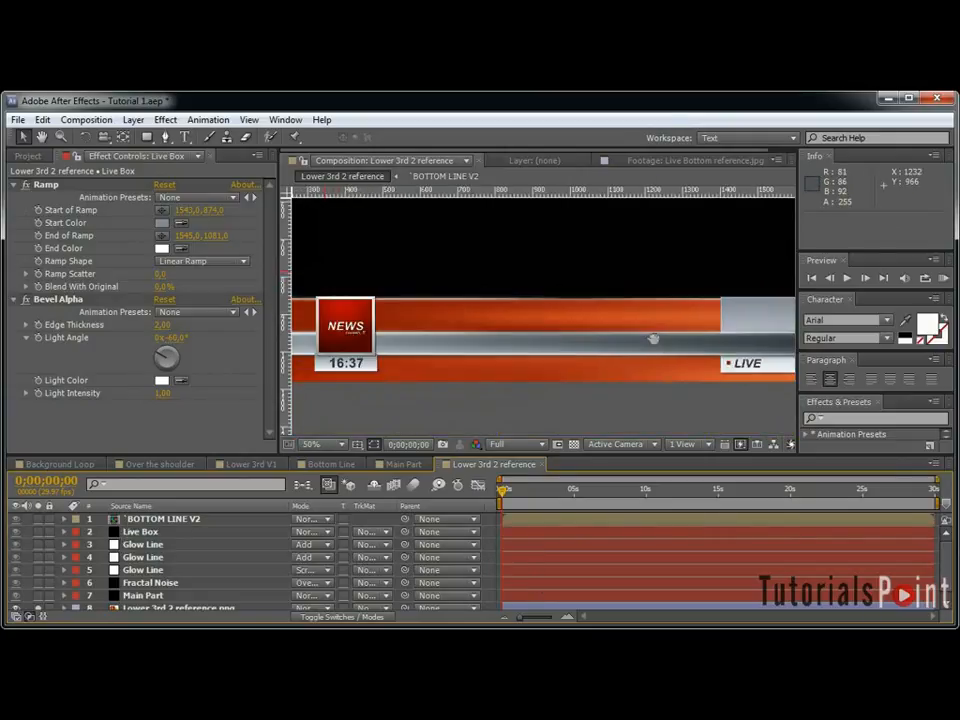
# Turn off solo on the Lower 3rd 2 reference.png layer and hide it to review the assembled bar with its box.
pyautogui.scroll(-1, 60, 595)
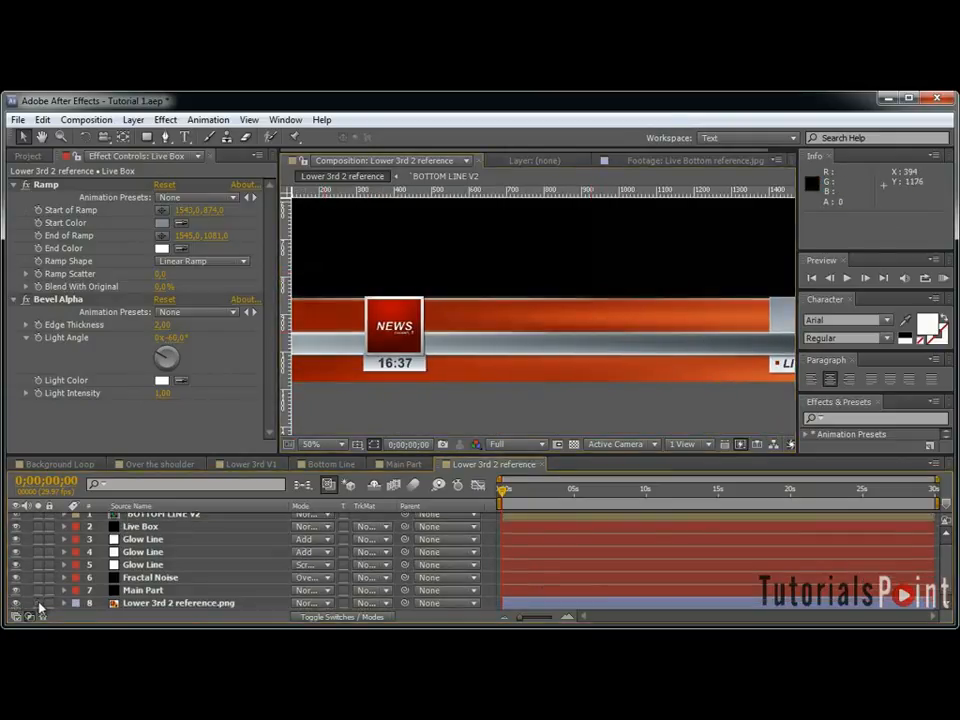
pyautogui.click(16, 603)
pyautogui.scroll(-1, 540, 317)
pyautogui.scroll(1, 540, 317)
pyautogui.scroll(-1, 326, 291)
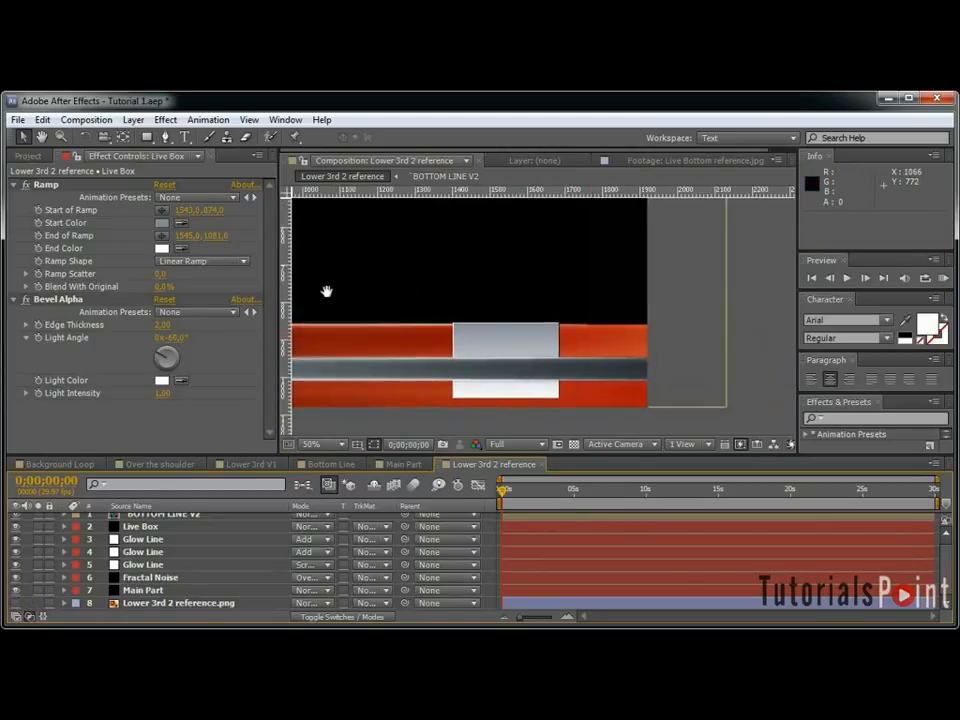
# Widen the scale of the three Glow Line layers horizontally so the lines extend past both sides of the frame.
pyautogui.scroll(1, 326, 291)
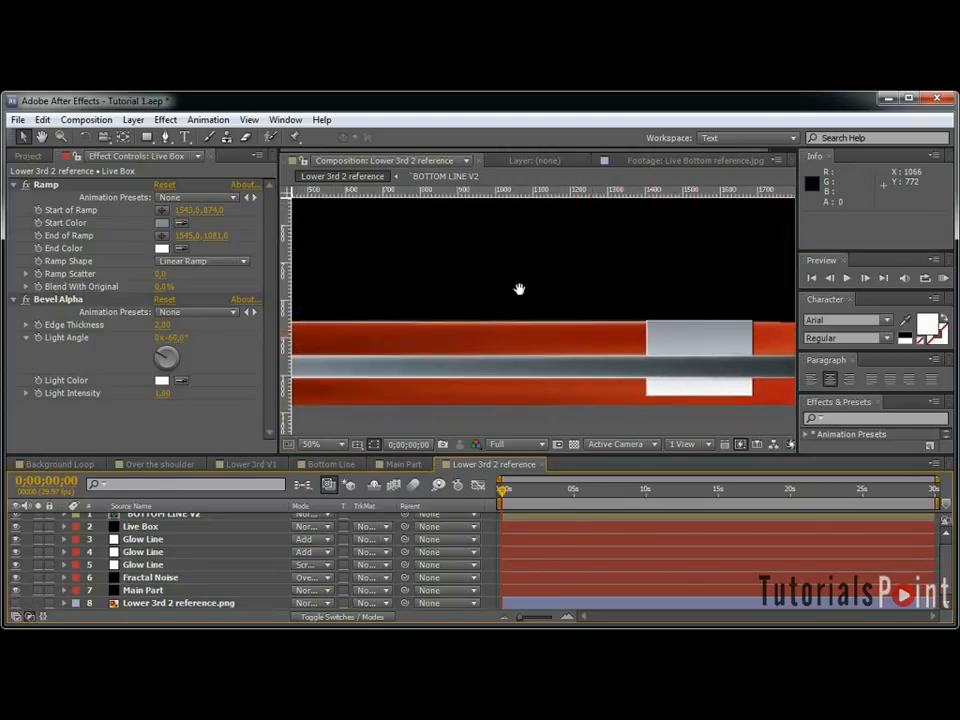
pyautogui.click(165, 542)
pyautogui.keyDown('shift'); pyautogui.click(243, 566); pyautogui.keyUp('shift')
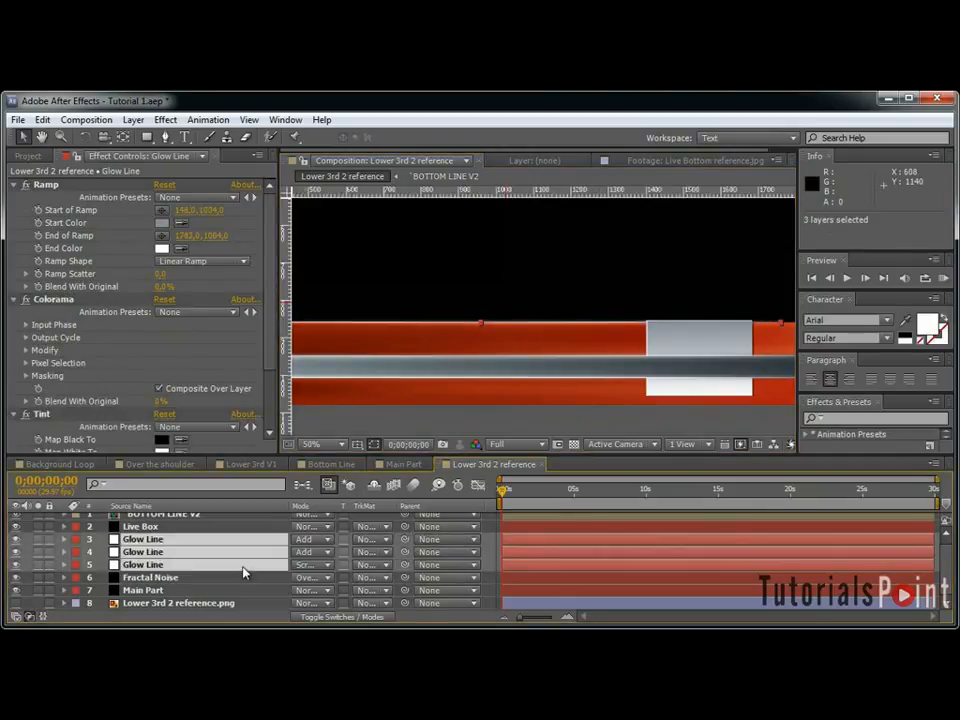
pyautogui.press('s')
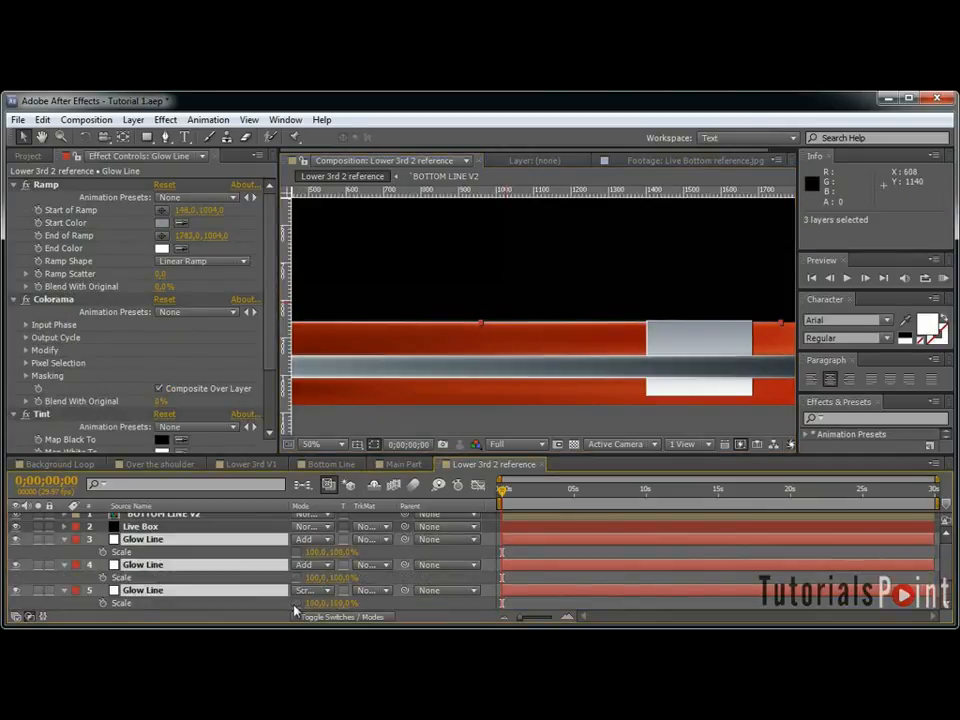
pyautogui.moveTo(316, 556); pyautogui.dragTo(330, 556)
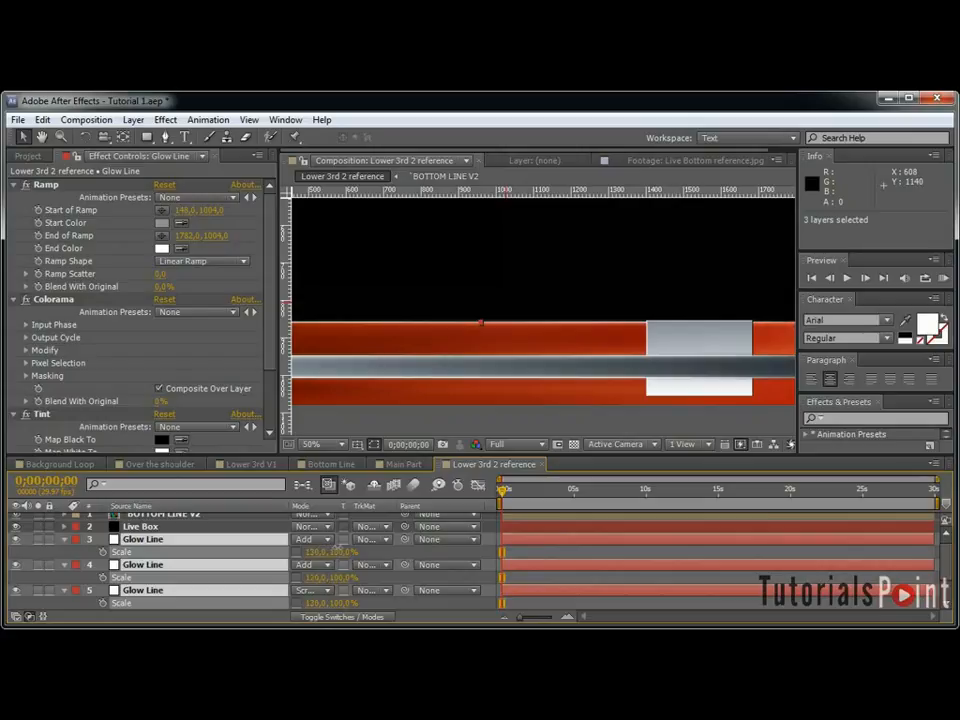
pyautogui.press('`')
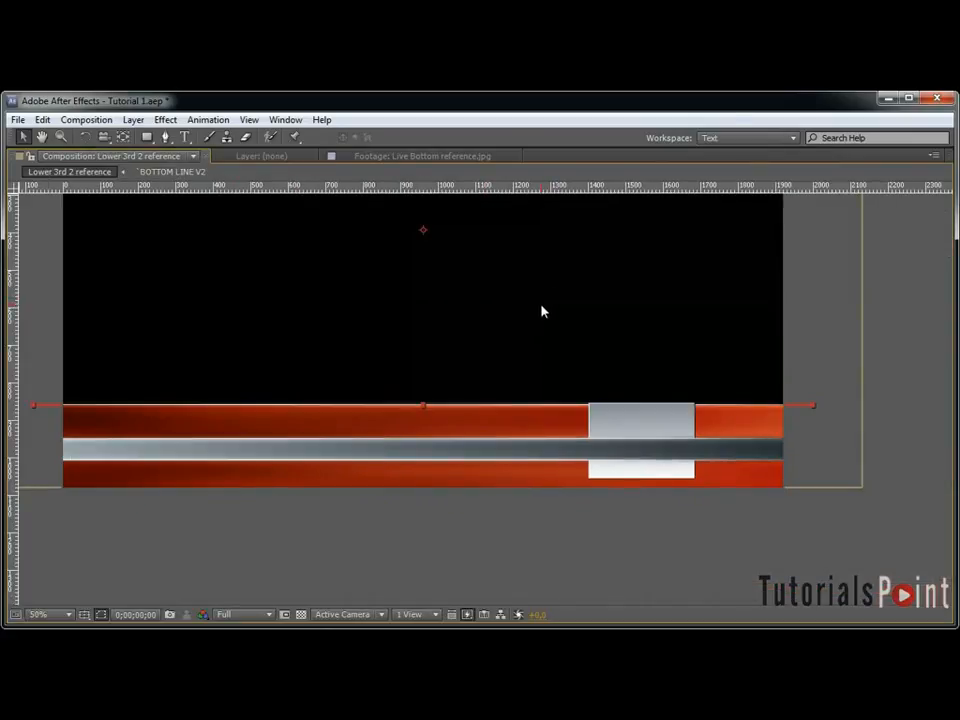
pyautogui.press('`')
pyautogui.click(70, 540)
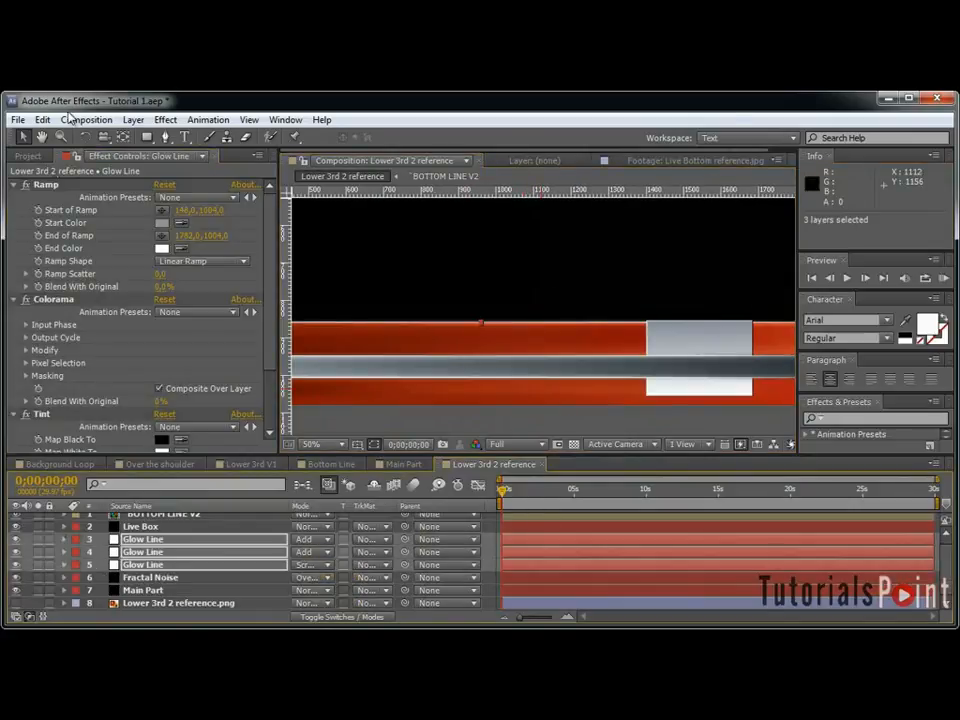
# Add the Rotating Cube composition from the 01 Main Comps folder as the uppermost layer and scale it to 35%.
pyautogui.click(30, 155)
pyautogui.click(13, 288)
pyautogui.click(13, 288)
pyautogui.scroll(1, 60, 305)
pyautogui.click(62, 303)
pyautogui.moveTo(70, 317); pyautogui.dragTo(253, 521)
pyautogui.press('s')
pyautogui.click(321, 531)
pyautogui.write('35')
pyautogui.press('Return')
# Place the Rotating Cube over the red and grey bars near the left end of the lower third.
pyautogui.press('`')
pyautogui.moveTo(432, 286); pyautogui.dragTo(190, 439)
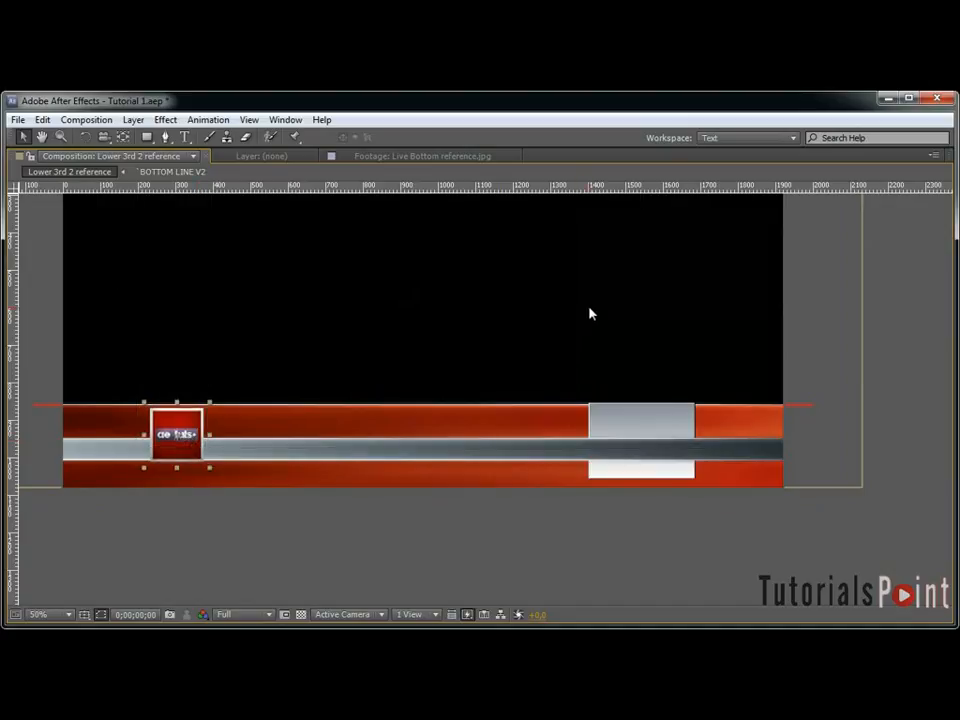
pyautogui.press('`')
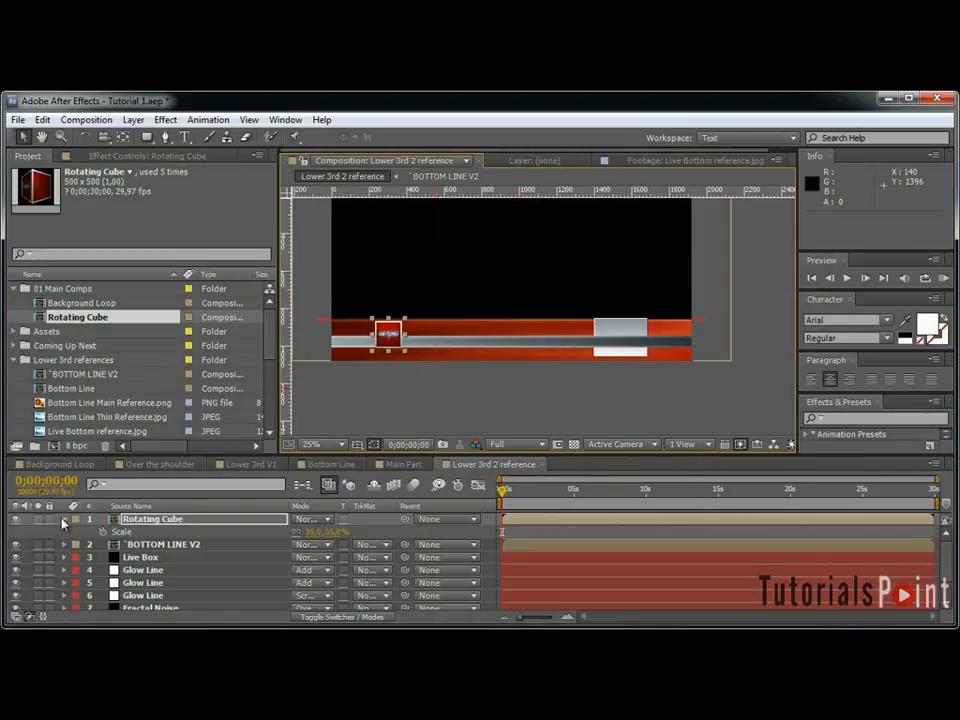
pyautogui.click(63, 520)
# Duplicate the three Glow Line layers, Fractal Noise and Main Part, and move the copies to the start of the layer stack.
pyautogui.click(155, 595)
pyautogui.scroll(-1, 165, 594)
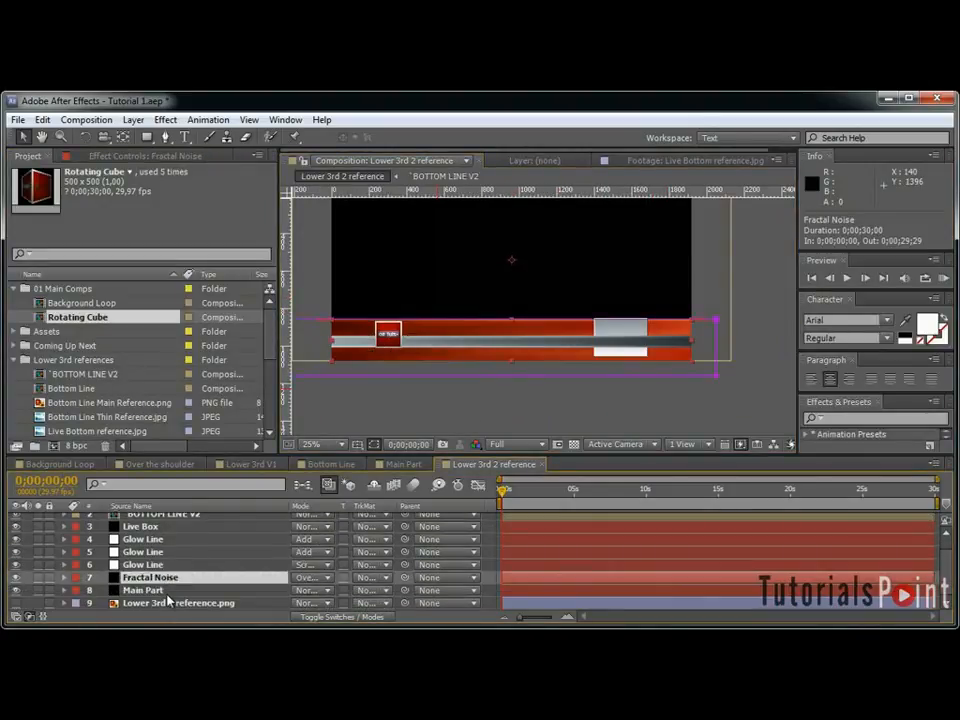
pyautogui.keyDown('shift'); pyautogui.click(160, 590); pyautogui.keyUp('shift')
pyautogui.keyDown('shift'); pyautogui.click(160, 541); pyautogui.keyUp('shift')
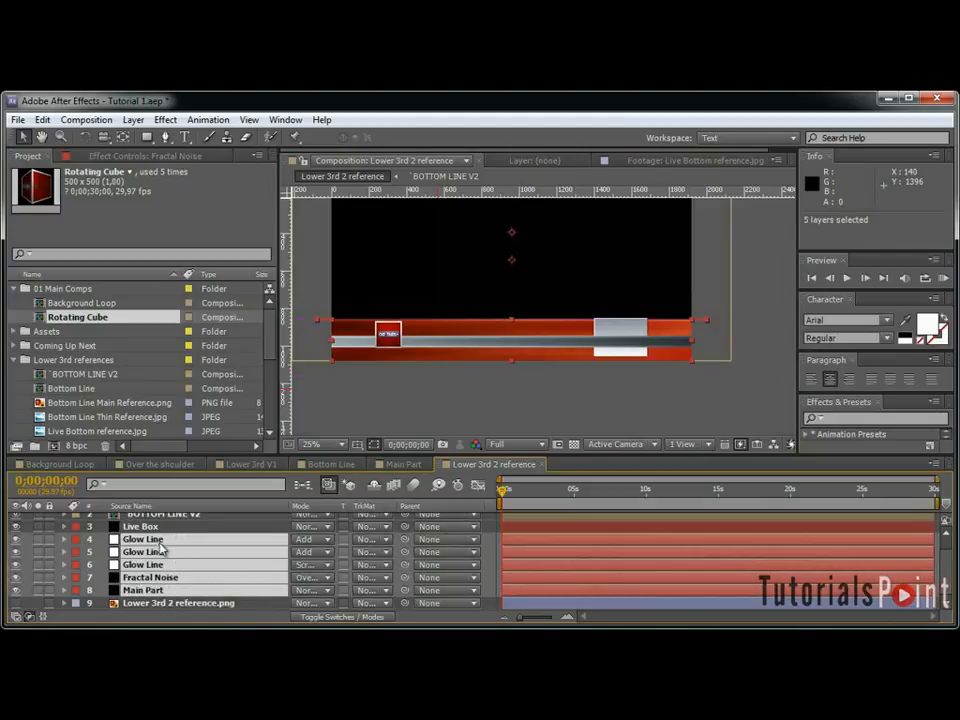
pyautogui.hotkey('ctrl', 'd')
pyautogui.moveTo(167, 545); pyautogui.dragTo(190, 519)
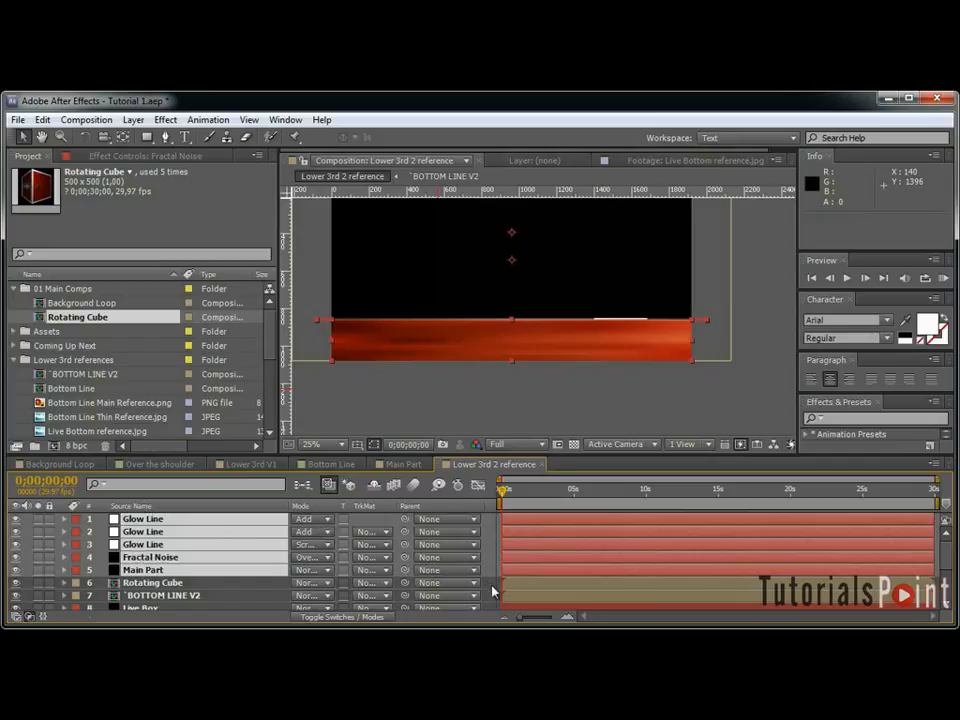
# Show the Lower 3rd 2 reference.png layer so the reference bar along the frame's upper edge can be matched.
pyautogui.click(160, 584)
pyautogui.click(150, 570)
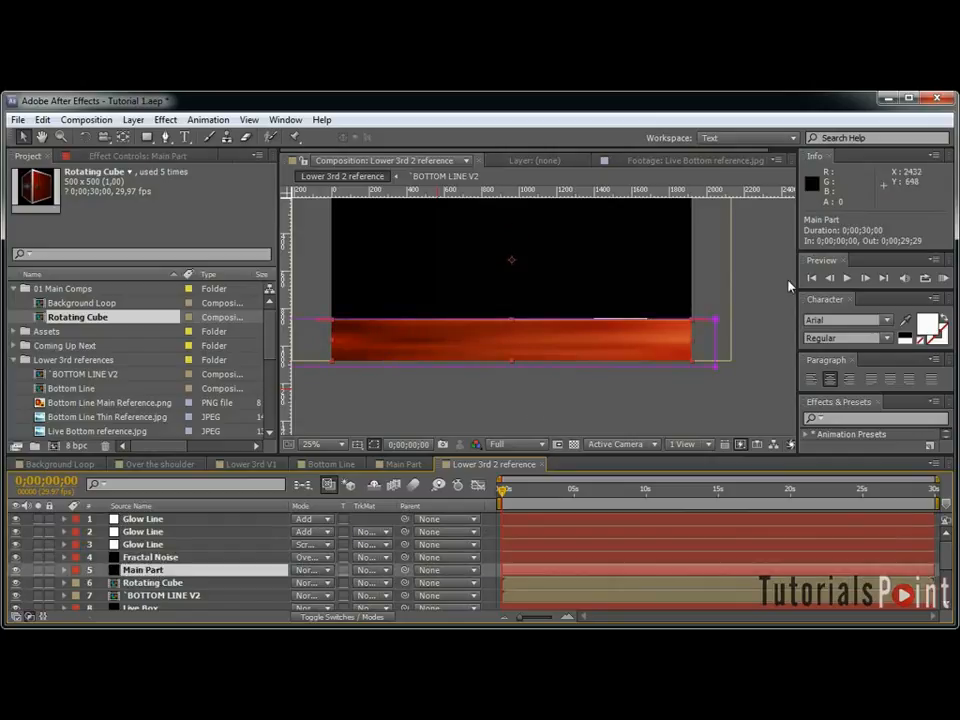
pyautogui.hotkey('ctrl', 'z')
pyautogui.click(16, 604)
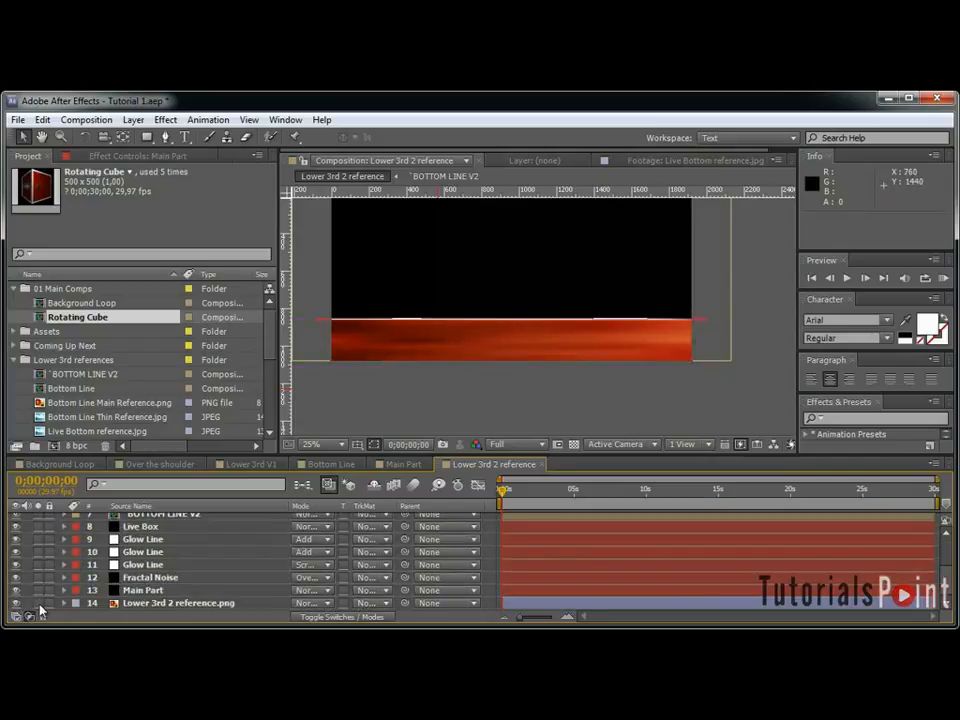
pyautogui.moveTo(493, 274); pyautogui.dragTo(501, 356)
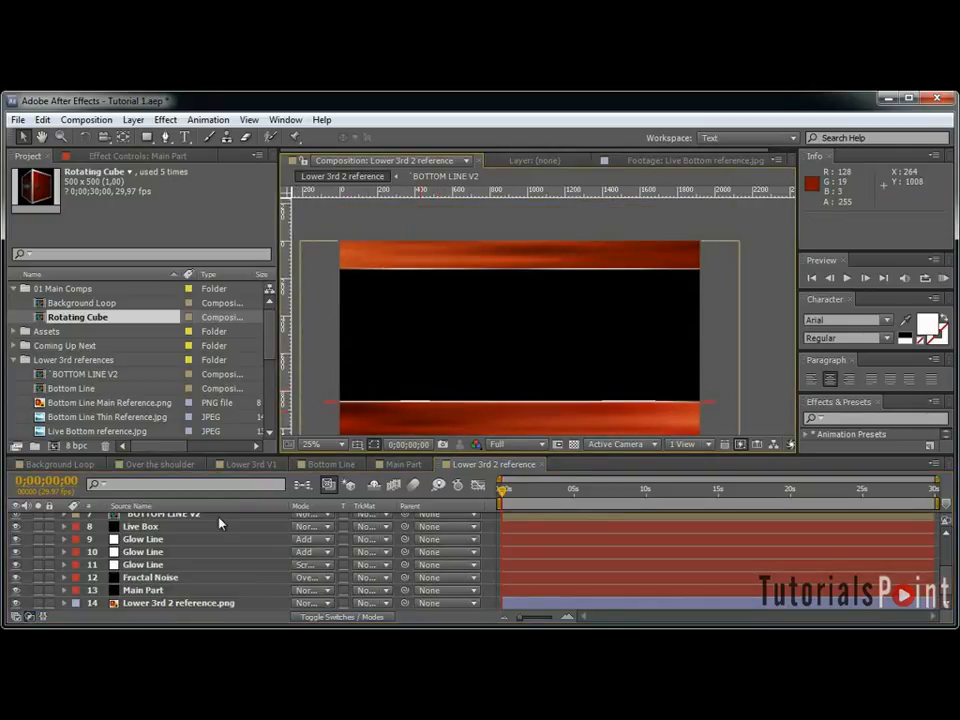
pyautogui.scroll(3, 182, 533)
# Move the duplicated Main Part's mask straight up about 968 px so it covers the reference's upper bar.
pyautogui.click(174, 570)
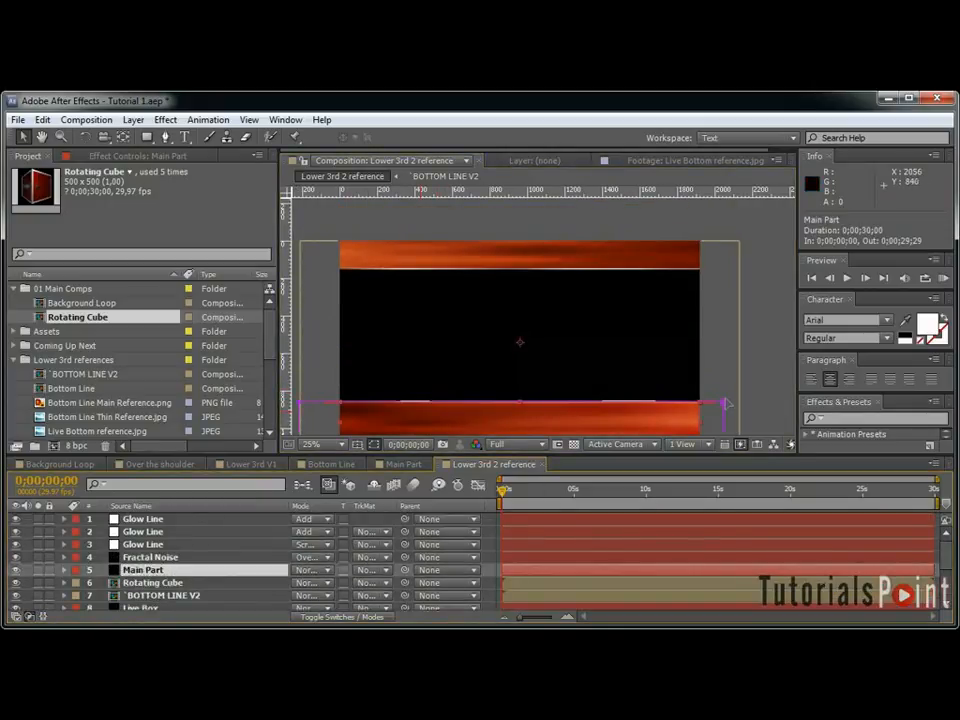
pyautogui.moveTo(725, 401); pyautogui.dragTo(723, 234)
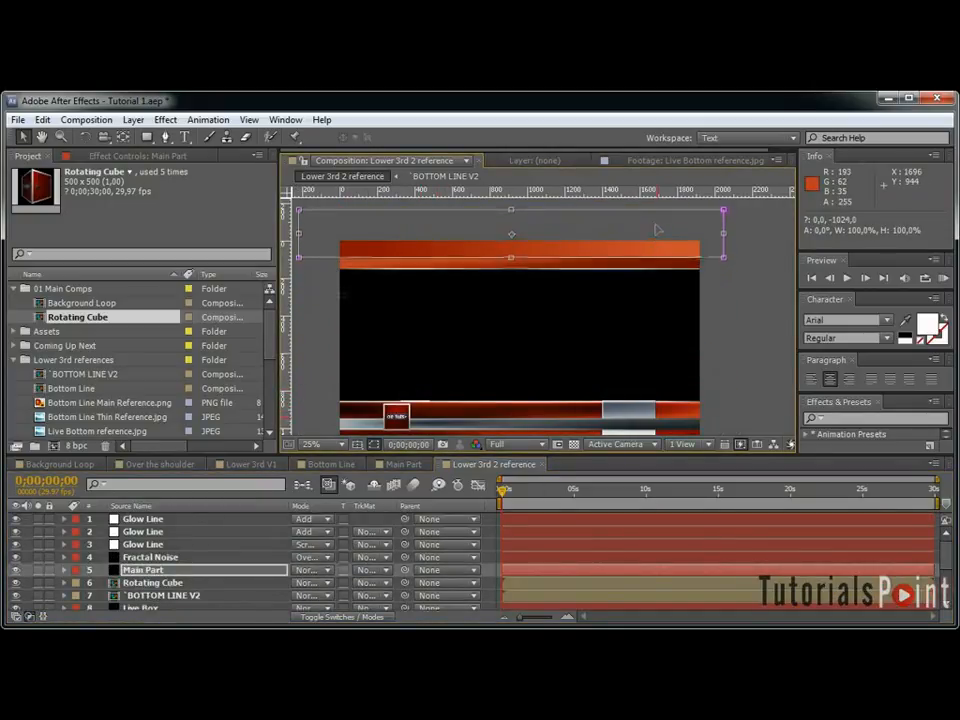
pyautogui.moveTo(657, 232); pyautogui.dragTo(657, 241)
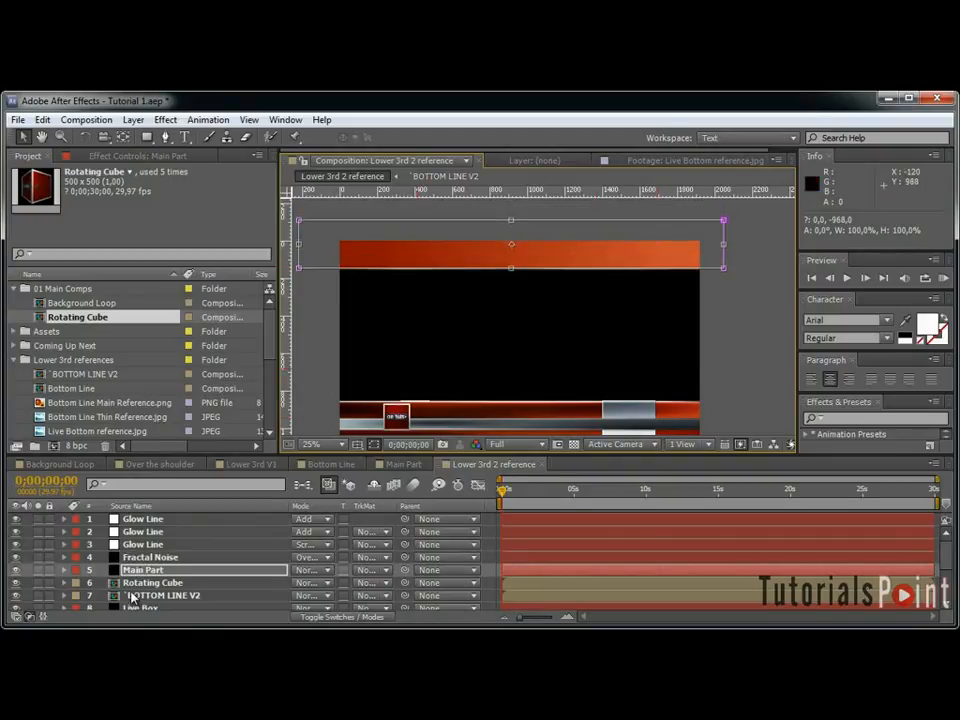
# Move the duplicated Fractal Noise mask up about 984 px, aligning it with the lower edge of the upper bar.
pyautogui.click(150, 557)
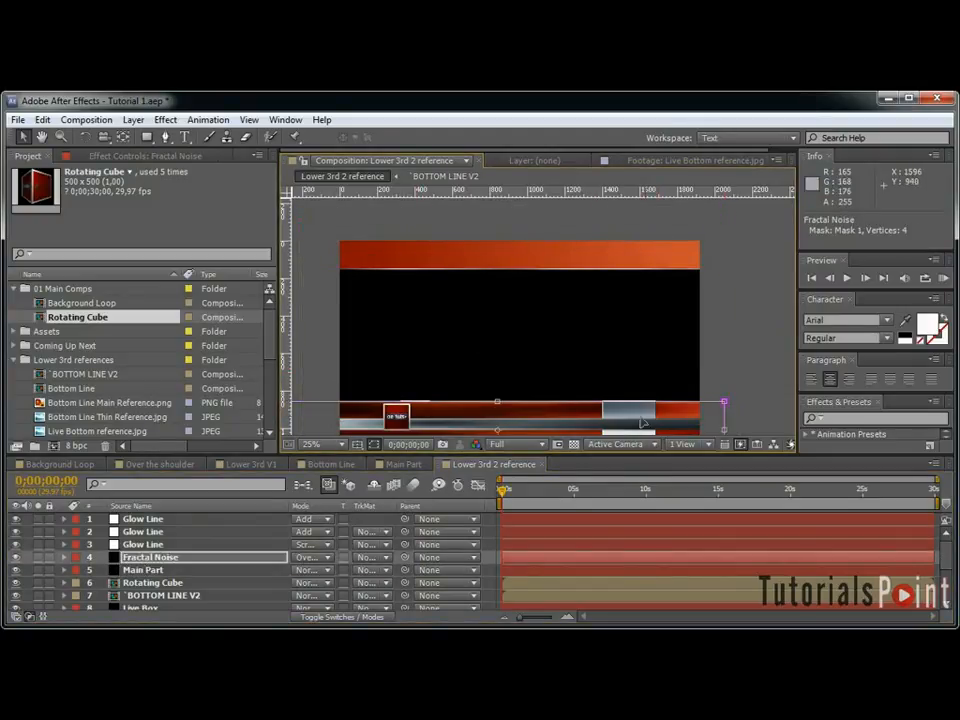
pyautogui.moveTo(567, 426); pyautogui.dragTo(567, 241)
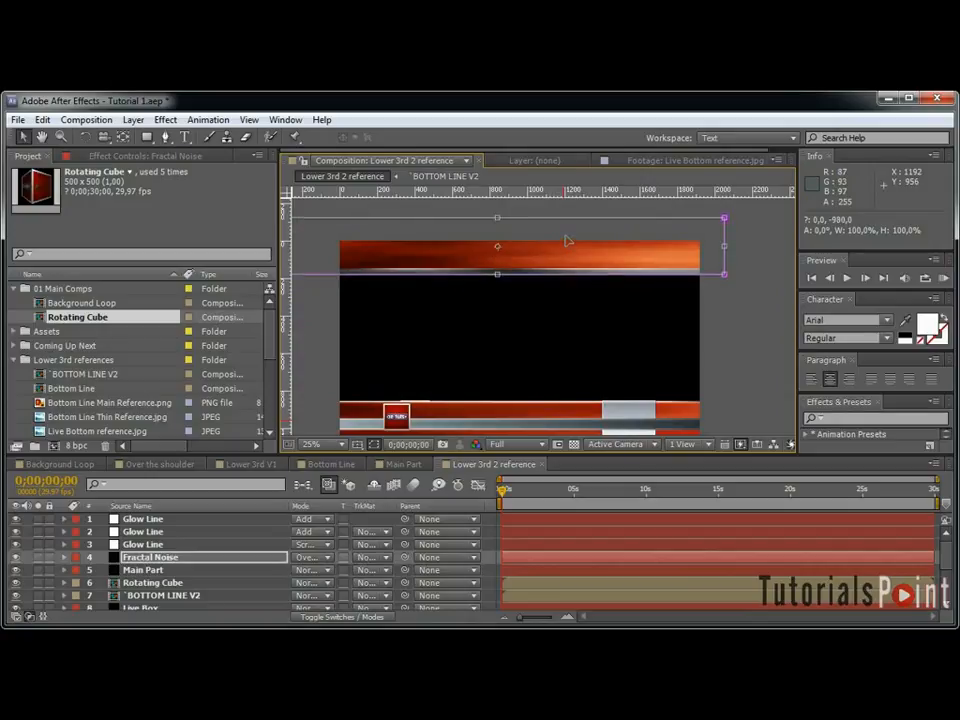
pyautogui.press('`')
pyautogui.moveTo(589, 311); pyautogui.dragTo(604, 489)
pyautogui.scroll(4, 603, 489)
pyautogui.press('v')
pyautogui.moveTo(391, 566); pyautogui.dragTo(392, 546)
pyautogui.scroll(-2, 483, 521)
pyautogui.press('`')
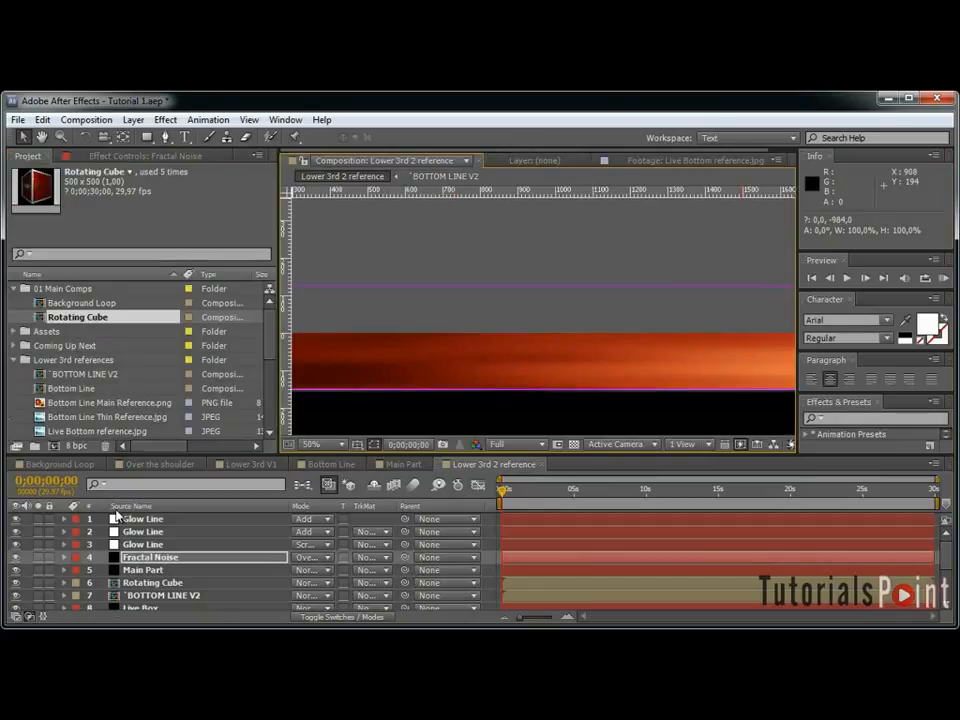
# Nudge the three duplicated Glow Line layers up together until they lie on the lower edge of the upper bar.
pyautogui.click(168, 545)
pyautogui.keyDown('shift'); pyautogui.click(165, 520); pyautogui.keyUp('shift')
pyautogui.scroll(-2, 537, 311)
pyautogui.press('space')
pyautogui.moveTo(565, 380); pyautogui.dragTo(549, 289)
pyautogui.hotkey('shift', 'Up')
pyautogui.hotkey('shift', 'Up')
pyautogui.hotkey('shift', 'Up')
pyautogui.hotkey('shift', 'Up')
pyautogui.hotkey('shift', 'Up')
pyautogui.hotkey('shift', 'Up')
pyautogui.hotkey('shift', 'Up')
pyautogui.hotkey('shift', 'Up')
pyautogui.hotkey('shift', 'Up')
pyautogui.hotkey('shift', 'Up')
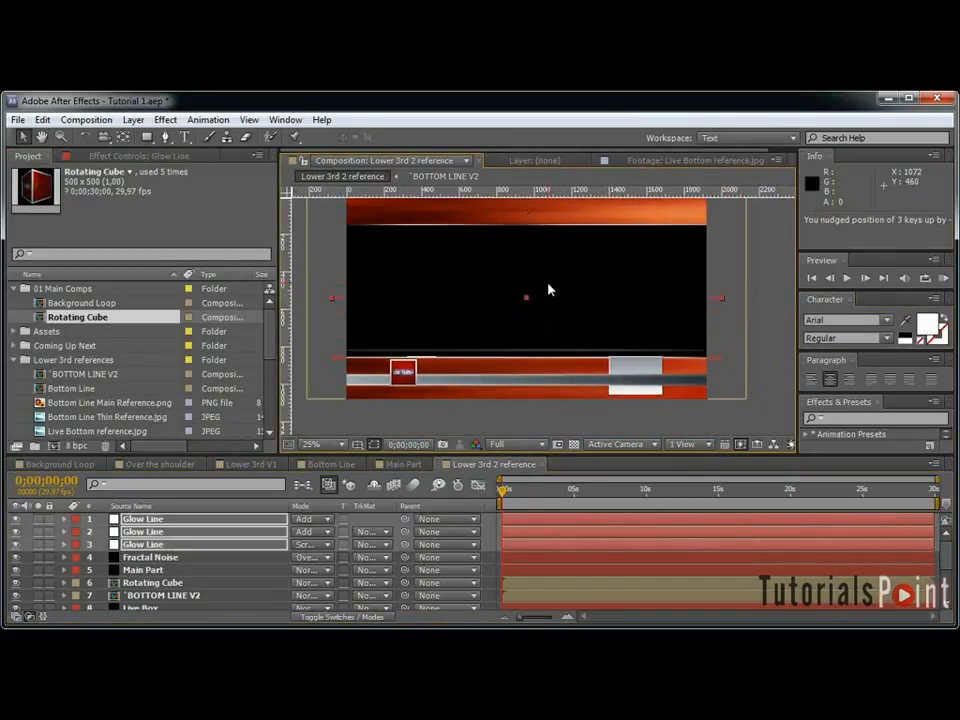
pyautogui.press('`')
pyautogui.scroll(4, 578, 368)
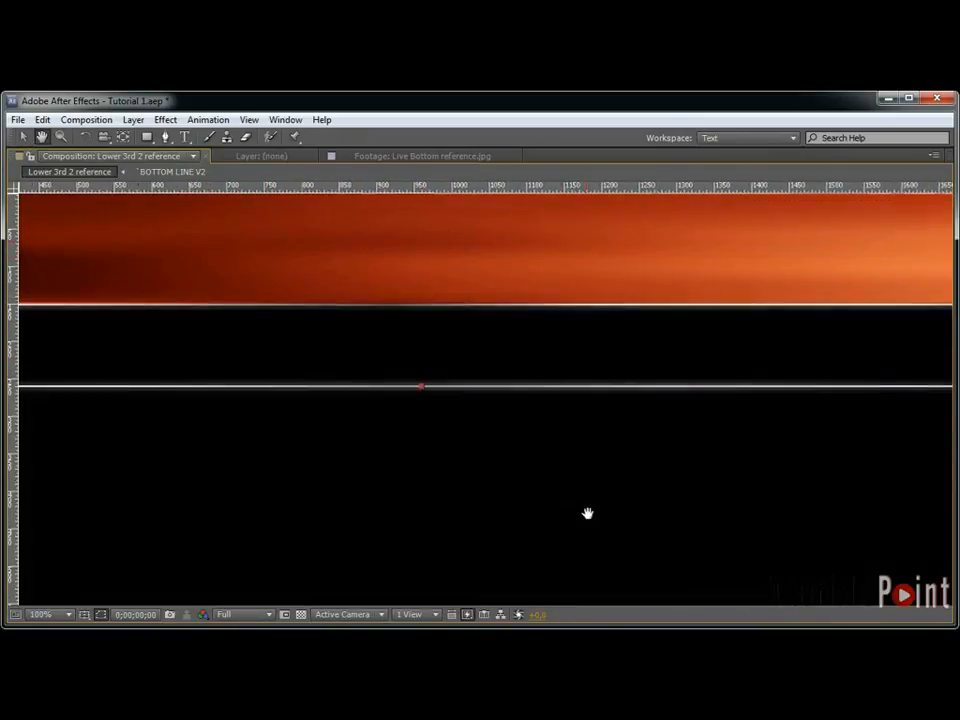
pyautogui.hotkey('shift', 'Up')
pyautogui.hotkey('shift', 'Up')
pyautogui.hotkey('shift', 'Up')
pyautogui.hotkey('shift', 'Up')
pyautogui.hotkey('shift', 'Up')
pyautogui.hotkey('shift', 'Up')
pyautogui.hotkey('shift', 'Up')
pyautogui.hotkey('shift', 'Up')
pyautogui.hotkey('shift', 'Up')
pyautogui.hotkey('shift', 'Up')
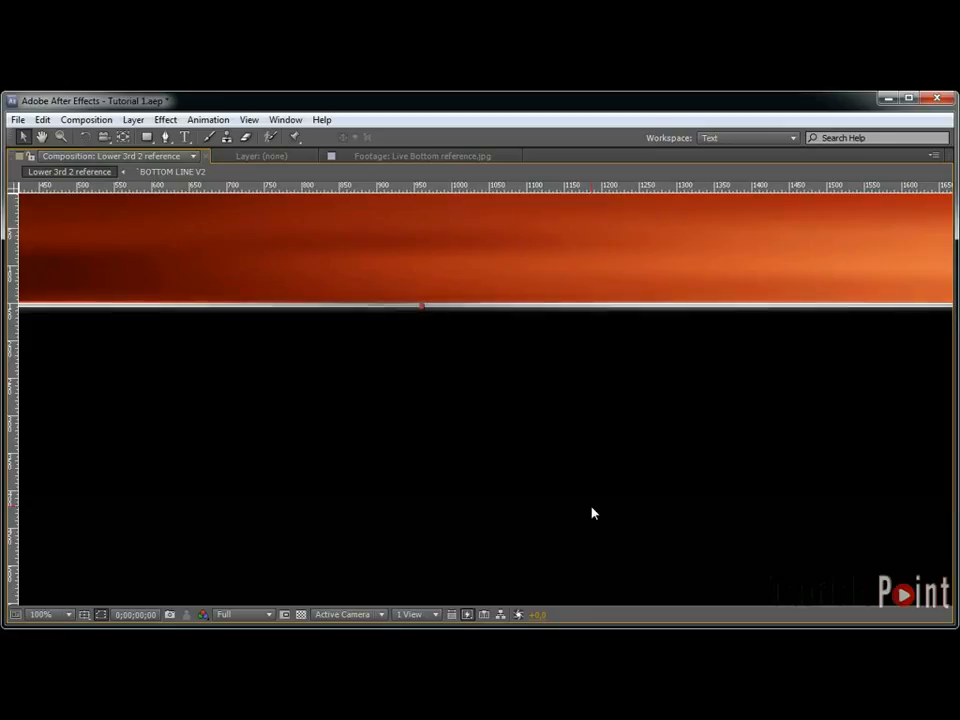
# Hide the Lower 3rd 2 reference.png layer and review the upper bar and lower third across the whole frame.
pyautogui.press('`')
pyautogui.scroll(-3, 5, 541)
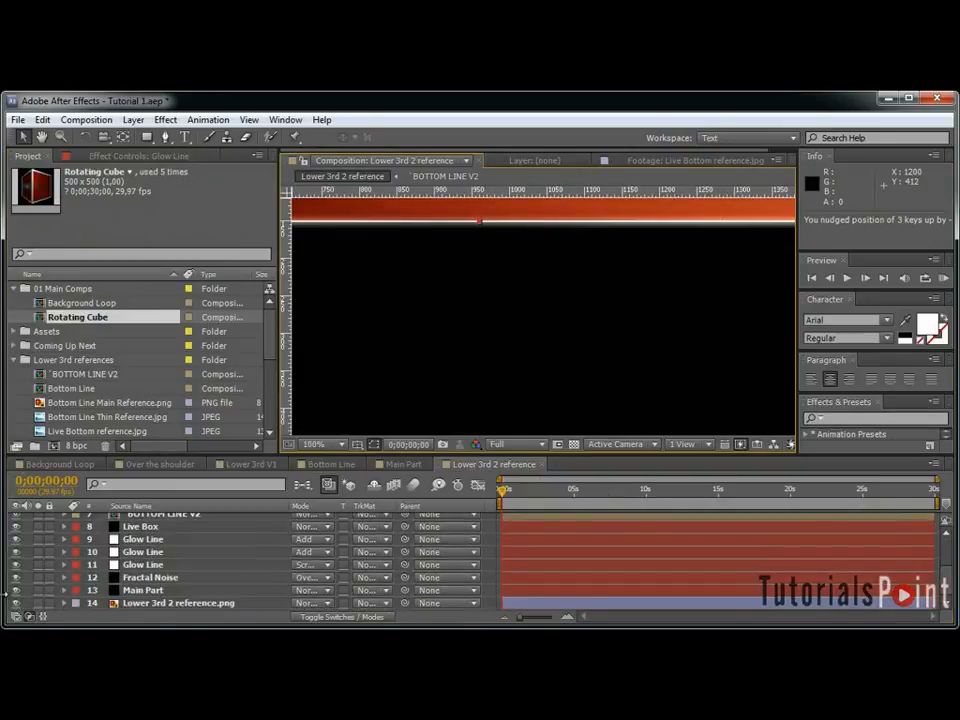
pyautogui.press('`')
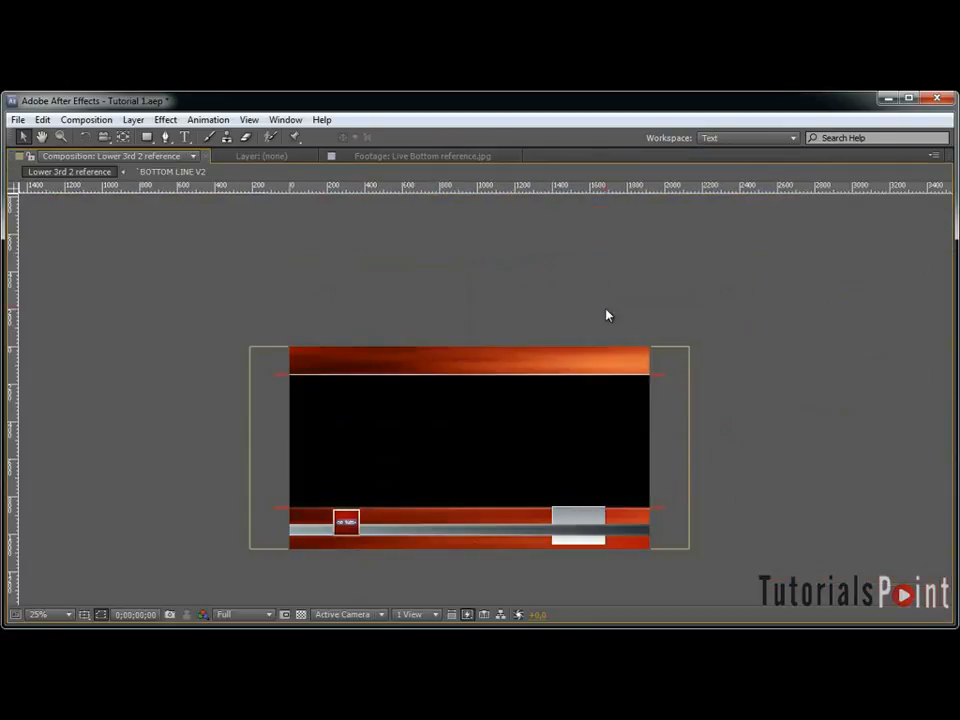
pyautogui.scroll(2, 614, 334)
pyautogui.press('space')
pyautogui.moveTo(614, 379); pyautogui.dragTo(636, 258)
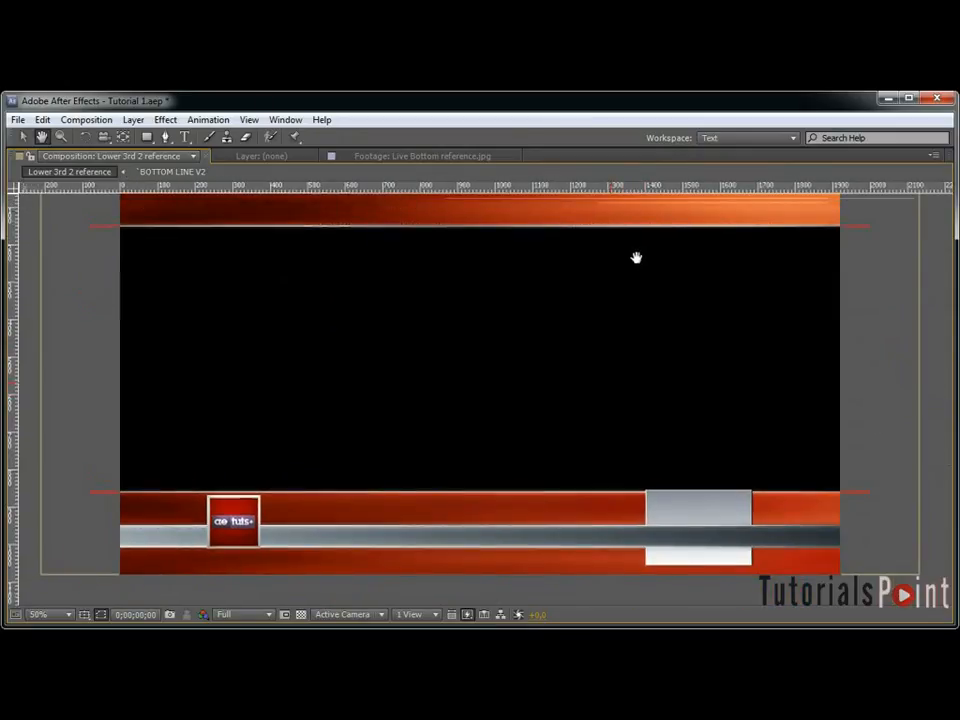
pyautogui.press('`')
pyautogui.scroll(-2, 677, 400)
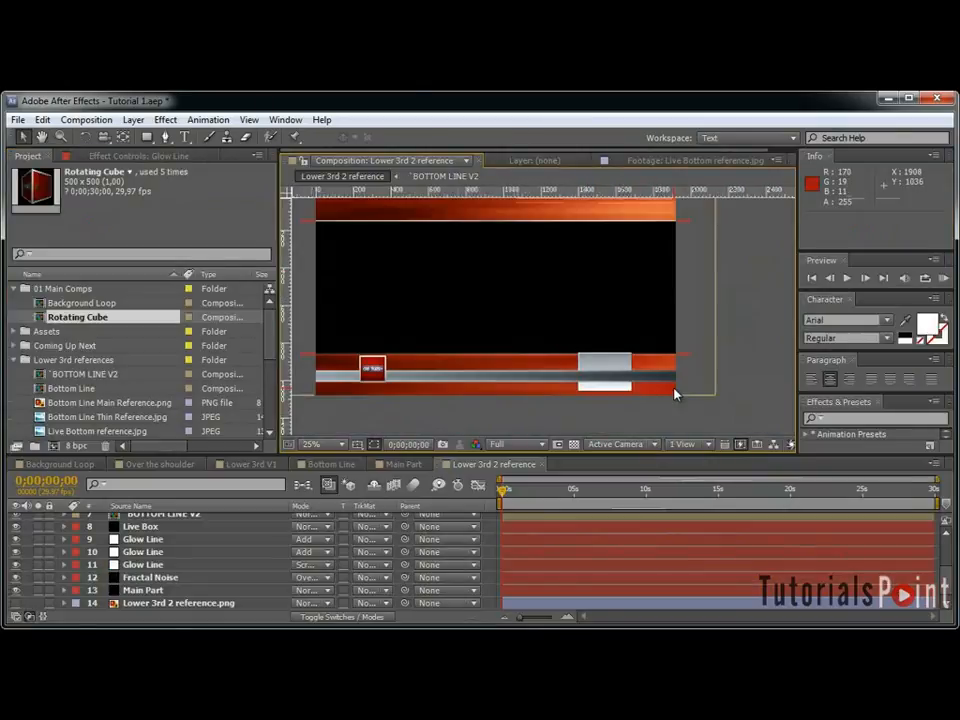
# Reveal the Live Box layer's Position and scrub to 0;00;07;21 to check the moving bars and cube.
pyautogui.moveTo(503, 490)
pyautogui.mouseDown()
pyautogui.moveTo(576, 492)
pyautogui.moveTo(487, 500)
pyautogui.mouseUp()
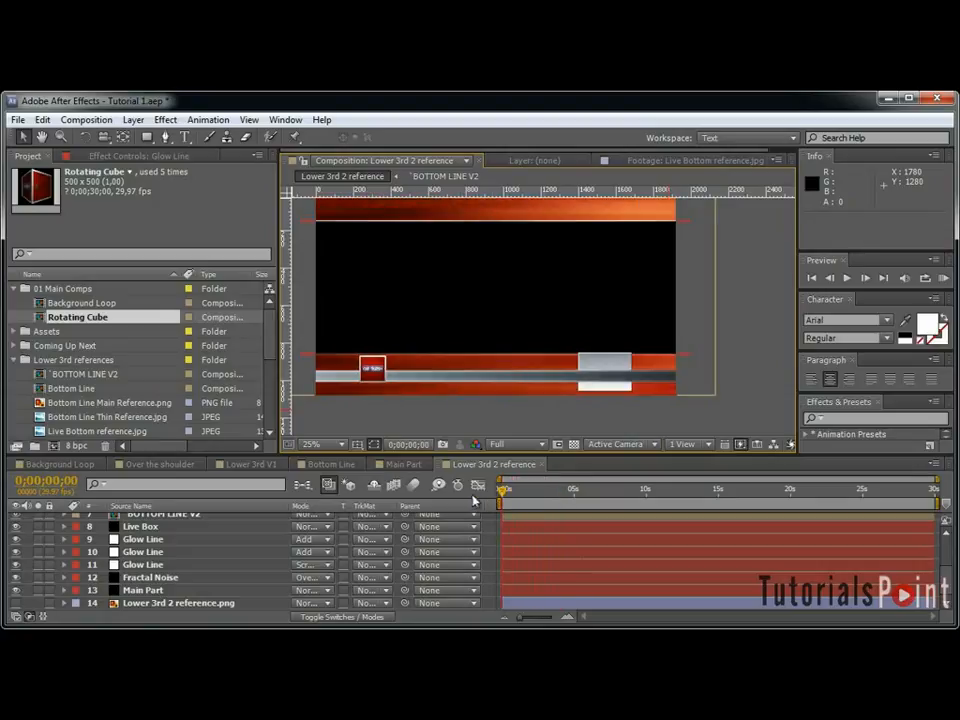
pyautogui.scroll(3, 474, 510)
pyautogui.click(168, 609)
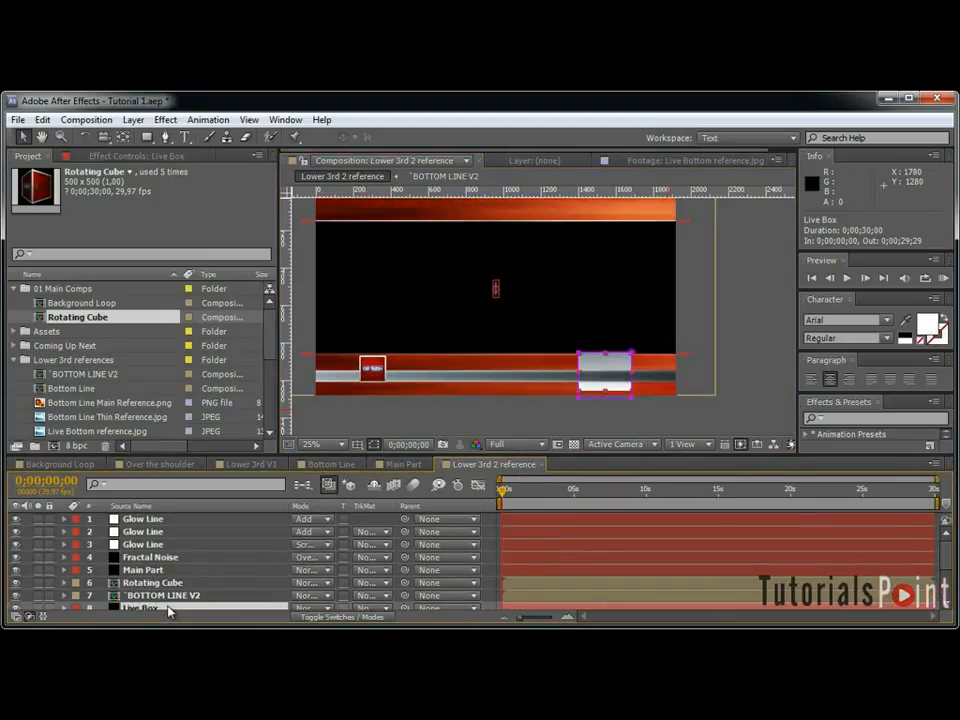
pyautogui.press('p')
pyautogui.click(503, 490)
pyautogui.moveTo(508, 490); pyautogui.dragTo(613, 489)
pyautogui.moveTo(621, 256); pyautogui.dragTo(660, 265)
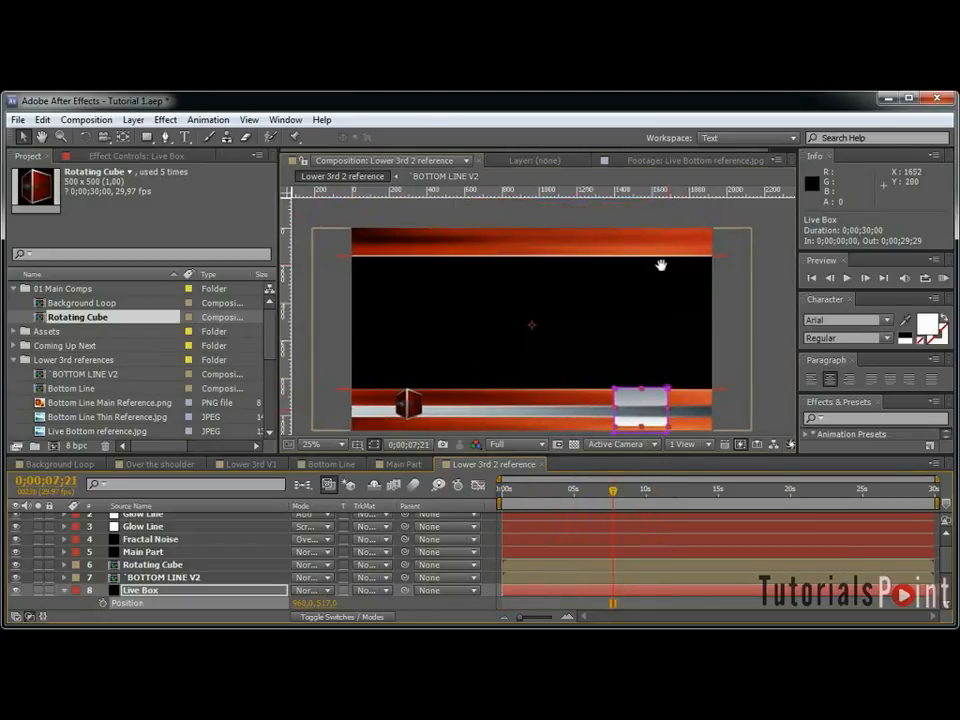
# Delete the six PNG and JPEG reference images from the project's Lower 3rd references folder, keeping its compositions.
pyautogui.click(13, 289)
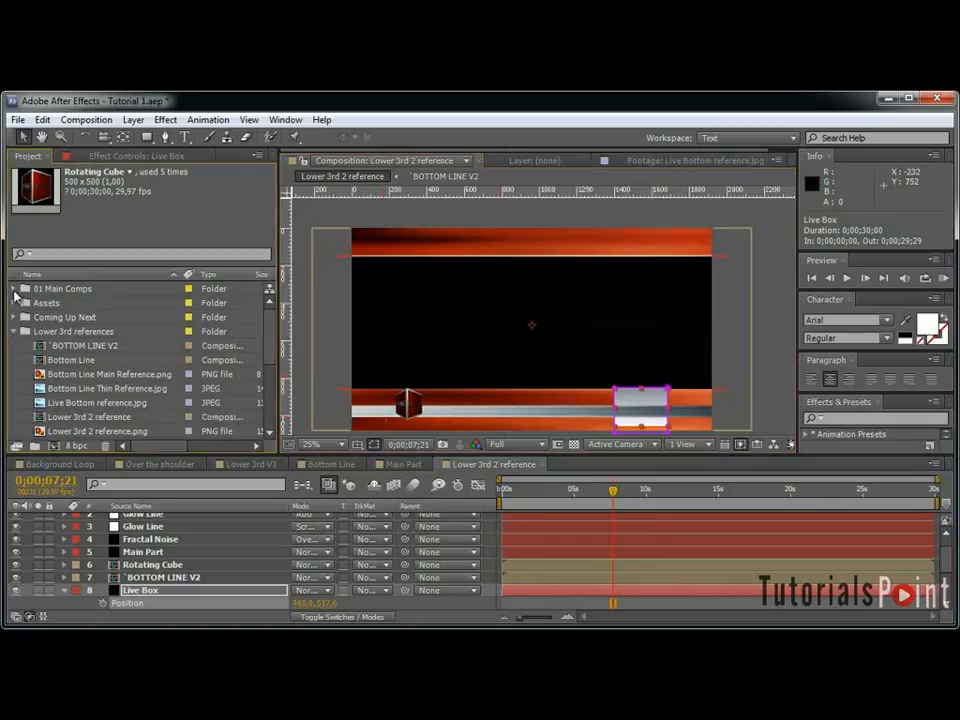
pyautogui.click(100, 374)
pyautogui.keyDown('ctrl'); pyautogui.click(100, 388); pyautogui.keyUp('ctrl')
pyautogui.keyDown('ctrl'); pyautogui.click(95, 402); pyautogui.keyUp('ctrl')
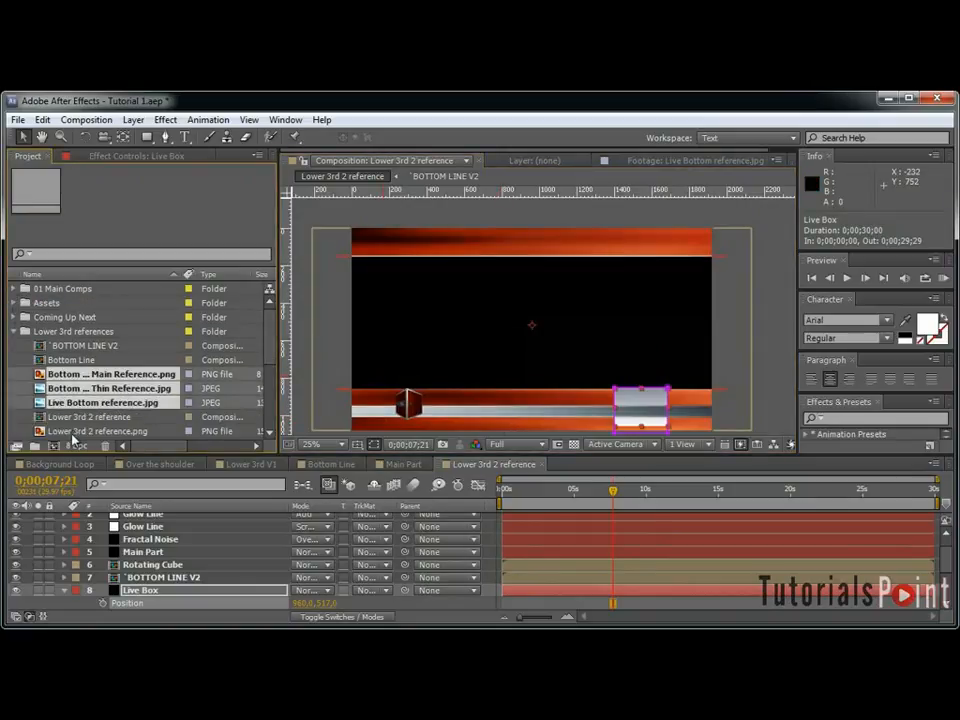
pyautogui.keyDown('ctrl'); pyautogui.click(80, 431); pyautogui.keyUp('ctrl')
pyautogui.scroll(-1, 80, 431)
pyautogui.keyDown('ctrl'); pyautogui.click(110, 426); pyautogui.keyUp('ctrl')
pyautogui.scroll(-1, 110, 426)
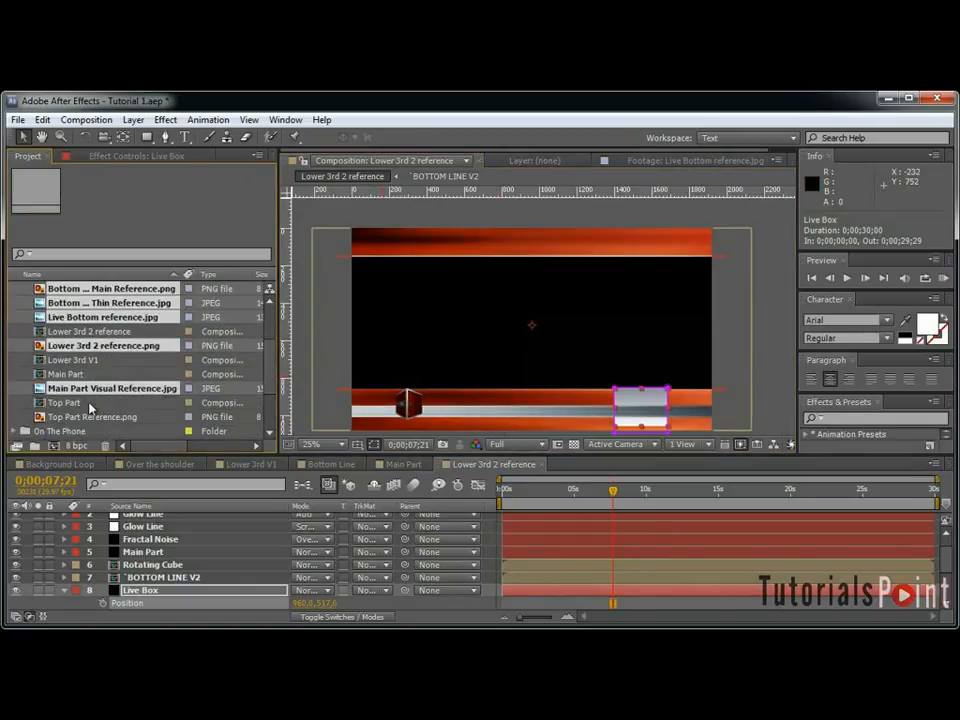
pyautogui.keyDown('ctrl'); pyautogui.click(130, 416); pyautogui.keyUp('ctrl')
pyautogui.press('Delete')
pyautogui.press('Return')
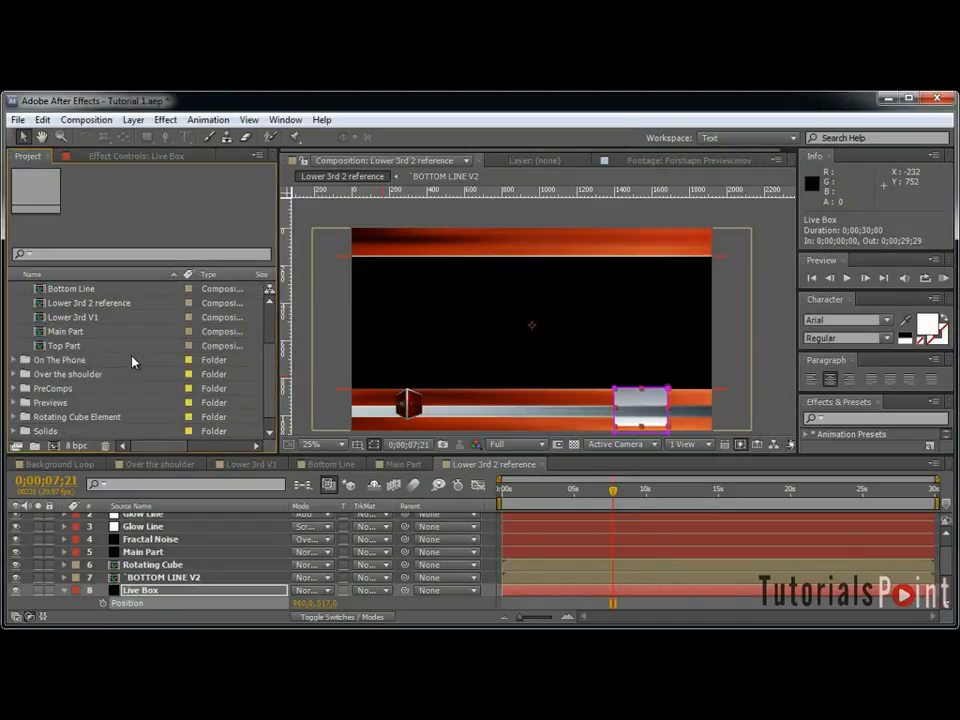
pyautogui.scroll(2, 30, 341)
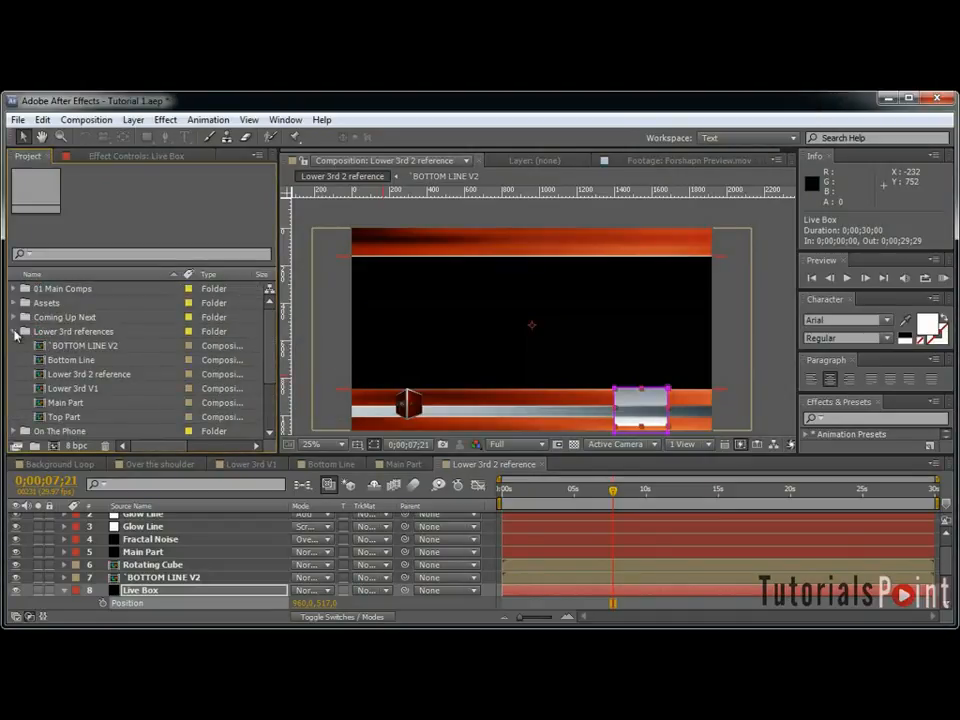
# Collapse the Lower 3rd references folder and rename the Lower 3rd 2 reference composition to Lower 3rd V2.
pyautogui.click(15, 332)
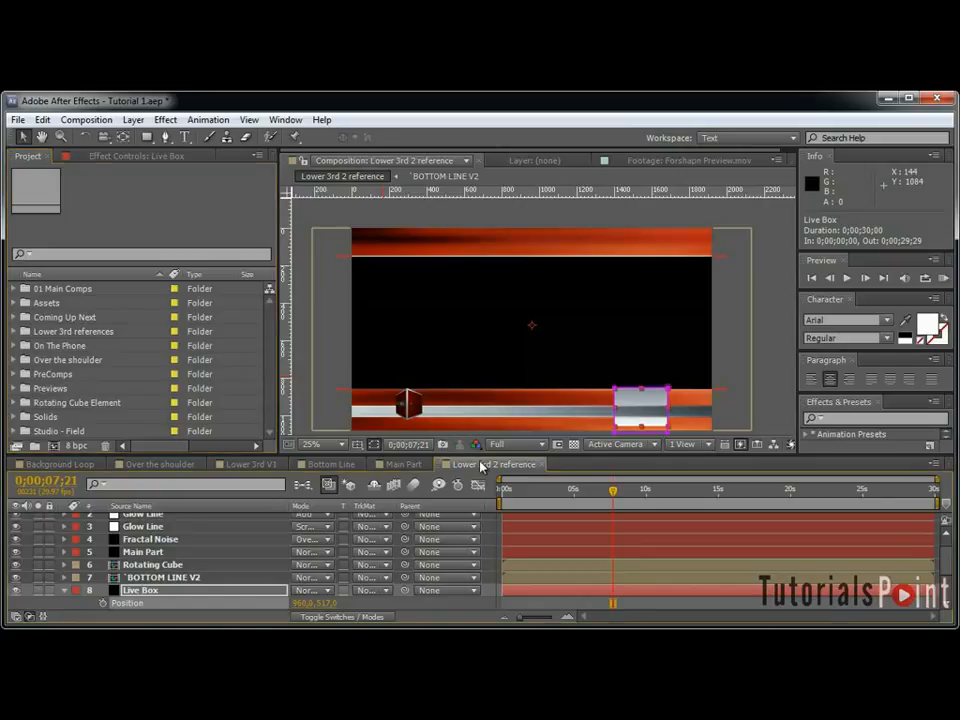
pyautogui.hotkey('ctrl', 'k')
pyautogui.moveTo(388, 234); pyautogui.dragTo(632, 246)
pyautogui.write('V2')
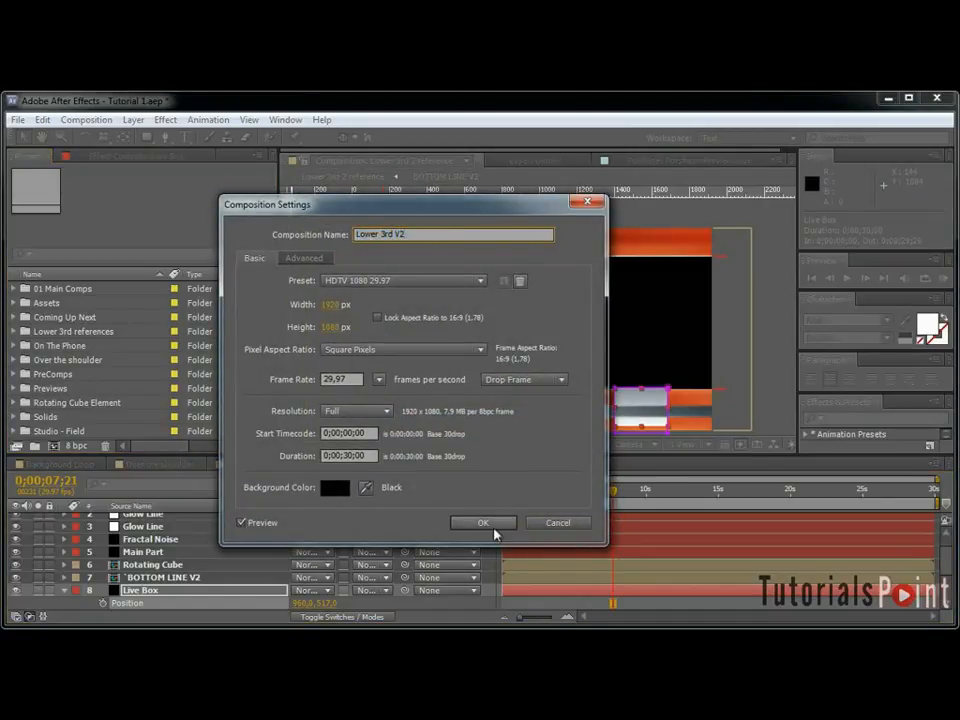
pyautogui.click(495, 532)
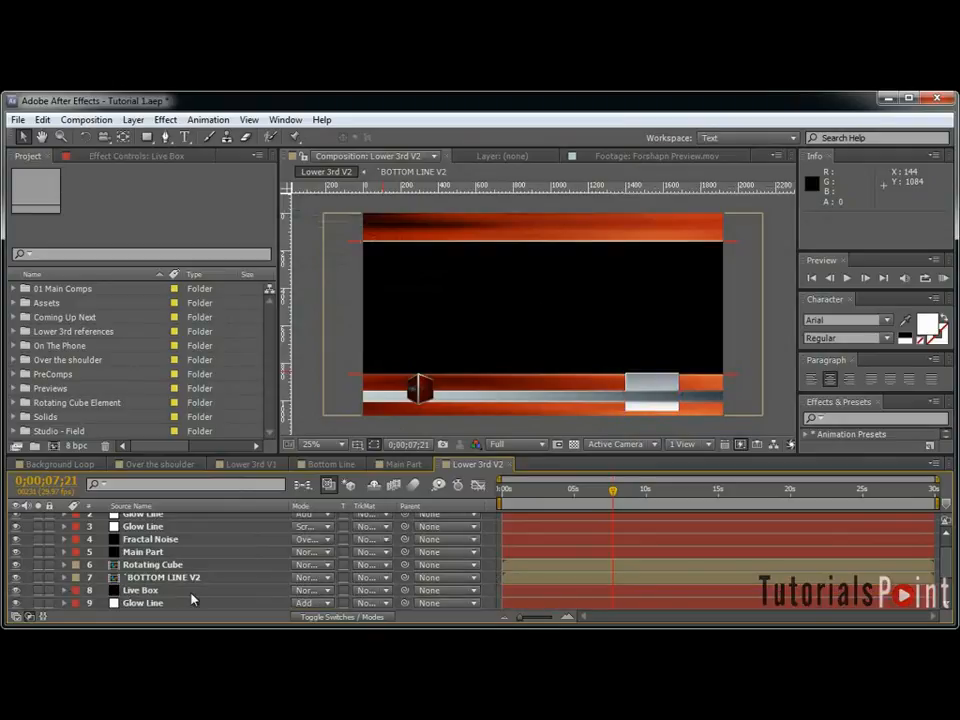
# Scrub through the Lower 3rd V2 composition to examine the moving bars and rotating cube, ending at 0;00;05;00.
pyautogui.moveTo(279, 456); pyautogui.dragTo(279, 519)
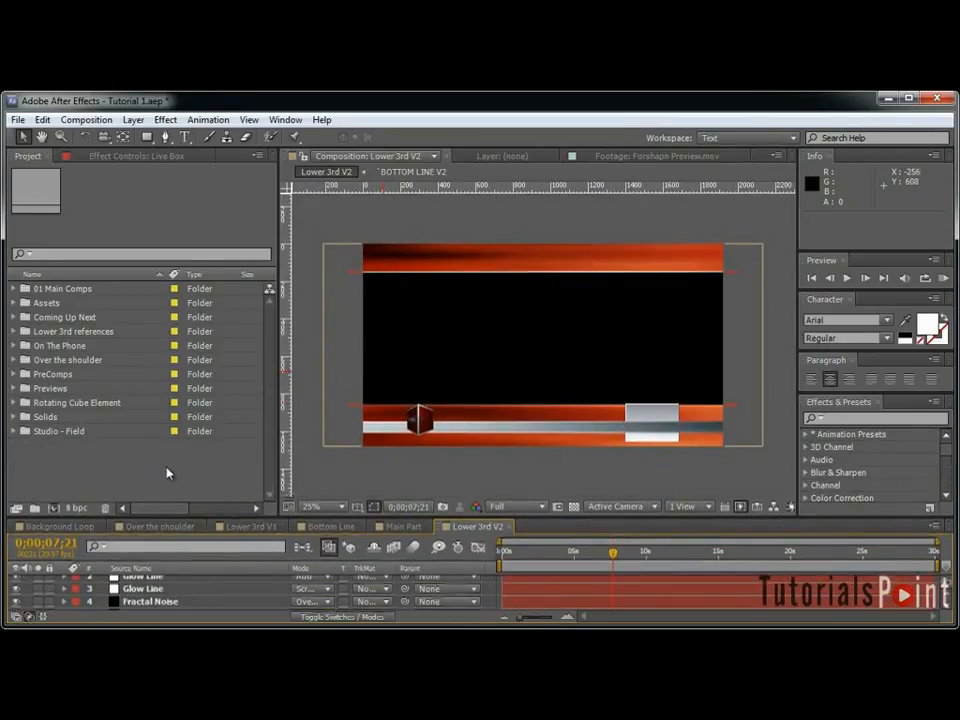
pyautogui.moveTo(198, 517); pyautogui.dragTo(90, 462)
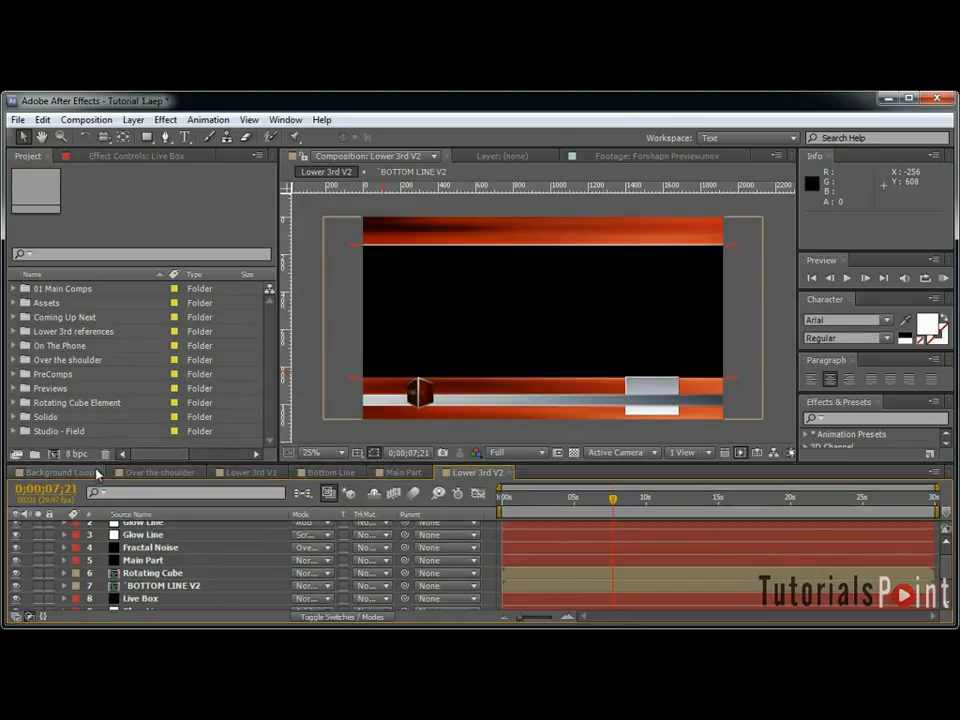
pyautogui.moveTo(608, 498); pyautogui.dragTo(640, 498)
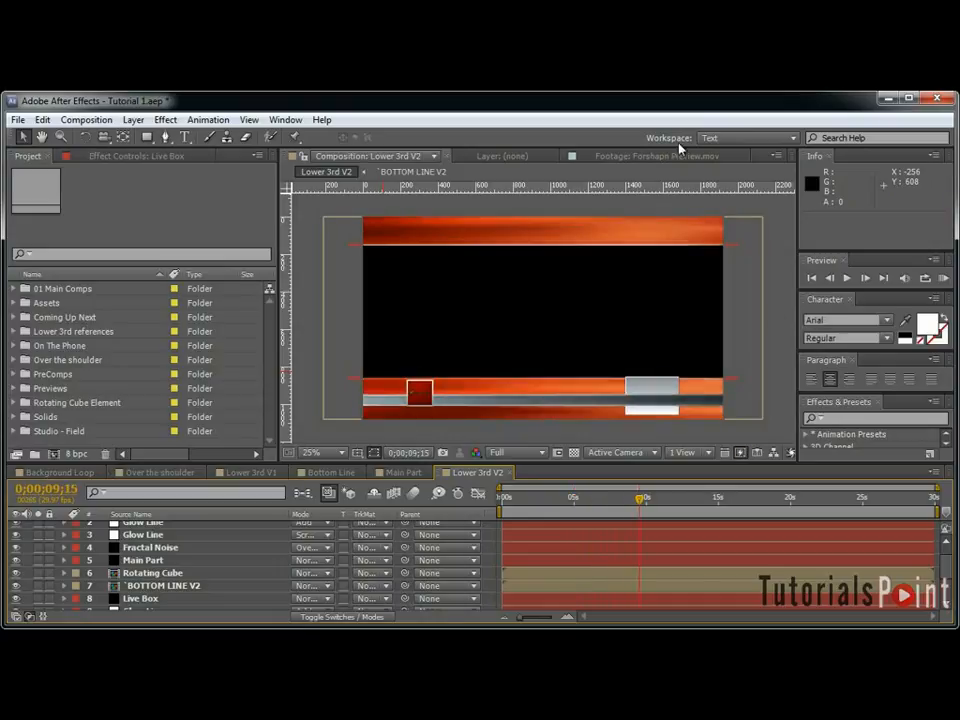
pyautogui.moveTo(806, 497); pyautogui.dragTo(547, 505)
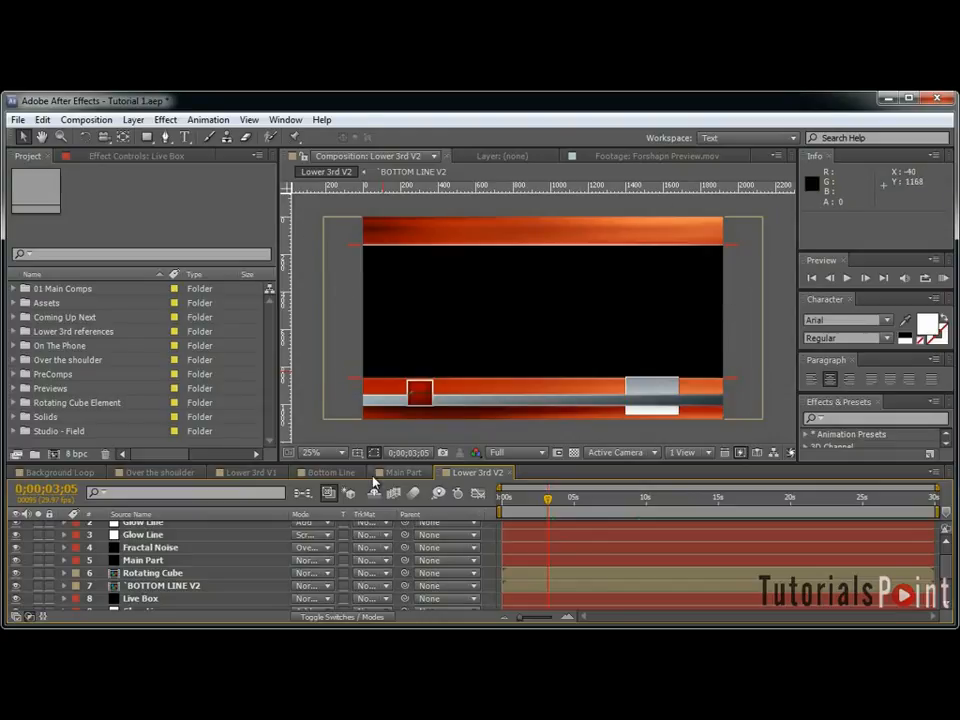
pyautogui.moveTo(523, 498); pyautogui.dragTo(689, 506)
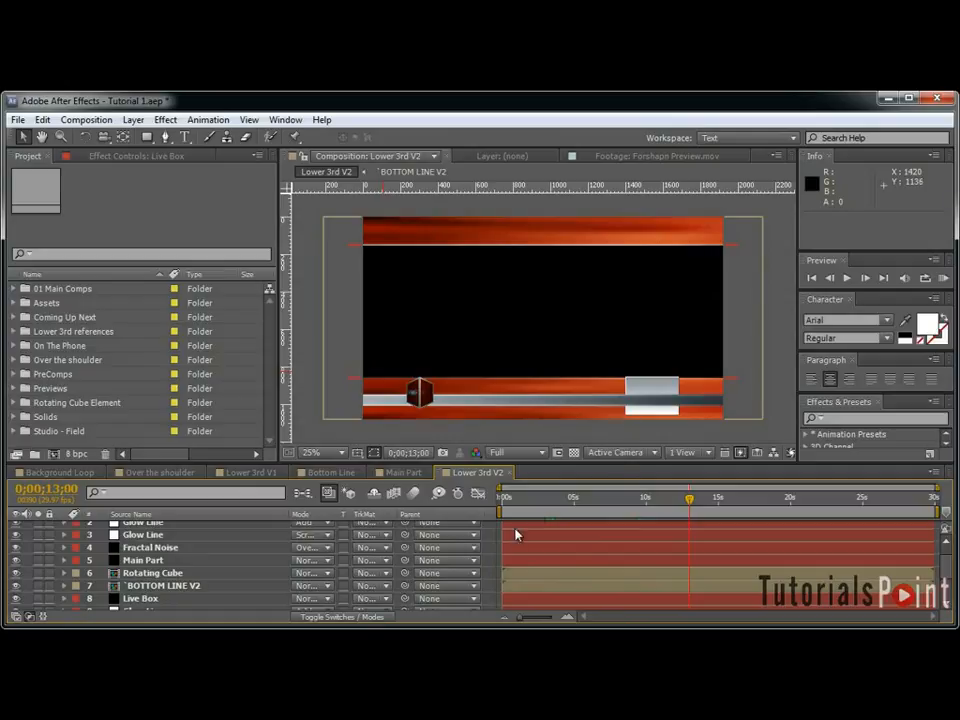
pyautogui.moveTo(563, 506); pyautogui.dragTo(576, 517)
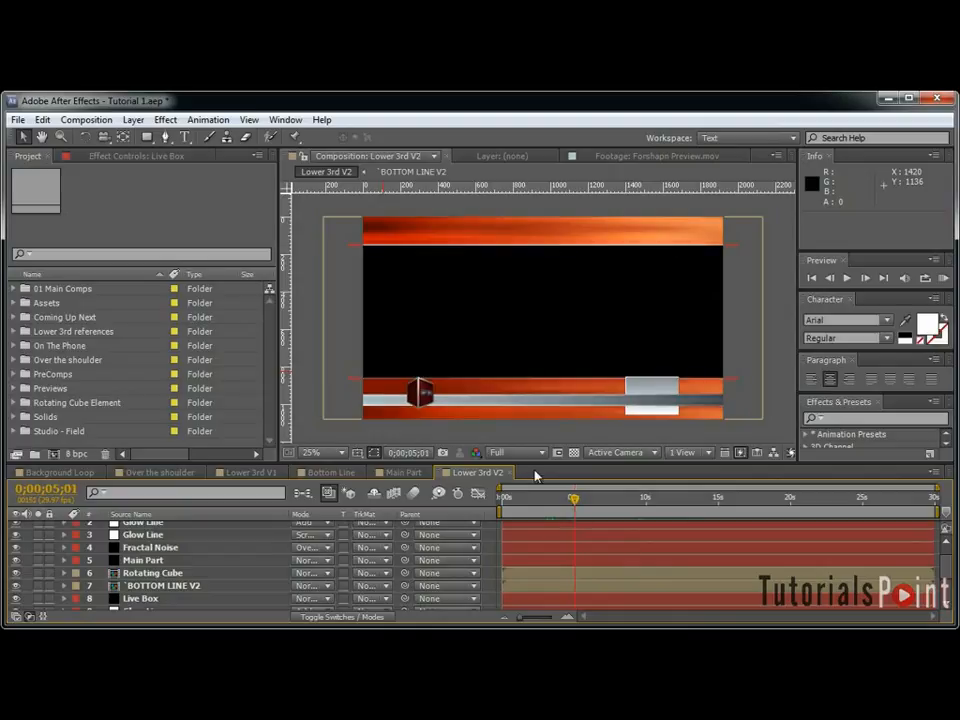
pyautogui.press('pageup')
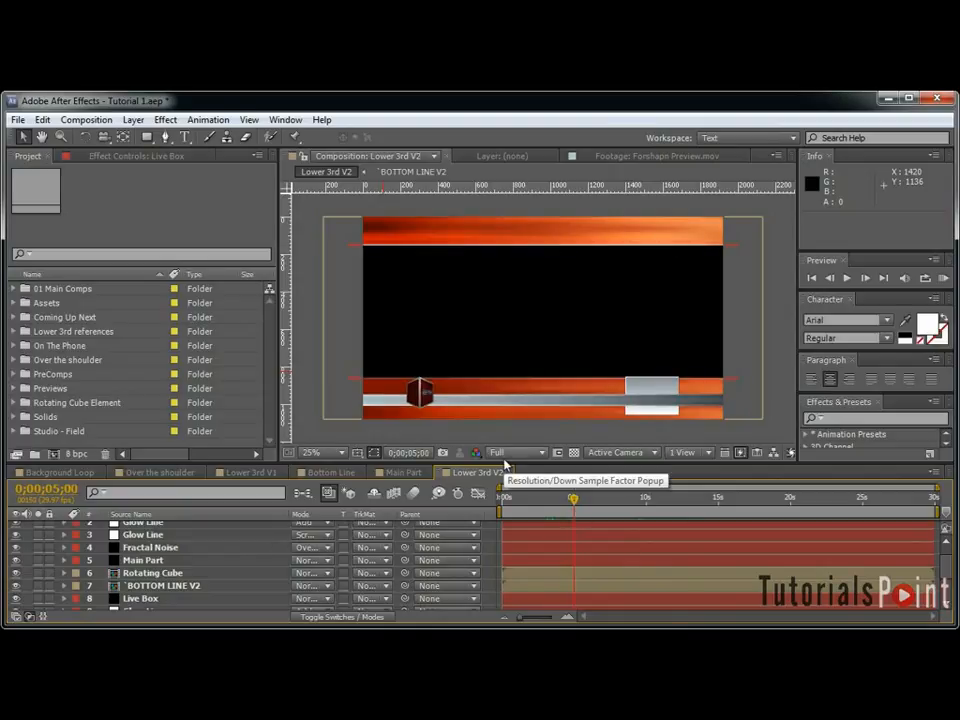
pyautogui.moveTo(553, 272); pyautogui.dragTo(548, 277)
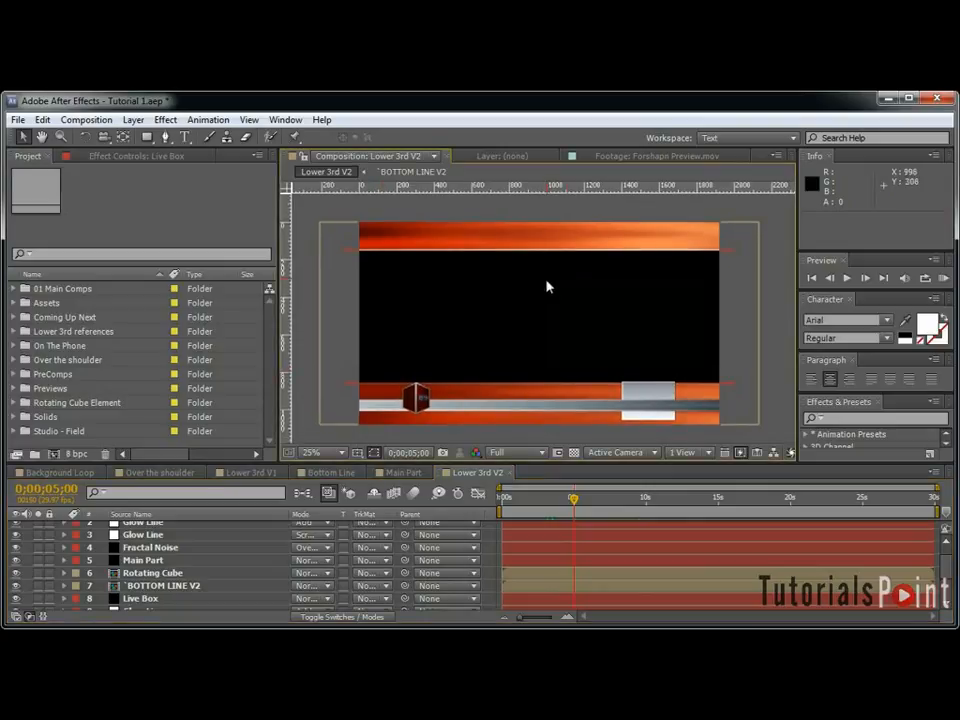